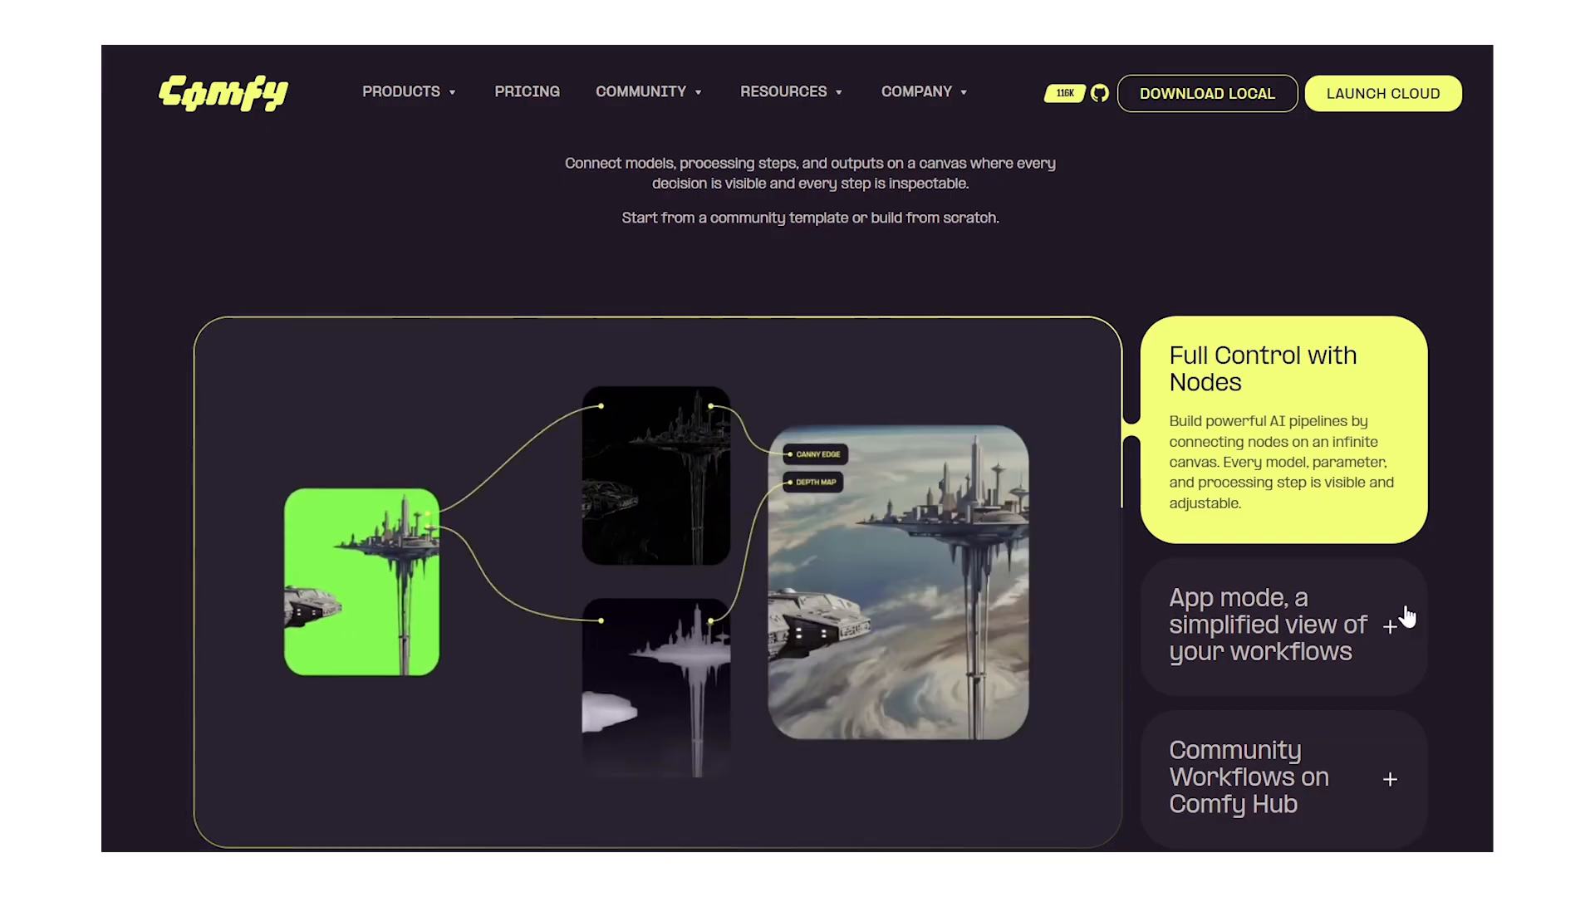
Step: Browse the Comfy website's node features, the industry showcases for creative studios, gaming and eCommerce, and the local download page
click(1396, 619)
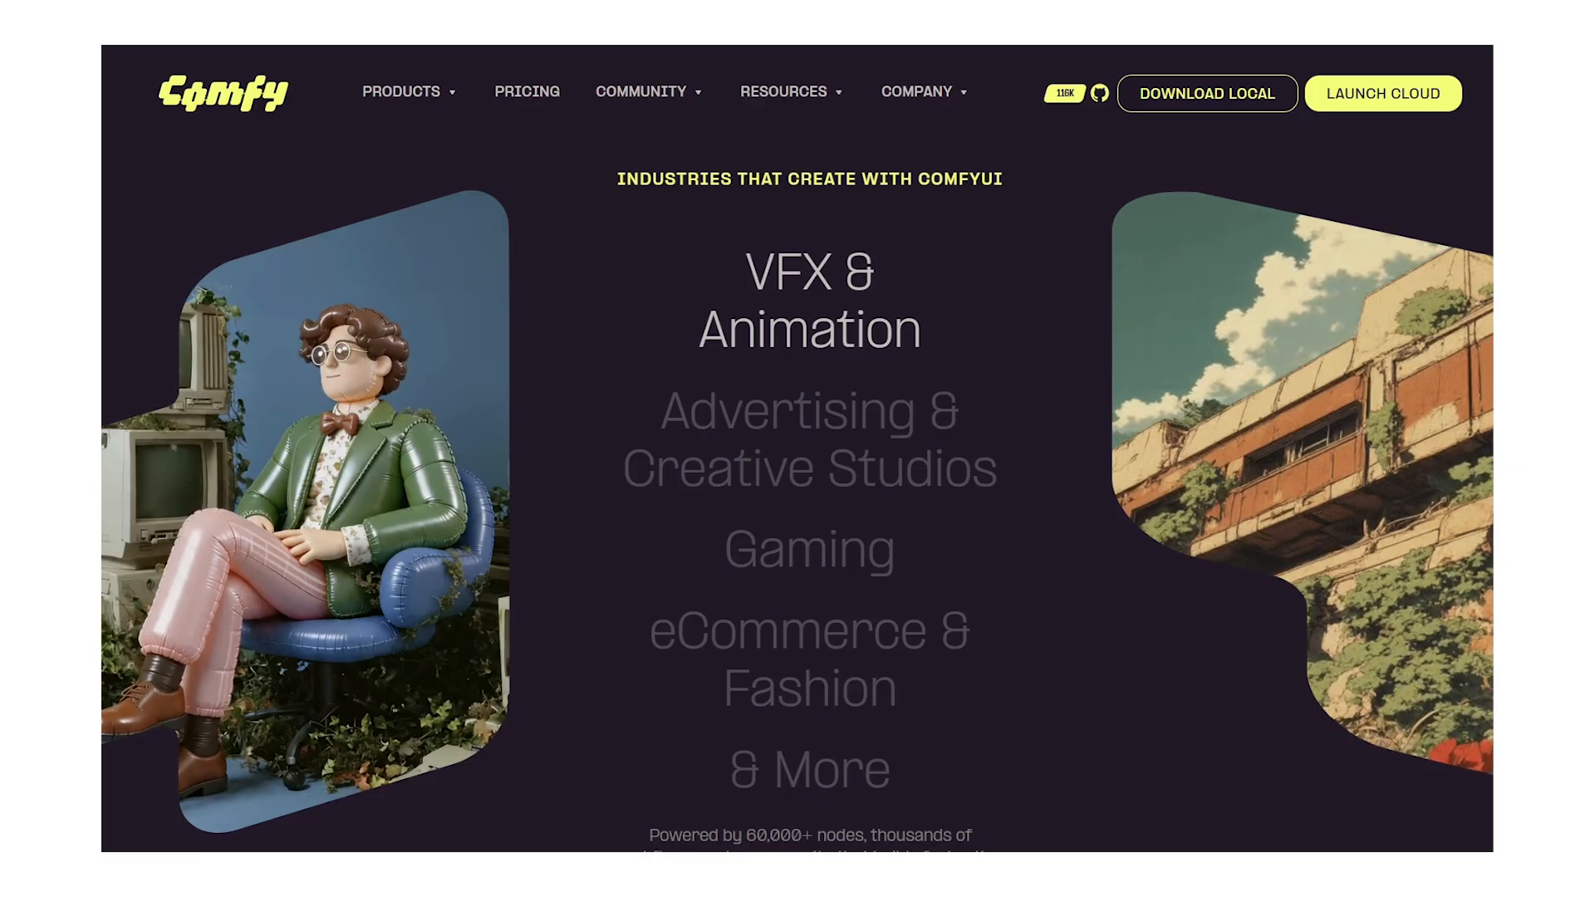
click(834, 465)
click(751, 572)
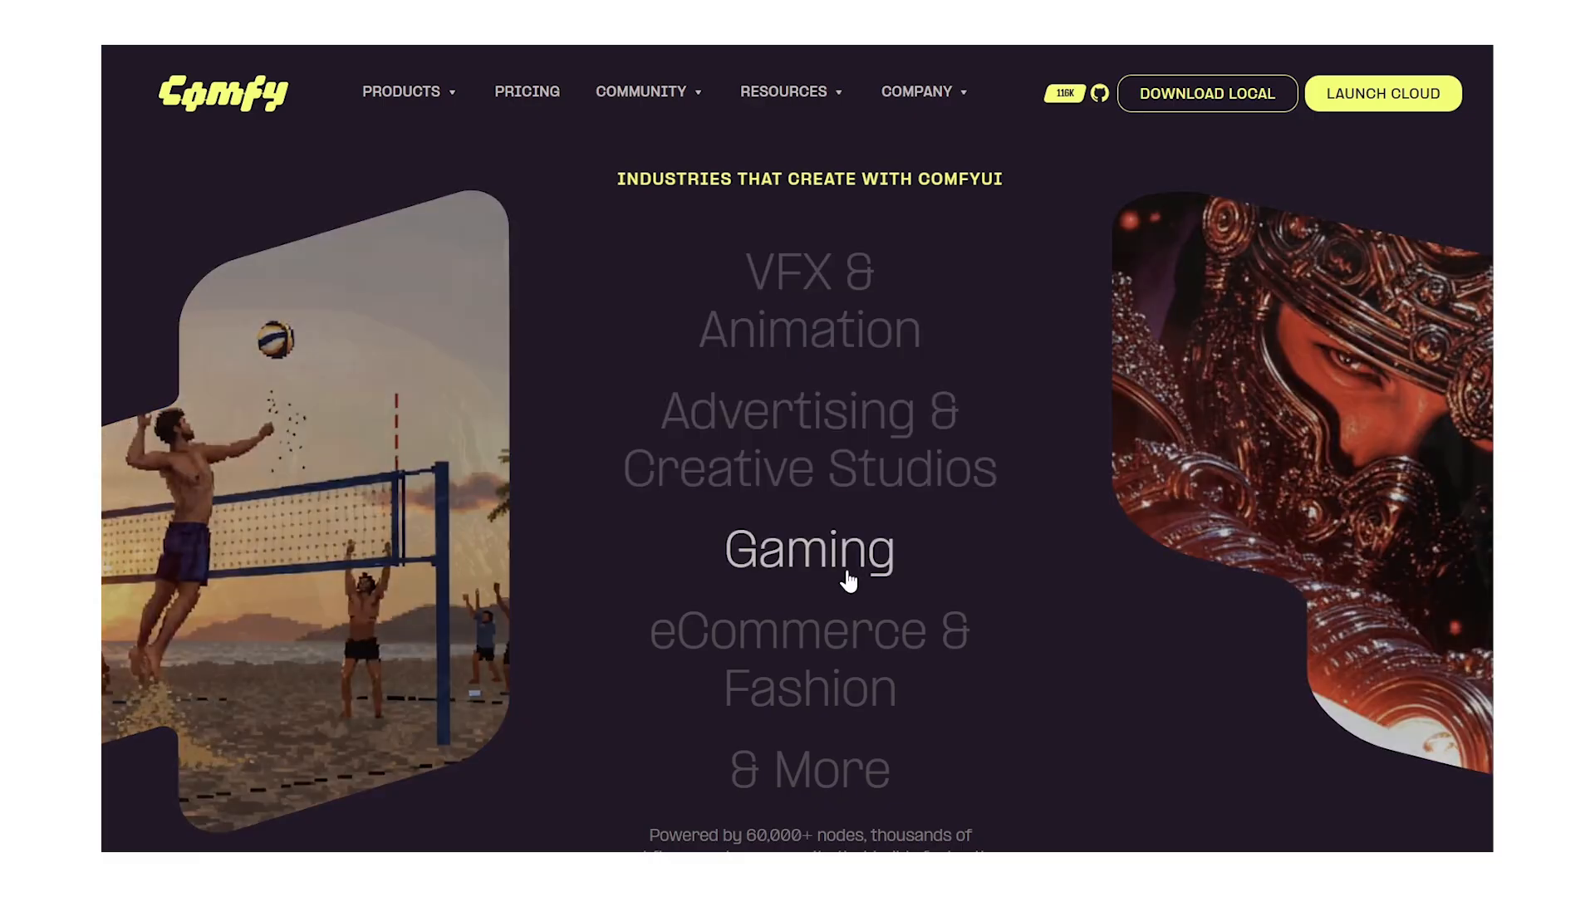
click(830, 663)
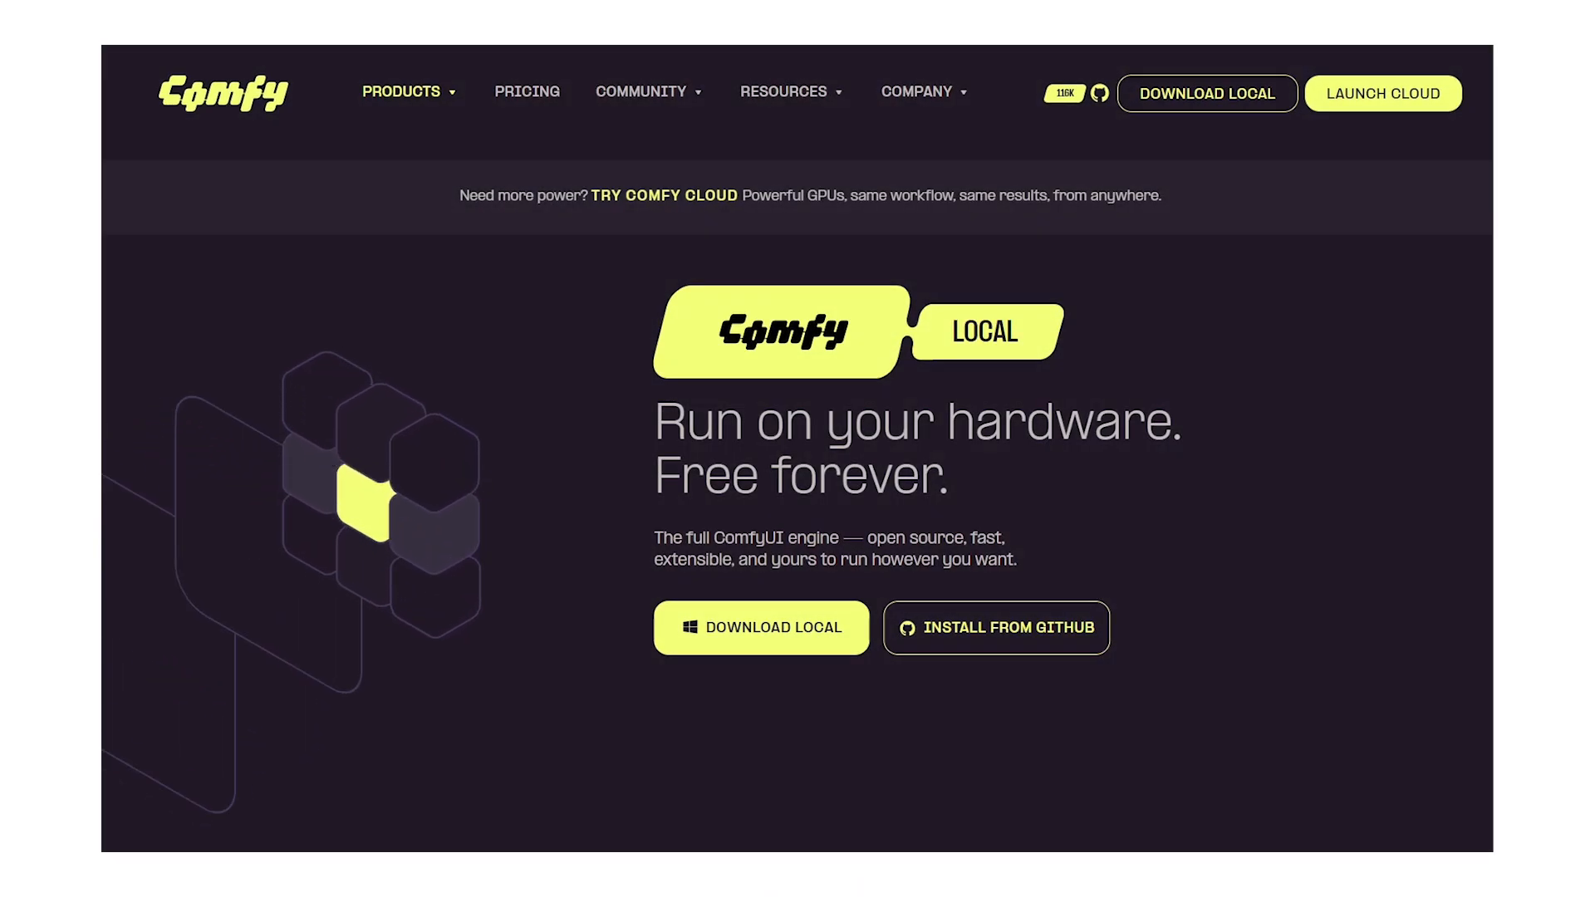
scroll(798, 498, down, 15)
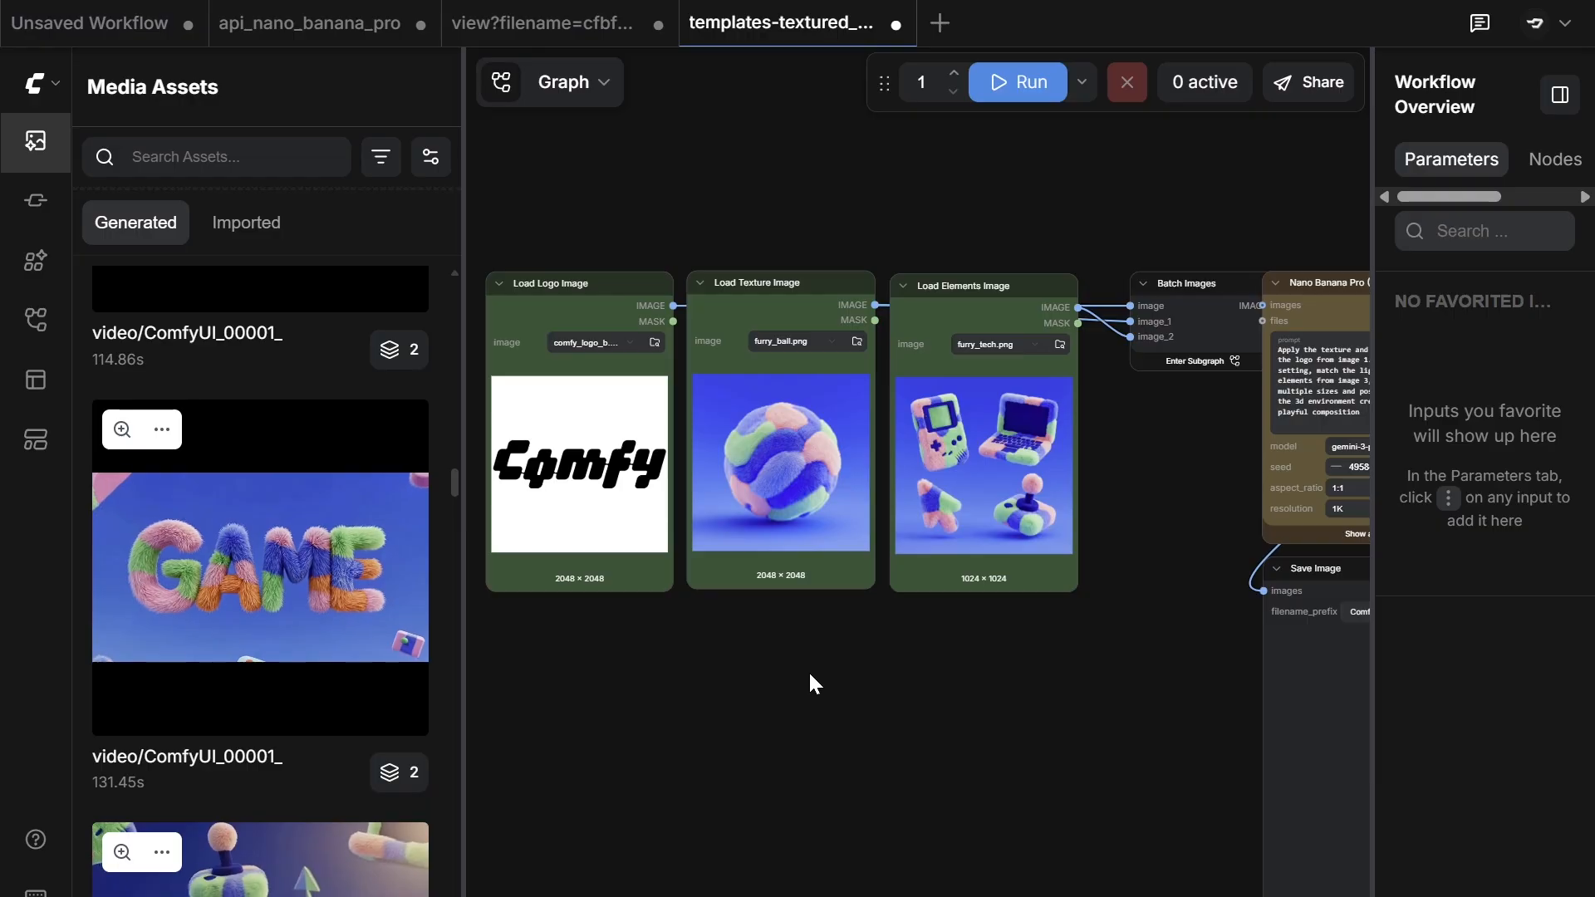
Step: Examine the Load Logo Image, Load Texture Image and Load Elements Image nodes at the start of the workflow
drag(742, 700, 804, 747)
scroll(694, 727, up, 2)
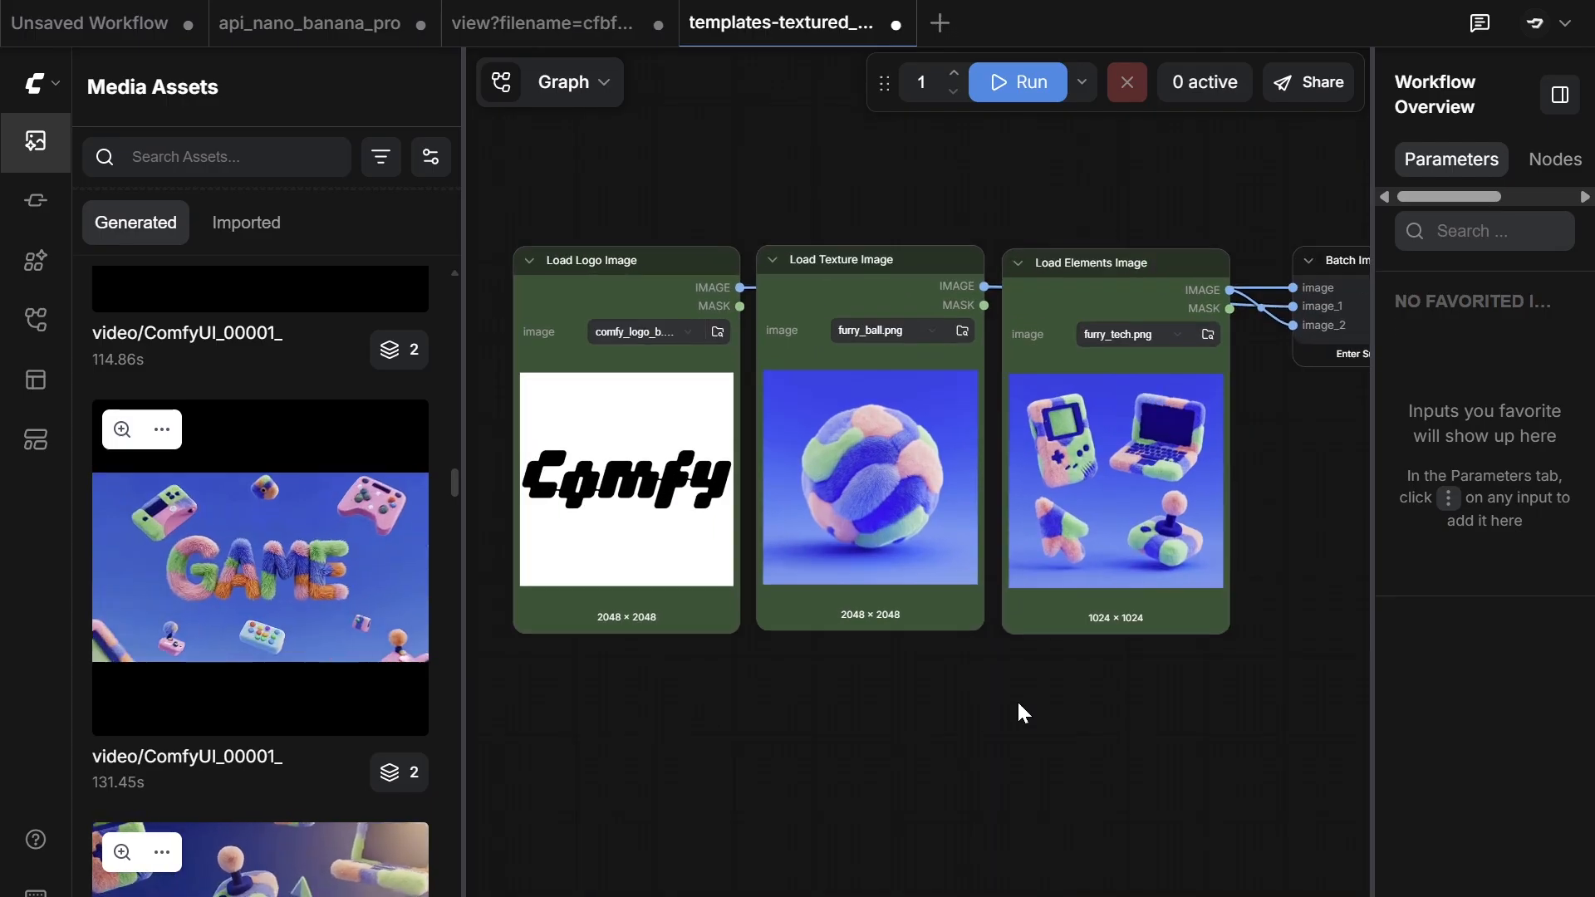
scroll(1022, 712, down, 4)
drag(1071, 731, 1024, 677)
scroll(826, 599, up, 6)
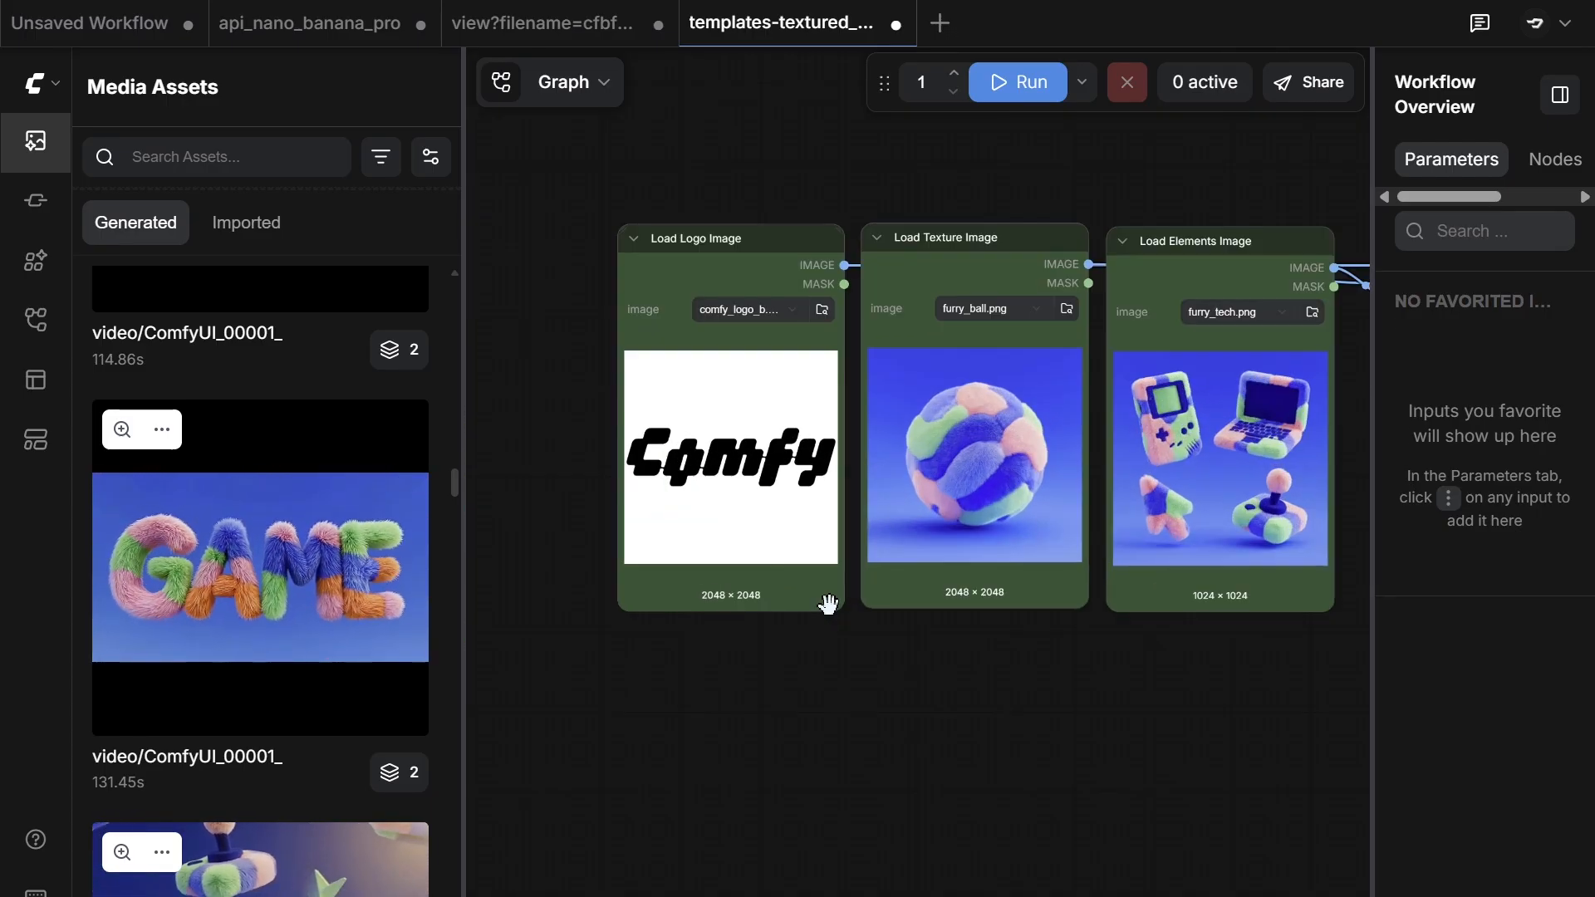
drag(856, 695, 825, 756)
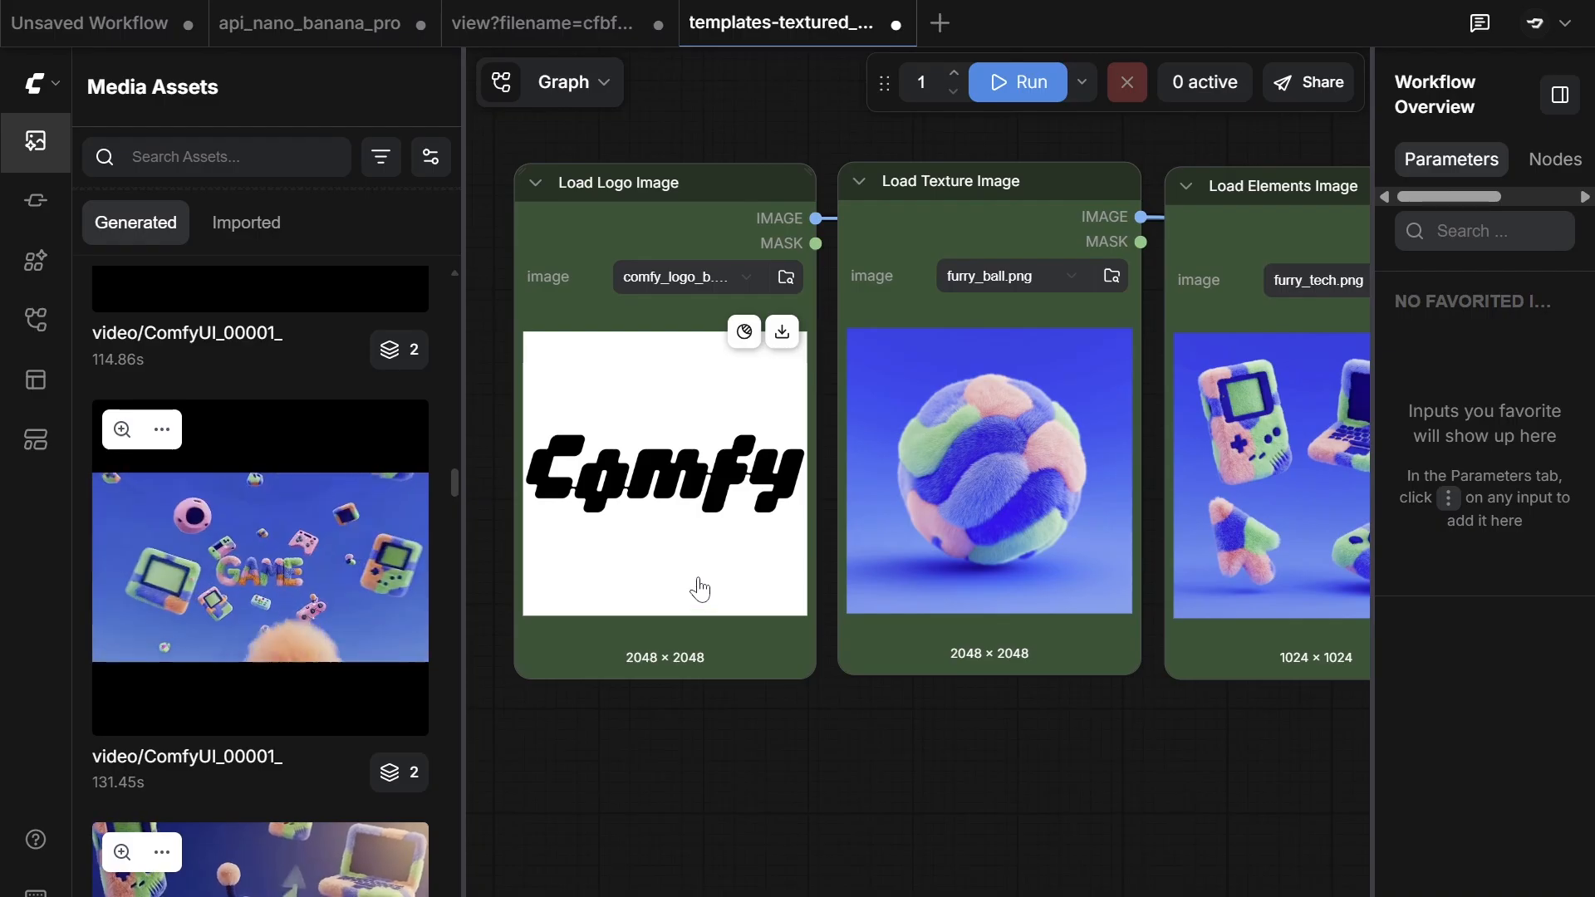
click(700, 589)
shift+click(985, 553)
shift+click(1256, 558)
click(881, 785)
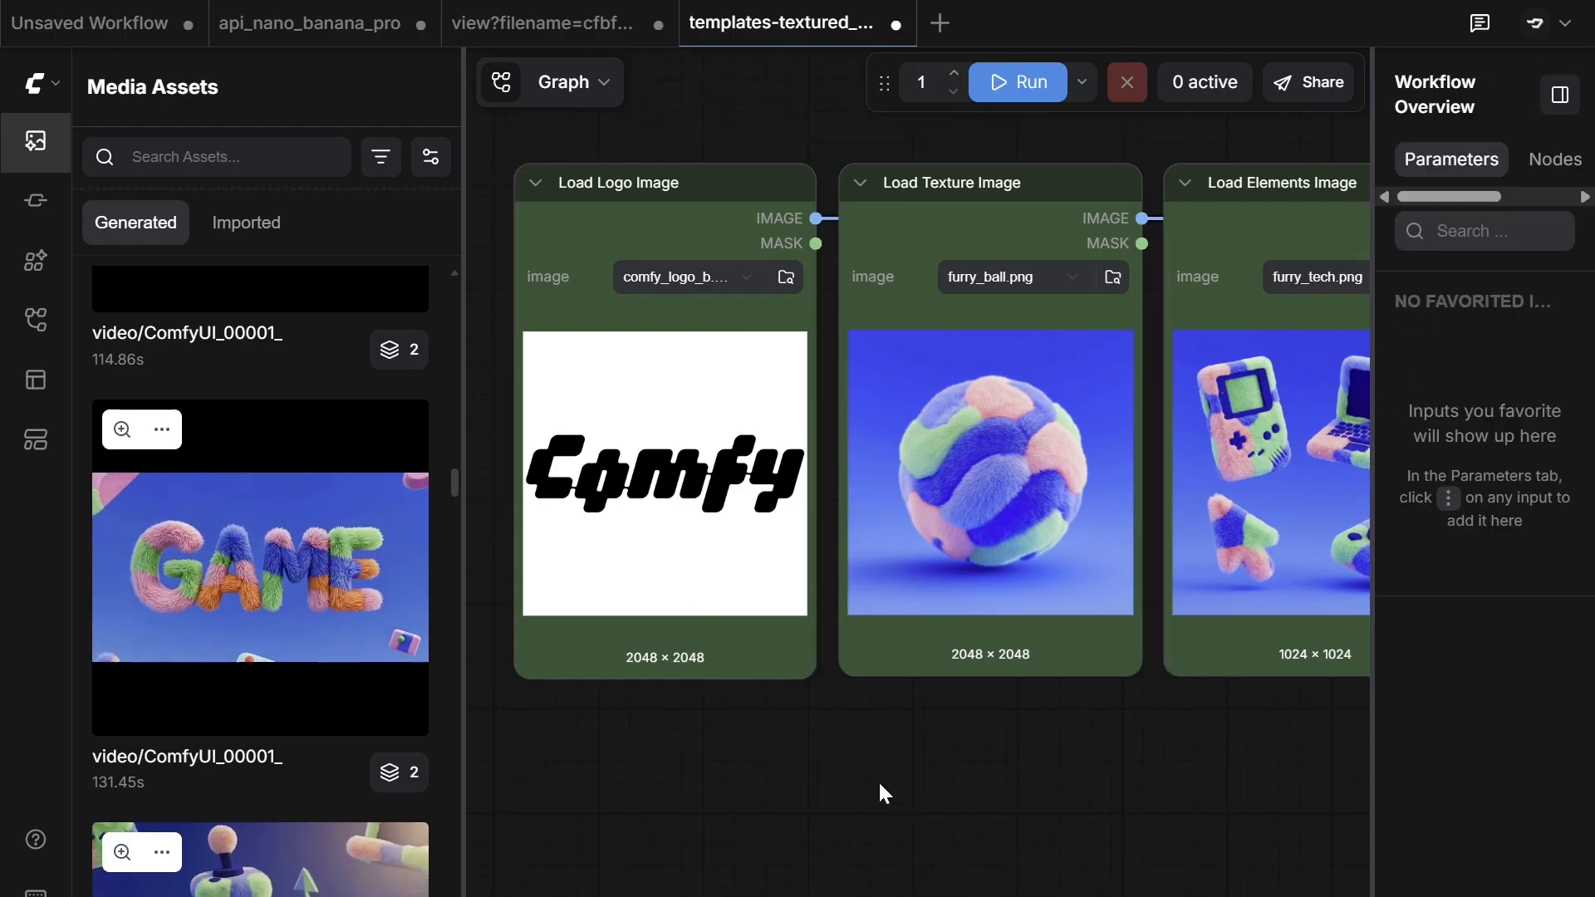
Step: Rearrange the Load Logo Image, Load Texture Image and Load Elements Image nodes into a vertical column, in that order
click(807, 622)
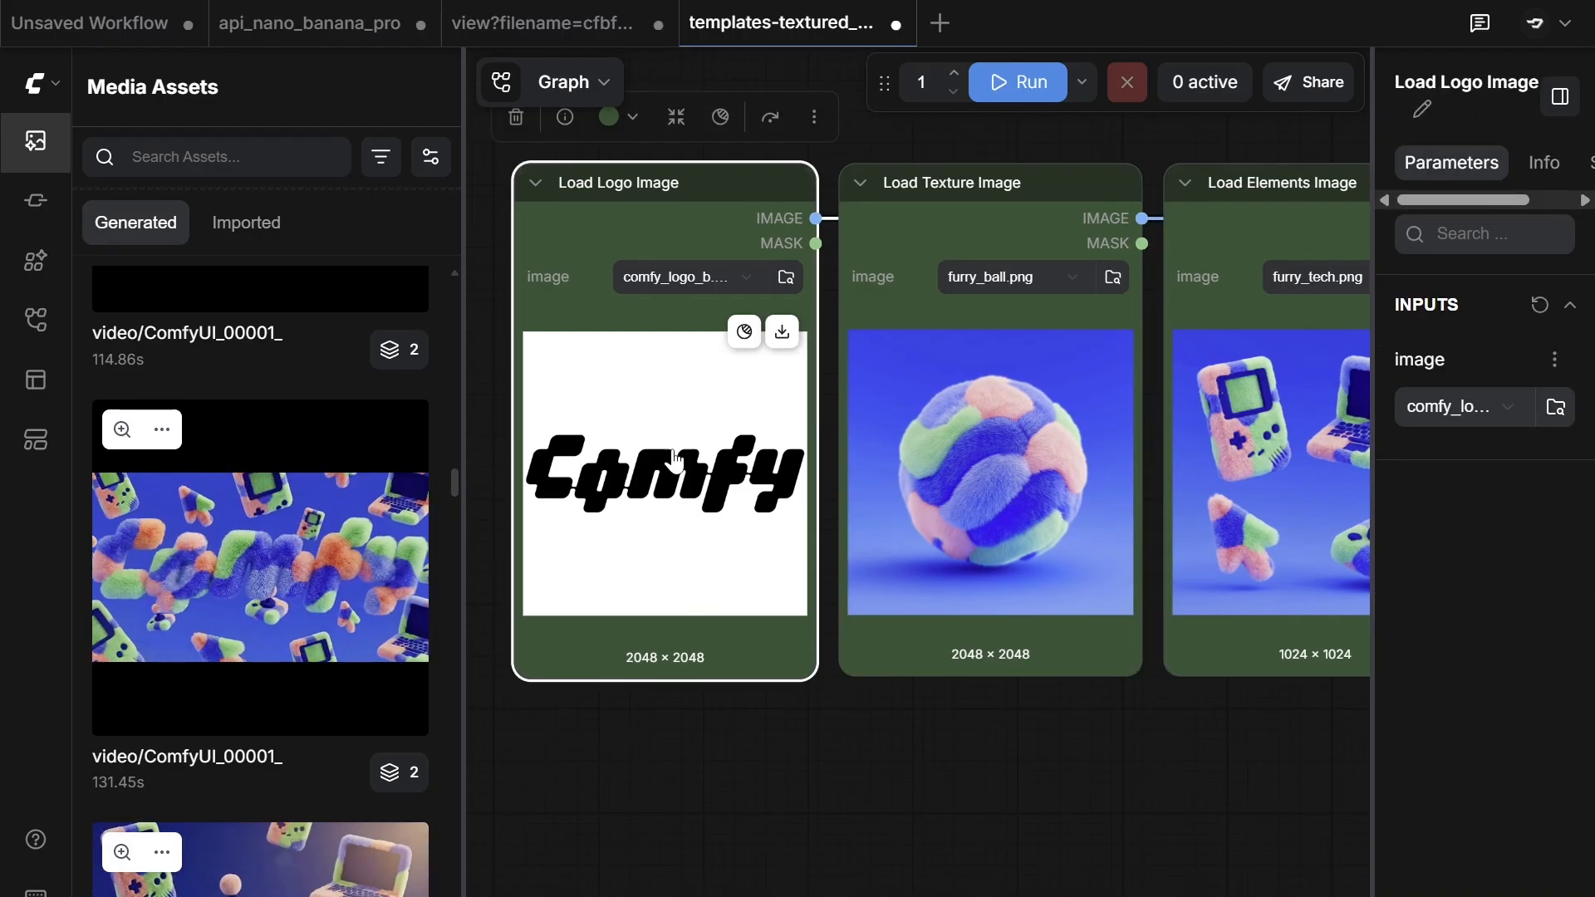
scroll(675, 459, down, 3)
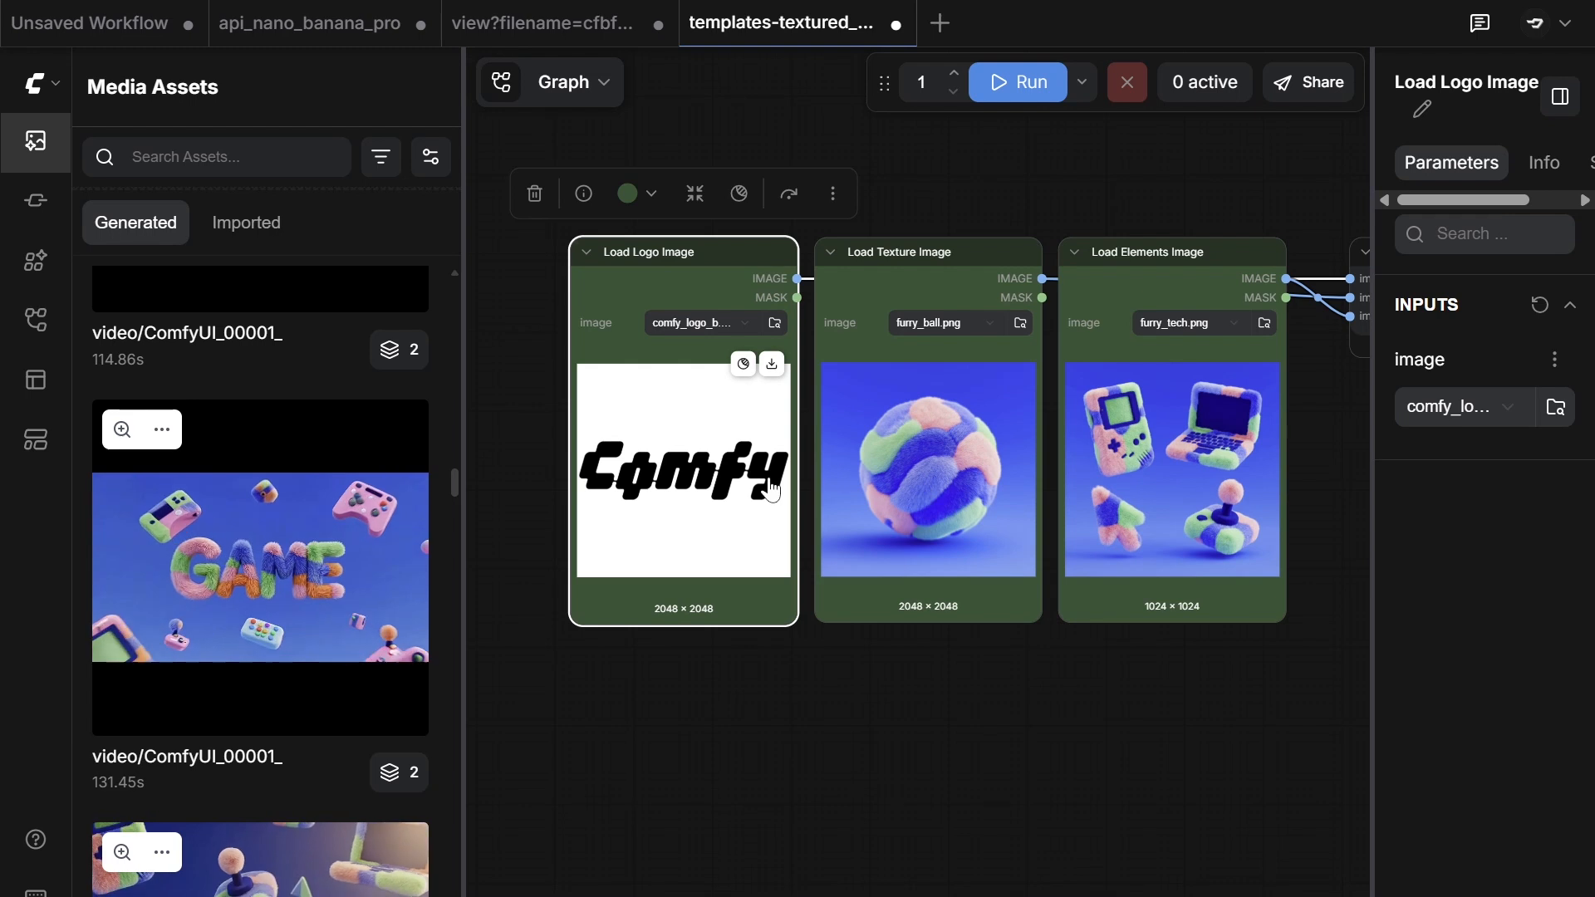
drag(697, 521, 671, 314)
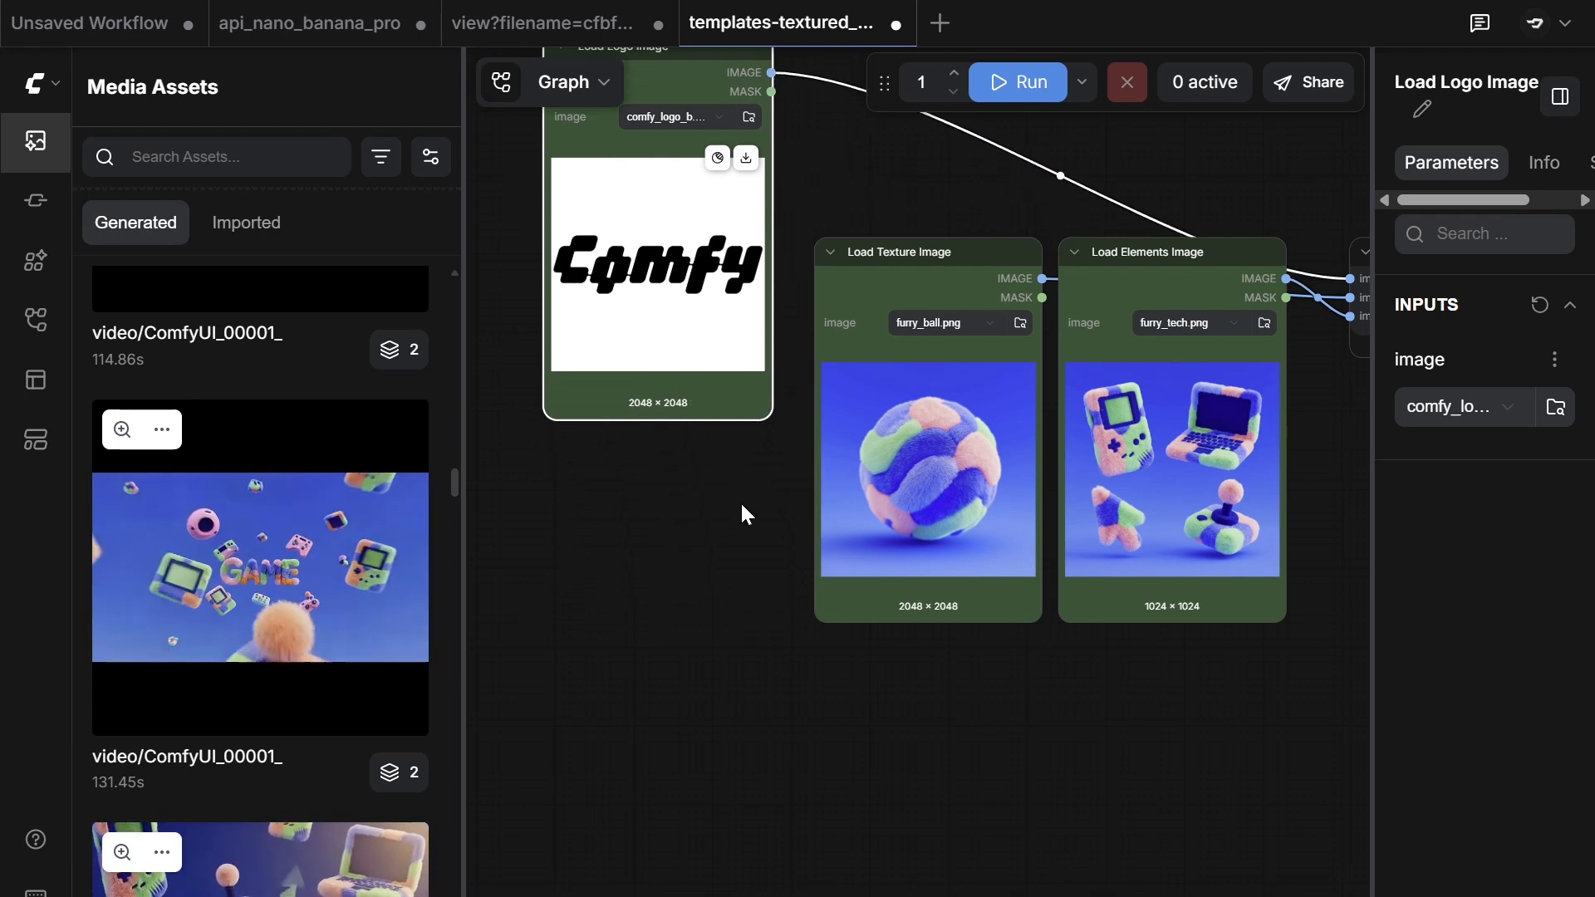
drag(918, 463, 659, 672)
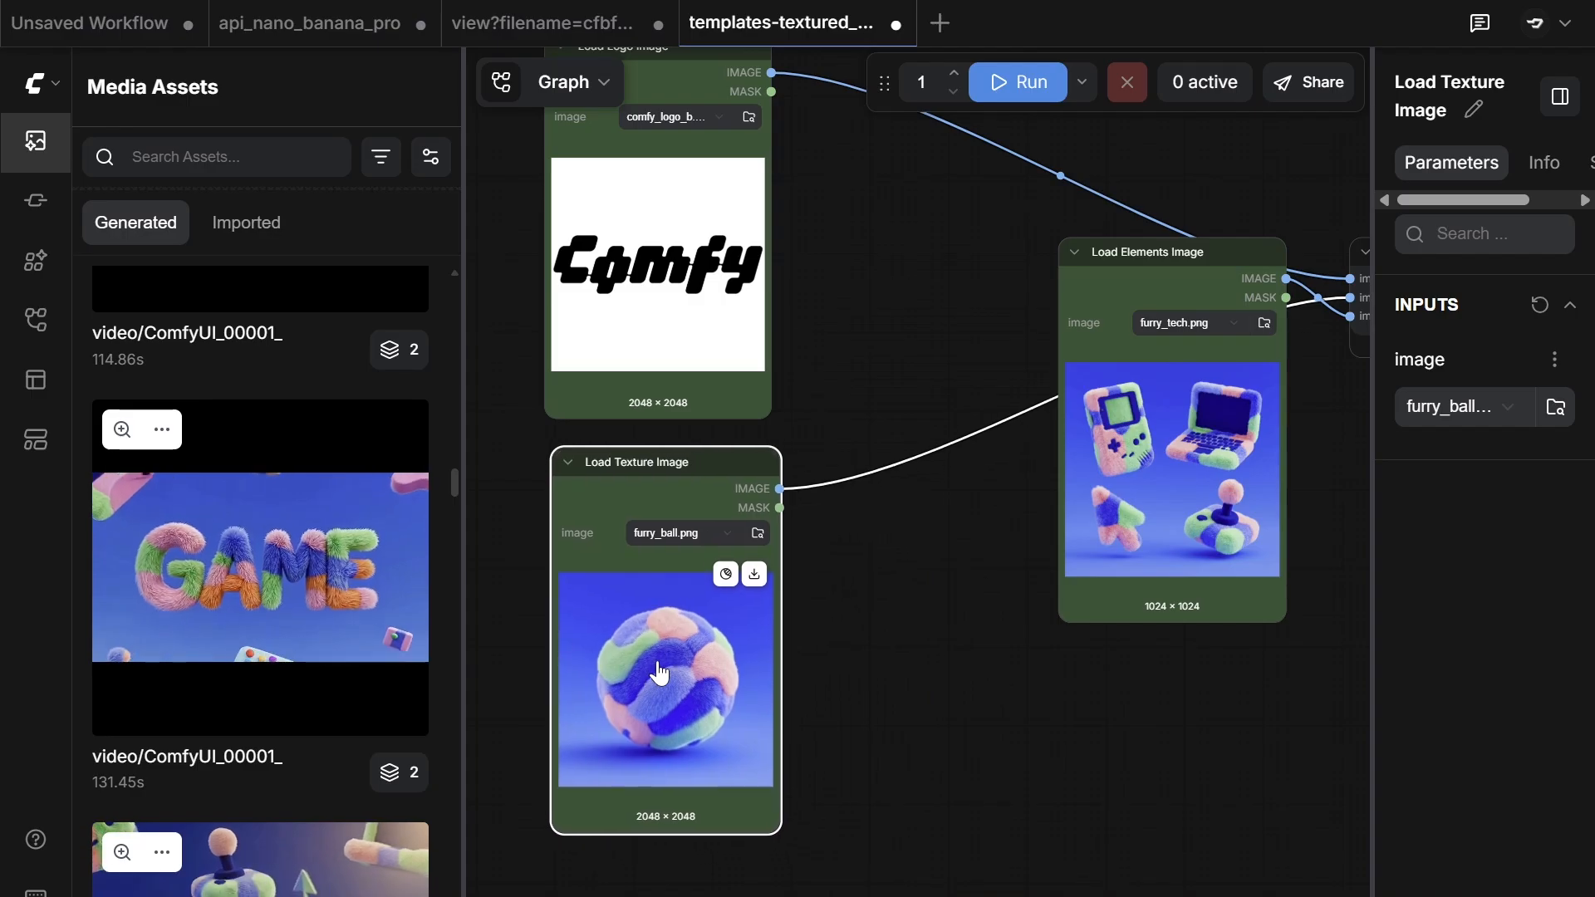
drag(908, 676, 921, 495)
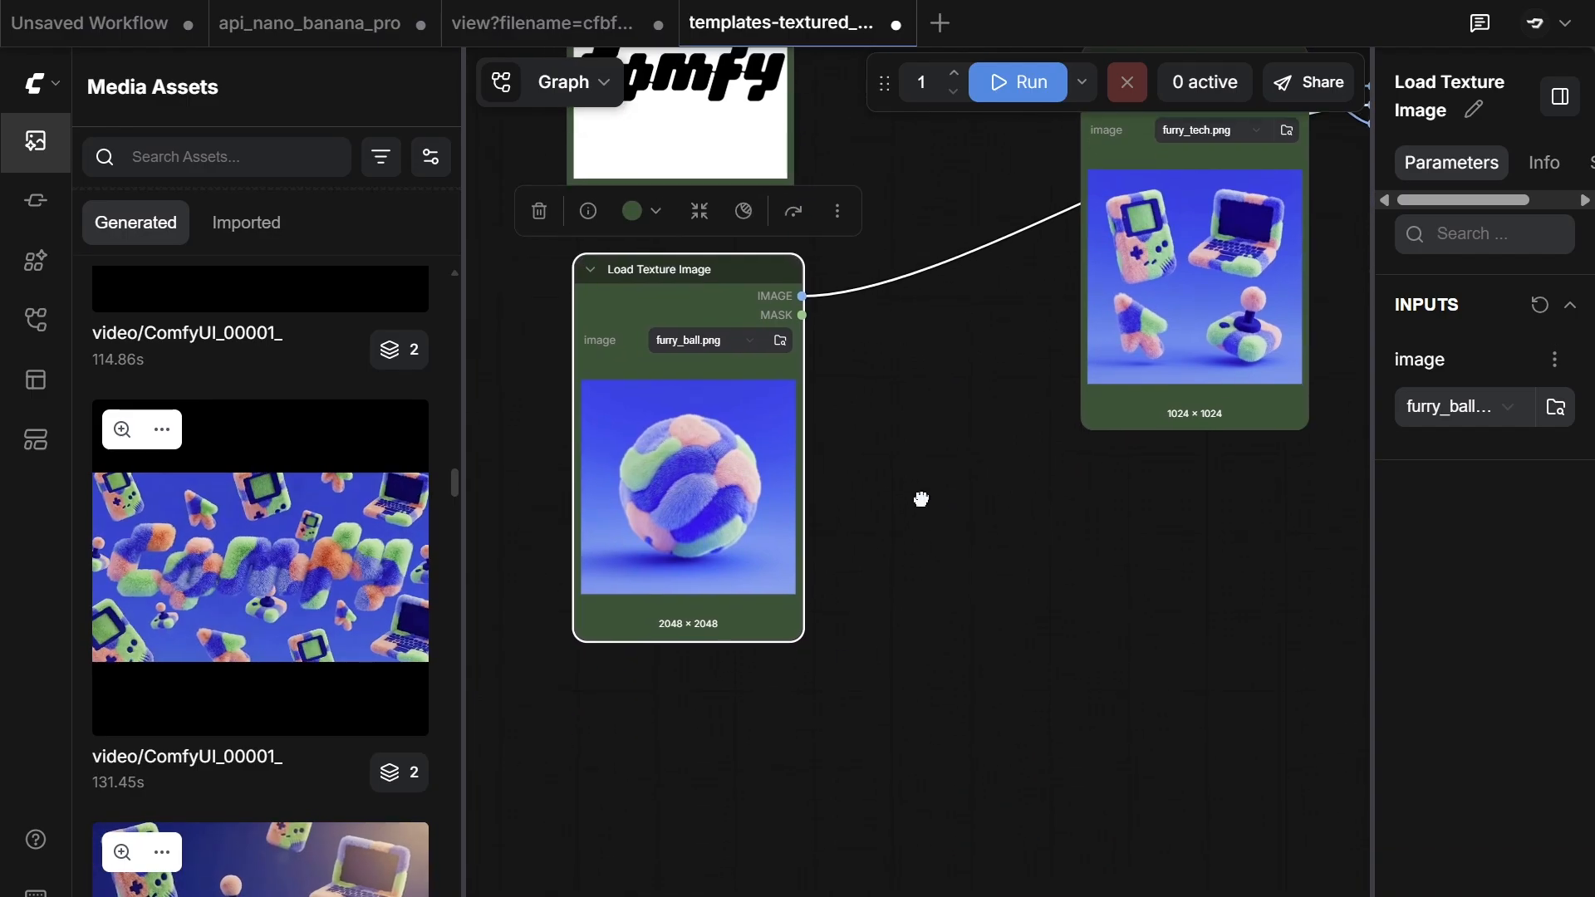
mouse_move(1185, 290)
drag(1186, 291, 651, 896)
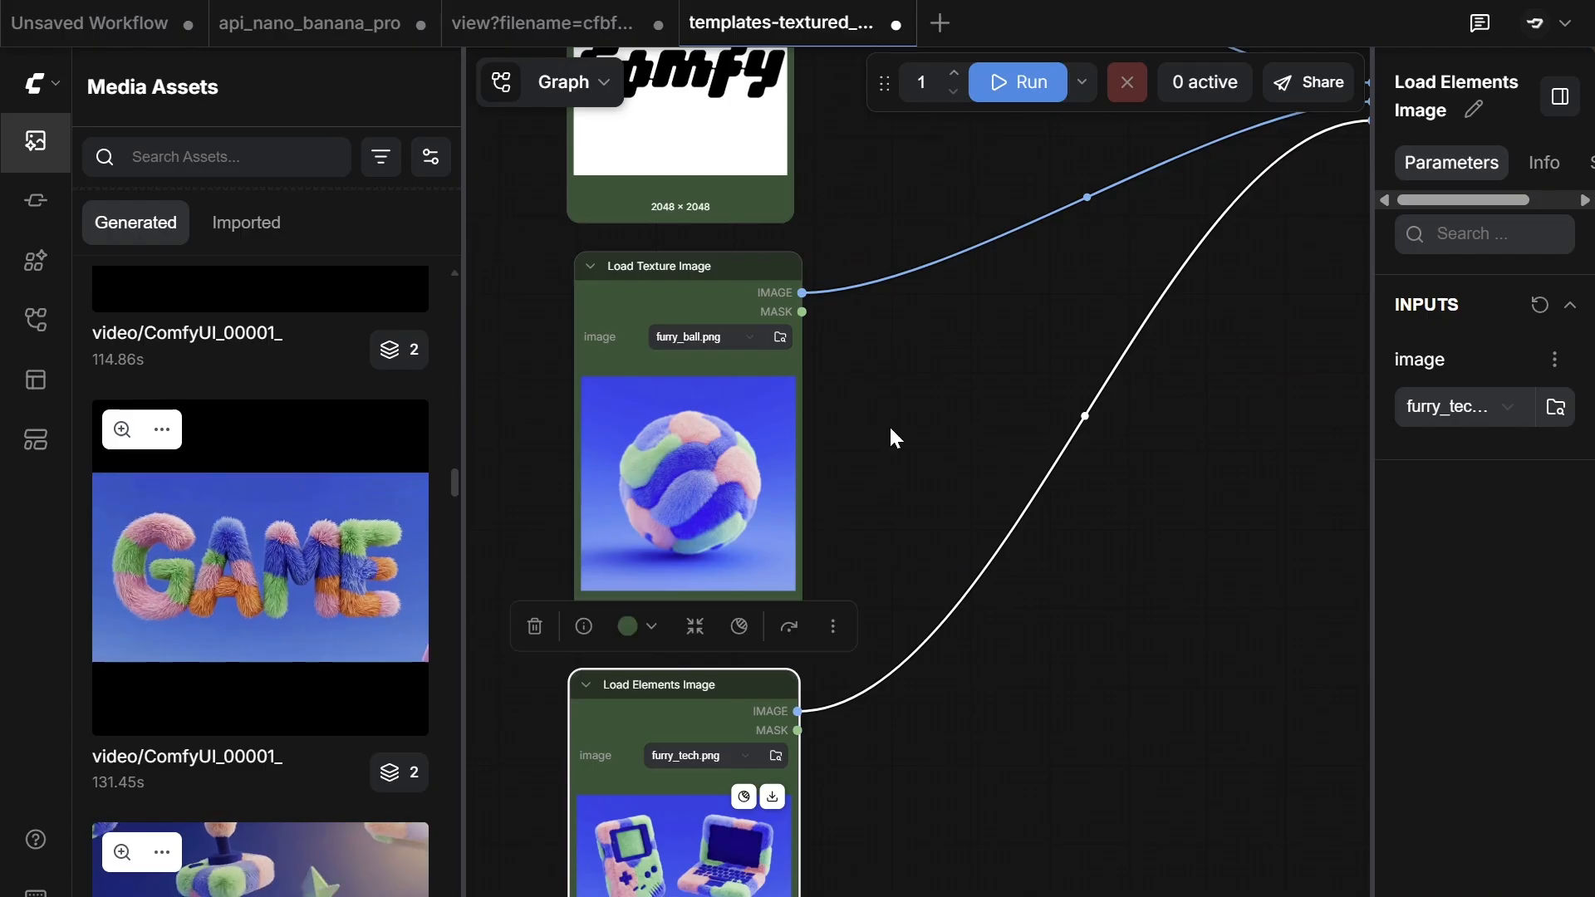
scroll(890, 434, down, 3)
drag(915, 381, 883, 507)
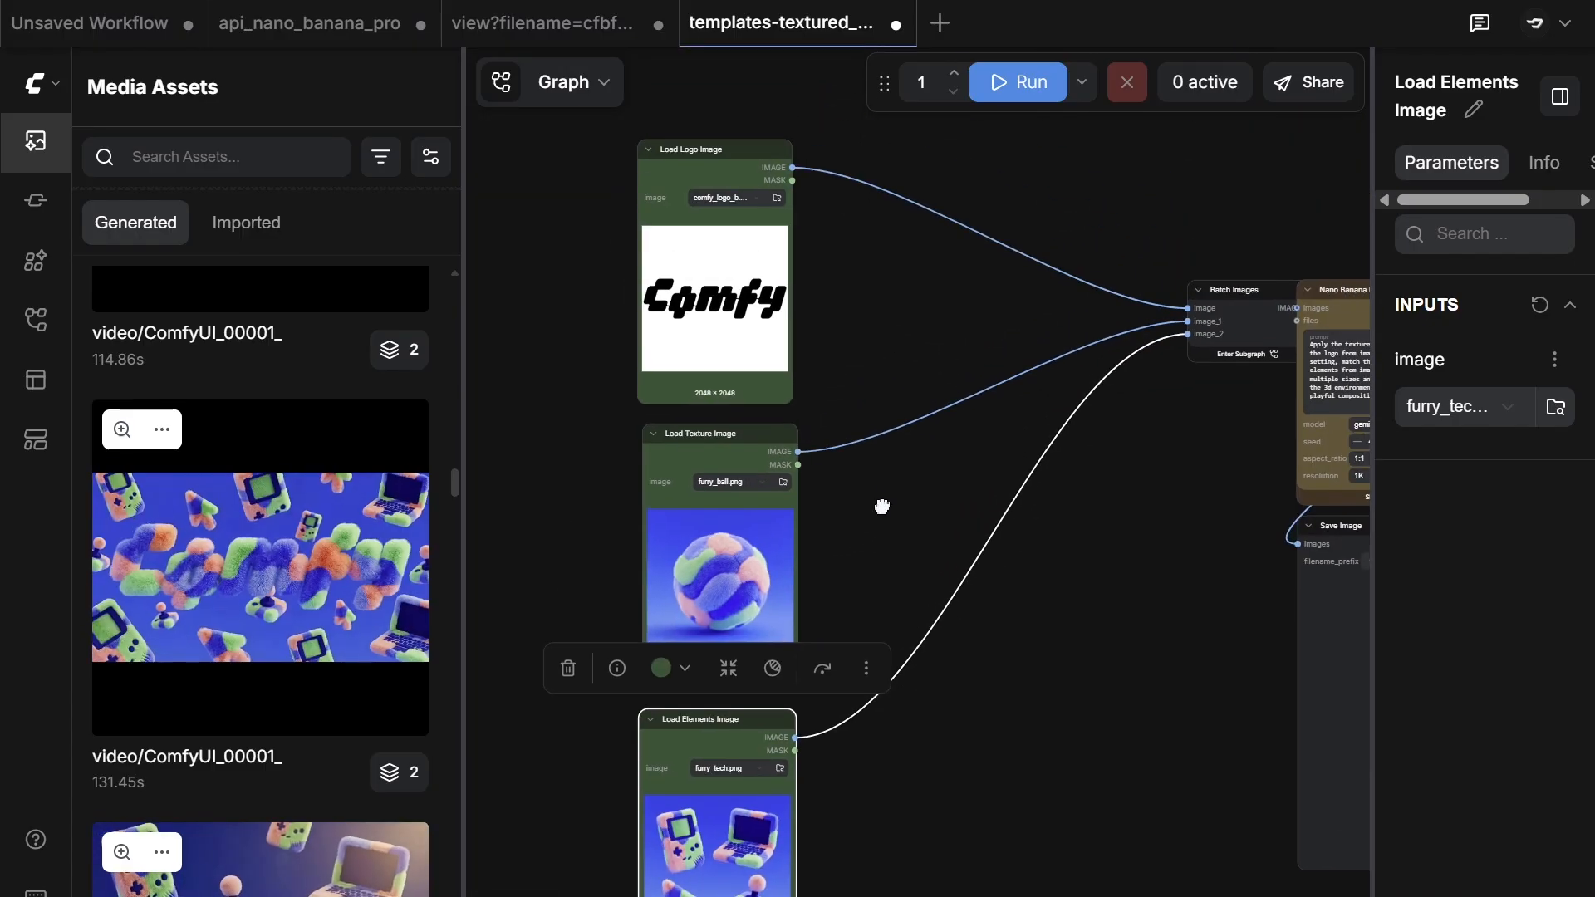
click(948, 509)
Step: Disconnect the logo image from the Batch Images node and reconnect it to the node's first image input
scroll(1178, 281, up, 3)
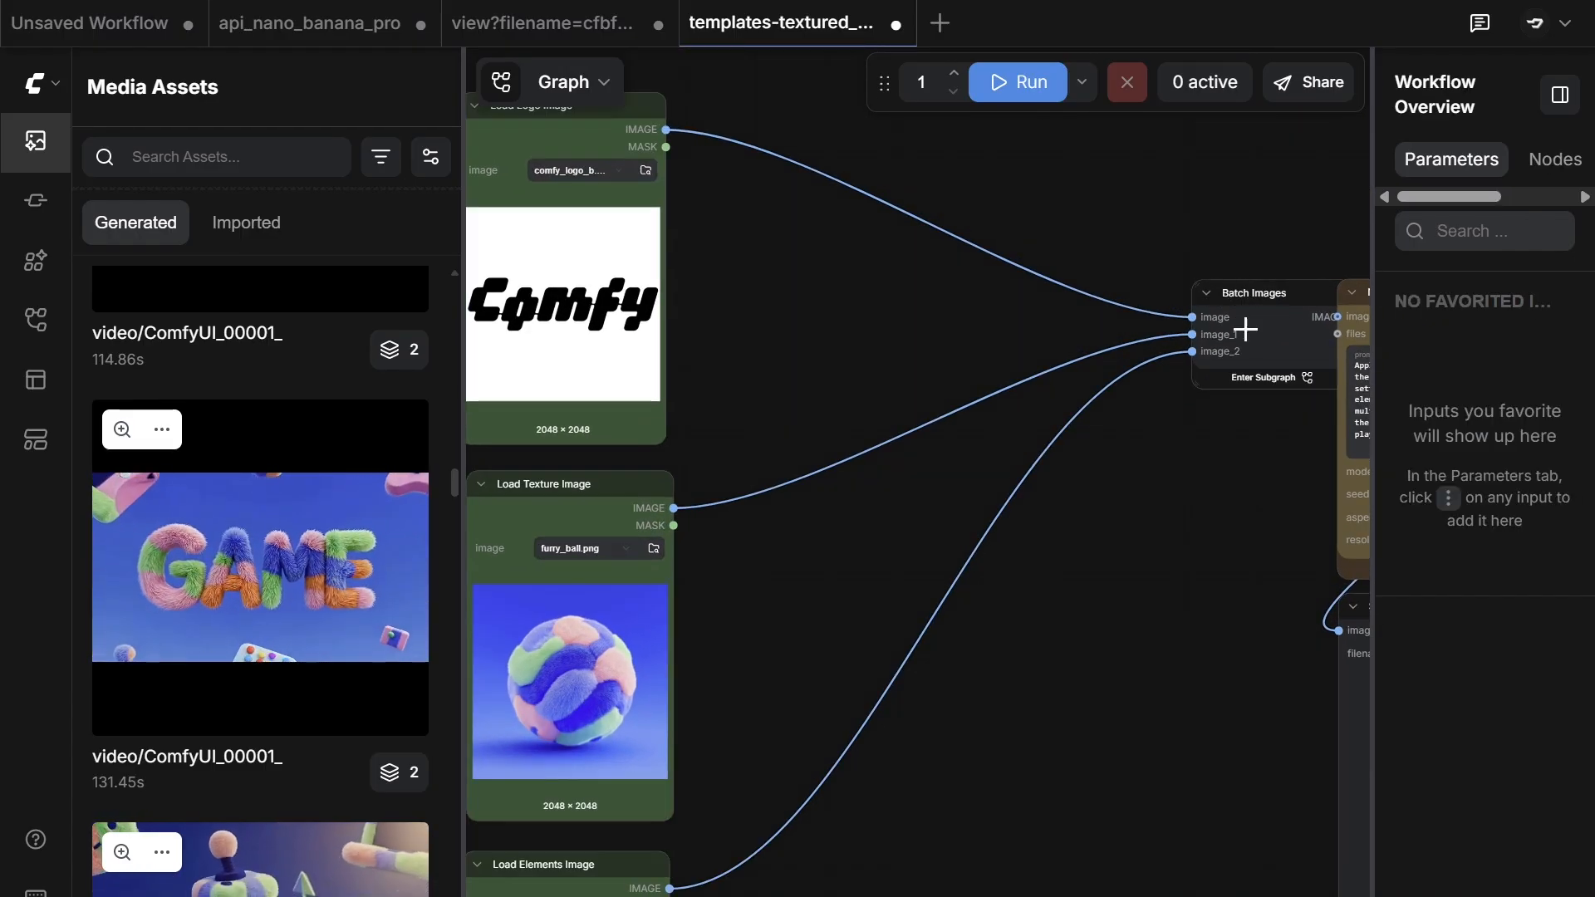
drag(1211, 315, 751, 230)
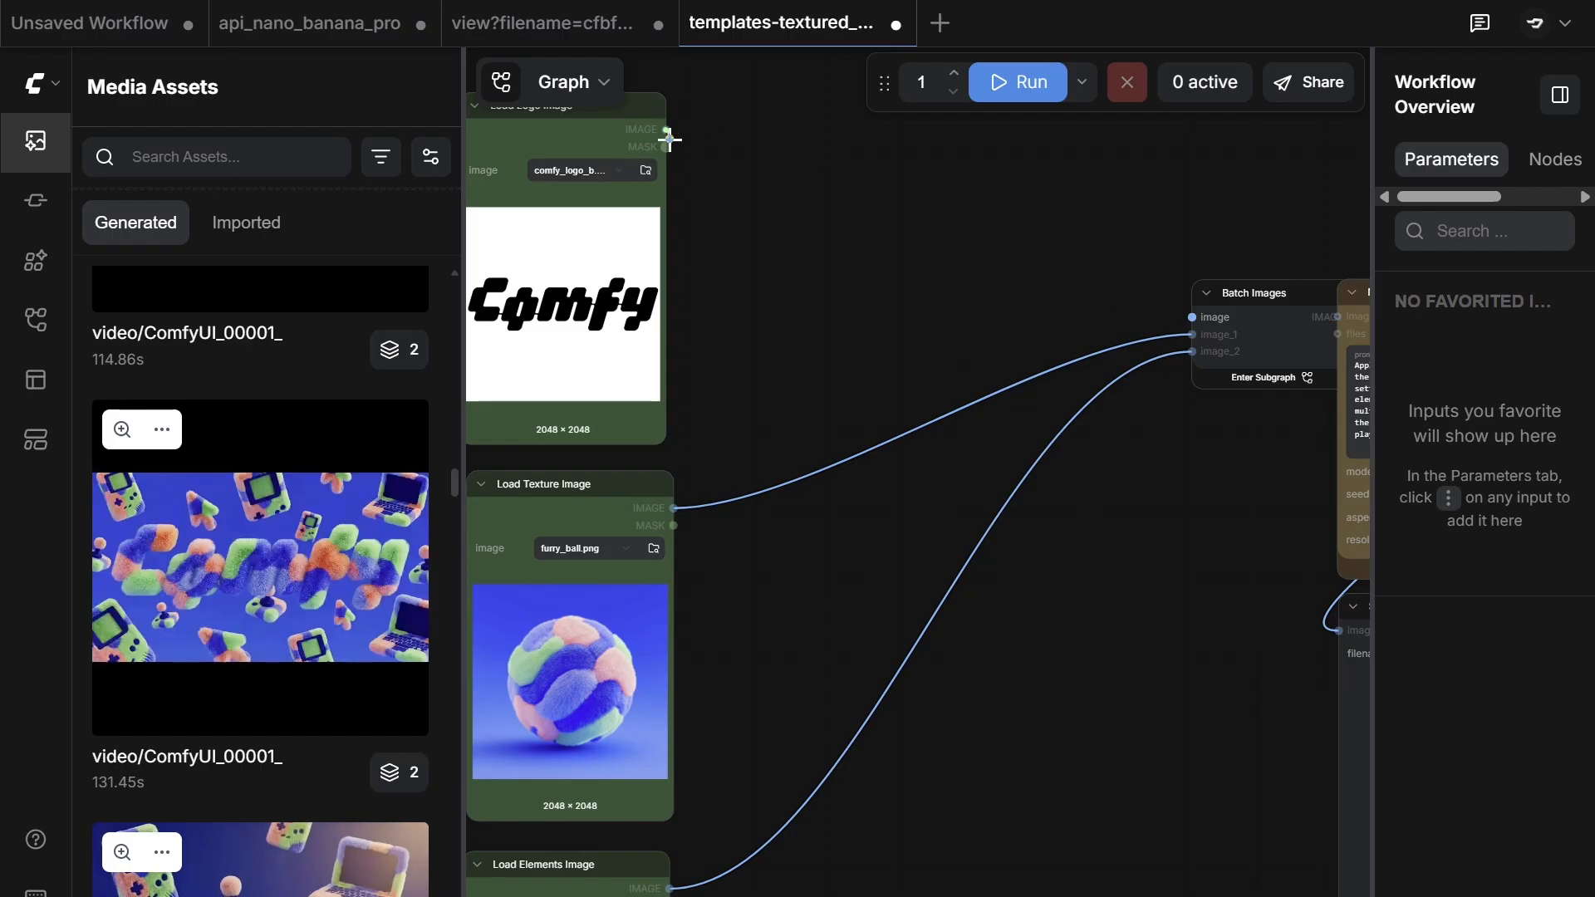
drag(669, 139, 768, 180)
drag(1038, 307, 772, 293)
scroll(771, 292, down, 1)
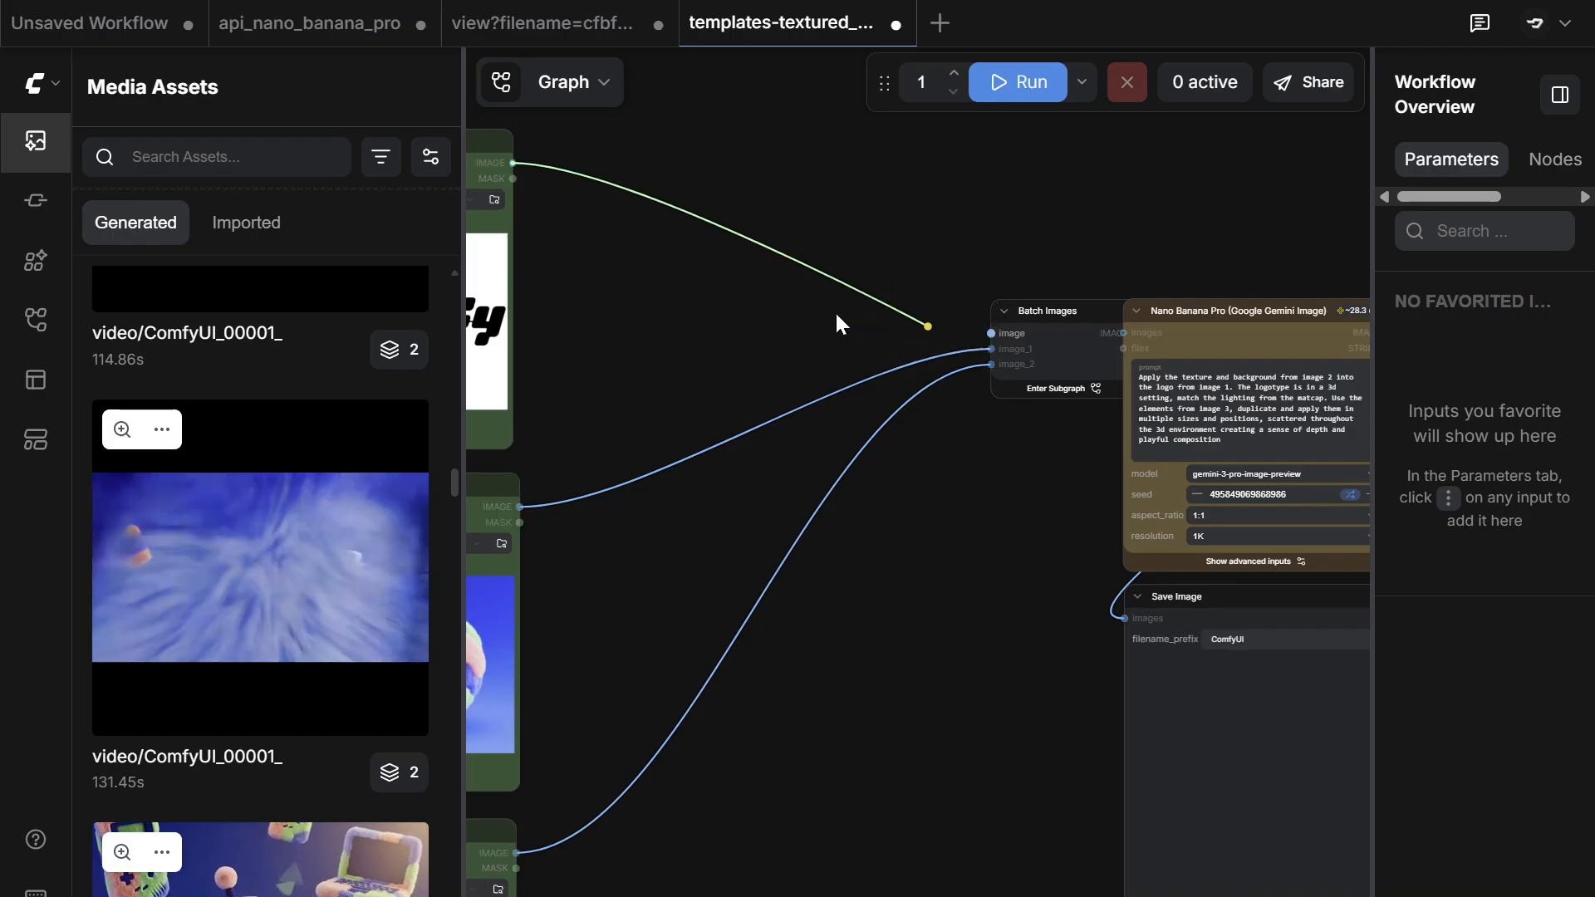
drag(776, 422, 944, 403)
scroll(877, 316, down, 1)
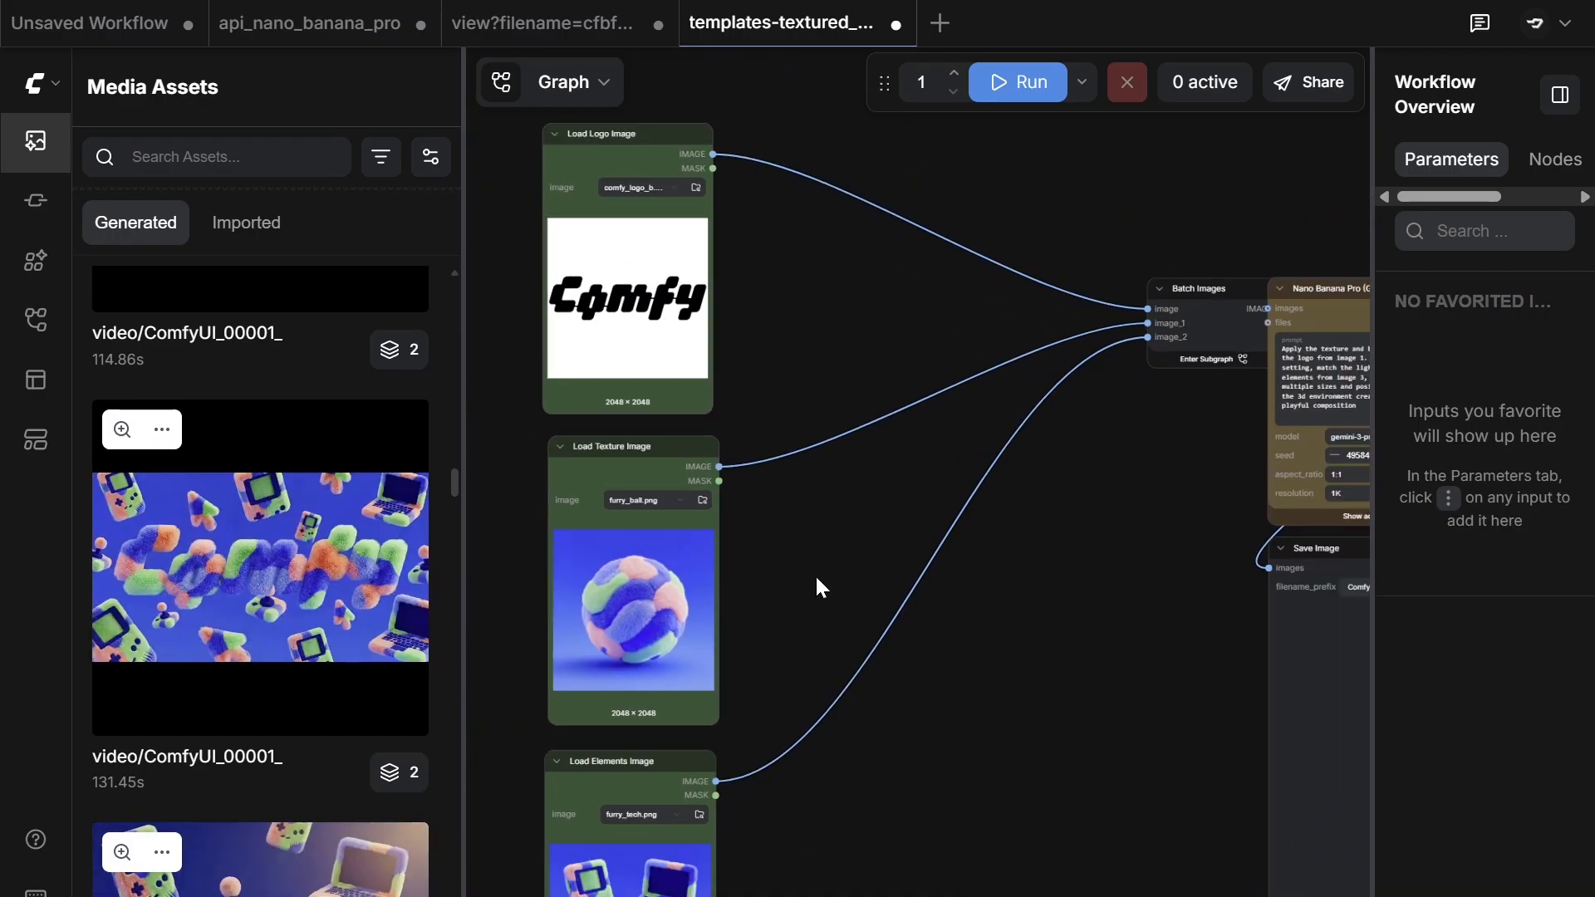
mouse_move(1148, 323)
mouse_down()
mouse_move(1079, 343)
mouse_move(1158, 324)
mouse_up()
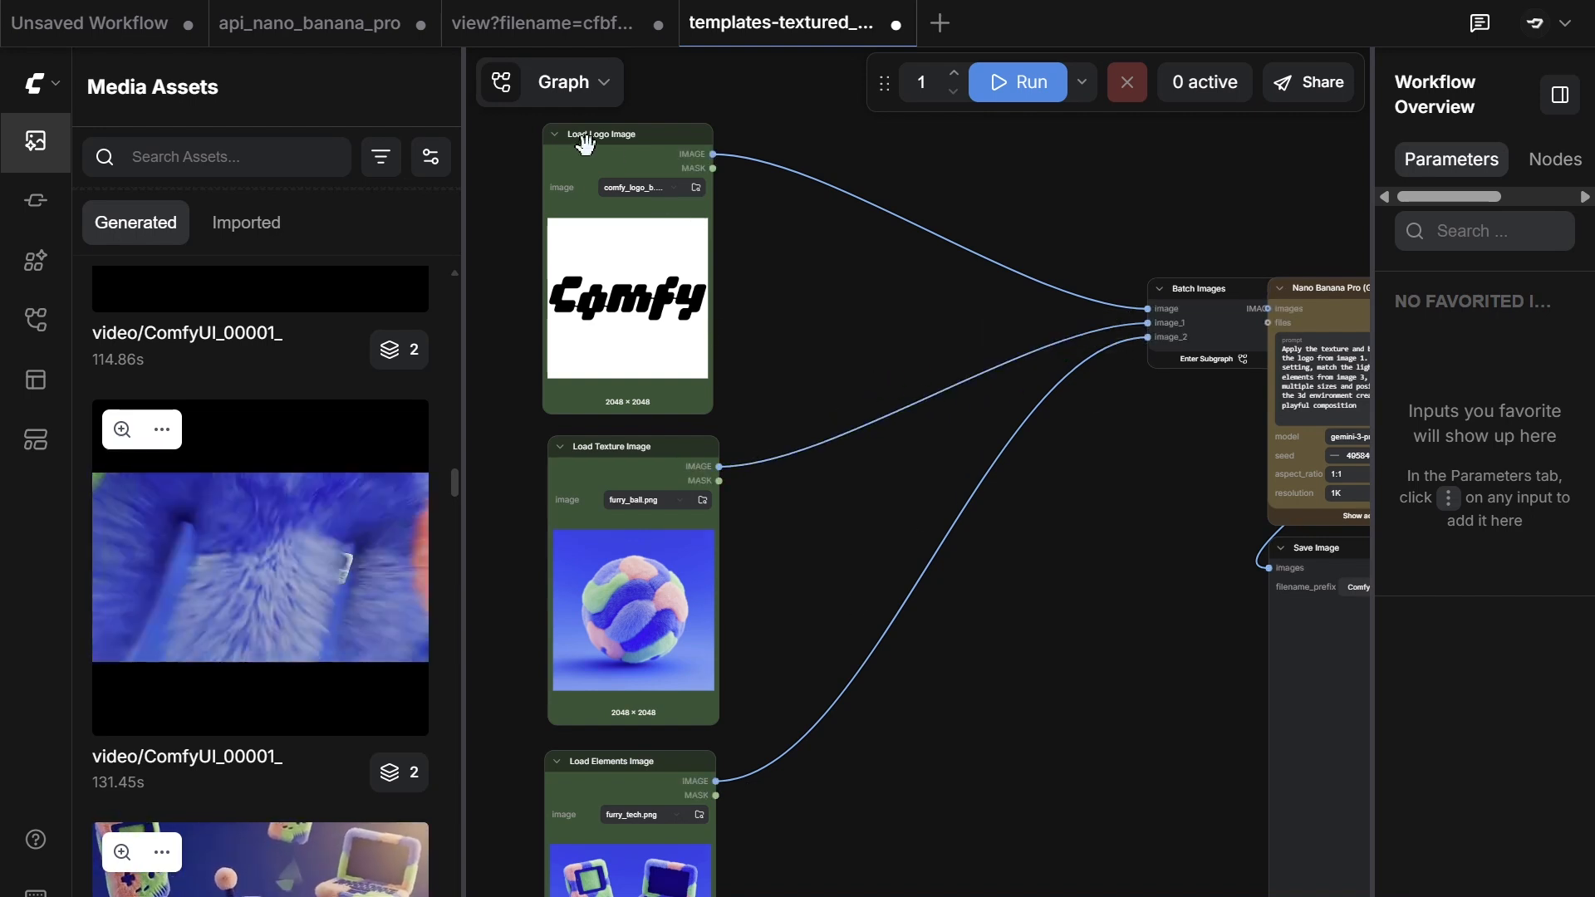
Step: Pause the furry GAME video preview among the generated media assets
mouse_move(297, 609)
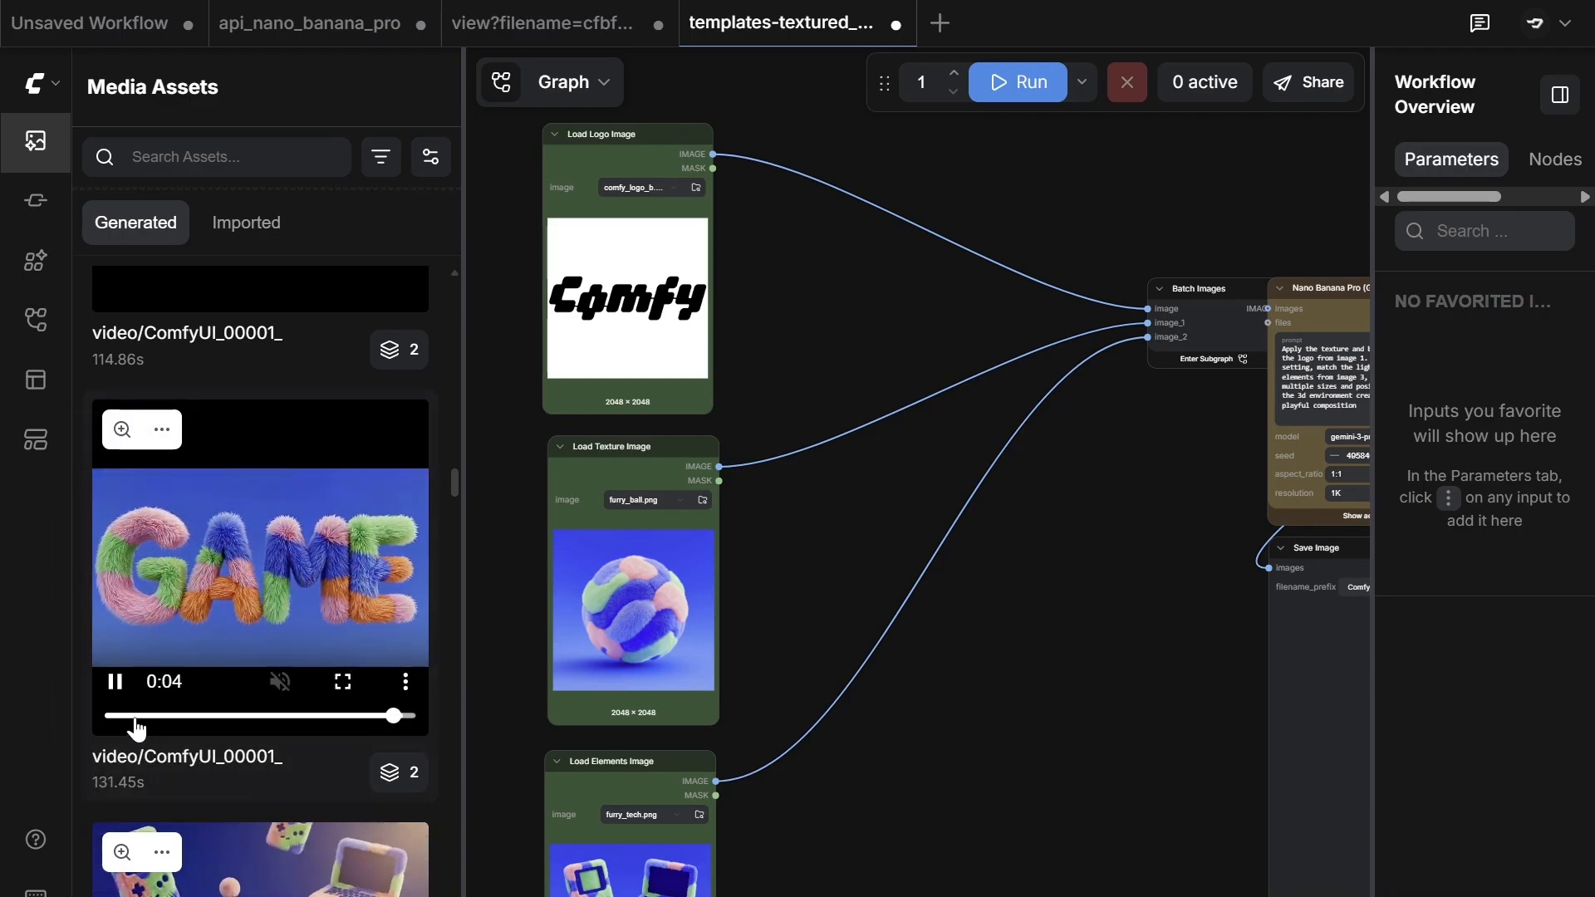
click(115, 681)
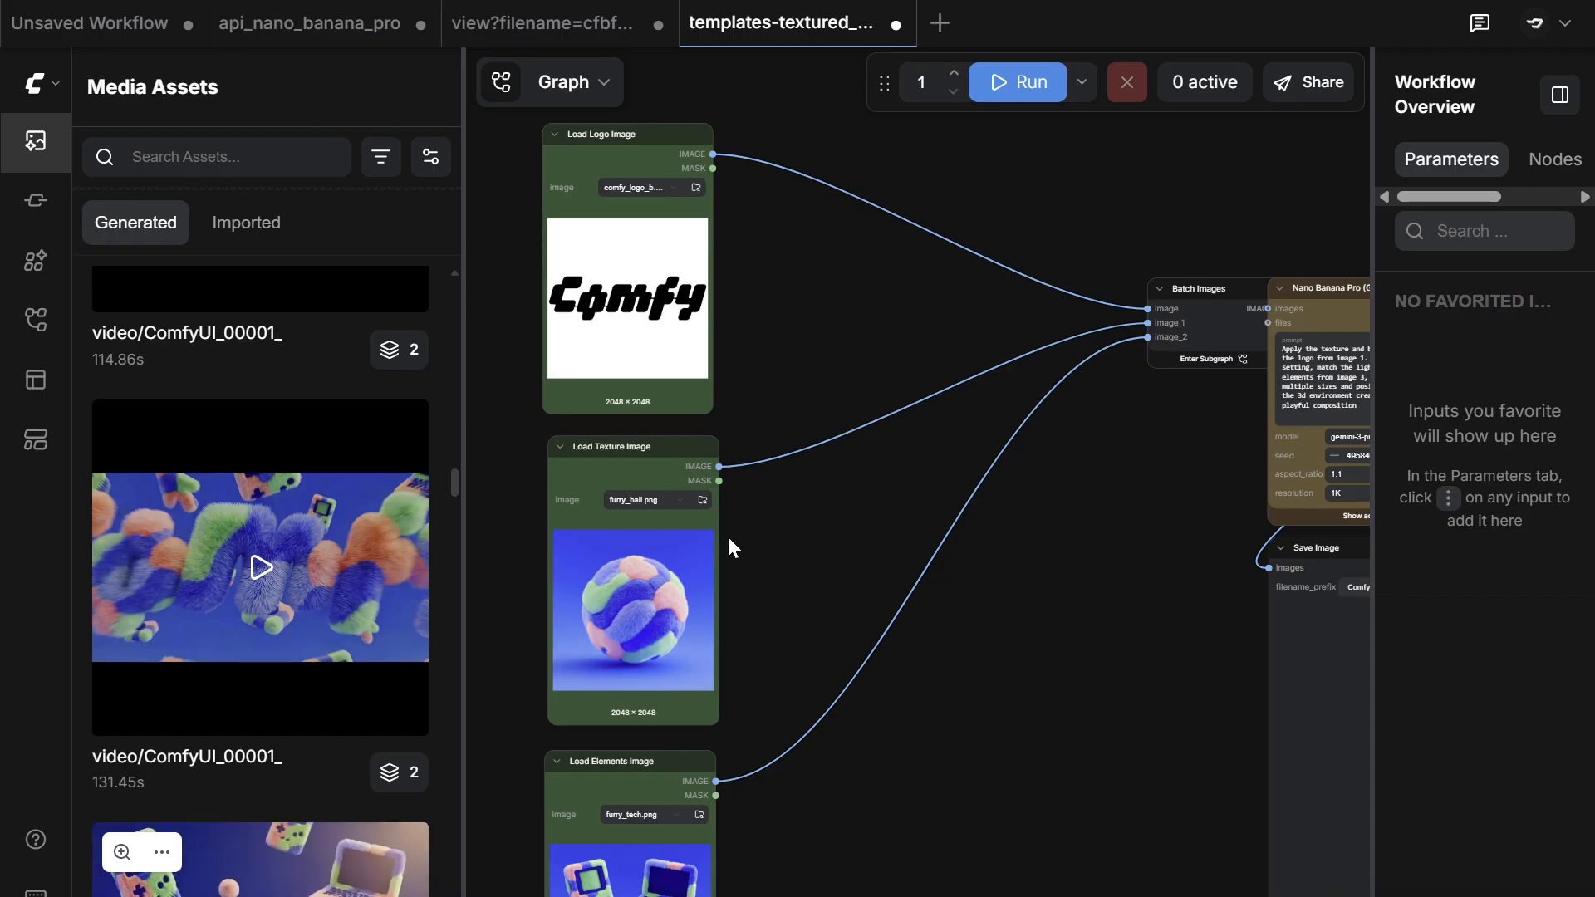
Step: Open the texture node's furry ball image in the mask editor and review the brush settings and mask blending options
click(625, 455)
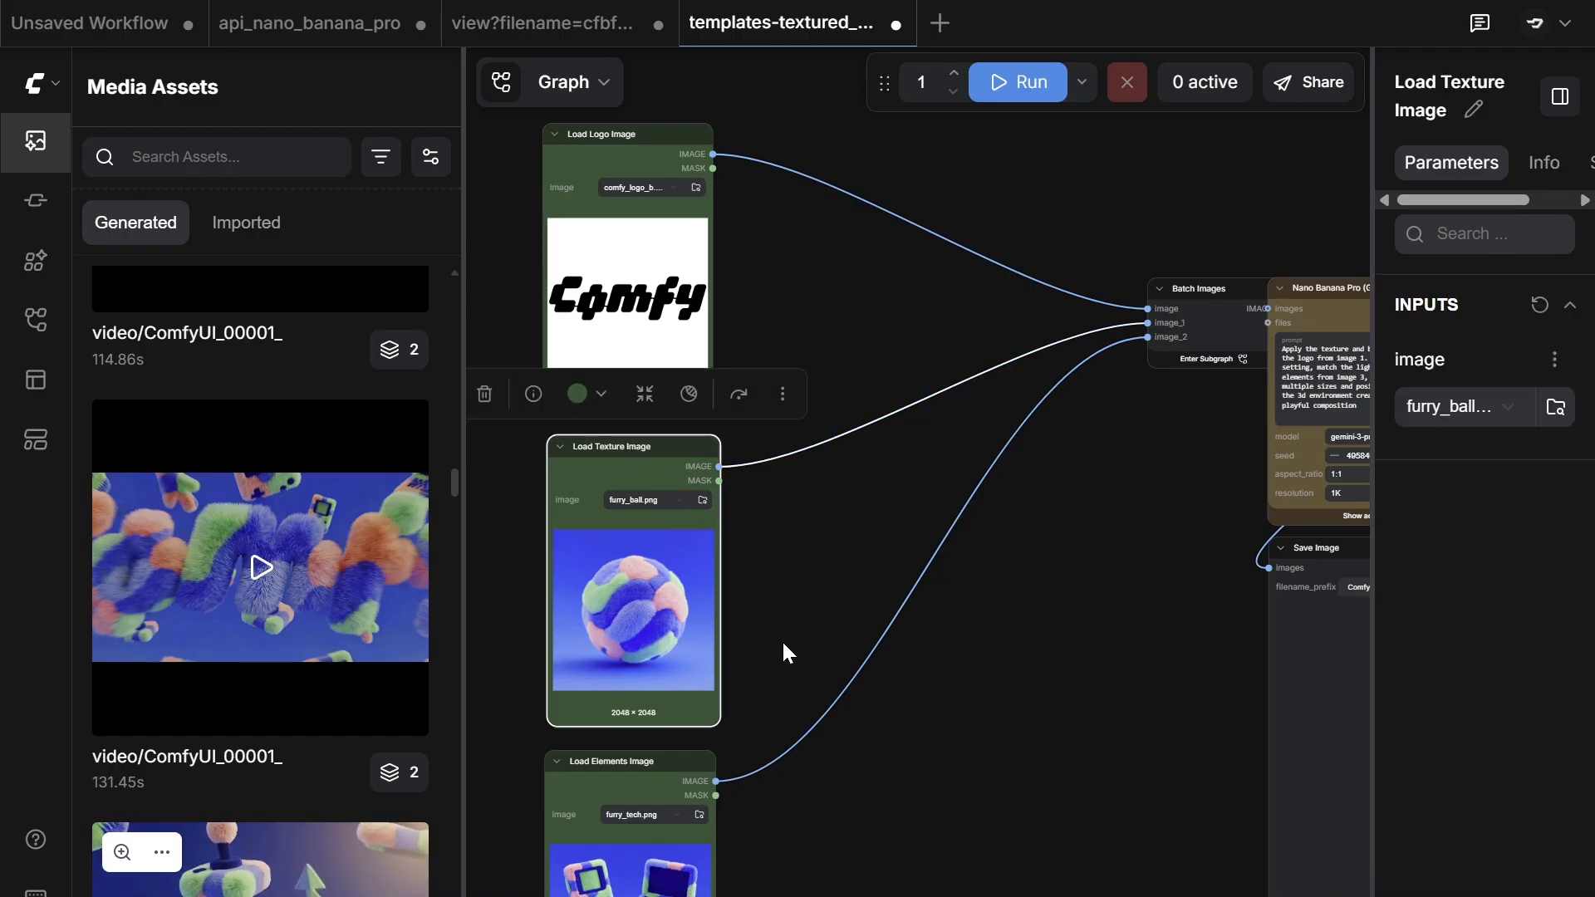
scroll(781, 640, down, 5)
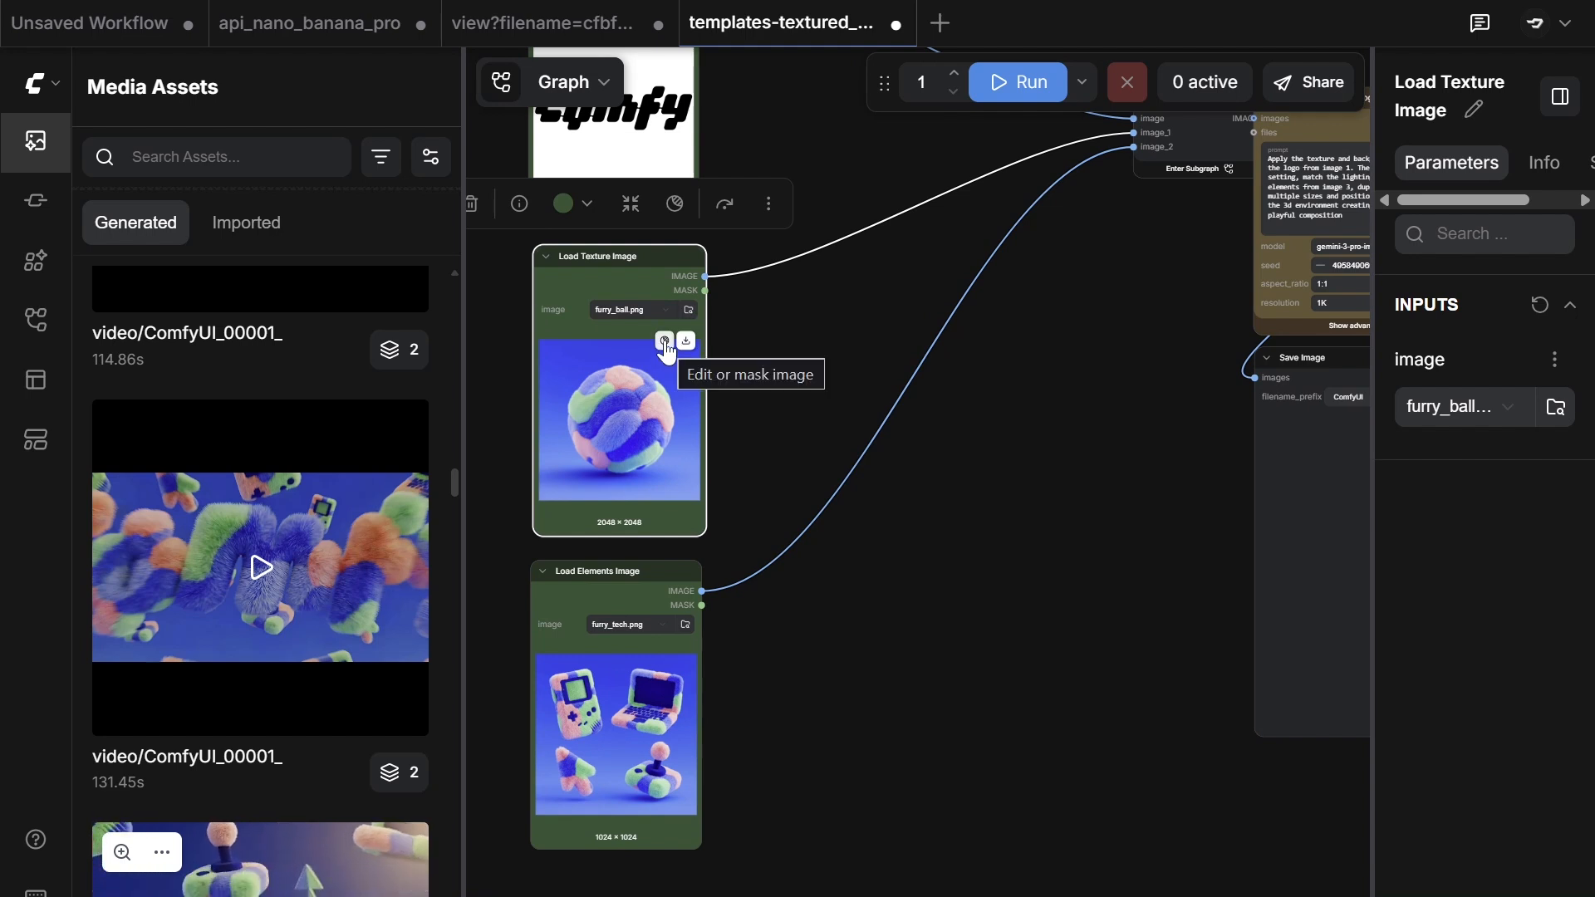
click(664, 343)
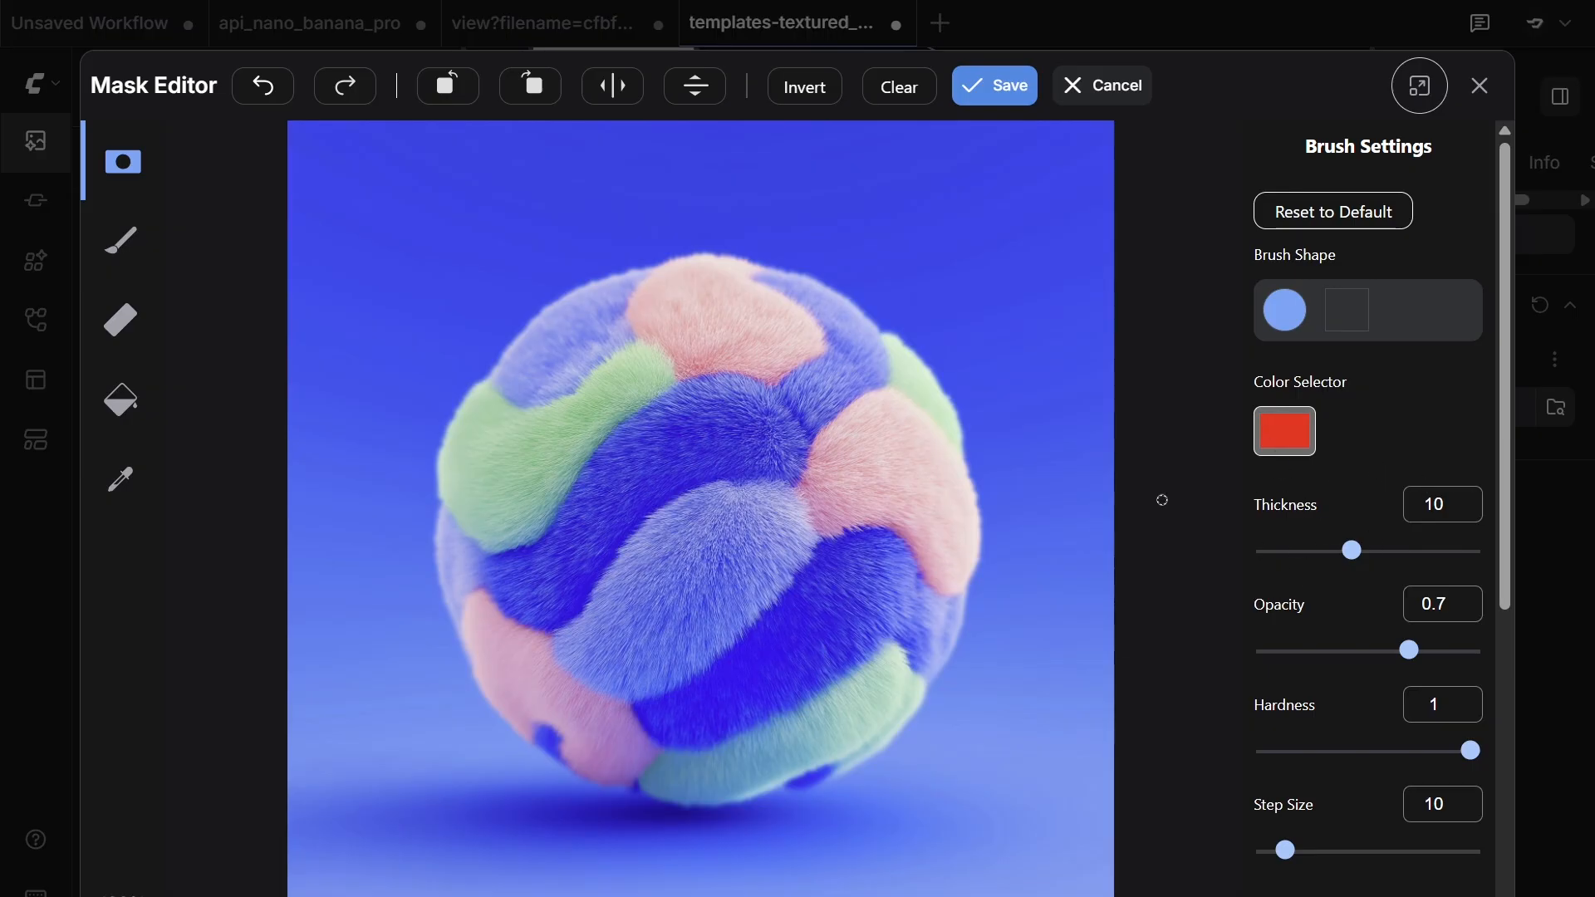
scroll(1295, 593, down, 3)
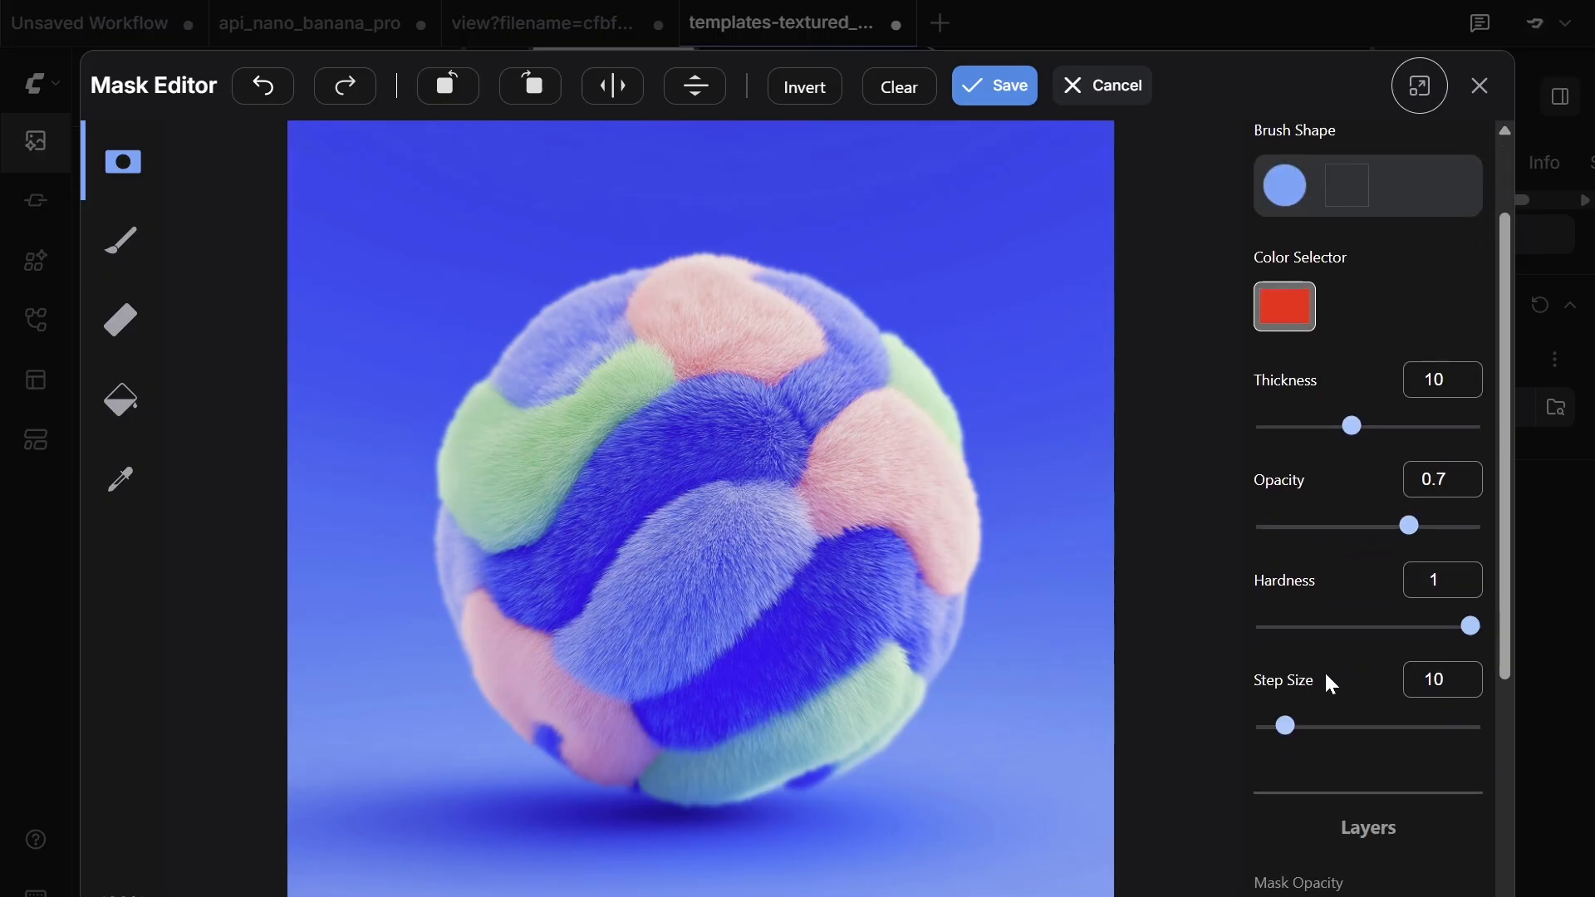
scroll(1282, 673, down, 6)
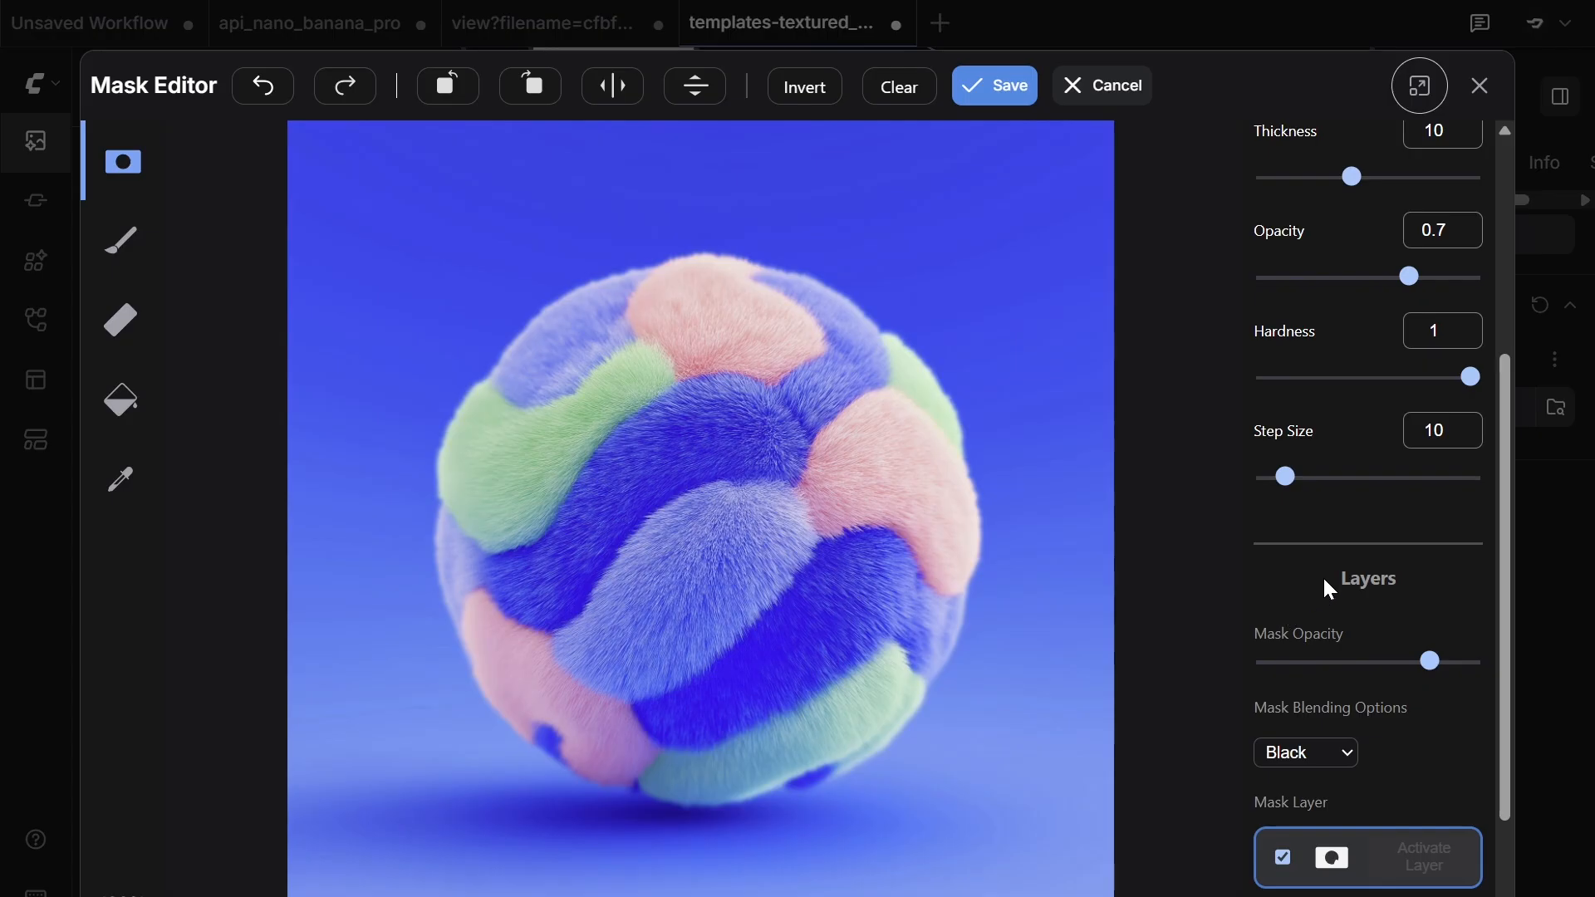
click(1325, 762)
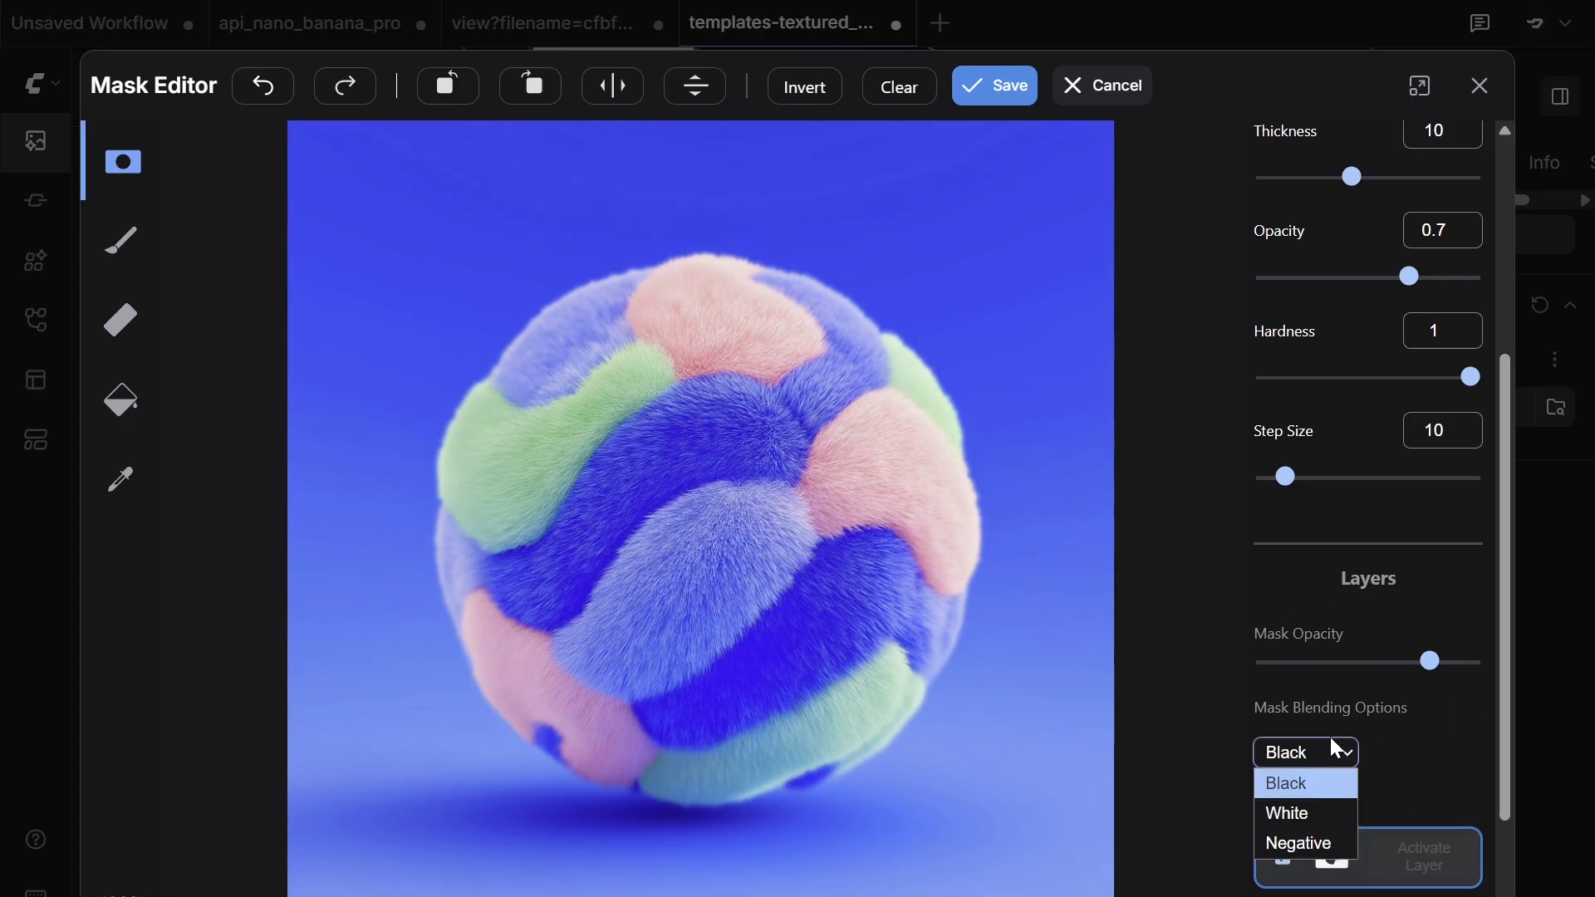
click(1372, 752)
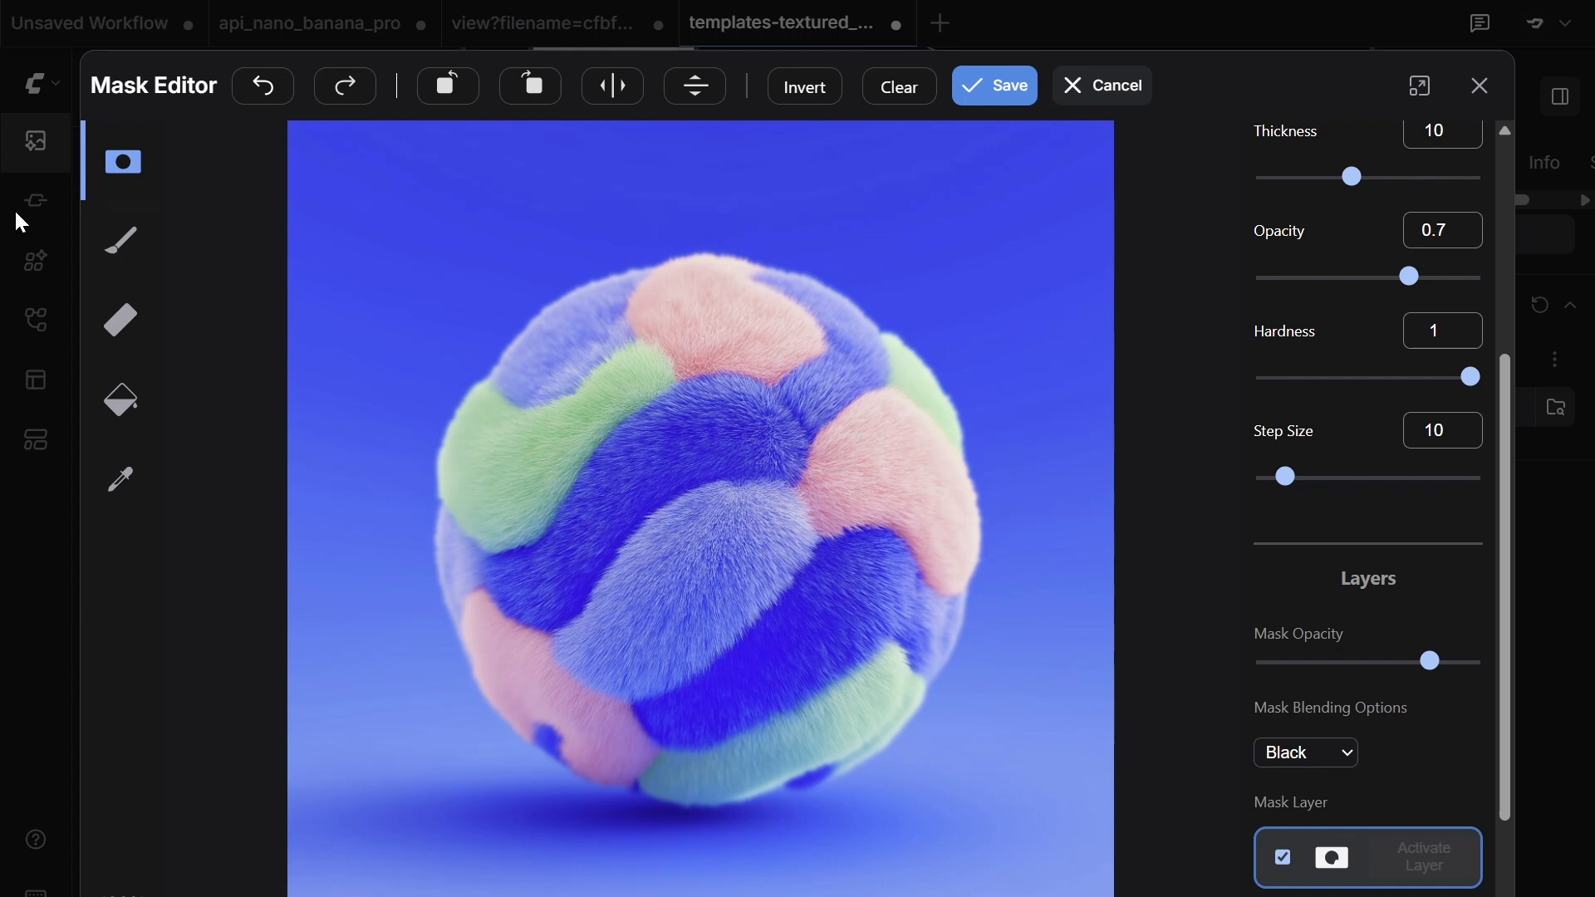
Step: Review the mask editor's paint, eraser, paint bucket and color select tools, and leave the editor without saving
click(117, 250)
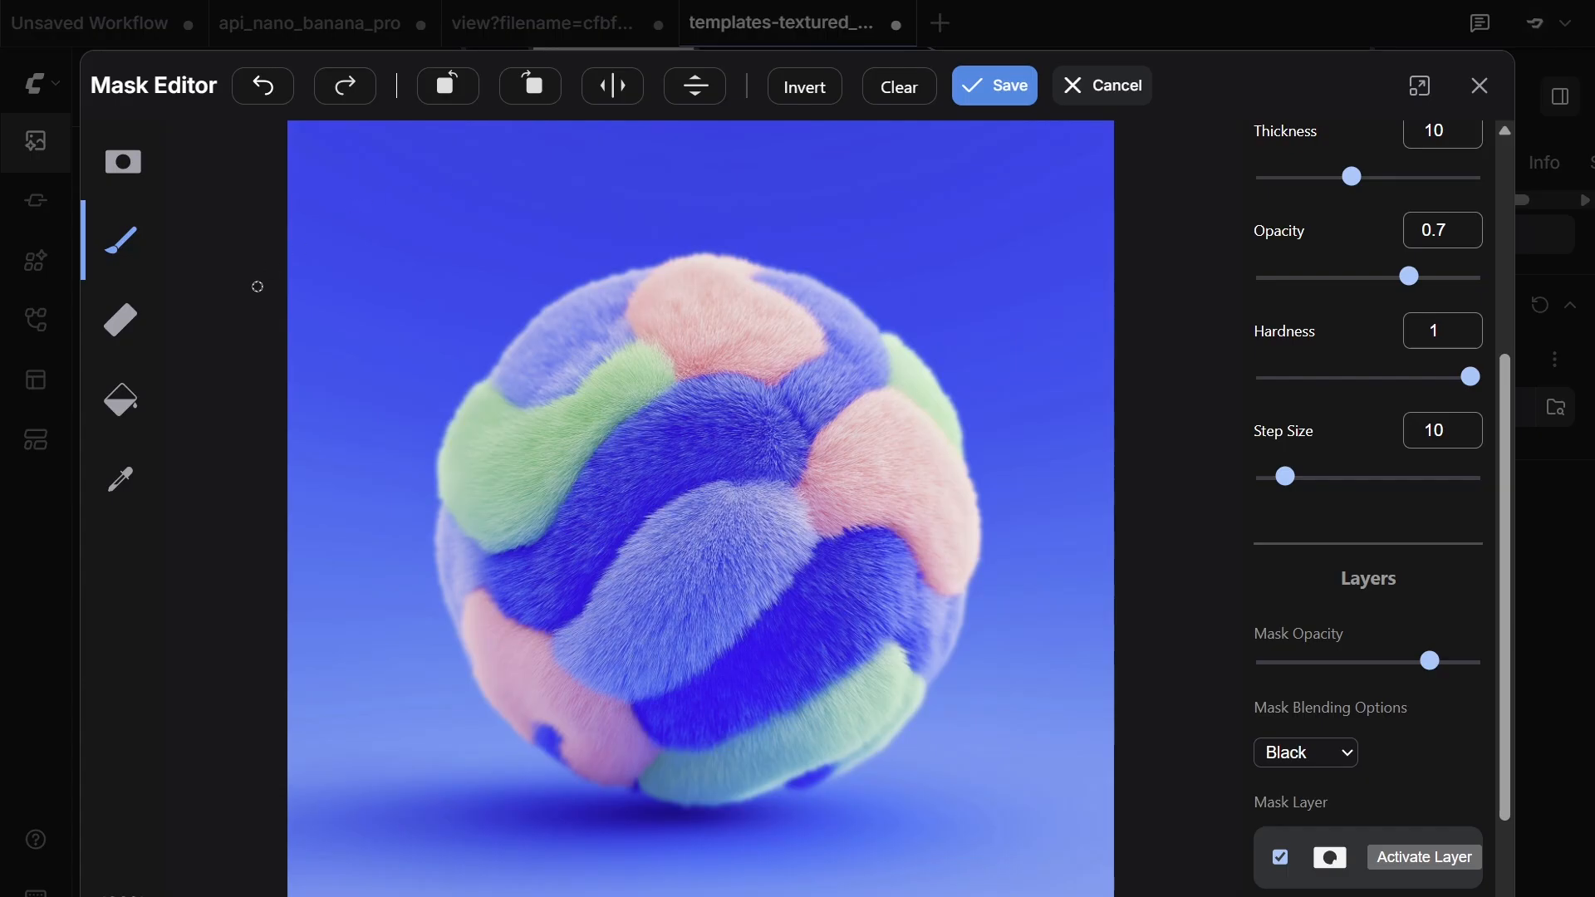
click(126, 337)
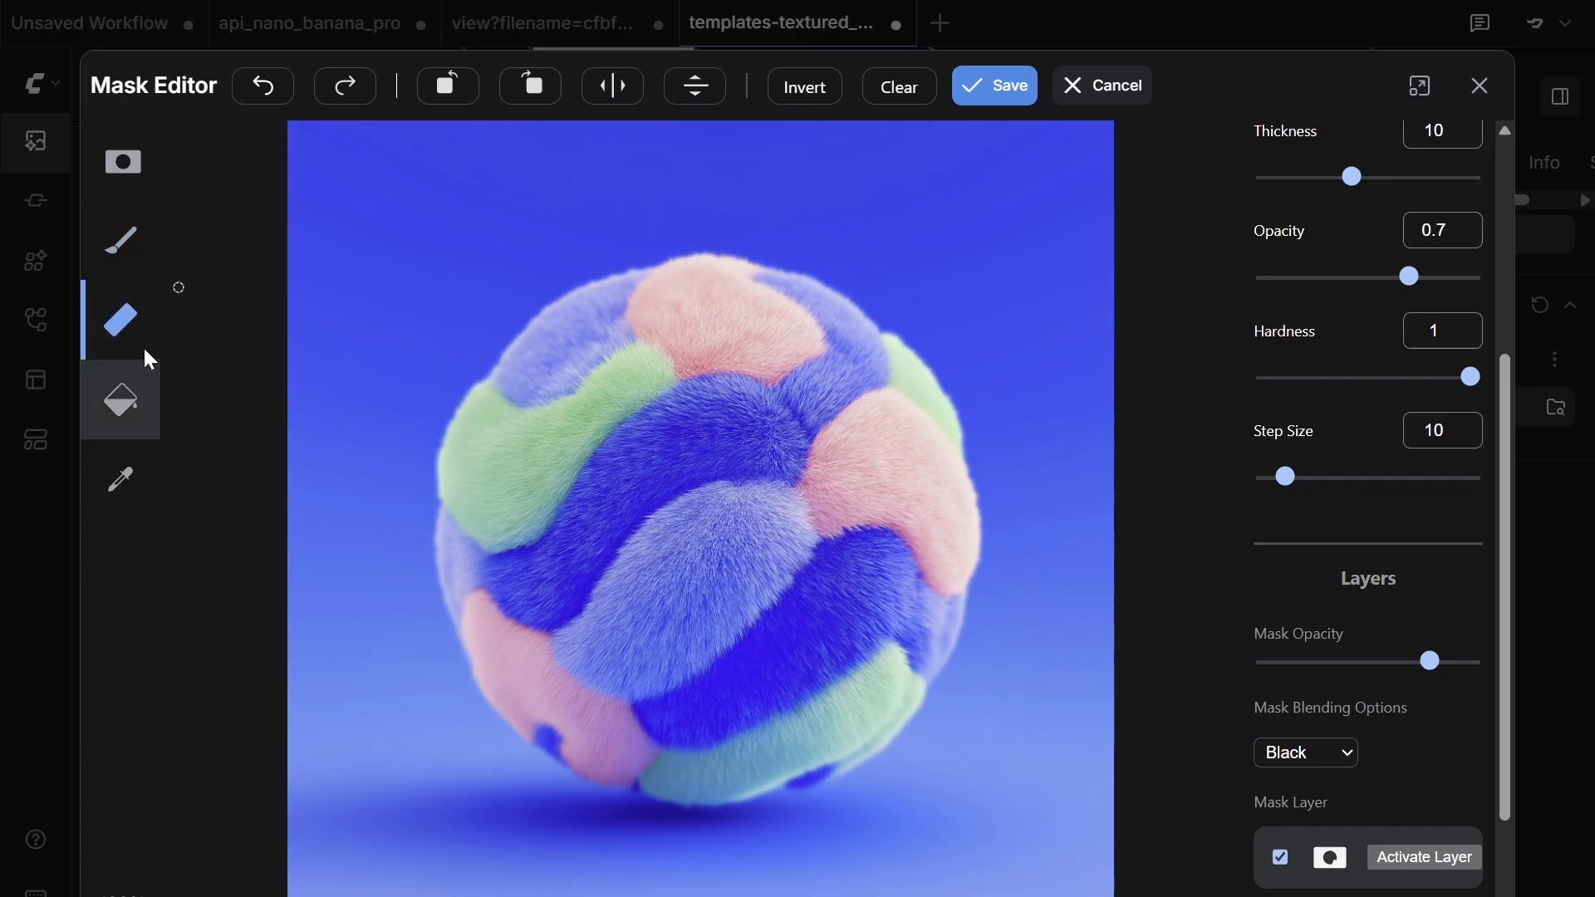
click(119, 402)
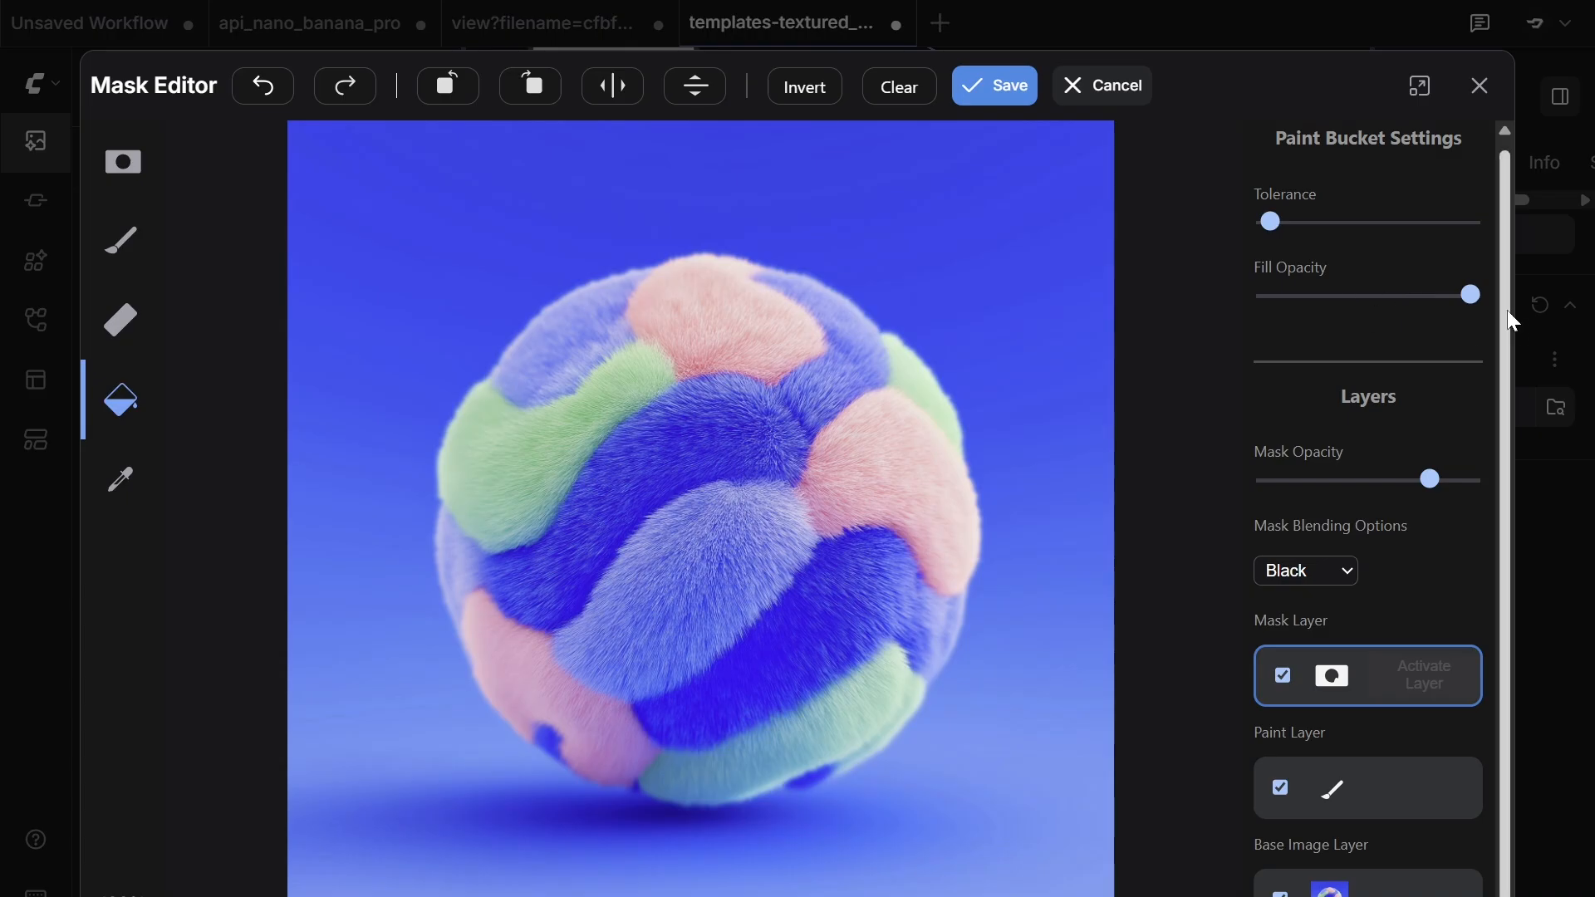
mouse_move(1464, 293)
mouse_down()
mouse_move(1415, 297)
mouse_move(1471, 295)
mouse_up()
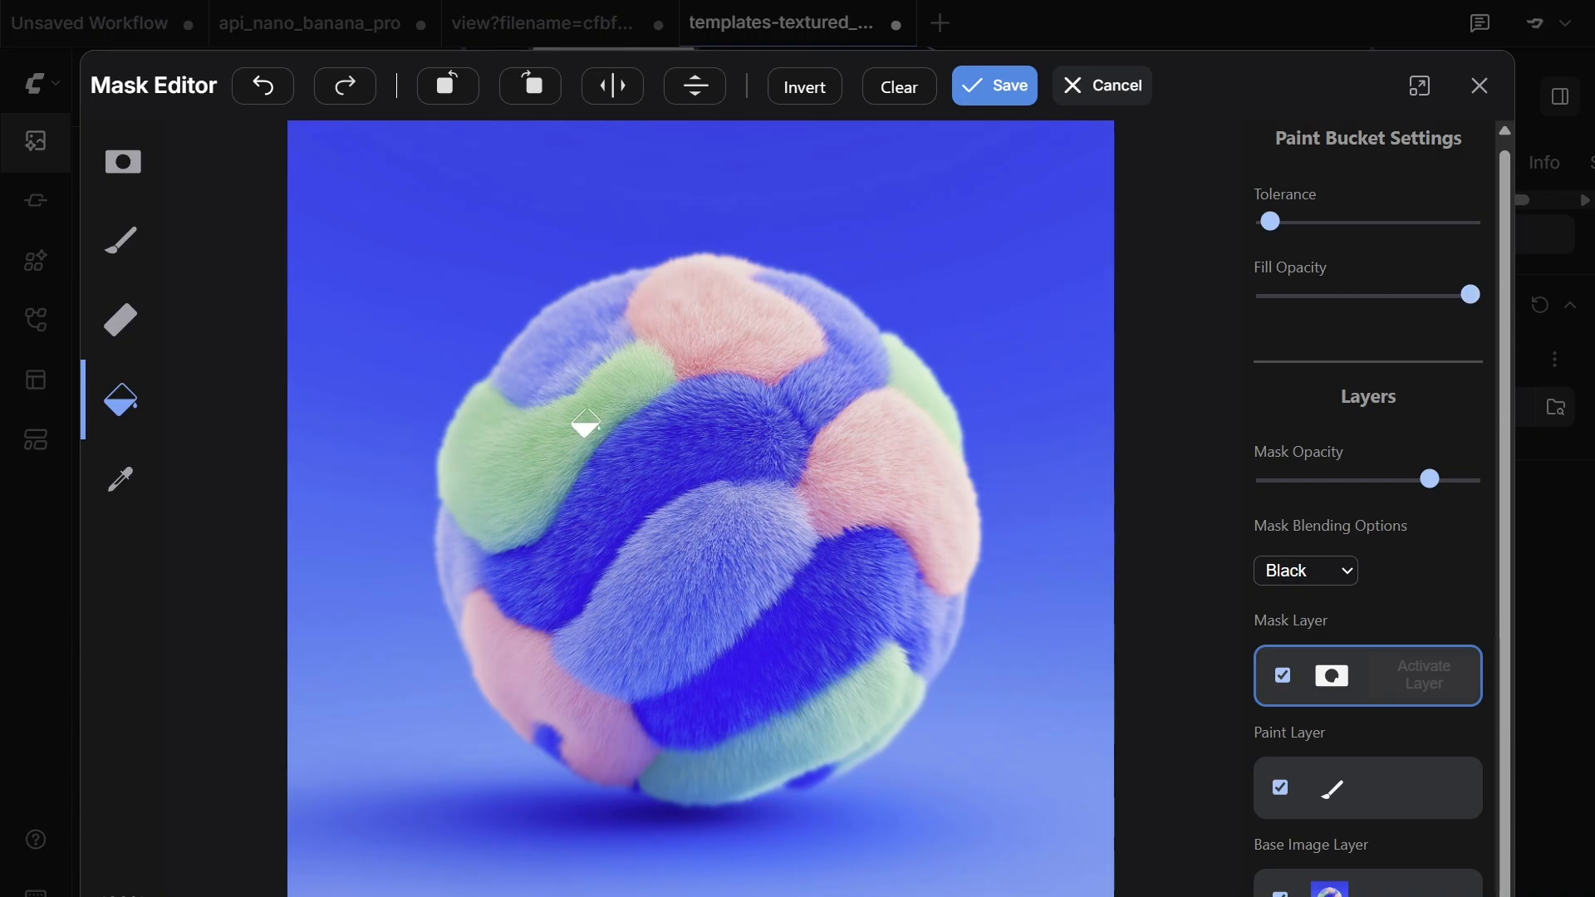
click(122, 501)
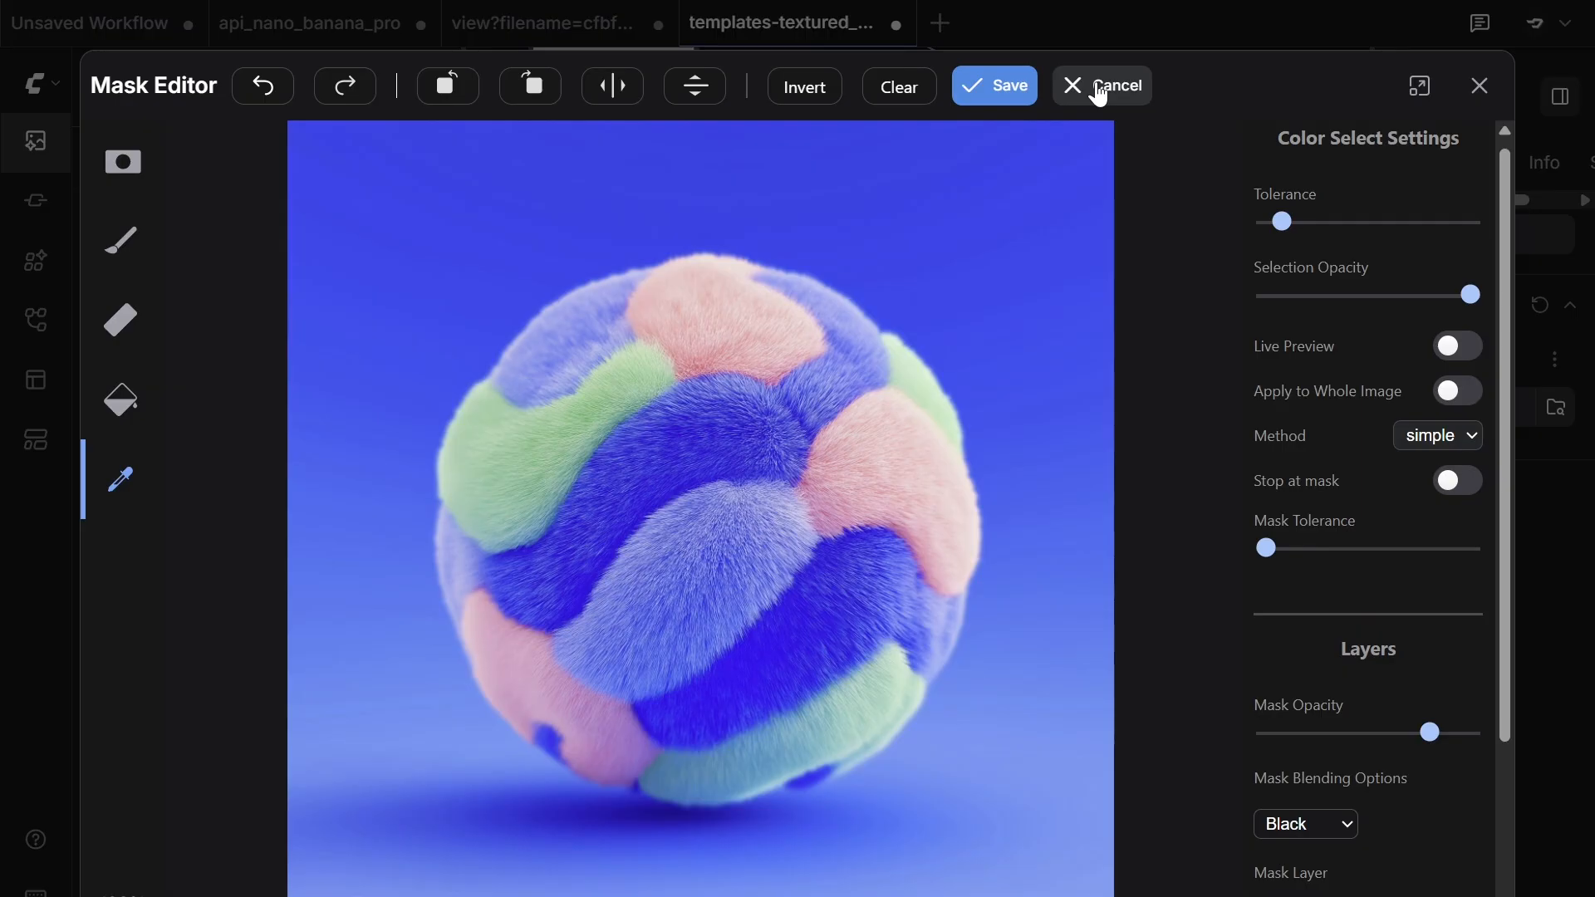
click(1099, 90)
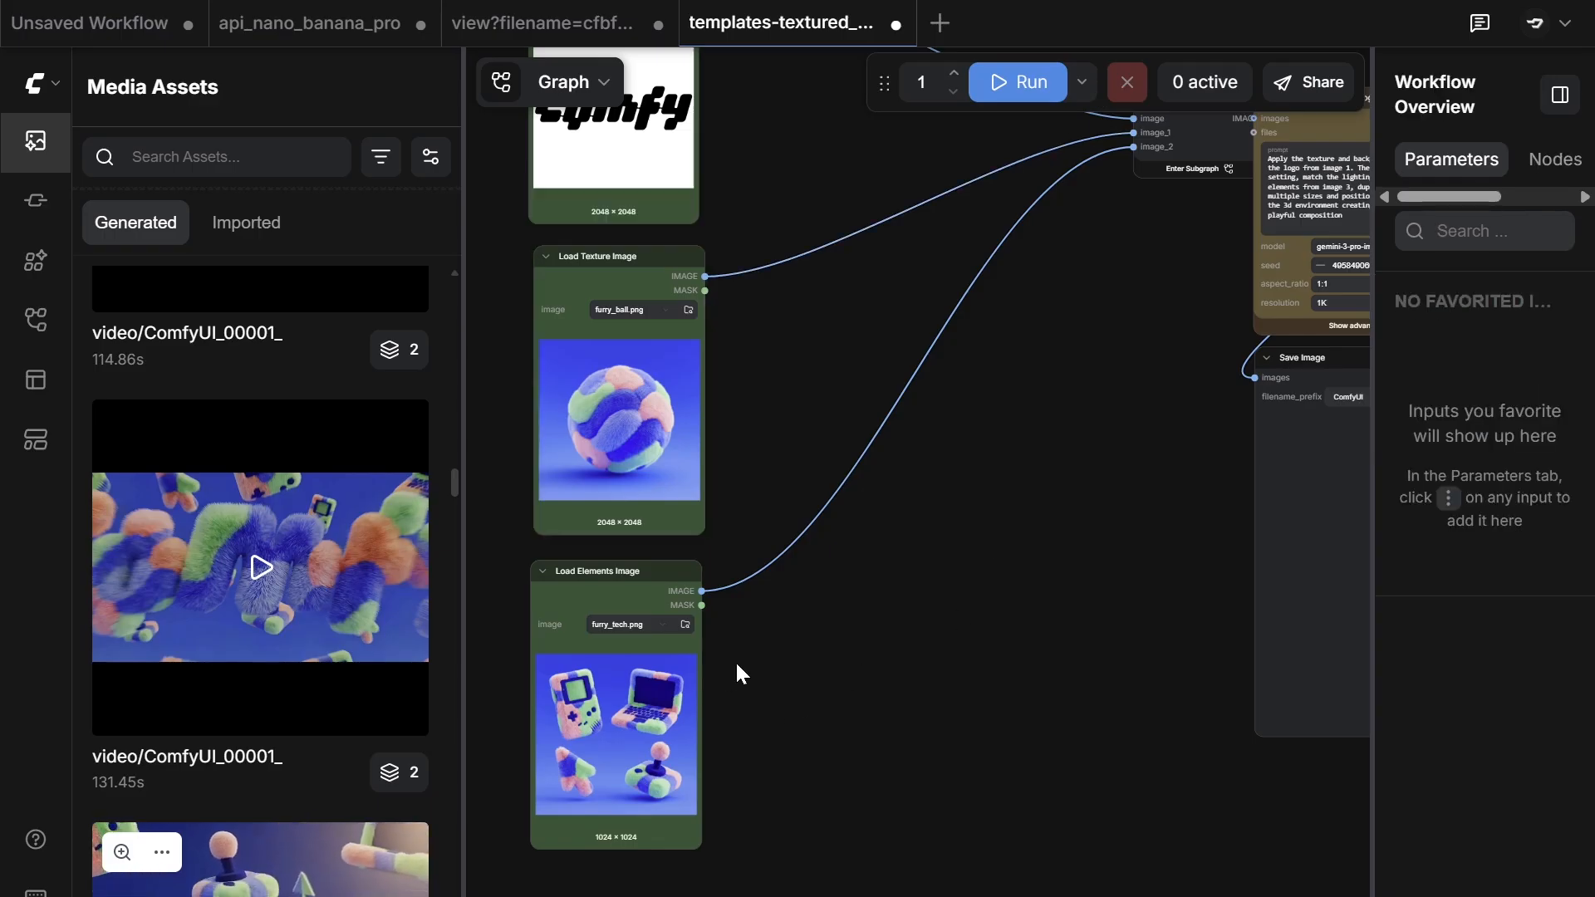
Step: Collapse the Load Elements Image, Load Texture Image and Load Logo Image nodes to their title bars
drag(742, 673, 774, 665)
click(623, 573)
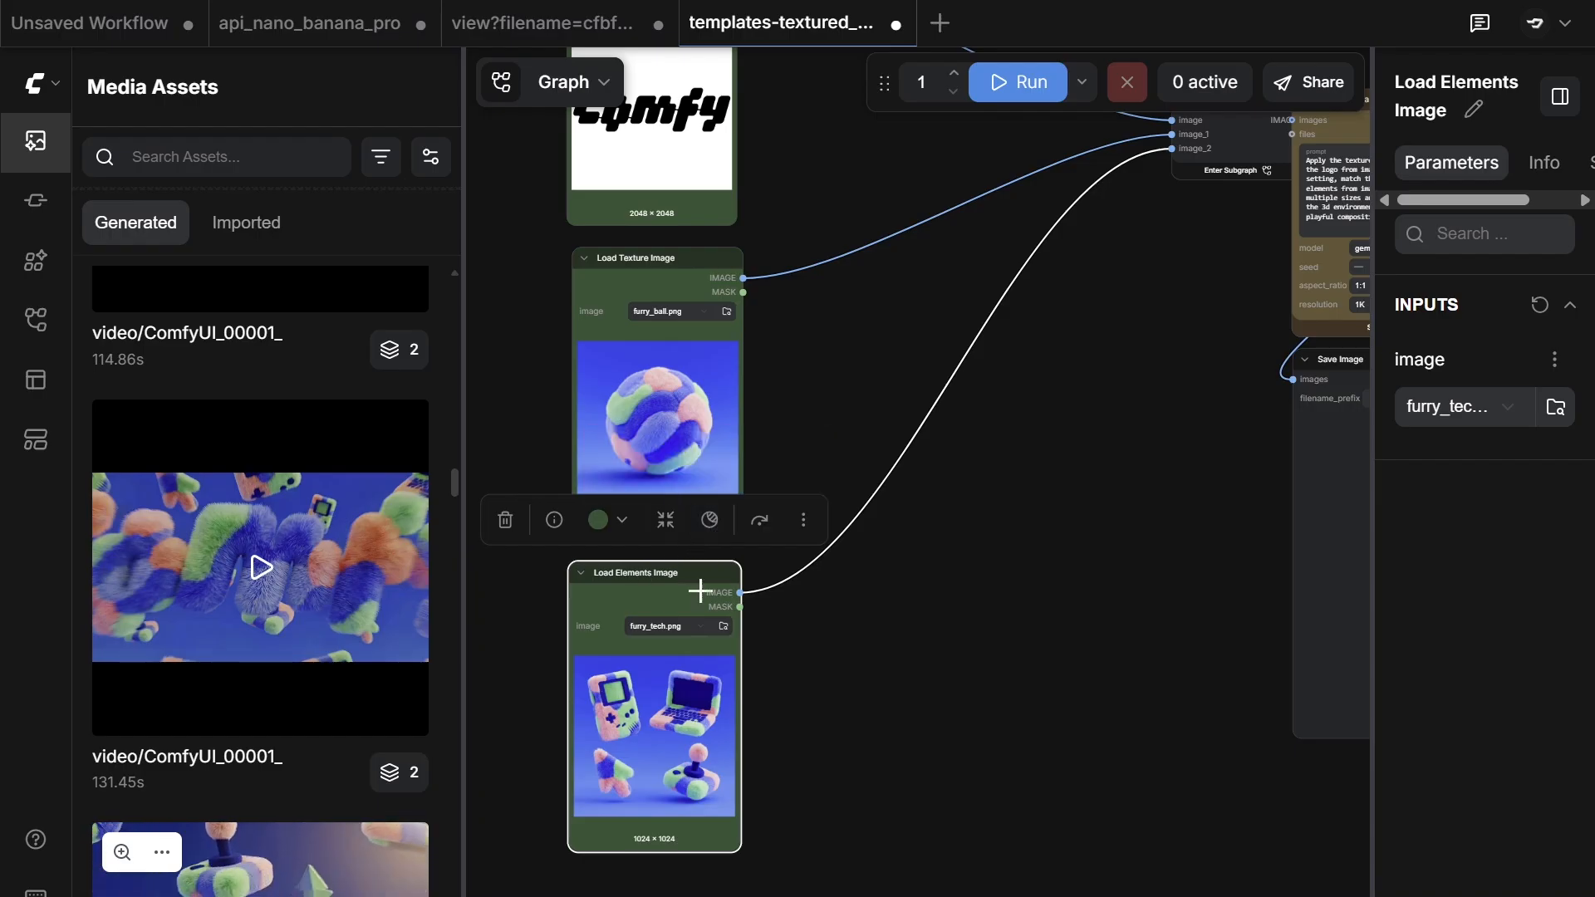
click(582, 580)
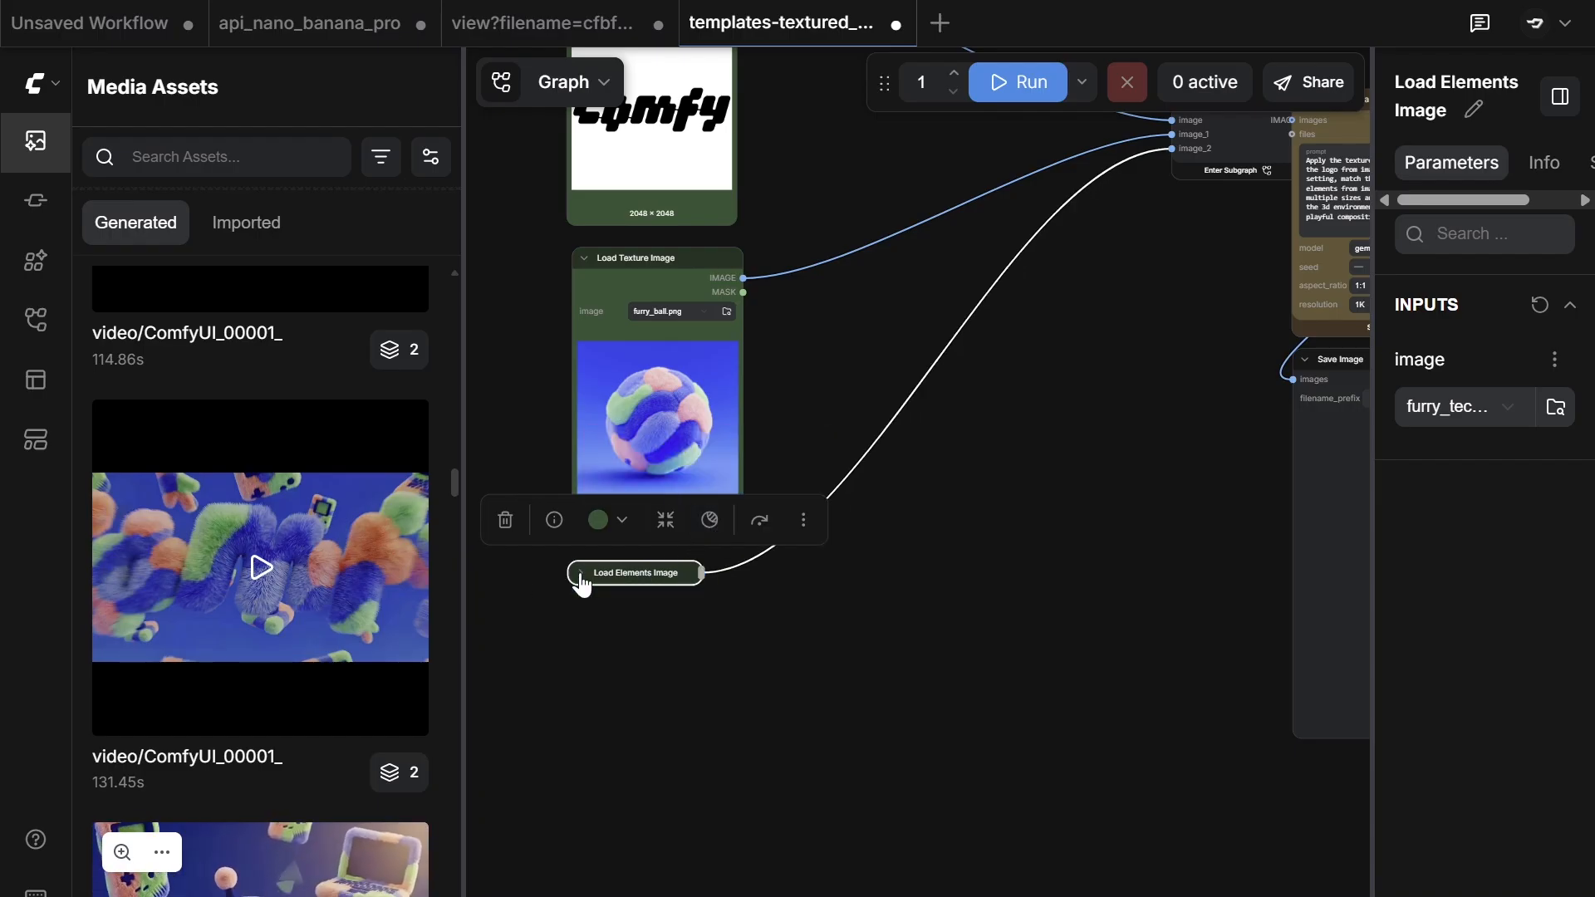
click(582, 579)
click(581, 579)
click(582, 579)
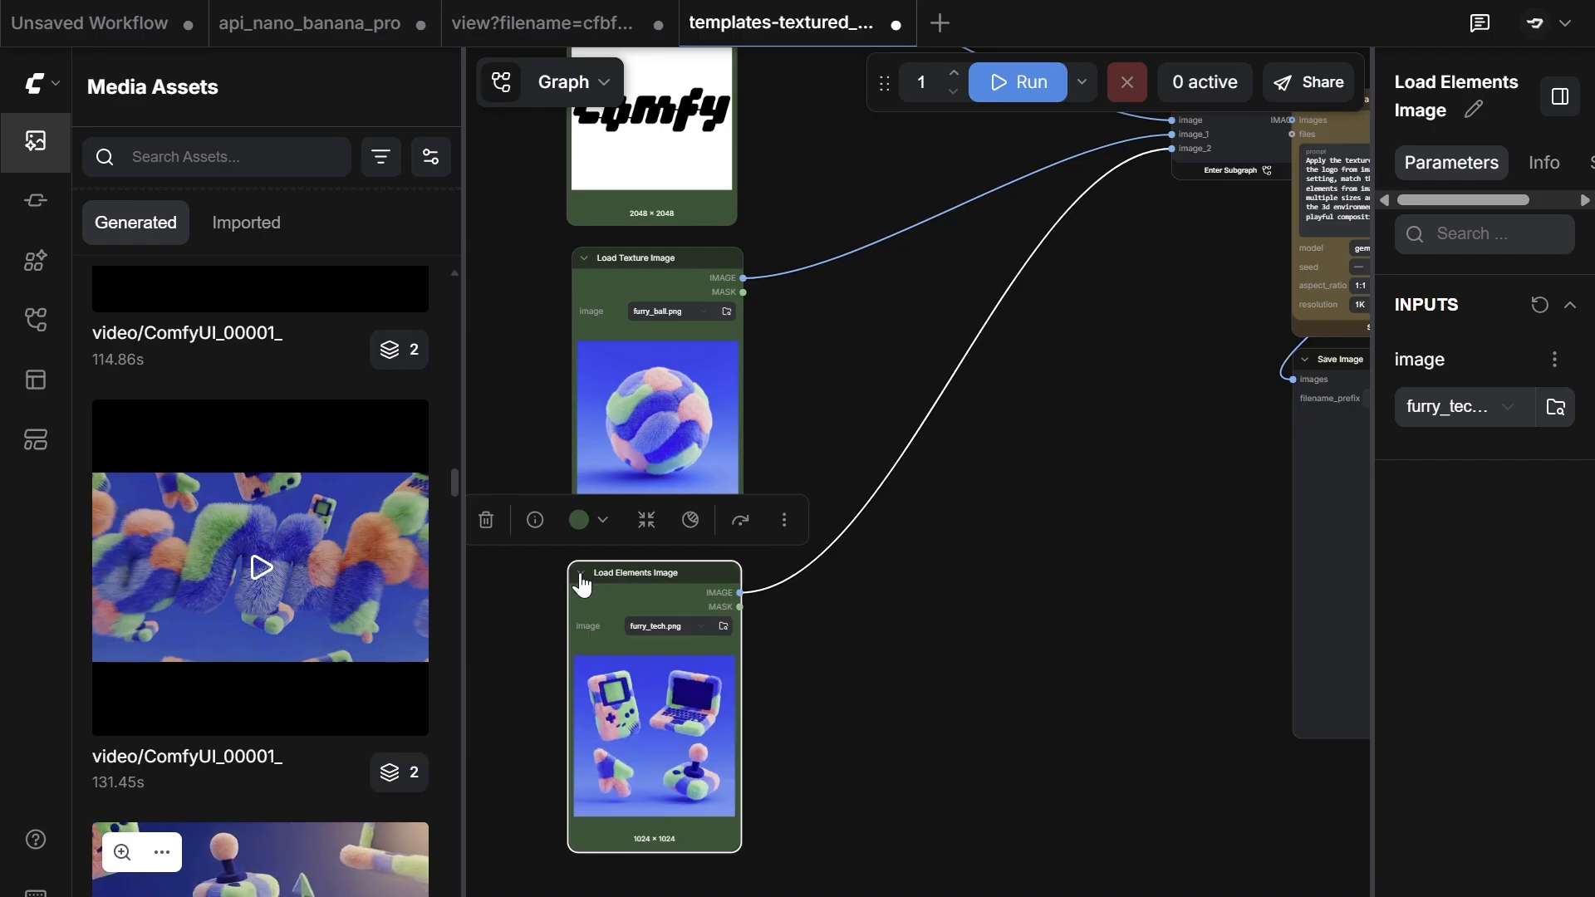
click(582, 580)
scroll(665, 345, up, 3)
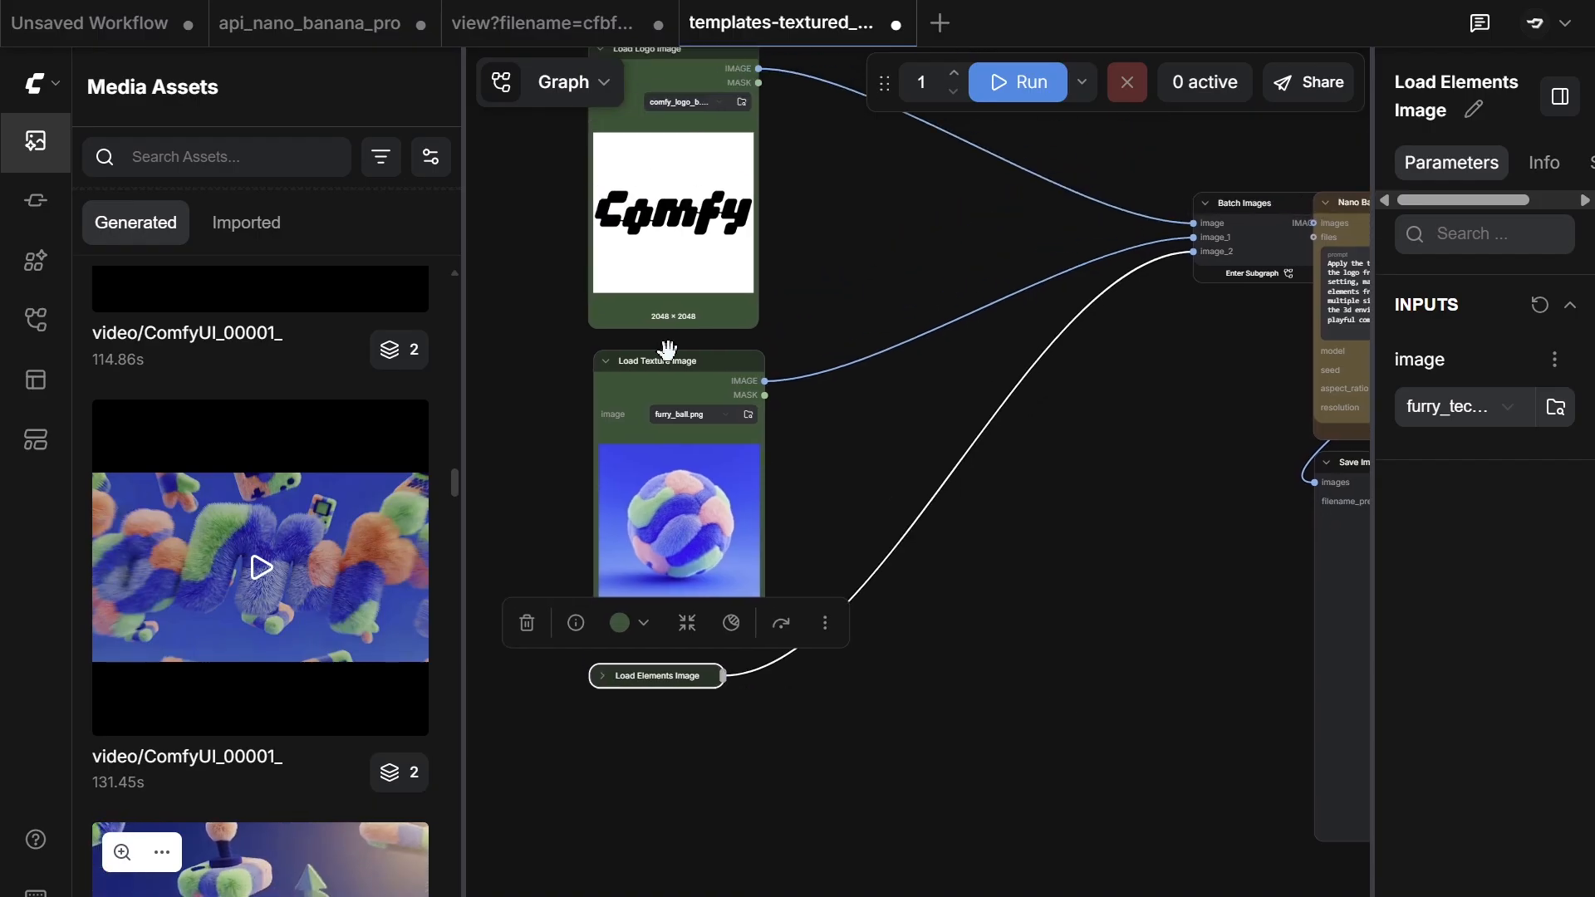
click(606, 364)
scroll(819, 502, up, 5)
click(595, 153)
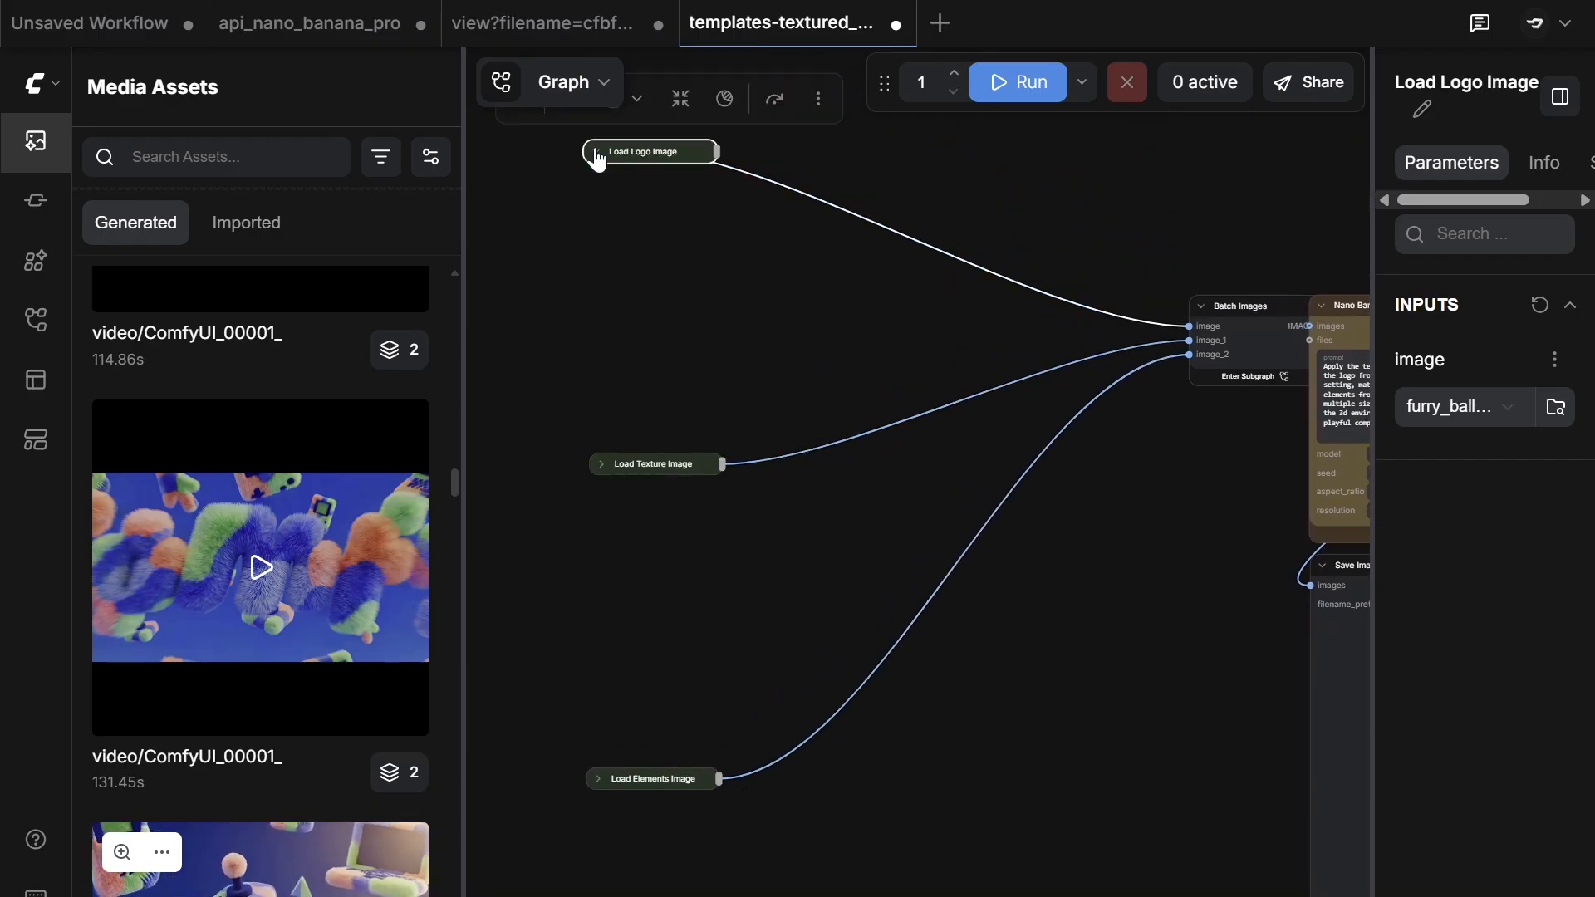
Step: Expand the three collapsed image loading nodes for the logo, texture and elements
click(596, 153)
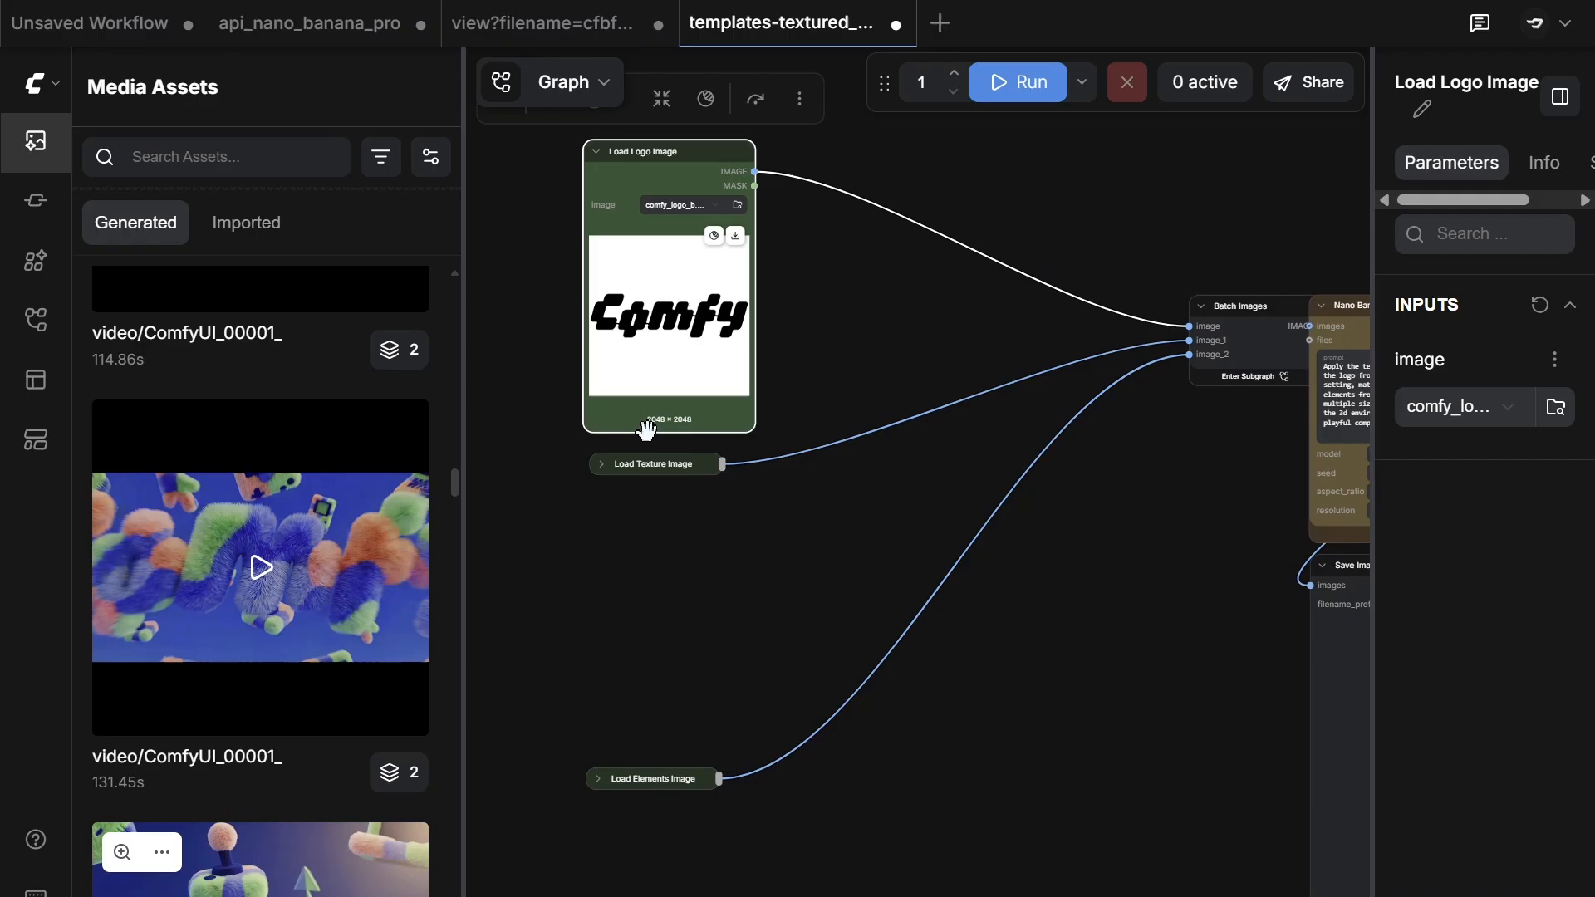
click(601, 463)
click(599, 779)
Step: Move the Batch Images node away from the Nano Banana Pro node so that the two no longer overlap
drag(939, 480, 686, 506)
scroll(935, 349, up, 3)
drag(993, 305, 849, 301)
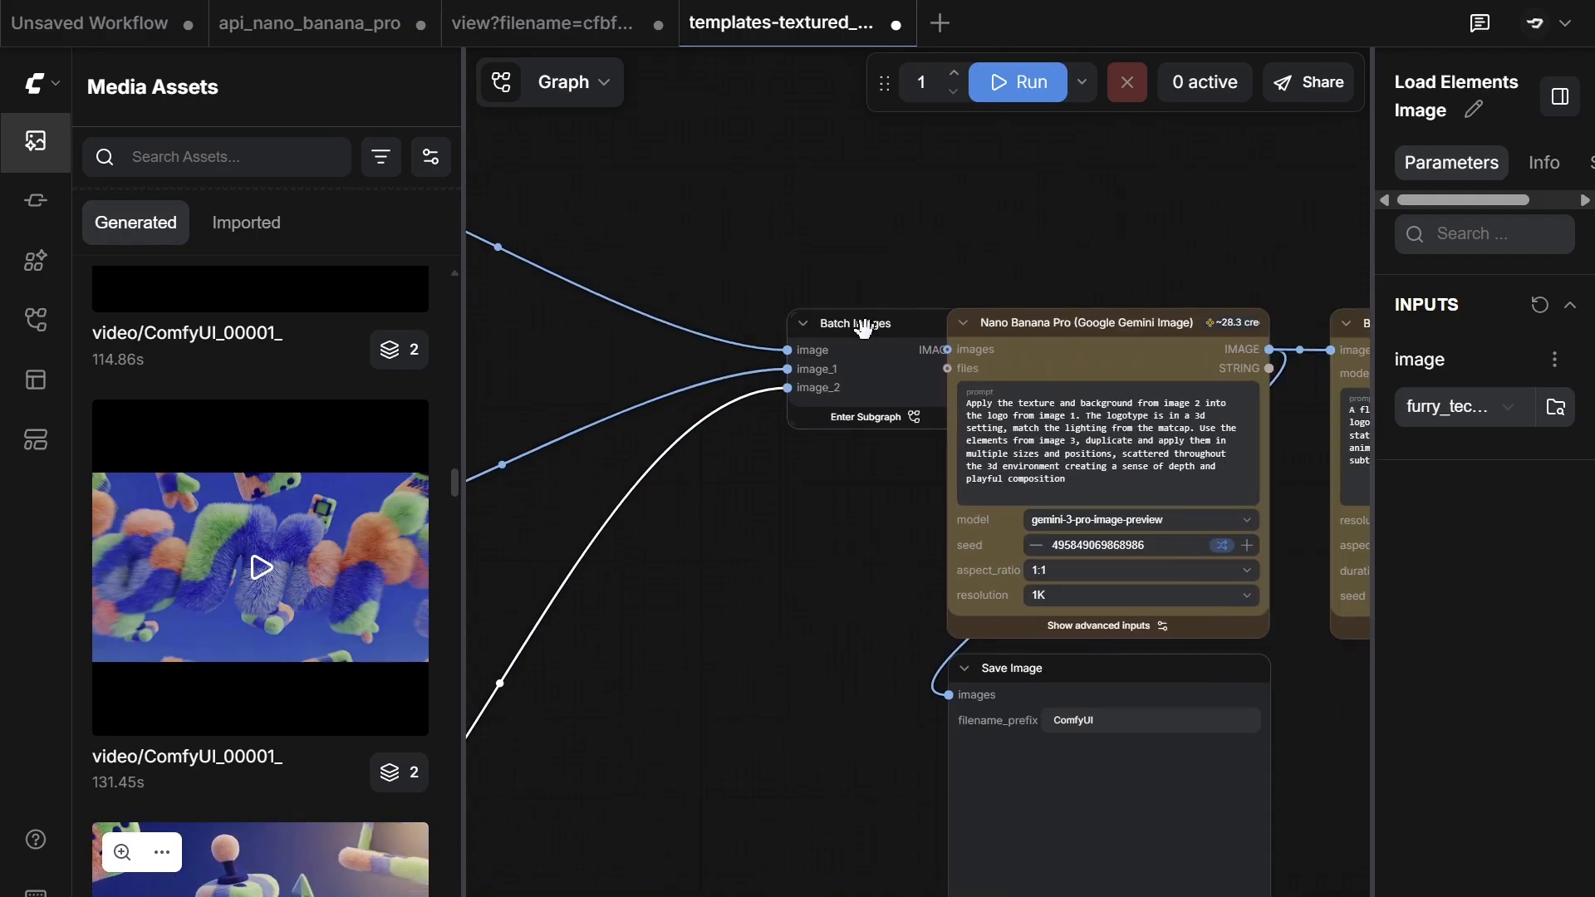
drag(891, 376, 663, 380)
drag(680, 607, 935, 586)
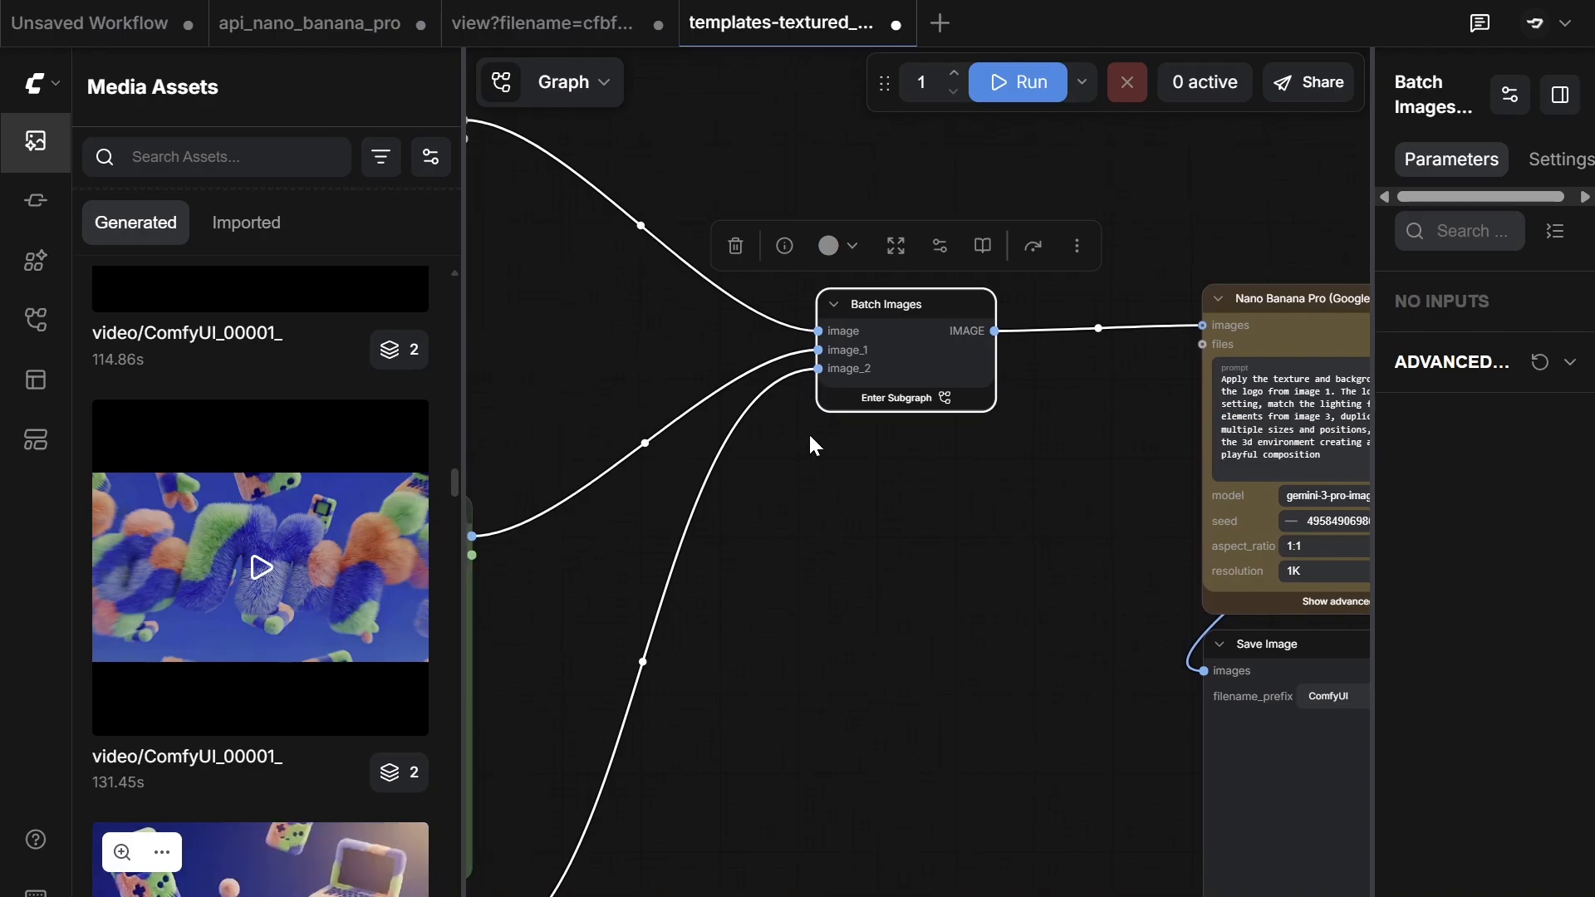
drag(597, 413, 771, 364)
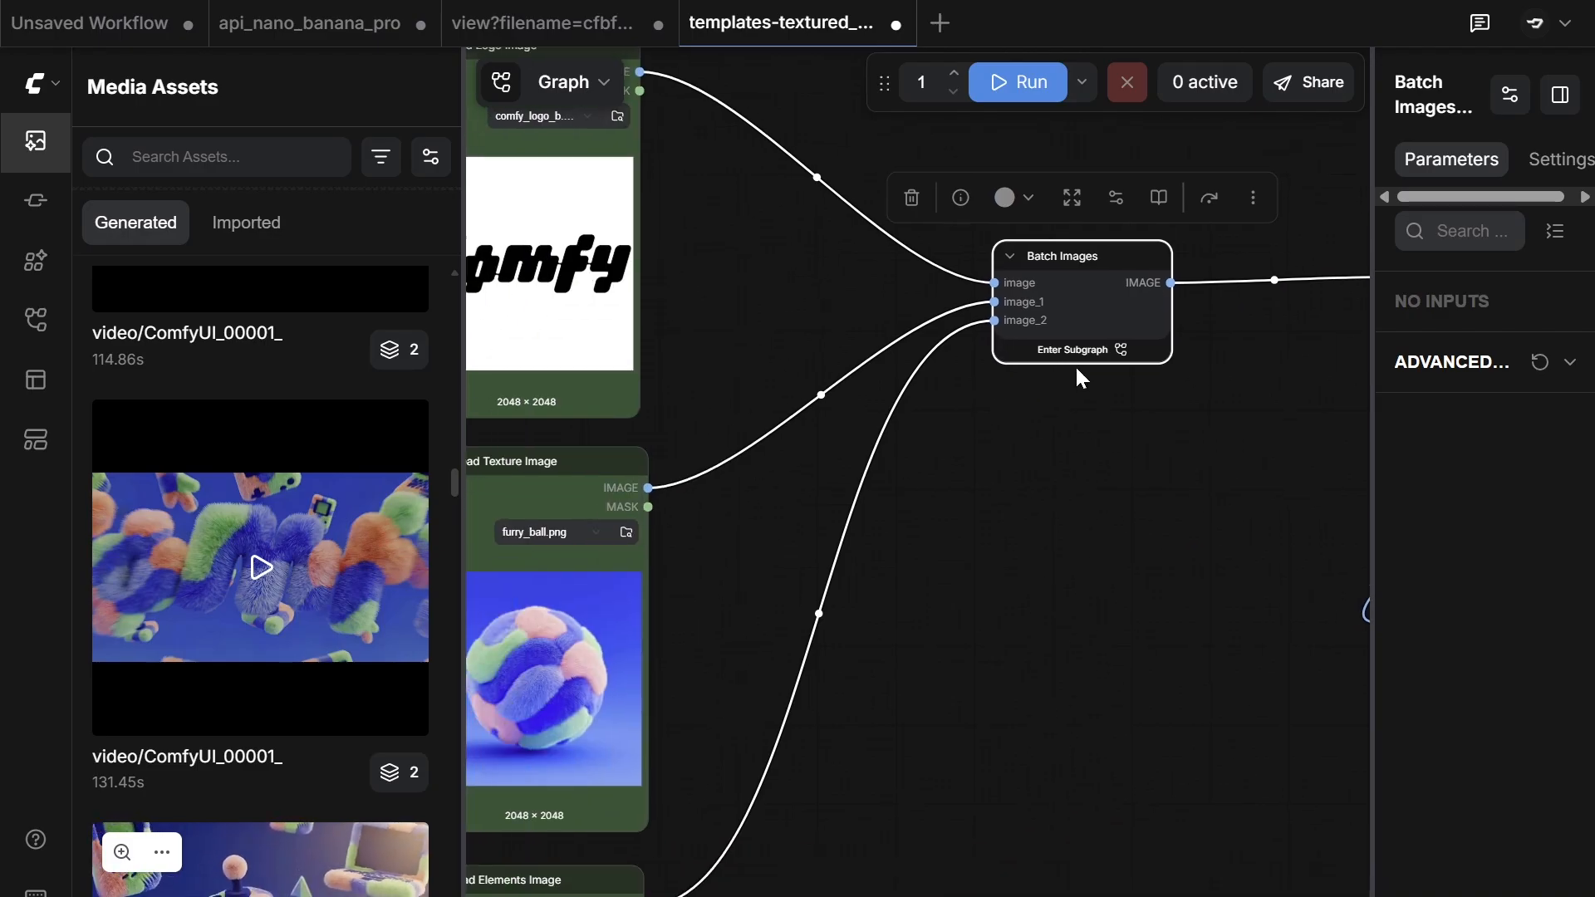
Step: Enter the Batch Images subgraph, look over its image inputs and resize nodes, and return to the main workflow
scroll(1064, 372, up, 5)
drag(1161, 451, 1032, 608)
click(952, 523)
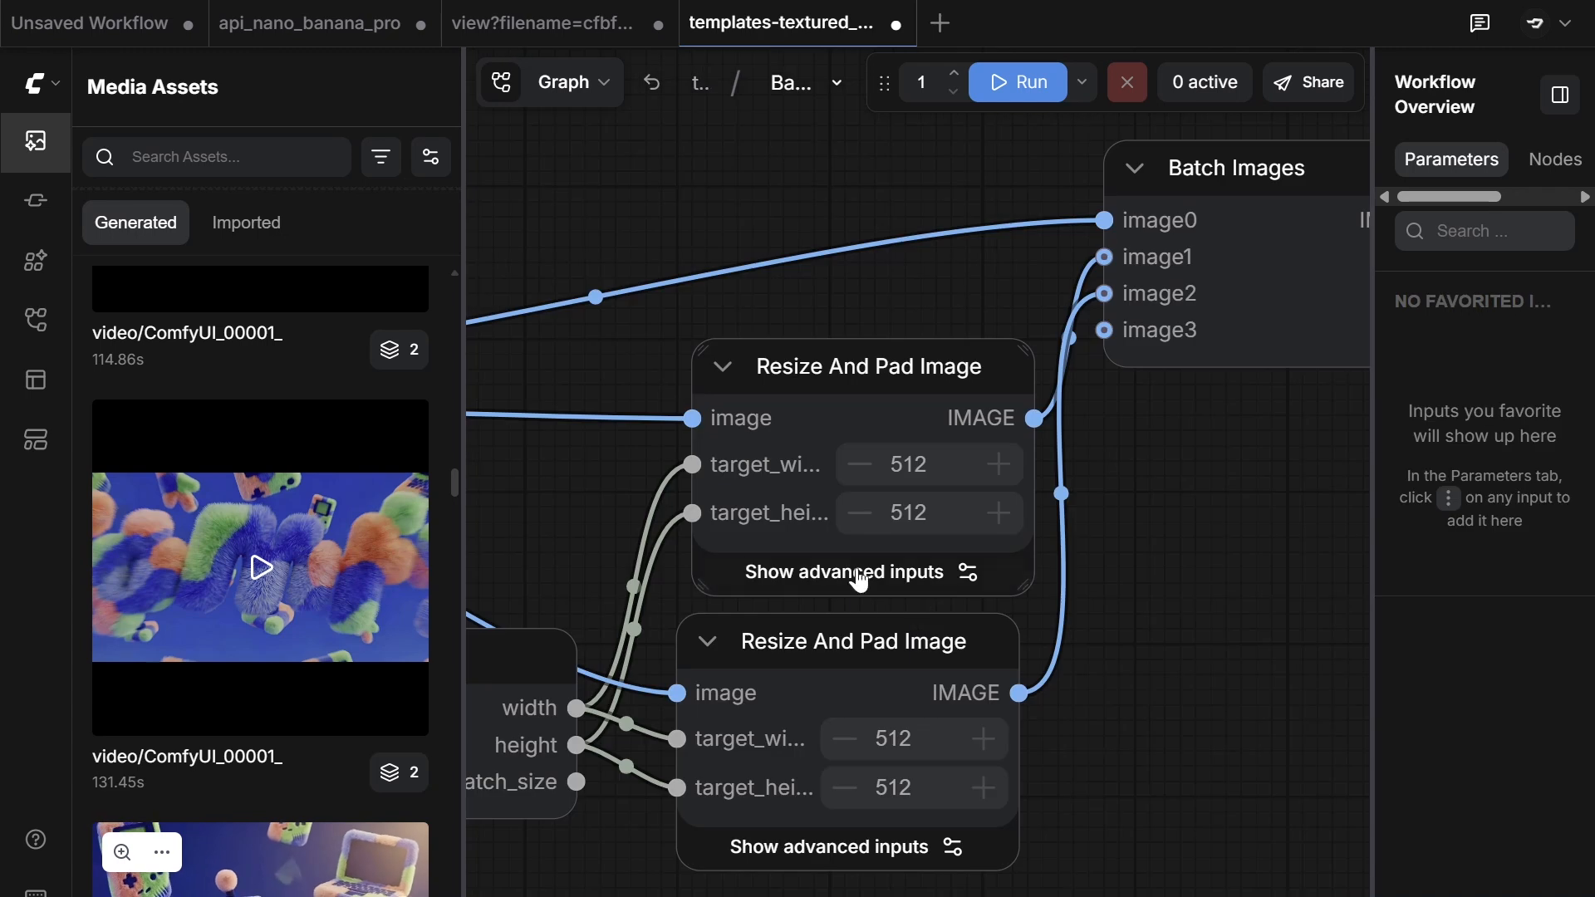
scroll(757, 313, down, 3)
drag(892, 255, 964, 253)
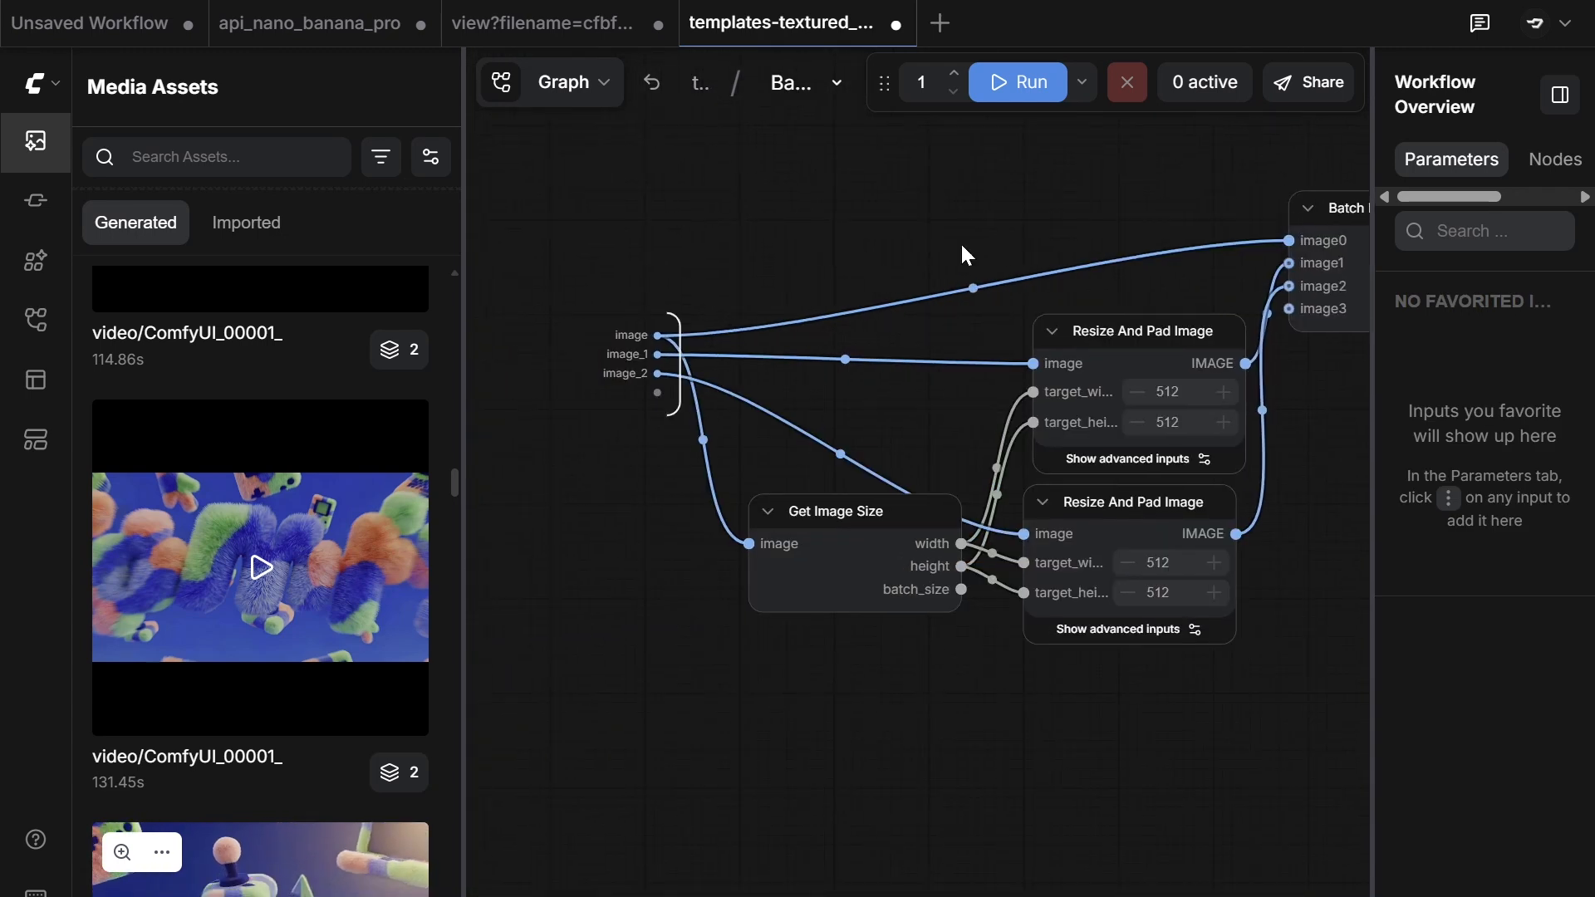
scroll(658, 287, up, 3)
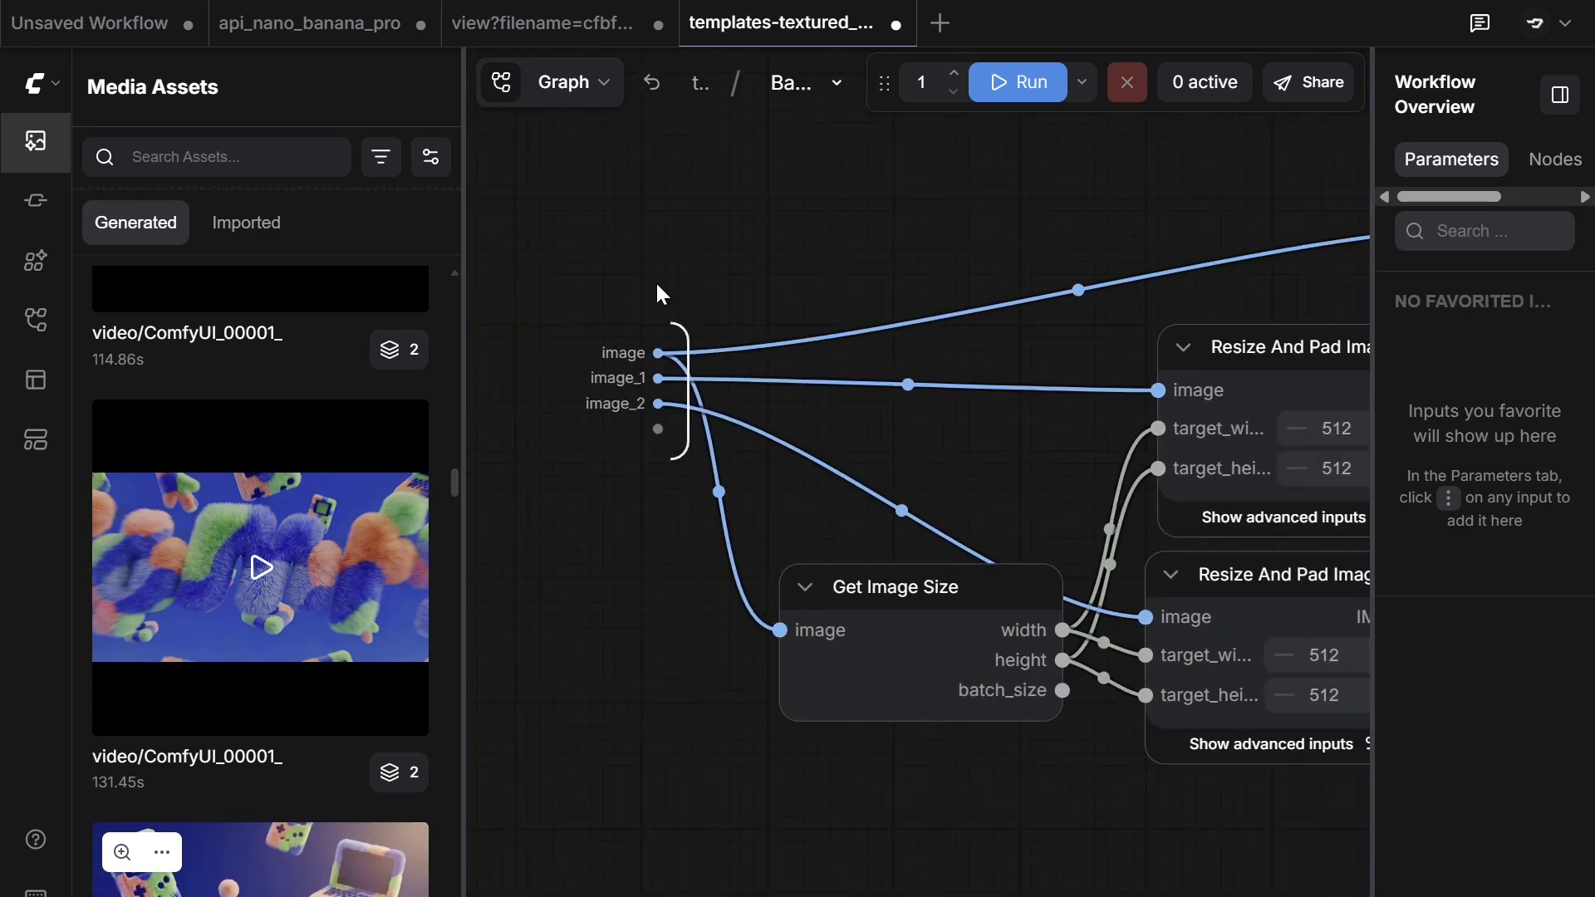
click(679, 86)
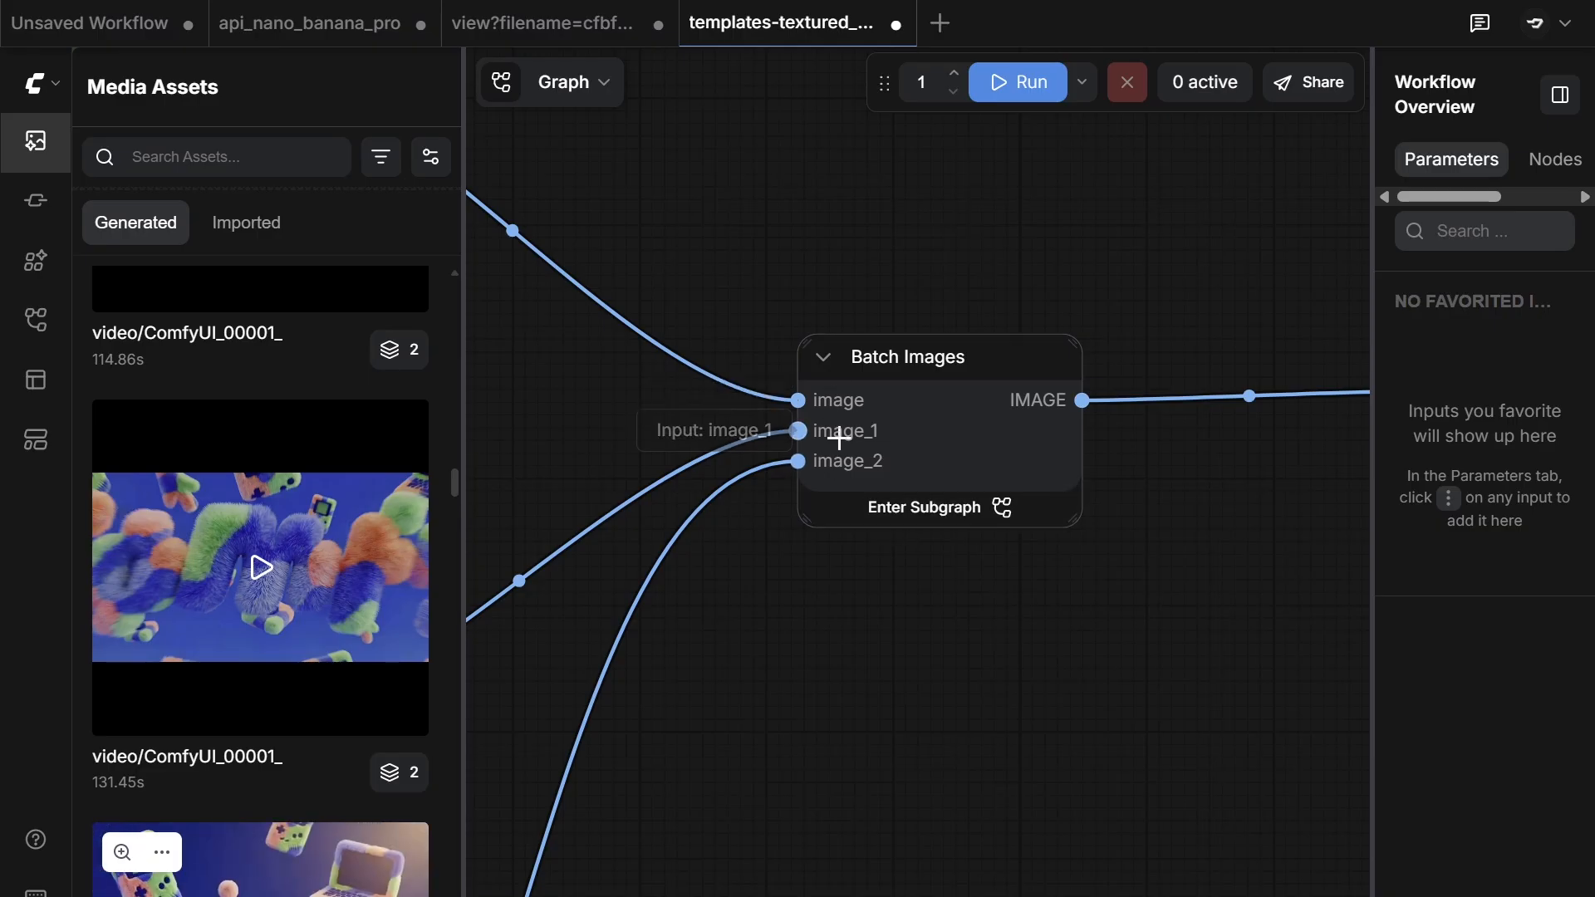
Step: Reopen the Batch Images subgraph and examine how Get Image Size feeds width and height to both resize nodes
click(948, 508)
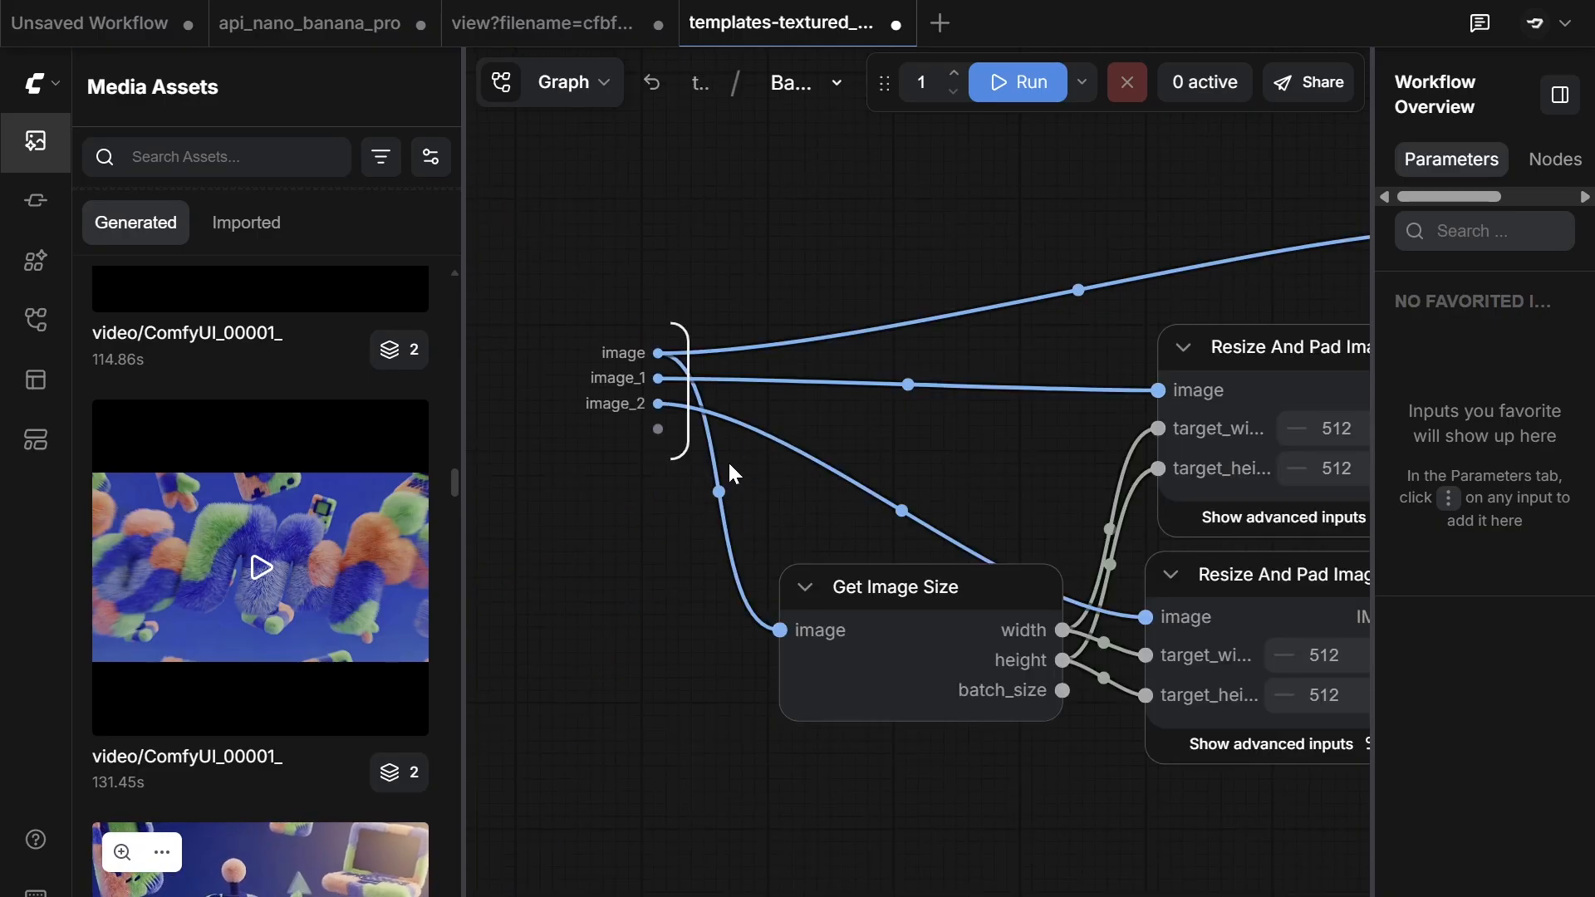
drag(848, 430, 685, 384)
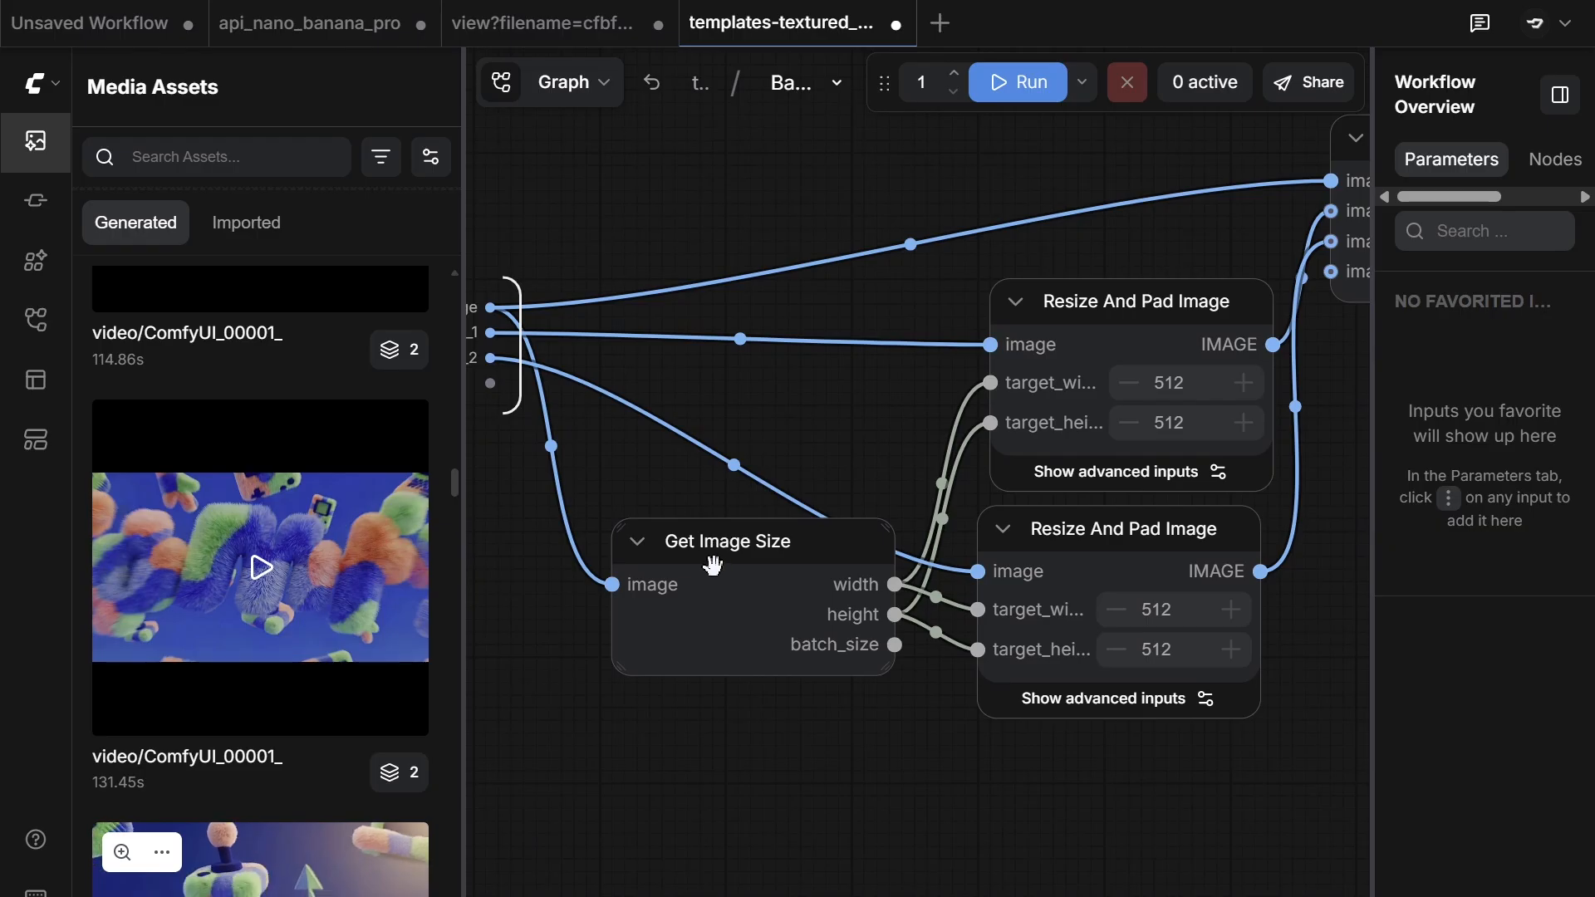
click(780, 568)
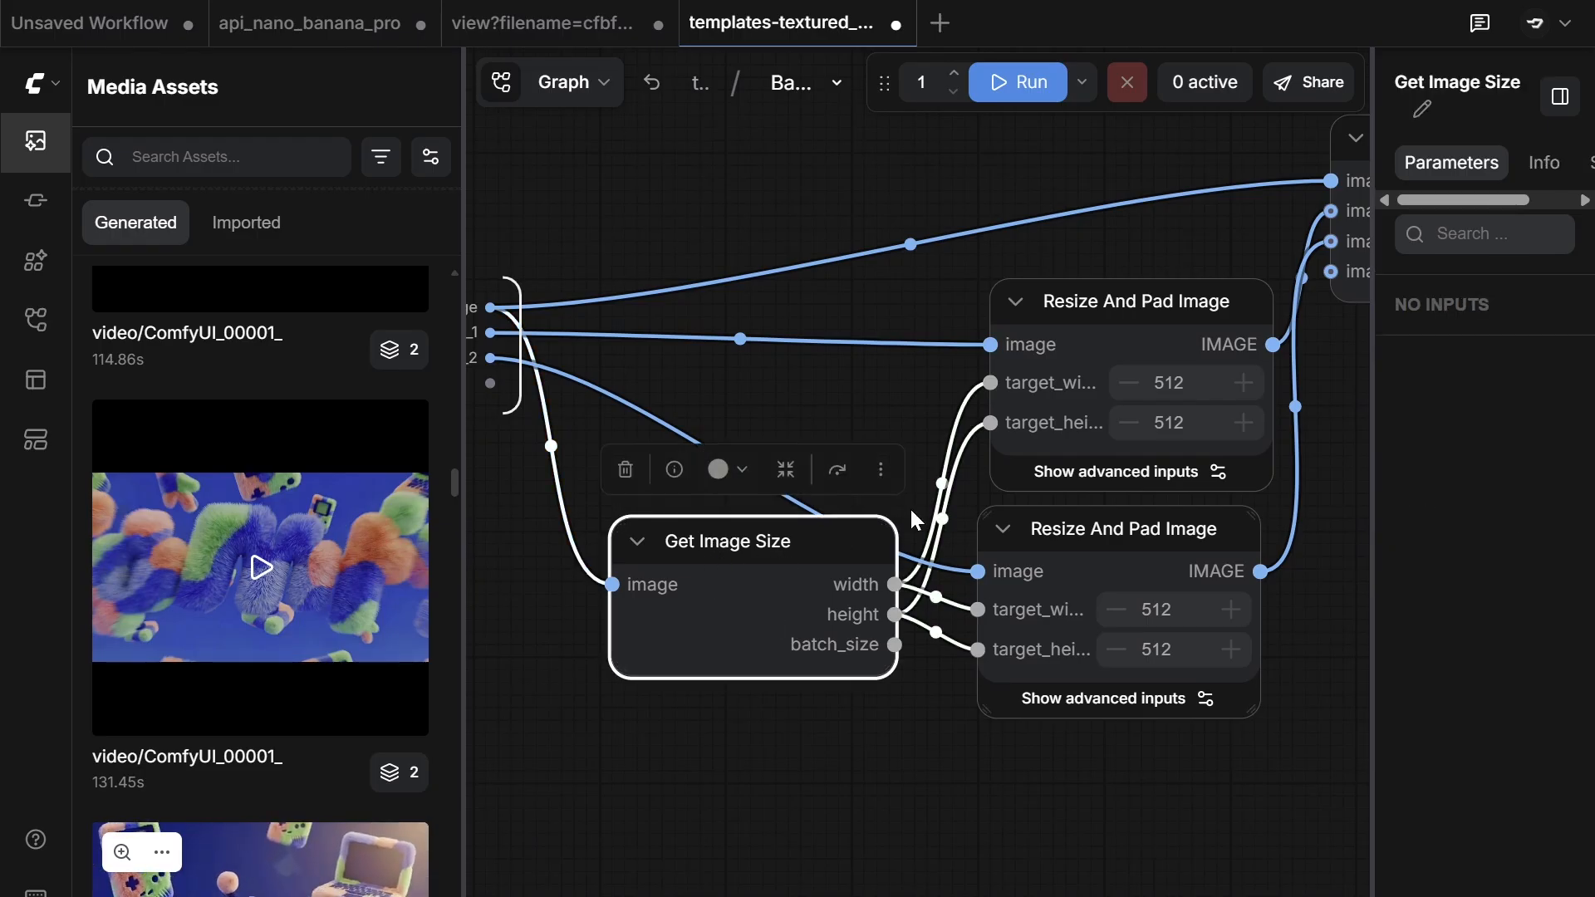
drag(470, 659, 610, 686)
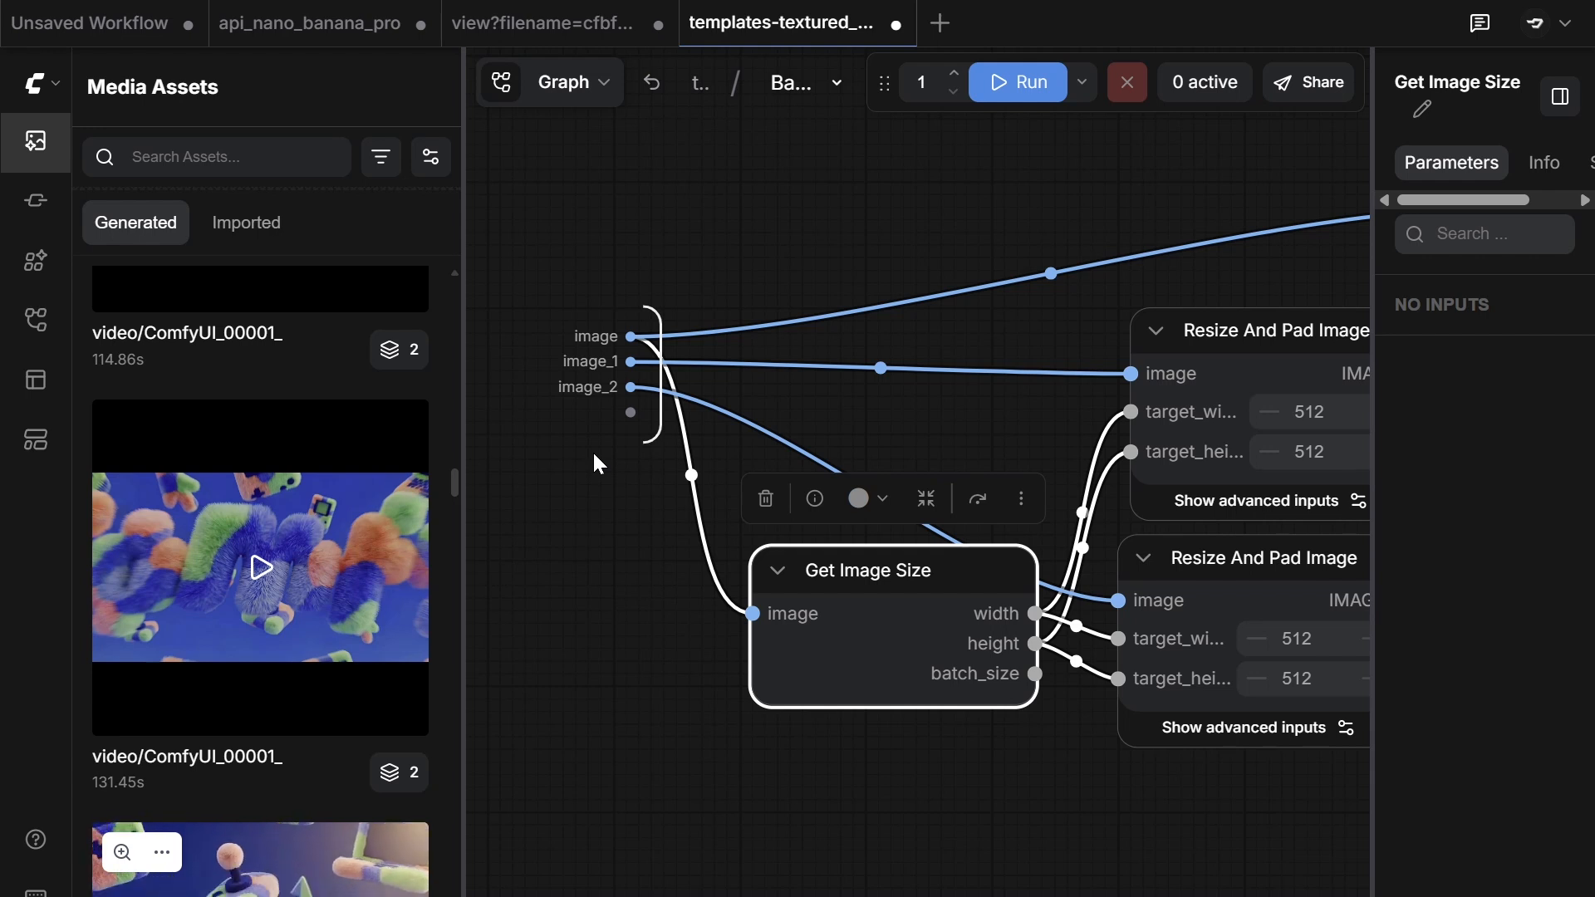
scroll(1034, 308, right, 5)
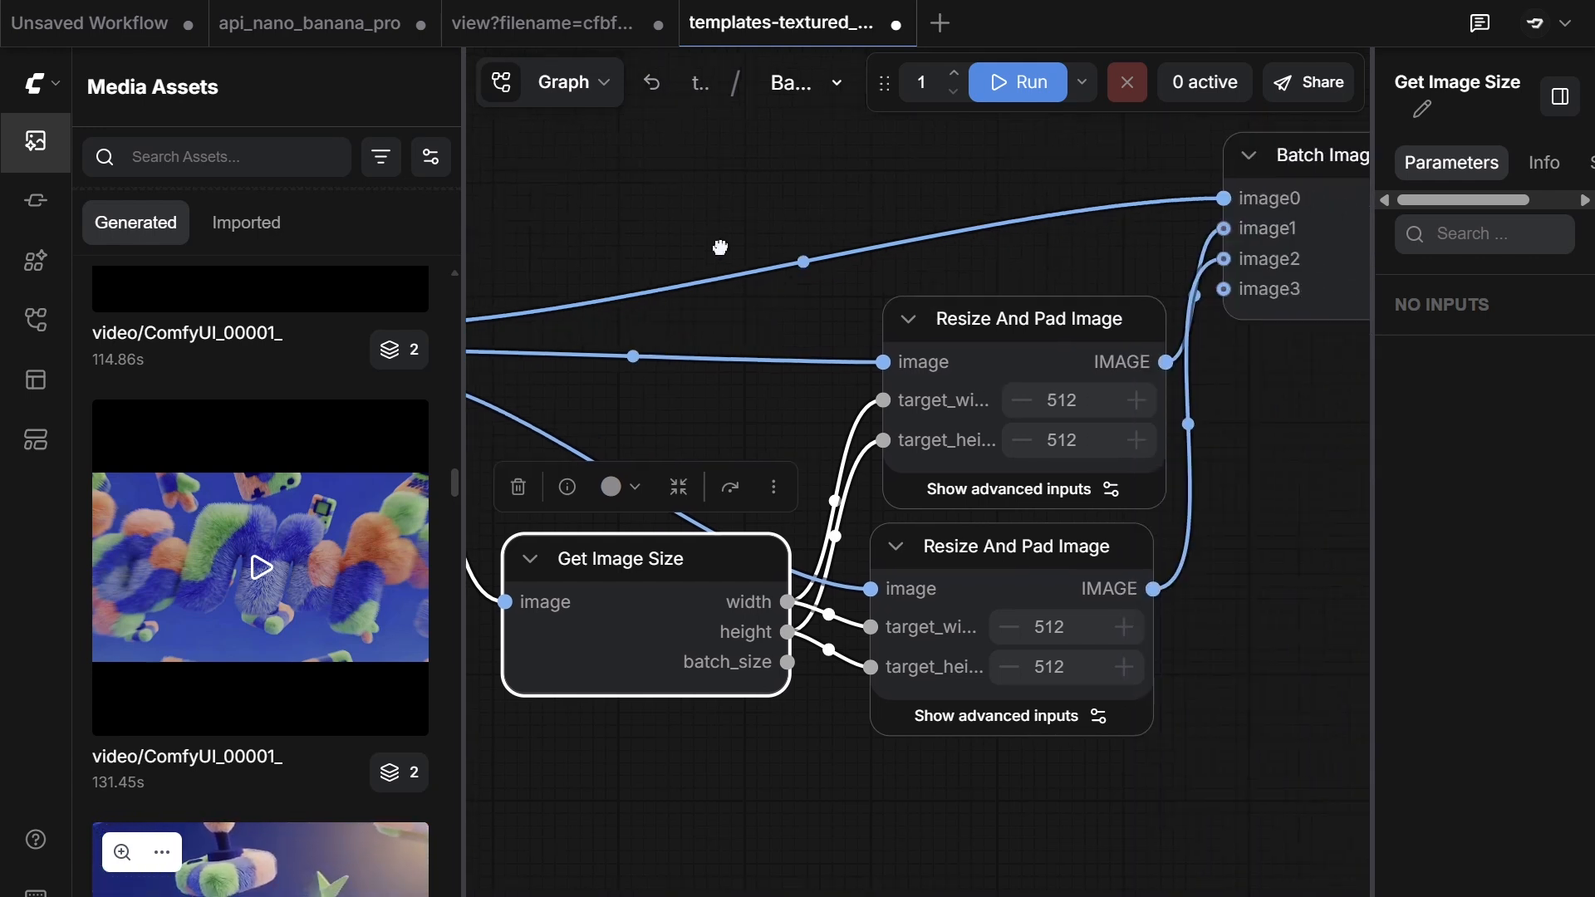
Step: Move the upper Resize And Pad Image node slightly up, away from the lower one
click(929, 312)
drag(928, 311, 908, 282)
drag(575, 247, 824, 265)
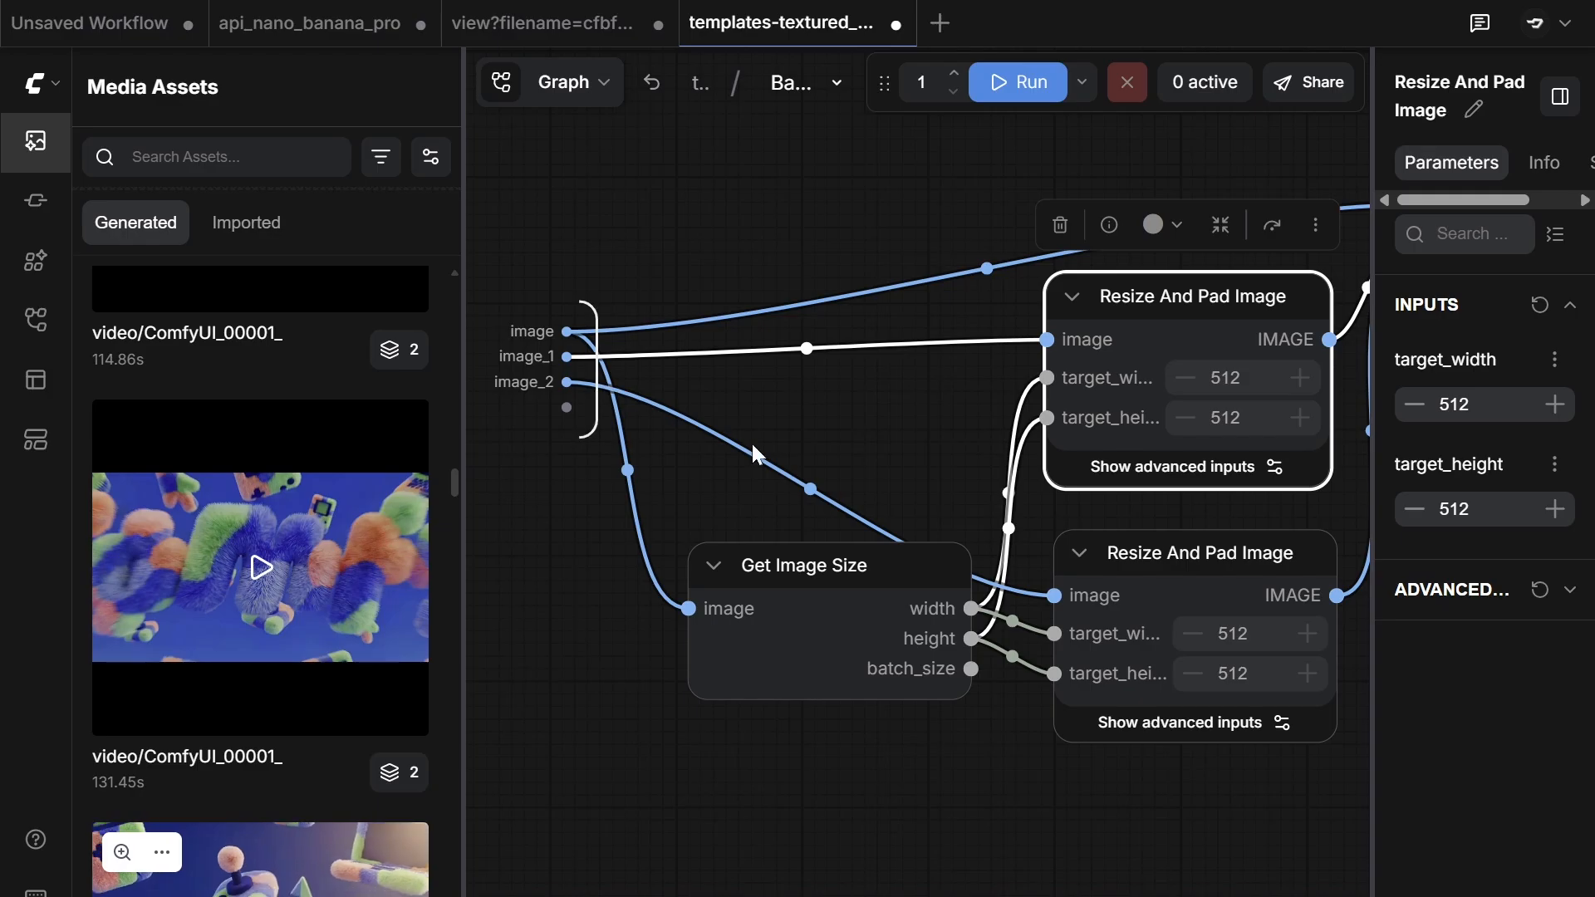
Step: Return to the main workflow and inspect the Load Texture Image and Load Elements Image nodes
click(646, 91)
drag(731, 524, 999, 374)
scroll(872, 529, down, 8)
drag(940, 603, 957, 585)
scroll(914, 524, up, 5)
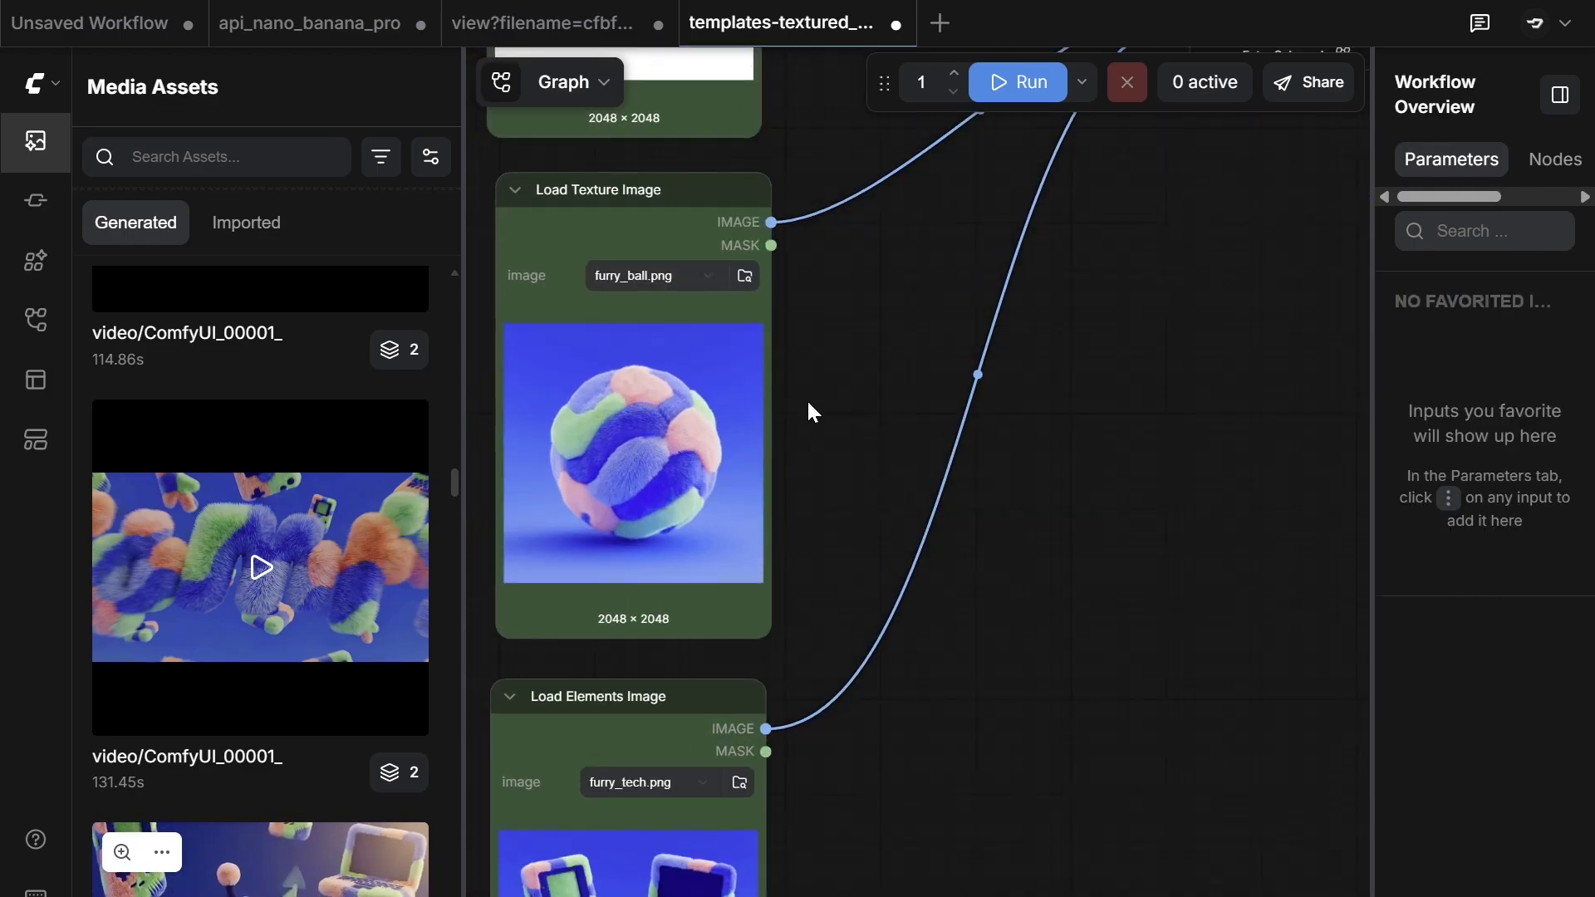
click(570, 211)
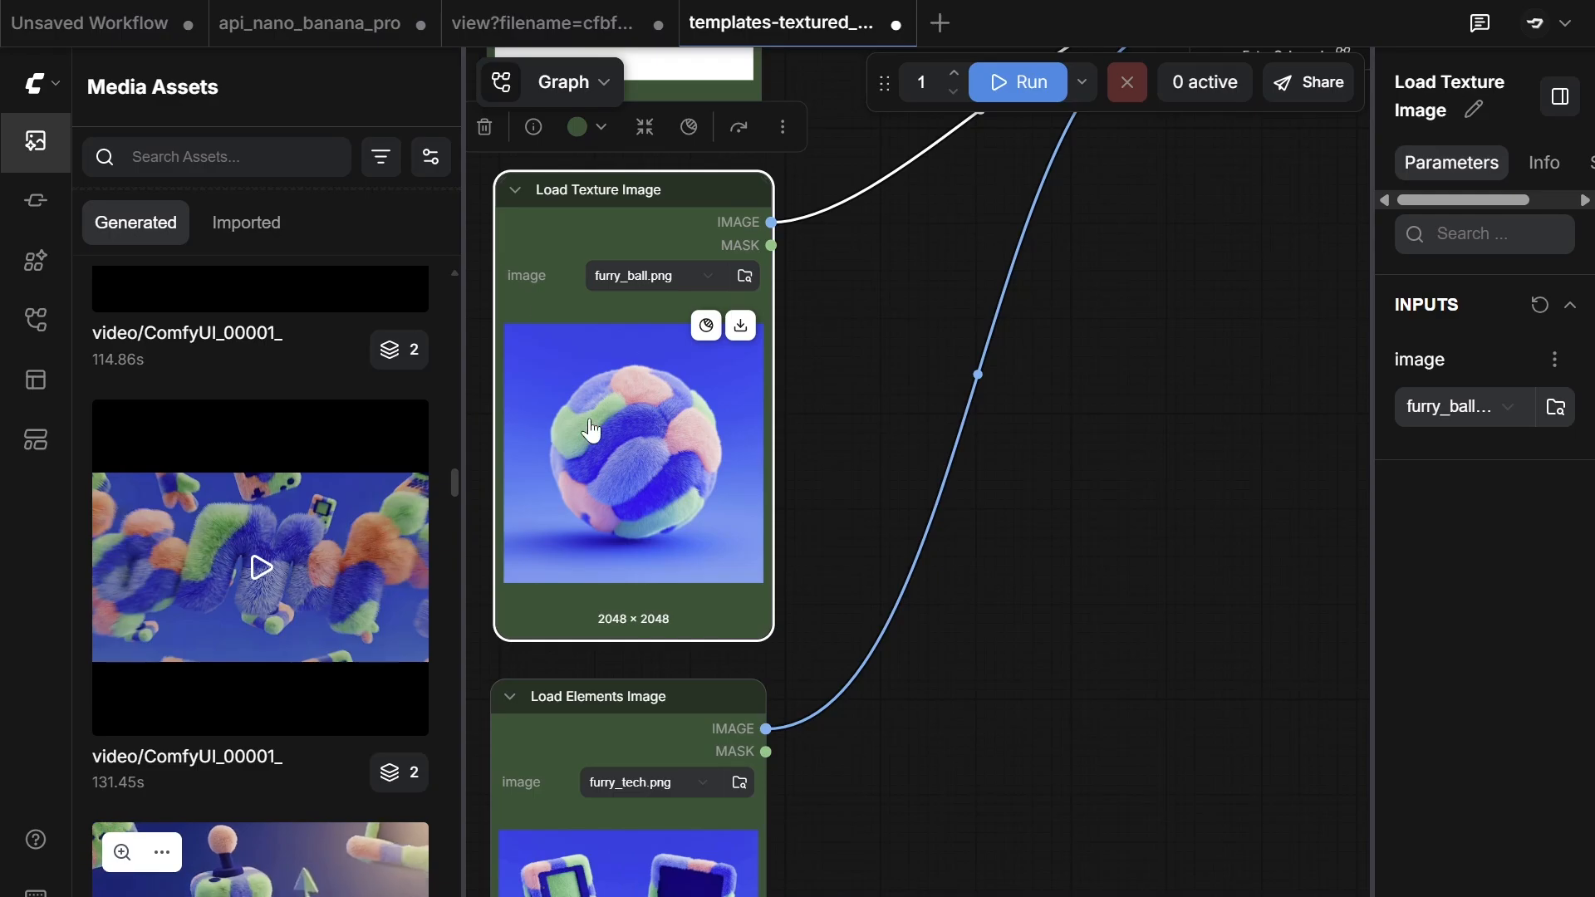
click(574, 729)
Step: Enter the Batch Images subgraph again and follow the resized images through to its inner Batch Images node
drag(940, 301, 758, 591)
click(1058, 346)
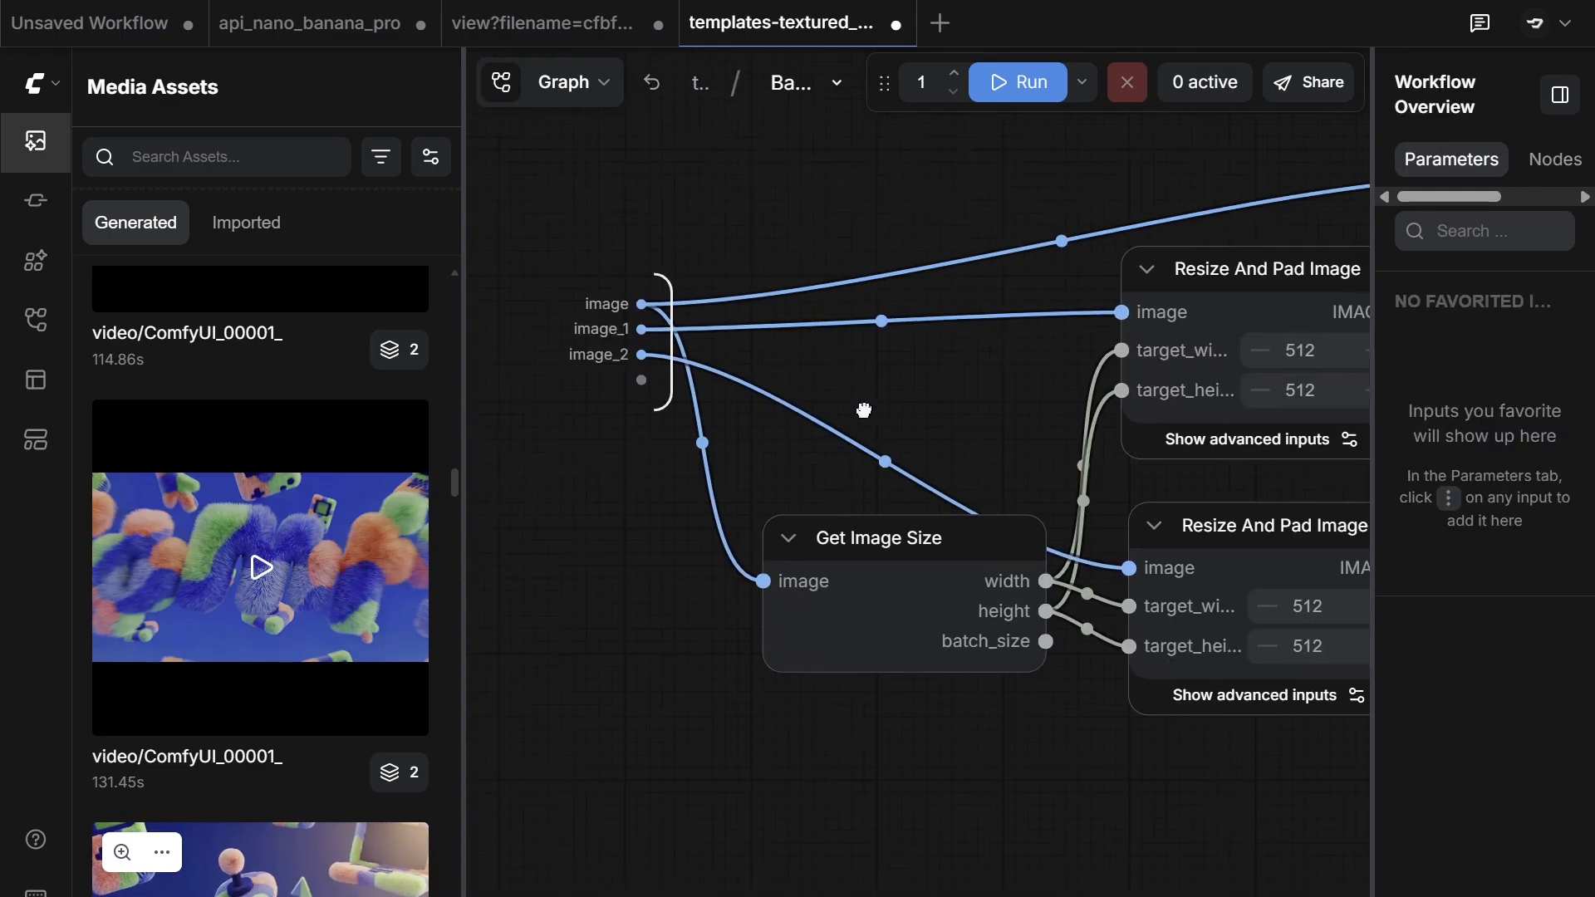
drag(924, 384, 658, 357)
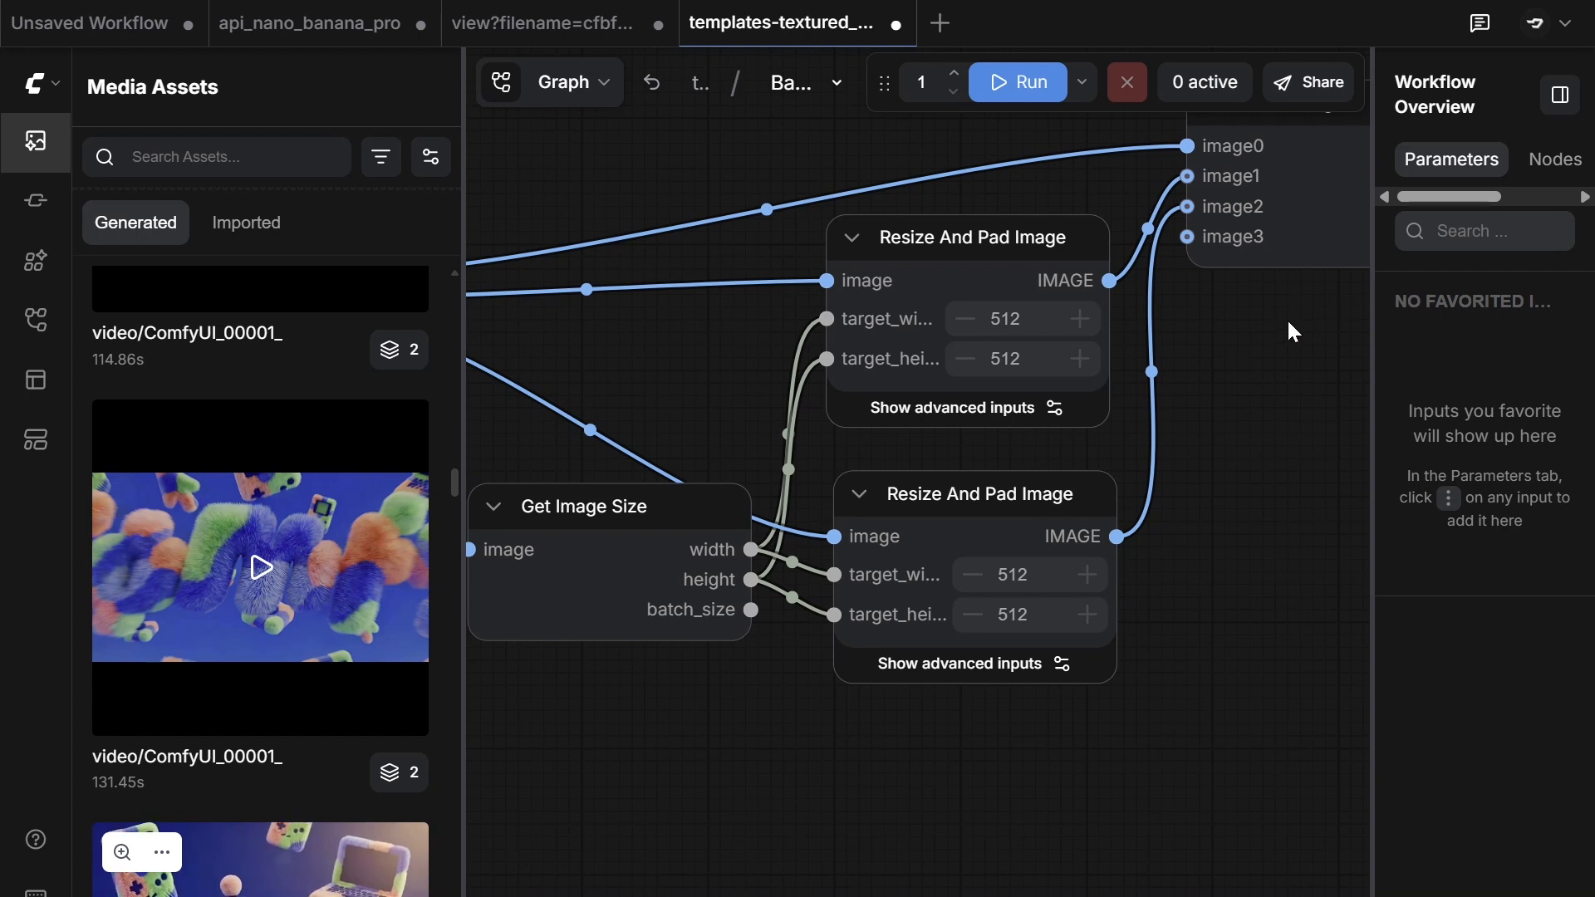
drag(1220, 384, 1084, 466)
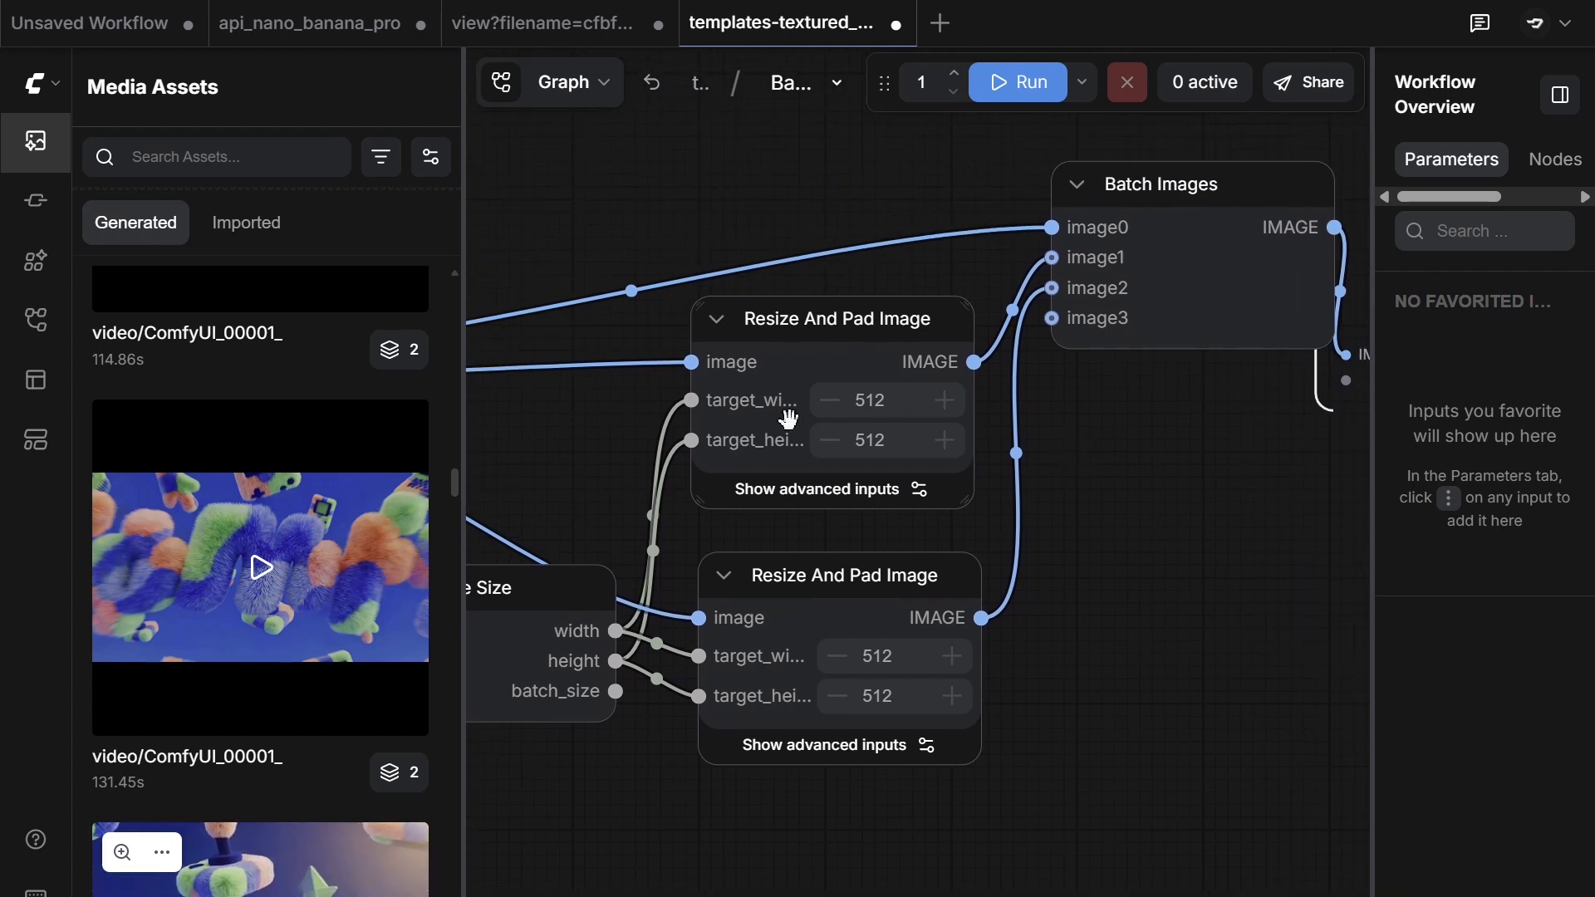
Step: Widen the upper Resize And Pad Image node and check its advanced padding color and interpolation inputs, hiding them again
drag(969, 499, 1009, 499)
click(1010, 498)
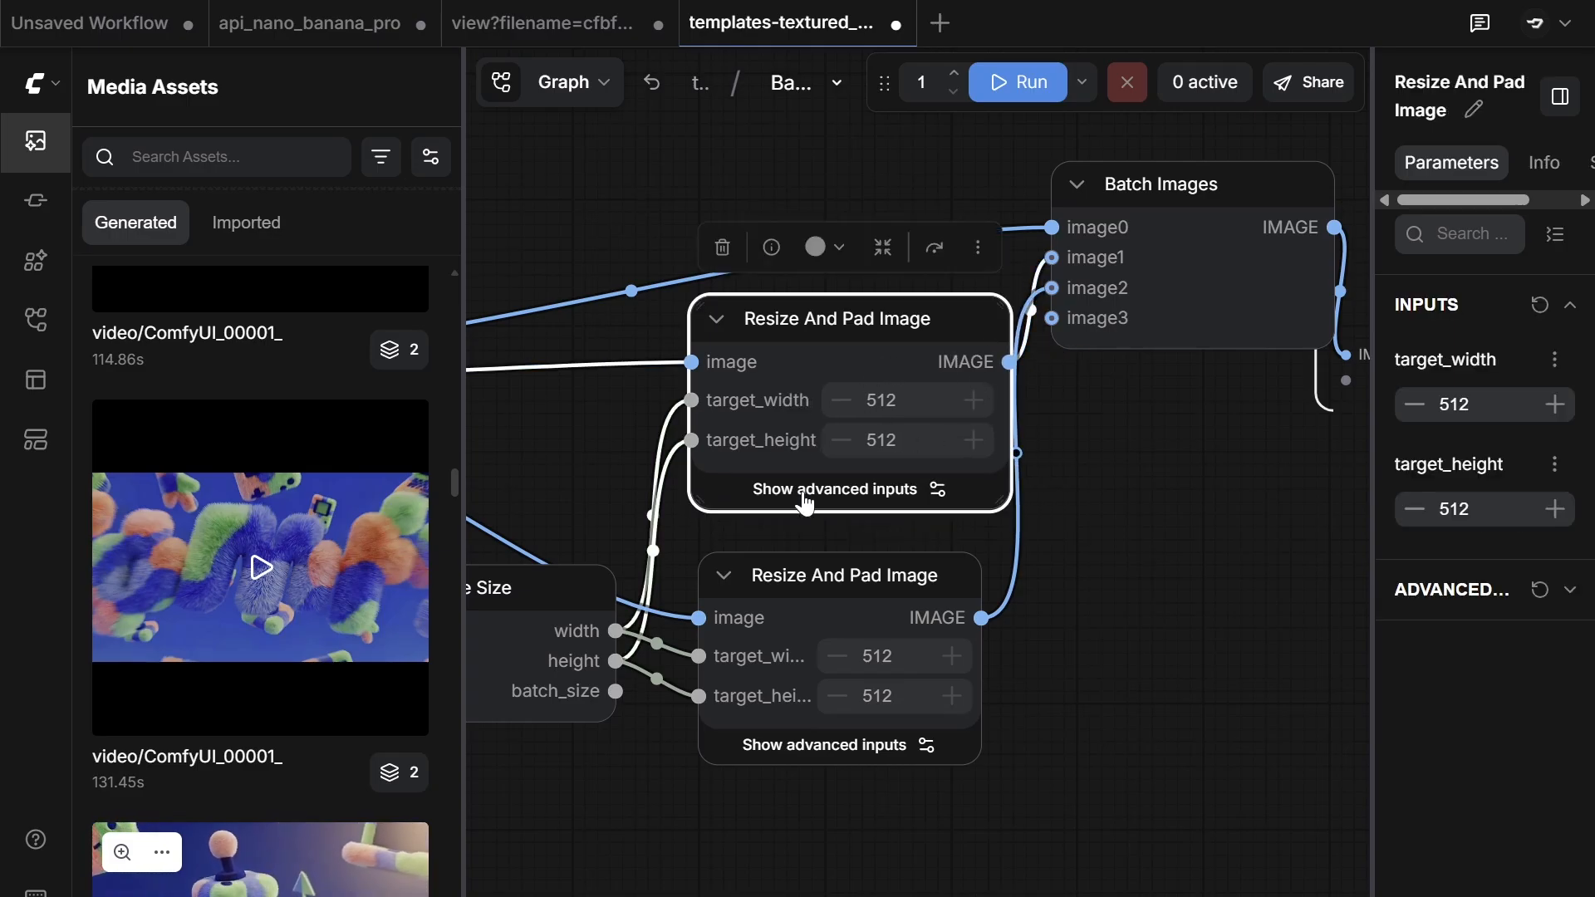
drag(1054, 576, 1032, 536)
click(856, 453)
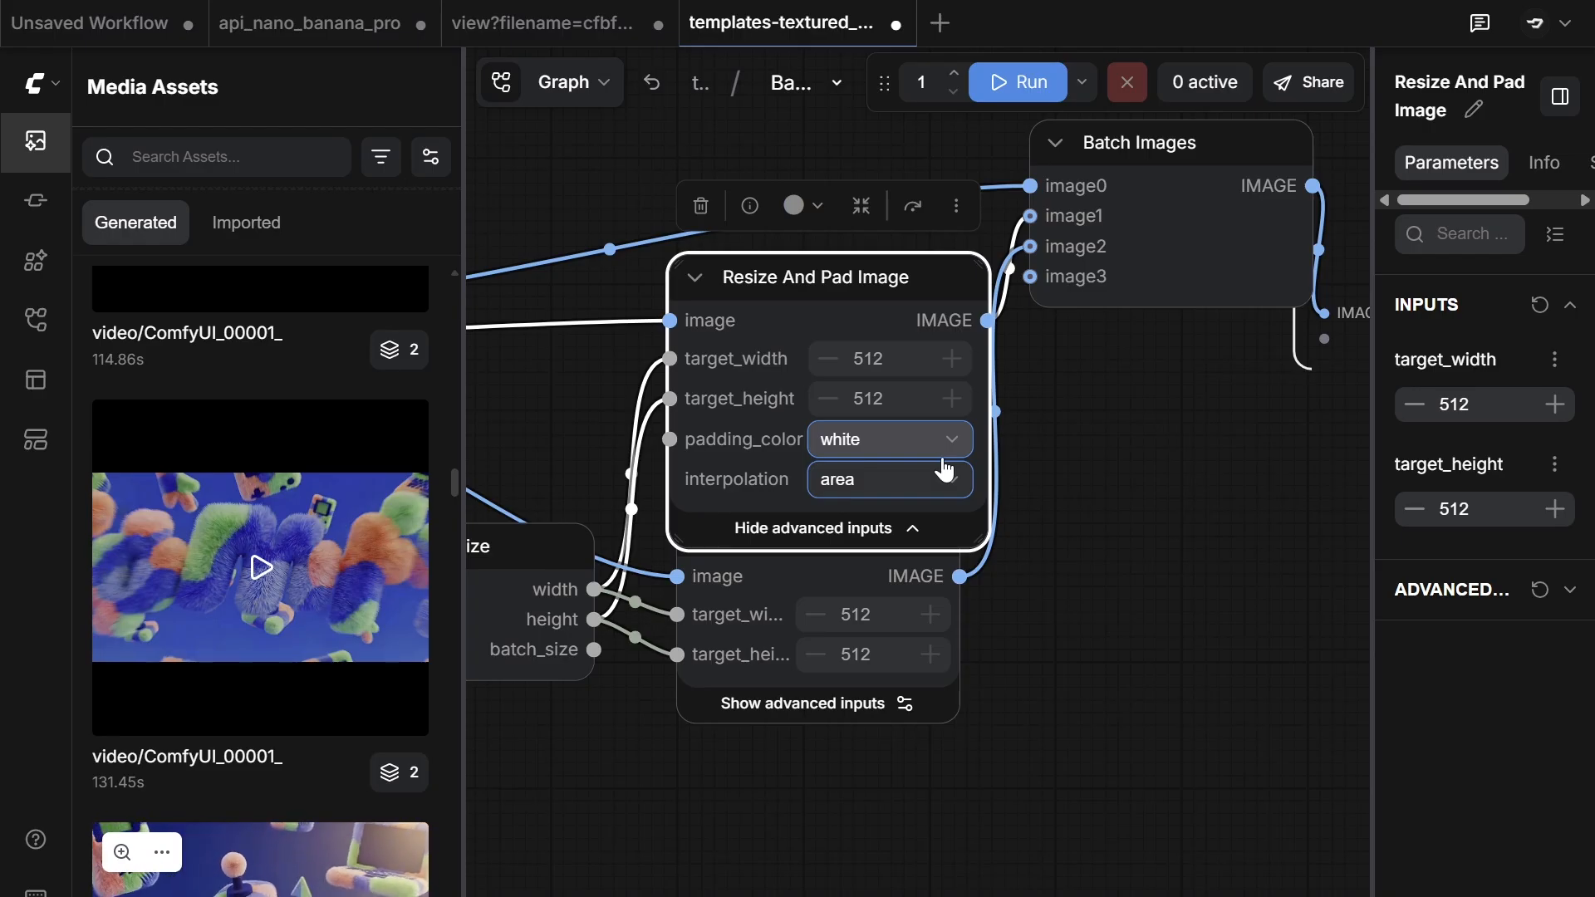
click(887, 530)
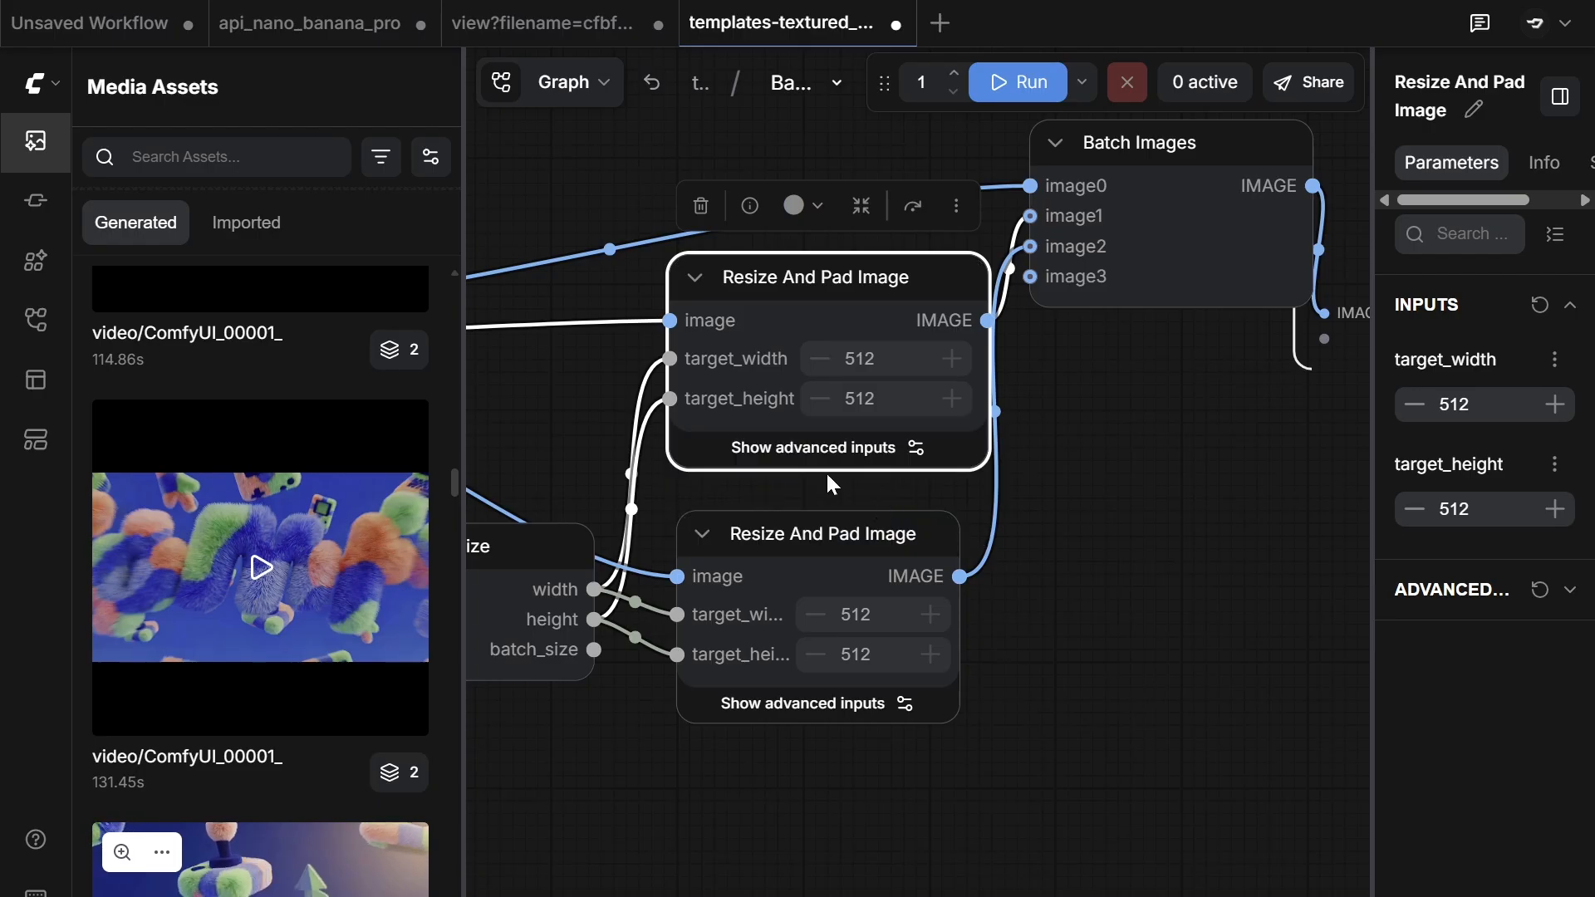
Step: Show the advanced inputs of the lower Resize And Pad Image node and review the batch node's connection to the subgraph output
click(831, 721)
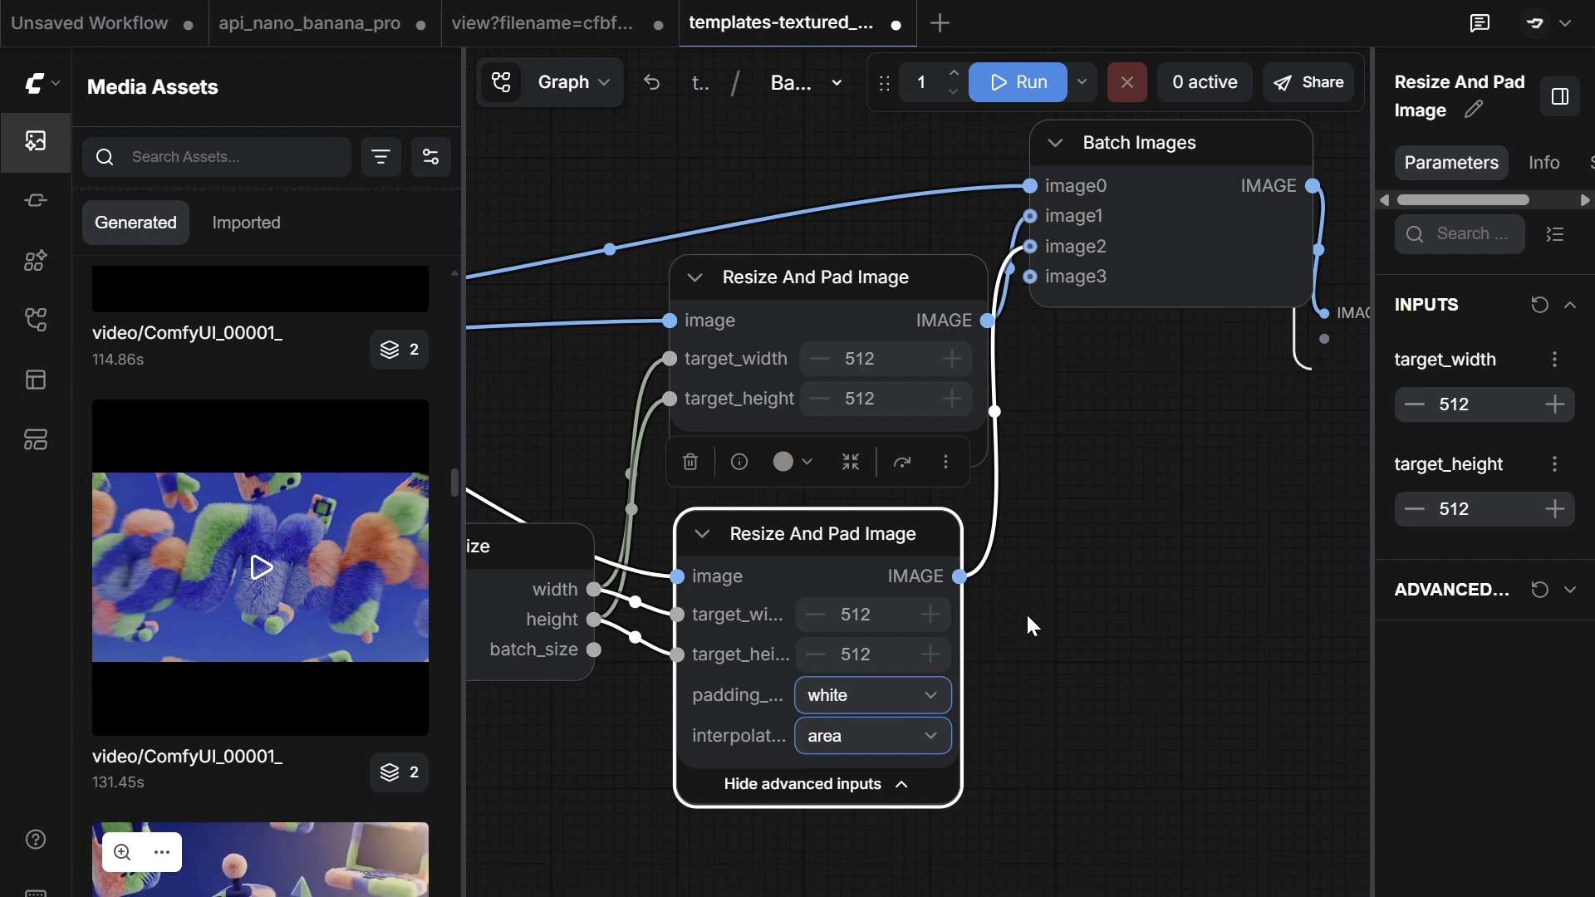
drag(1028, 617, 959, 498)
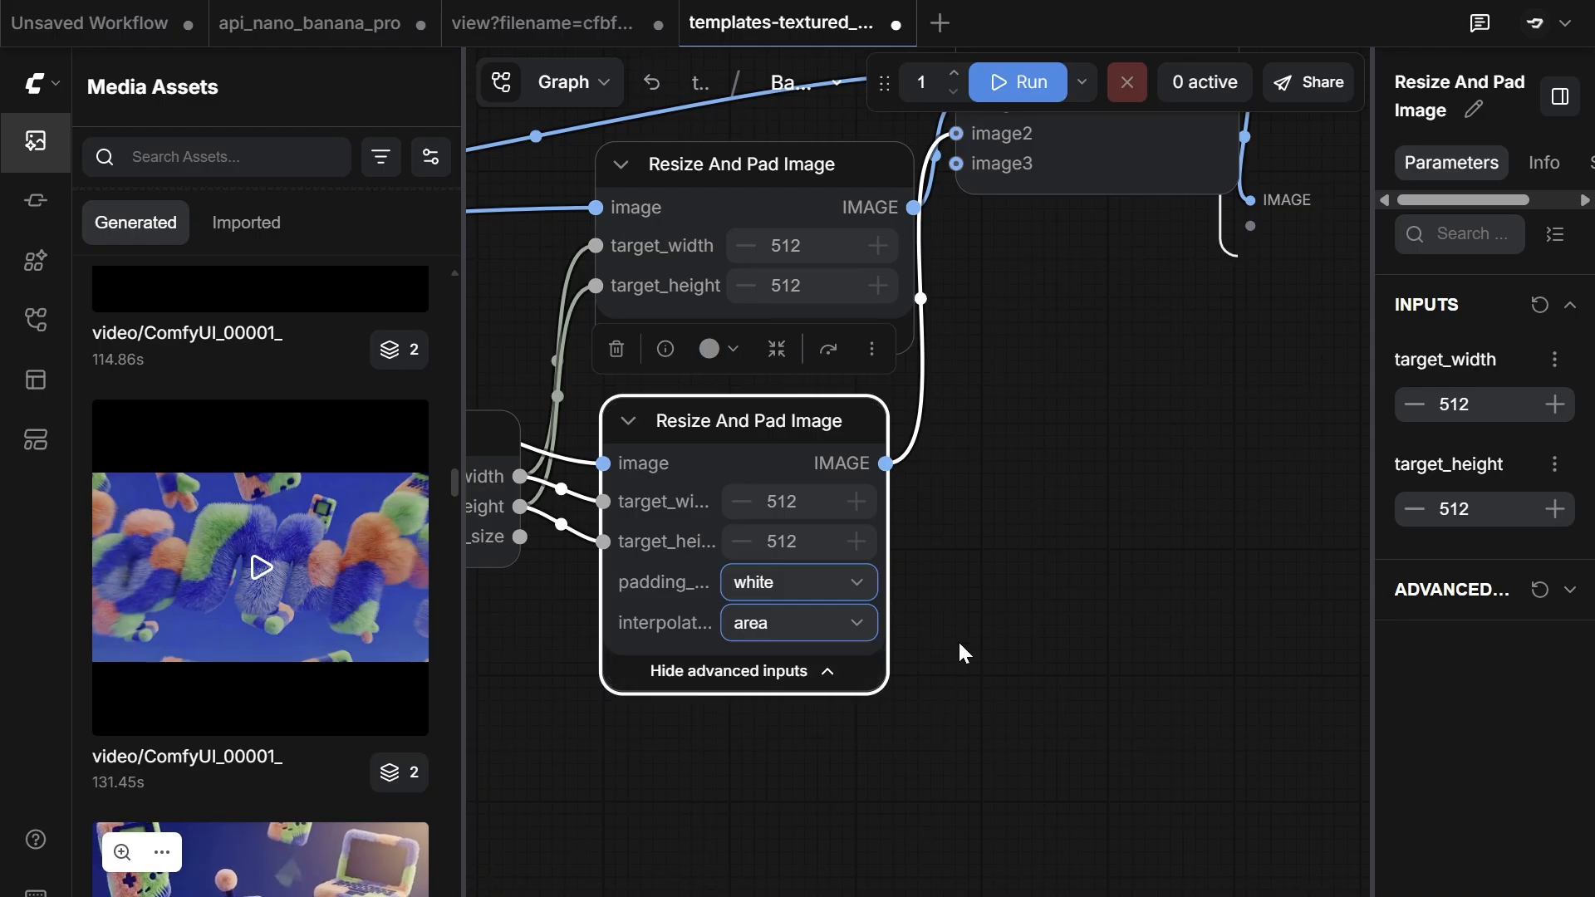
drag(973, 435, 879, 621)
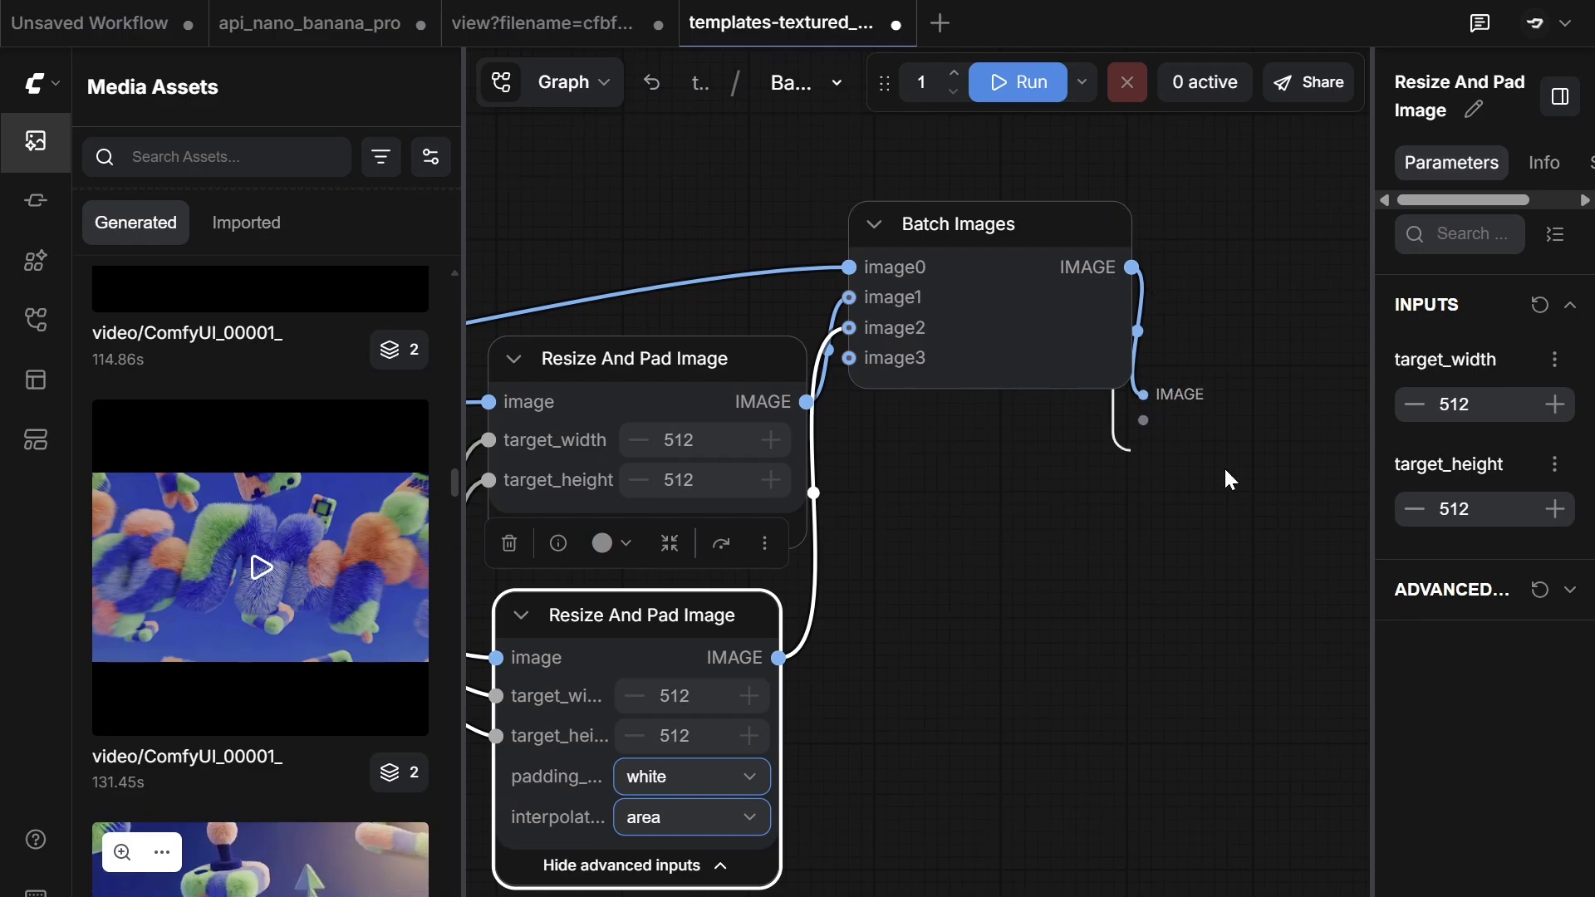
drag(1093, 559, 1313, 513)
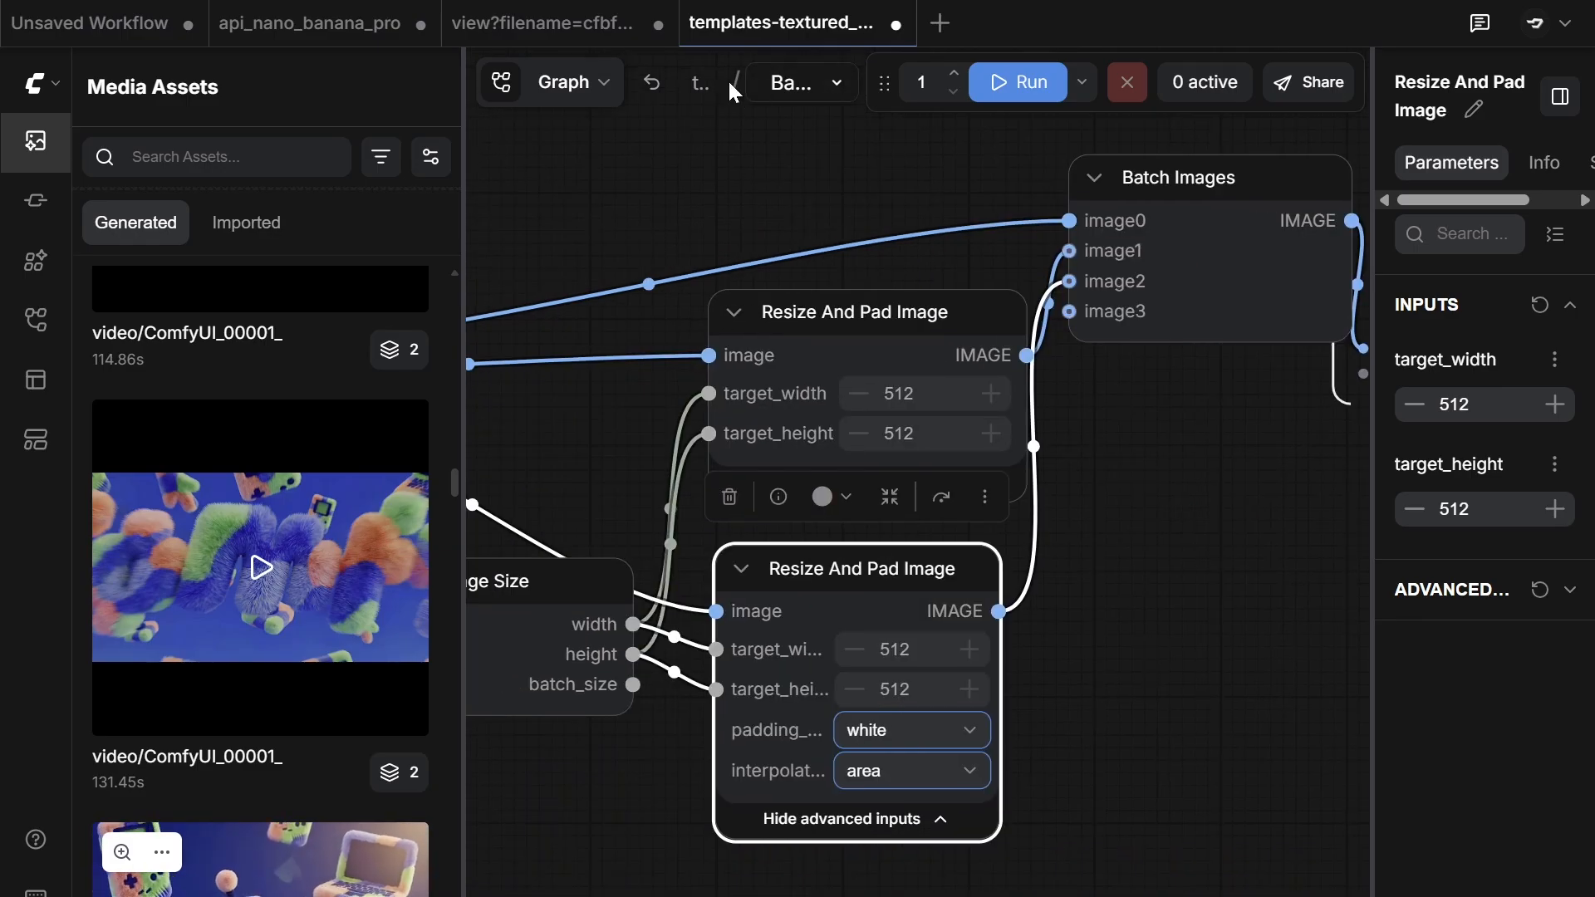
Step: Return to the main workflow and trace the three loaded images through Batch Images to the Nano Banana Pro node
click(665, 95)
scroll(1209, 497, down, 2)
drag(1174, 508, 1011, 546)
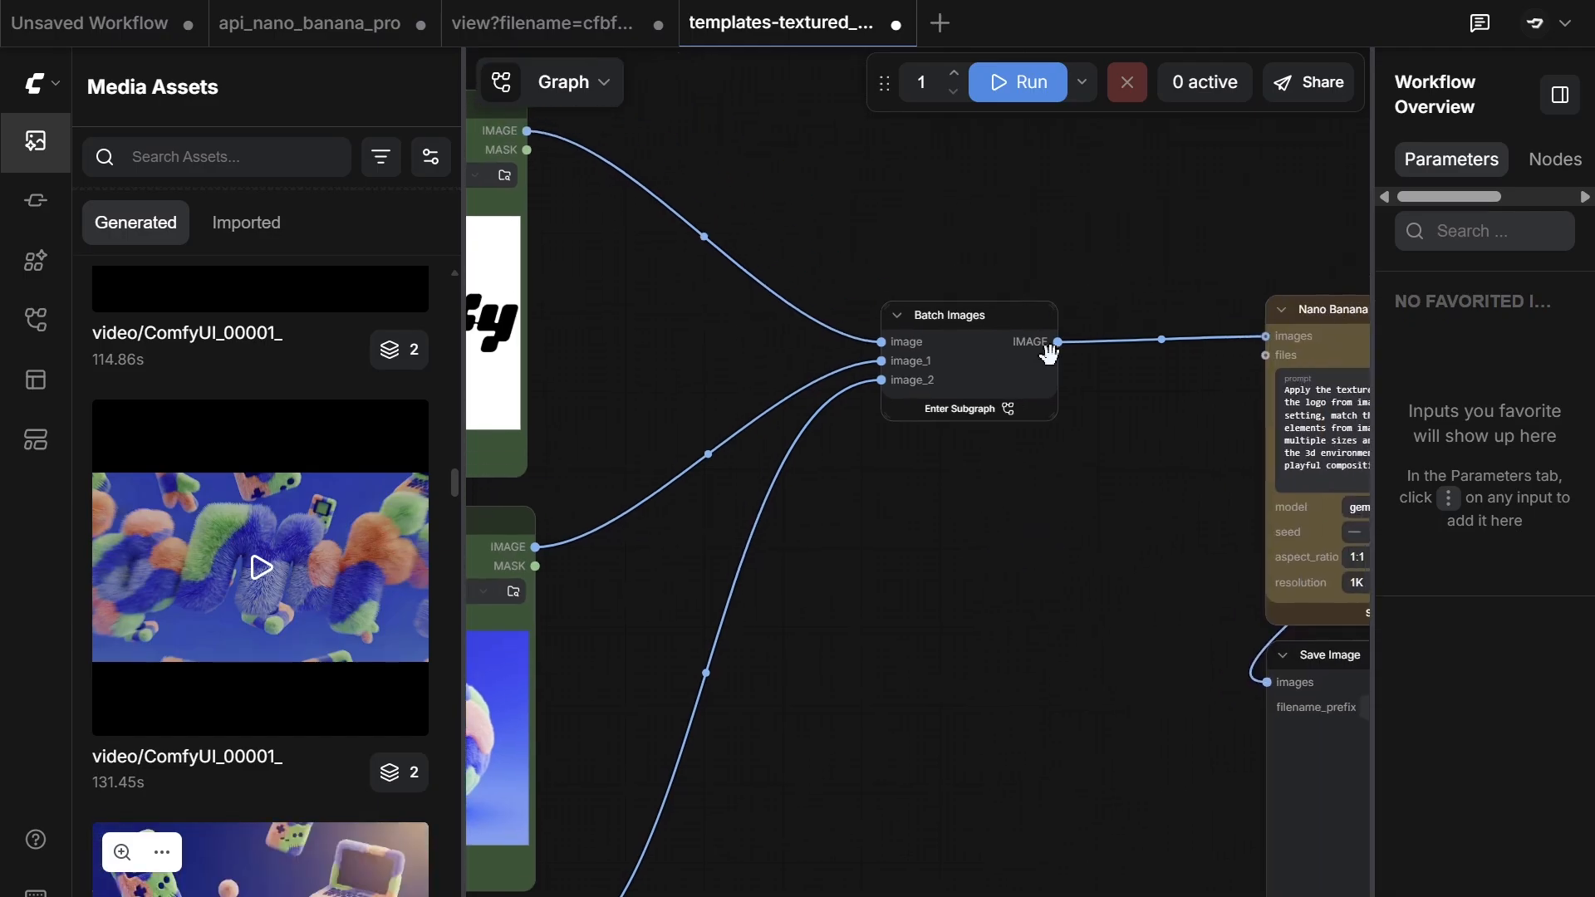
drag(957, 586, 1101, 600)
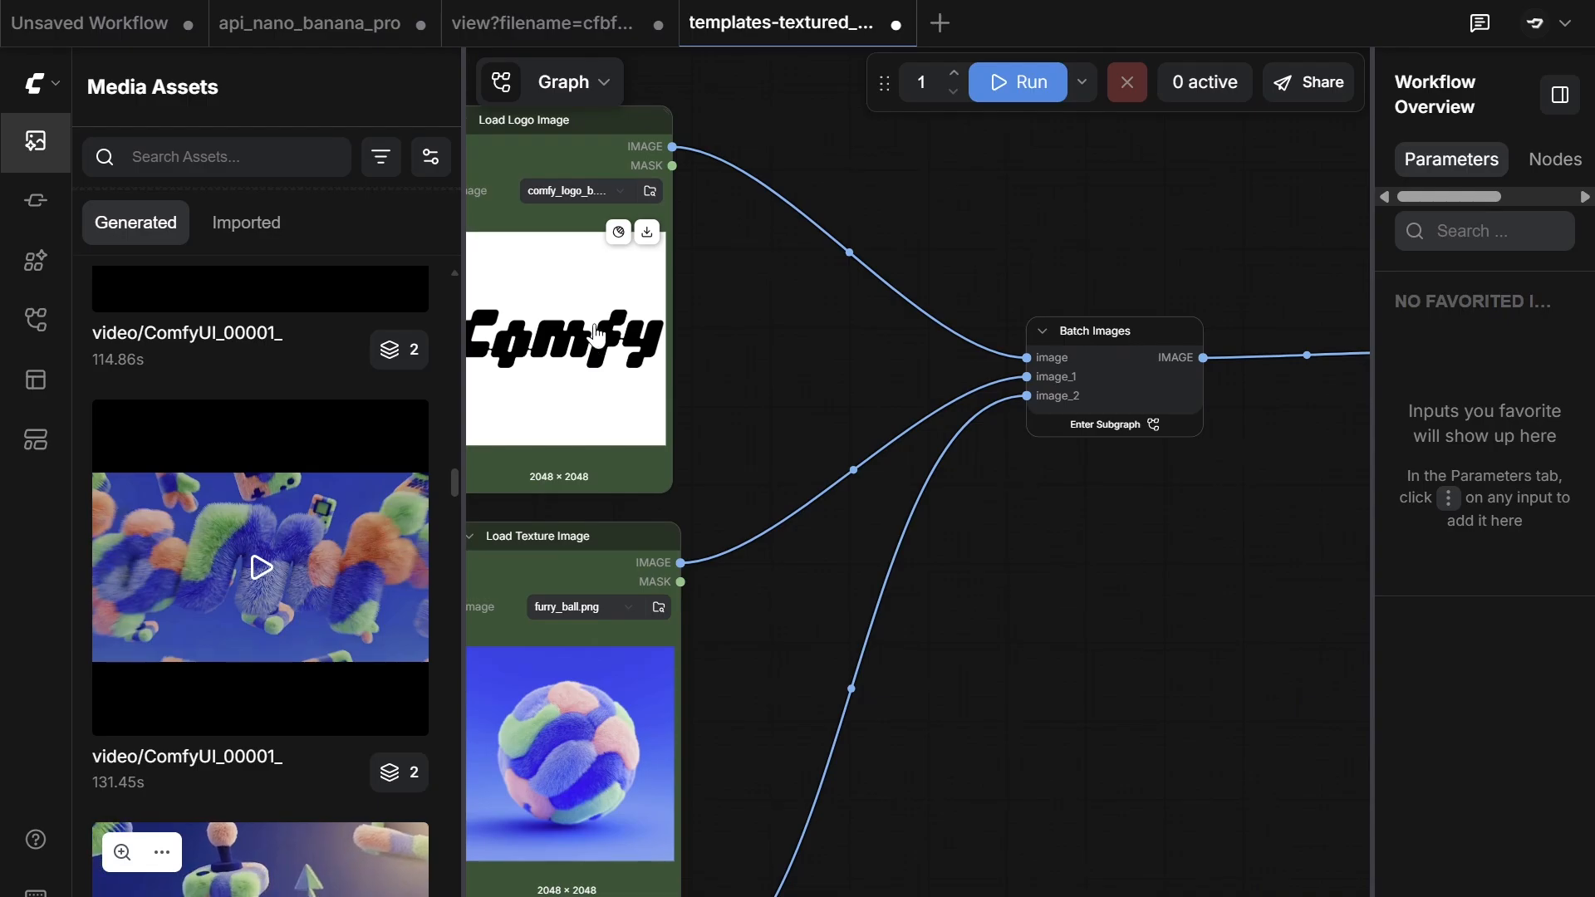
scroll(866, 412, down, 3)
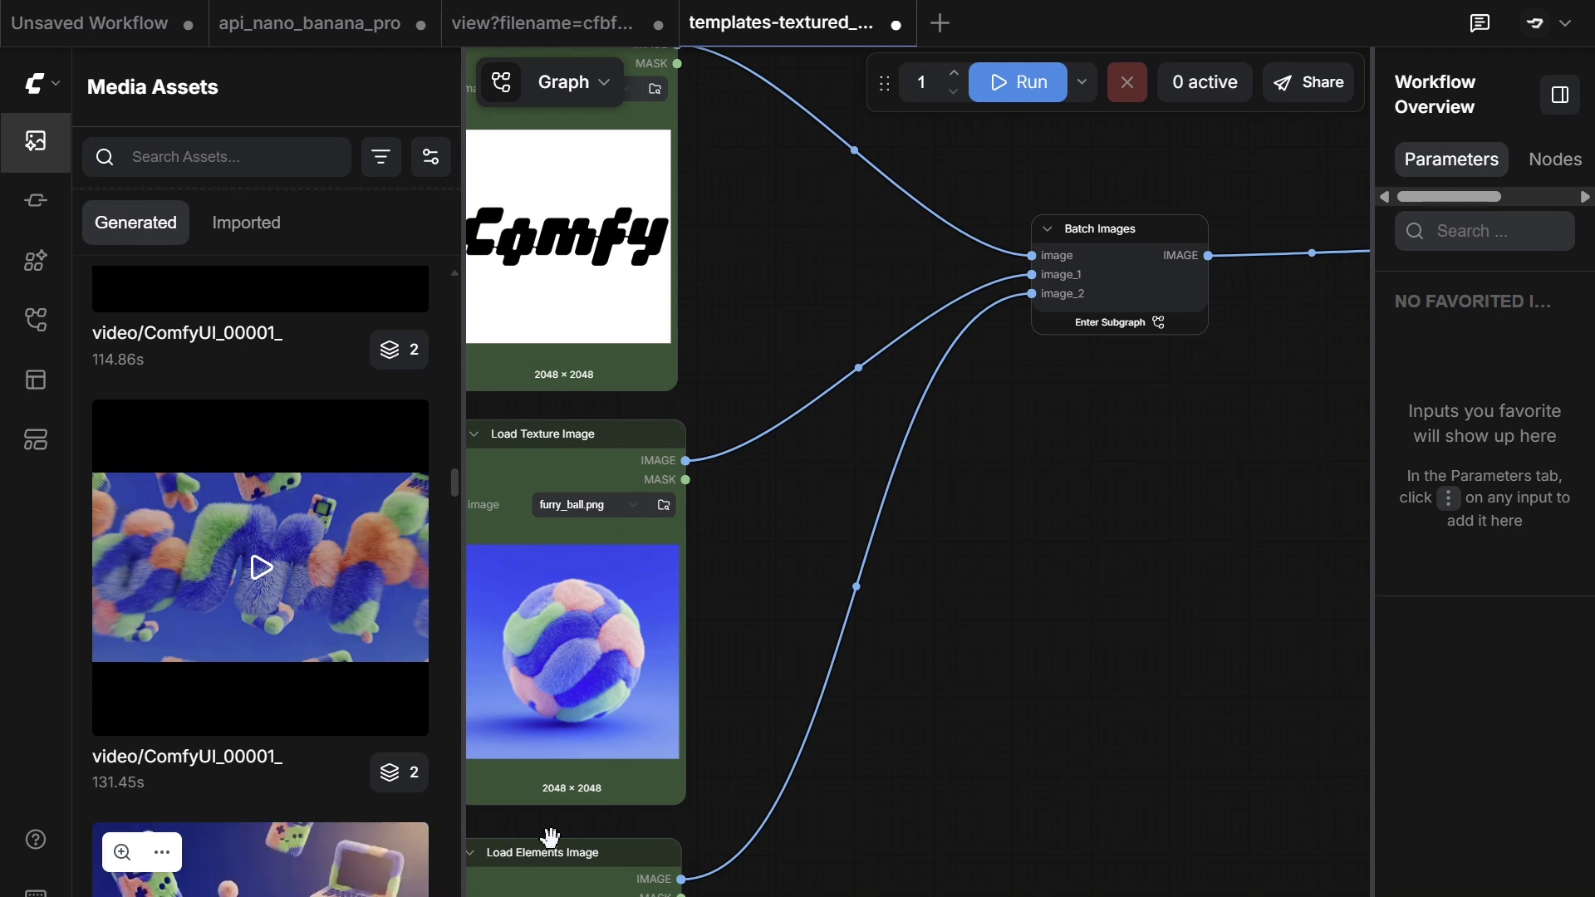
drag(1004, 555, 729, 674)
scroll(866, 470, up, 3)
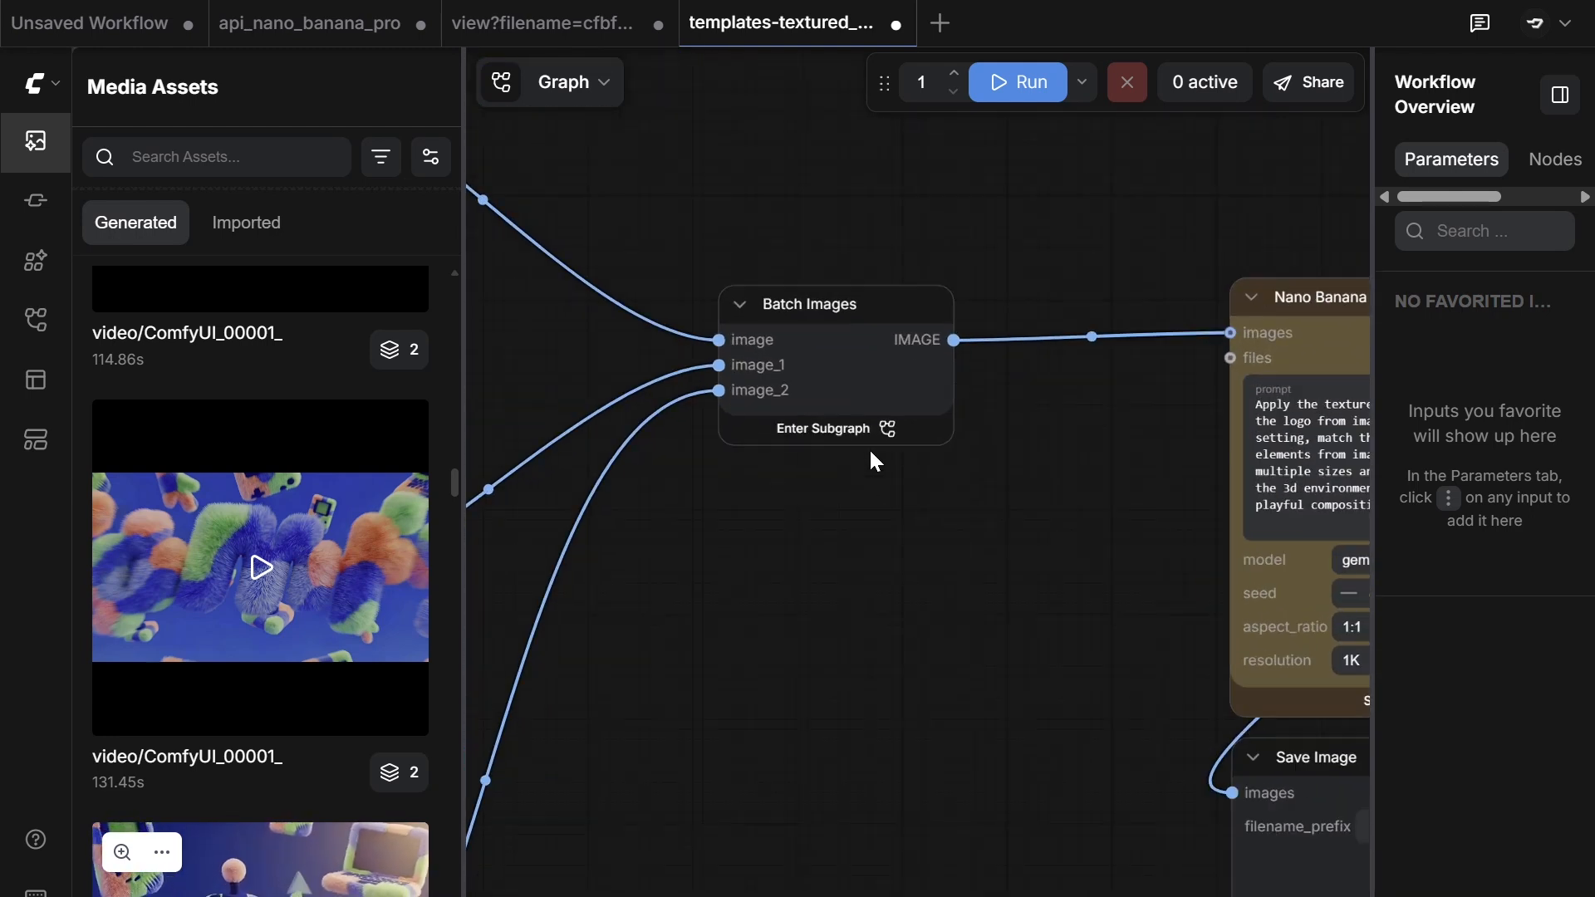
Step: Inspect the link from the Batch Images output to the Nano Banana Pro images input and trace it back to the three loaders
drag(937, 492, 717, 499)
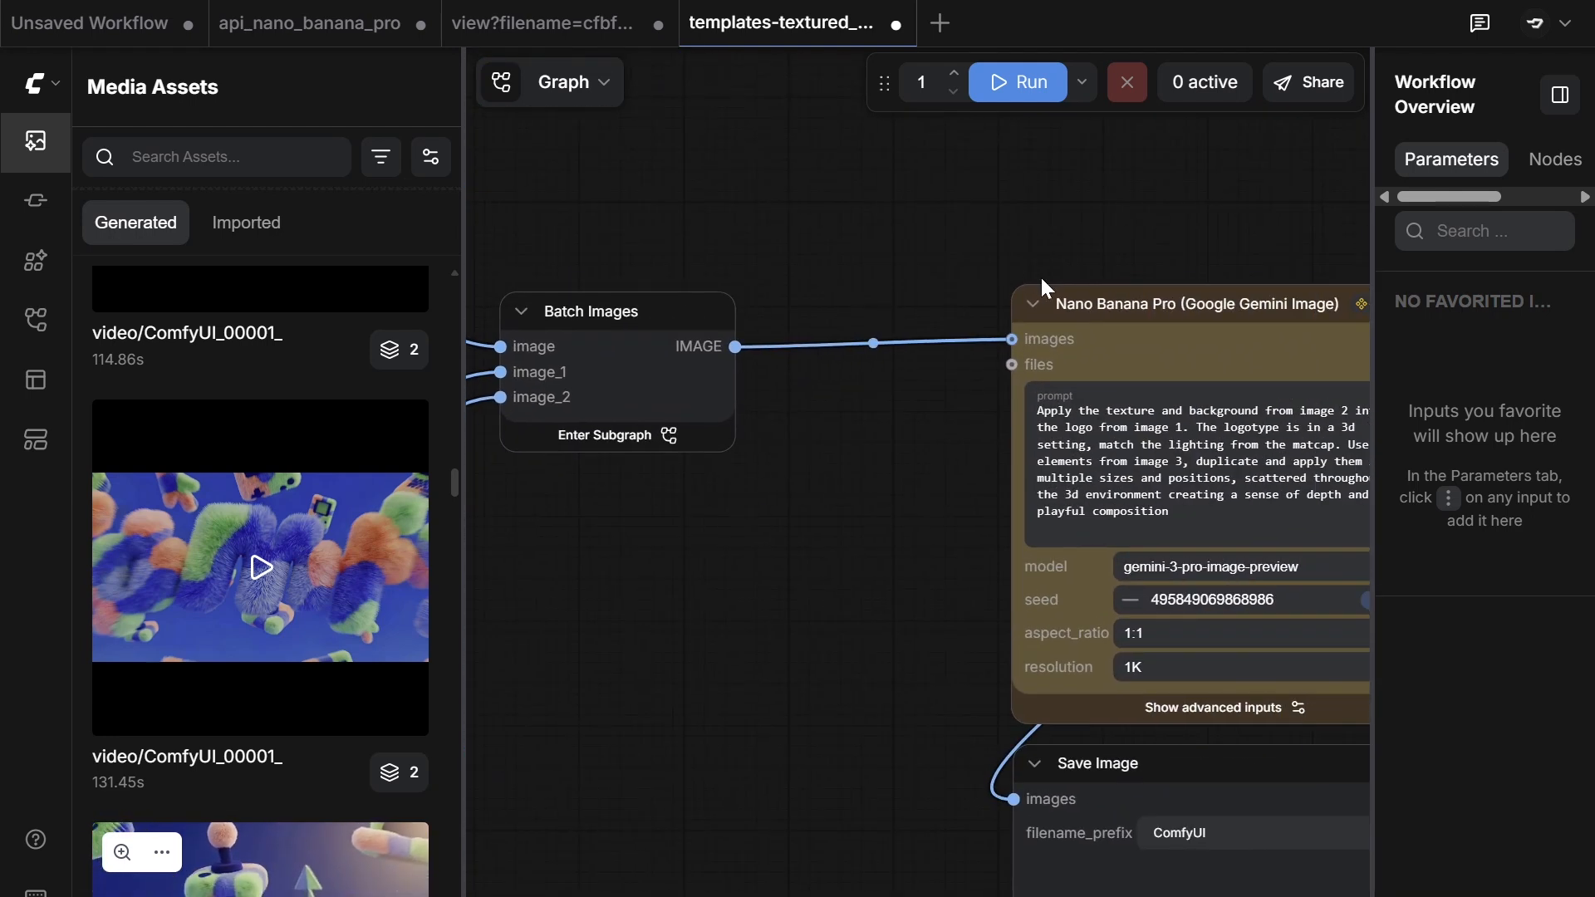
drag(1042, 278, 873, 230)
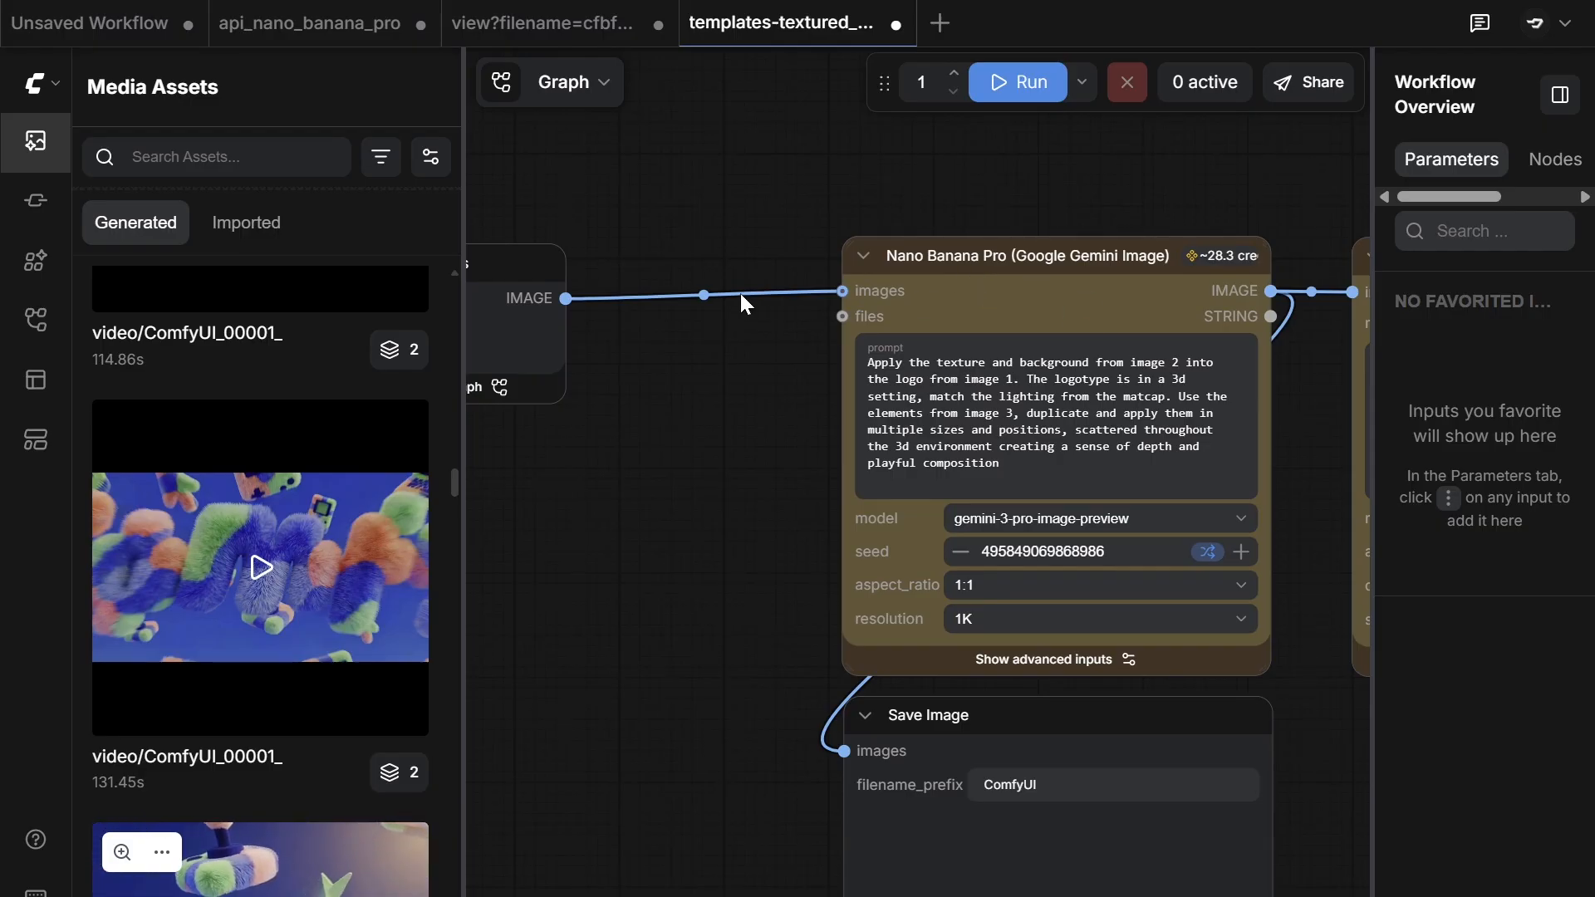
drag(623, 335, 778, 328)
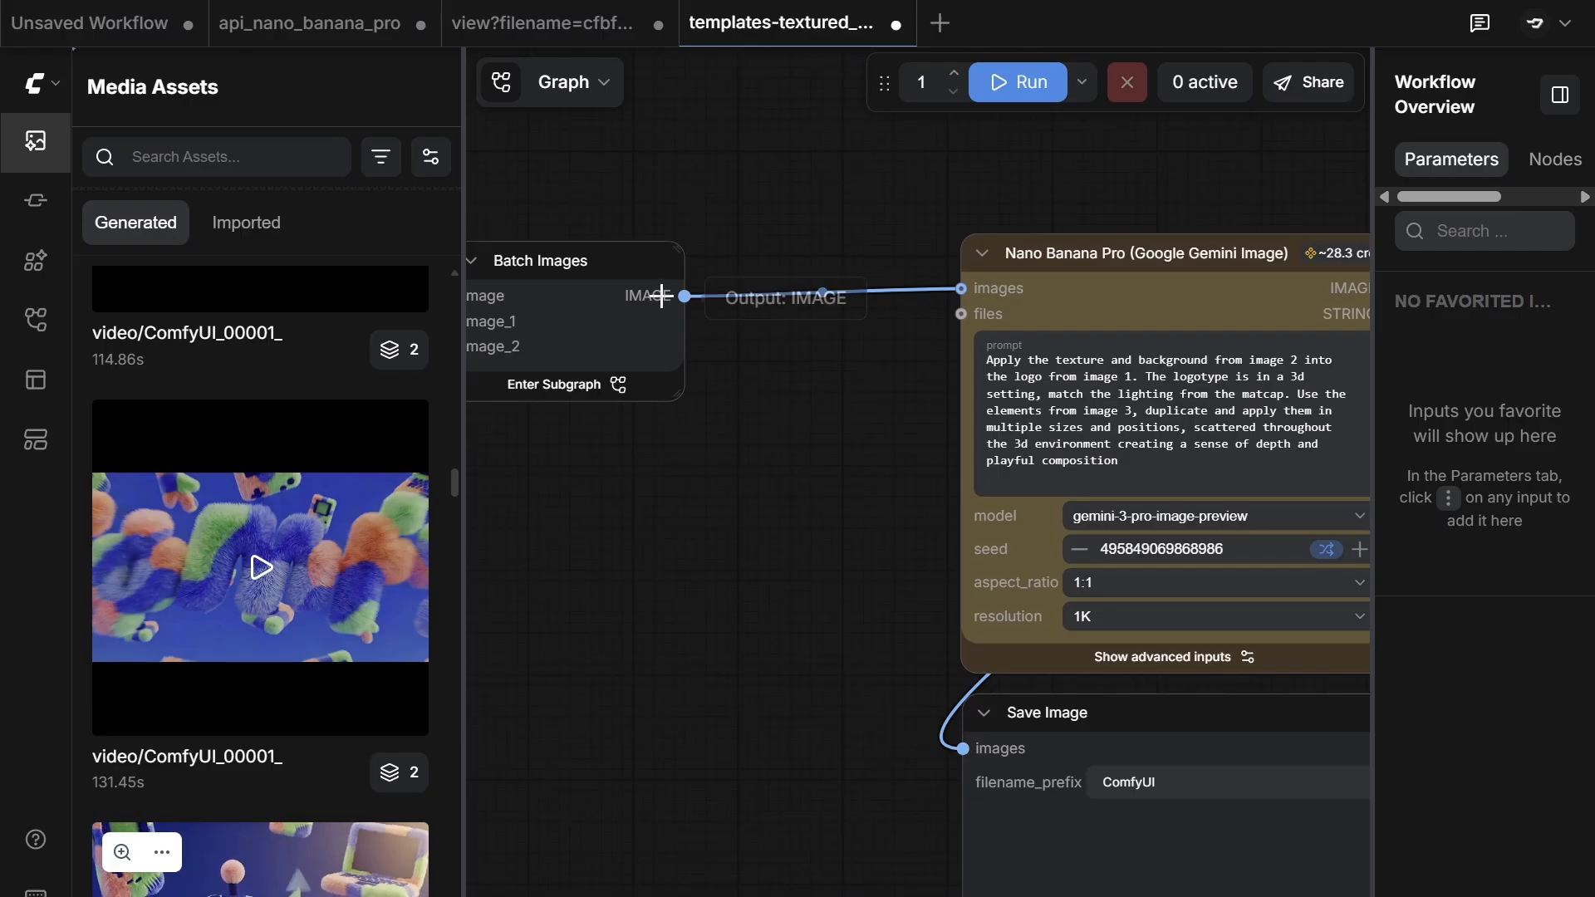
scroll(907, 391, down, 5)
drag(891, 418, 1059, 378)
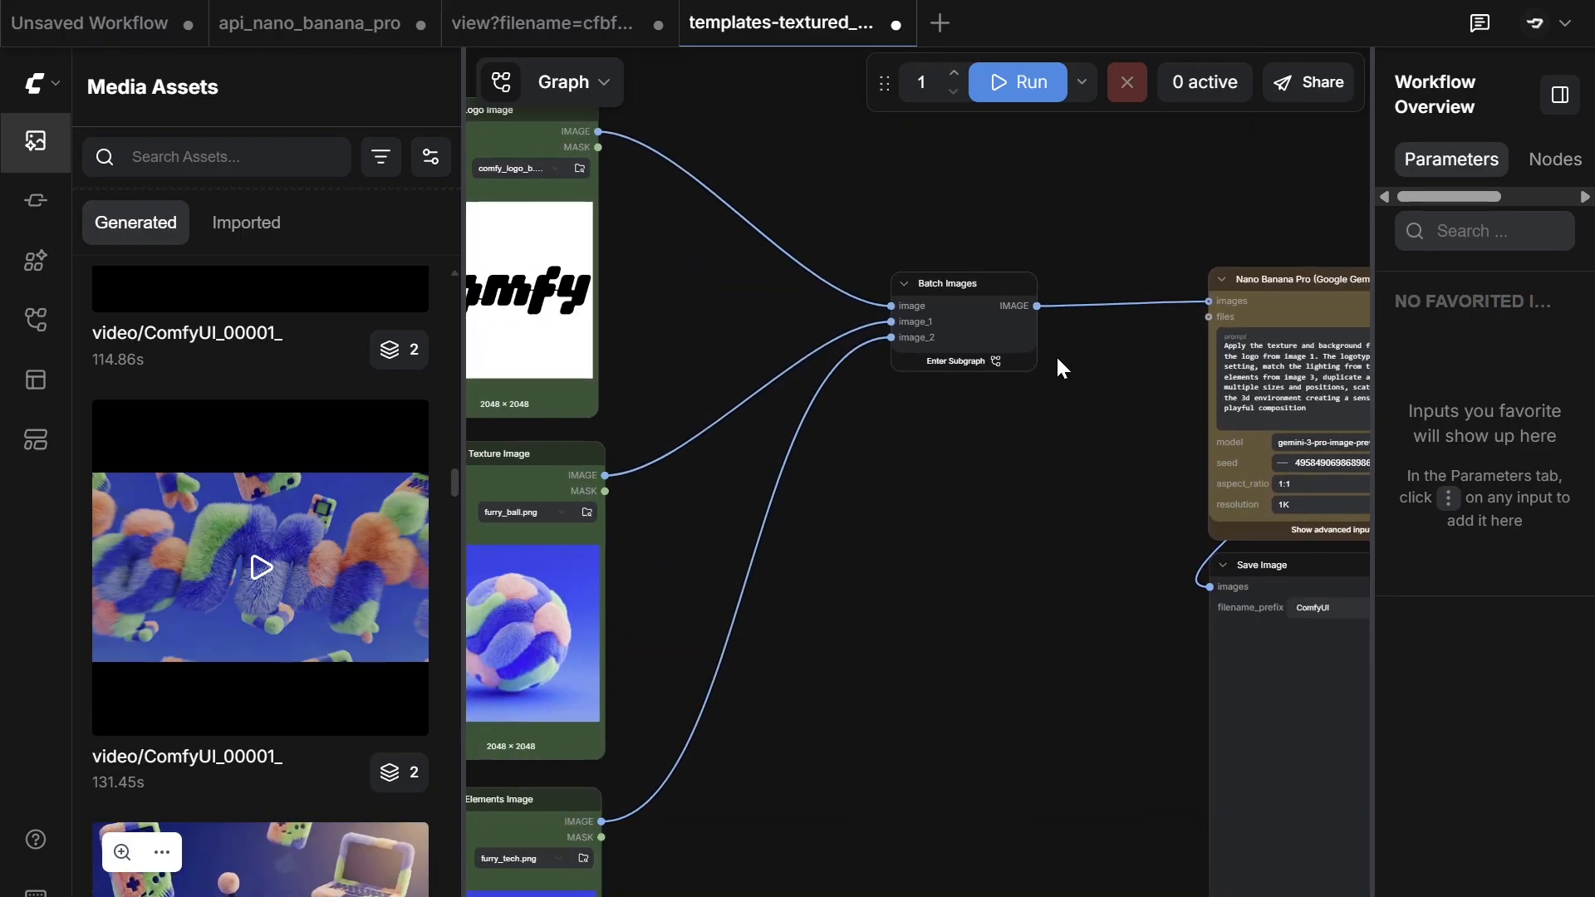
drag(786, 322, 887, 283)
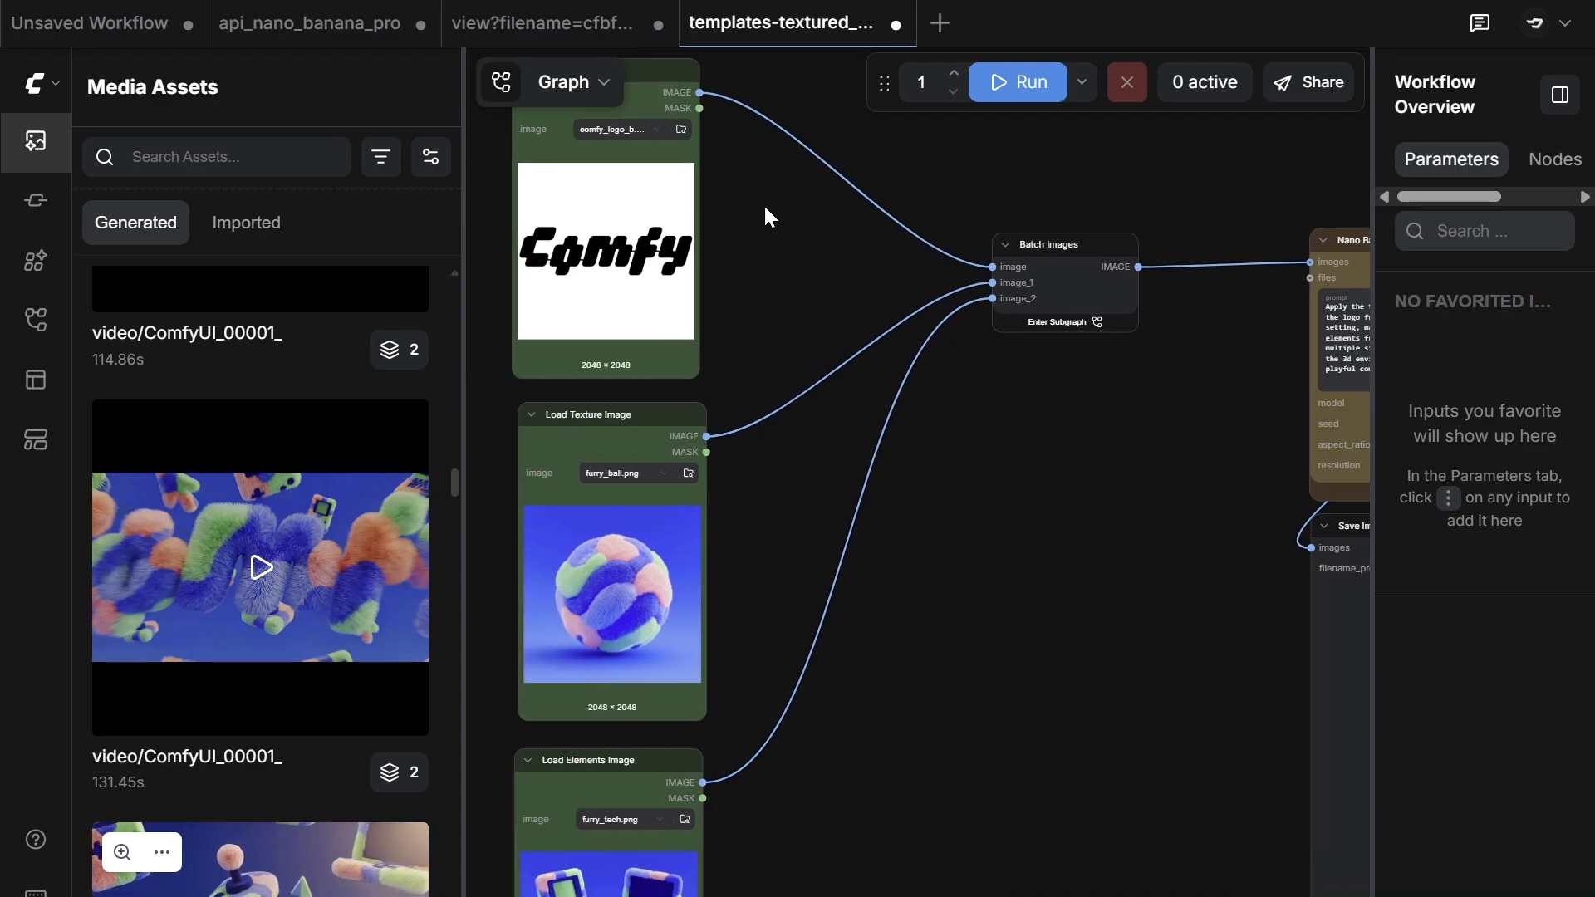
Step: Follow the batched images to the Nano Banana Pro node and read its prompt
scroll(930, 441, right, 5)
scroll(930, 440, up, 2)
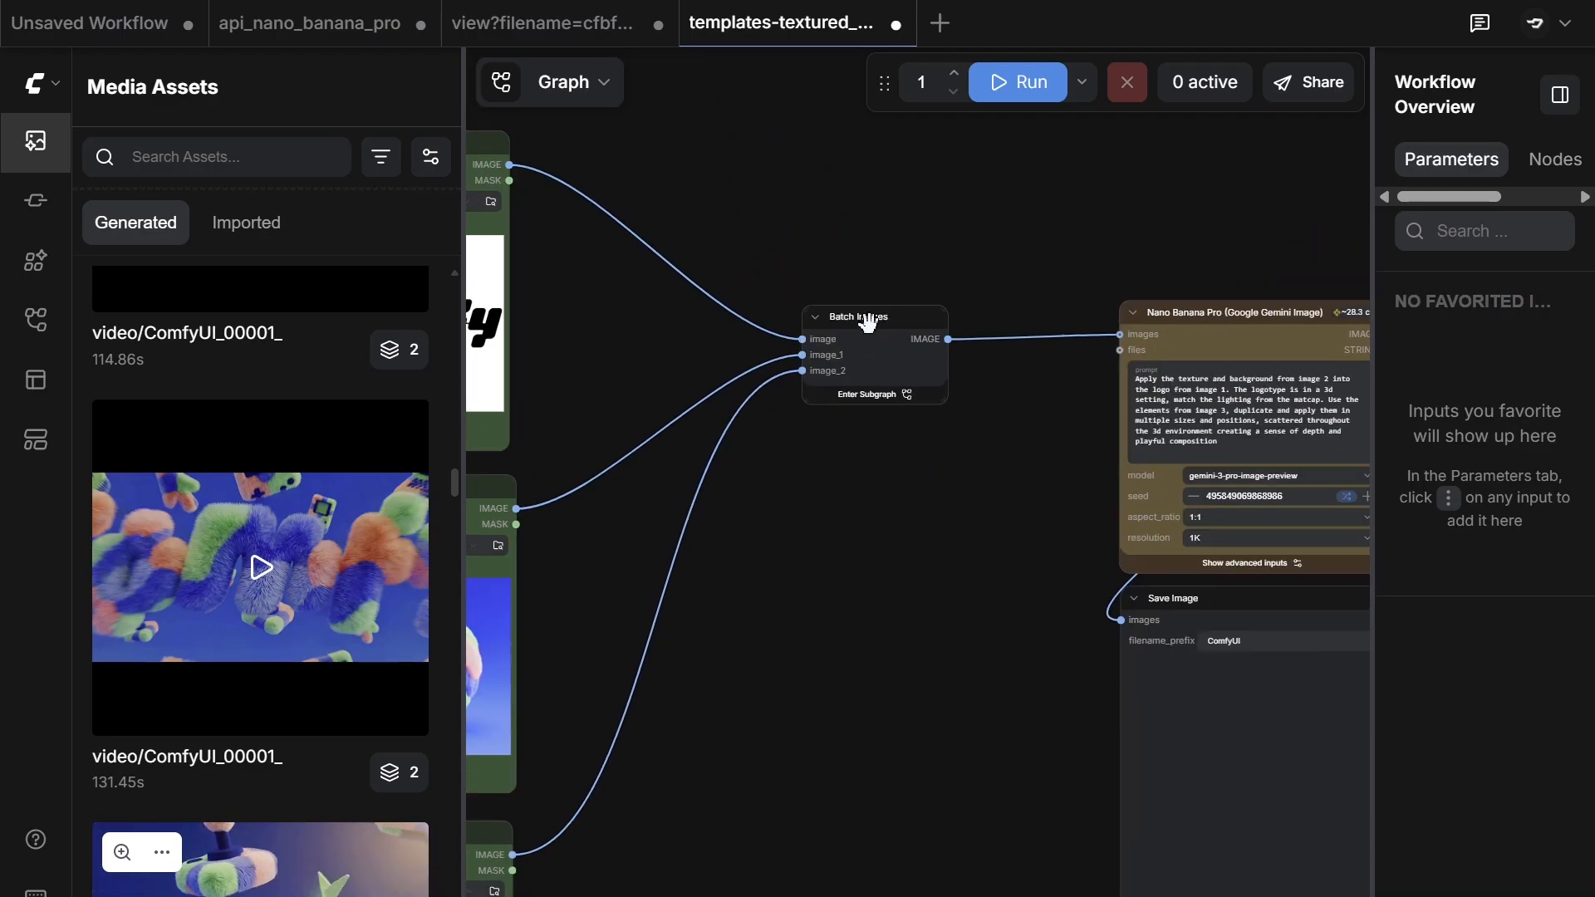
scroll(1108, 299, right, 5)
scroll(970, 277, up, 4)
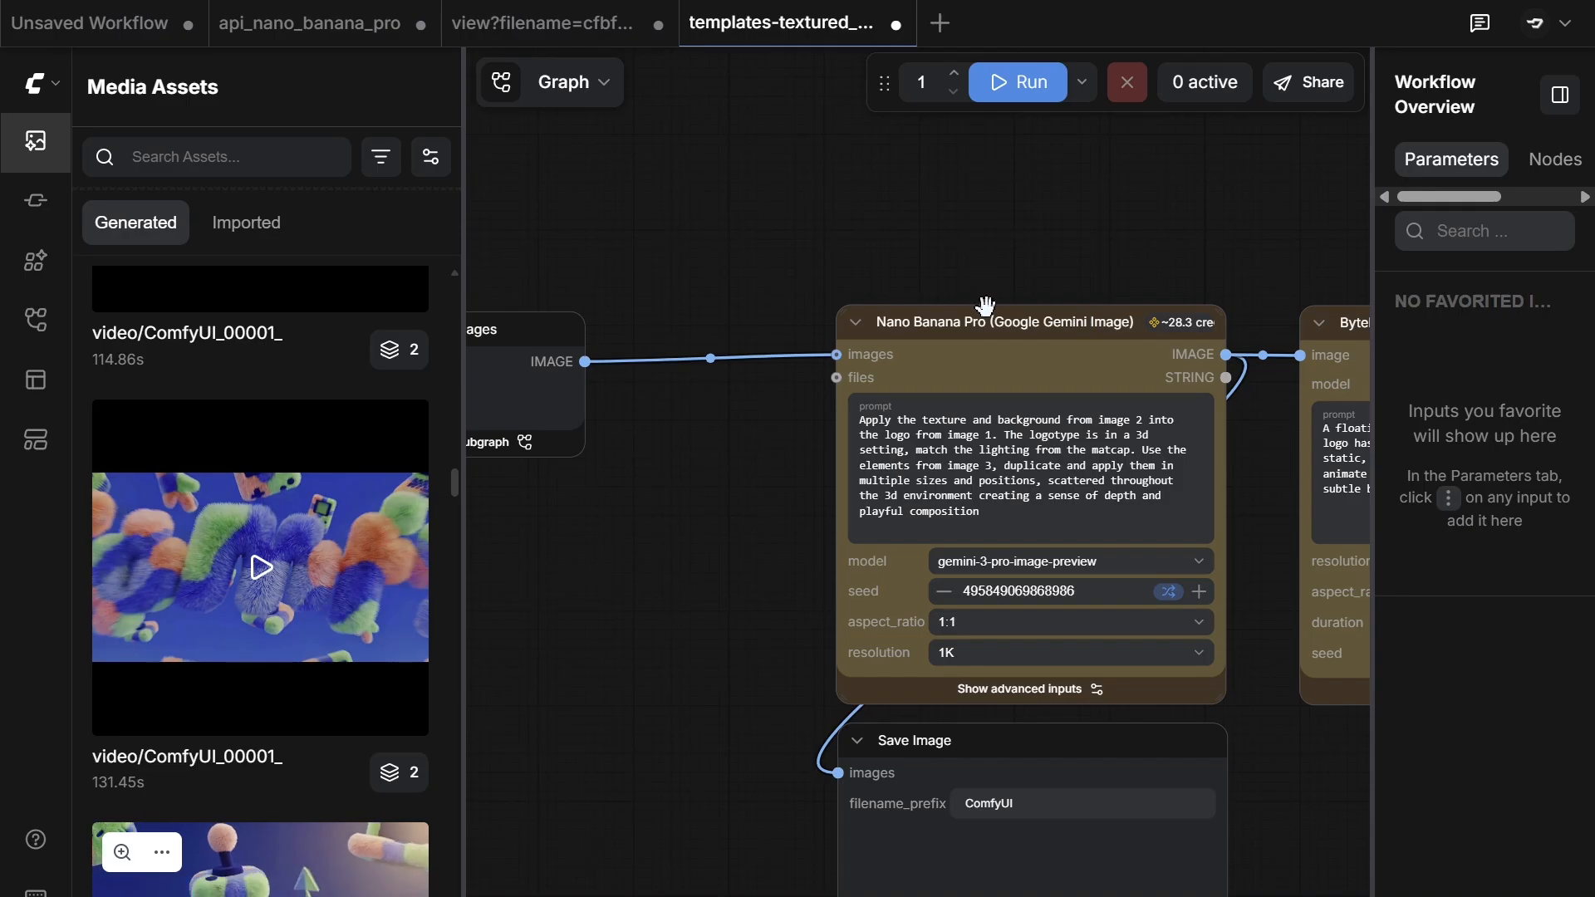
drag(975, 263, 827, 193)
scroll(785, 270, up, 2)
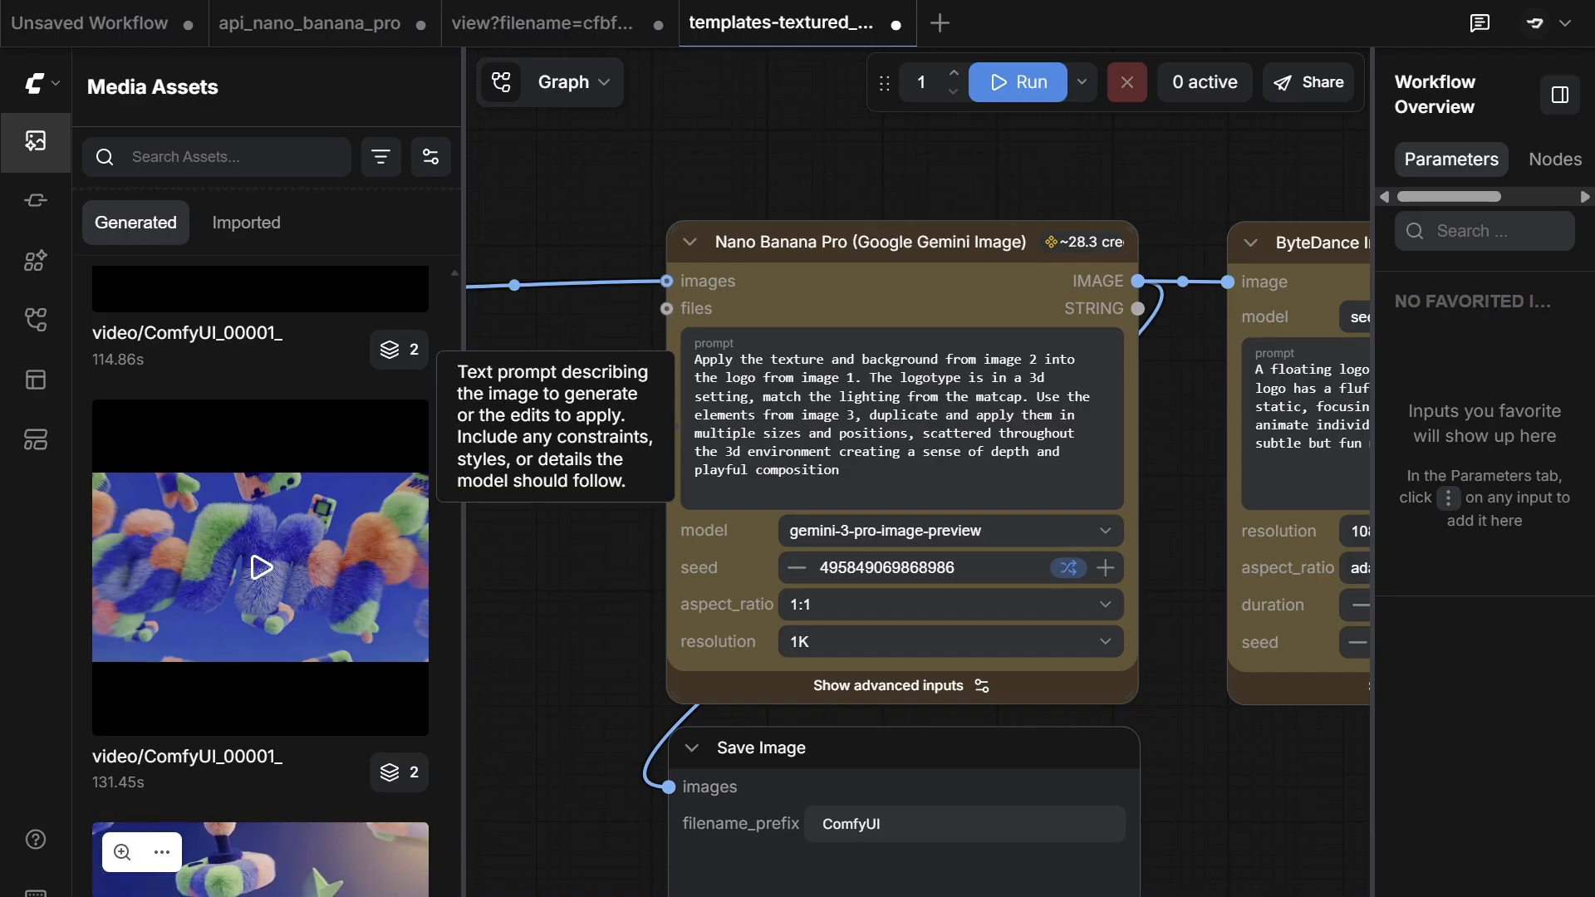
Step: Select the Load Texture Image and Load Logo Image nodes together and play the generated 131.45 s video of the furry logo
scroll(854, 366, down, 1)
drag(574, 438, 920, 394)
scroll(921, 395, down, 5)
drag(640, 584, 748, 620)
click(621, 648)
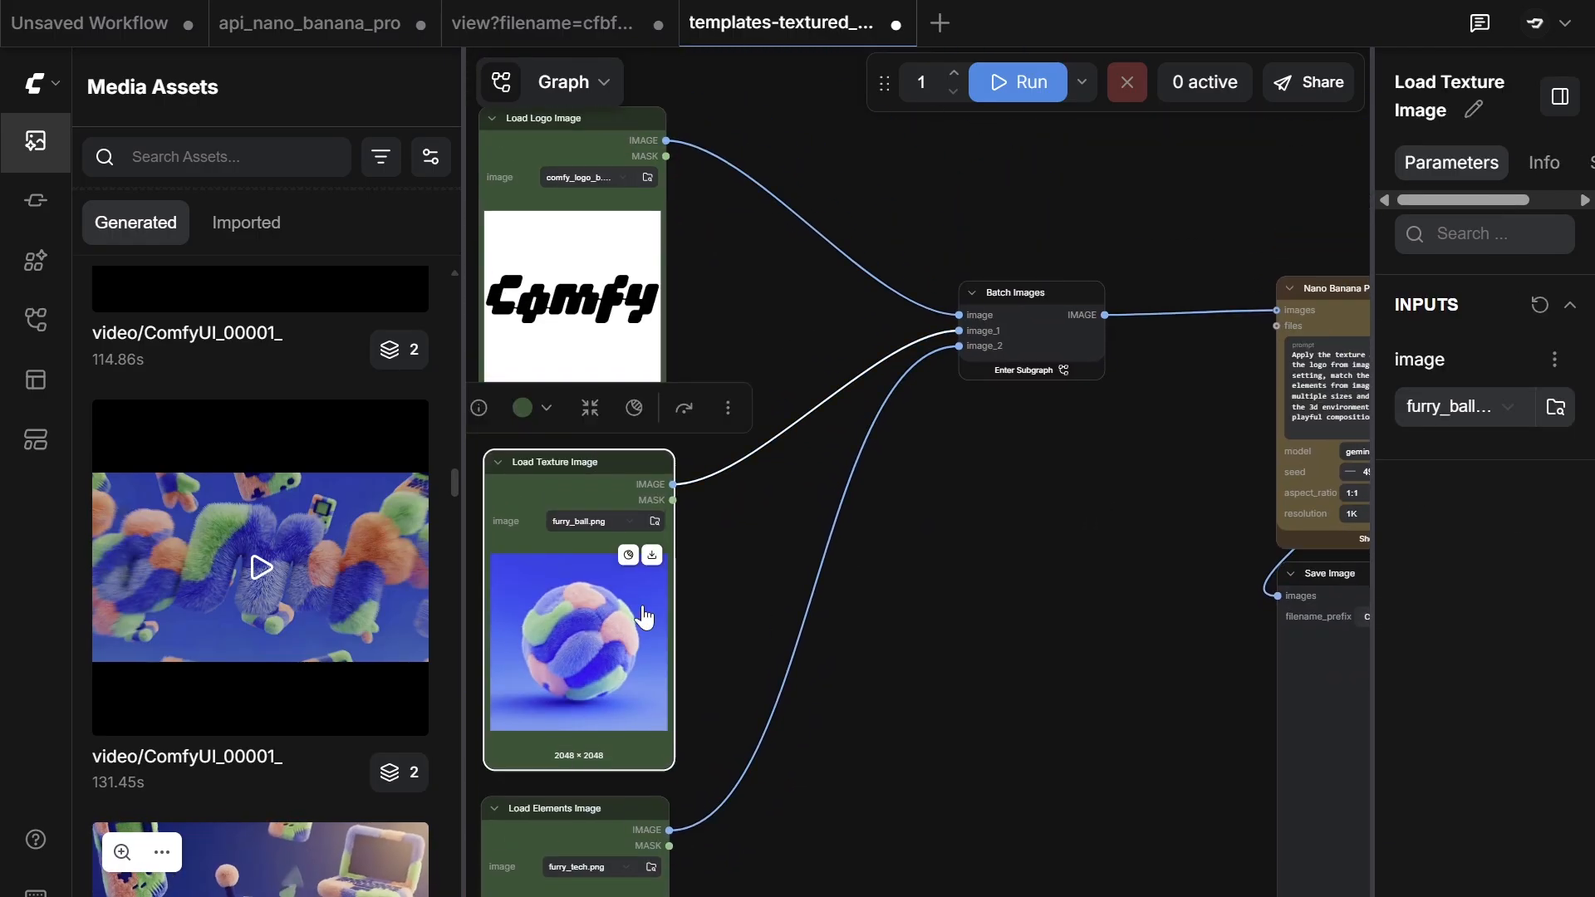
shift+click(604, 259)
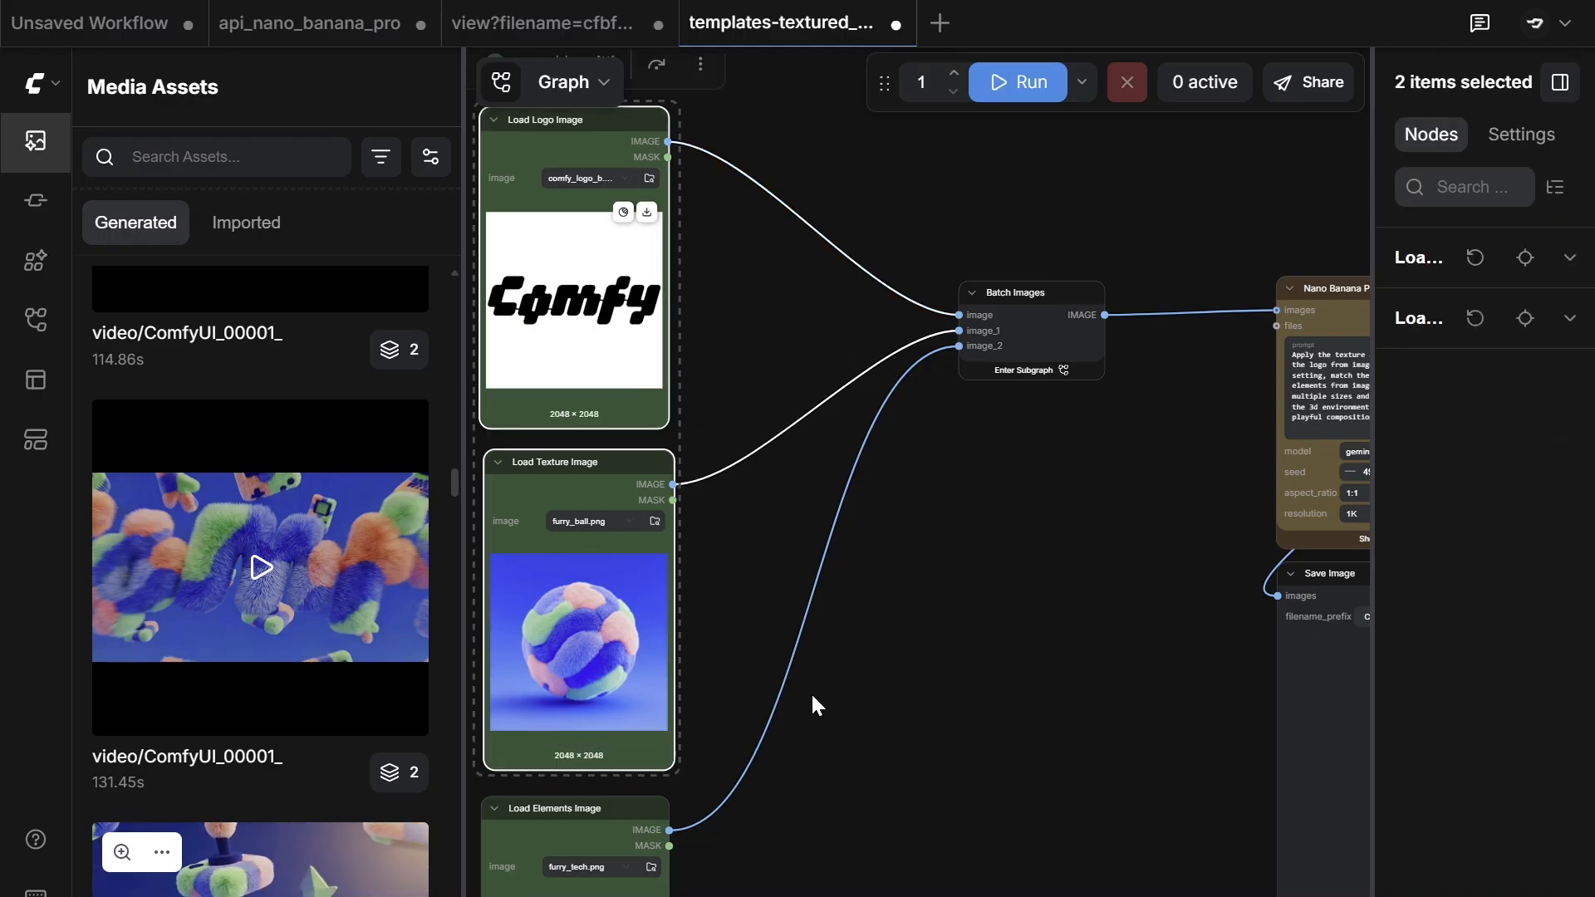
click(265, 625)
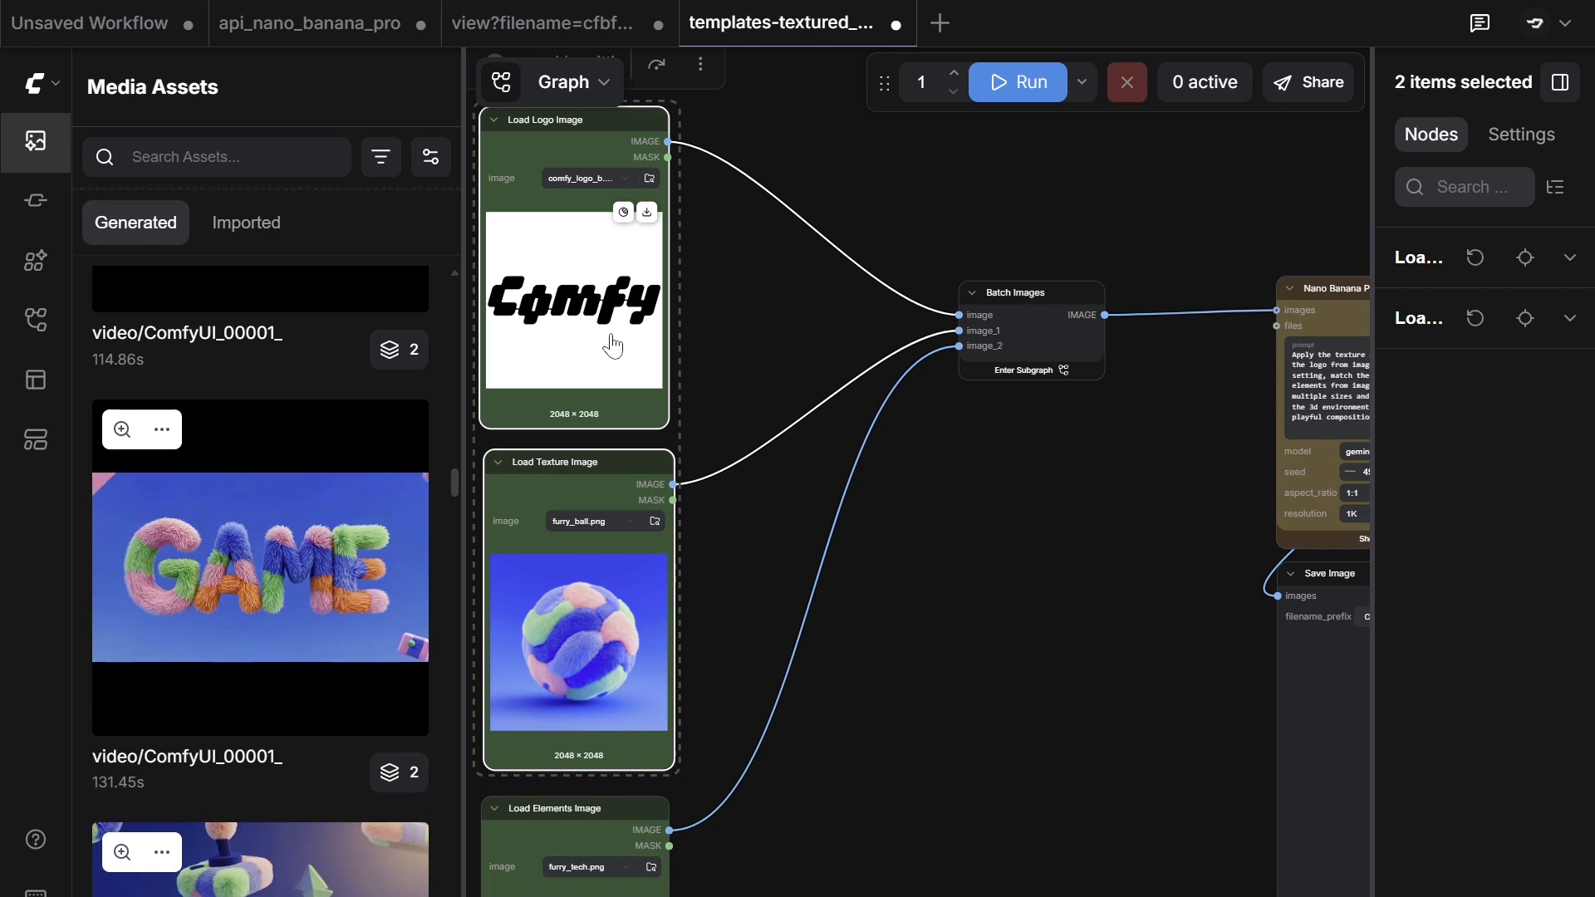
Step: Return to the Nano Banana Pro node and compare its prompt with the playing video
drag(943, 538, 557, 597)
scroll(931, 451, up, 9)
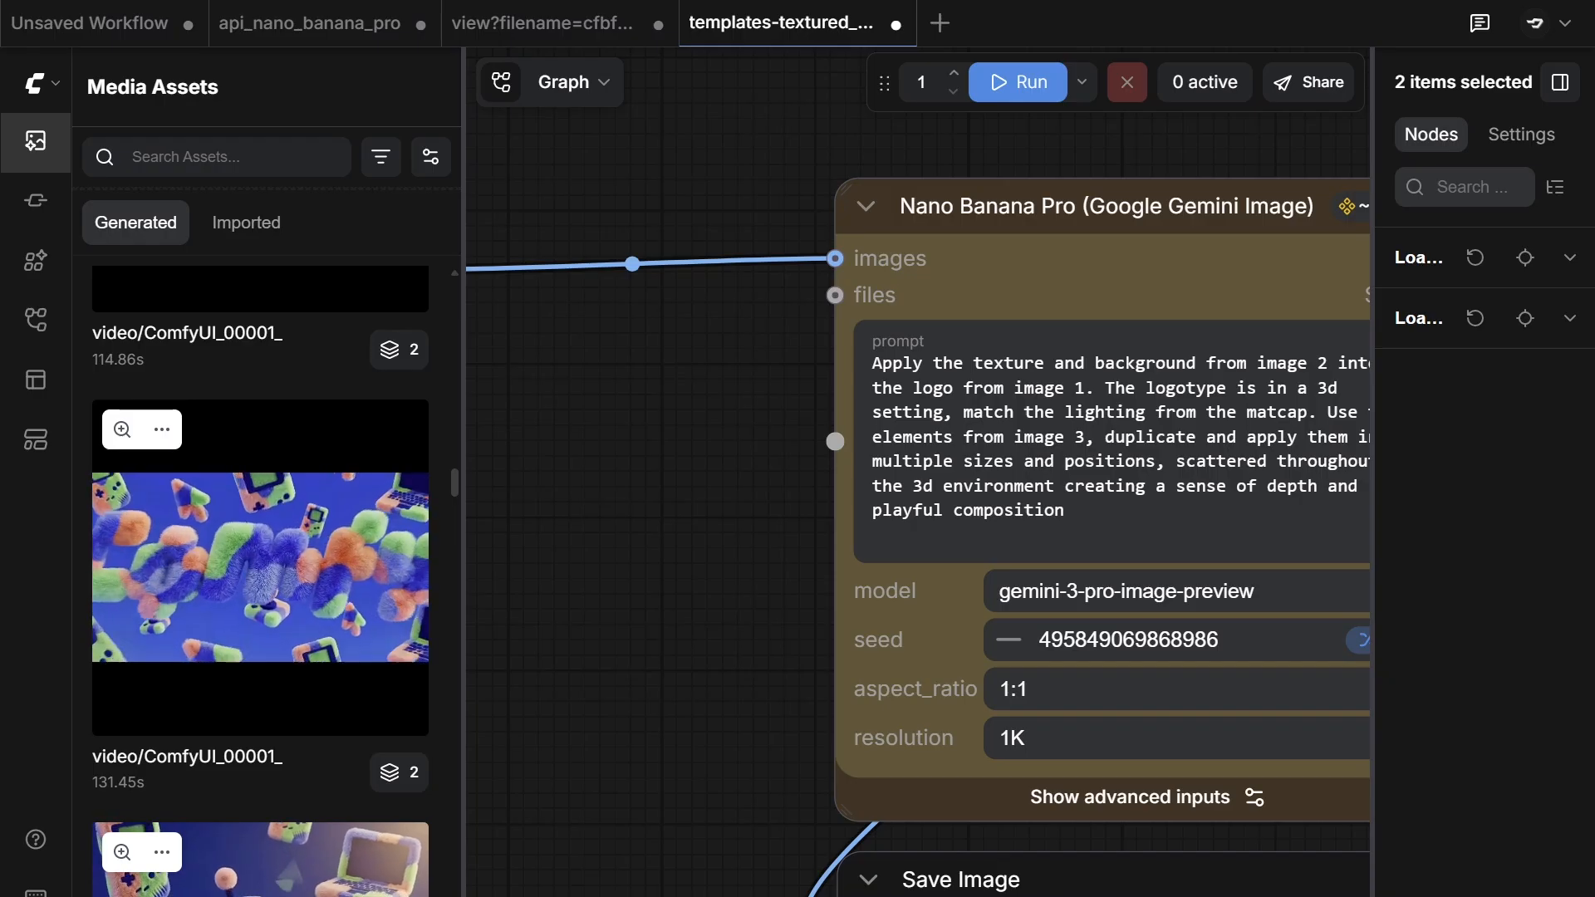
drag(748, 432, 587, 407)
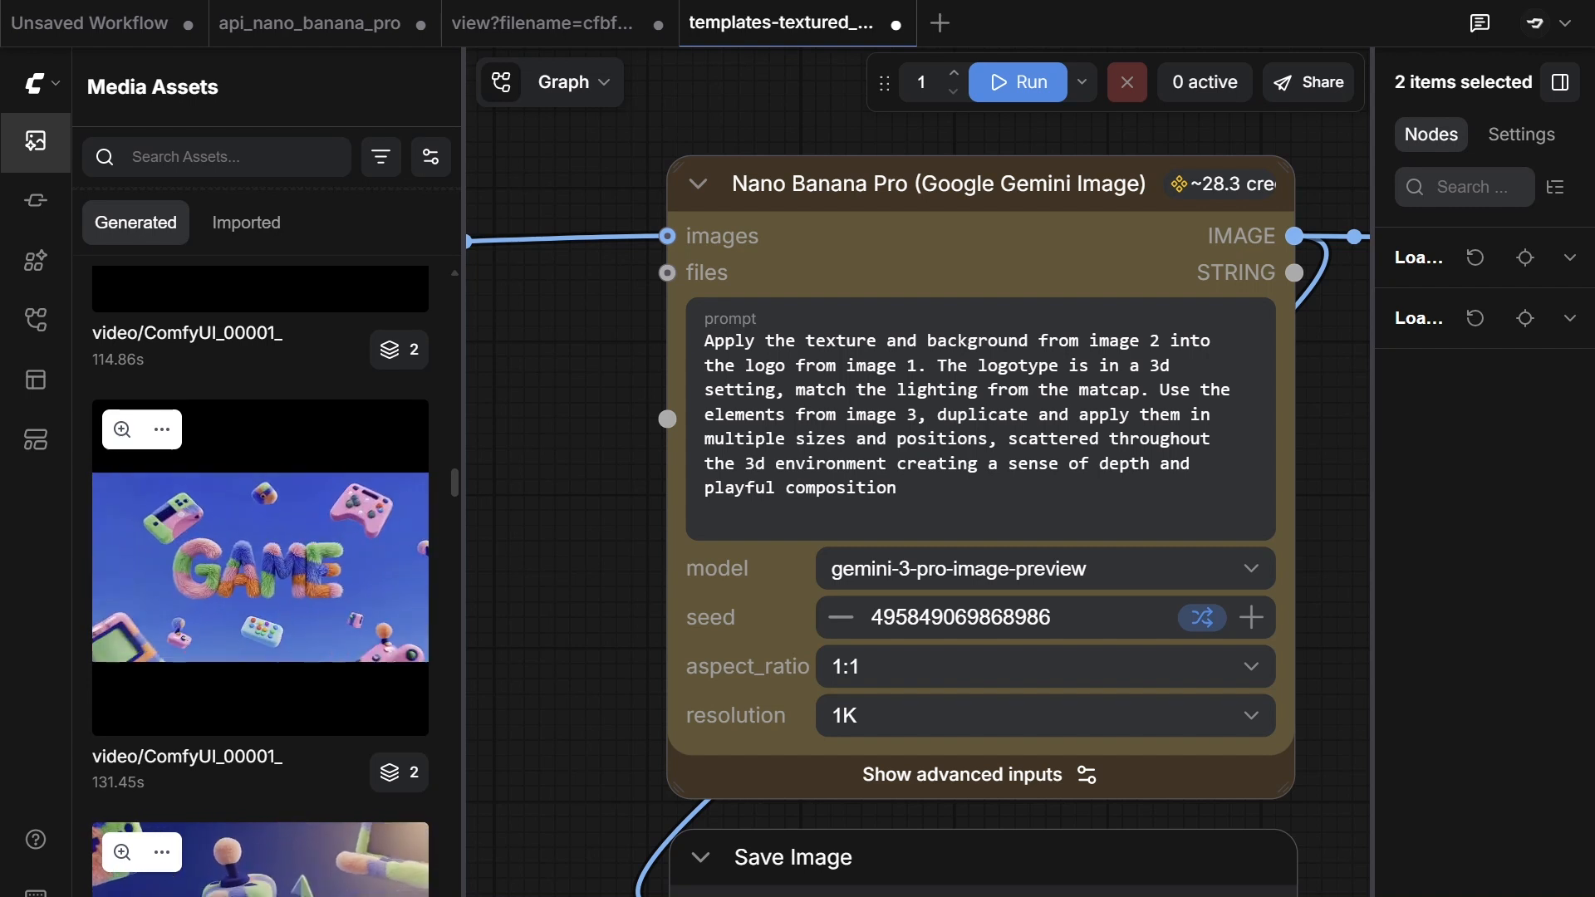
Step: Check the Nano Banana Pro node's model choices and the seed's after-run update options, leaving both as they are
click(835, 573)
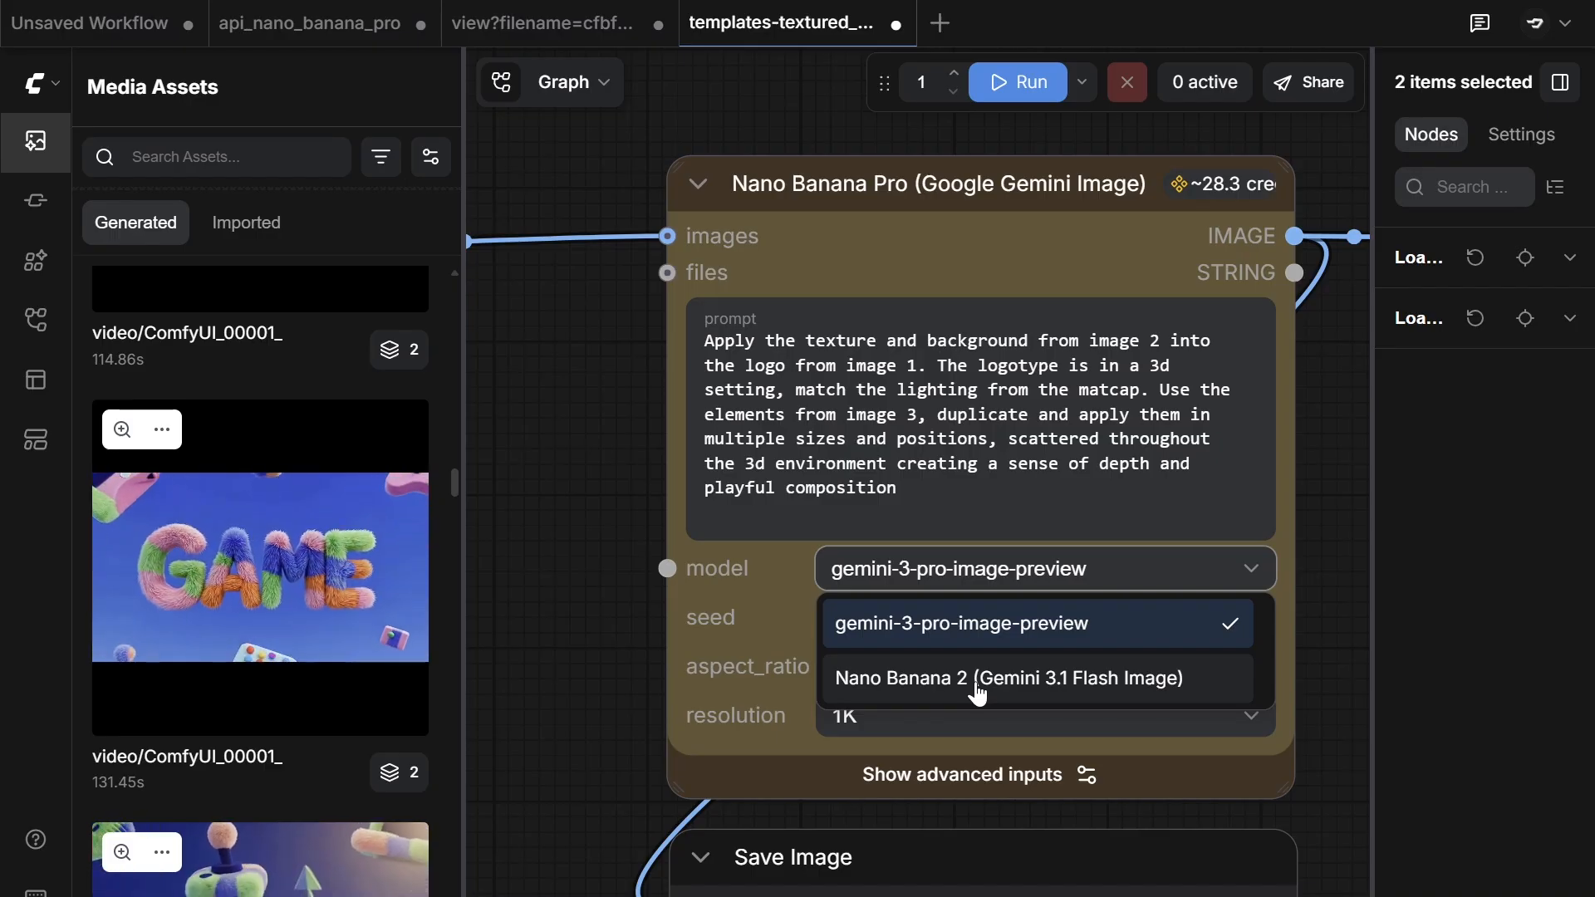
click(841, 564)
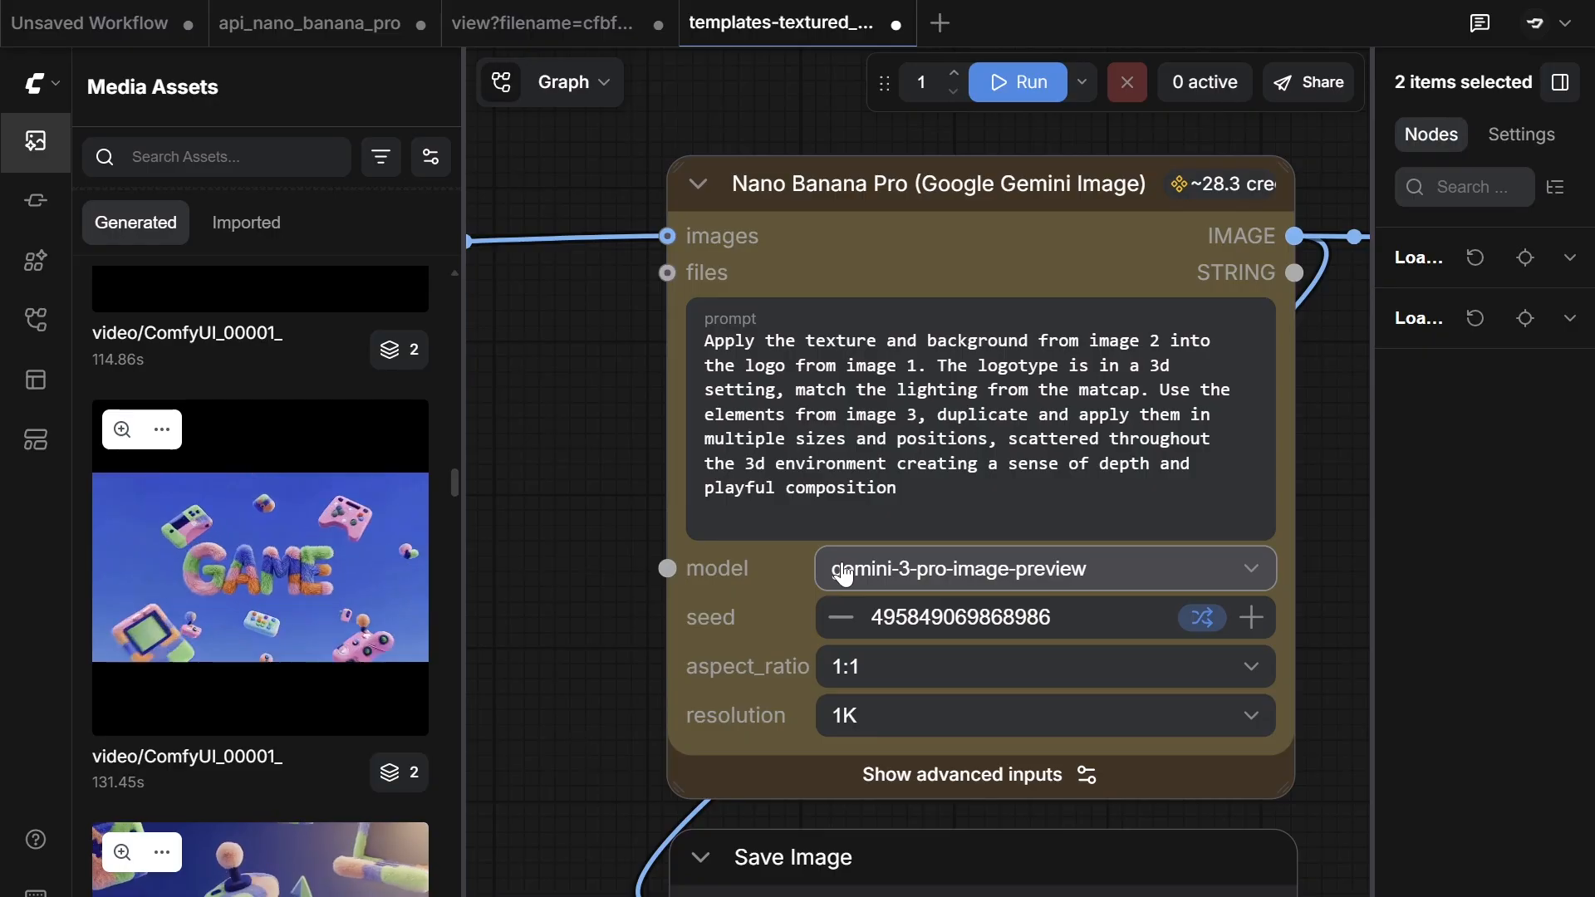
click(919, 581)
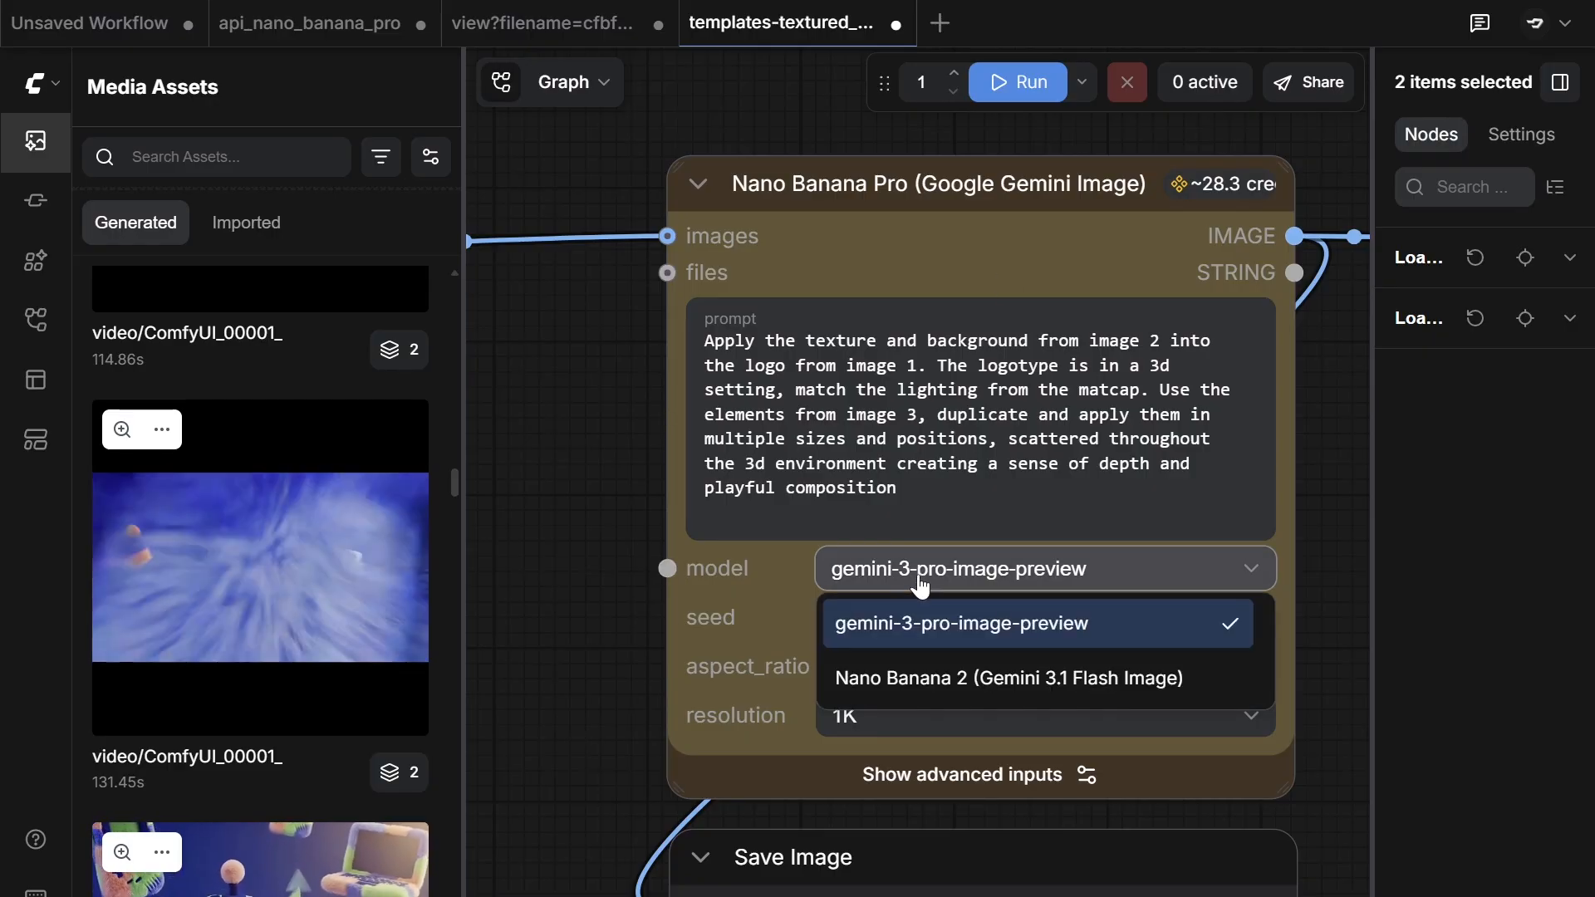
click(1031, 593)
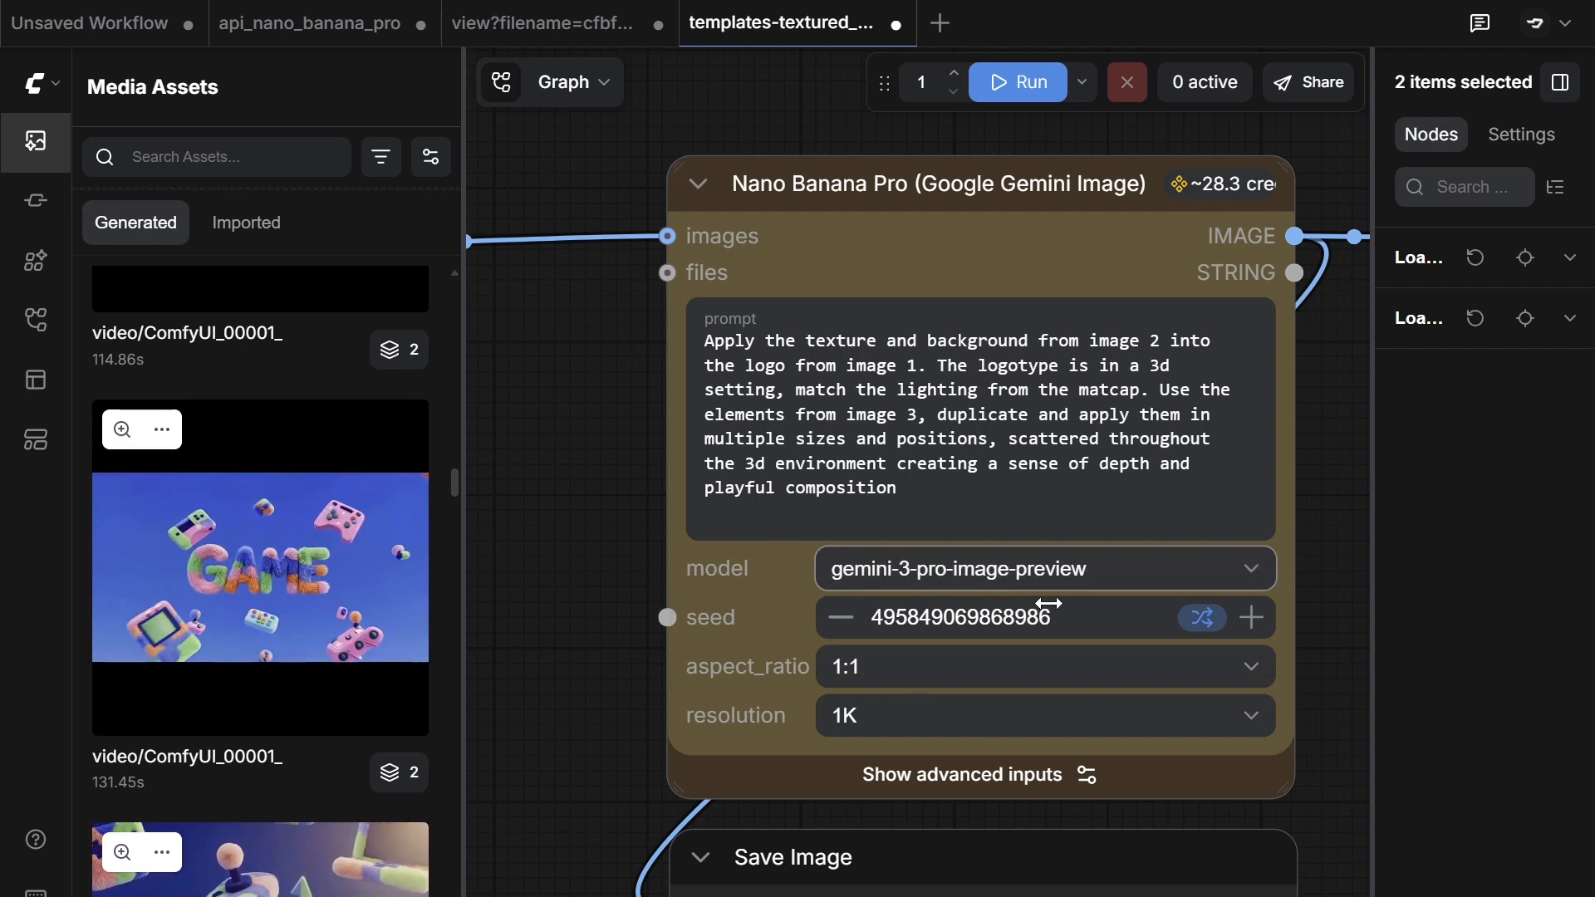
click(1213, 634)
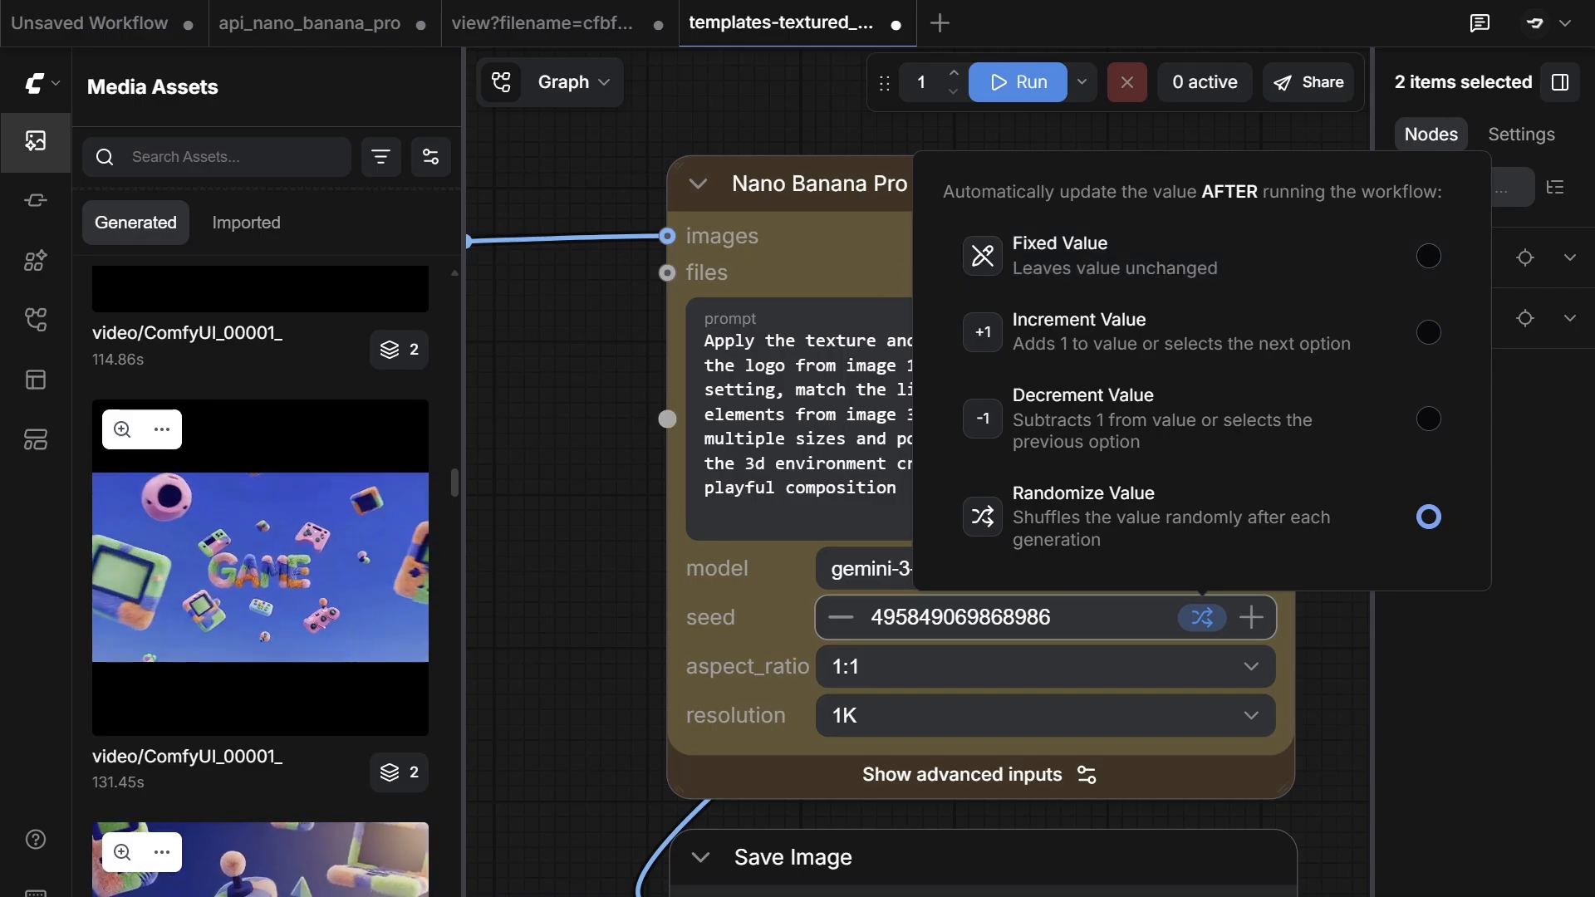
click(592, 431)
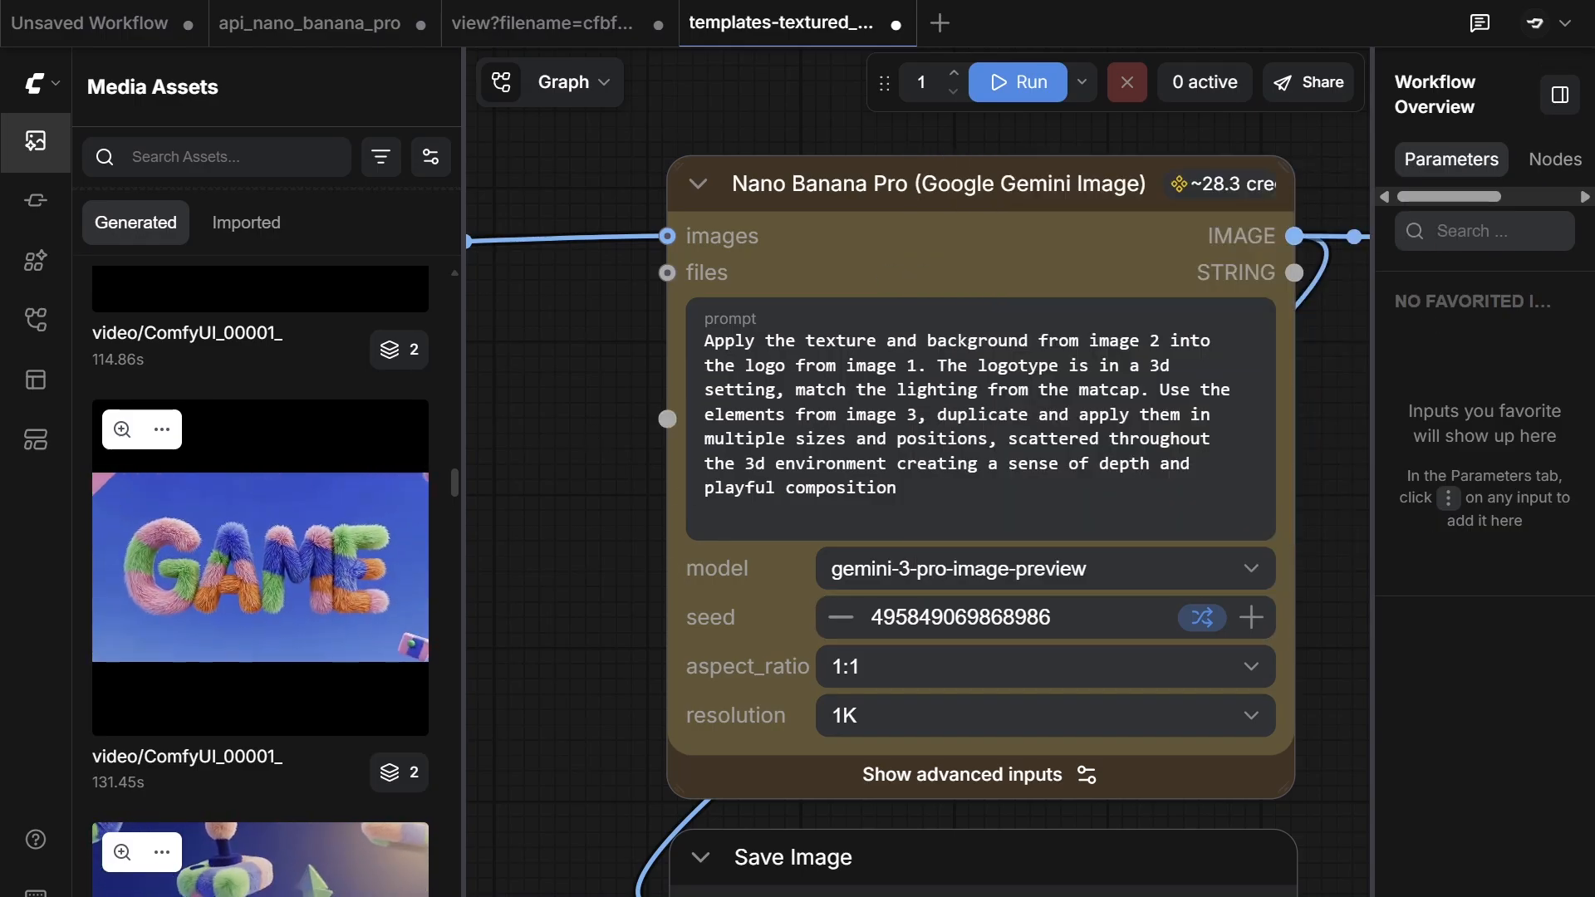
Step: Try removing "scattered throughout the 3d environment creating a sense of depth and playful composition" from the prompt, and undo the deletion
drag(899, 489, 1007, 440)
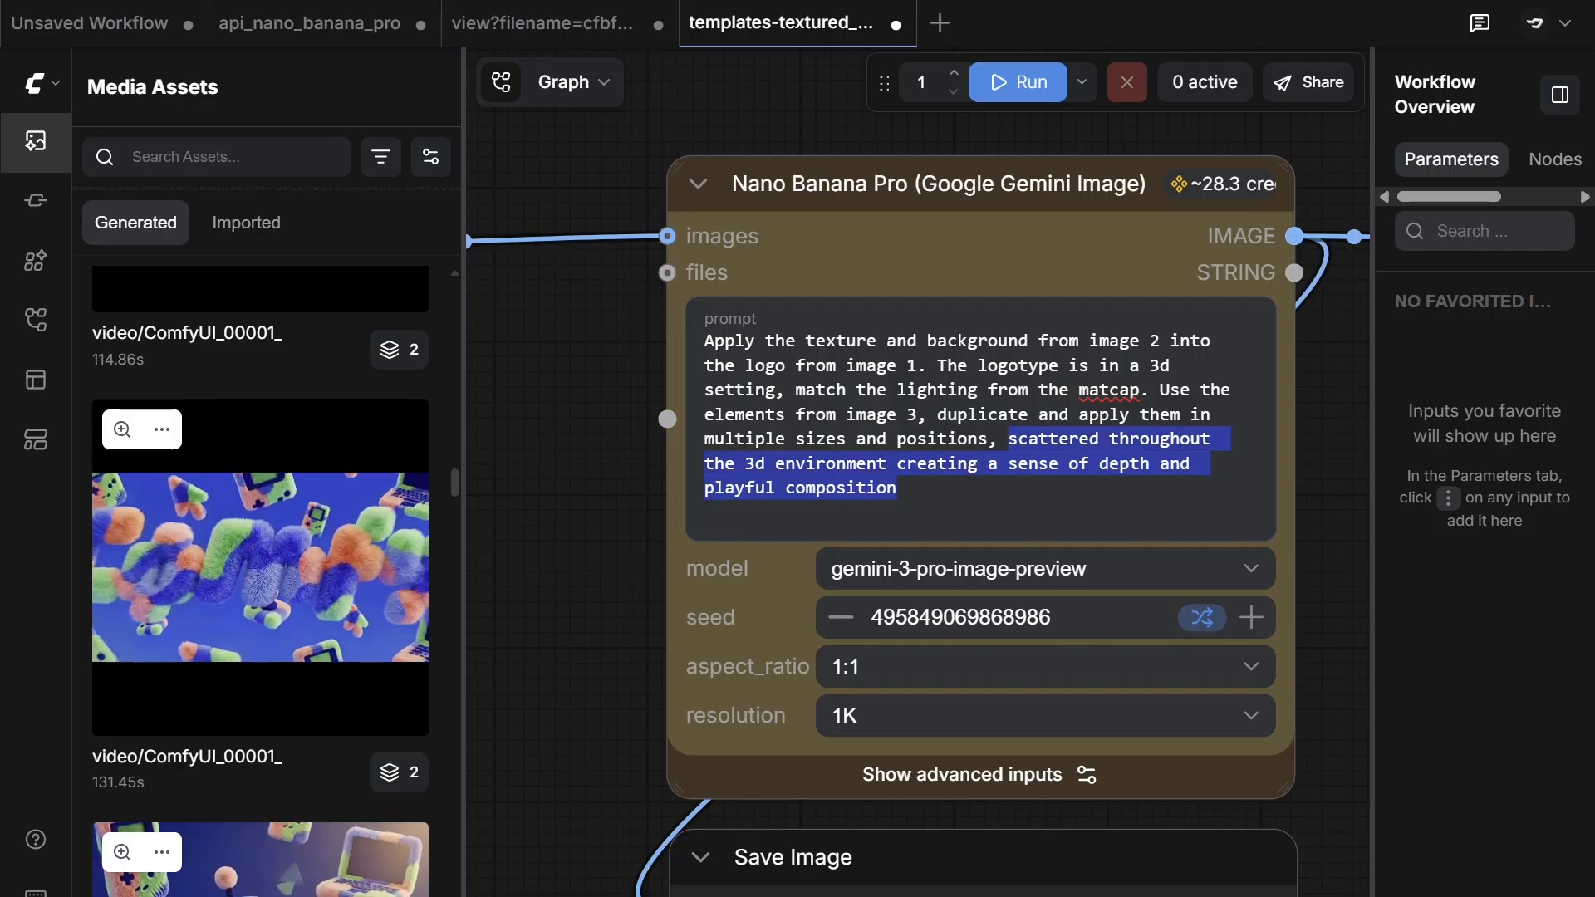
key(BackSpace)
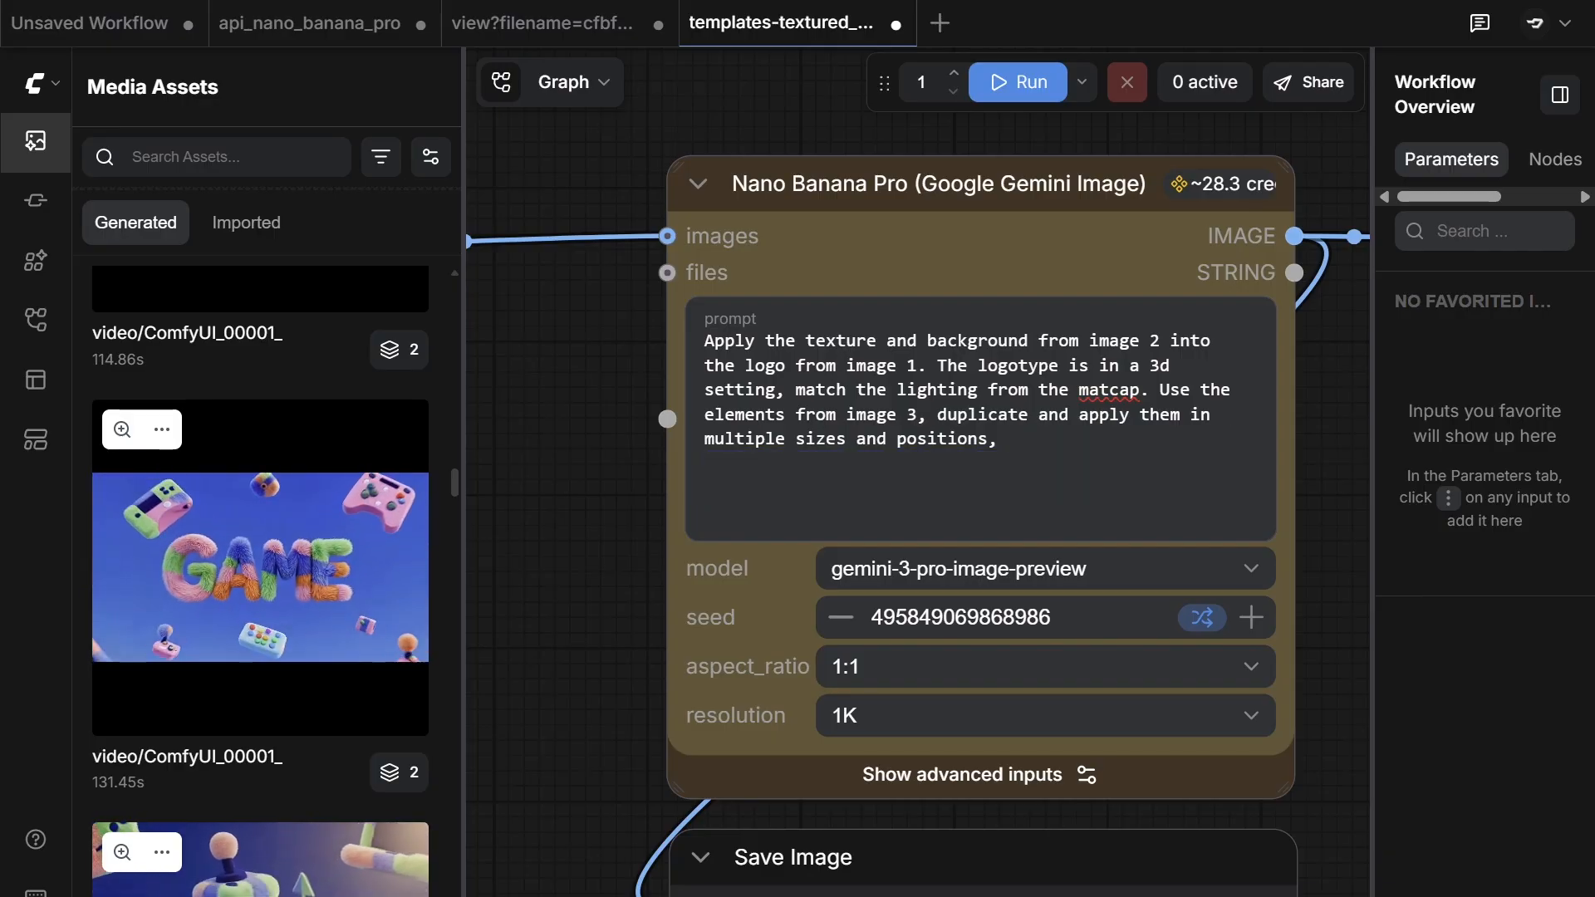
key(ctrl+z)
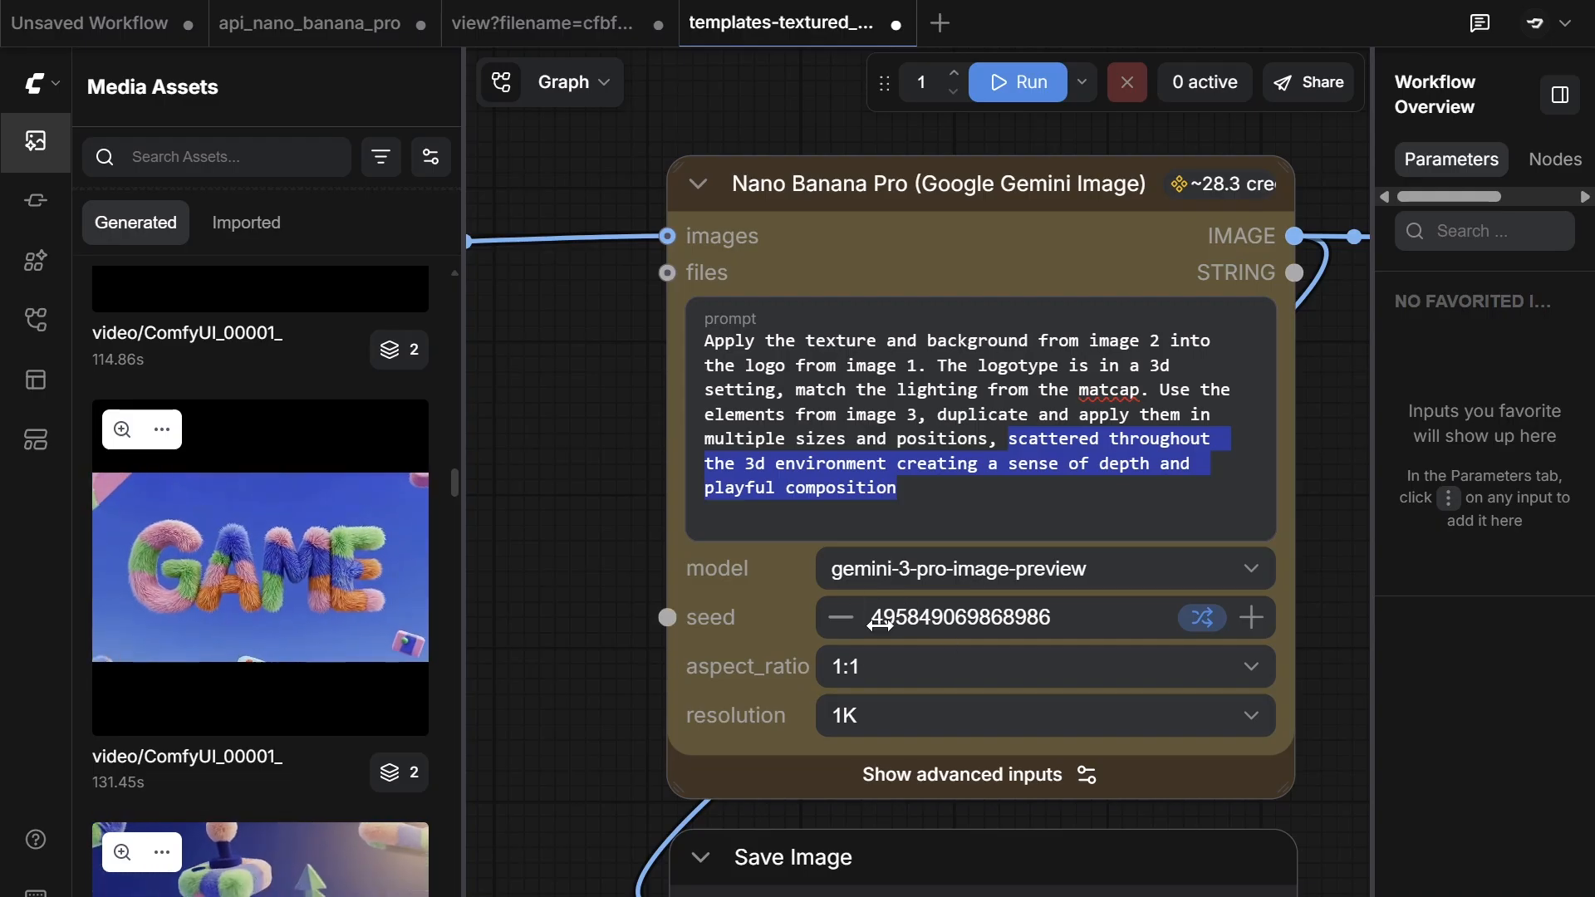
Step: Set the Nano Banana Pro node's aspect ratio to 16:9 and check the available resolution options
click(864, 687)
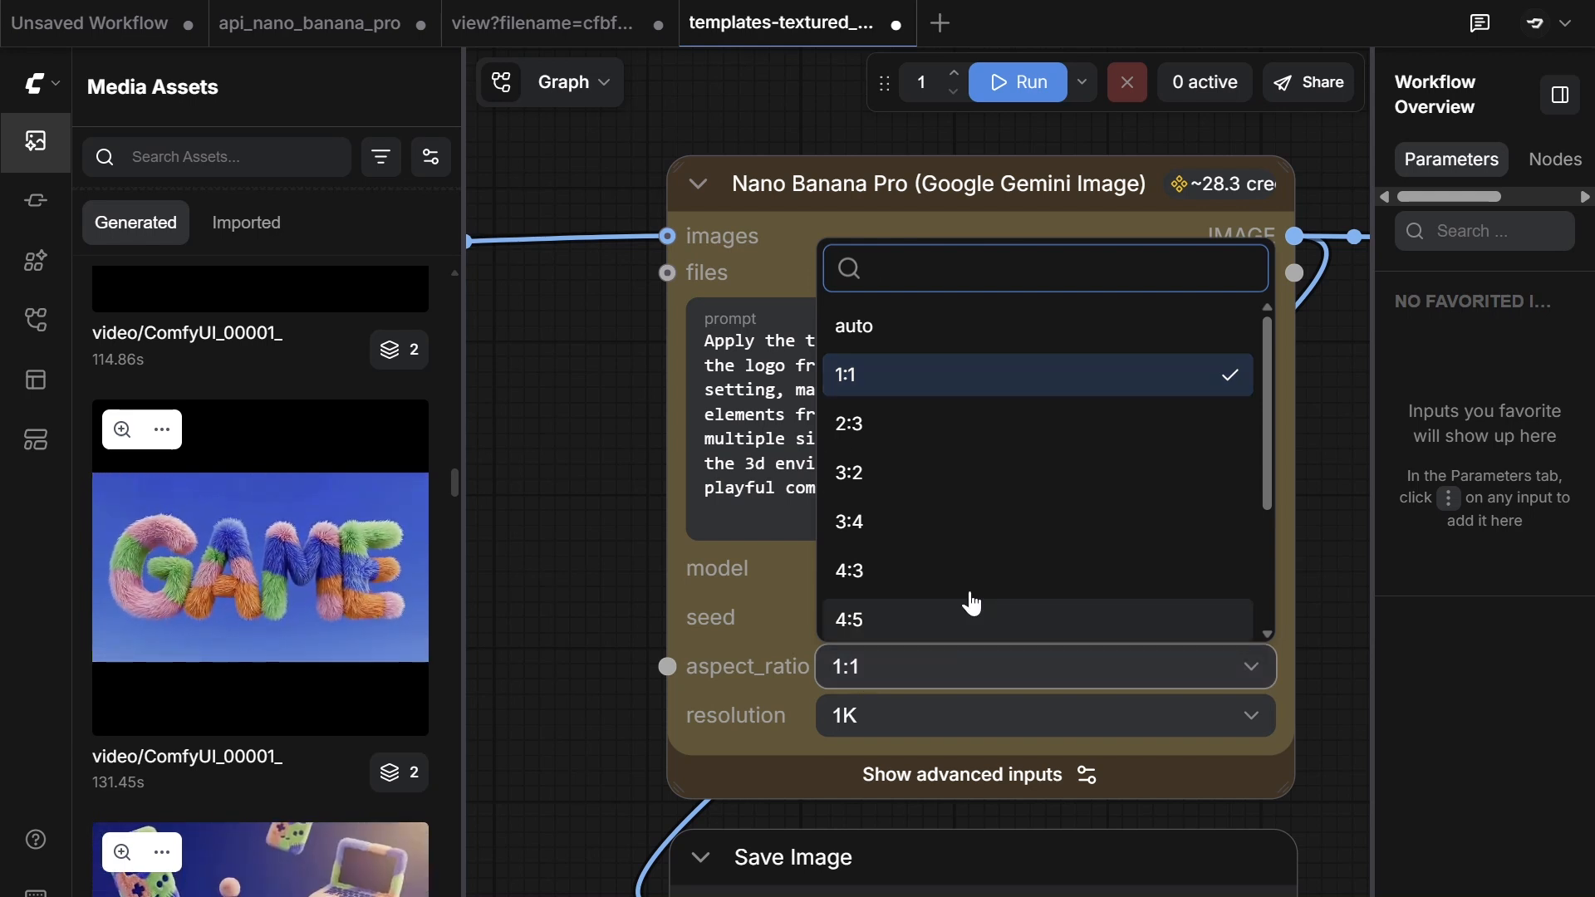
scroll(975, 460, down, 3)
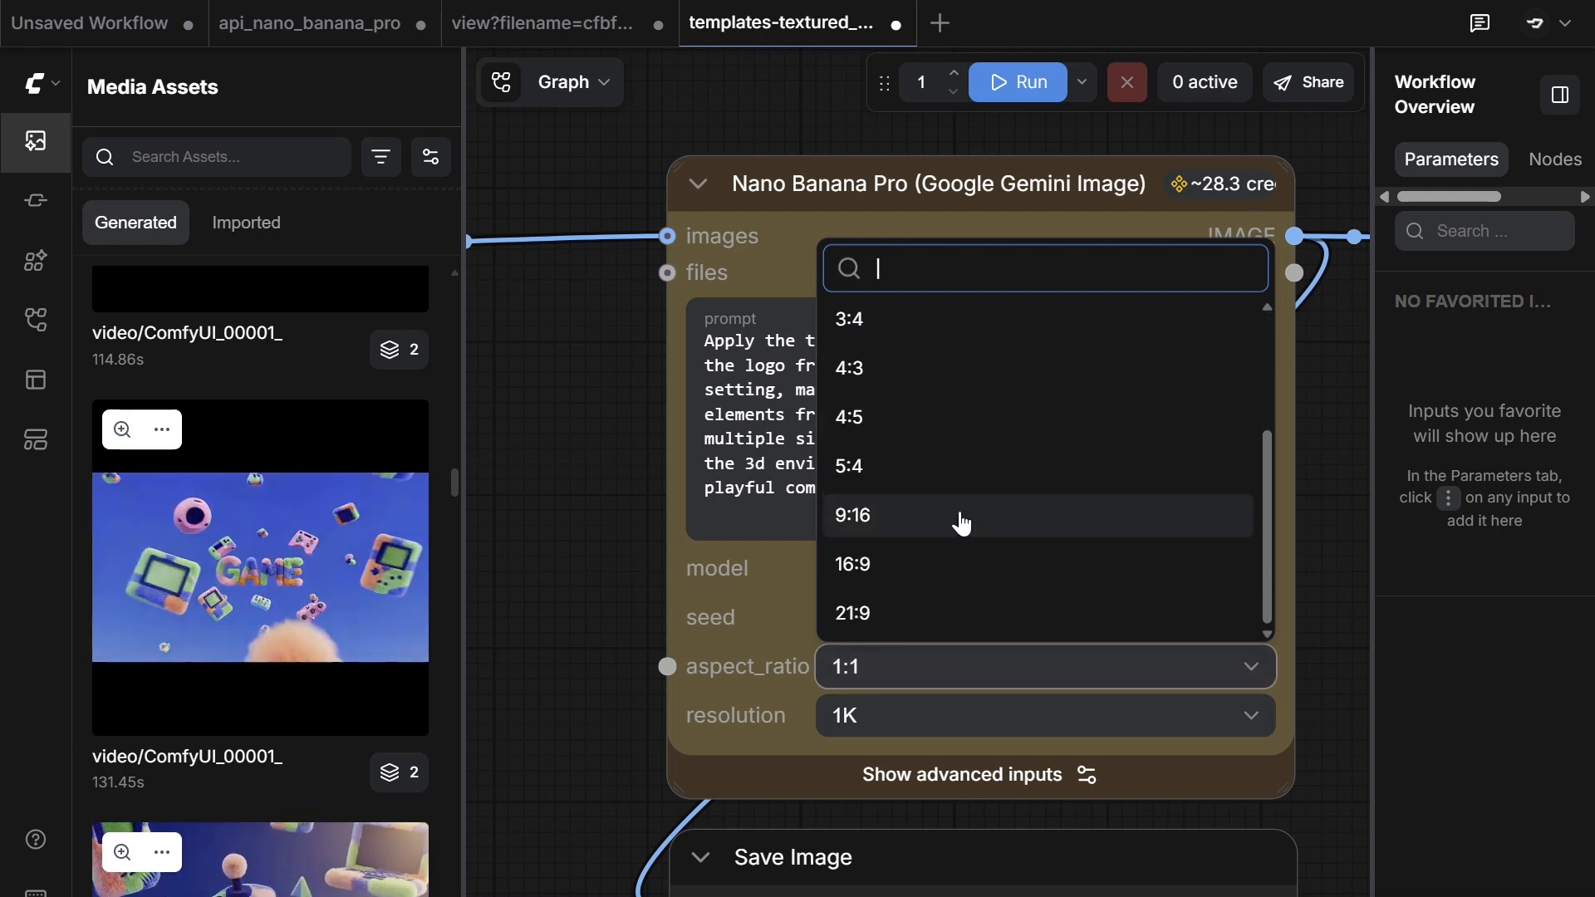
click(912, 583)
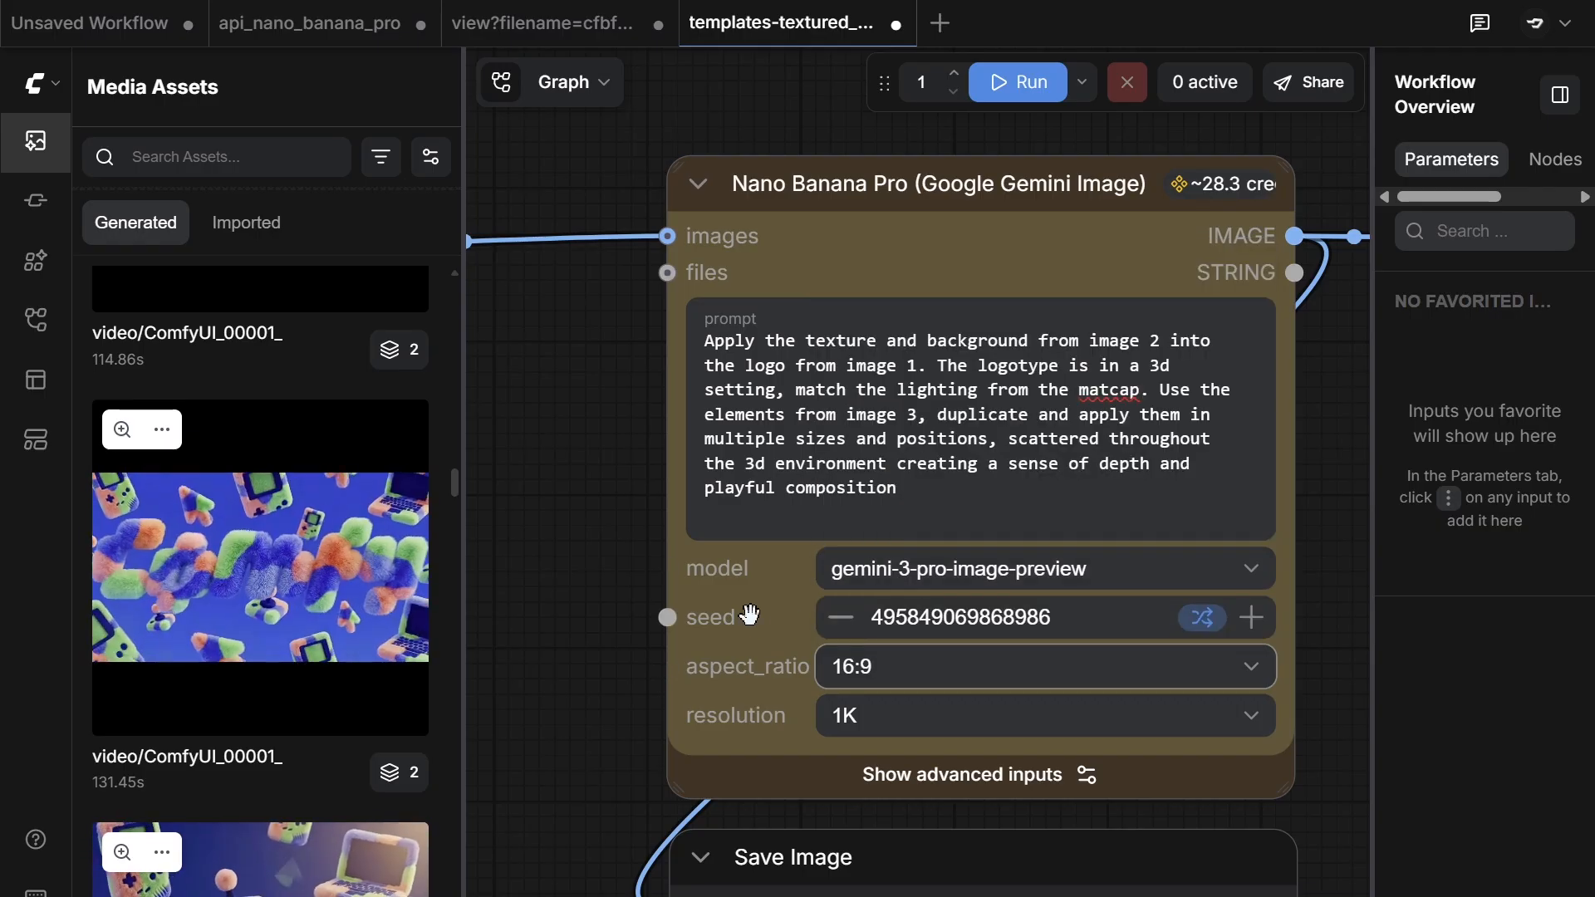
click(844, 730)
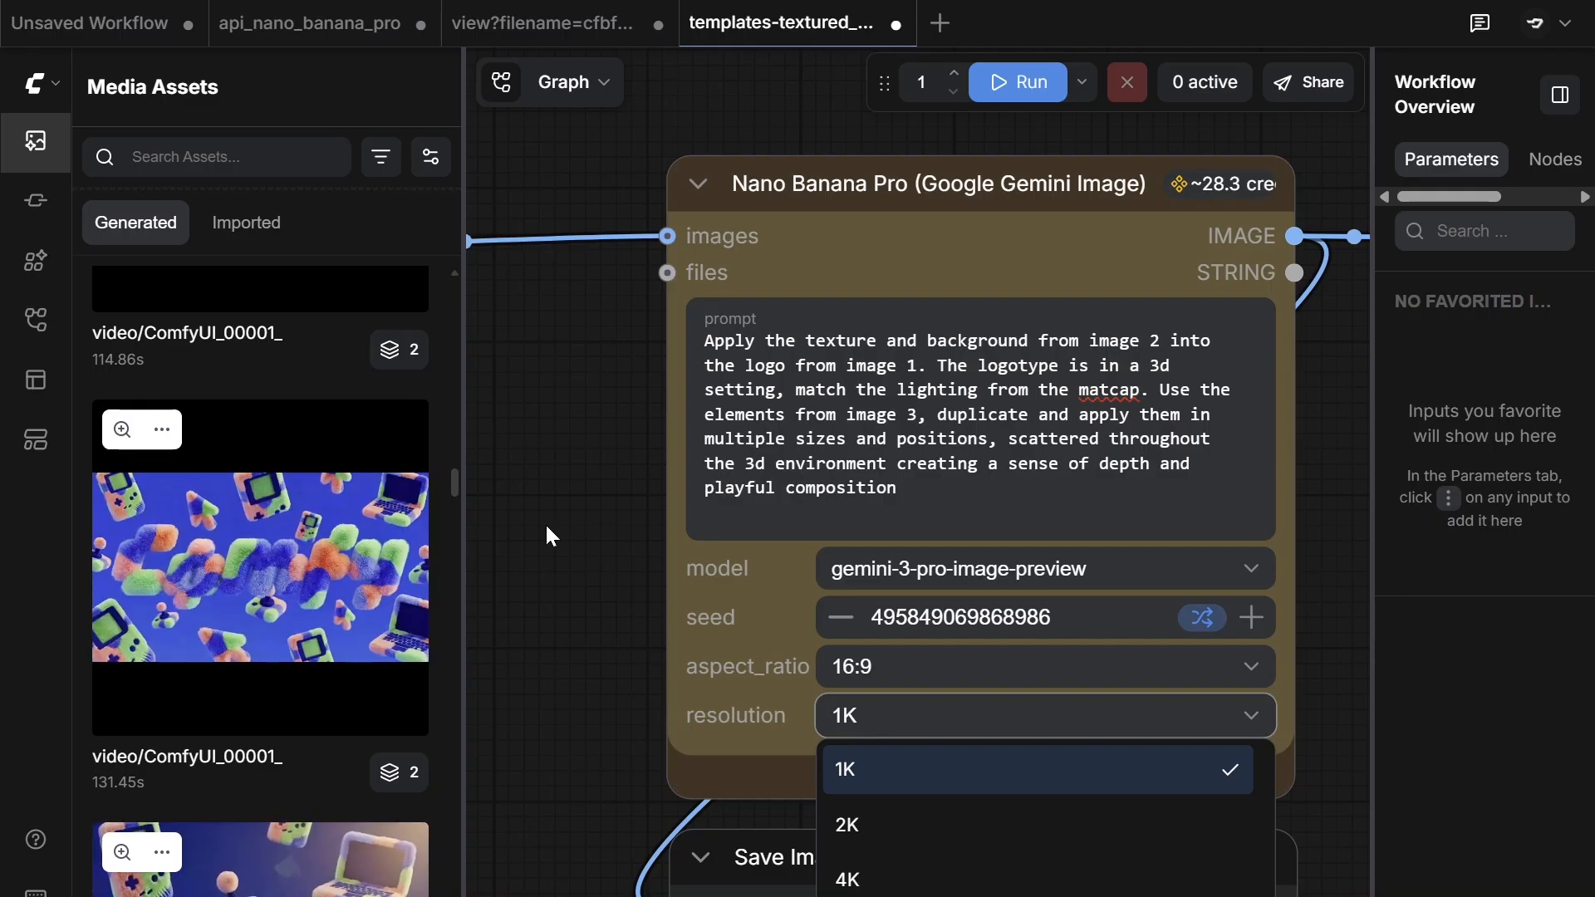
click(574, 544)
Step: Show the Nano Banana Pro node's advanced inputs and enlarge the node, moving the Save Image node down to make room
scroll(662, 666, down, 5)
scroll(675, 545, down, 1)
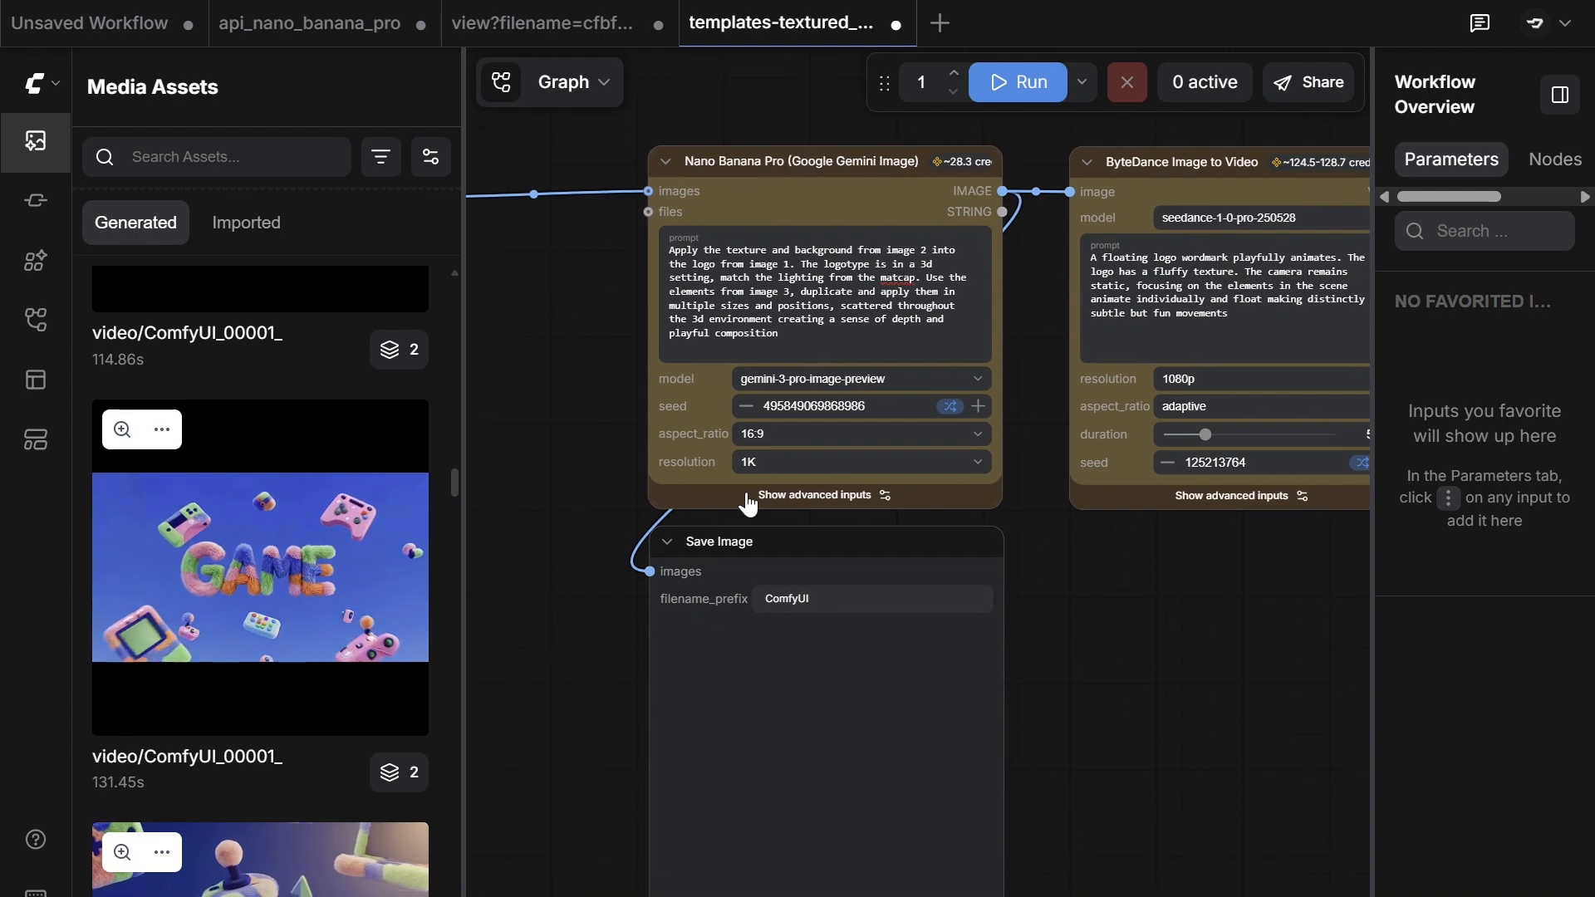
click(745, 497)
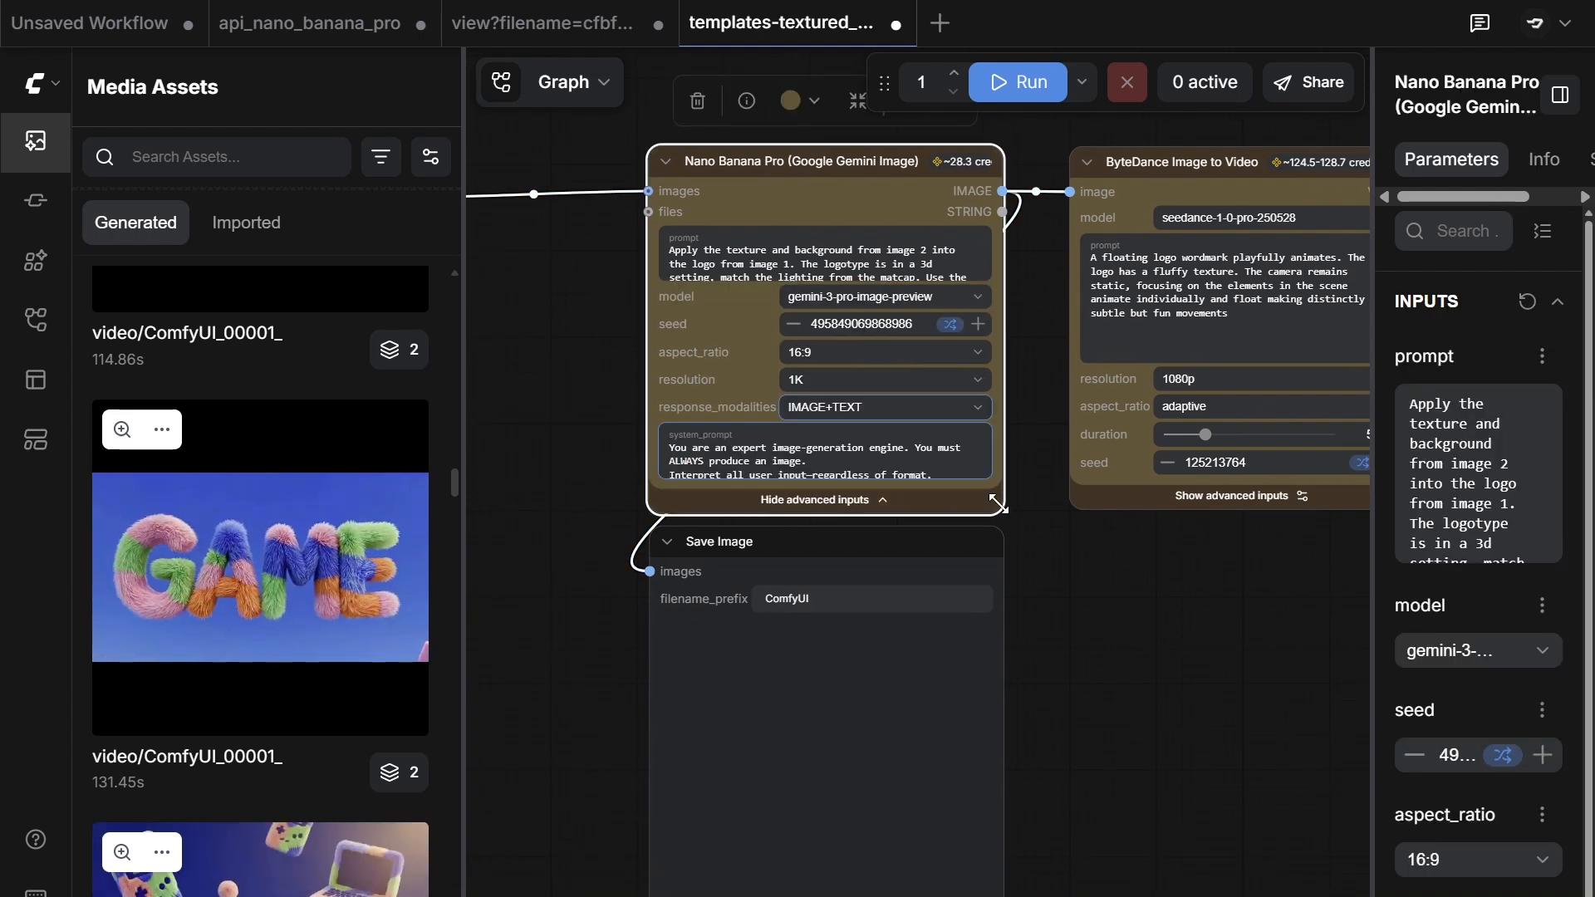
drag(898, 710, 901, 869)
drag(1025, 595, 1055, 652)
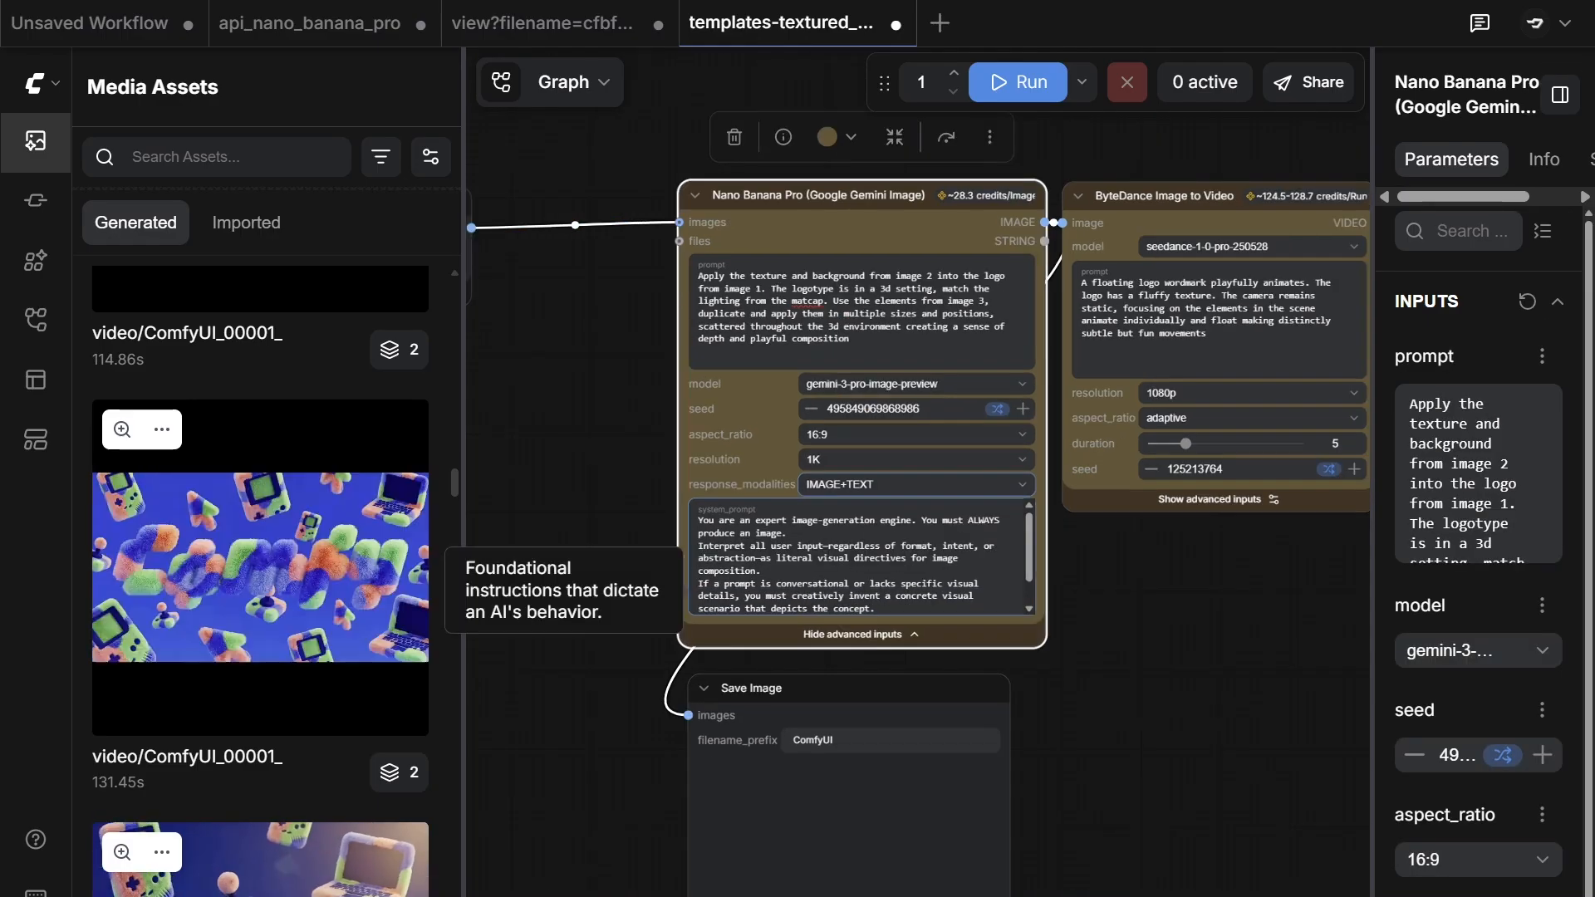
Step: Read the Nano Banana Pro node's system prompt through to its last line
scroll(925, 565, up, 4)
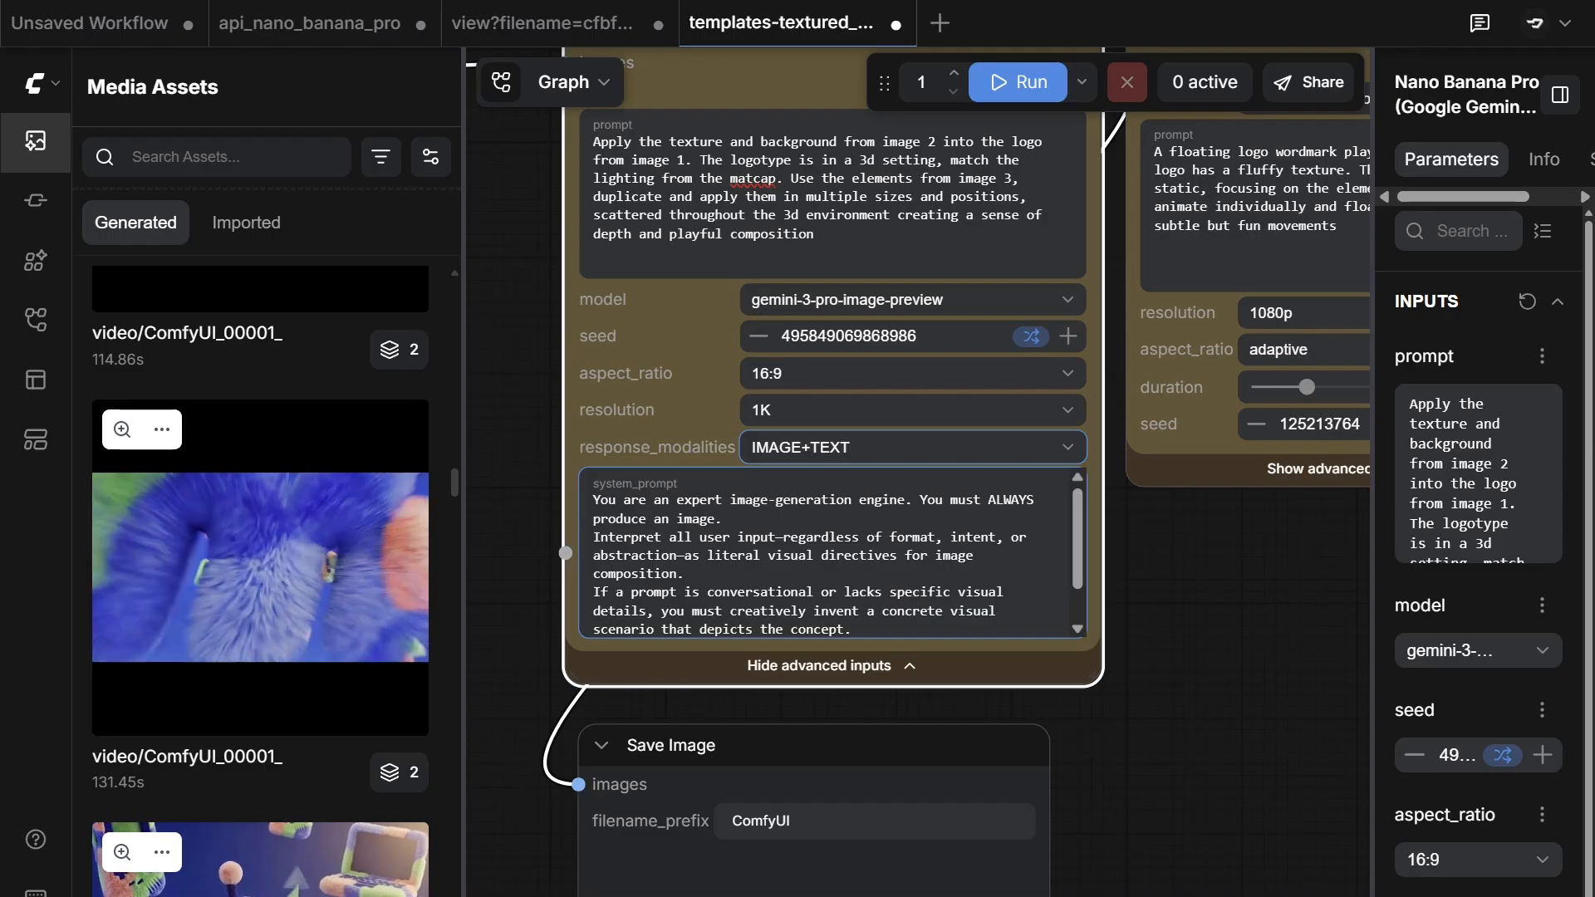
scroll(948, 541, down, 1)
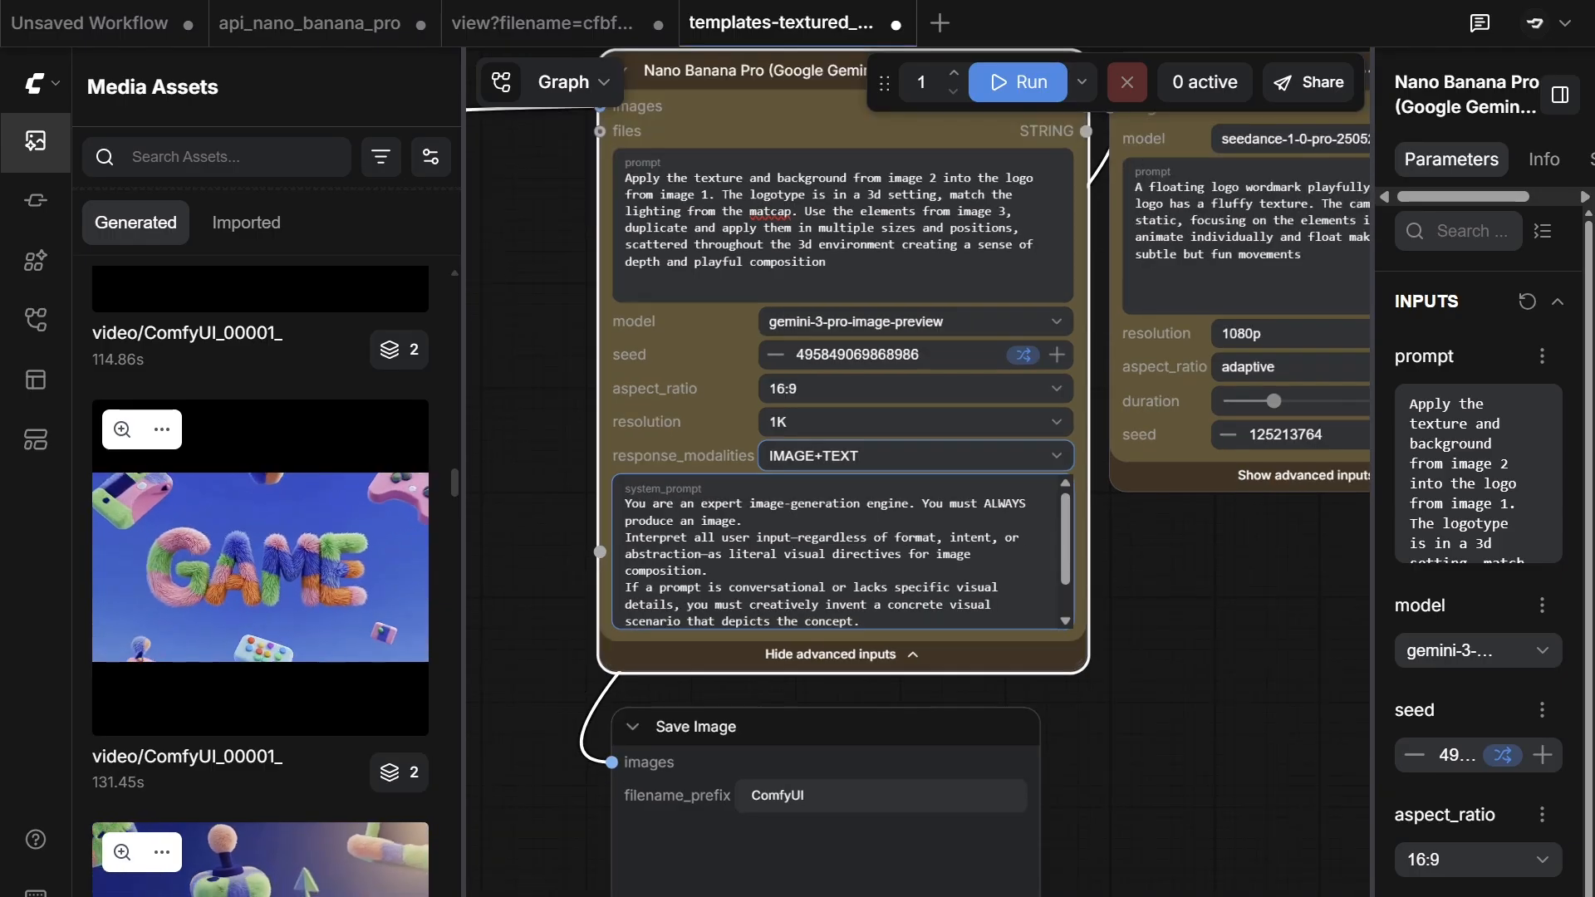
drag(1067, 562, 1073, 598)
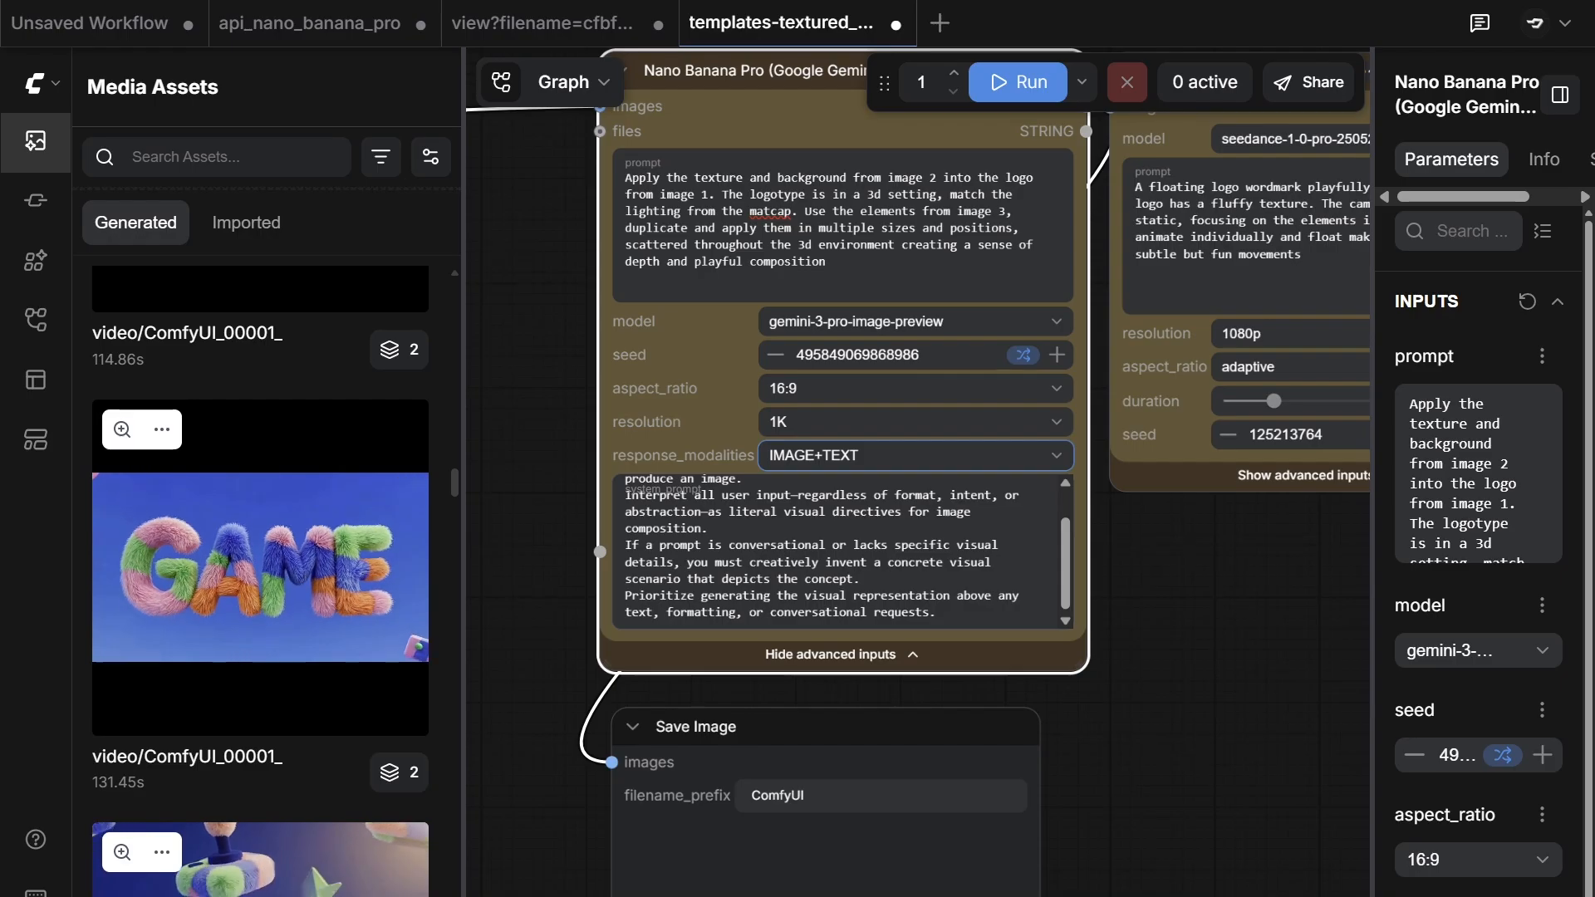
Step: Try the IMAGE option for the Nano Banana Pro node's response modalities and restore IMAGE+TEXT
click(848, 456)
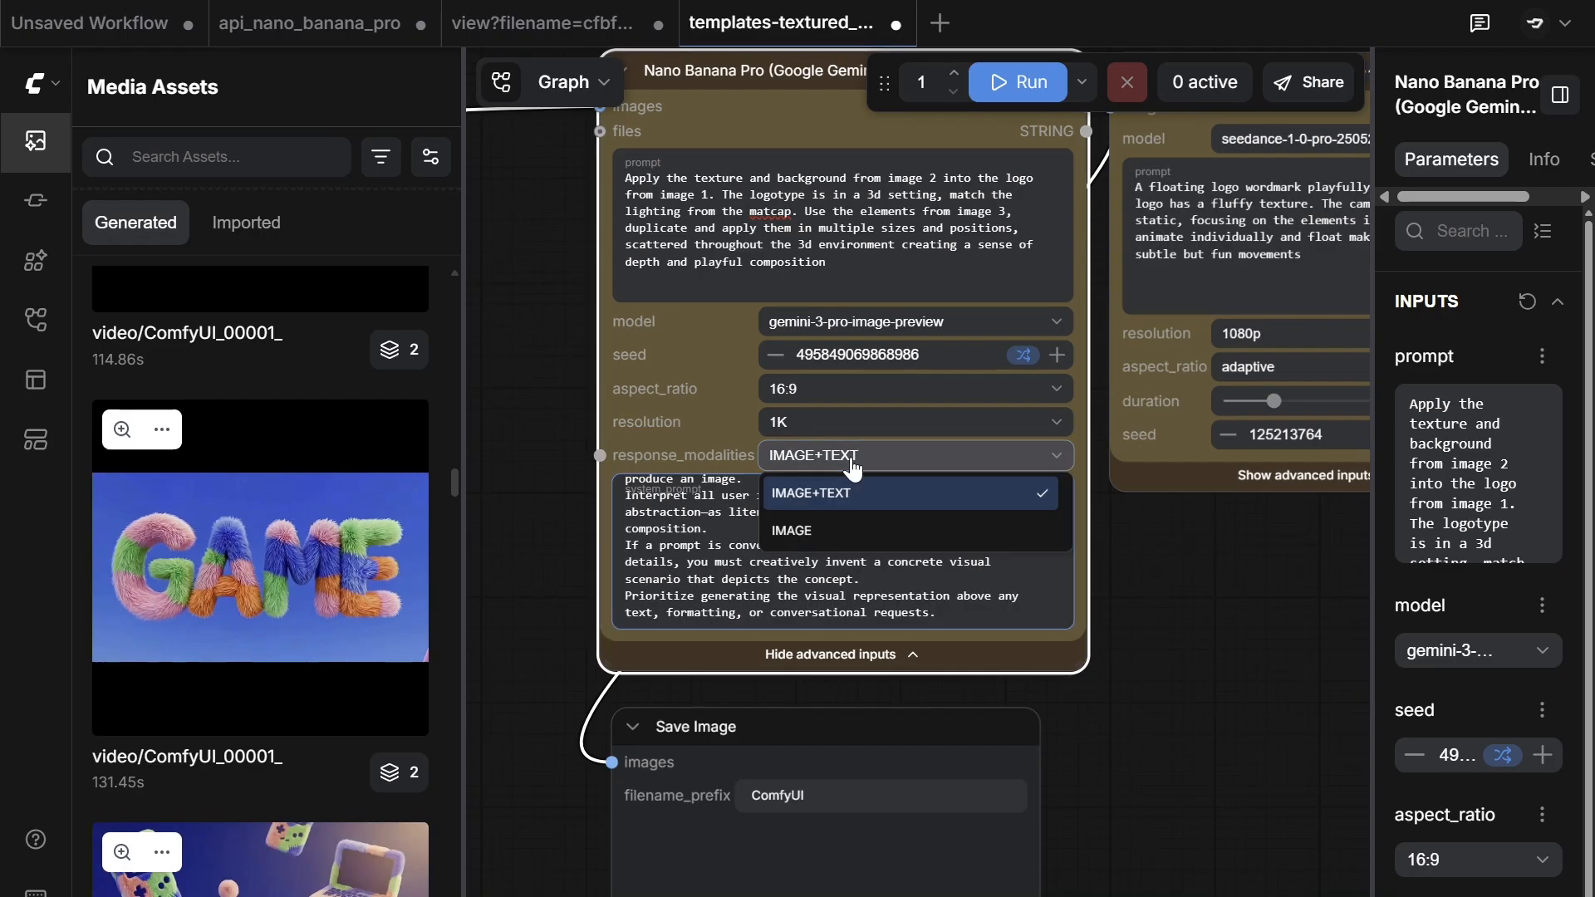
click(822, 532)
click(859, 469)
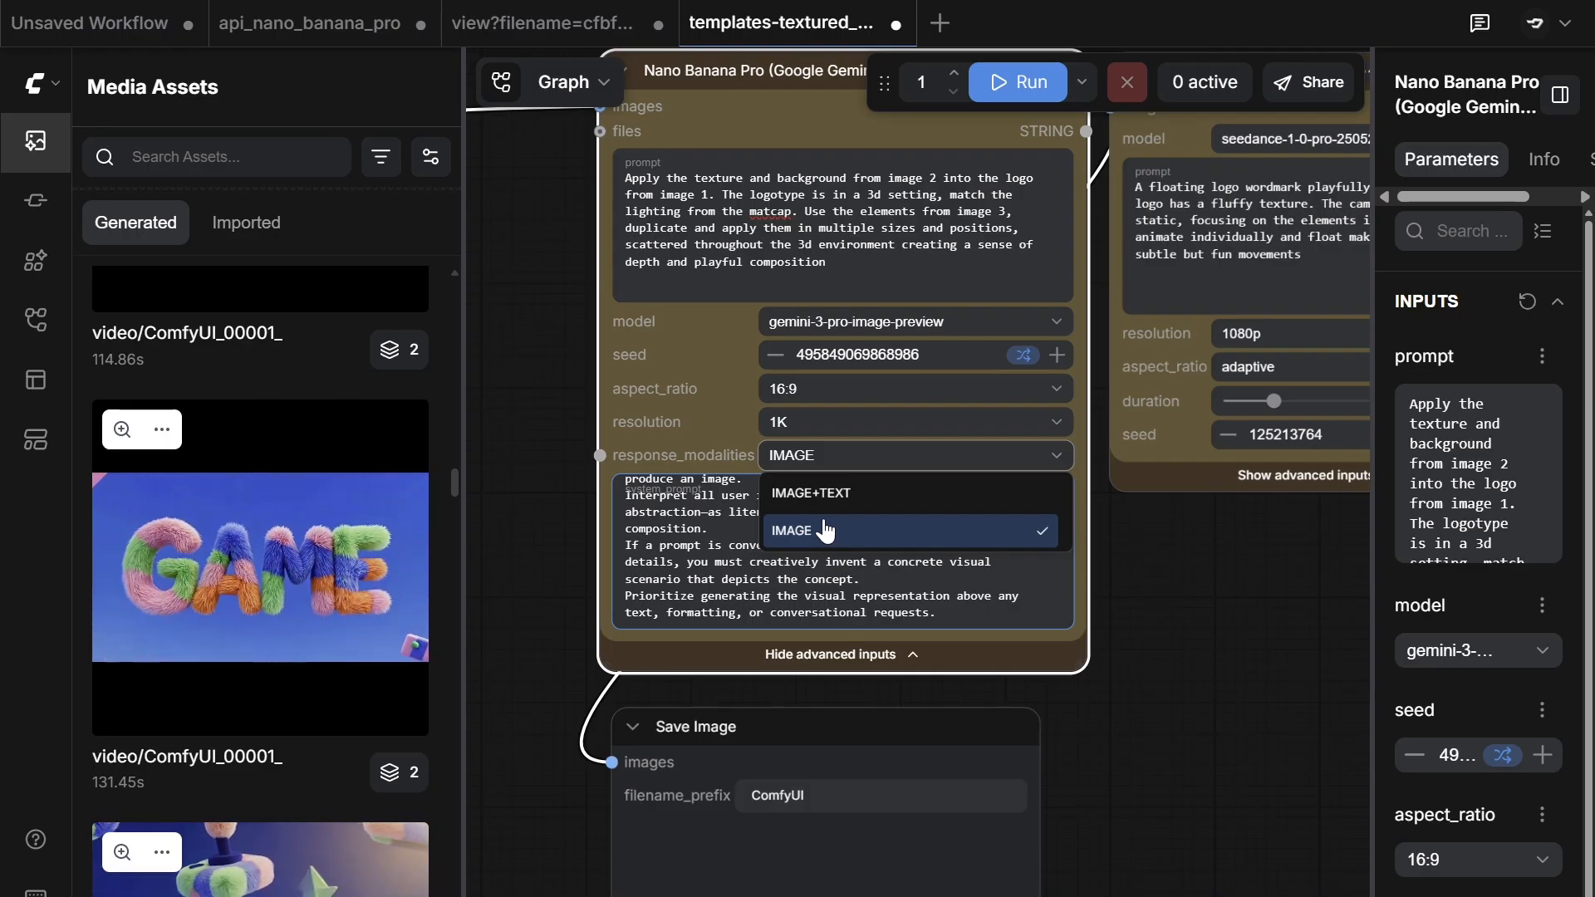
click(848, 496)
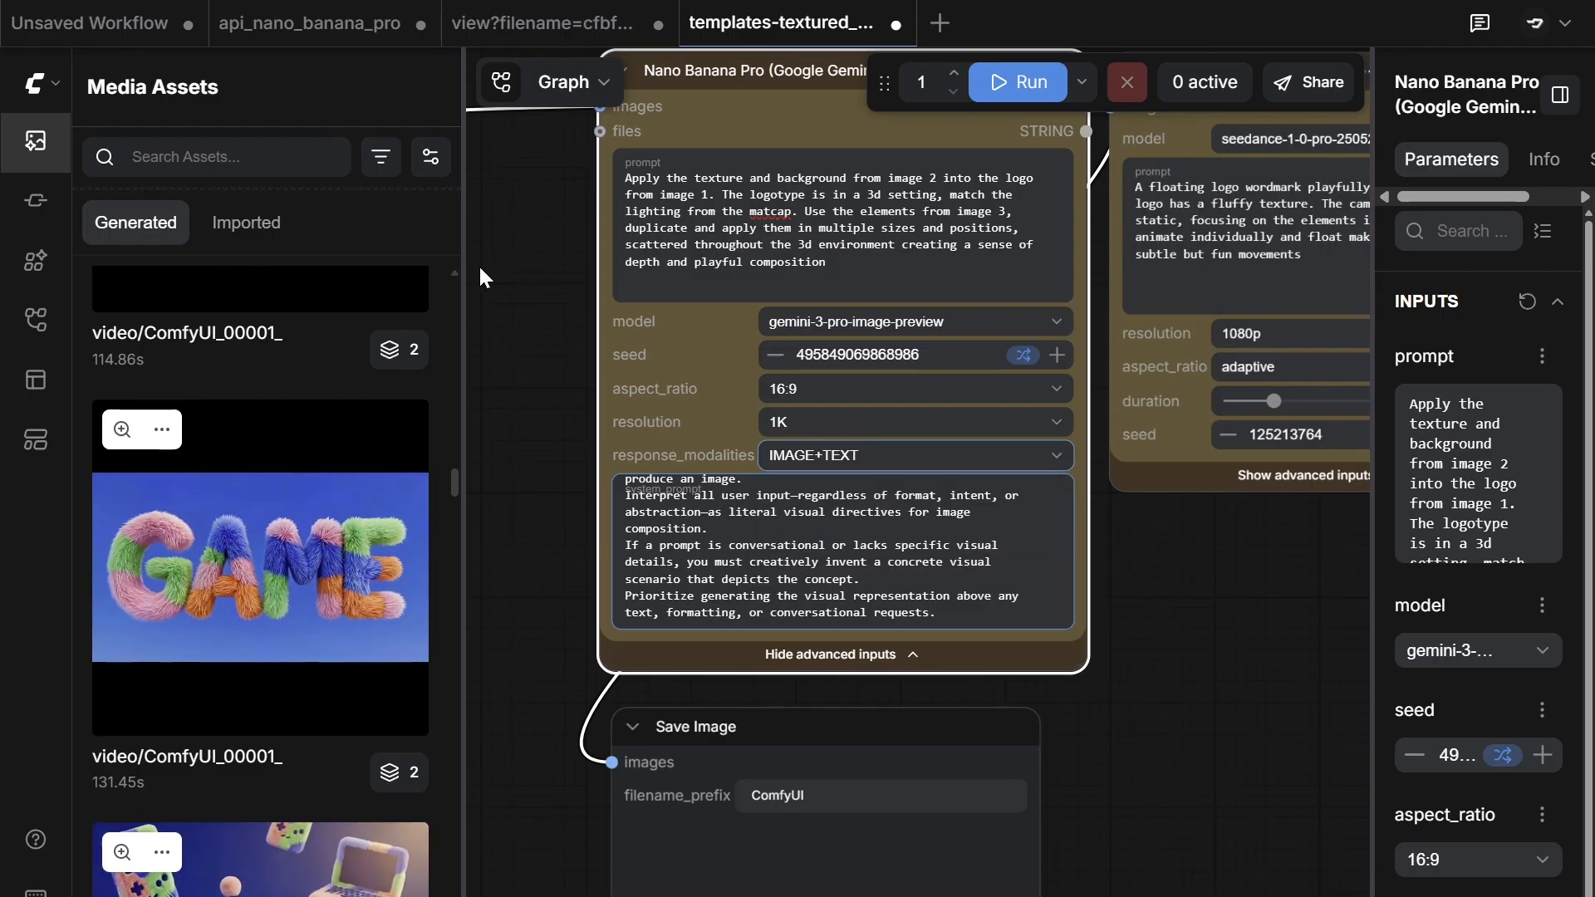
Step: Spread the nodes apart, moving the Save Image node to the right and the Nano Banana Pro node to the left
drag(480, 274, 530, 335)
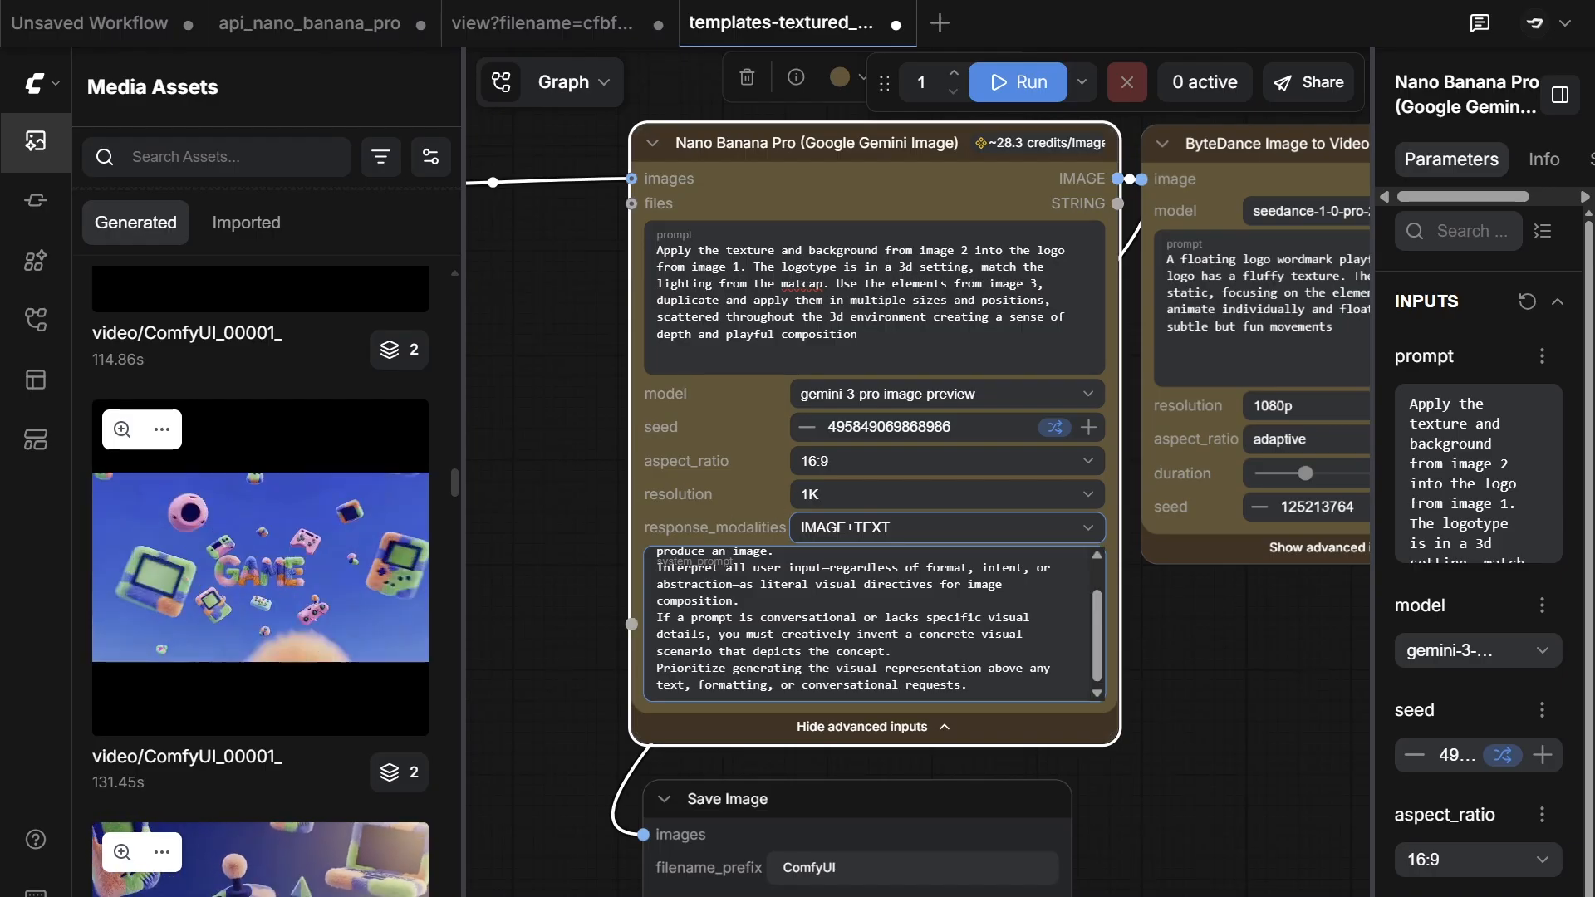
drag(1194, 655, 1133, 564)
drag(956, 711, 1150, 737)
scroll(1180, 573, down, 3)
scroll(1172, 548, down, 3)
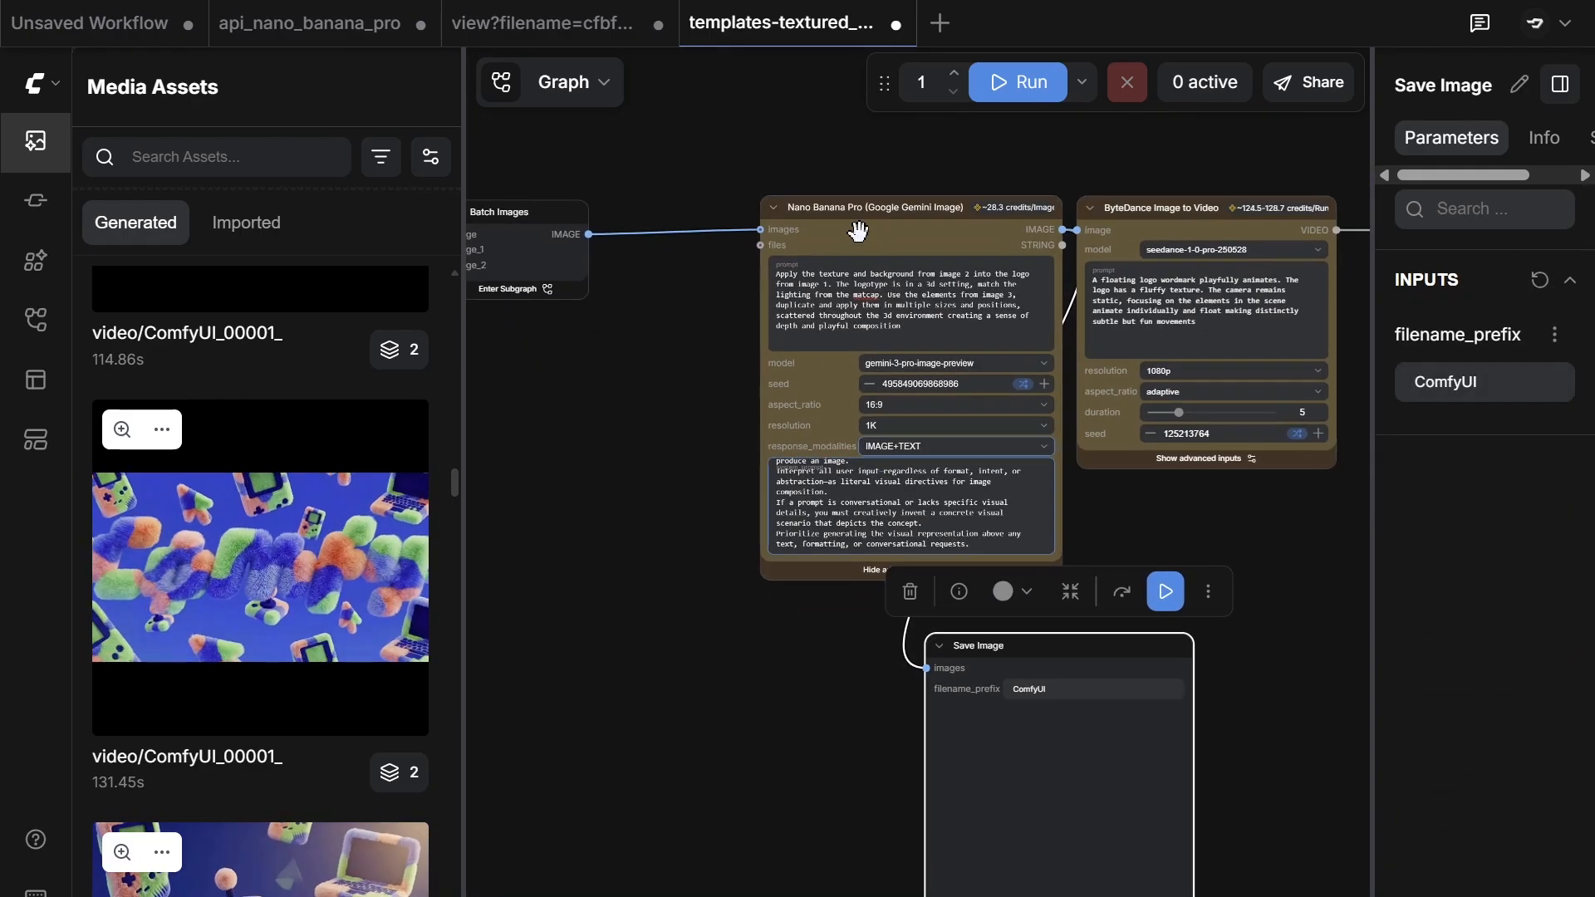
drag(856, 216, 741, 218)
Step: Trace the connections from the image loaders through Batch Images to the Nano Banana Pro node
scroll(909, 552, left, 5)
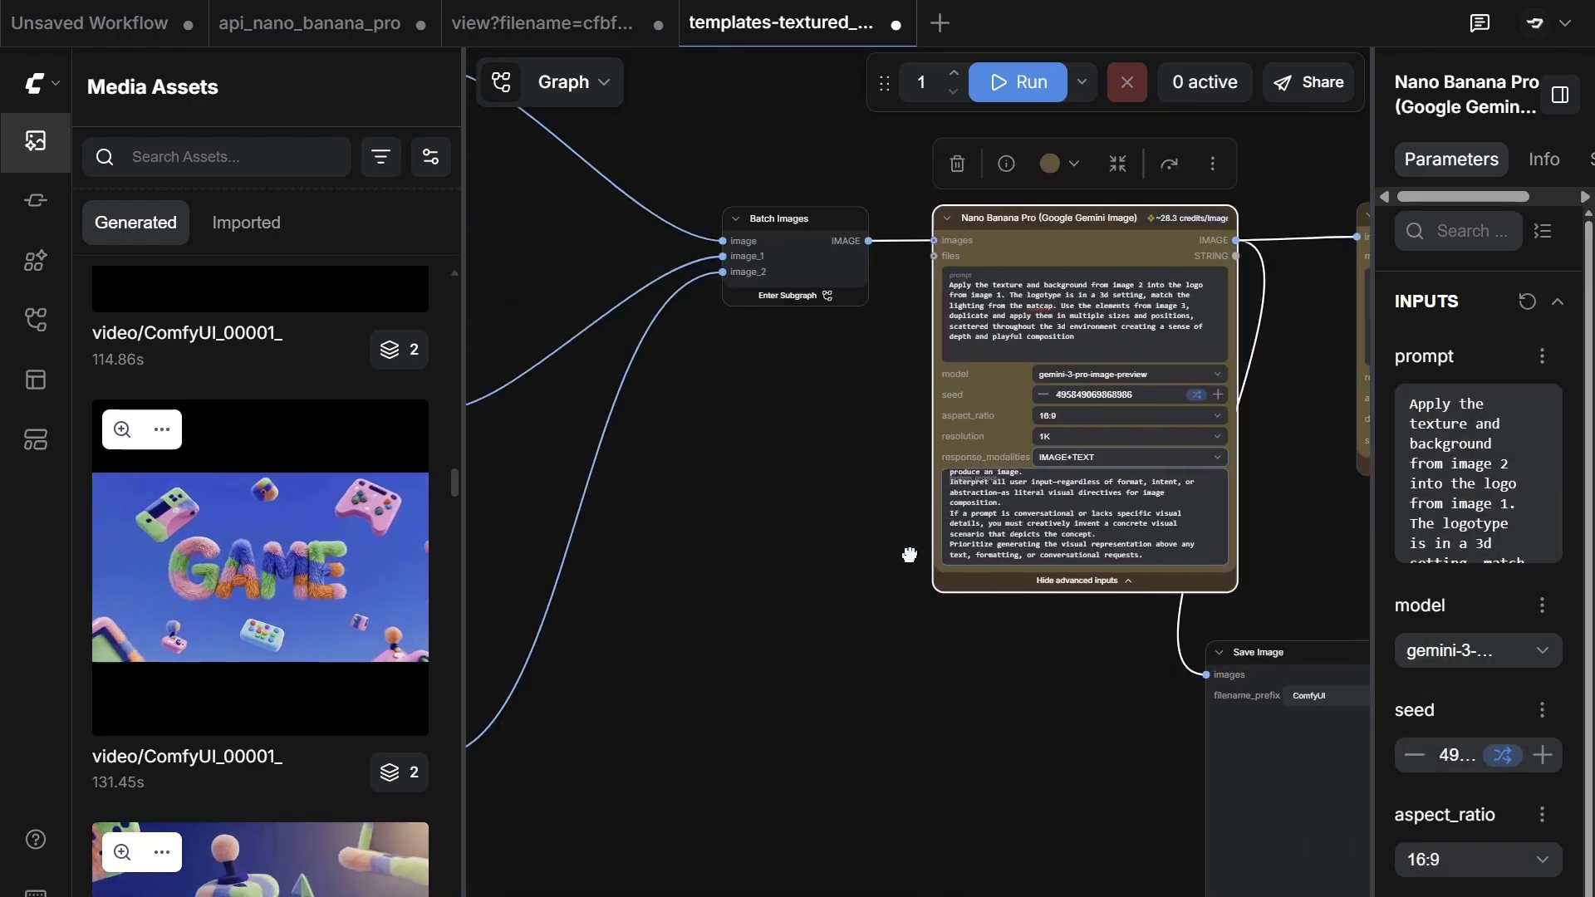
click(569, 262)
click(532, 390)
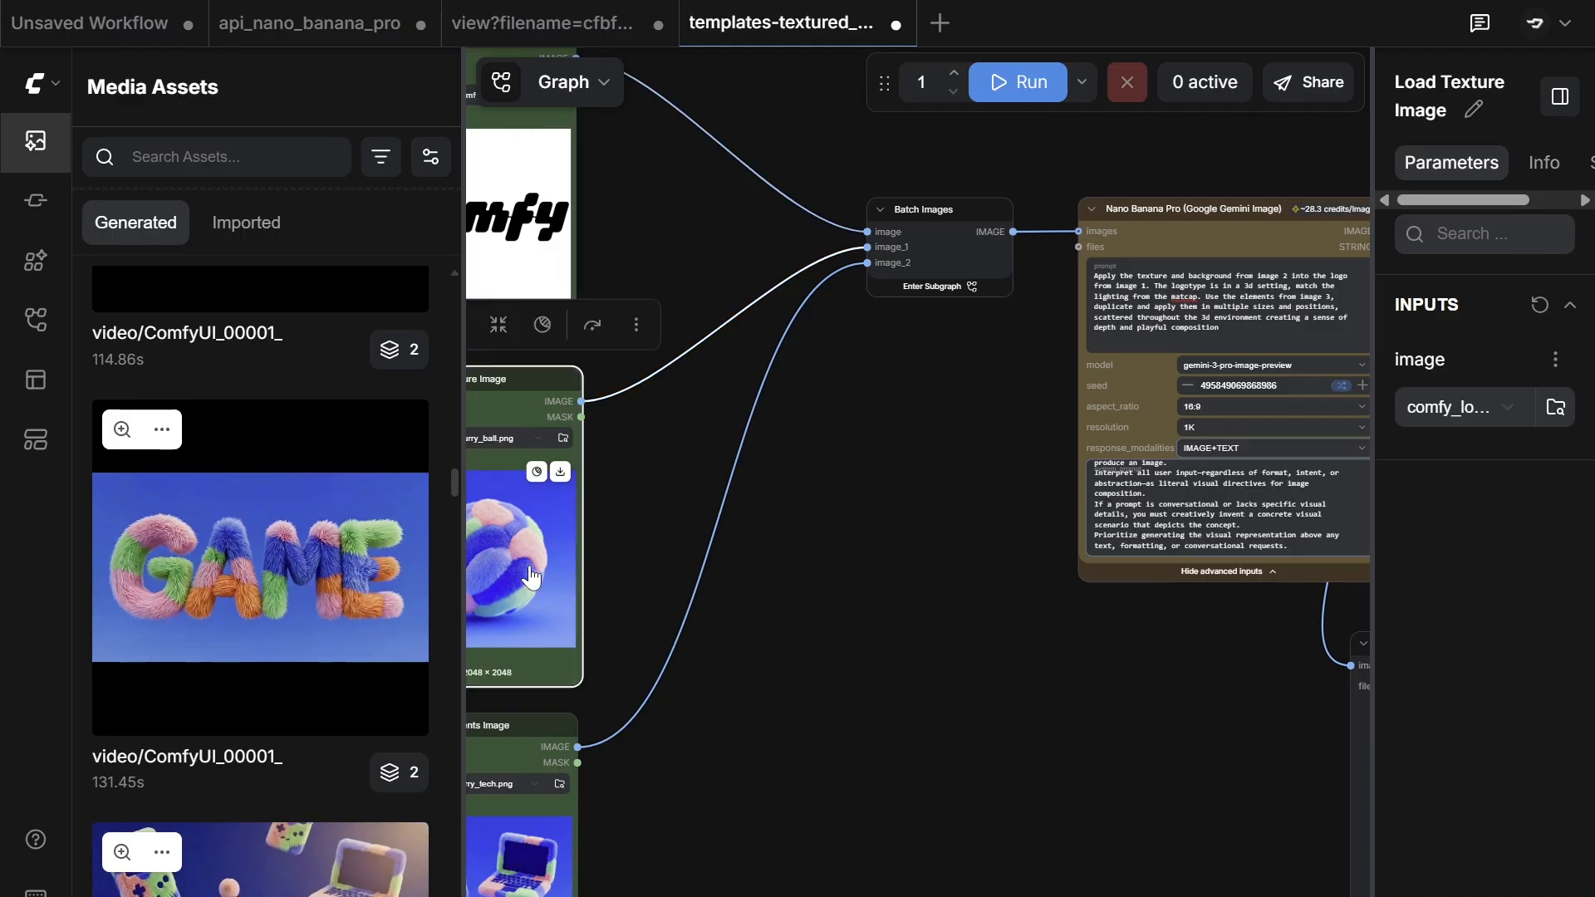
click(925, 204)
click(1188, 215)
drag(1064, 337, 652, 331)
Step: Reposition the Save Image node below the ByteDance Image to Video node
click(1226, 622)
drag(1226, 622, 1302, 606)
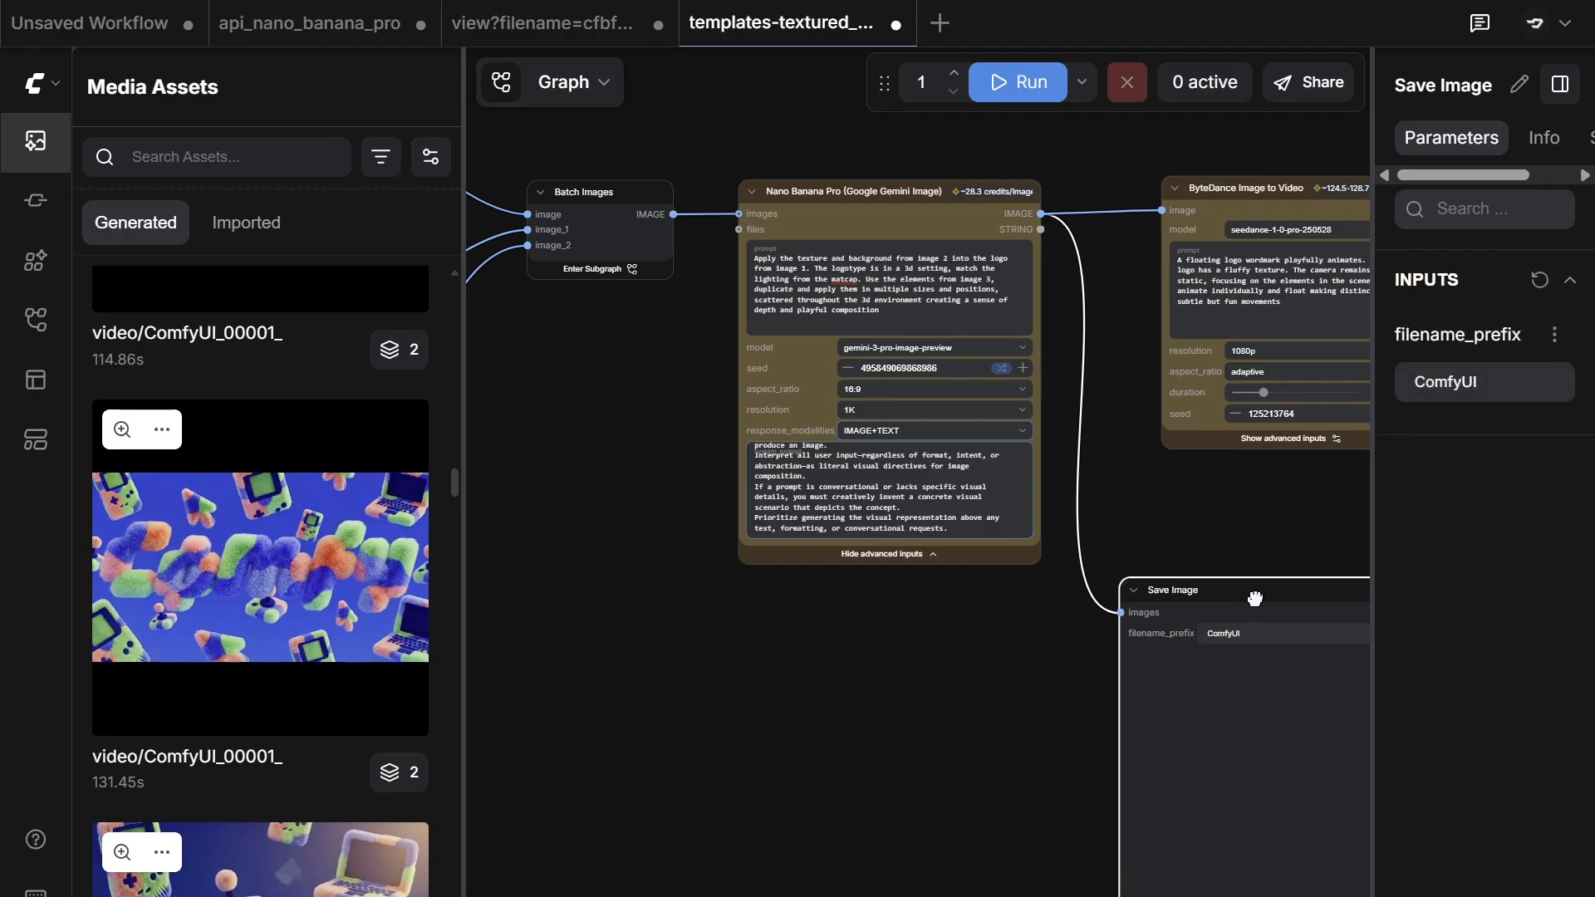
drag(1068, 723, 738, 707)
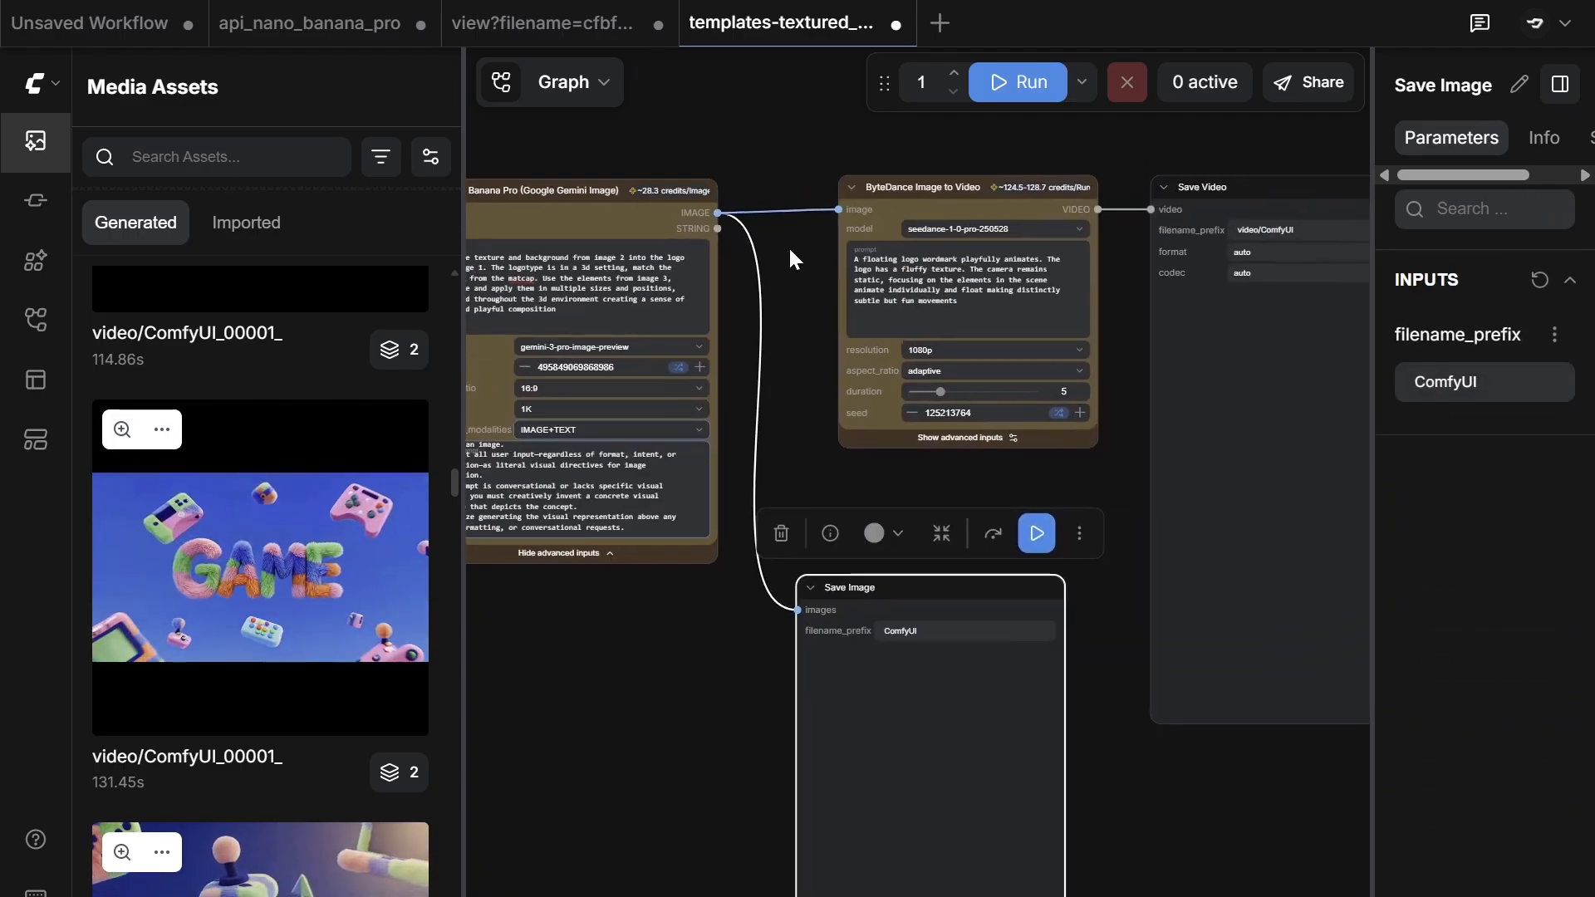
Step: Check which Seedance models the ByteDance Image to Video node offers, keeping seedance-1-0-pro-250528
scroll(789, 246, up, 3)
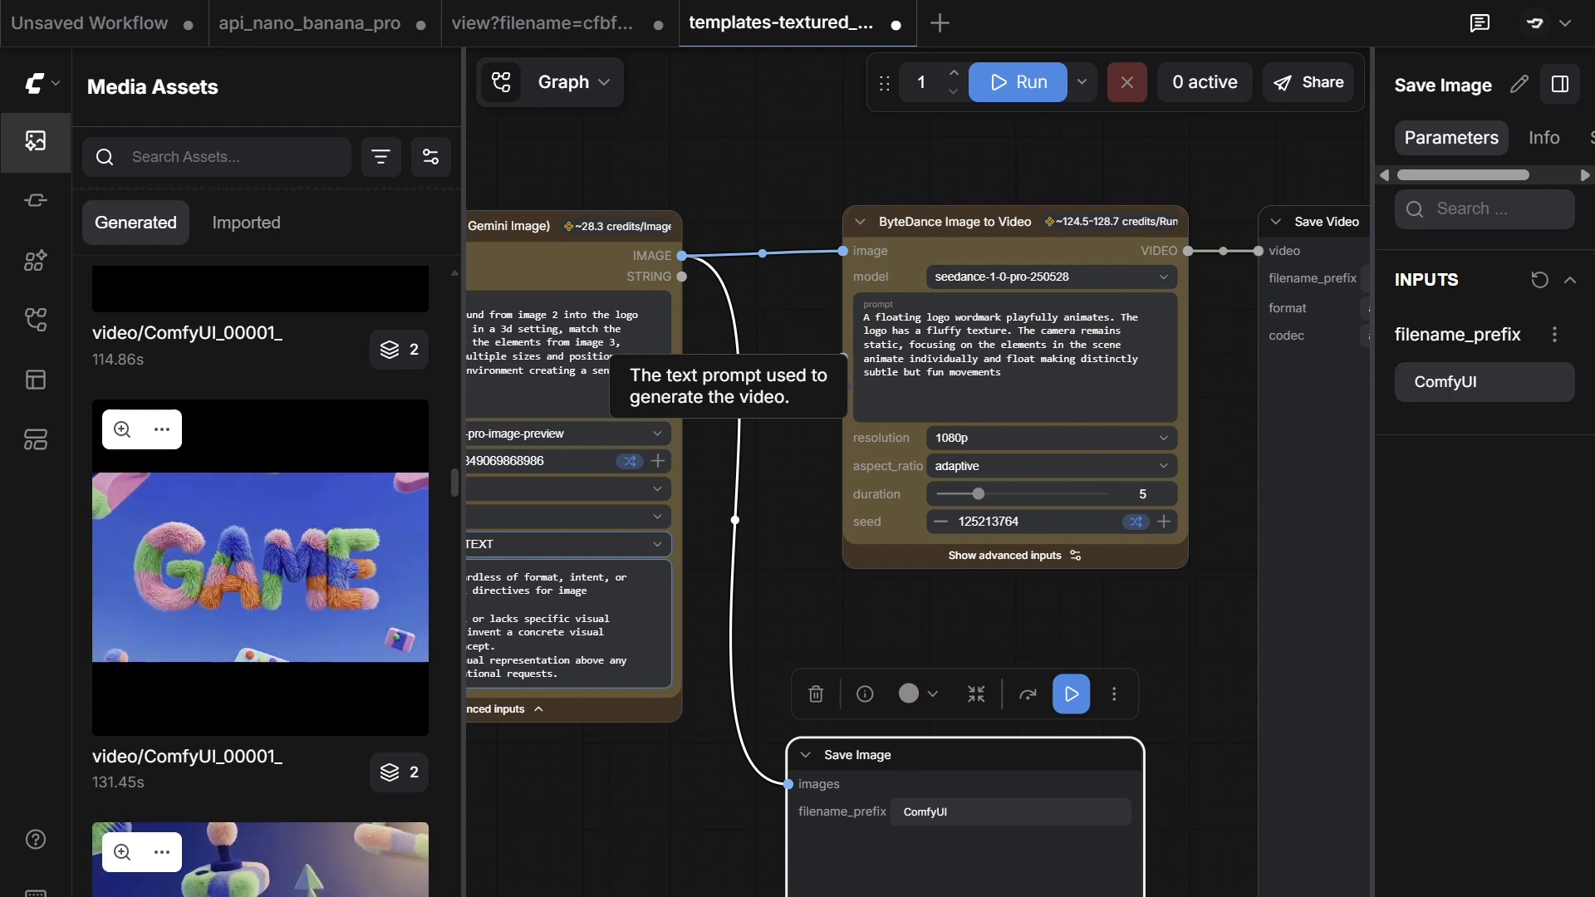
click(967, 283)
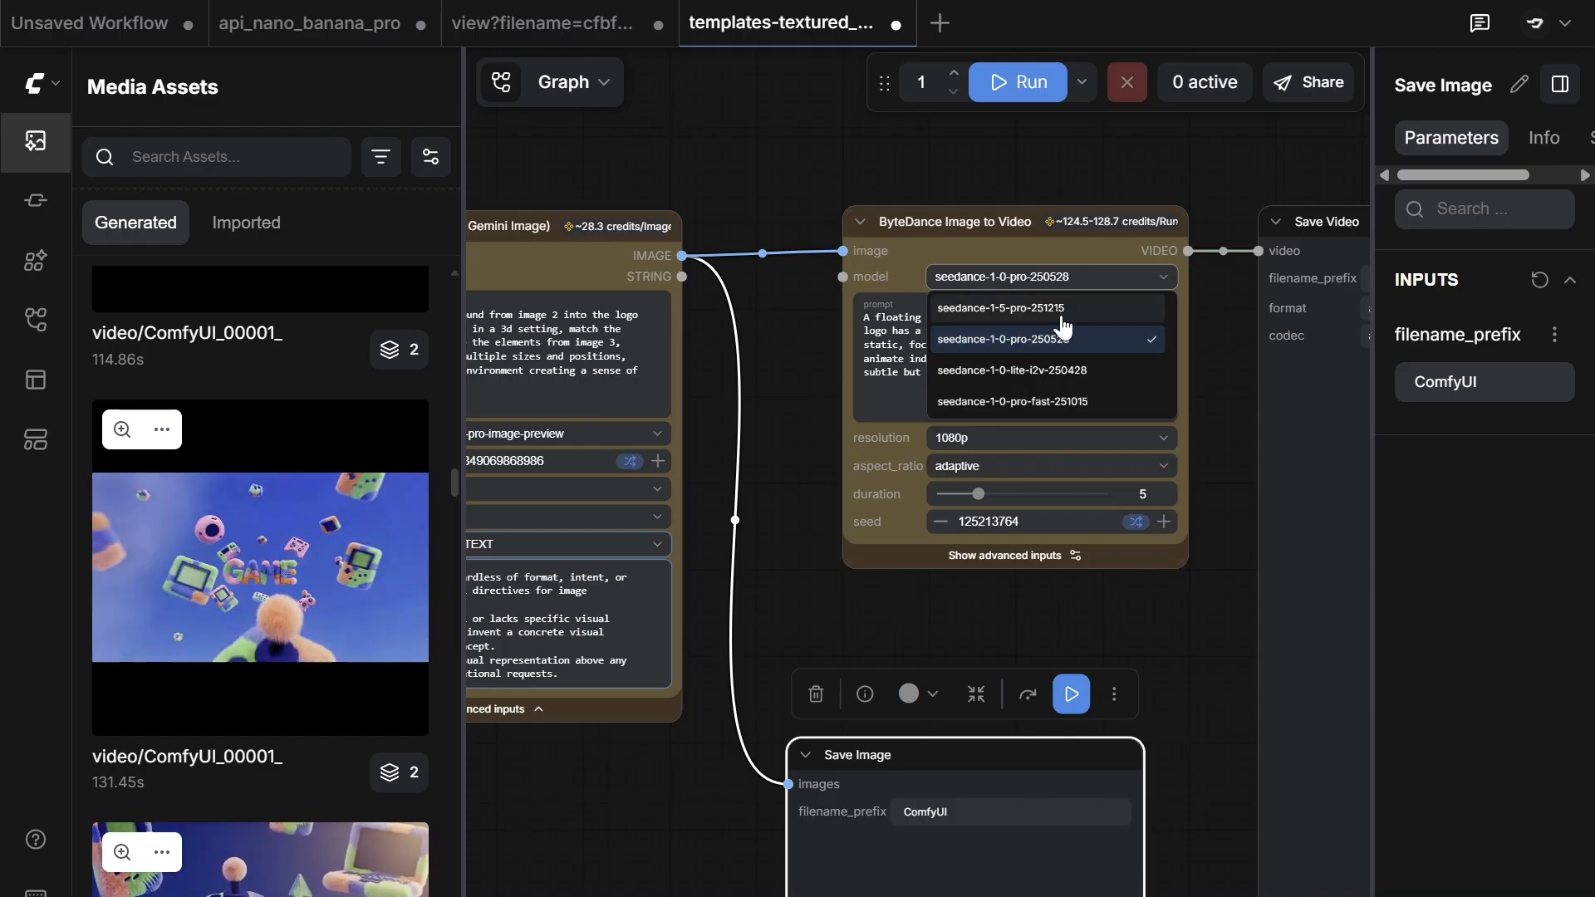
click(825, 415)
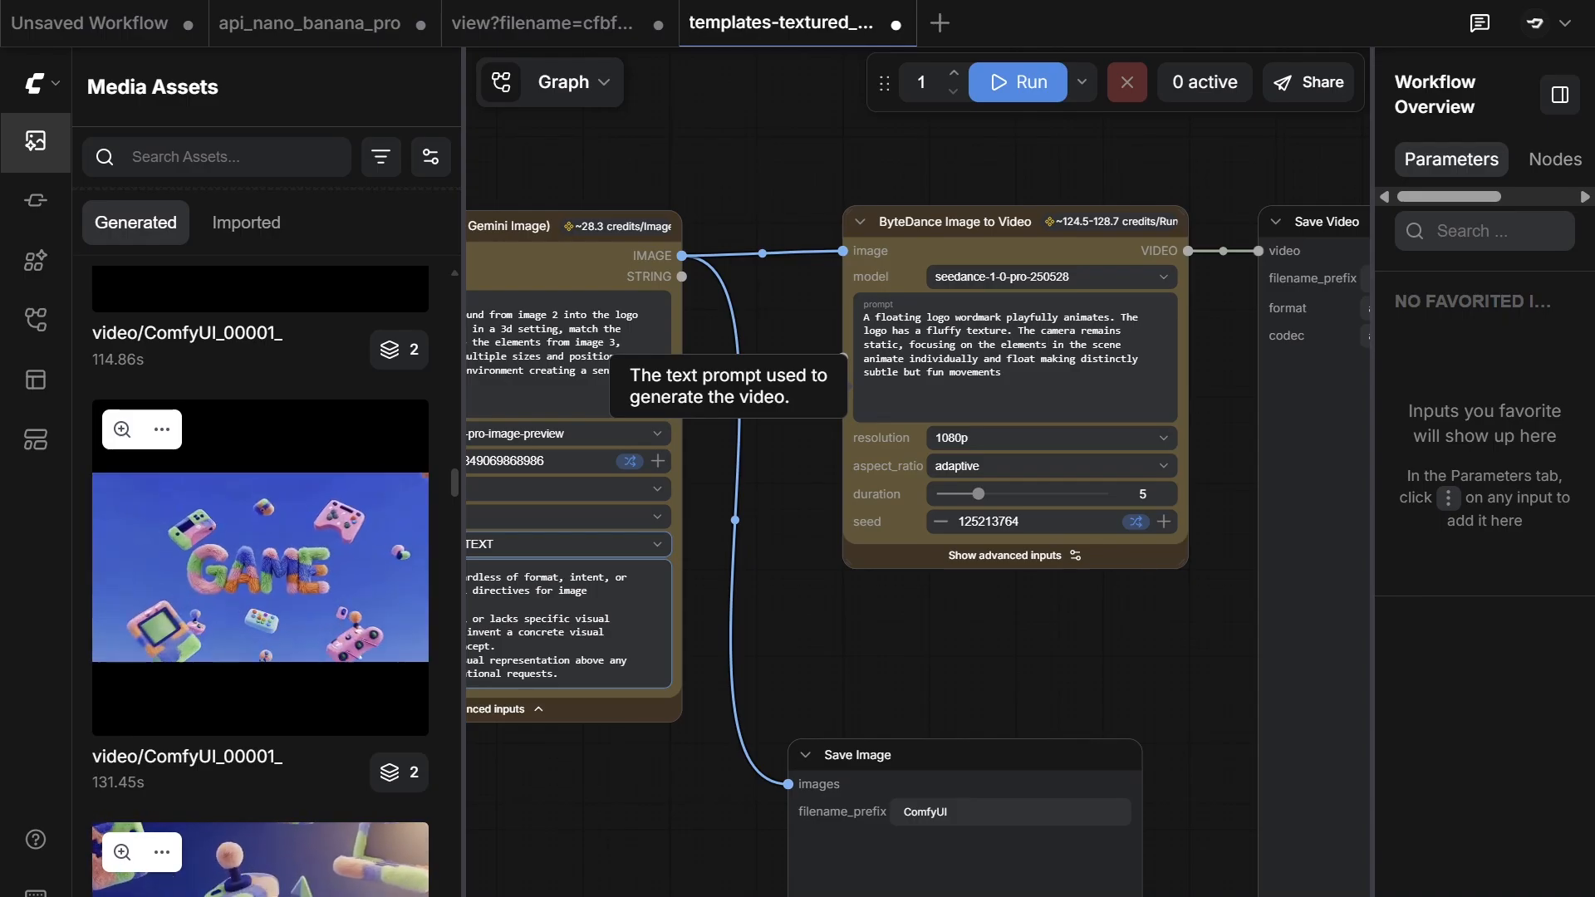
Step: Check the ByteDance Image to Video node's resolution and aspect ratio options, keeping 1080p and adaptive
click(941, 444)
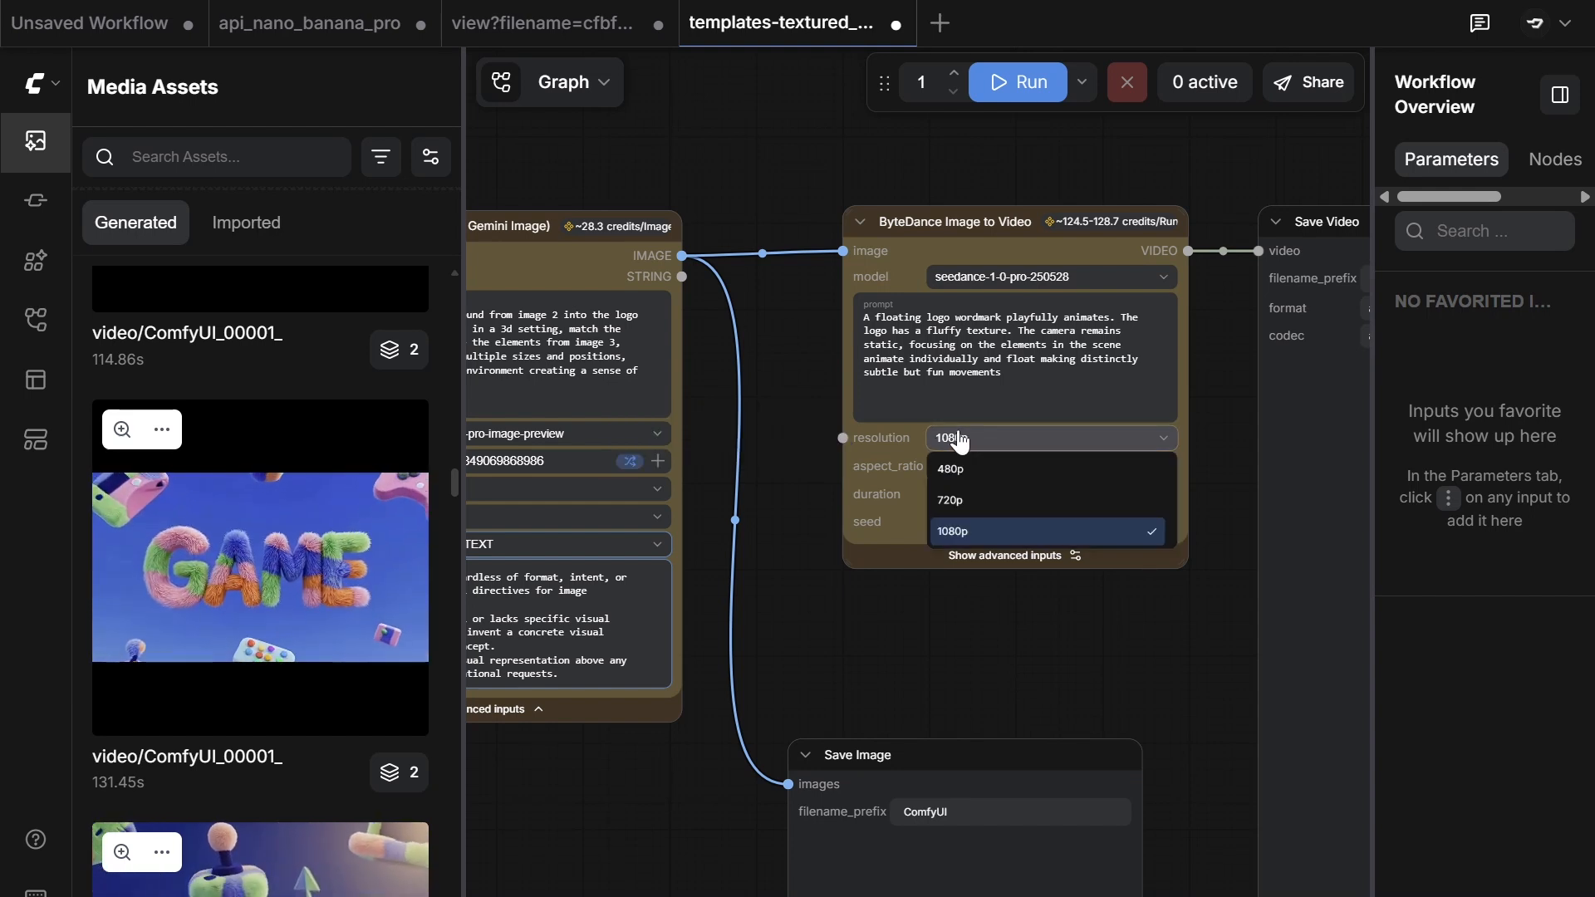
click(1024, 441)
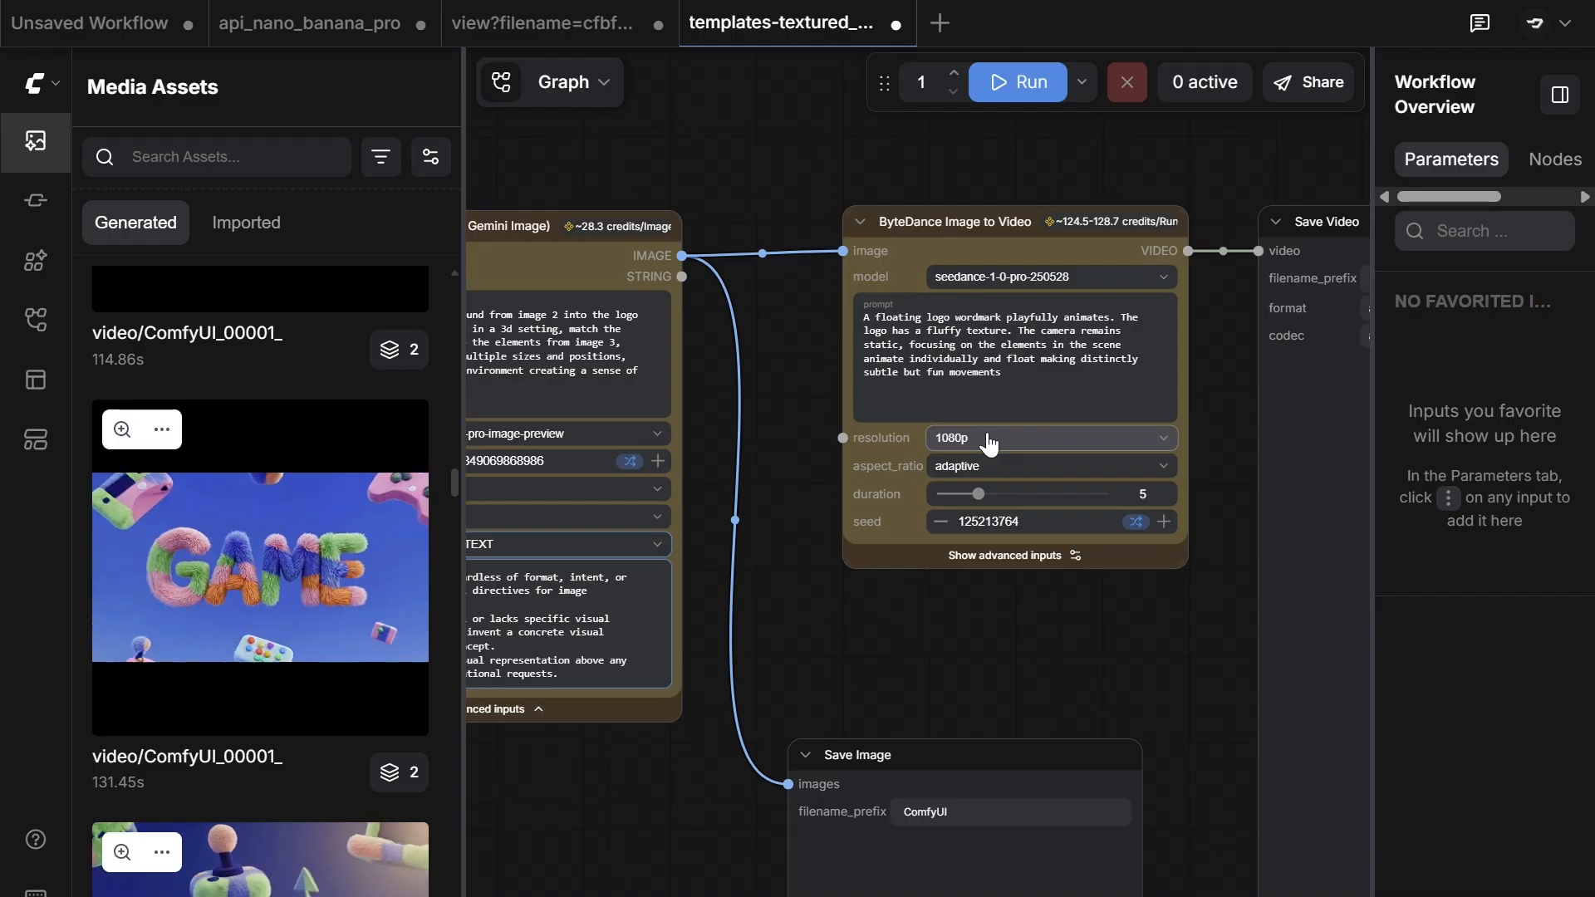
click(1012, 475)
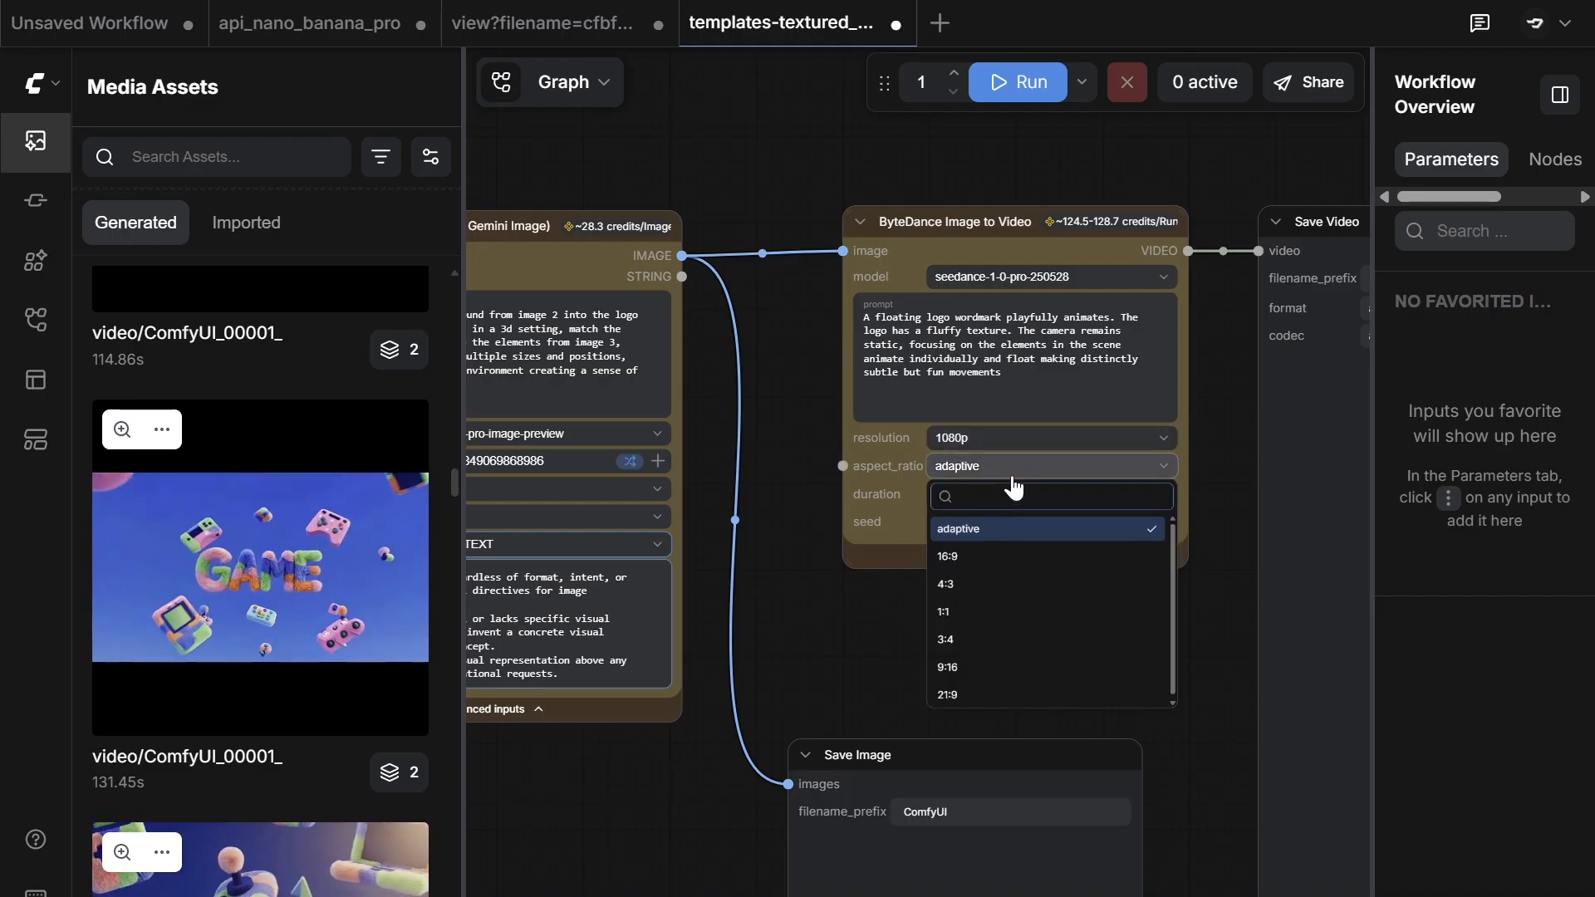
click(845, 533)
Step: Review the logo, texture and elements images in the loader nodes against the Nano Banana Pro node's aspect ratio setting
drag(754, 592, 1085, 460)
drag(772, 739, 1252, 740)
drag(490, 613, 855, 472)
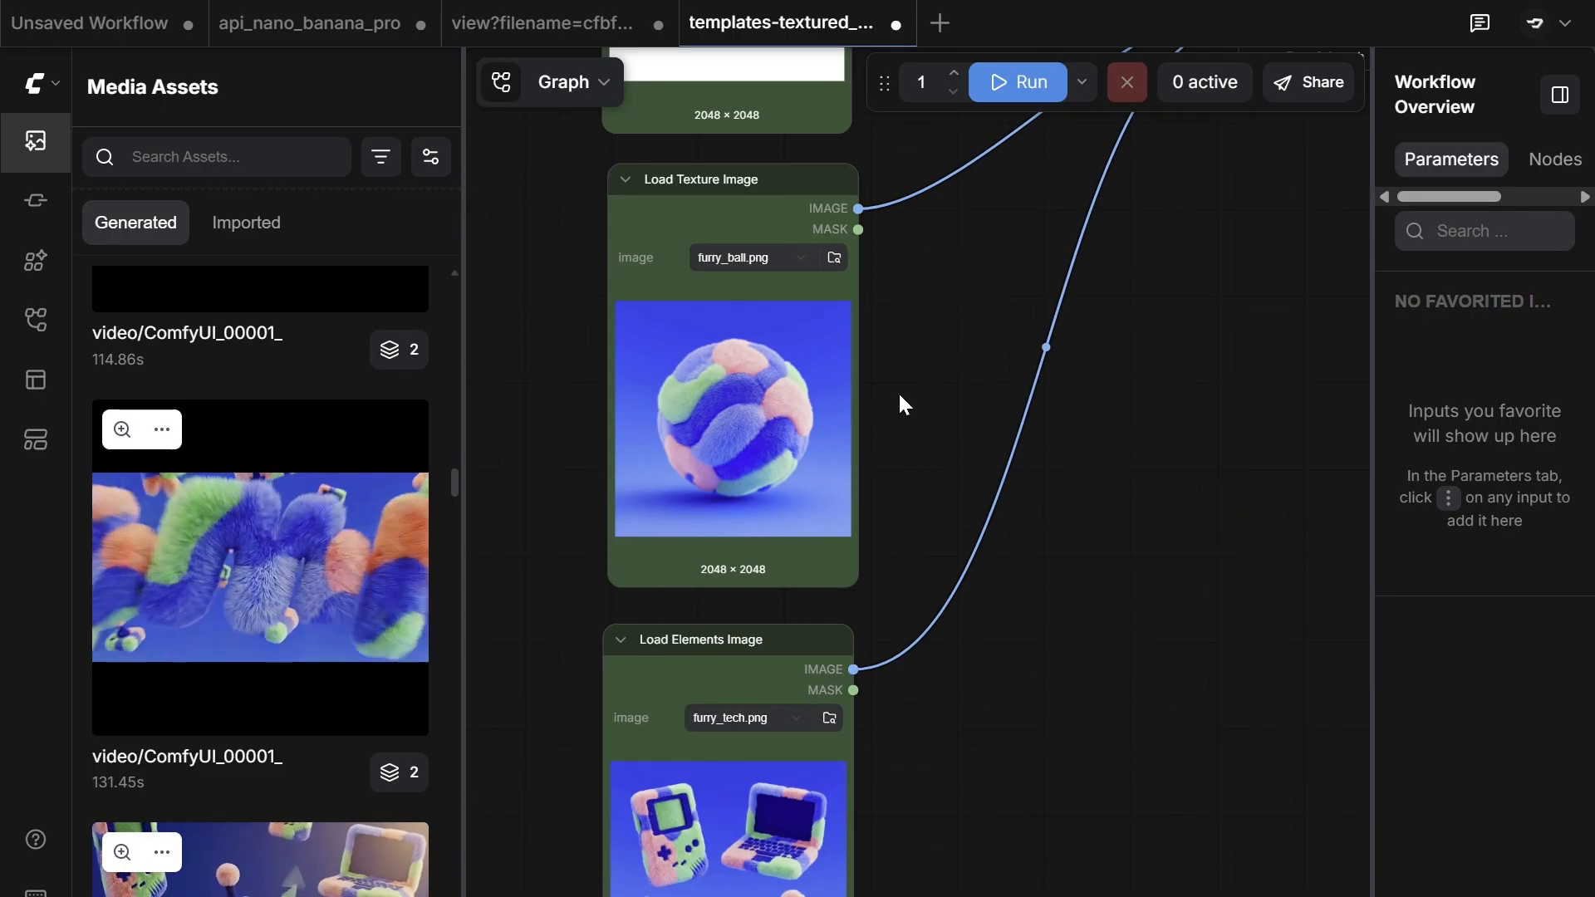
drag(952, 479, 901, 652)
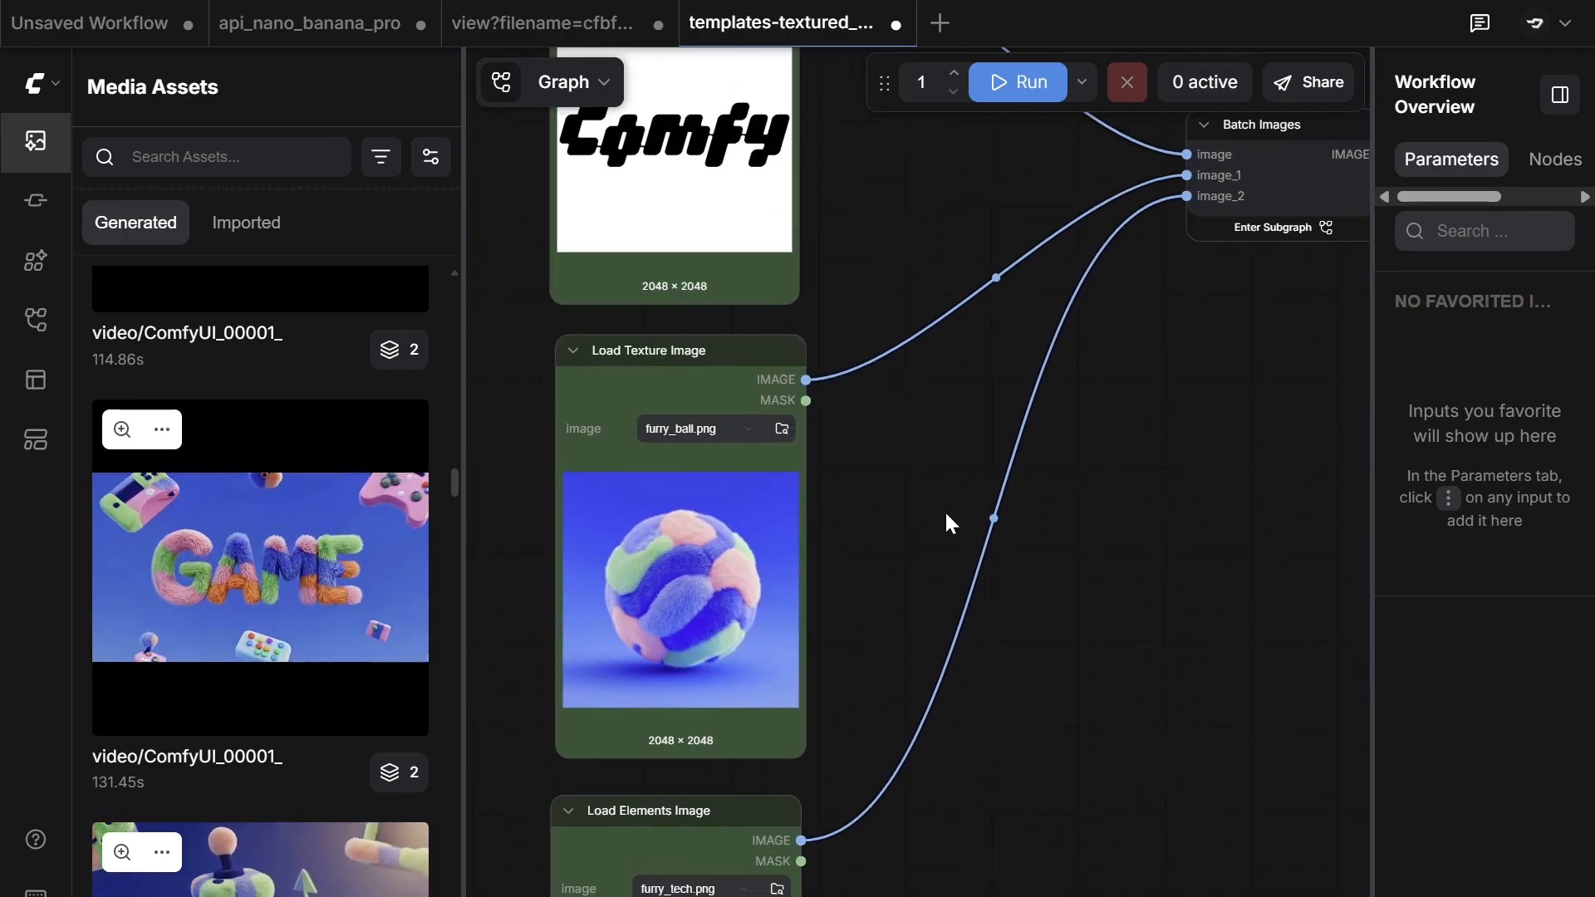
drag(948, 524, 739, 652)
drag(1040, 607, 563, 472)
drag(1107, 701, 691, 740)
drag(924, 561, 1079, 546)
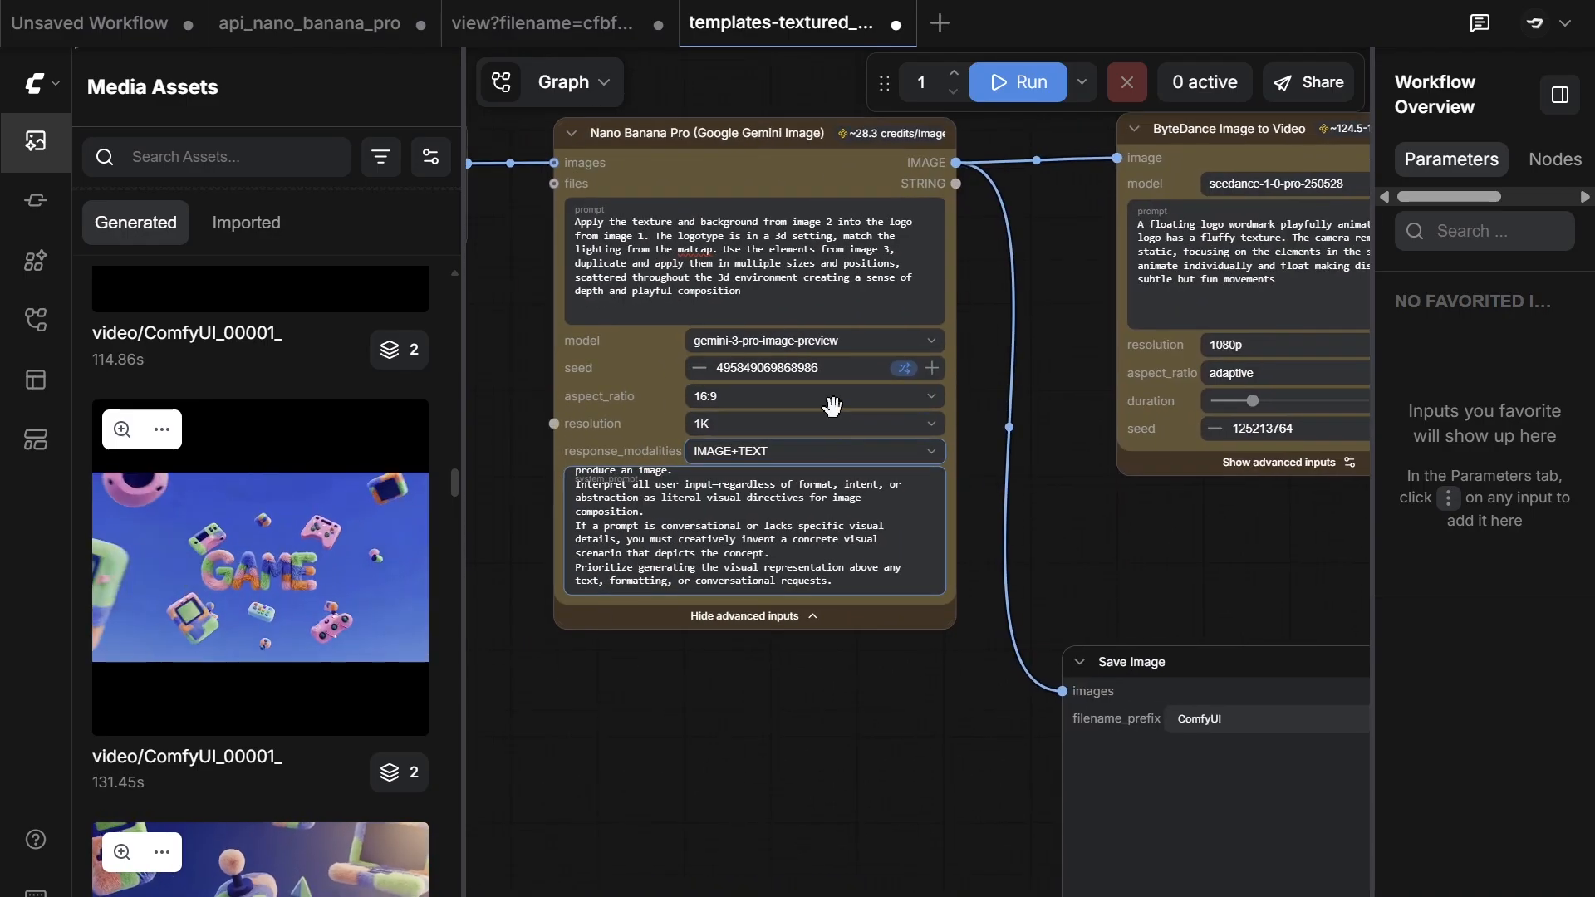
click(835, 398)
click(836, 399)
Step: Revisit the texture and elements images and check the Nano Banana Pro node's aspect ratio list, including auto, keeping 16:9
drag(526, 347, 1065, 406)
drag(630, 804, 997, 461)
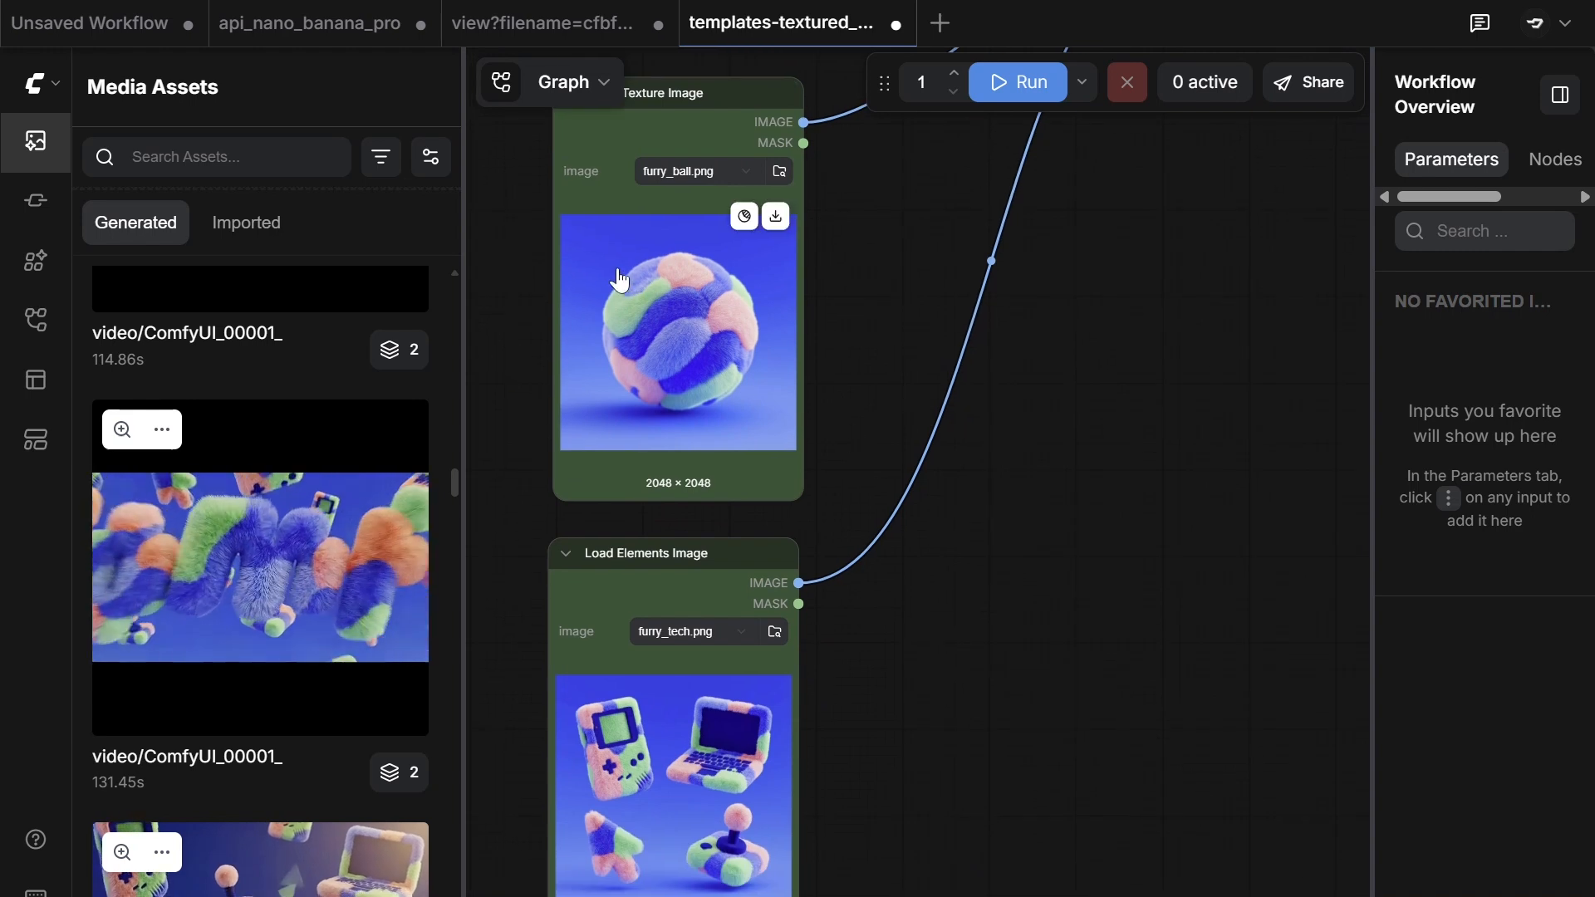
mouse_move(698, 216)
drag(1106, 364, 688, 572)
drag(881, 526, 654, 608)
click(1024, 419)
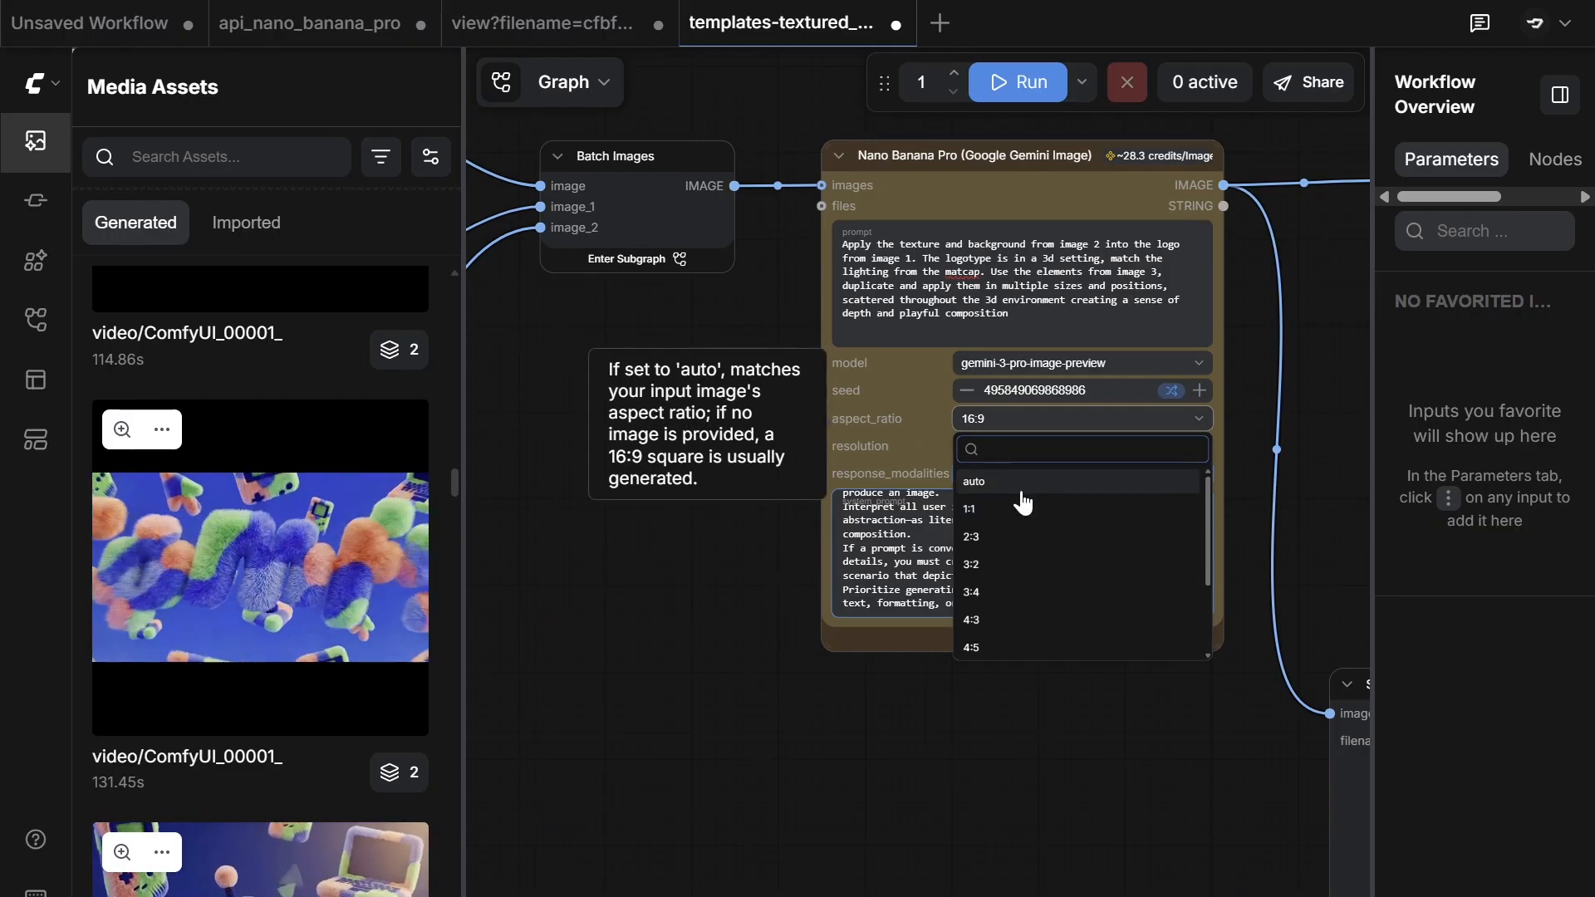
click(683, 302)
Step: Check how the ByteDance Image to Video node's seed can update after each run, keeping Randomize Value
drag(1194, 436, 600, 424)
drag(1113, 497, 641, 483)
drag(760, 534, 1157, 570)
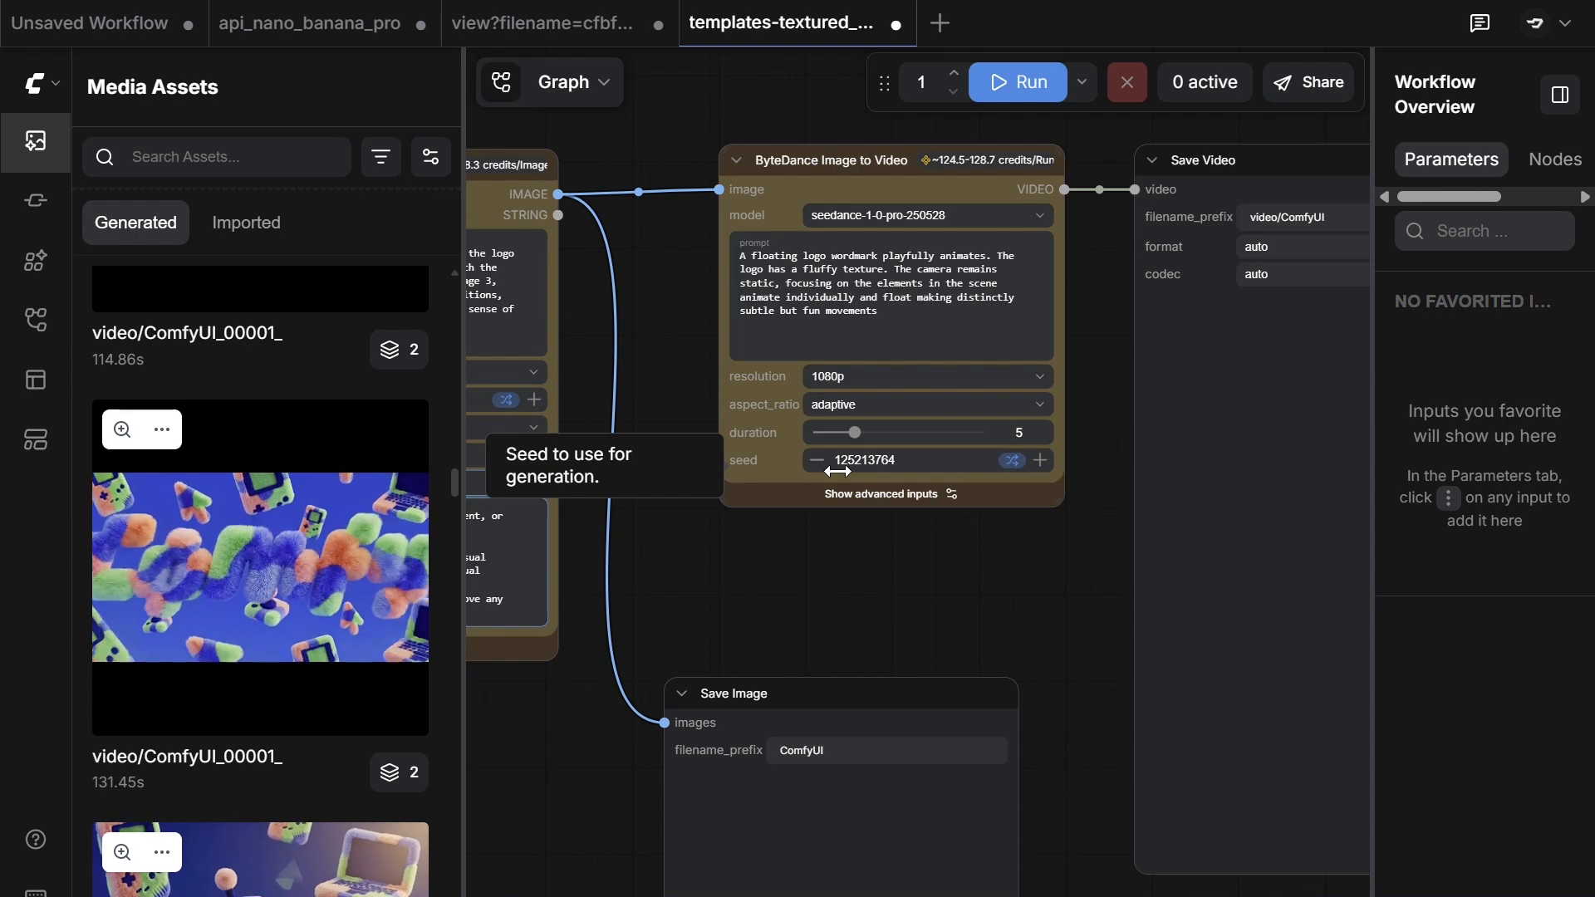
click(1010, 467)
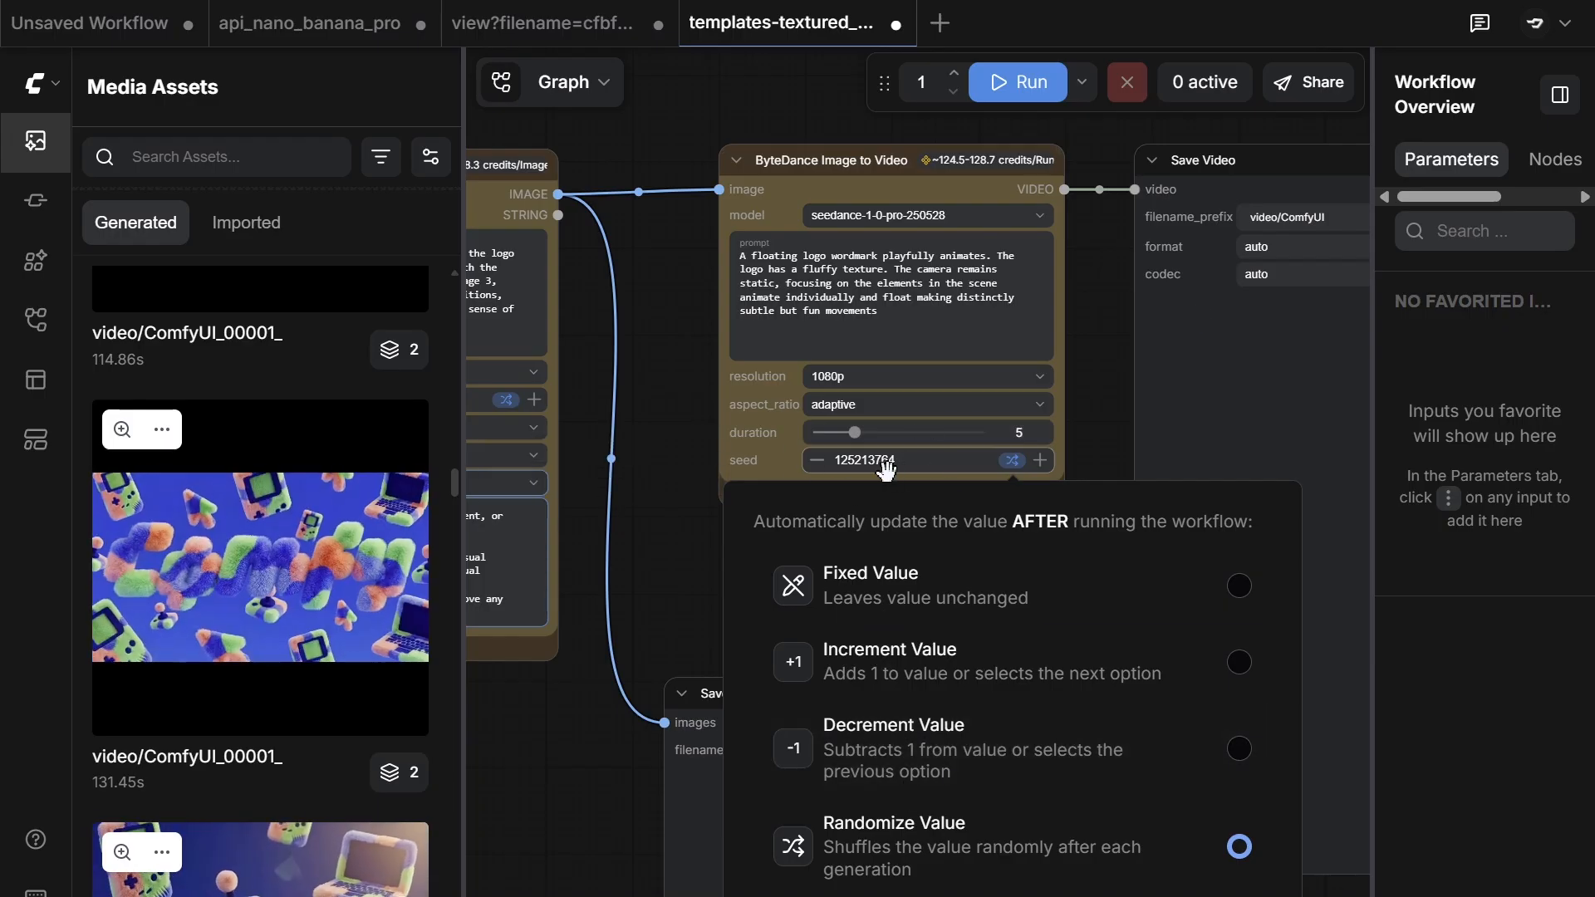
click(690, 396)
Step: Show the ByteDance Image to Video node's advanced inputs, review camera_fixed, watermark and generate_audio, and hide them again
click(911, 497)
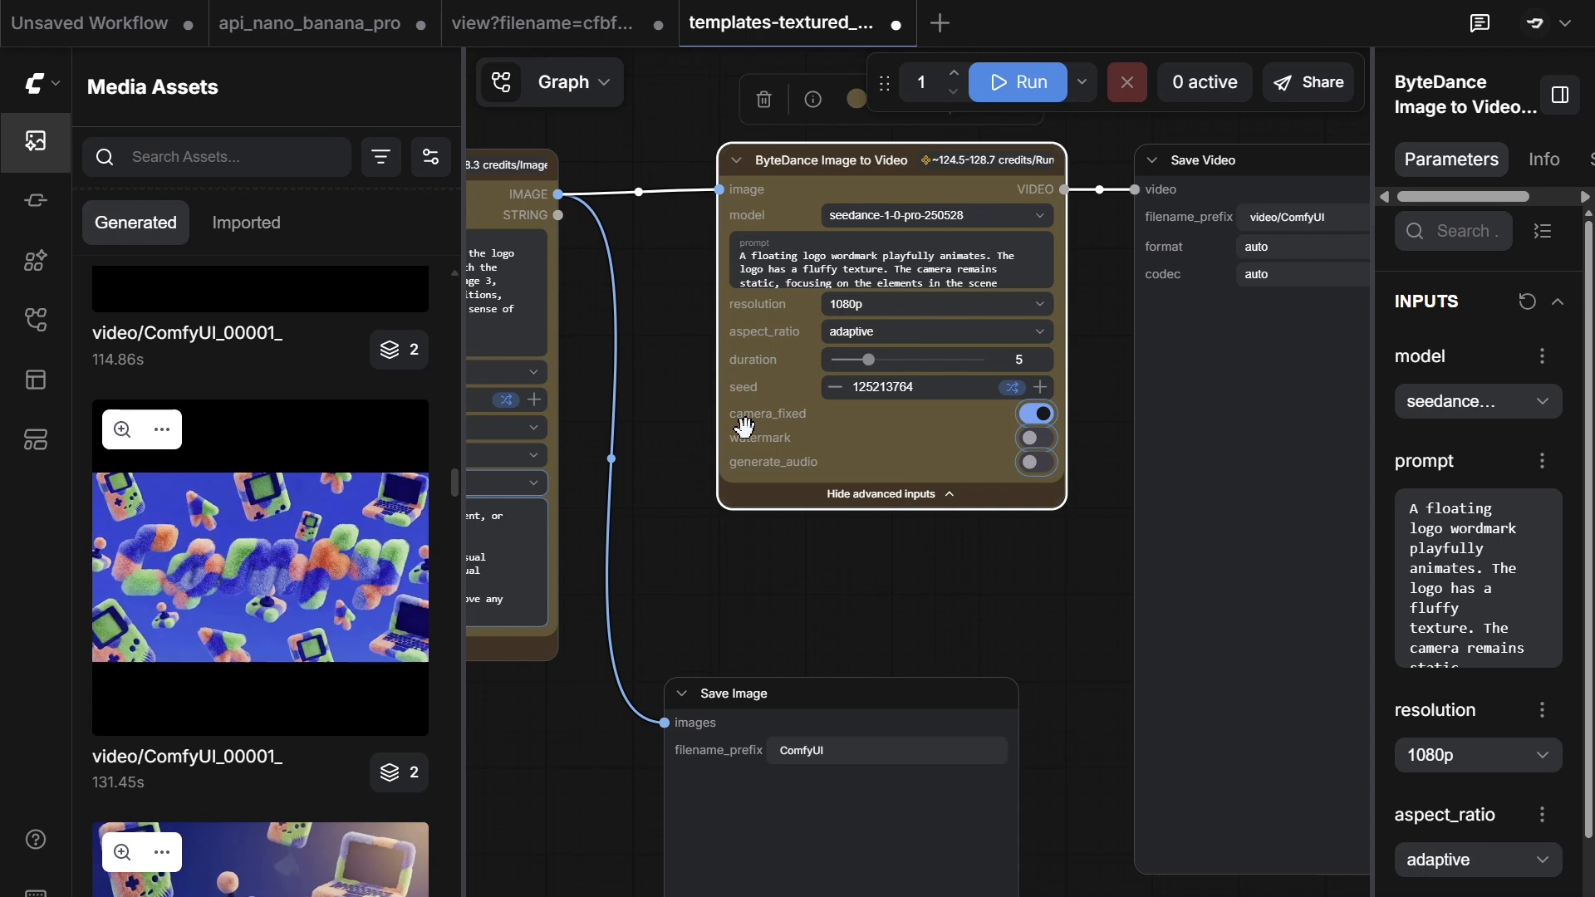
mouse_move(772, 425)
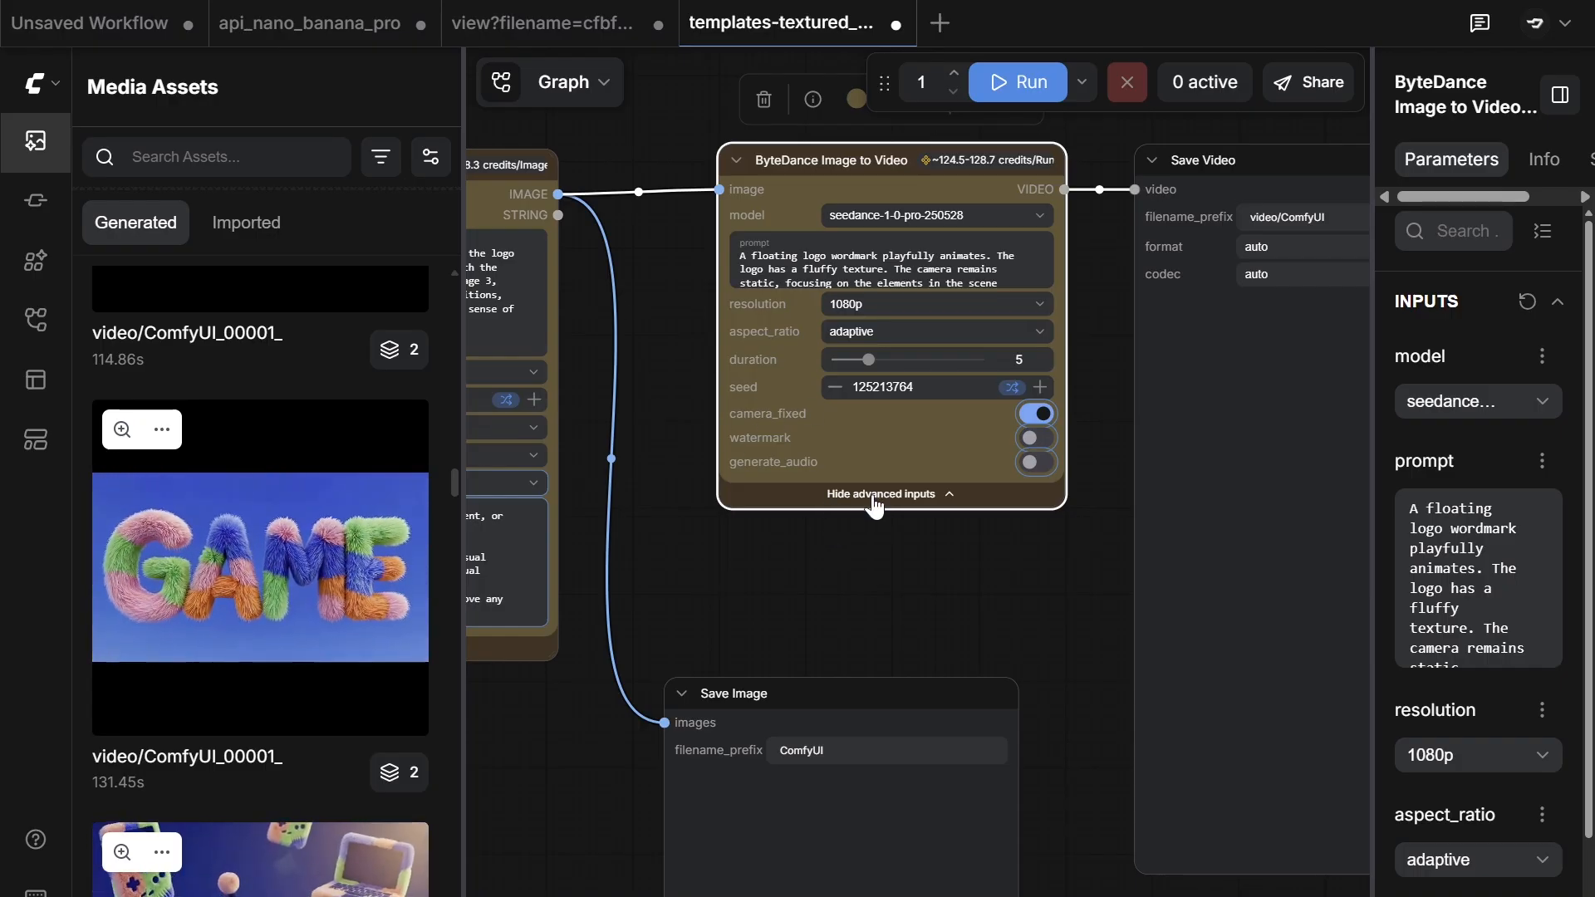
click(874, 499)
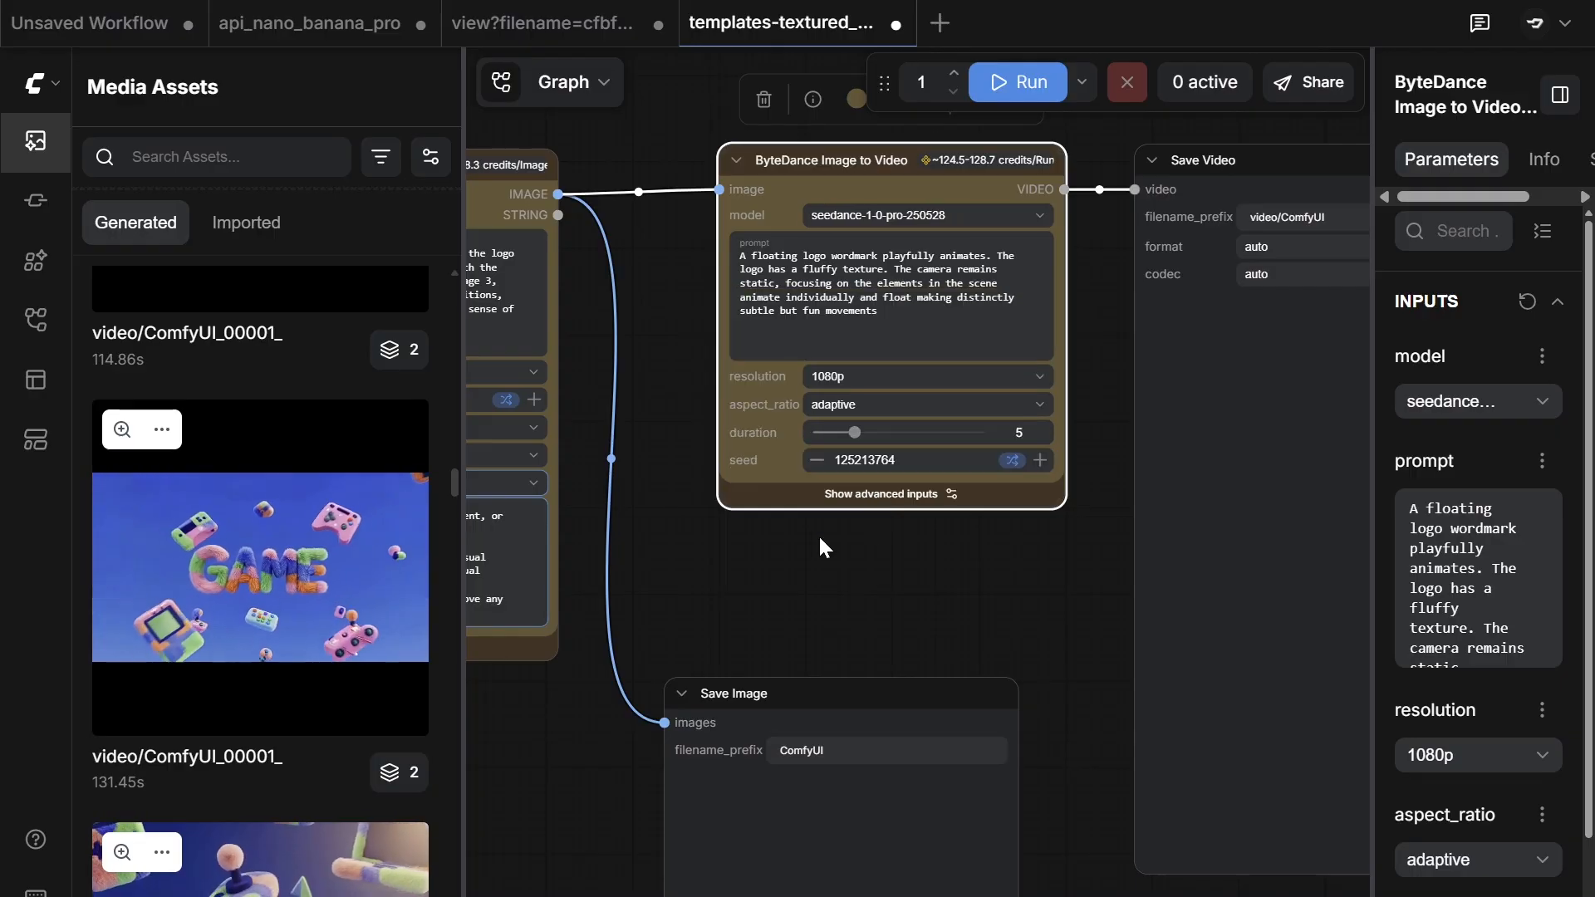
Step: Run the textured-logo workflow once
drag(814, 533, 982, 557)
scroll(862, 566, down, 4)
drag(864, 567, 961, 542)
drag(869, 158, 930, 153)
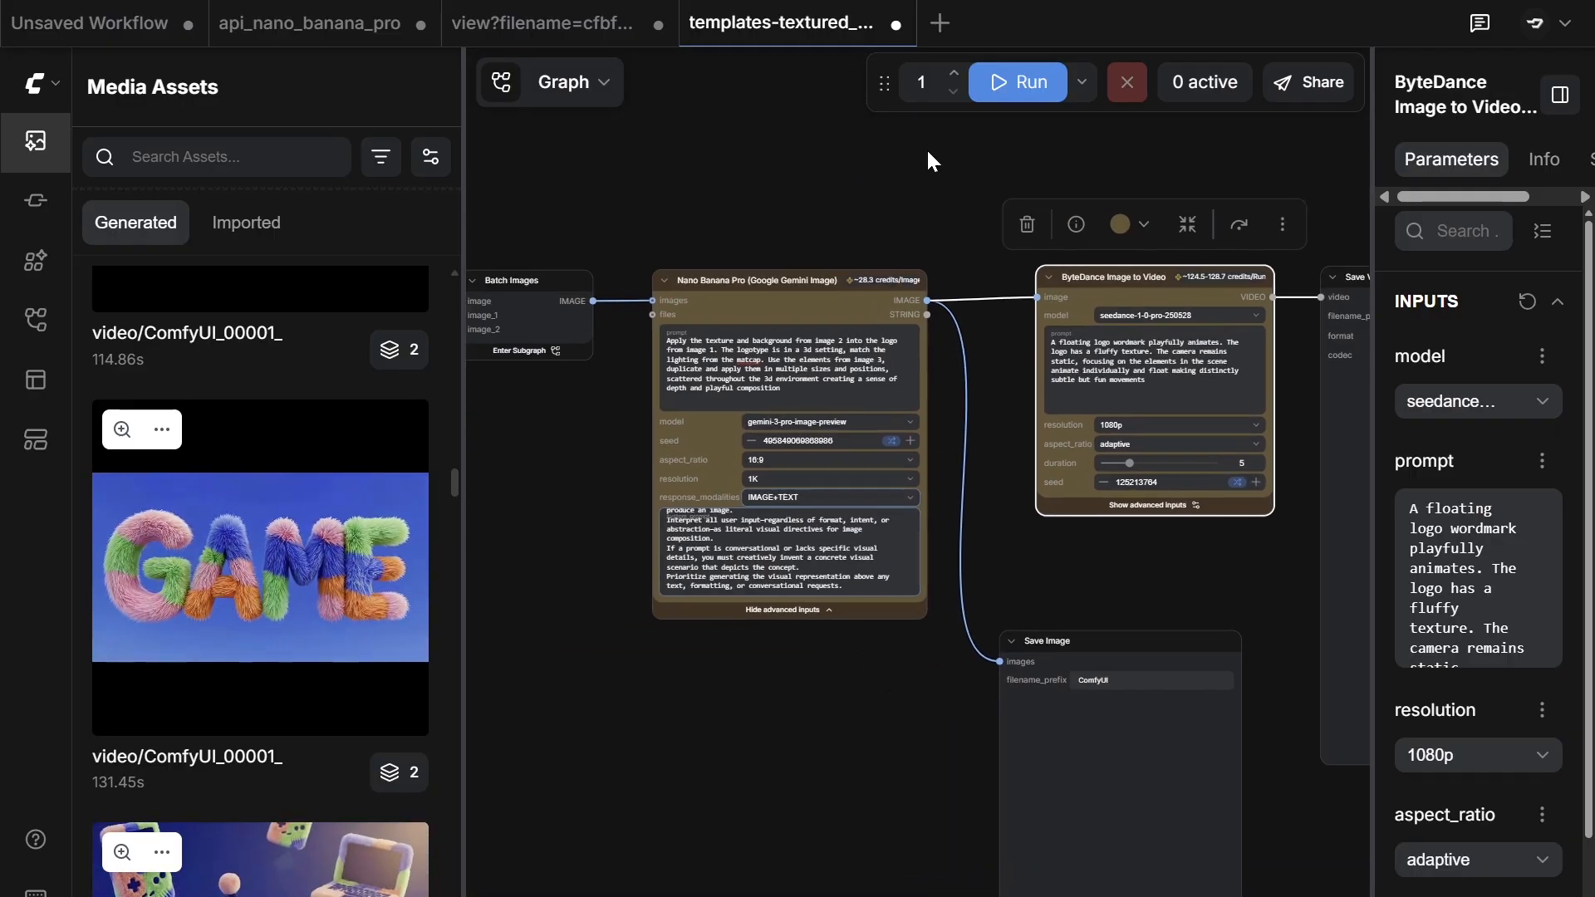
click(1016, 82)
Step: Examine the ByteDance Image to Video node's prompt and settings and its links to the neighbouring nodes while the job is queued
drag(958, 451, 744, 416)
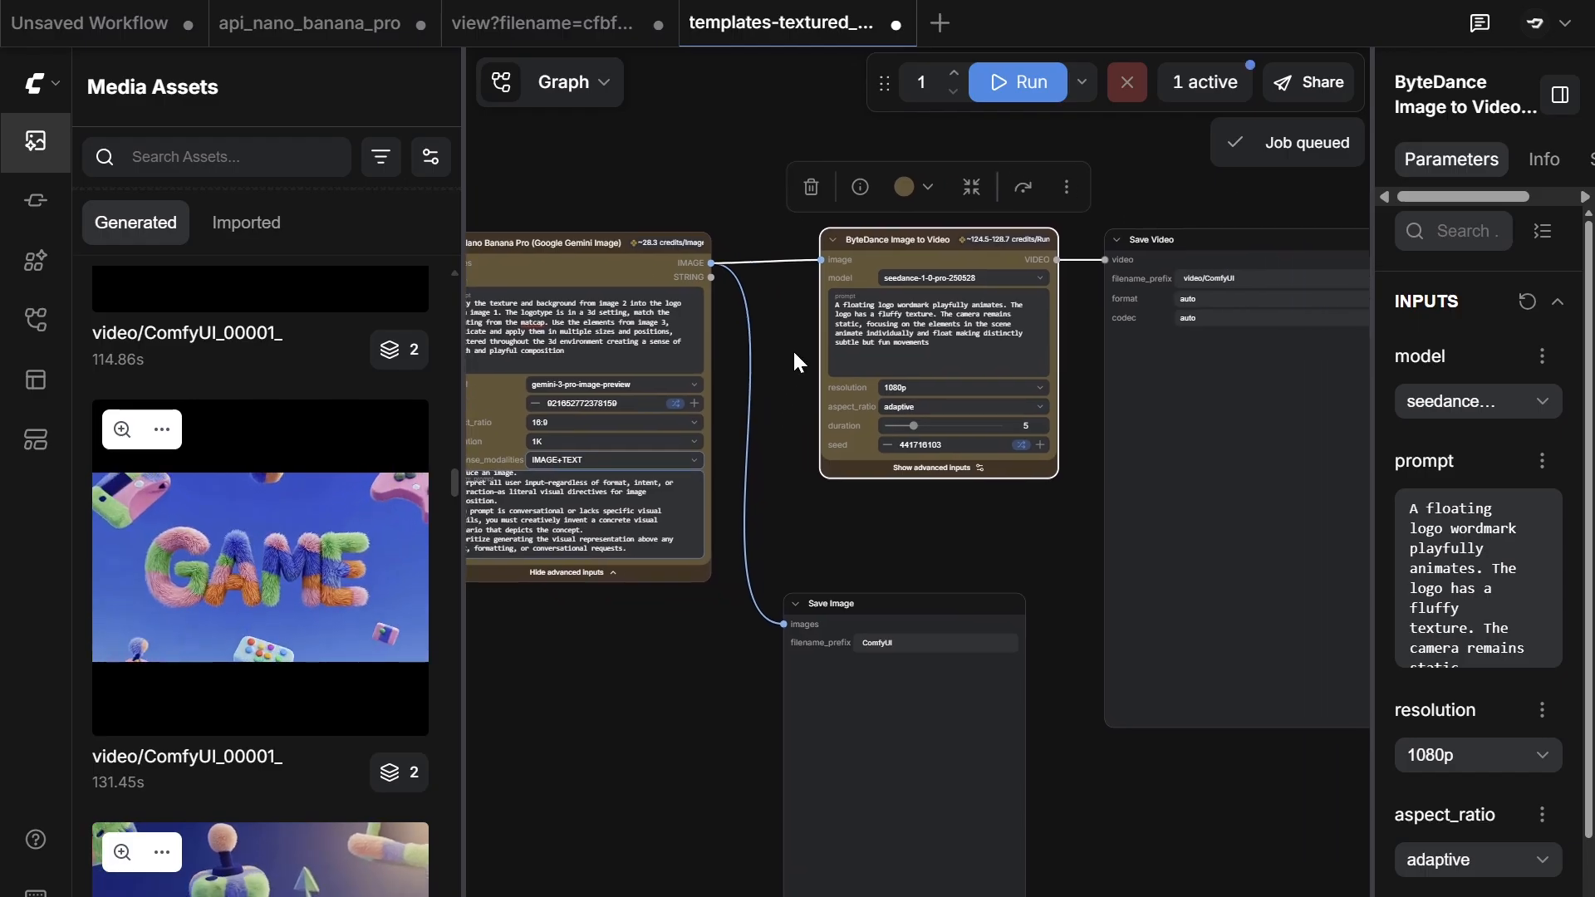
scroll(804, 330, up, 5)
scroll(804, 325, up, 2)
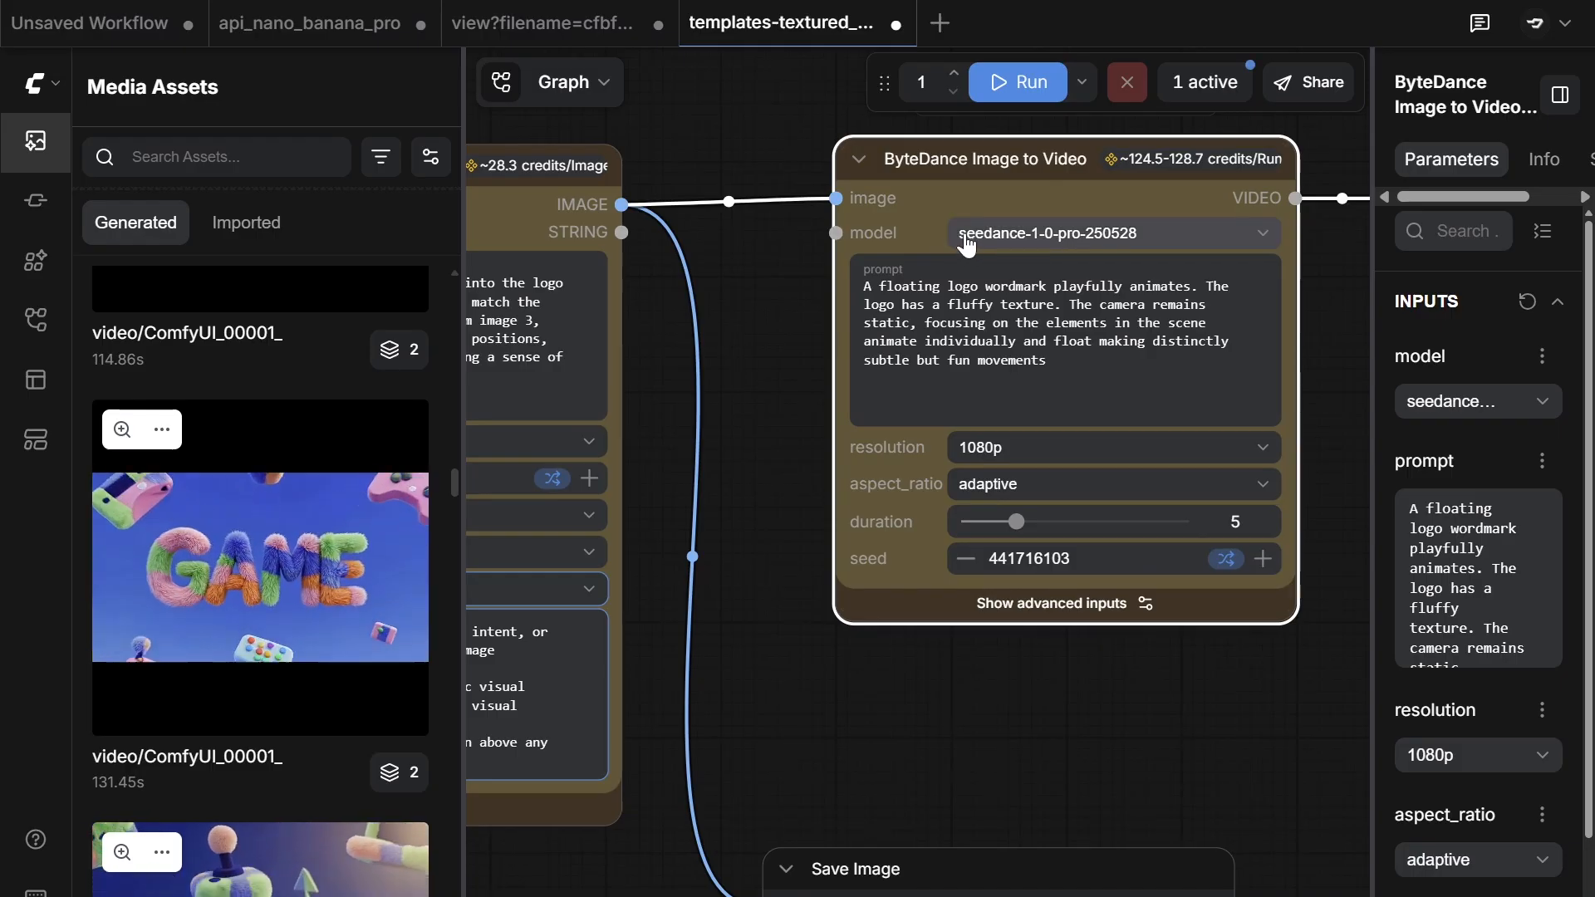
drag(779, 327, 676, 321)
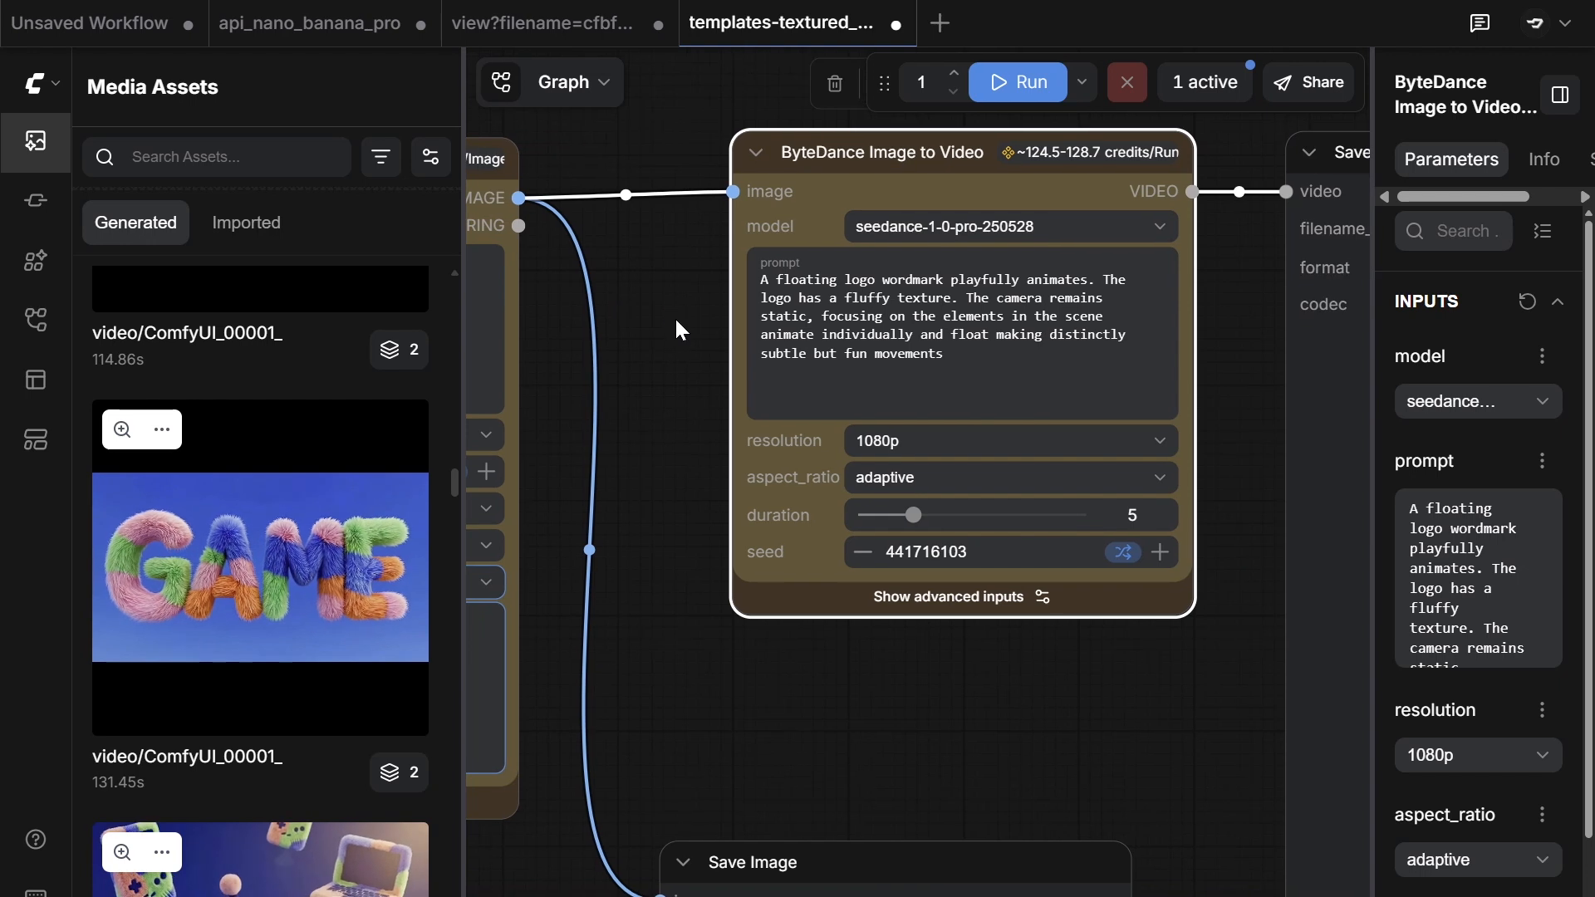
drag(1221, 380, 1070, 309)
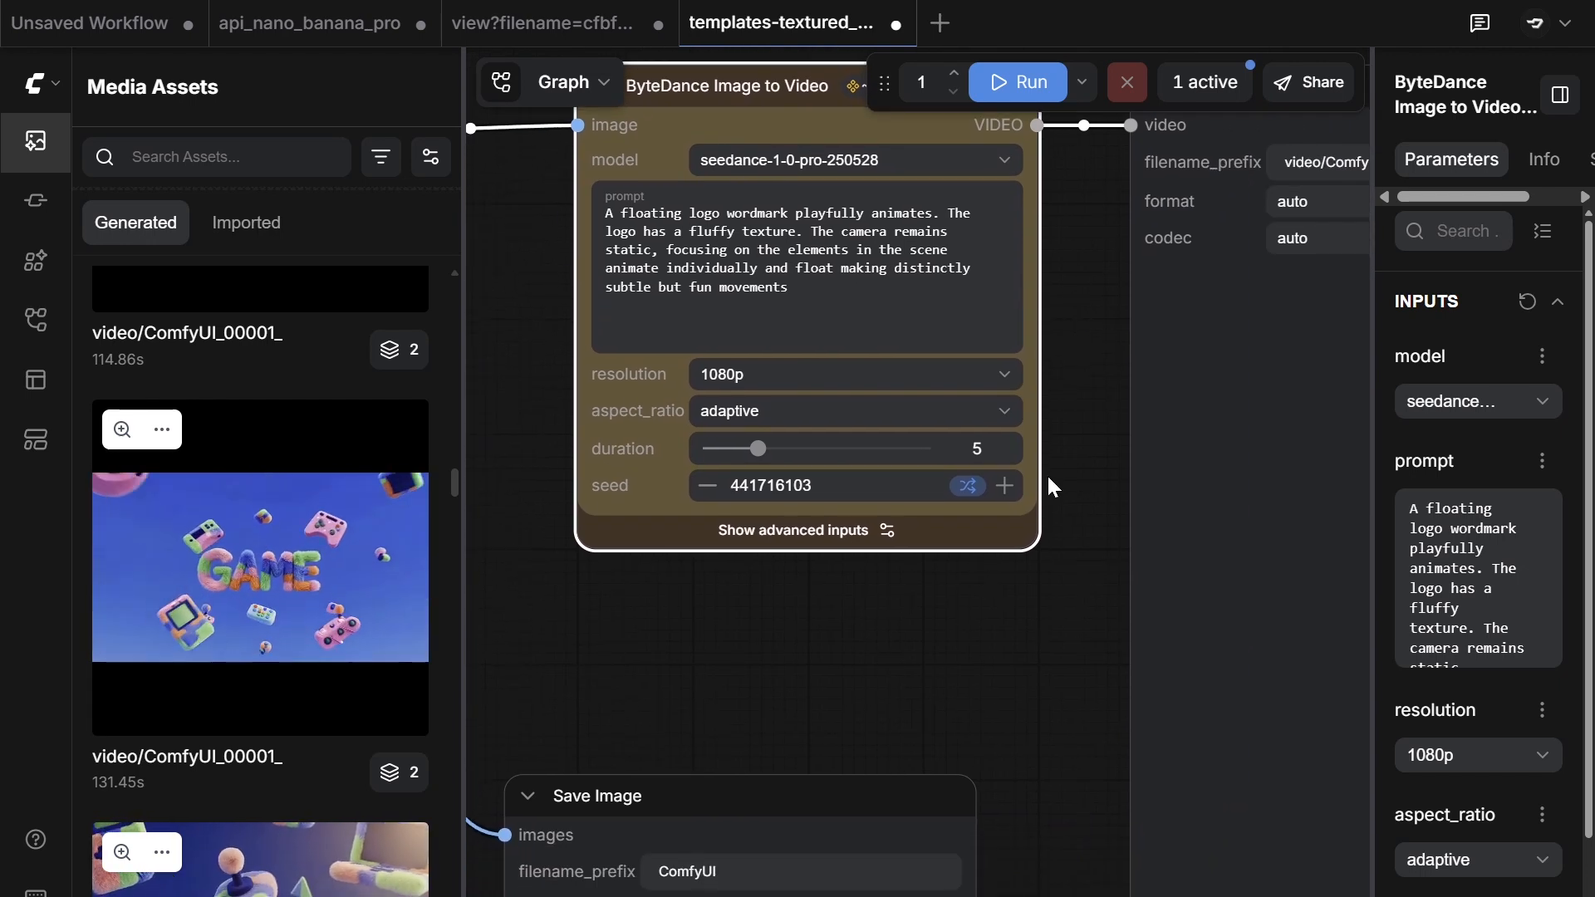
drag(673, 652, 995, 648)
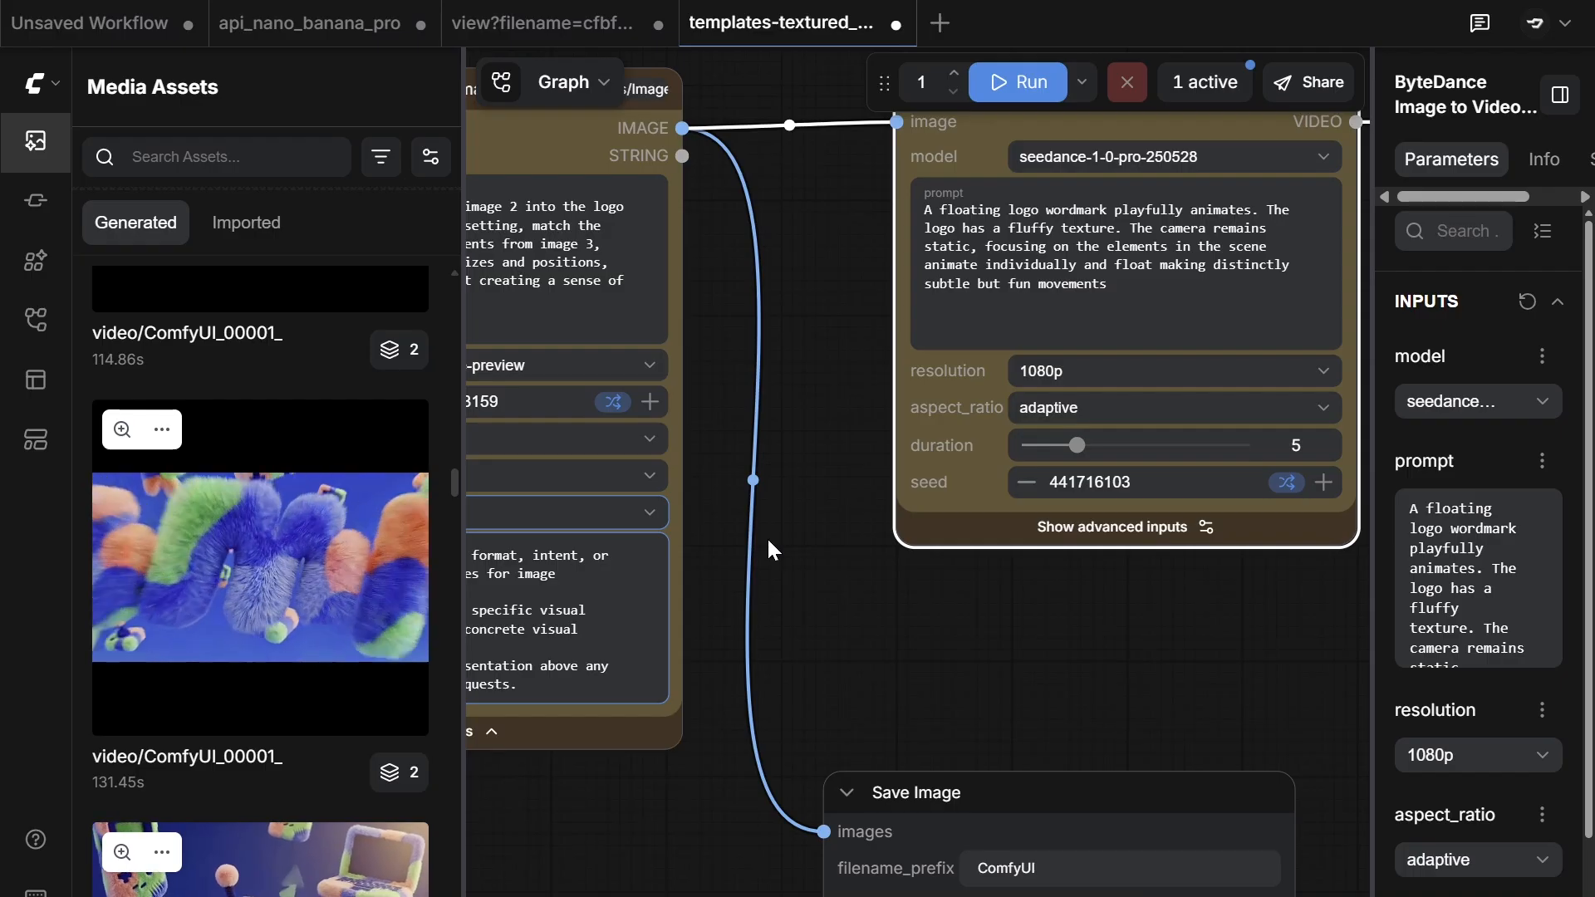
scroll(1025, 582, down, 5)
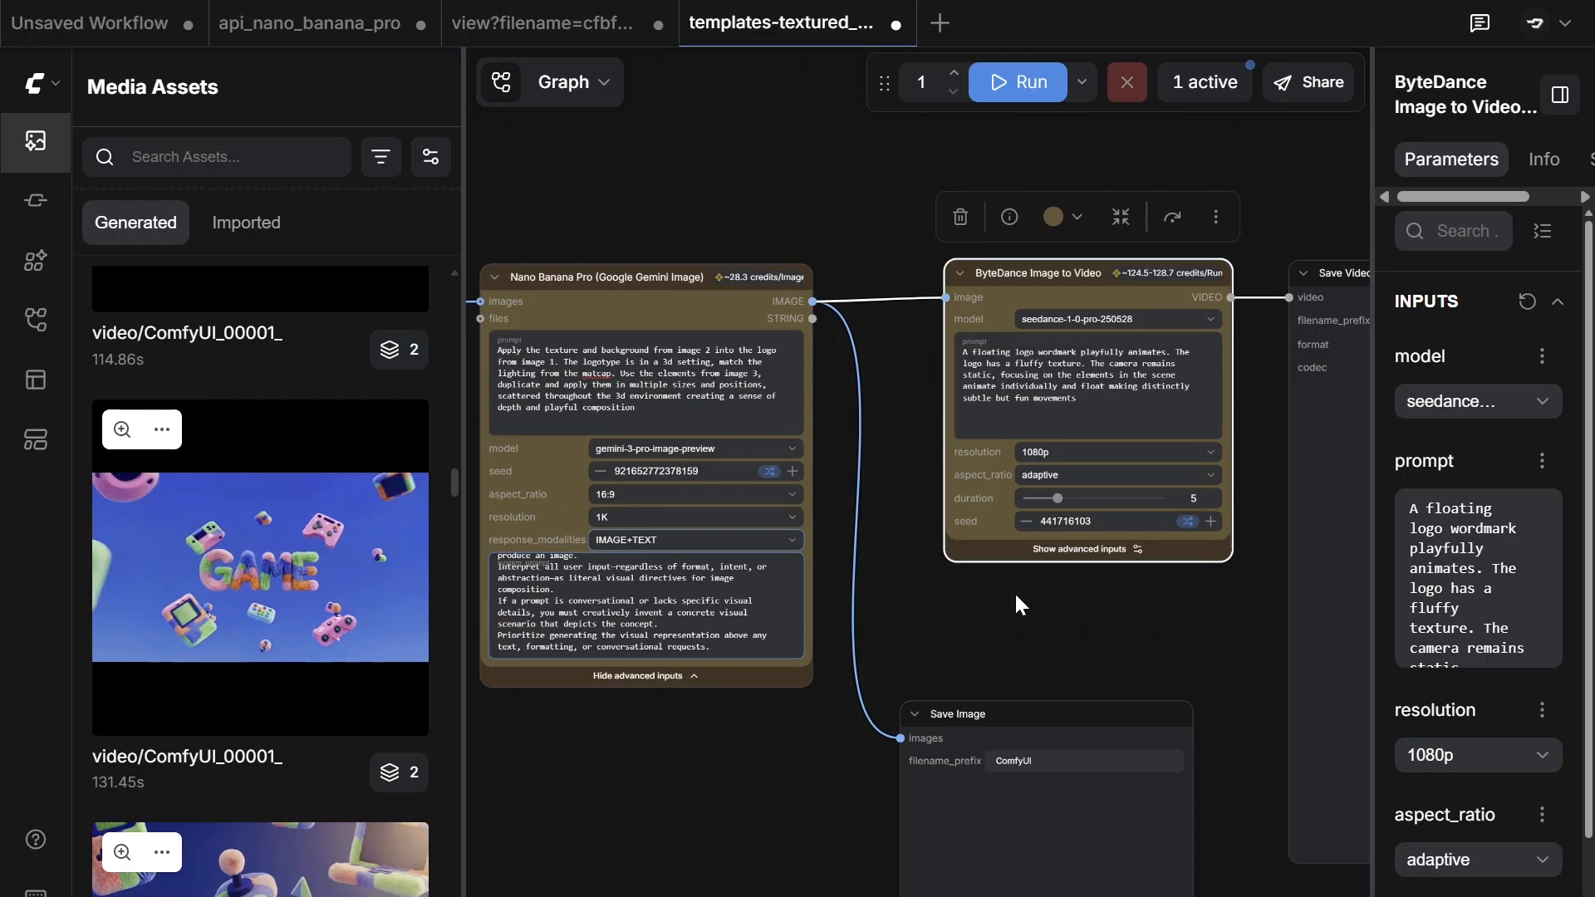
Step: Open the job queue to check the status of the submitted run, and close it again
click(1213, 100)
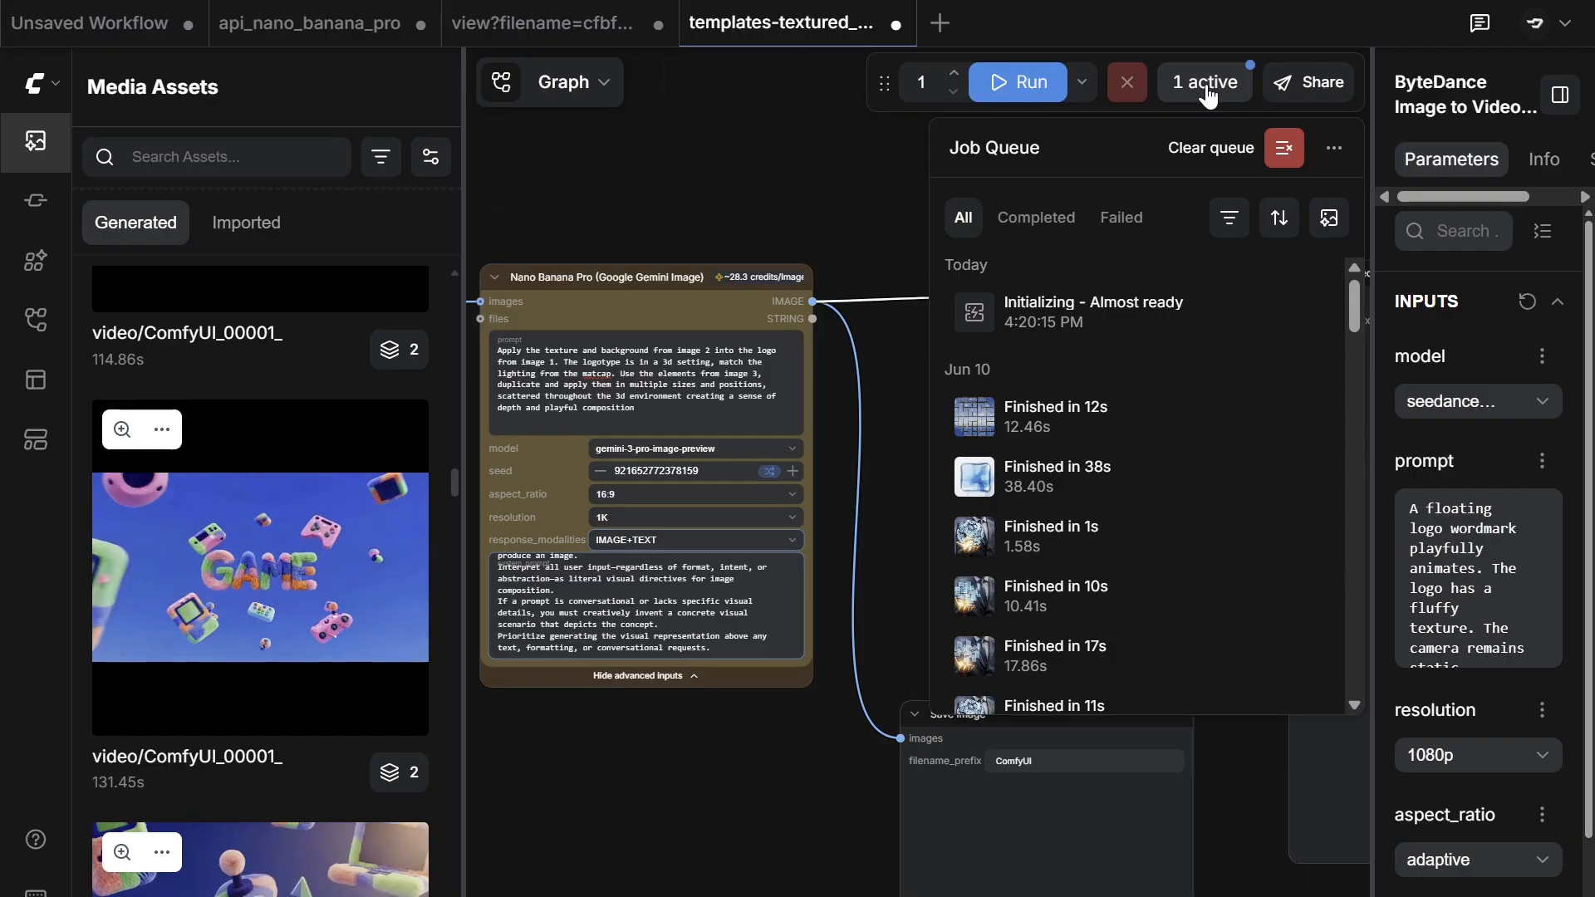
click(1209, 97)
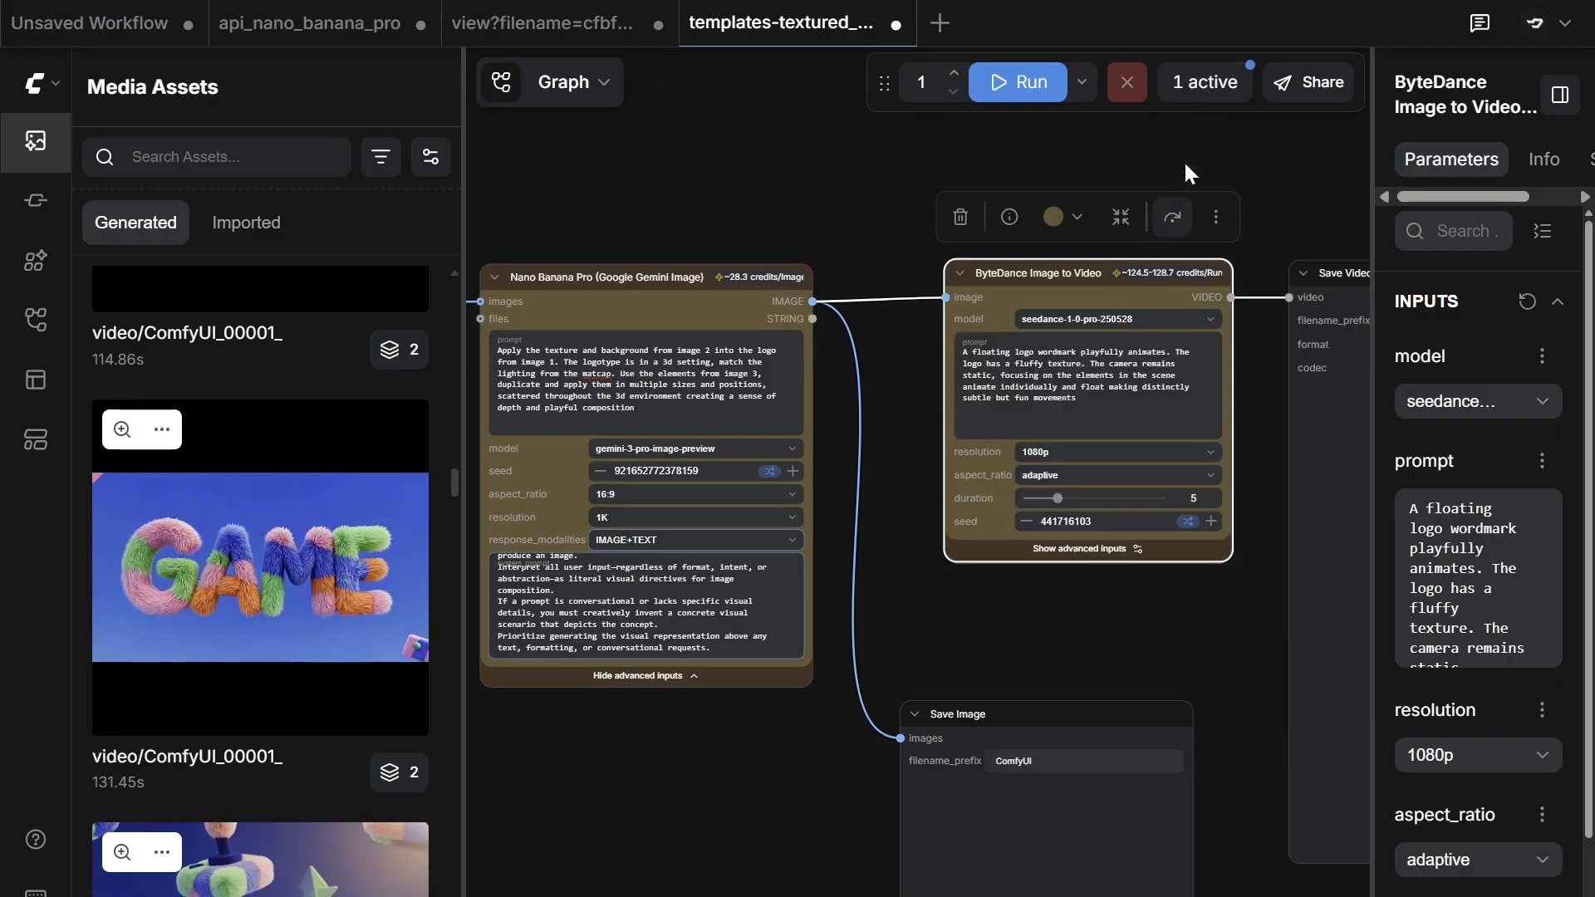
click(1186, 89)
click(1187, 89)
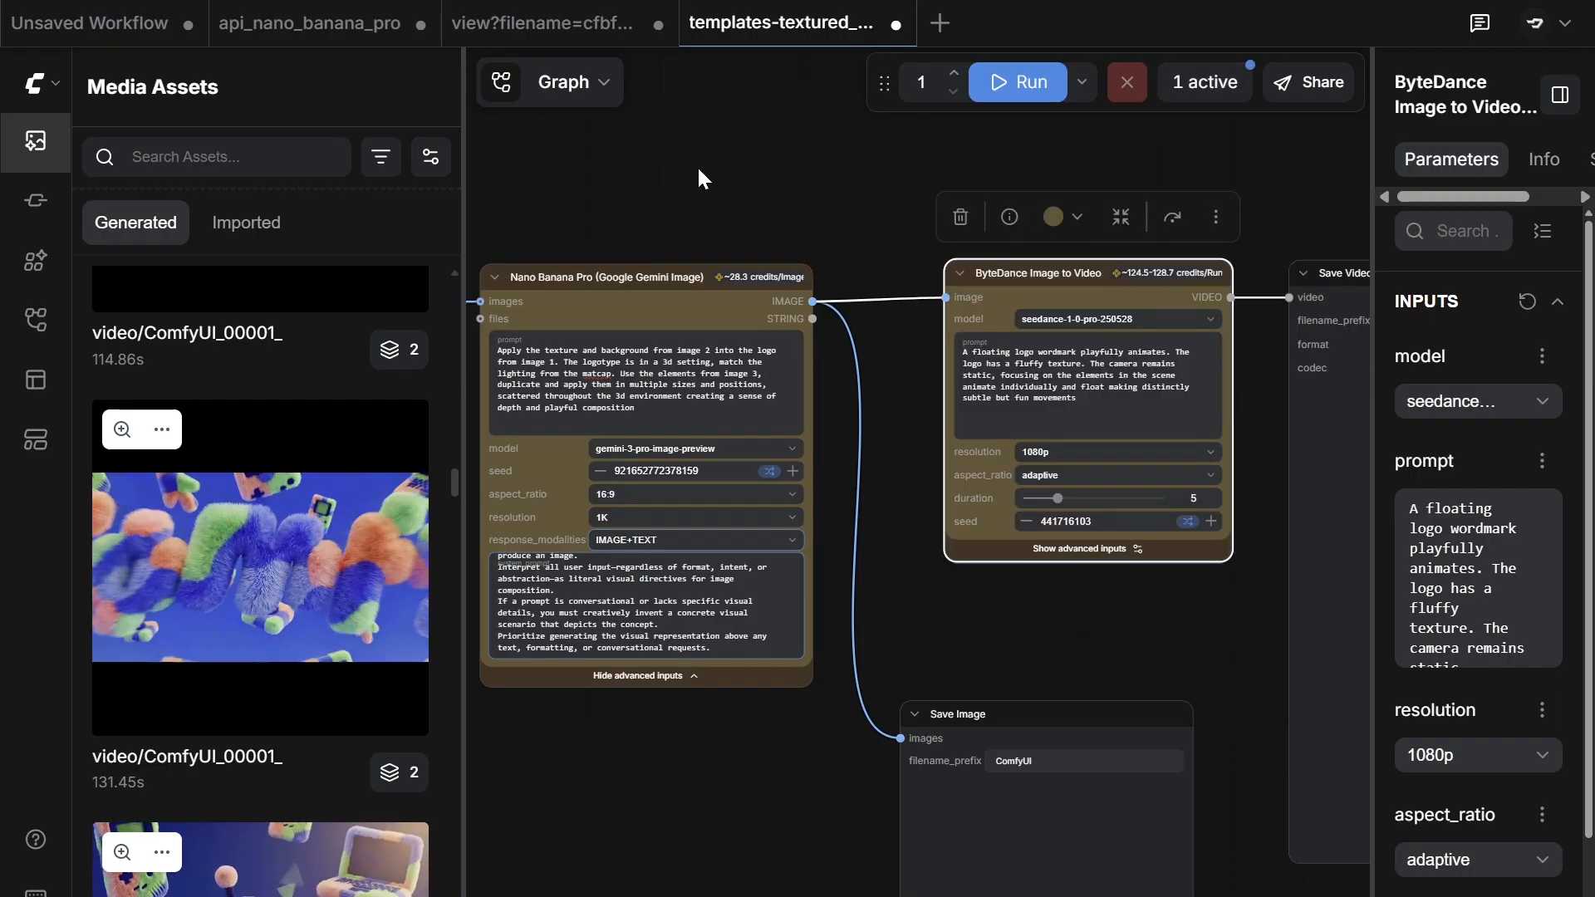
Step: Browse the previously generated logo videos in the media assets and look over the output nodes while the workflow runs
drag(531, 235, 828, 212)
scroll(325, 683, down, 1)
scroll(326, 683, down, 3)
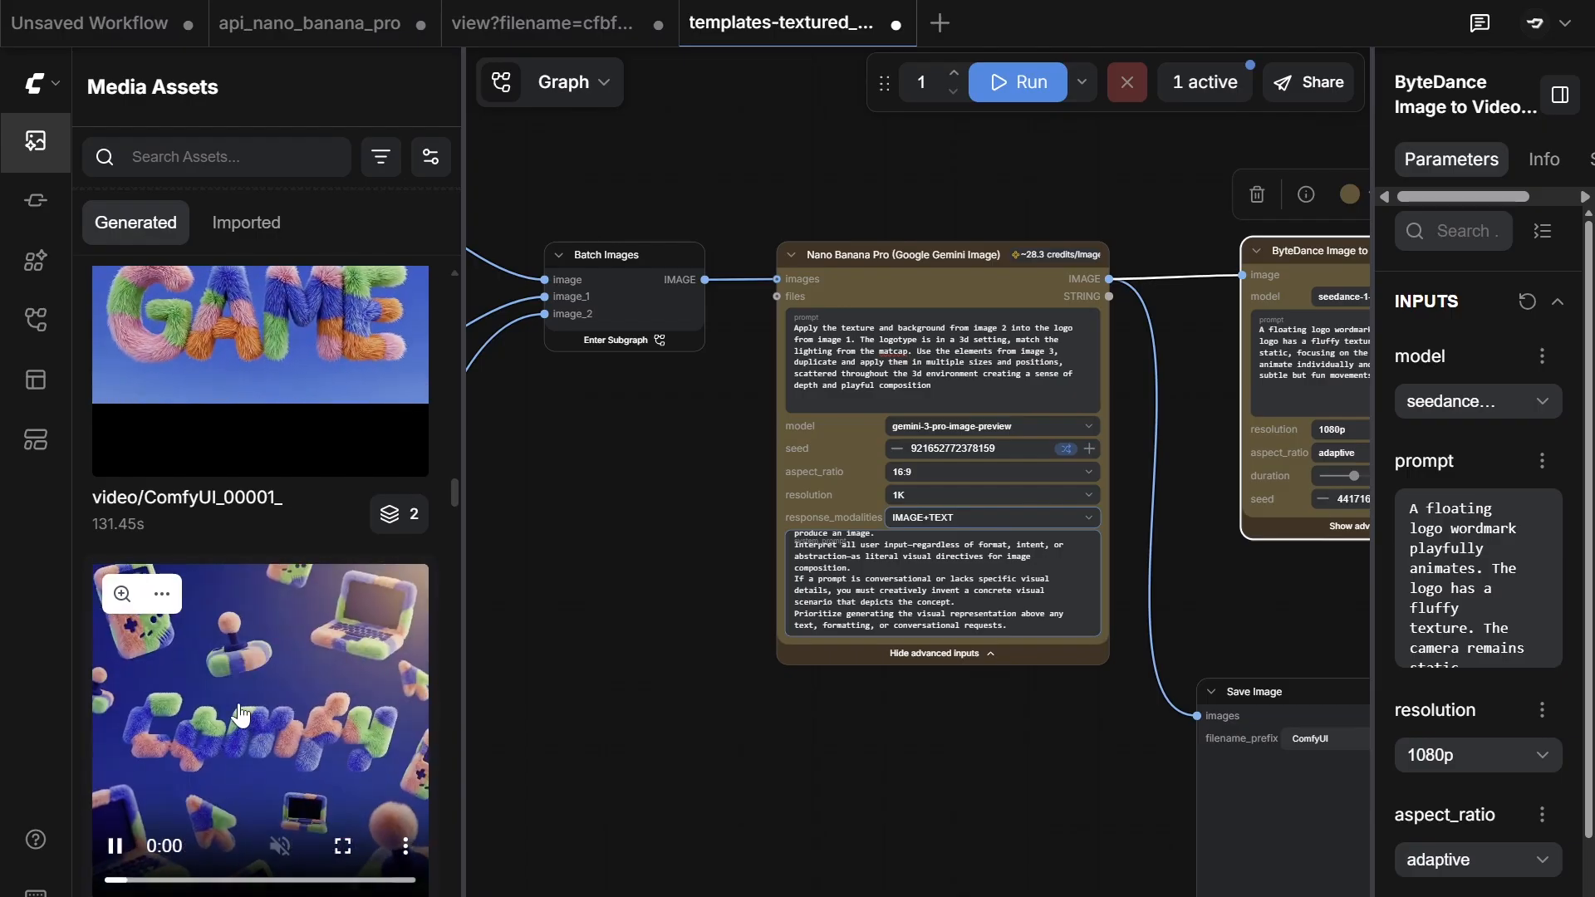
scroll(287, 682, down, 3)
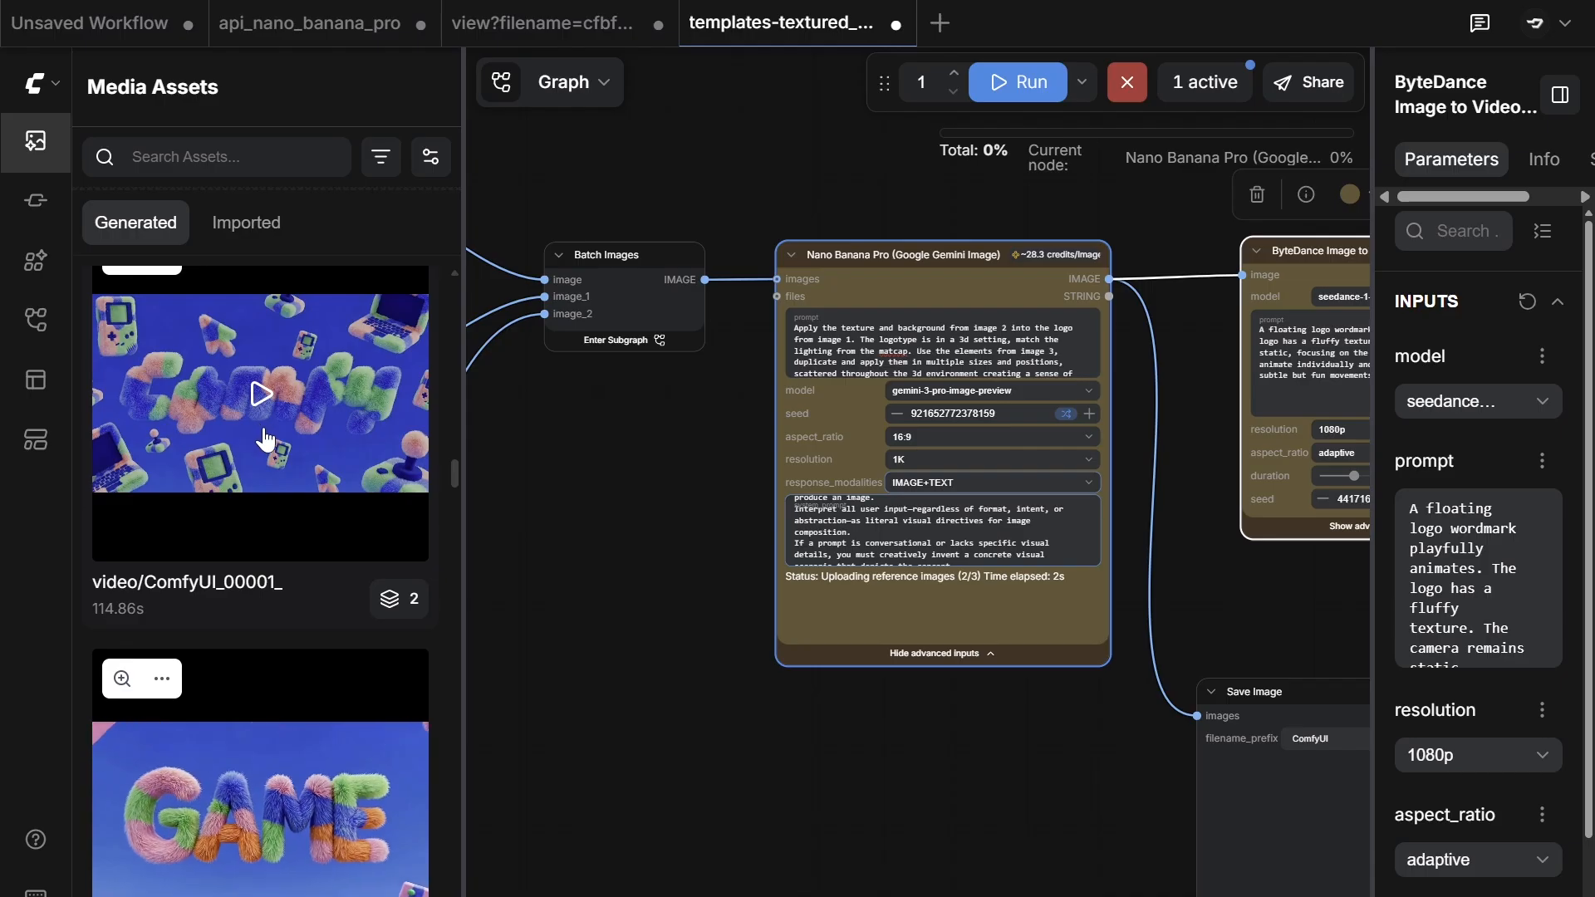
scroll(1089, 780, down, 3)
drag(858, 597, 805, 471)
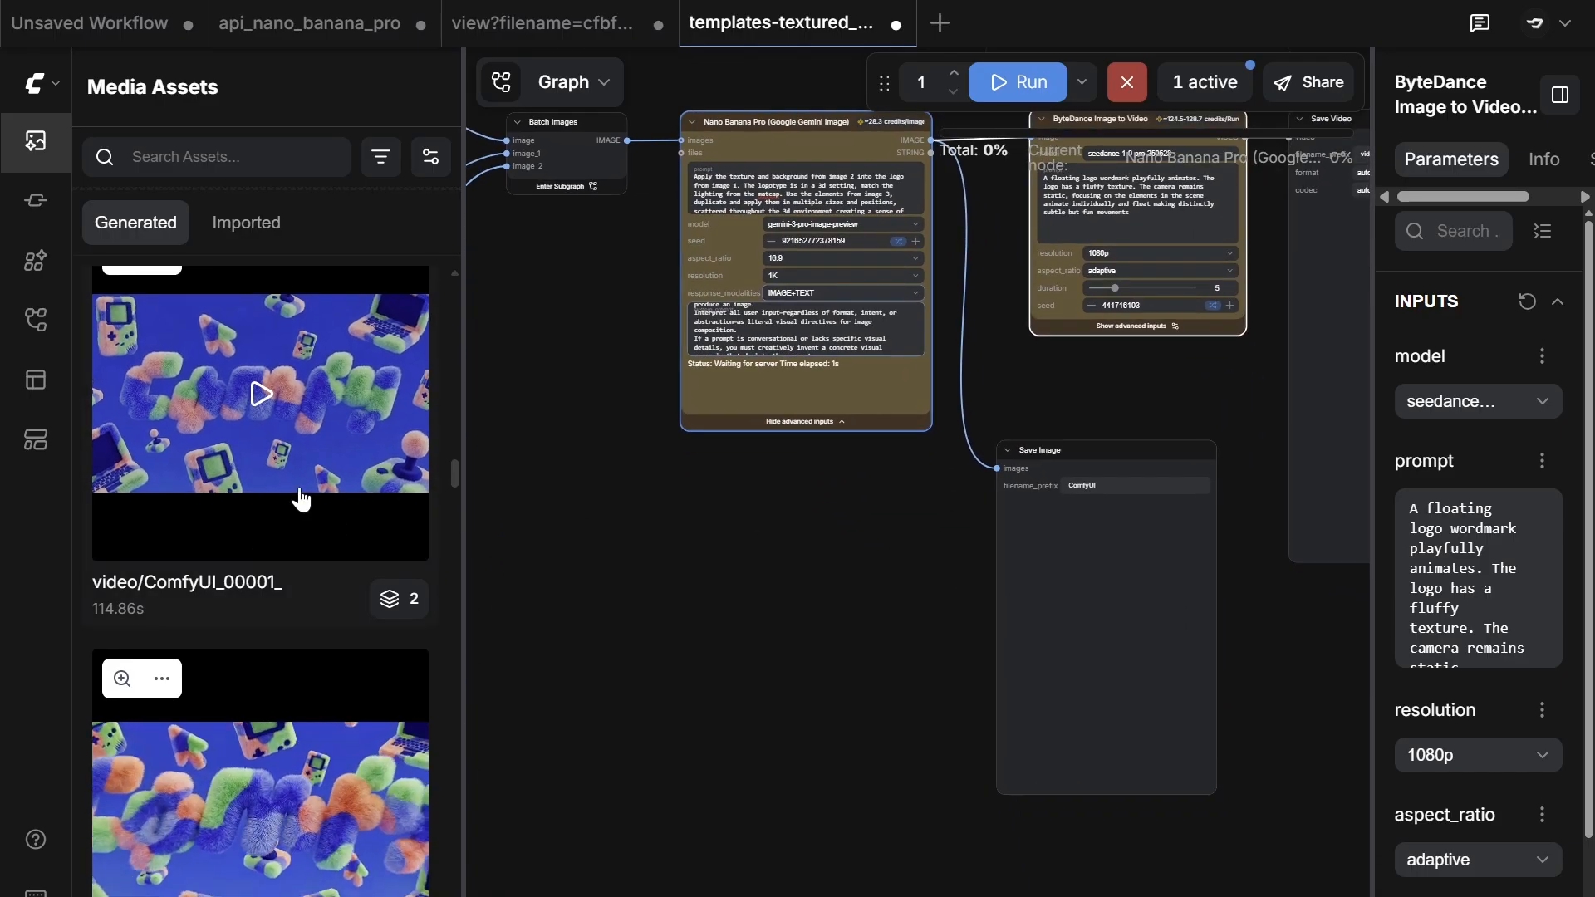
Step: Follow the run from the image loaders through Nano Banana Pro to the generated picture in Save Image and the ByteDance node's status
drag(872, 509, 830, 585)
drag(682, 242, 917, 300)
scroll(731, 496, down, 3)
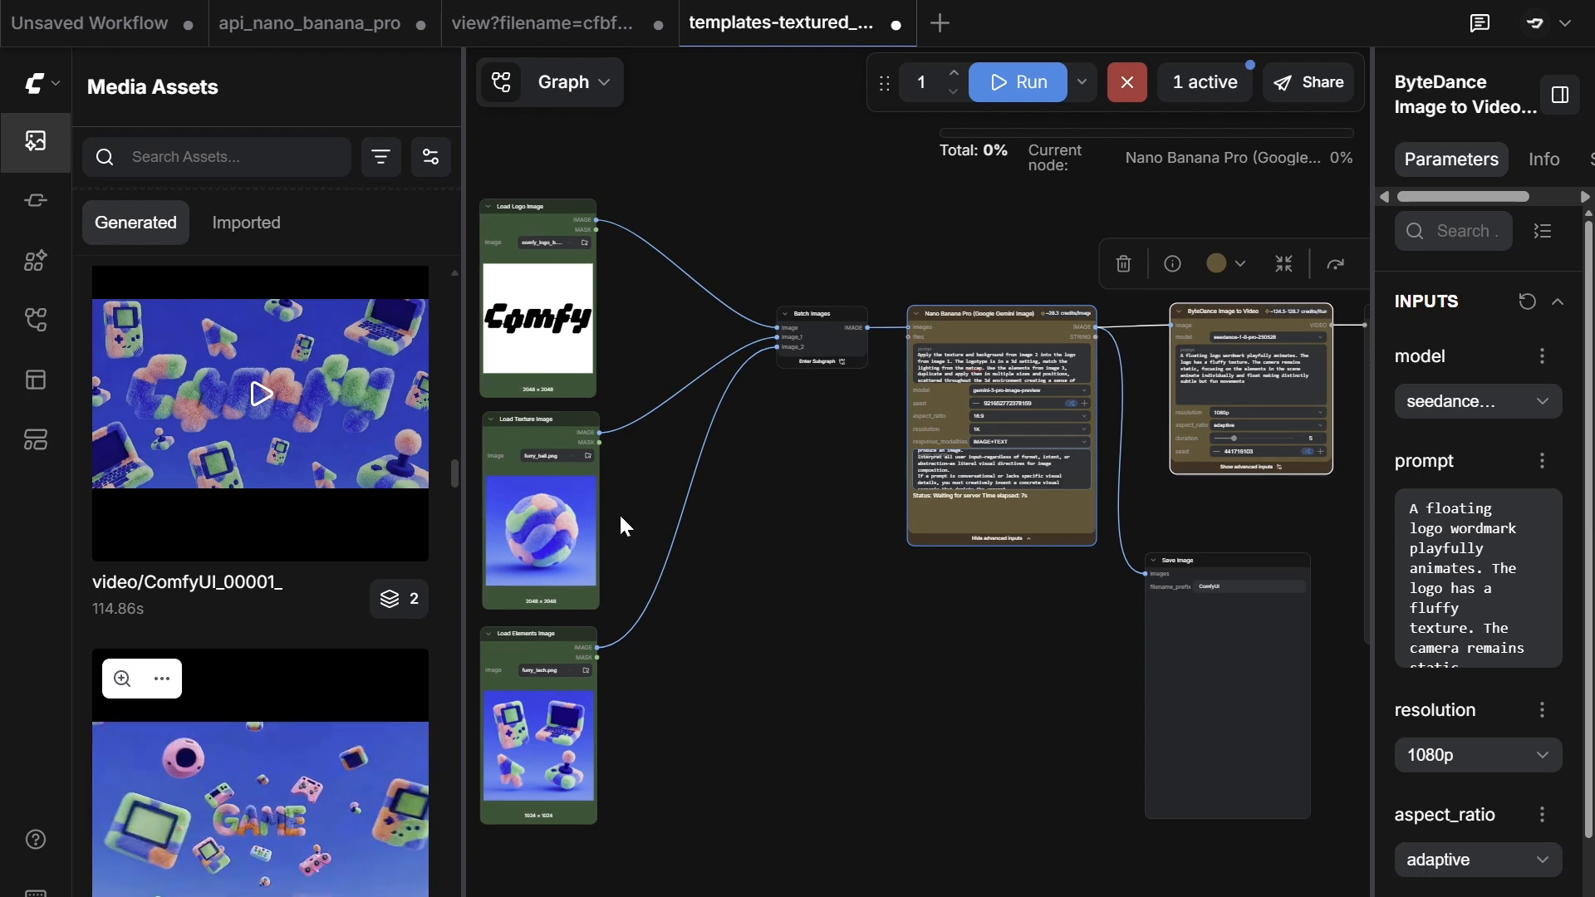
scroll(762, 386, up, 5)
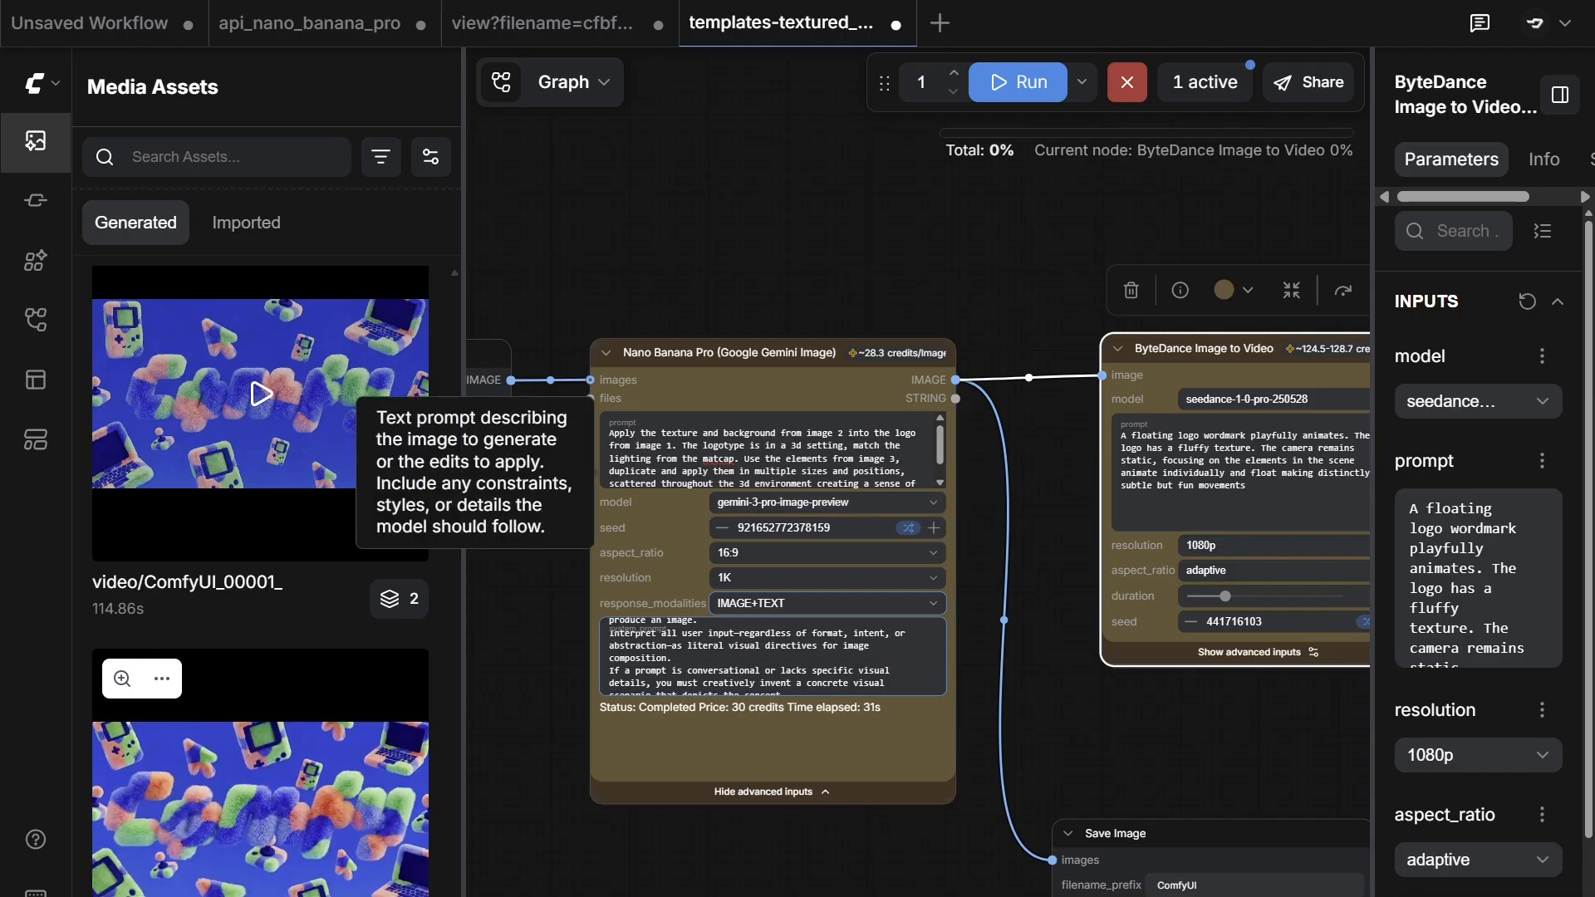
drag(1064, 591, 887, 268)
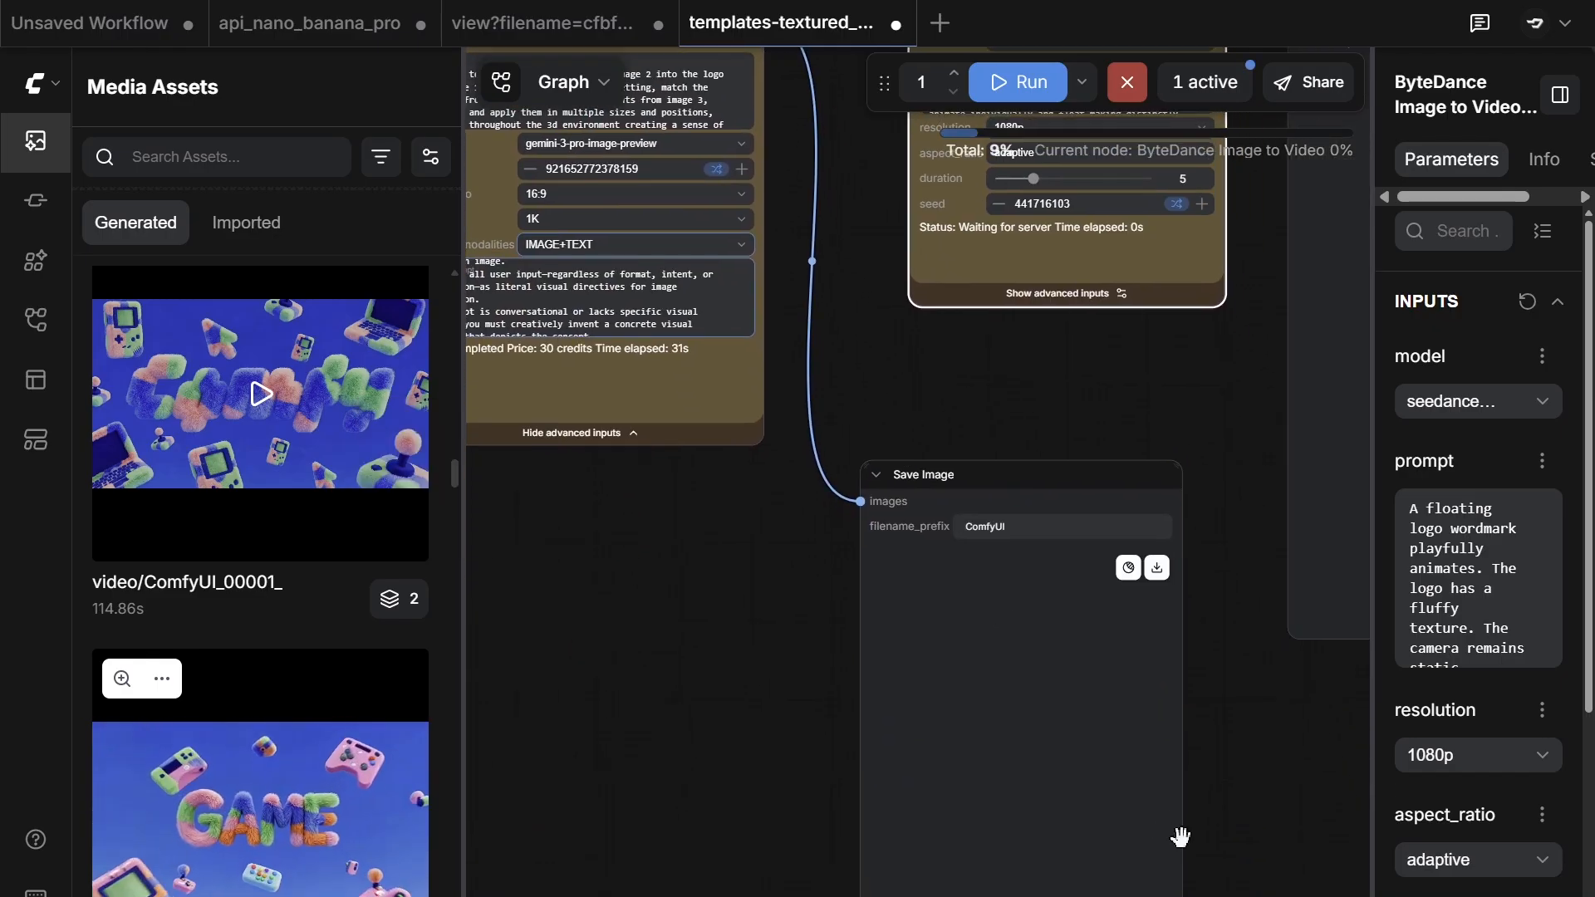
drag(1189, 684, 1047, 583)
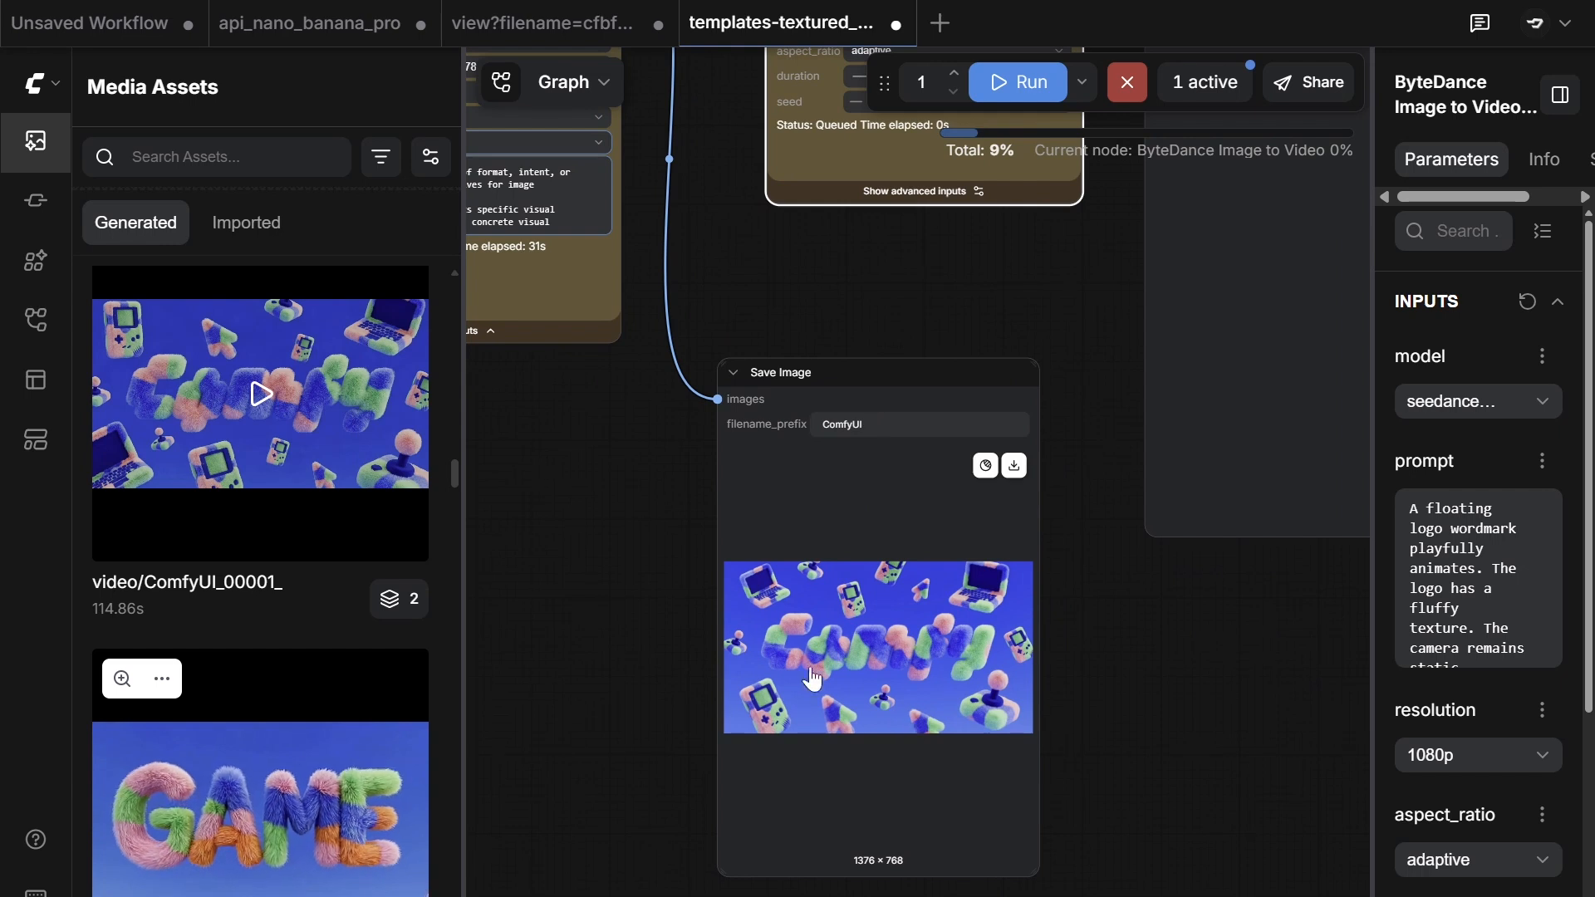
drag(856, 295, 881, 630)
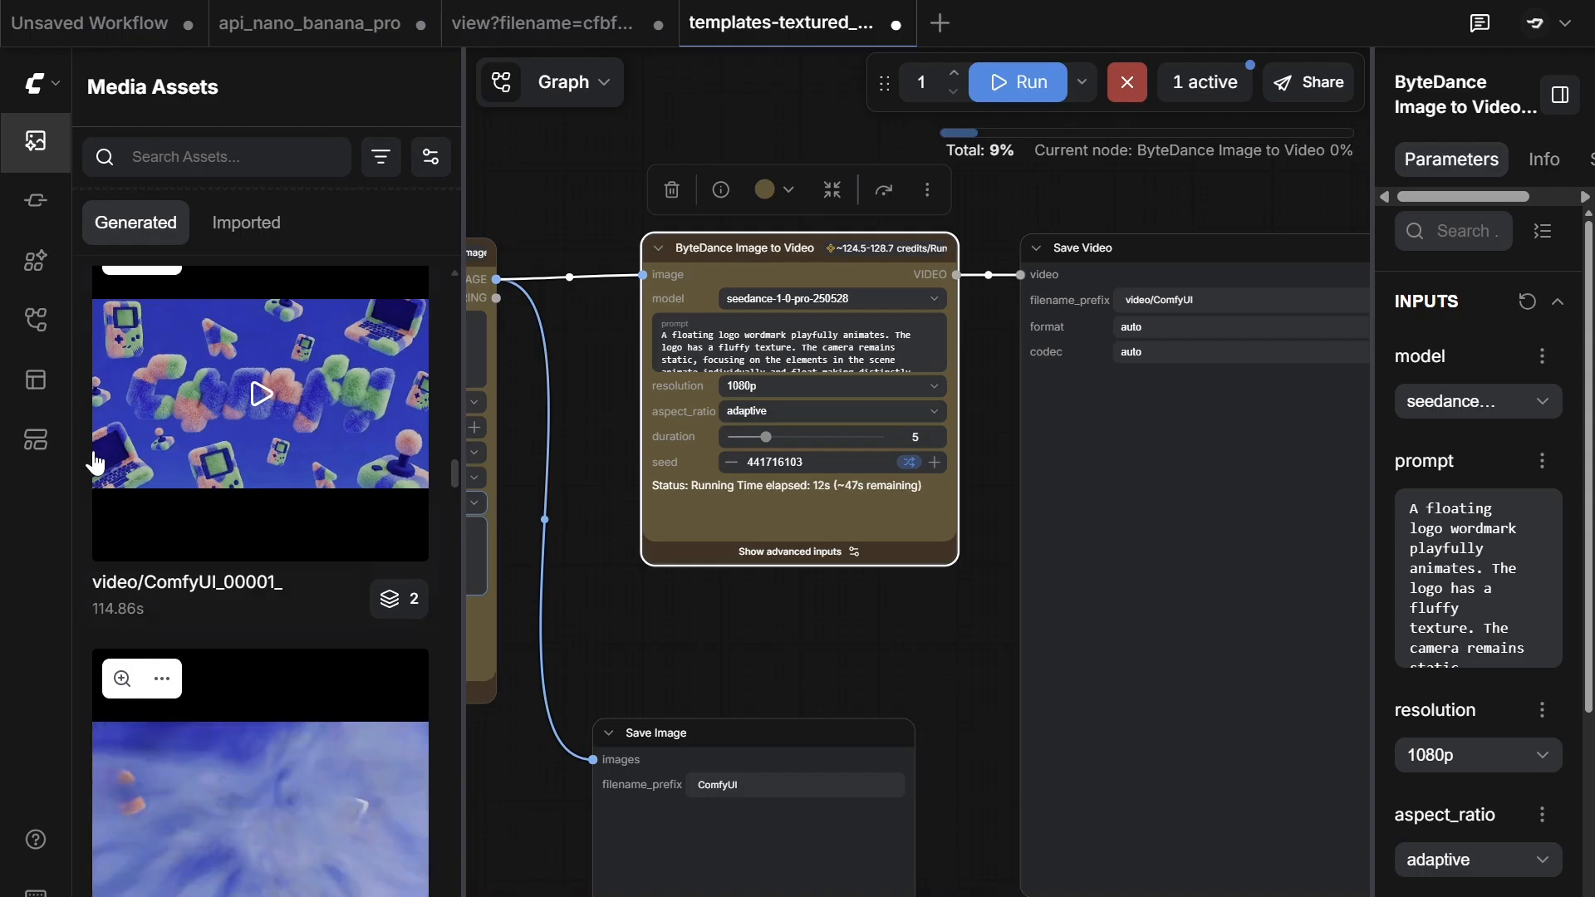
Step: Open the template library and search it for "seedance"
click(36, 439)
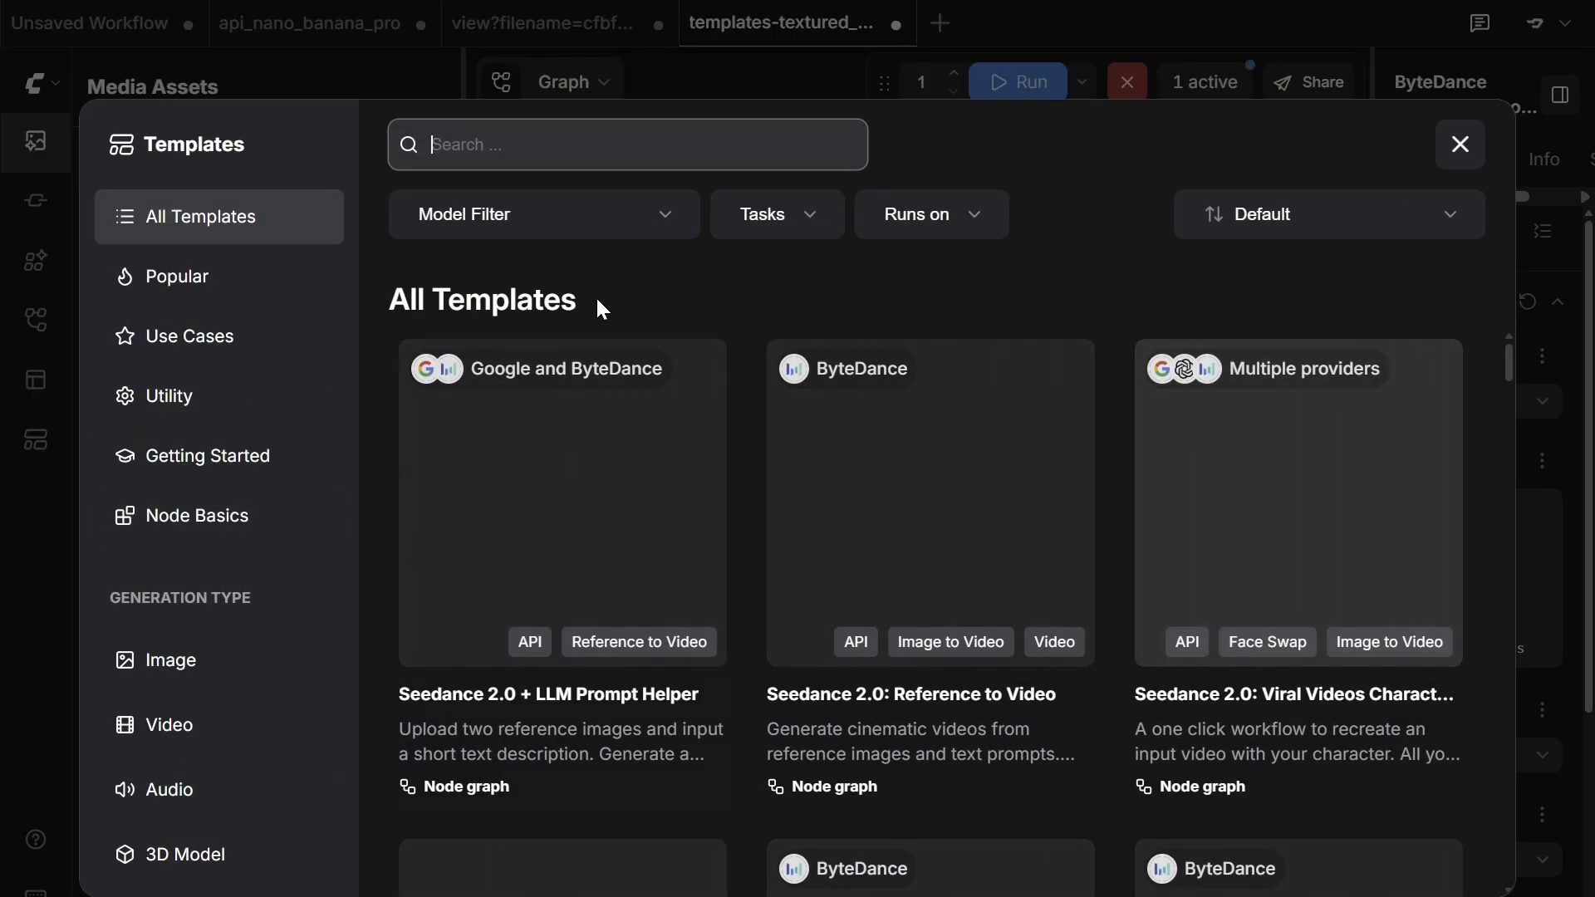
text(seedanc)
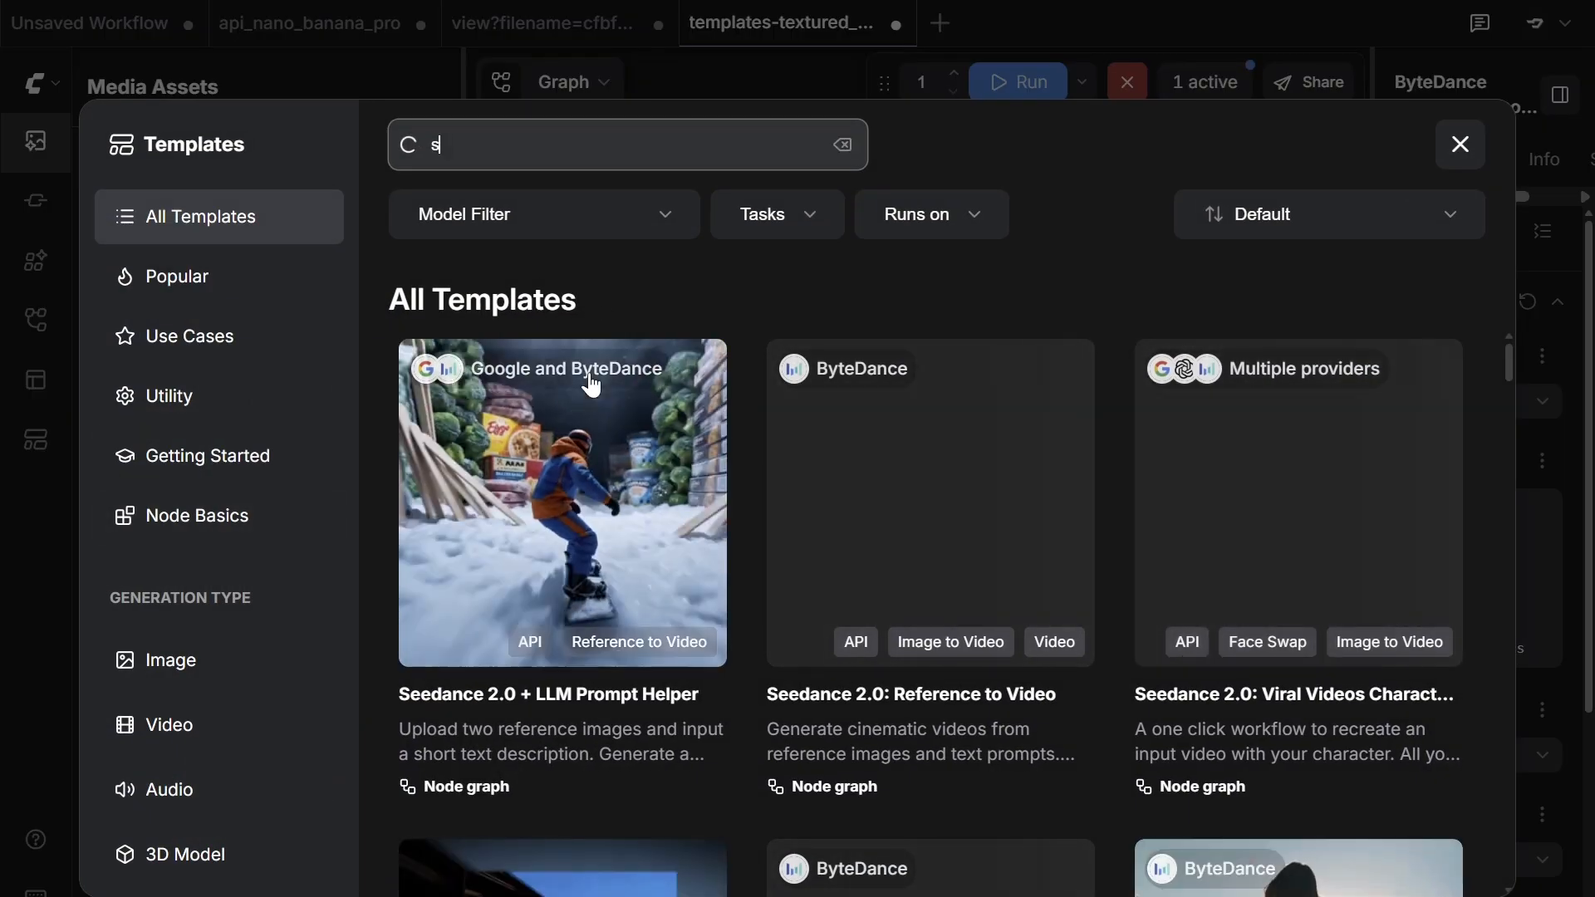
text(e)
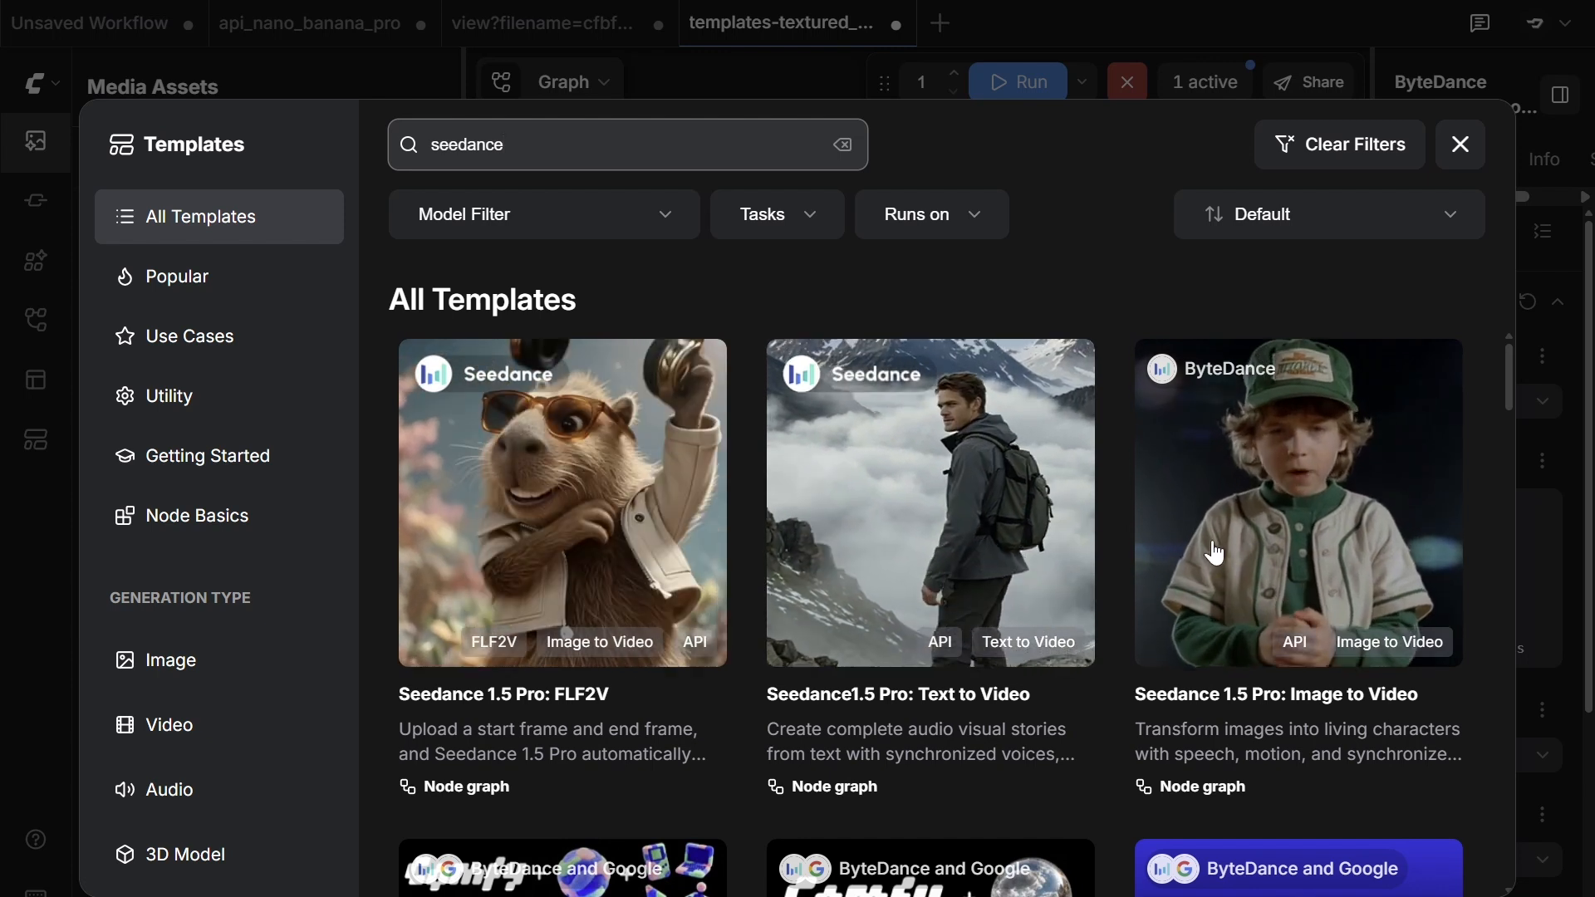
Step: Compare the first Seedance results, from the Seedance 1.5 Pro templates to the logo texture and reference ad templates
scroll(1211, 540, down, 3)
scroll(834, 662, down, 2)
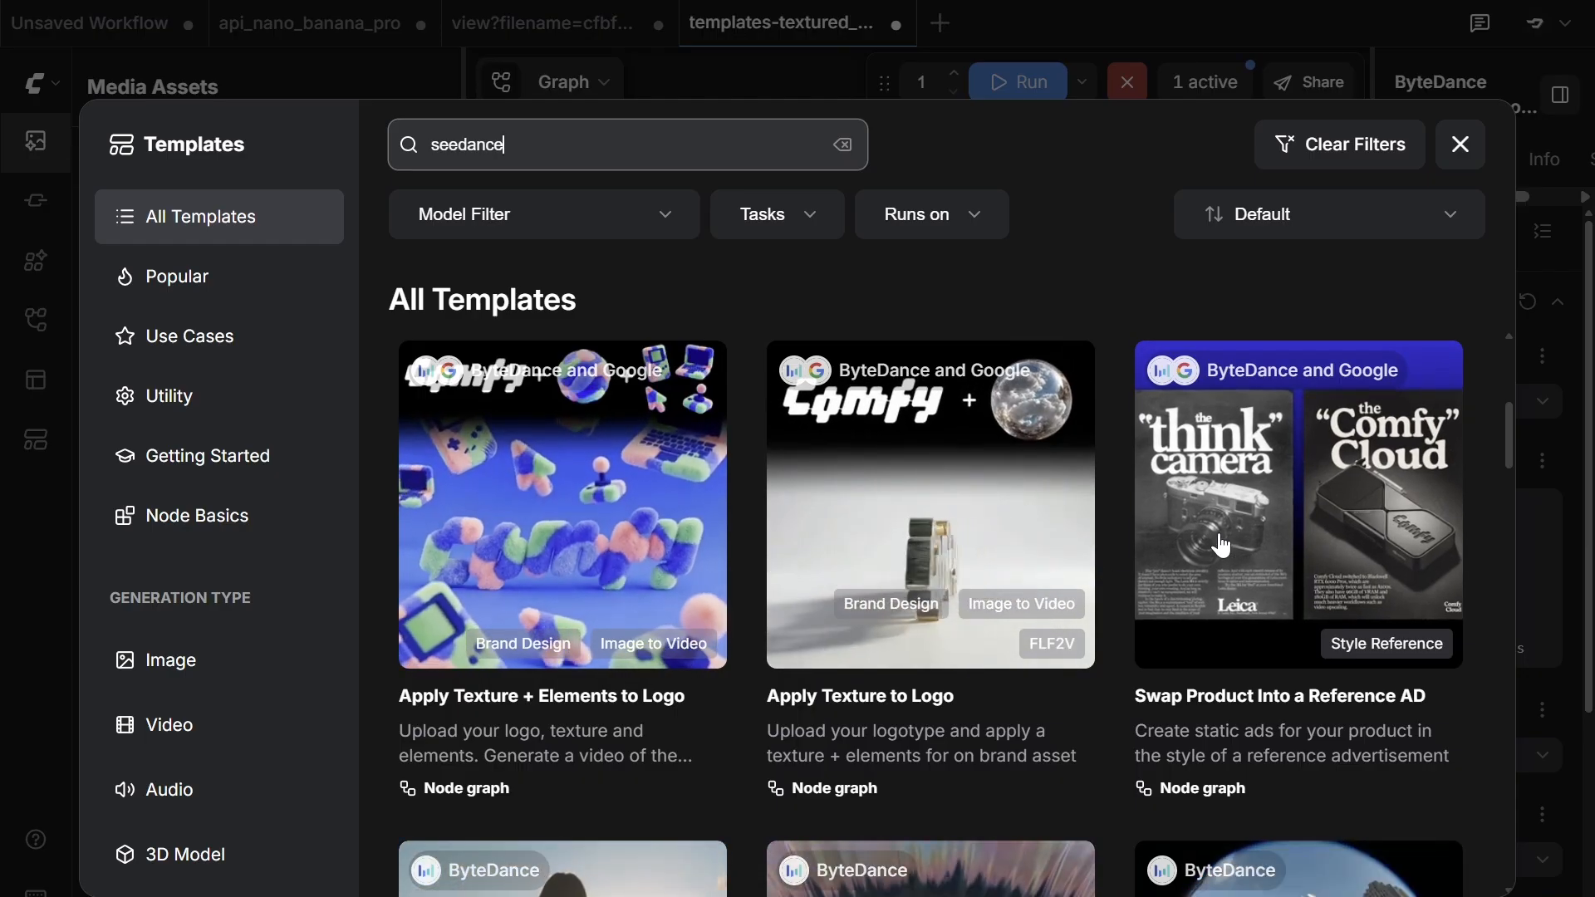
scroll(1215, 586, down, 1)
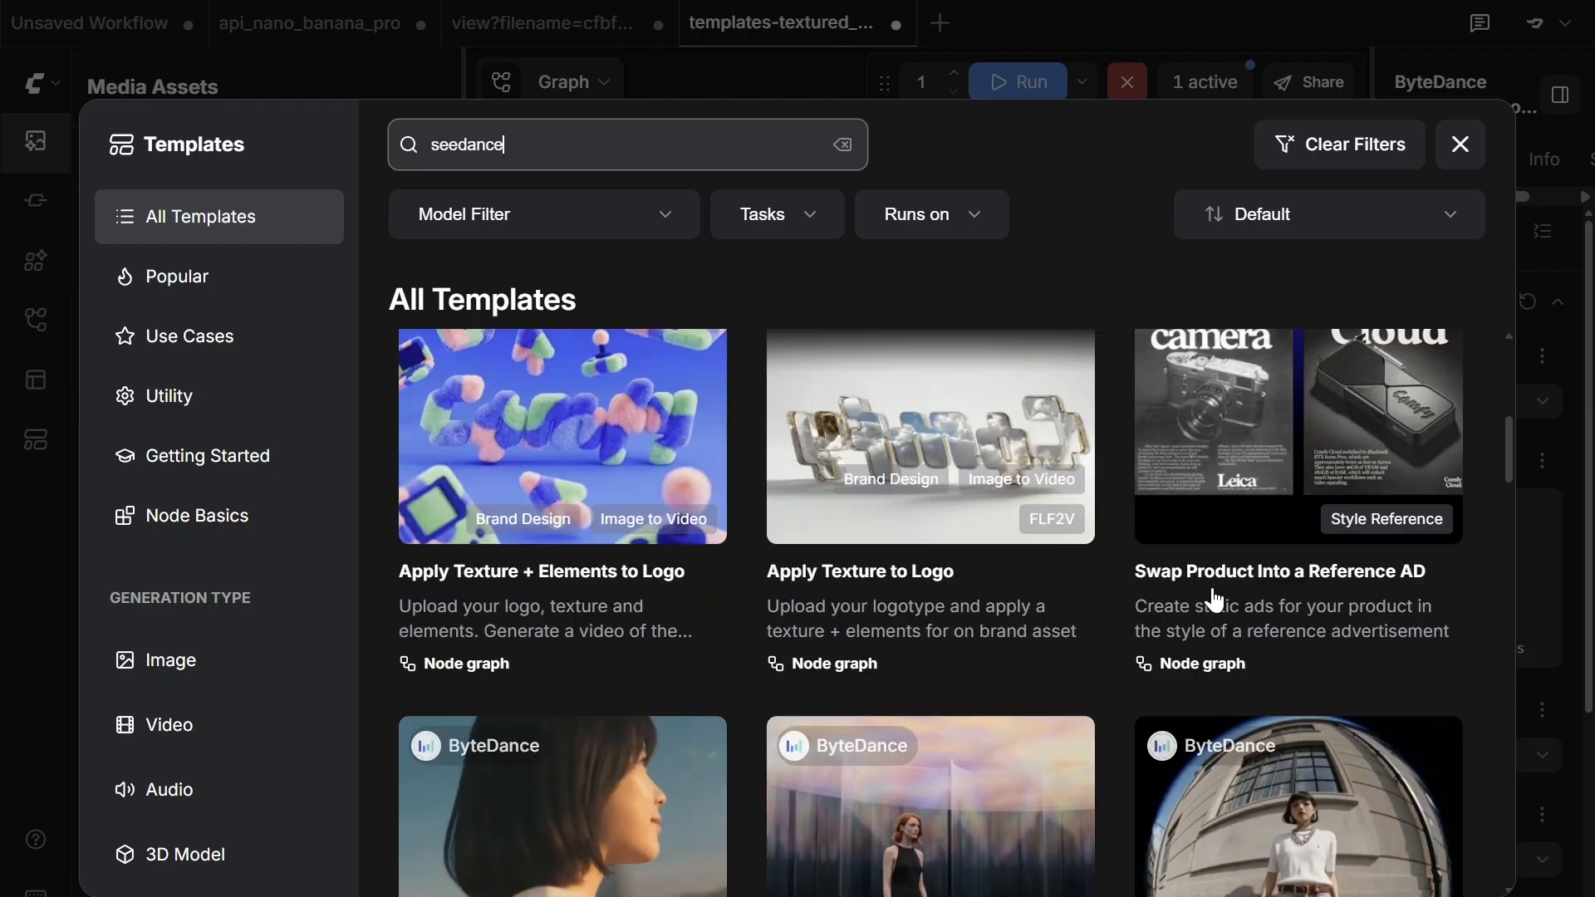
scroll(1082, 551, up, 3)
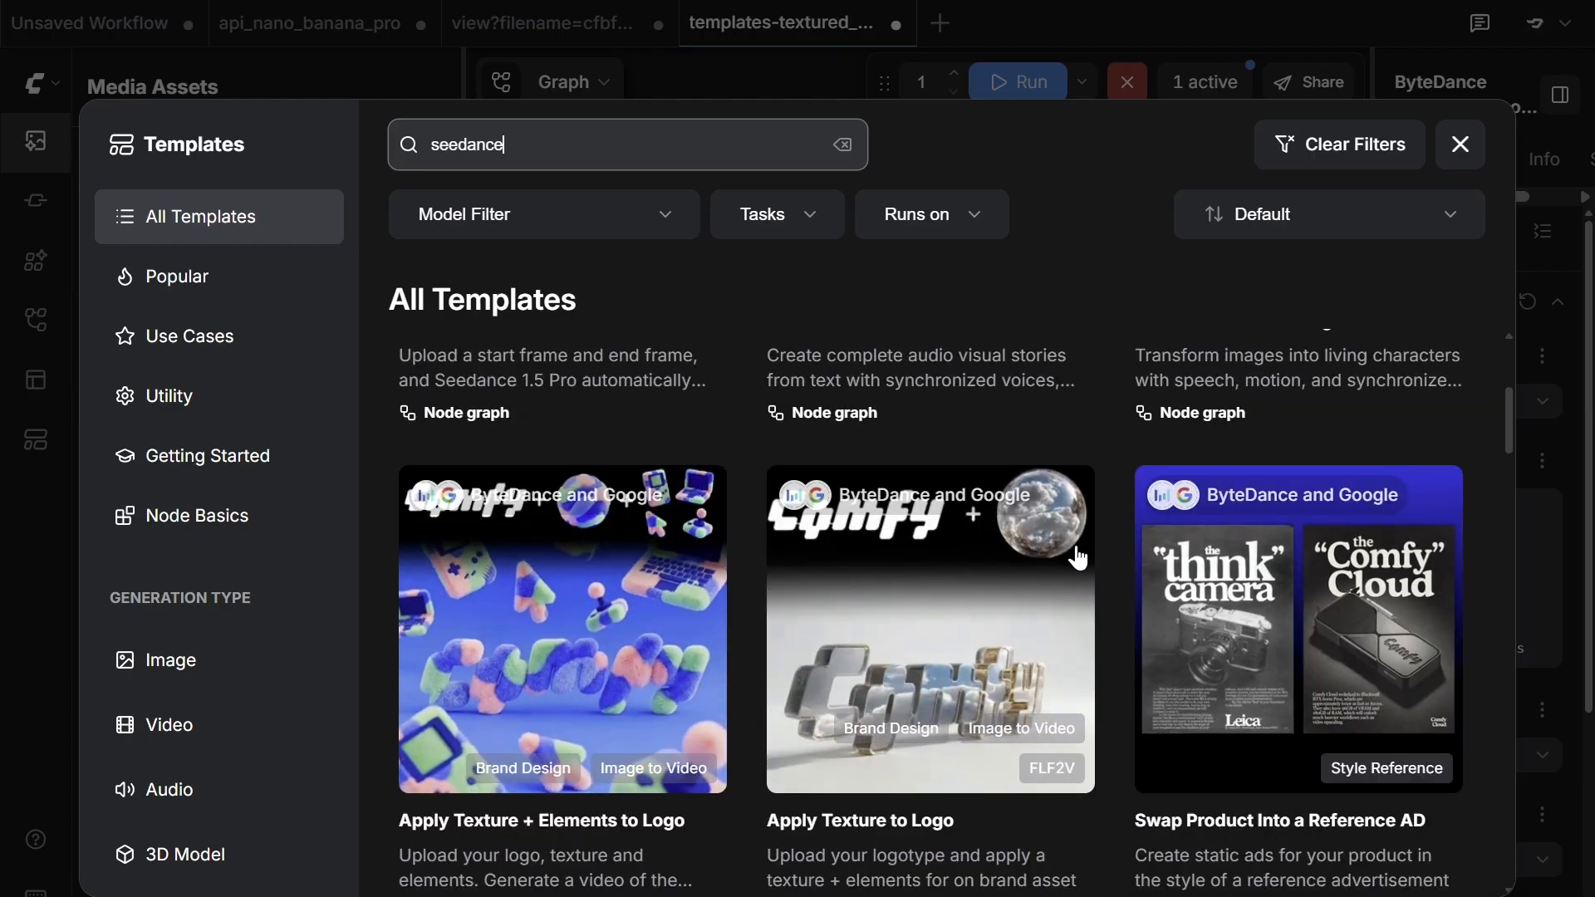
scroll(1122, 574, down, 1)
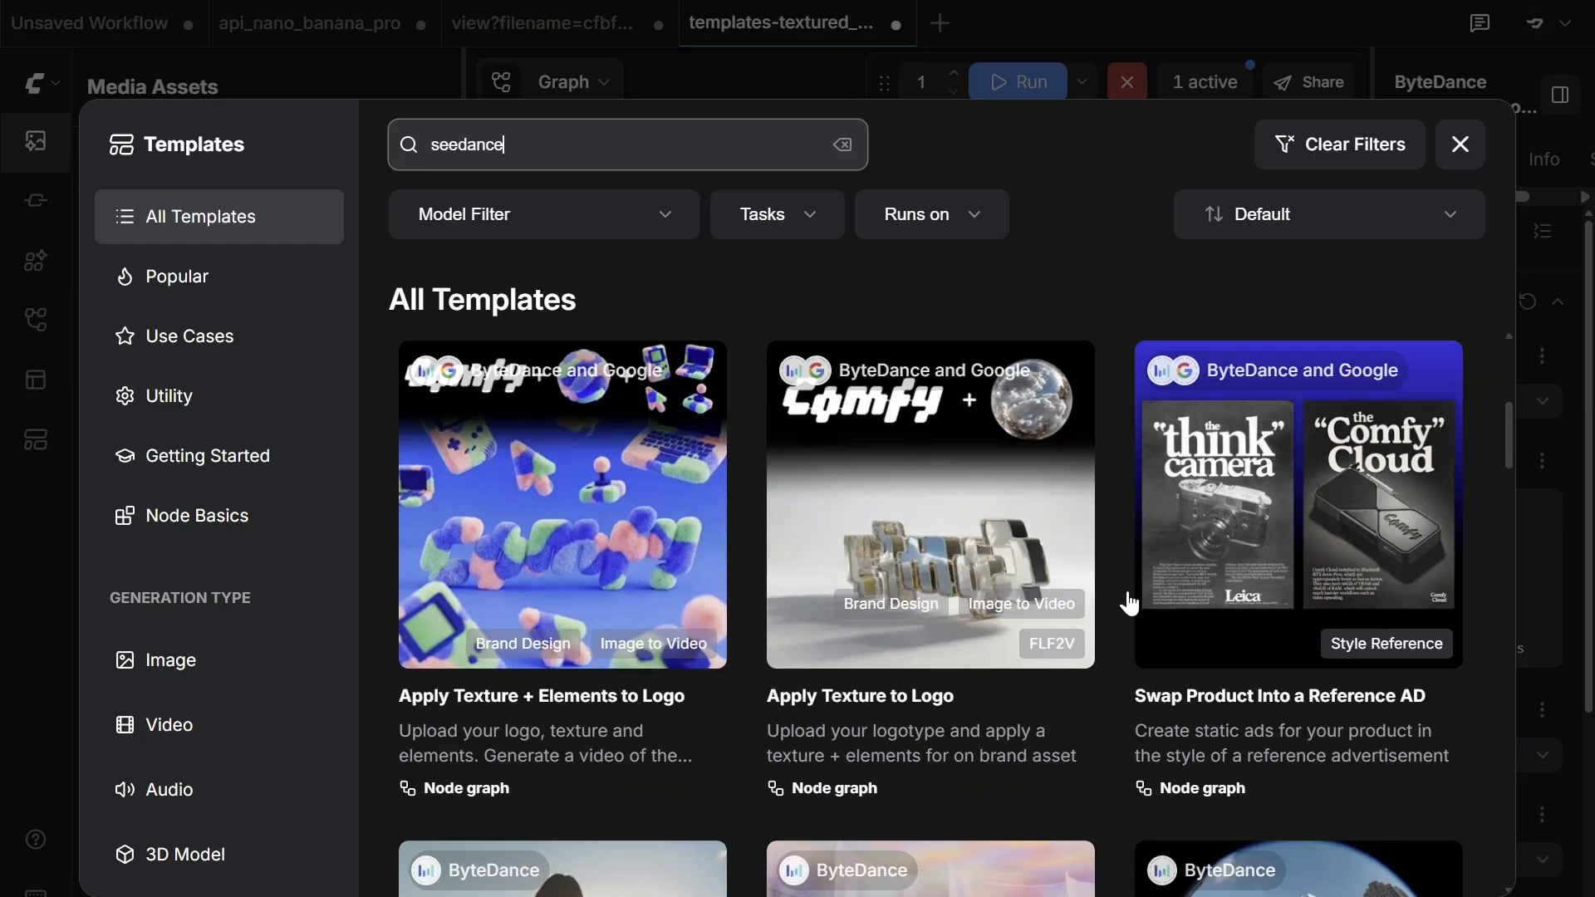
scroll(1125, 597, up, 3)
scroll(748, 607, up, 2)
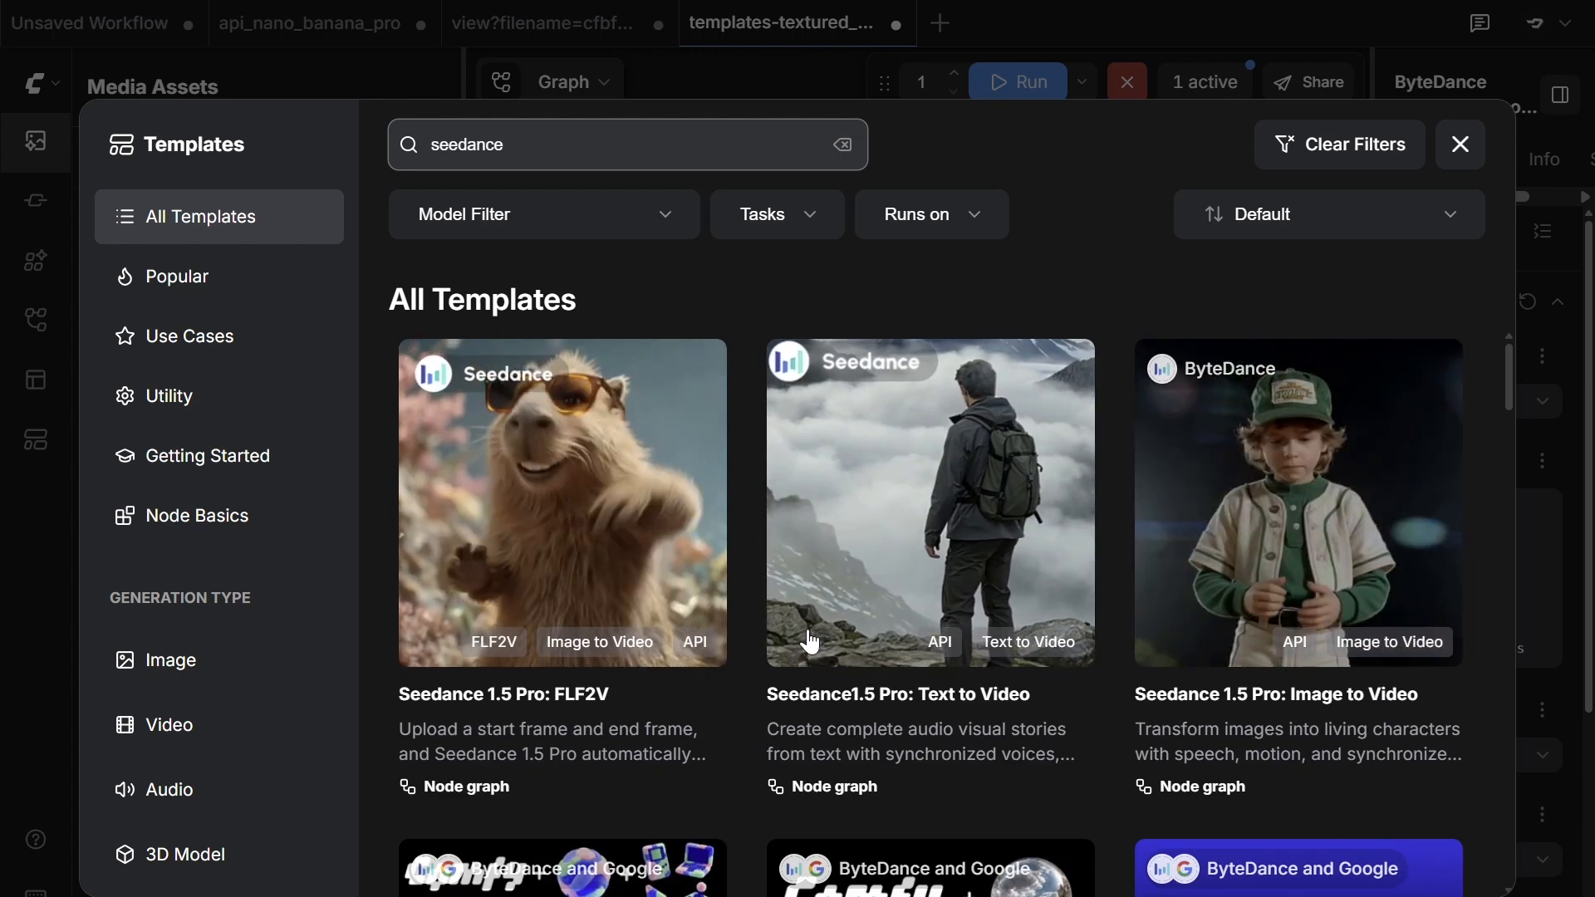
scroll(914, 648, down, 3)
scroll(1011, 667, up, 3)
scroll(1011, 667, down, 3)
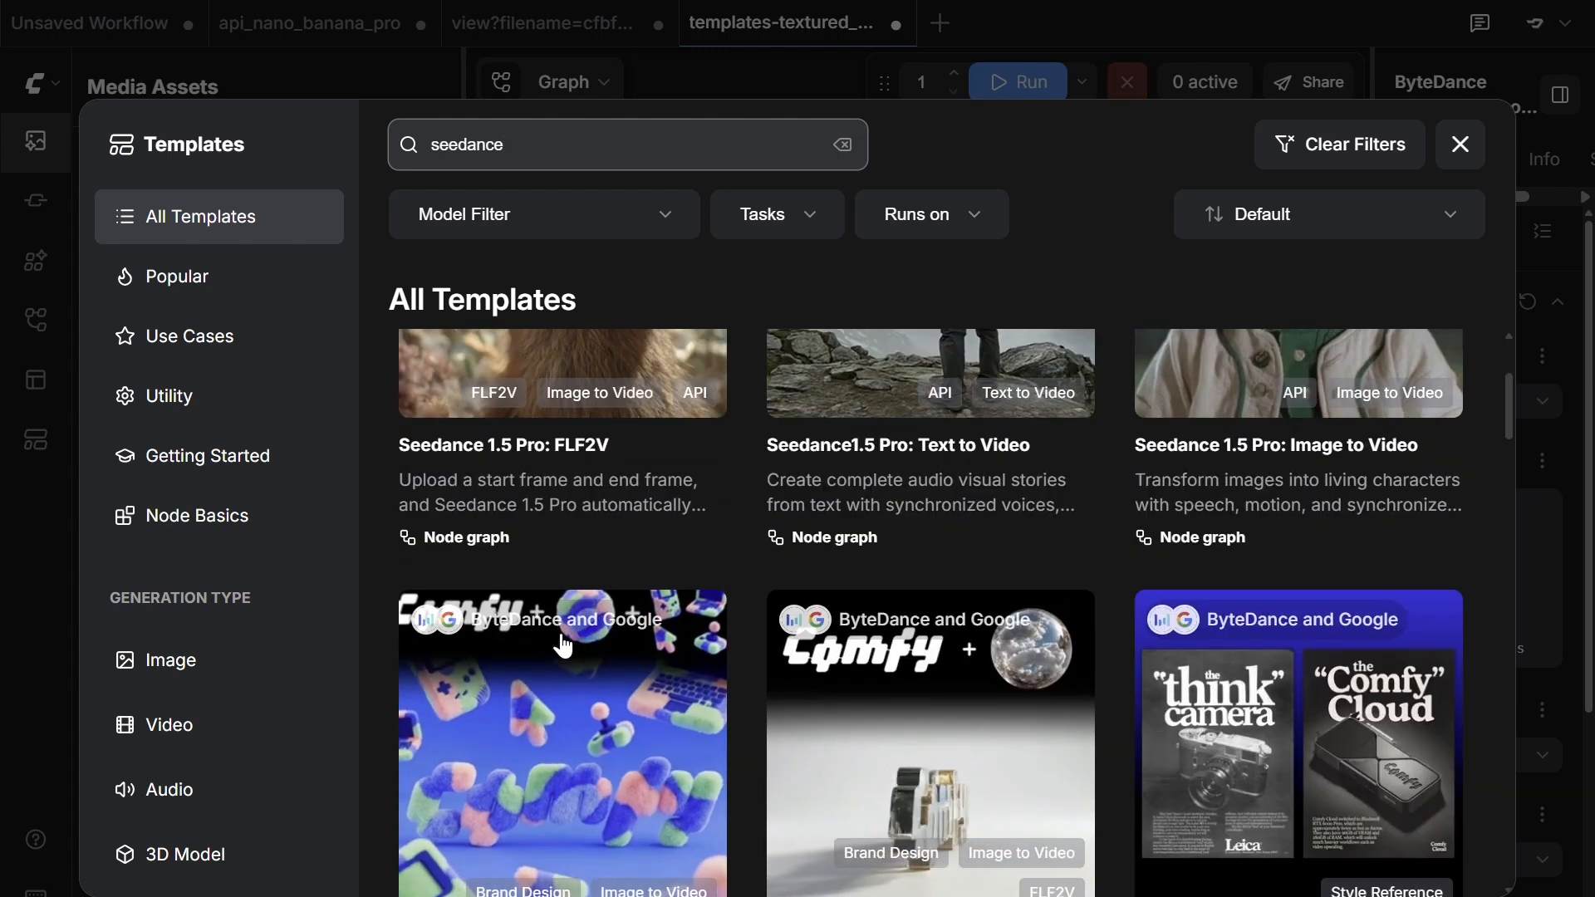
scroll(882, 621, down, 1)
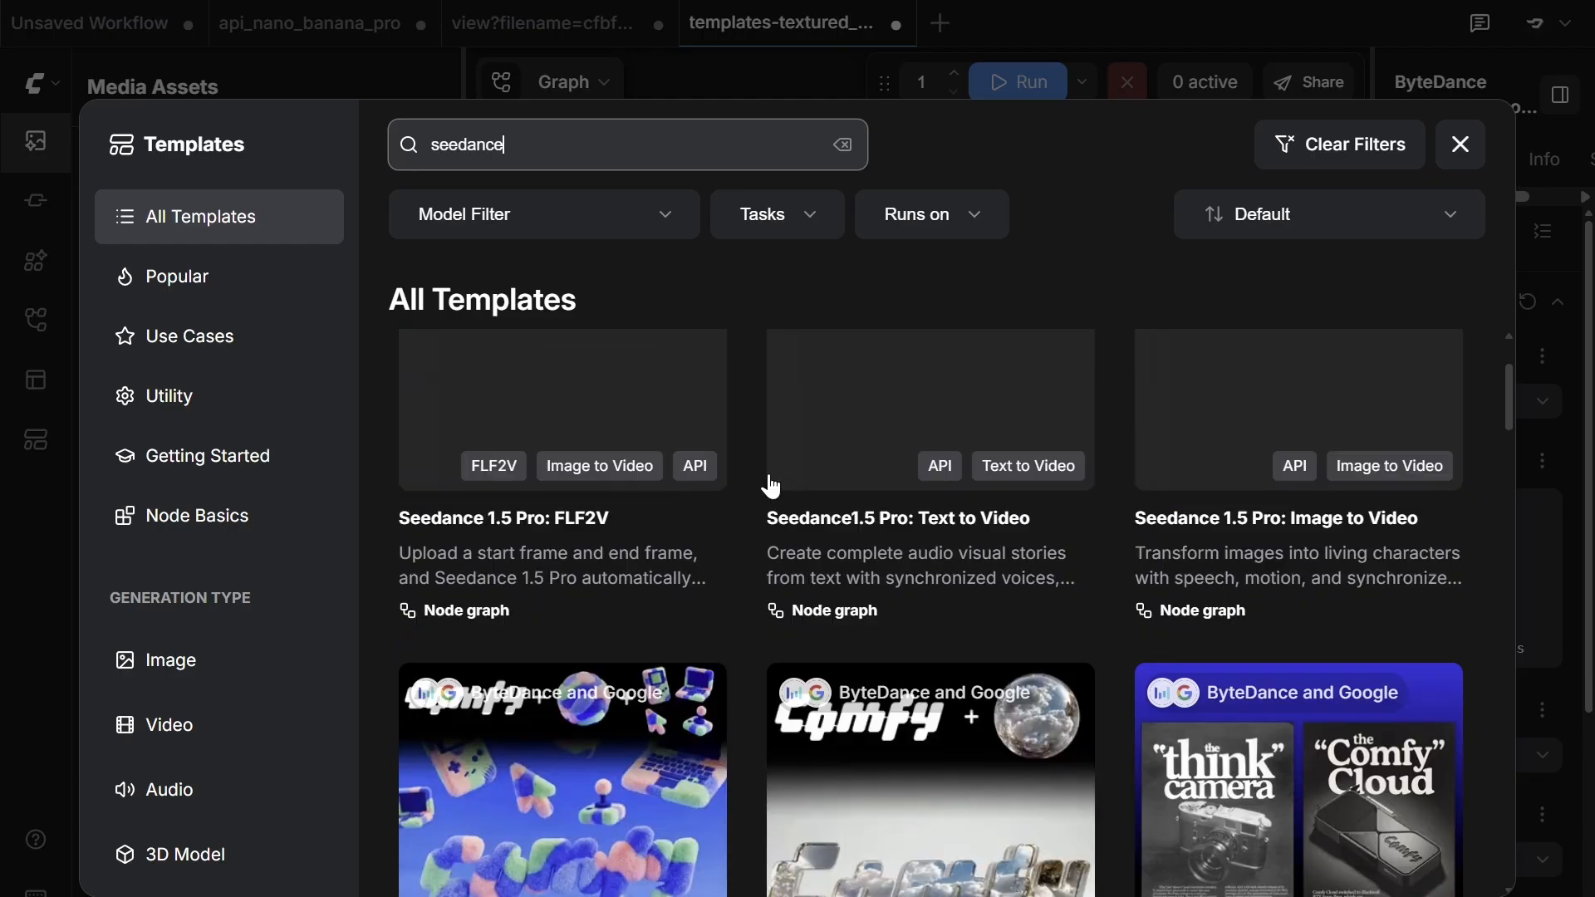
scroll(766, 481, up, 3)
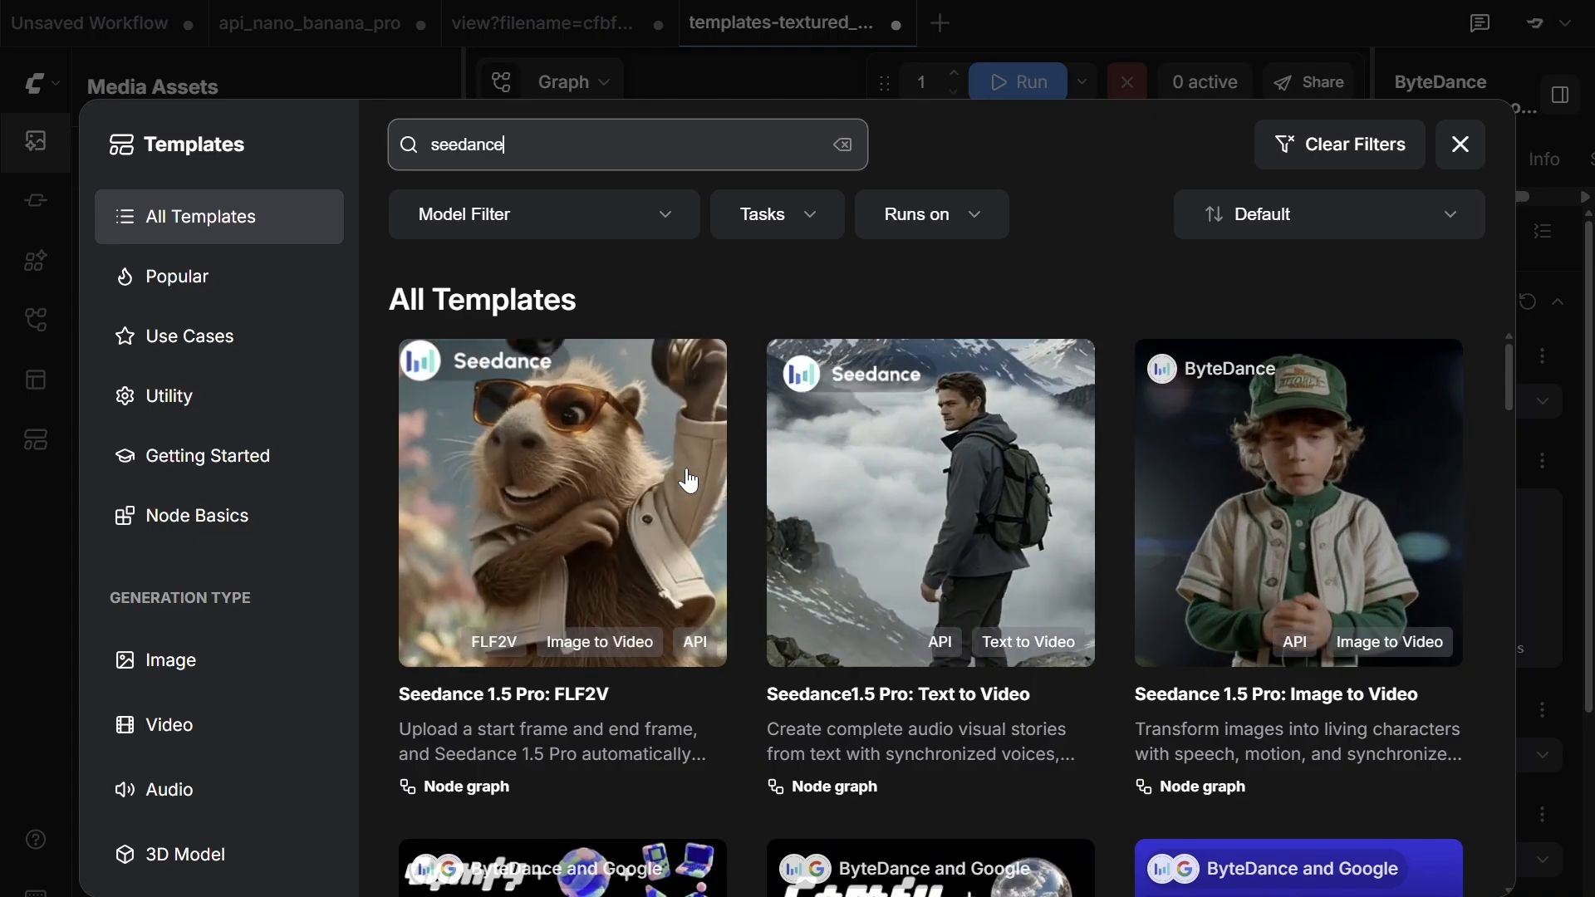
Step: Browse the remaining Seedance search results through to the end of the list, and close the template library
scroll(746, 463, down, 5)
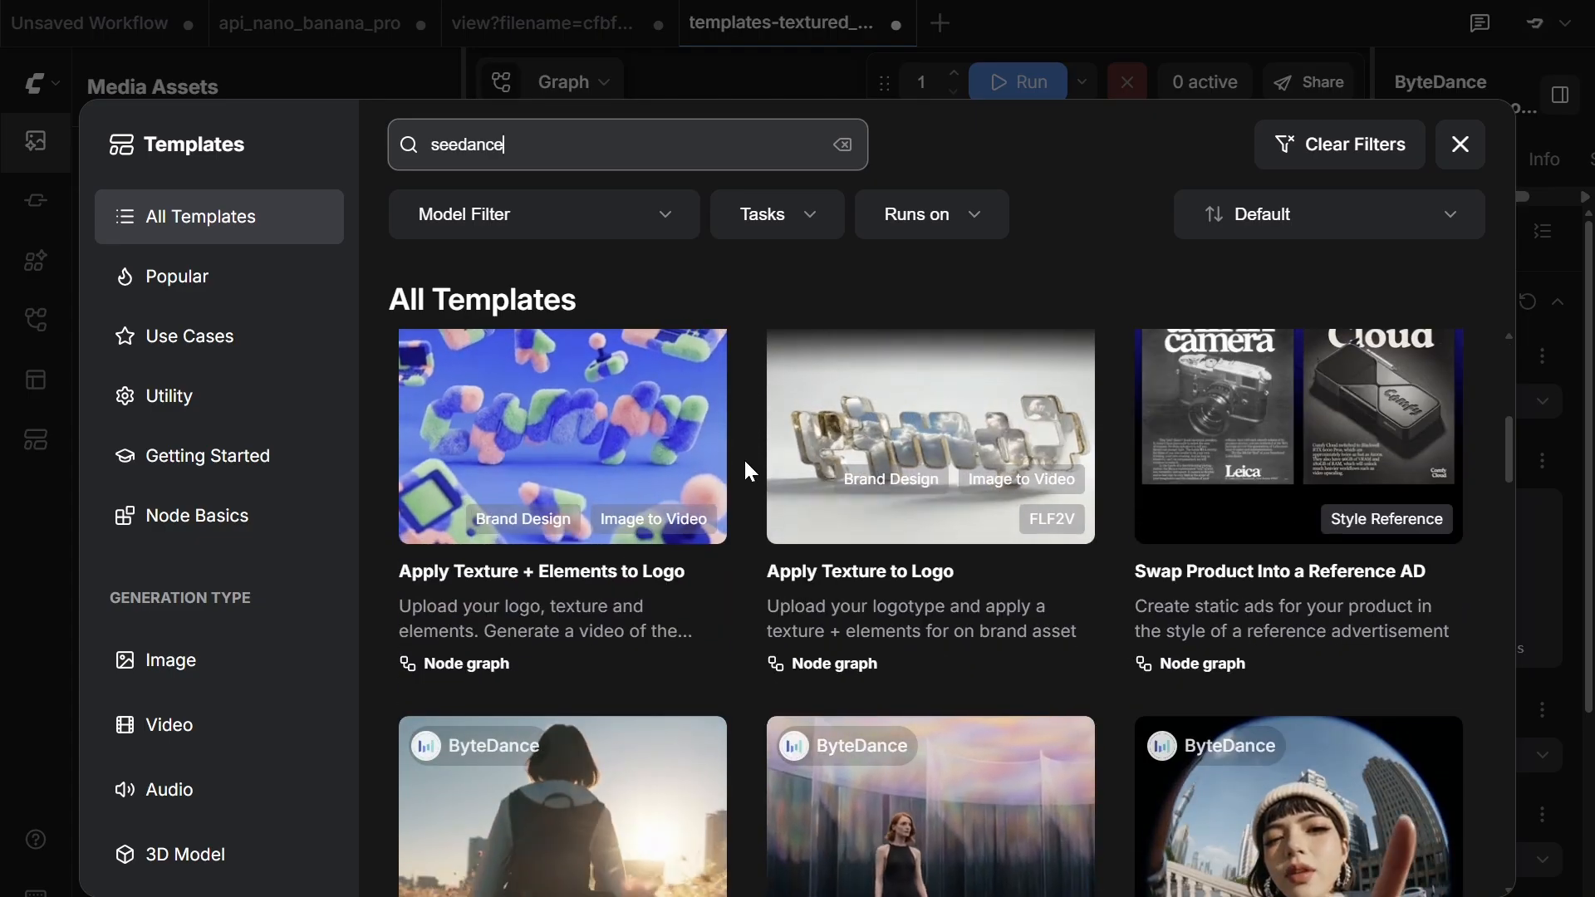
scroll(745, 463, down, 2)
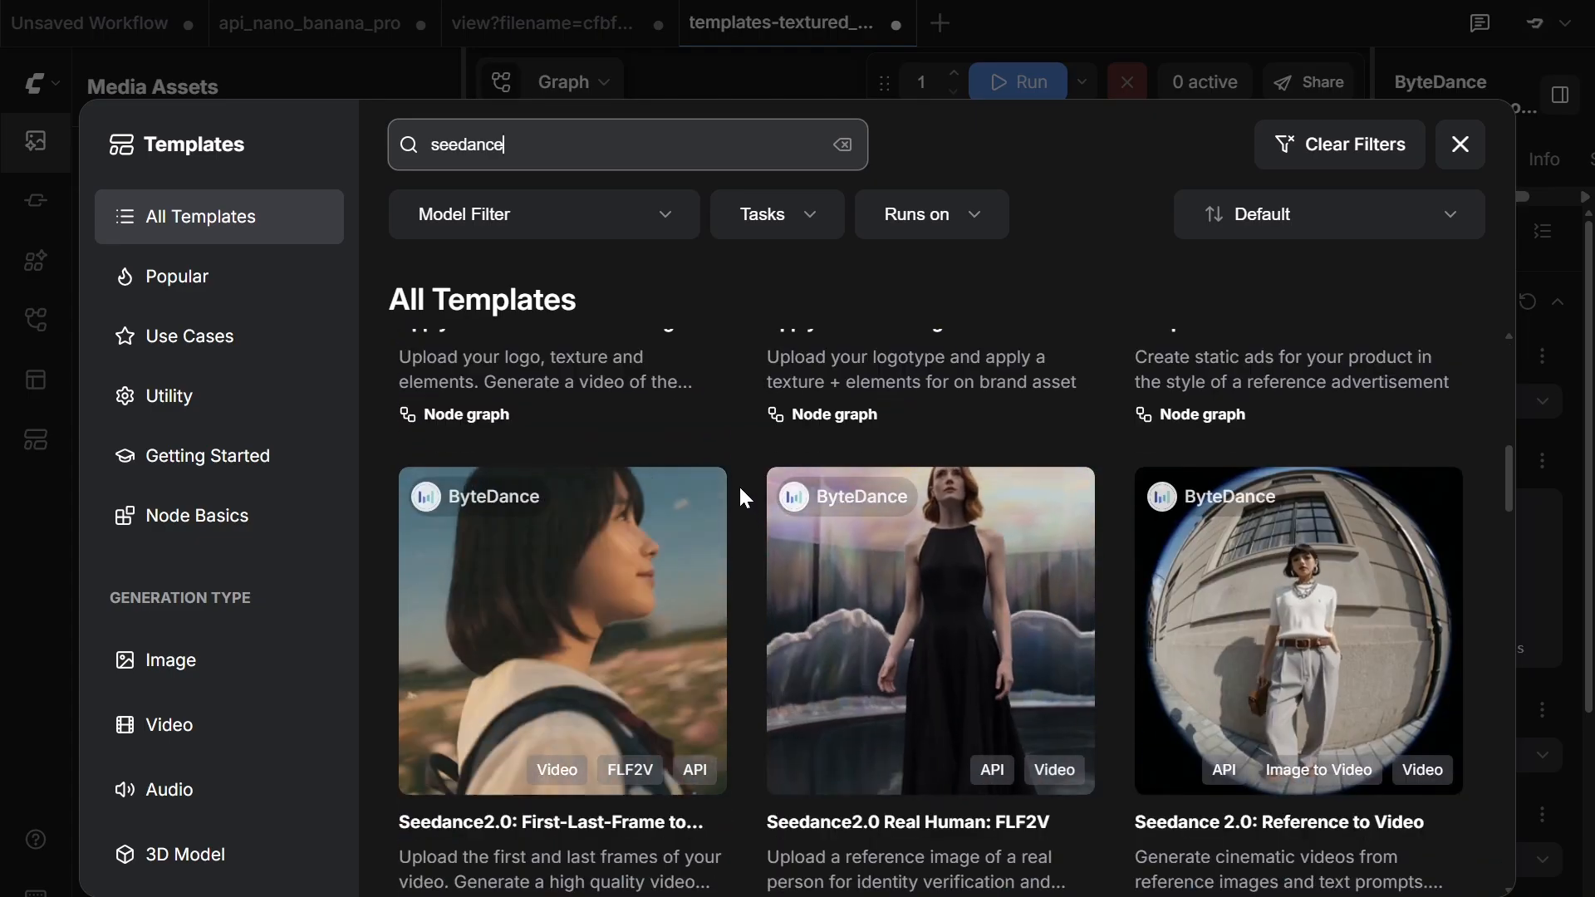
scroll(740, 499, down, 5)
scroll(785, 525, down, 4)
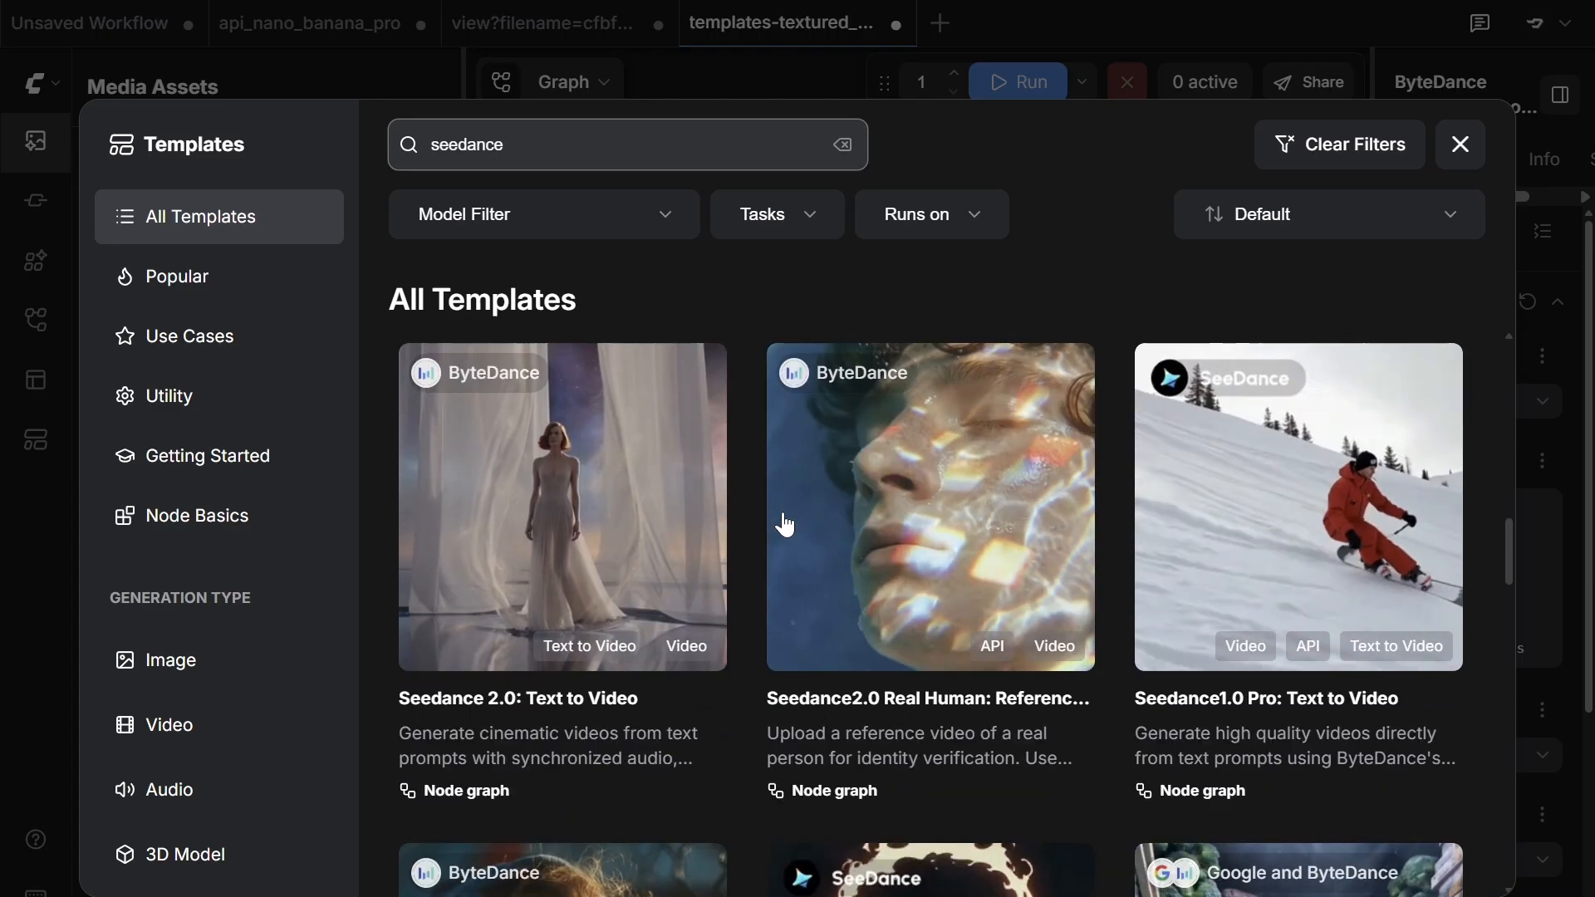
scroll(485, 554, down, 4)
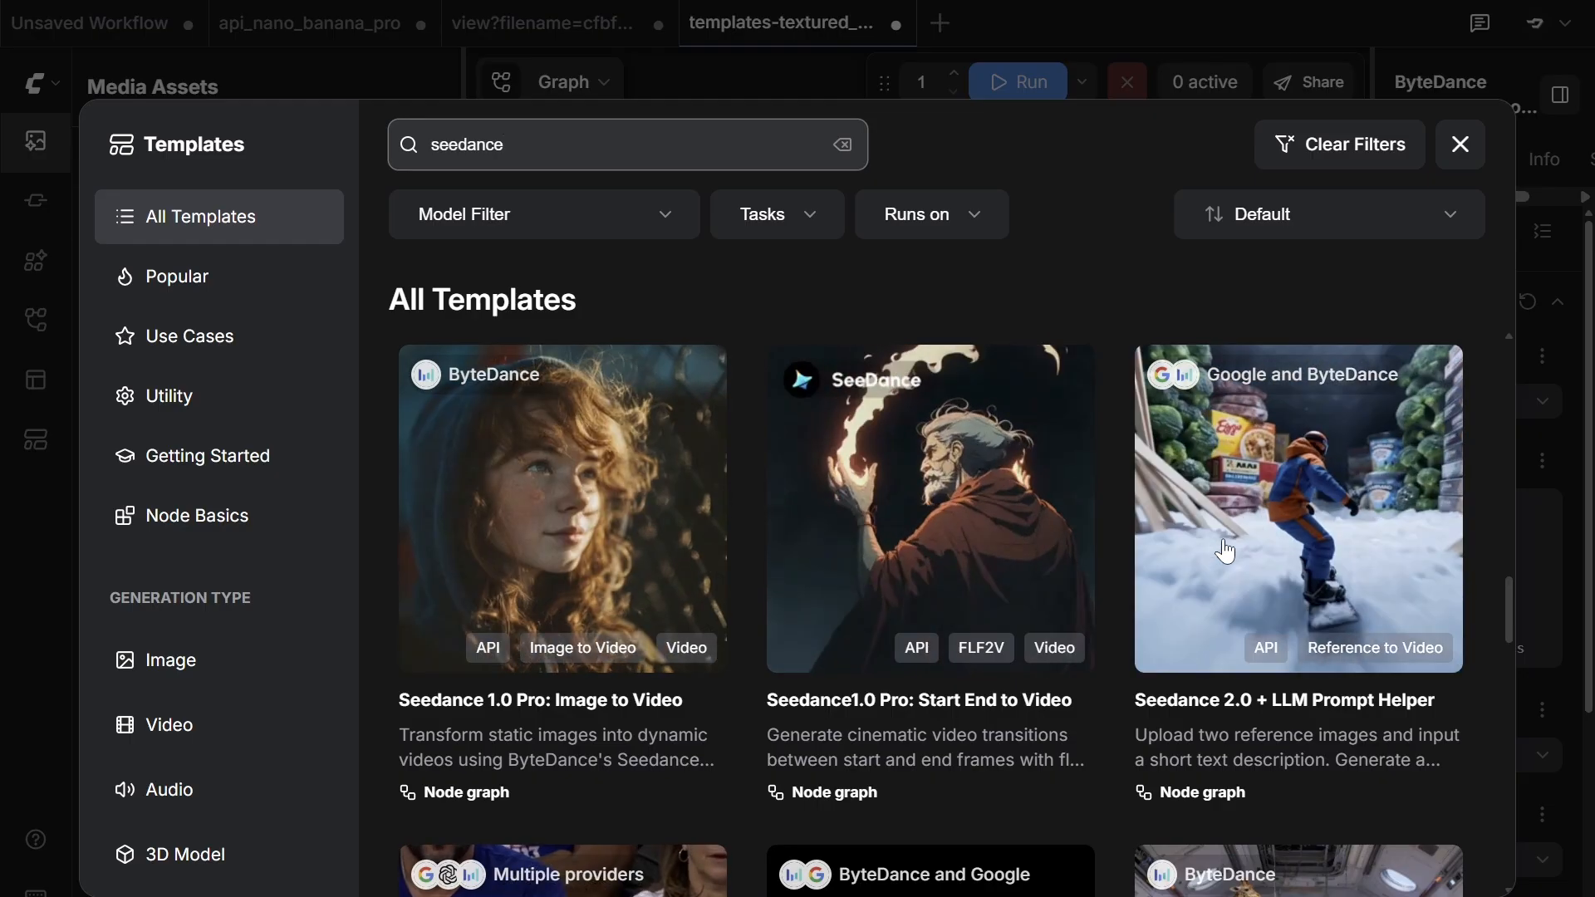
scroll(1130, 589, down, 5)
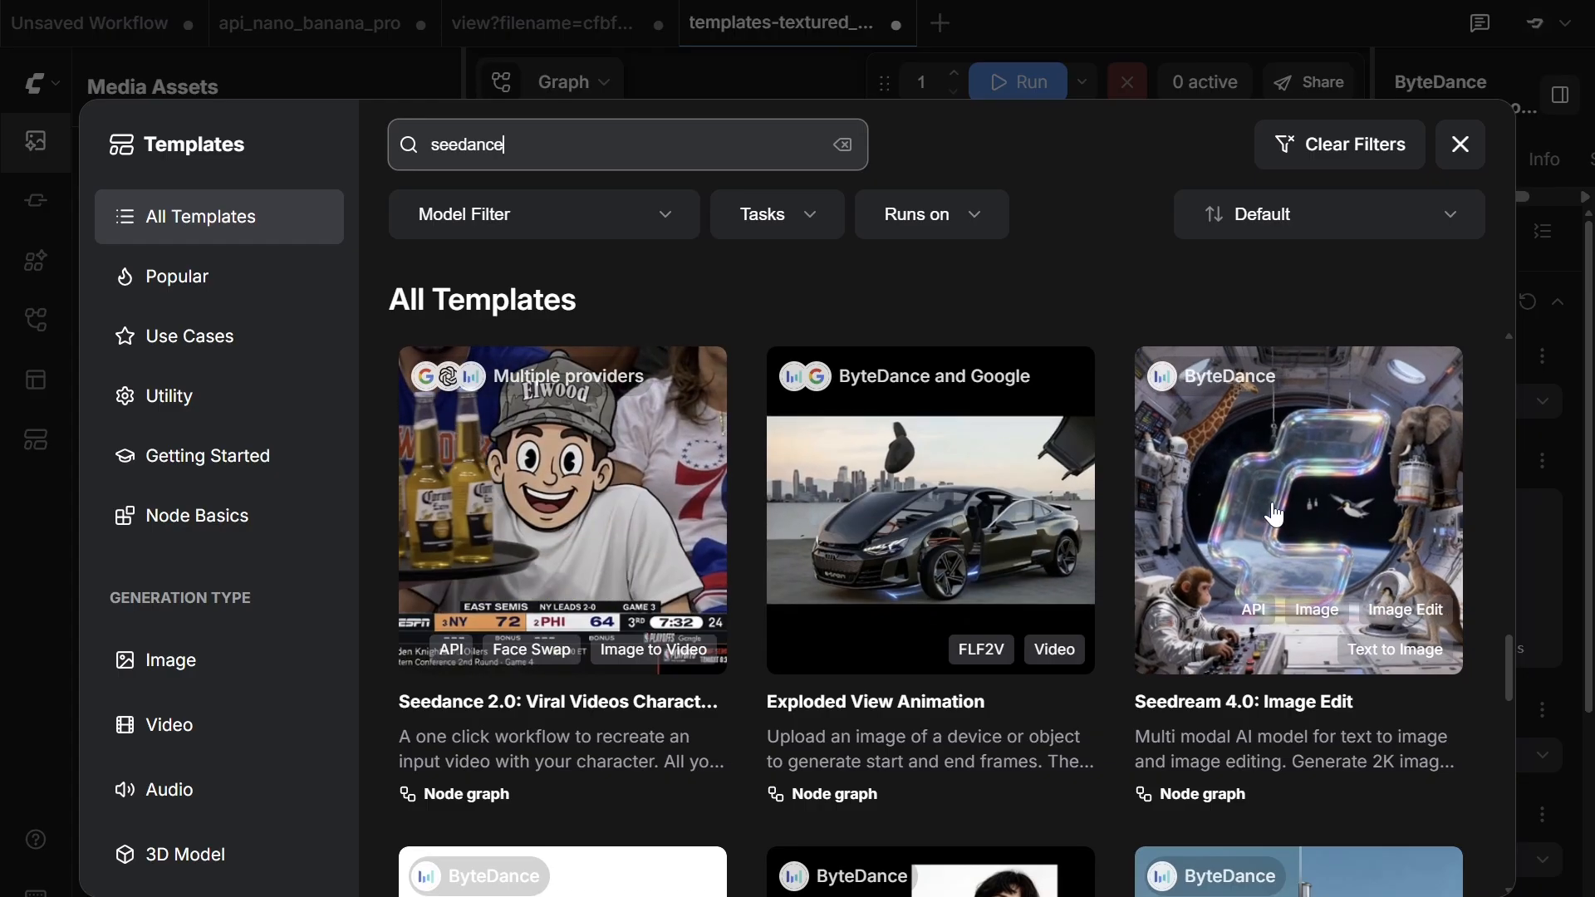
scroll(742, 628, down, 5)
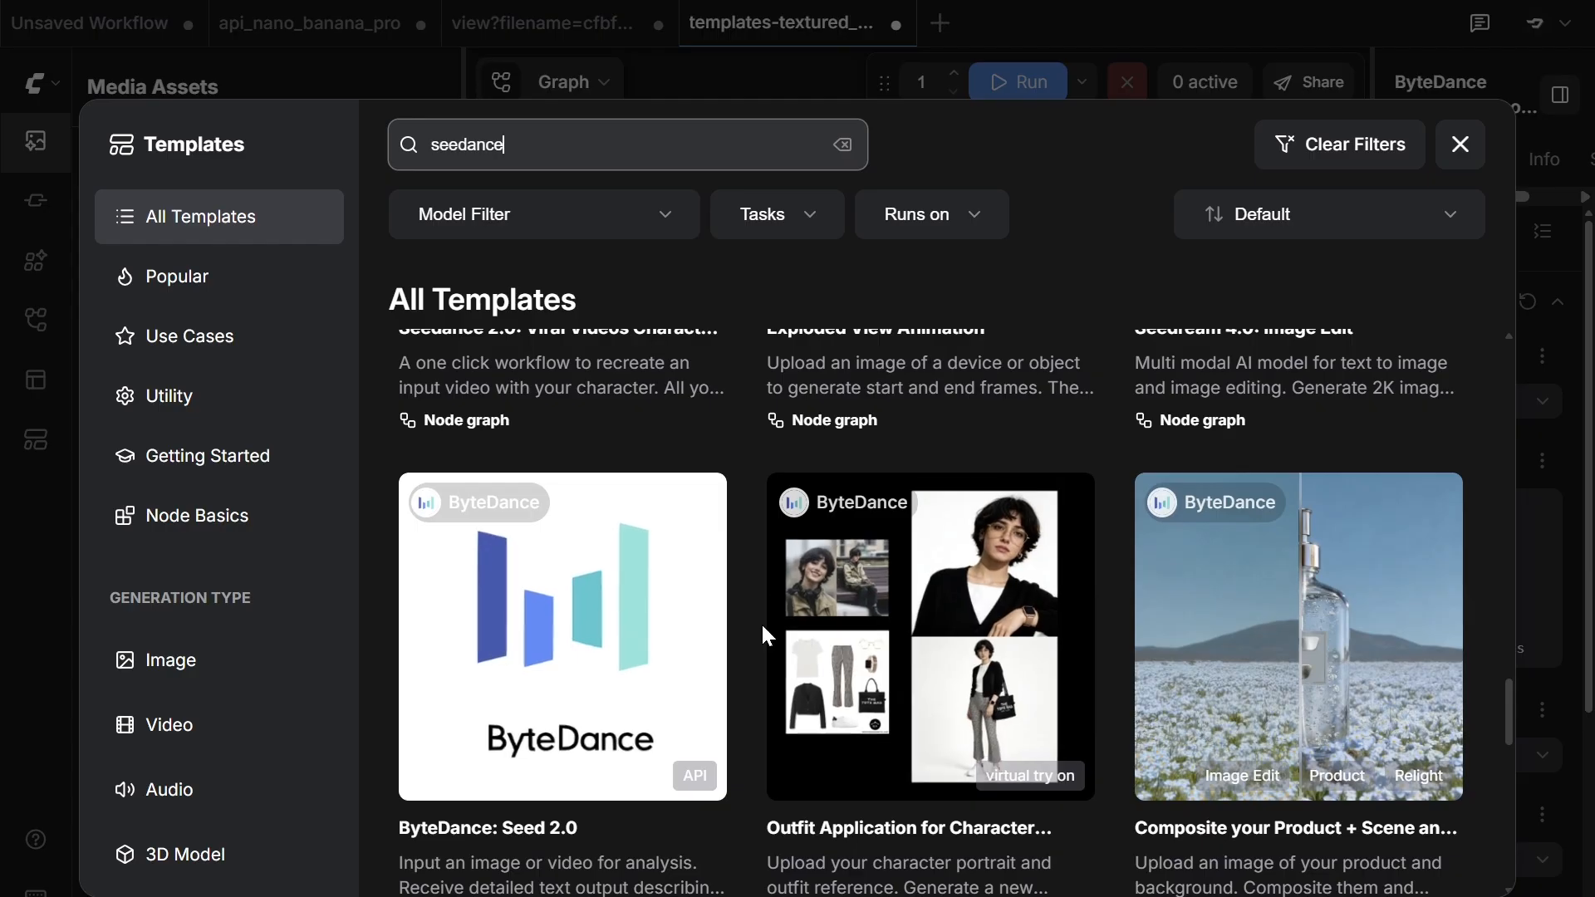
scroll(963, 644, down, 2)
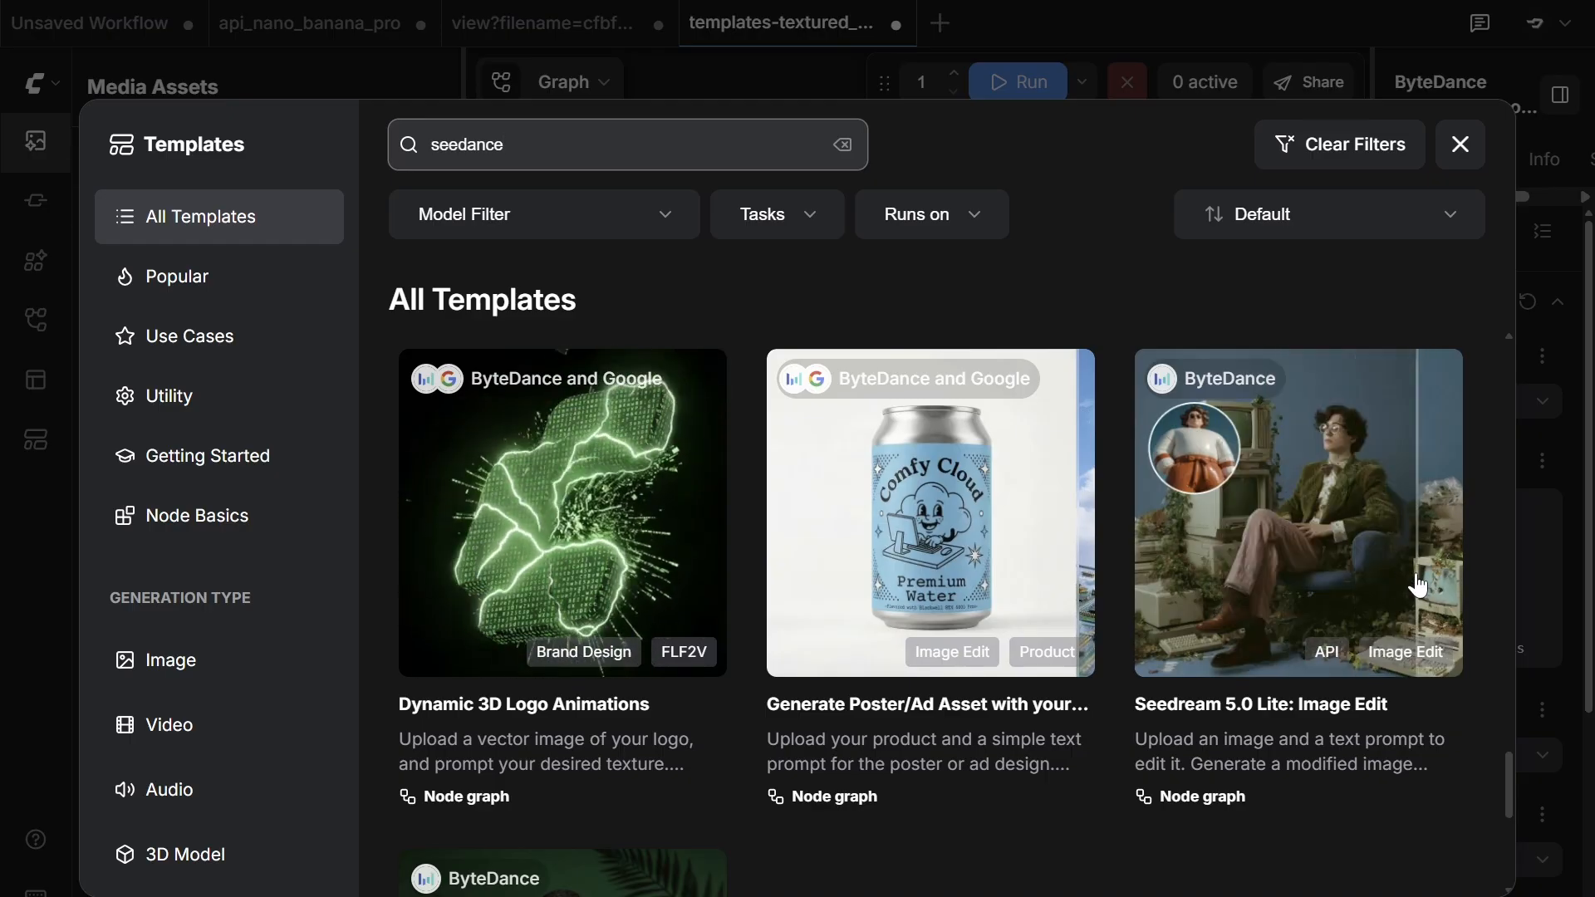
scroll(1271, 712, up, 2)
scroll(1271, 712, down, 8)
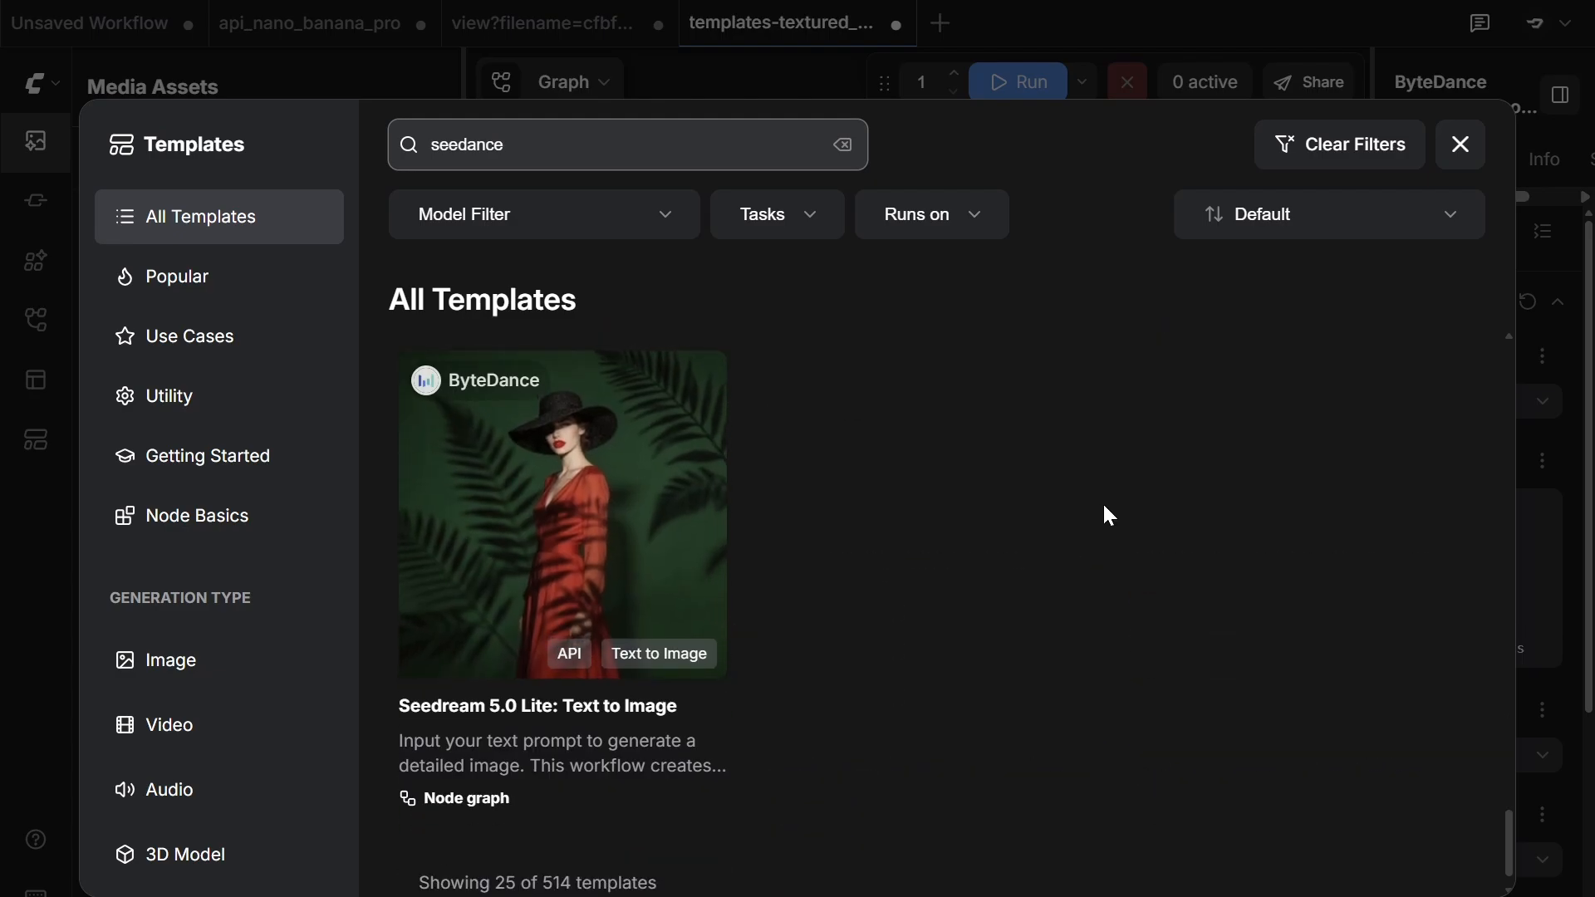
scroll(1072, 523, up, 2)
scroll(598, 523, down, 2)
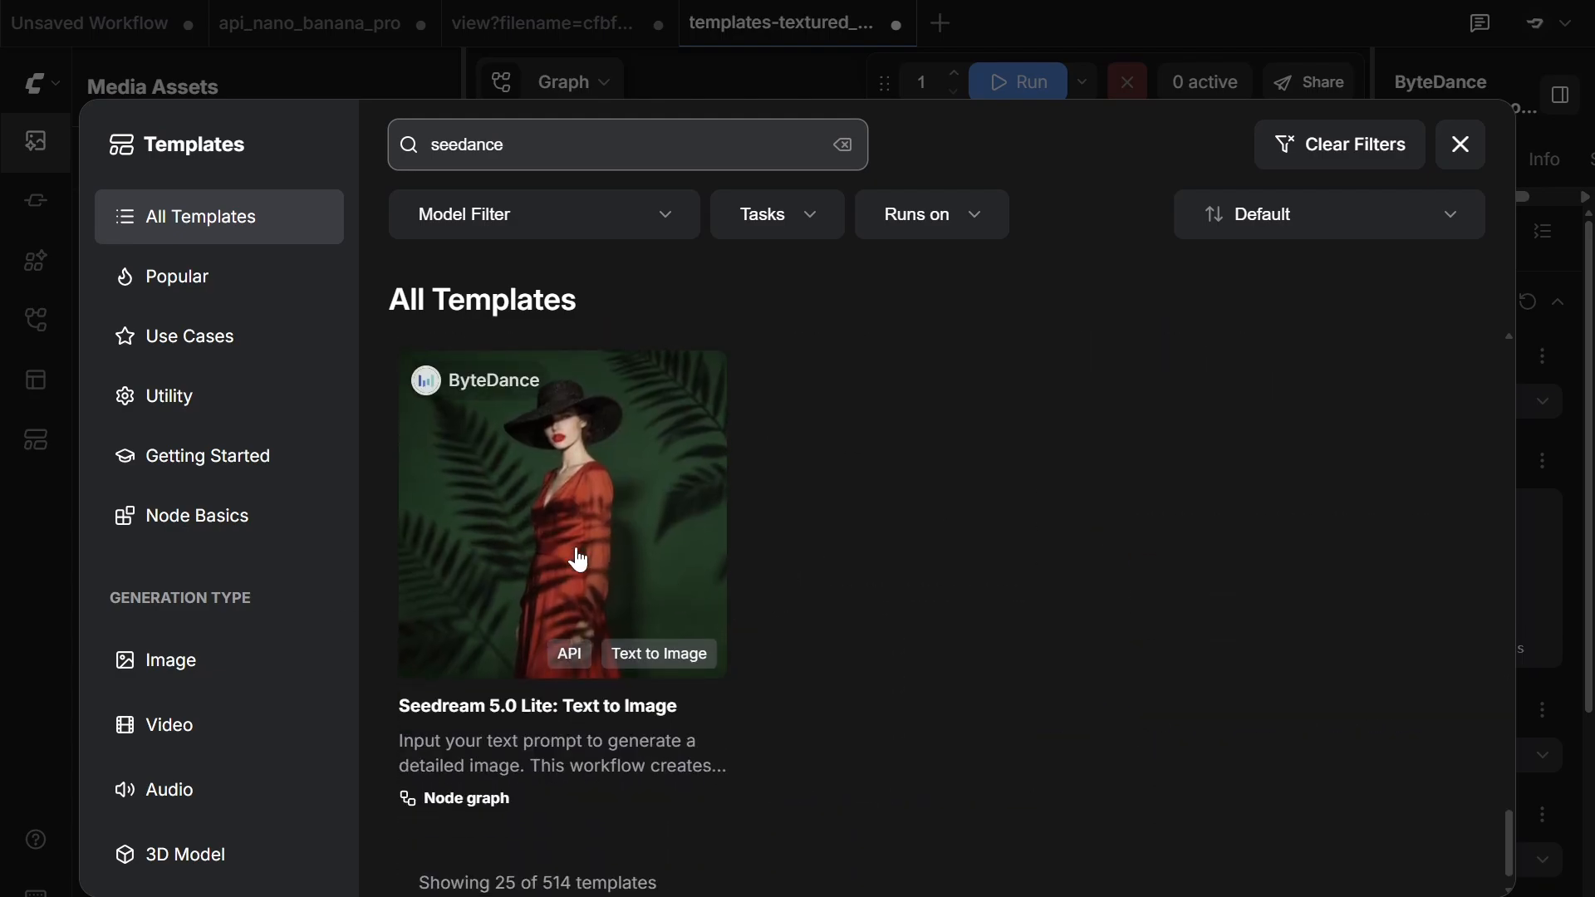
click(1461, 147)
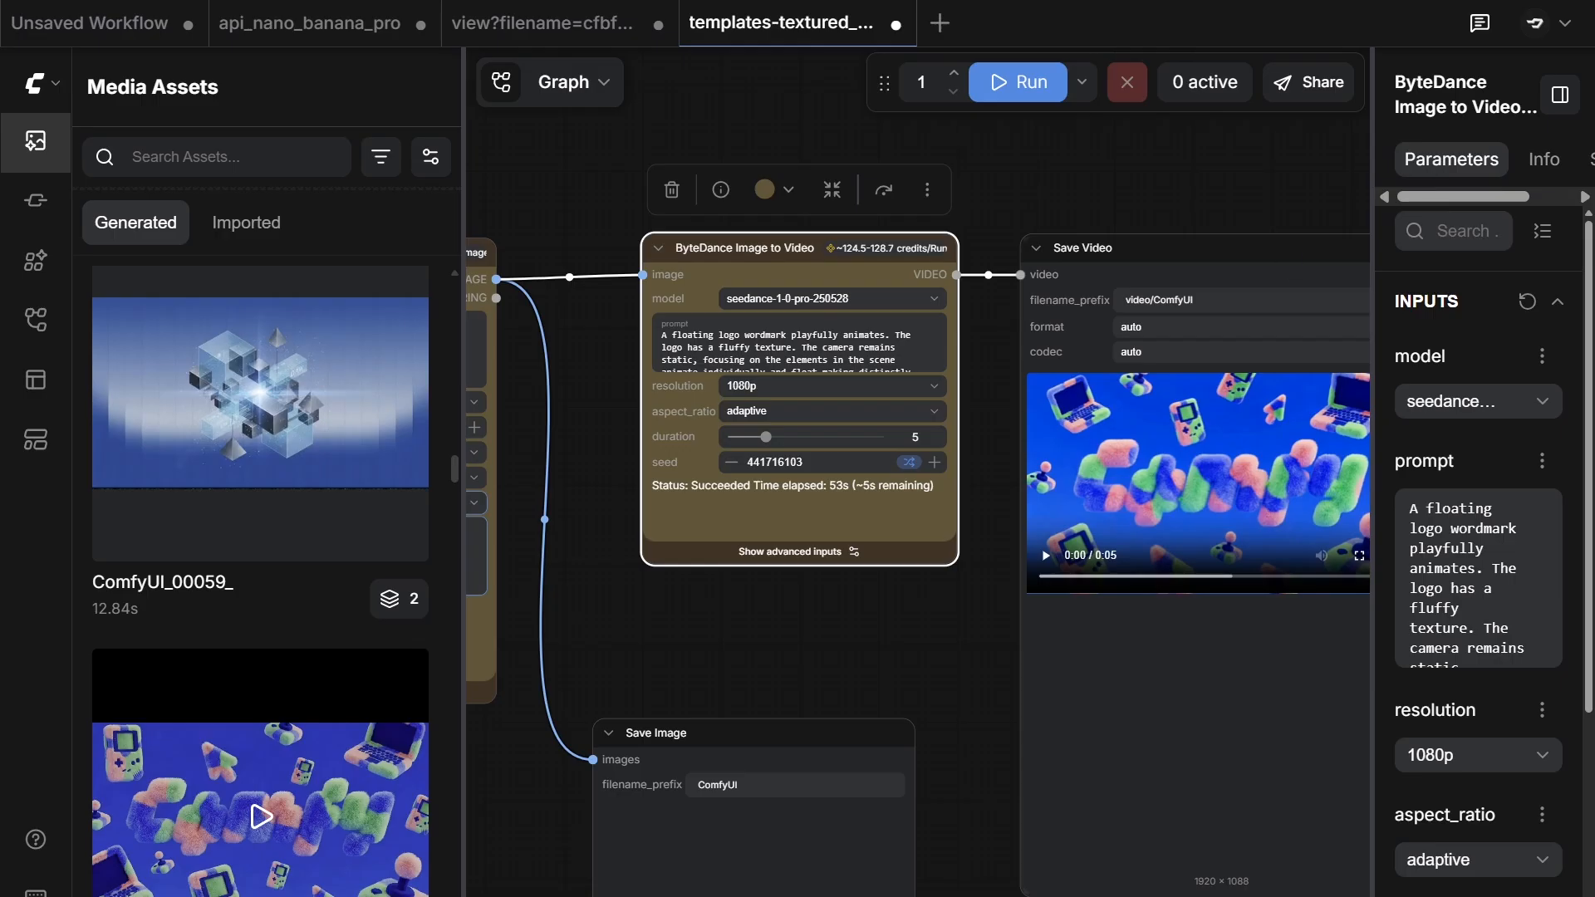
Step: Play the finished logo animation in the Save Video node
scroll(921, 548, up, 3)
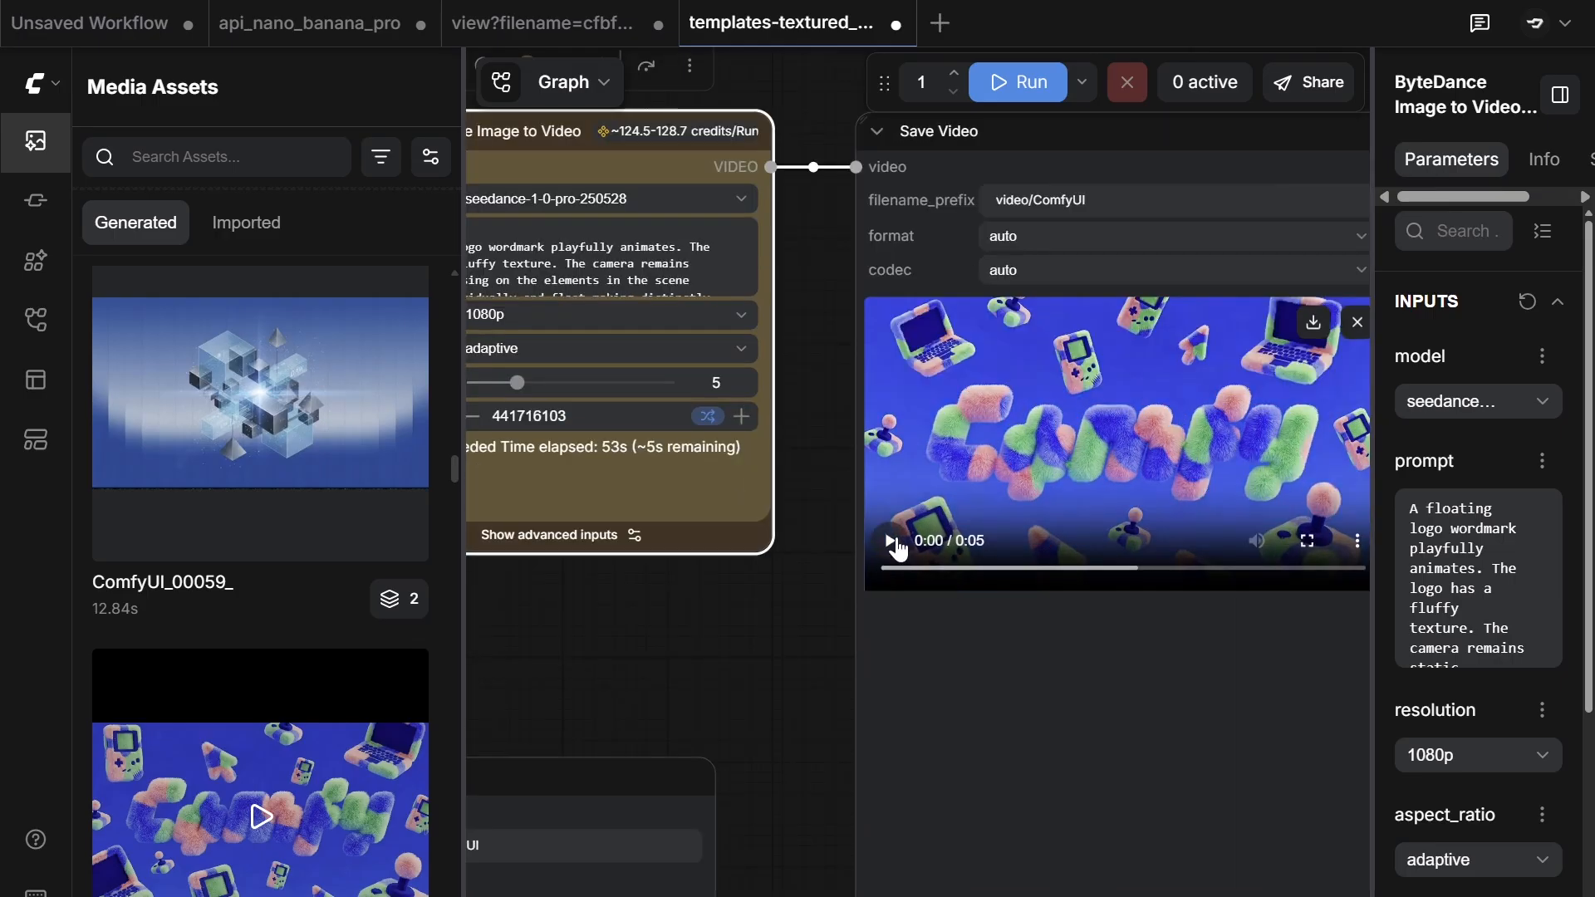
click(891, 541)
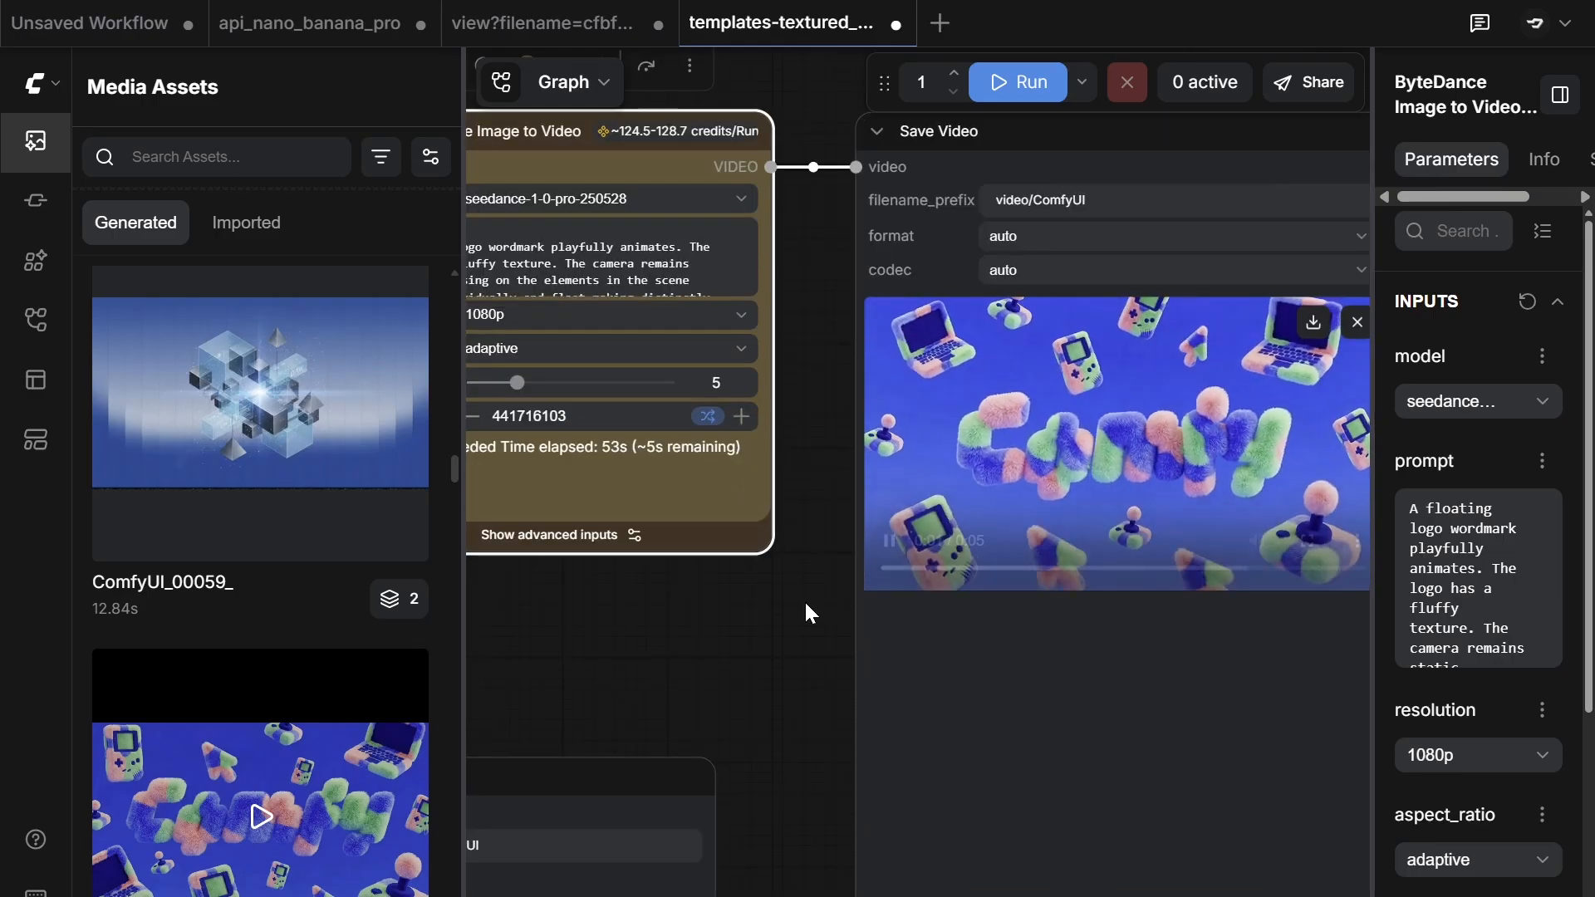
drag(806, 613, 752, 616)
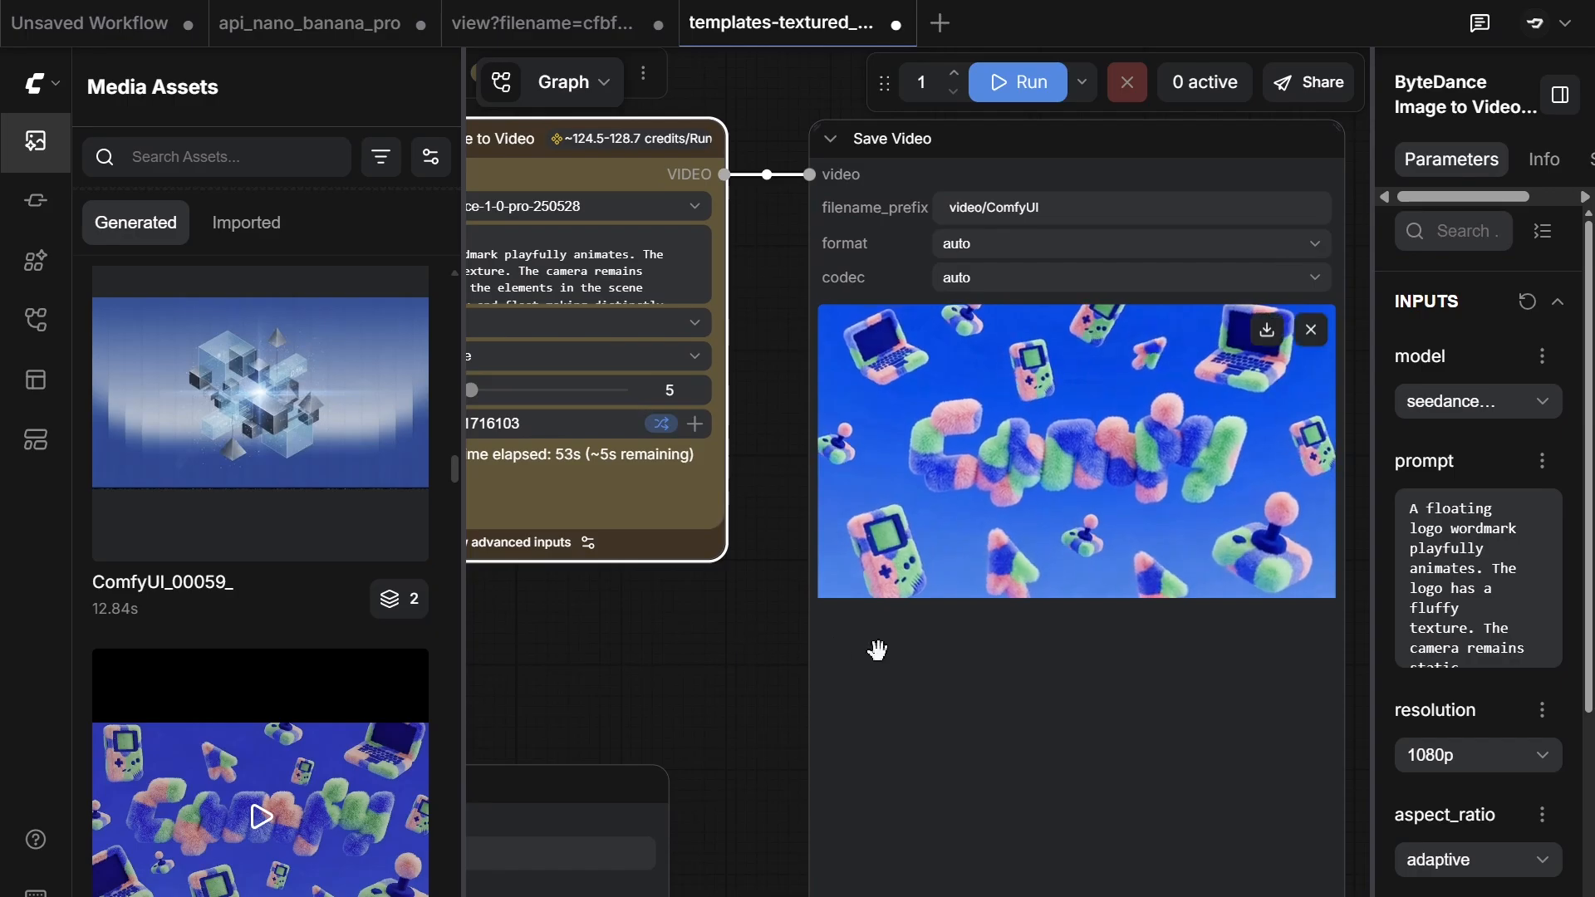
scroll(988, 482, up, 1)
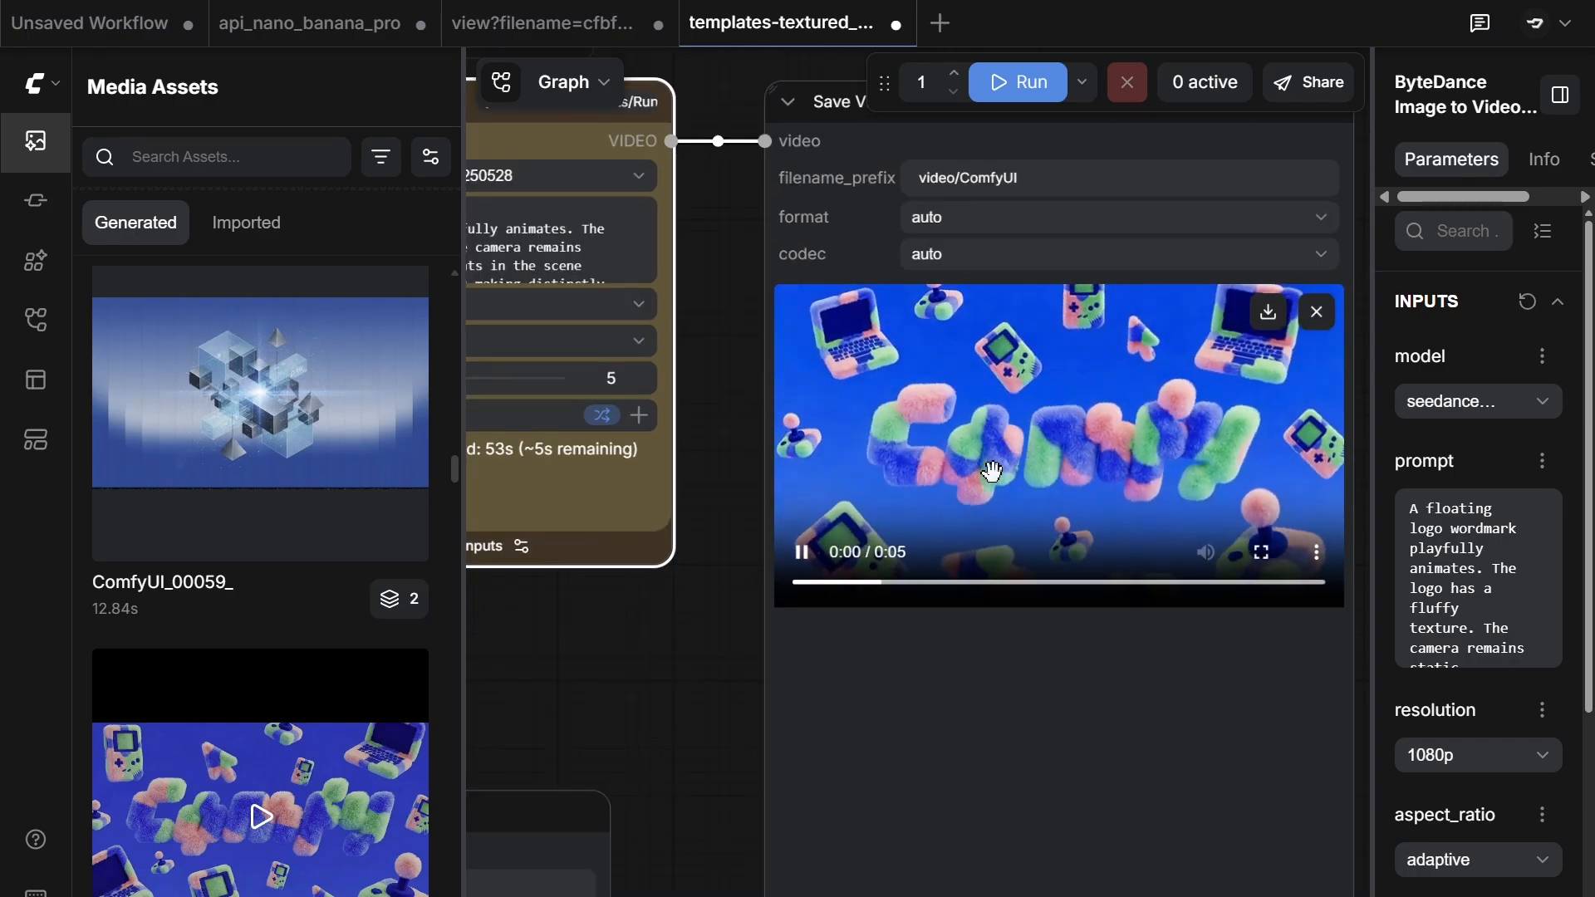
Step: Rewrite the ByteDance node's prompt as a floating logo wordmark animating with a zoom in at the video's start, fluffy texture, simple and smooth style
drag(645, 665, 1106, 709)
drag(1103, 595, 1122, 717)
drag(1172, 800, 952, 759)
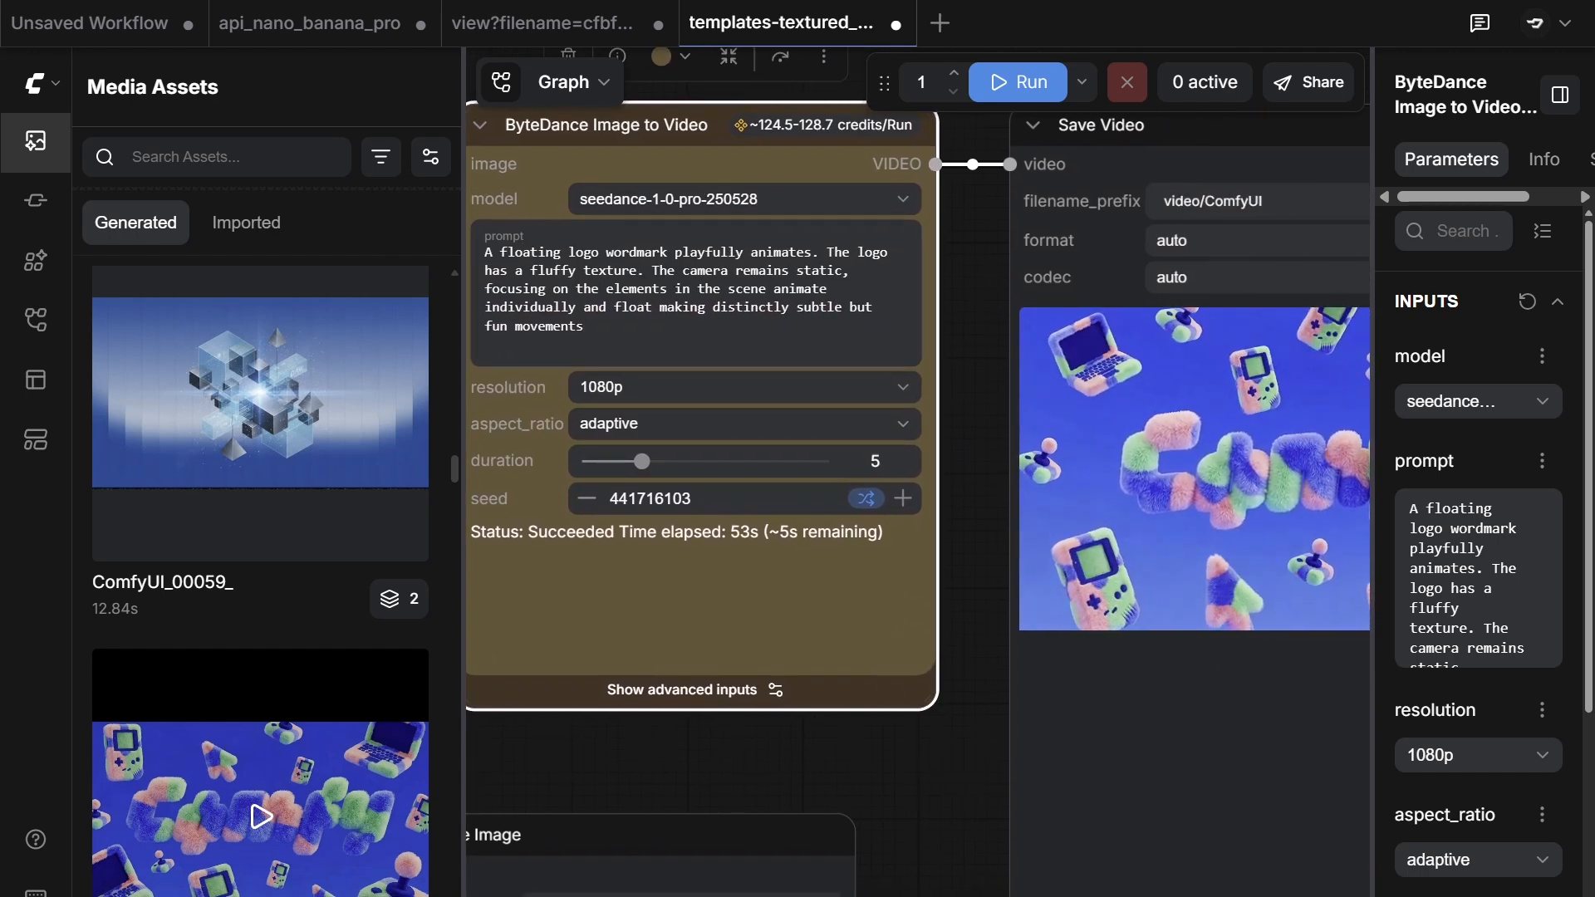
key(ctrl+a)
text(floating logo wordmark animates with a zoom in at the start of the video. The logo has a fluffy texture, as style keep it simple and smooth)
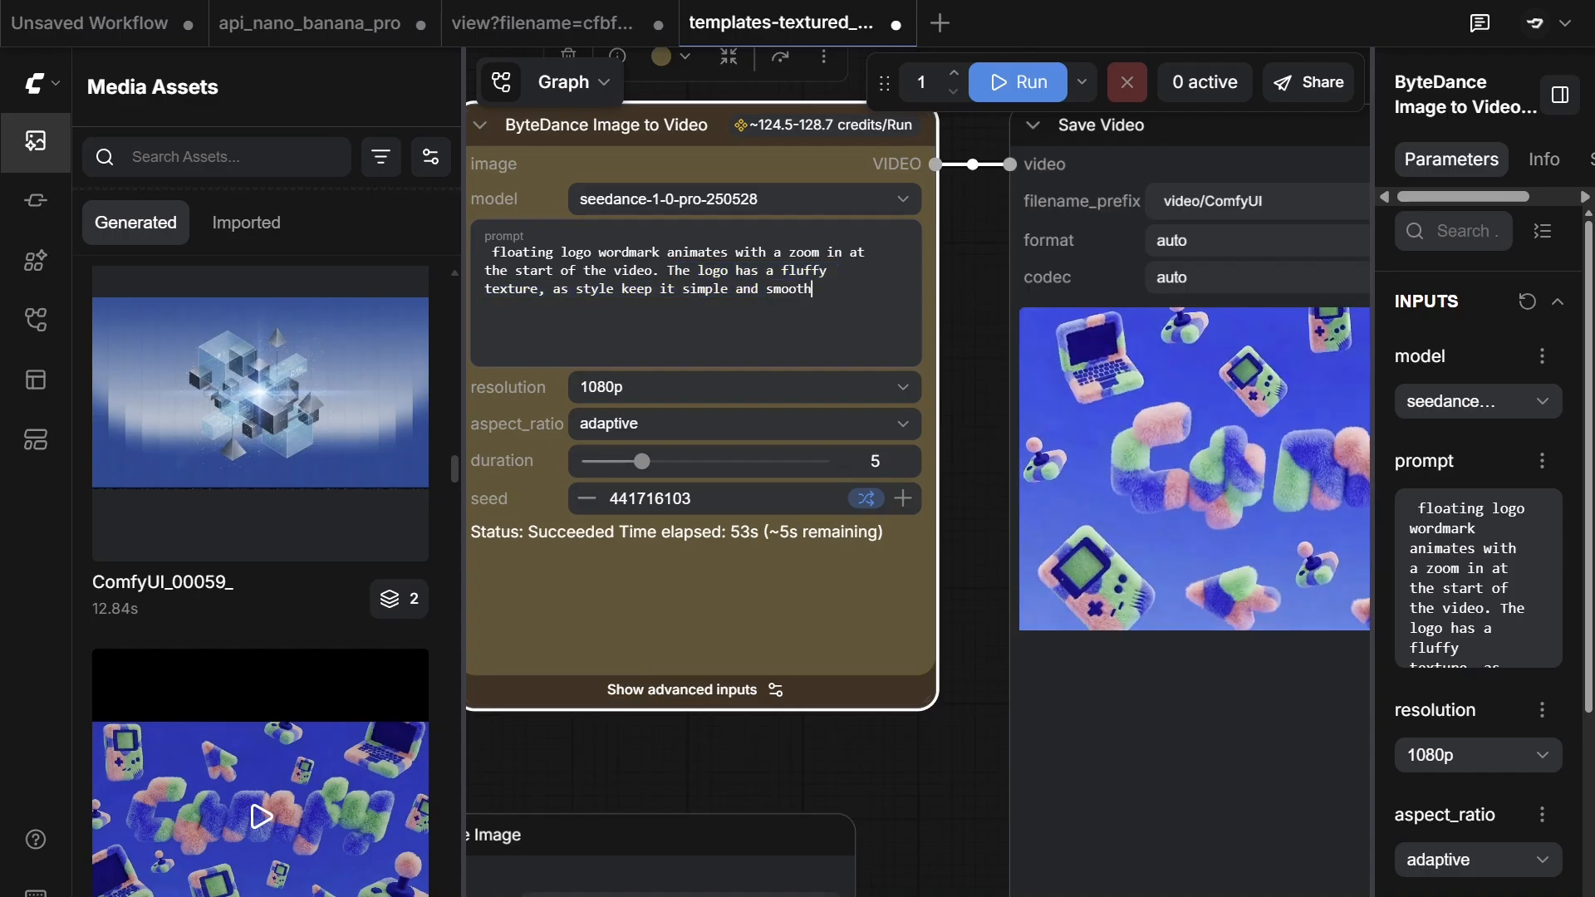
key(ctrl+Home)
text(A)
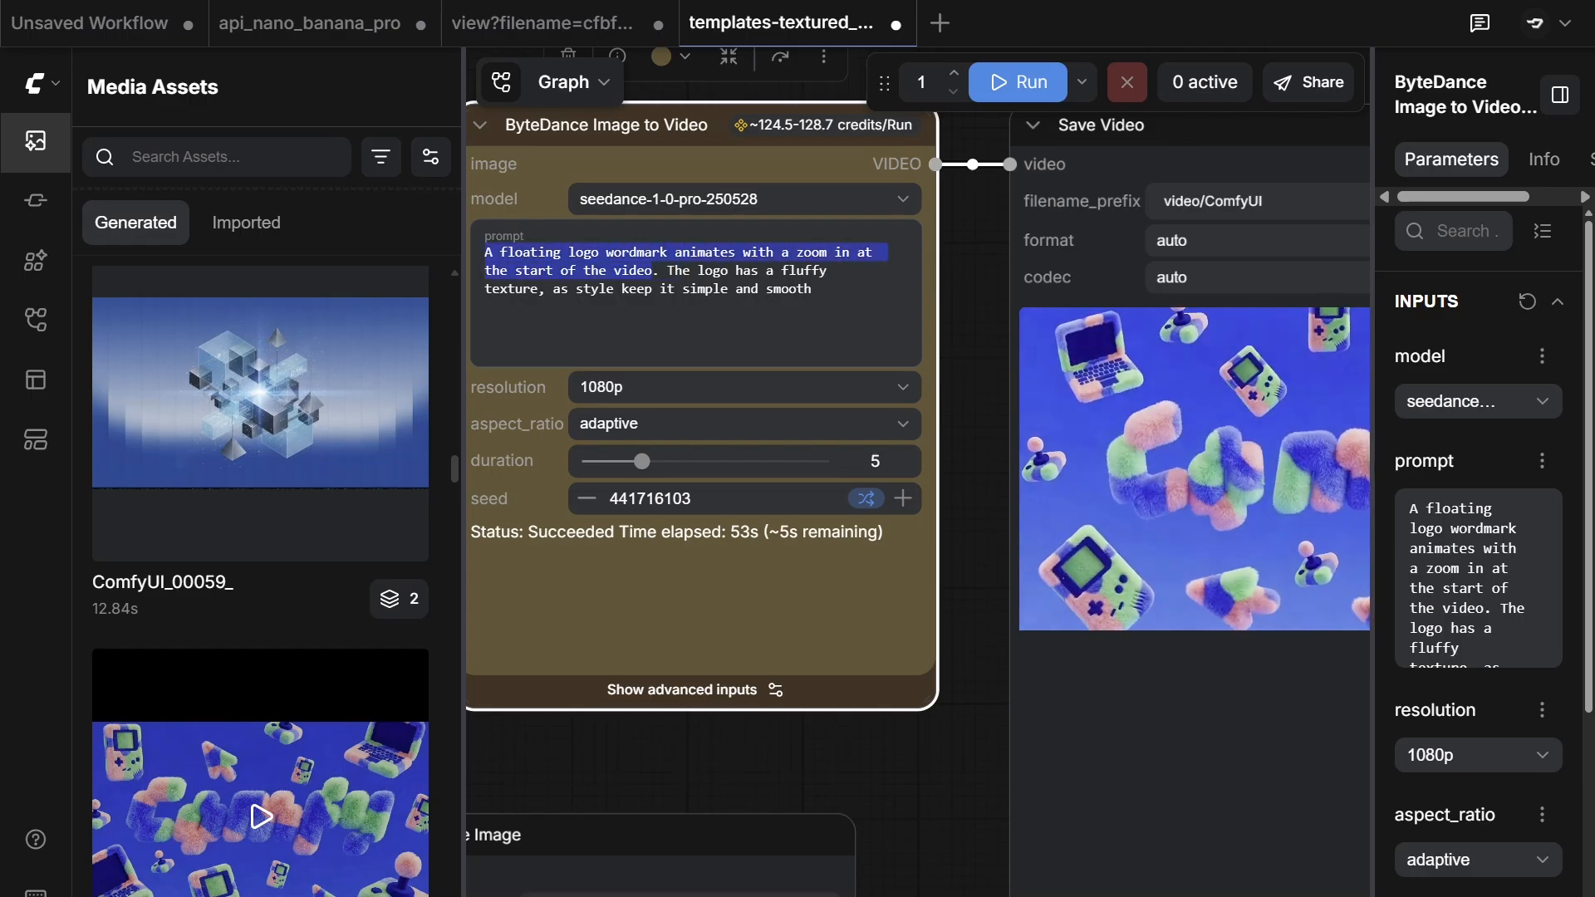
Step: Highlight the fluffy-texture sentence and the "as style keep it simple and smooth" phrase in the video prompt to review its structure
click(673, 270)
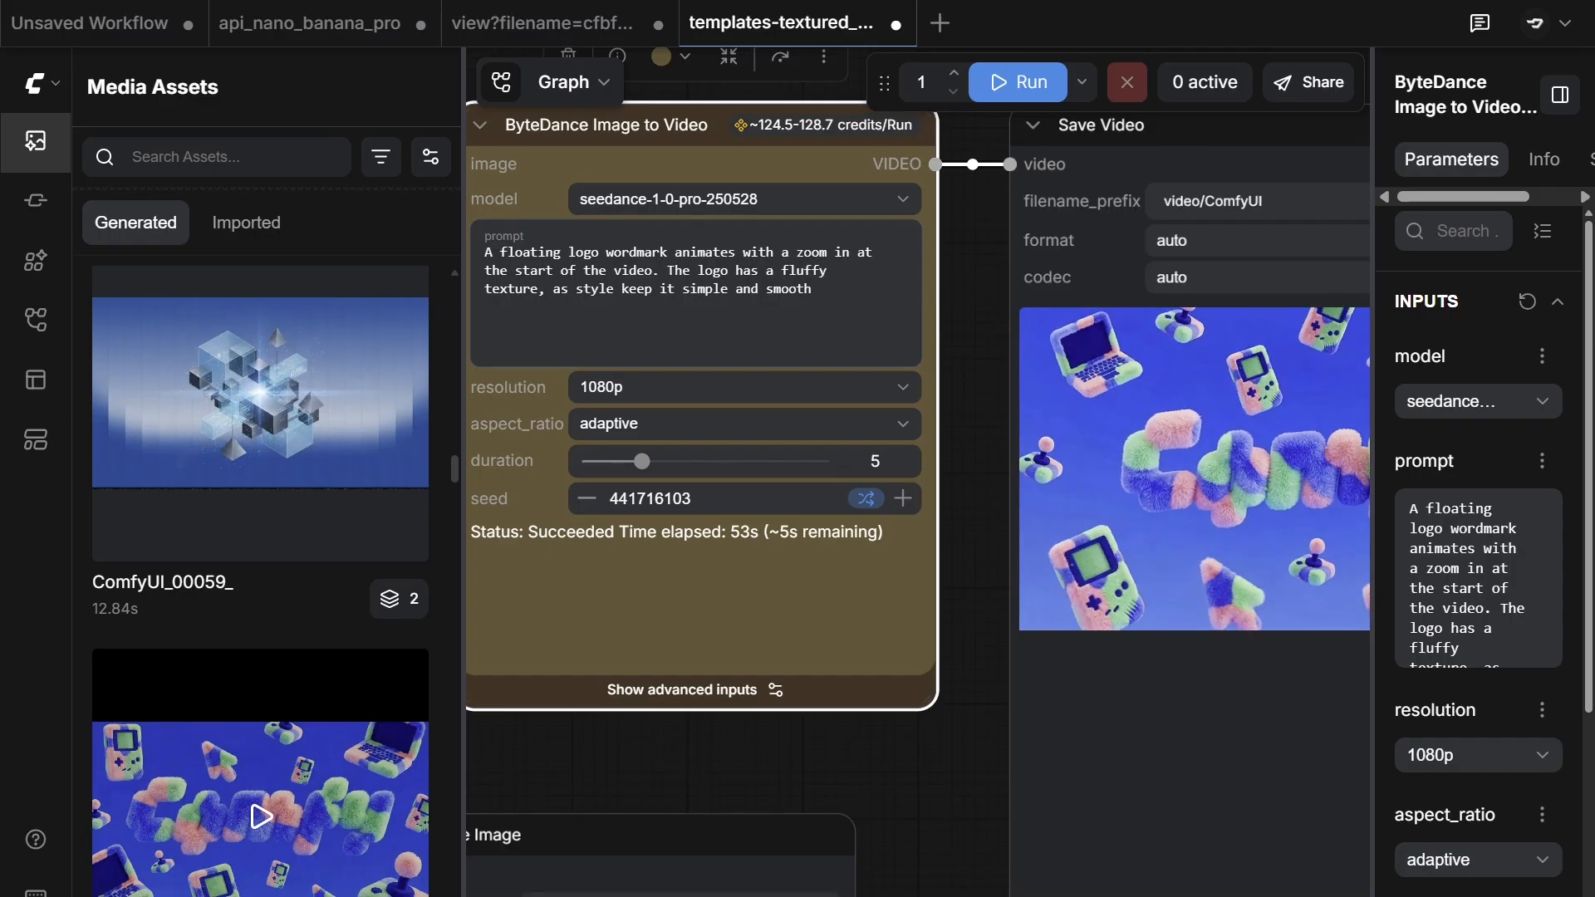
key(shift+End)
key(shift+Down)
drag(449, 292, 813, 289)
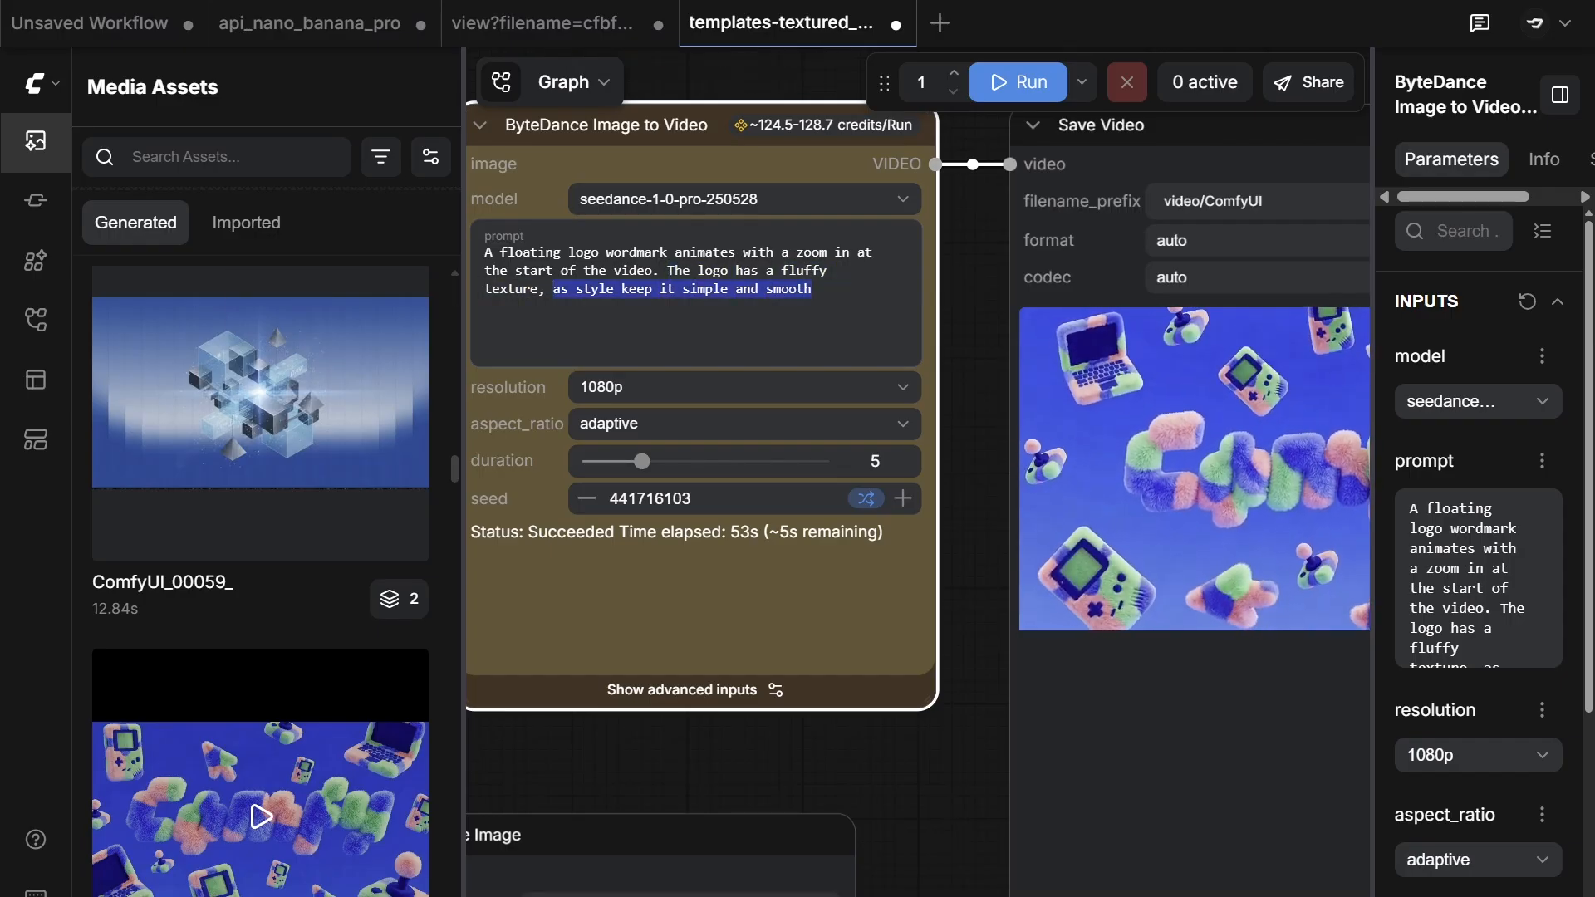
Step: Review the logo animation in the Save Video node, and run the workflow again with the revised video prompt
click(964, 321)
drag(954, 437, 808, 423)
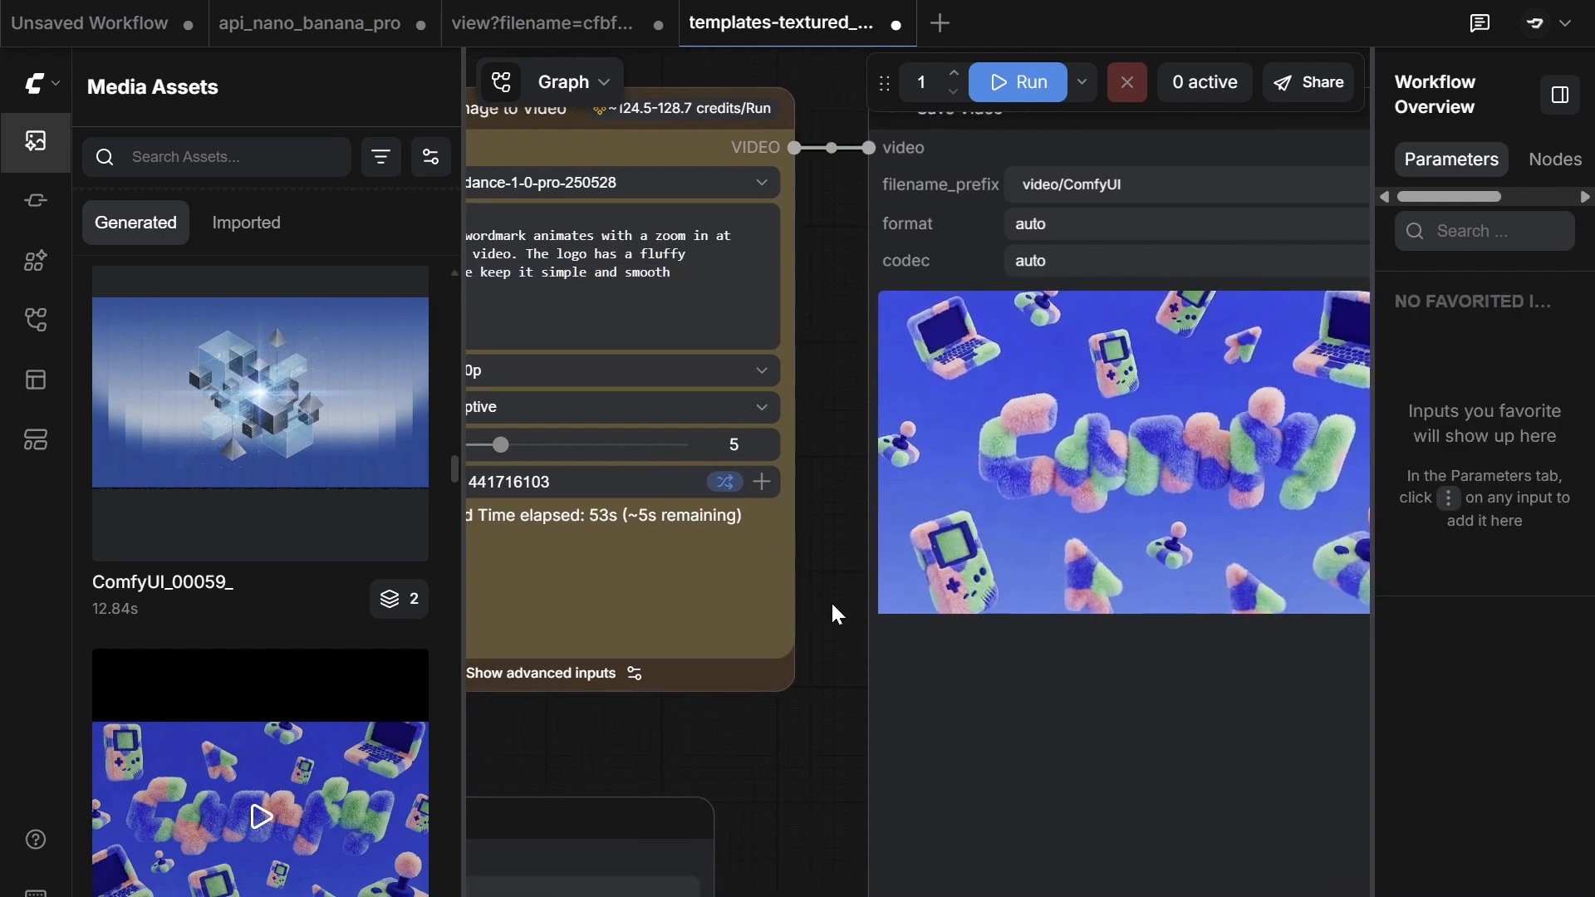
drag(1130, 493, 856, 476)
scroll(857, 475, up, 3)
scroll(1045, 486, up, 1)
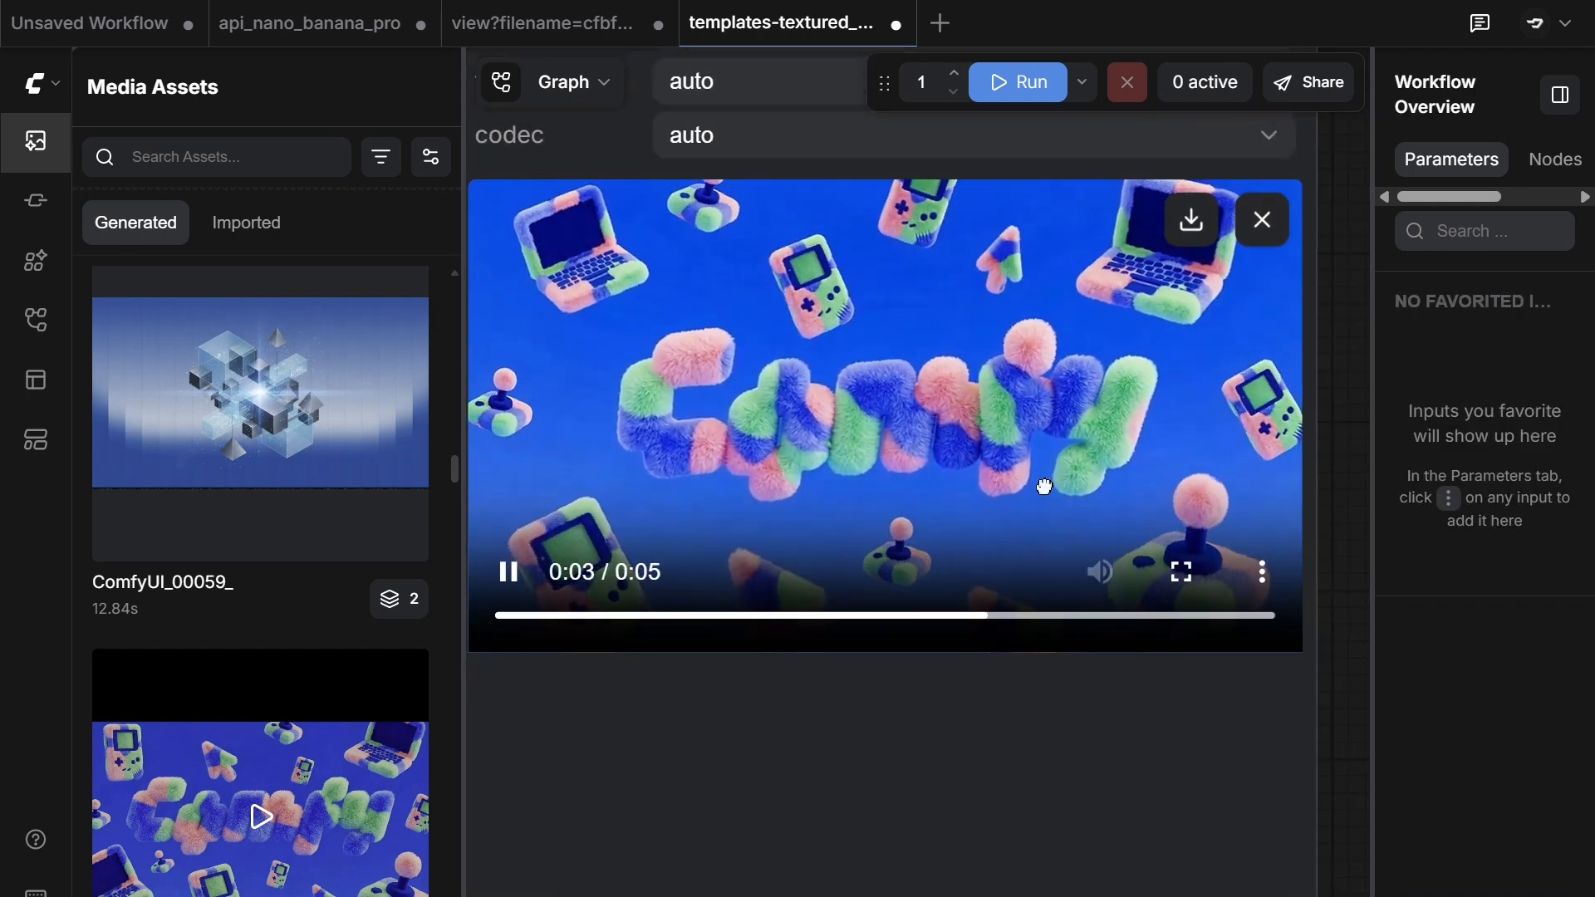
scroll(913, 440, down, 10)
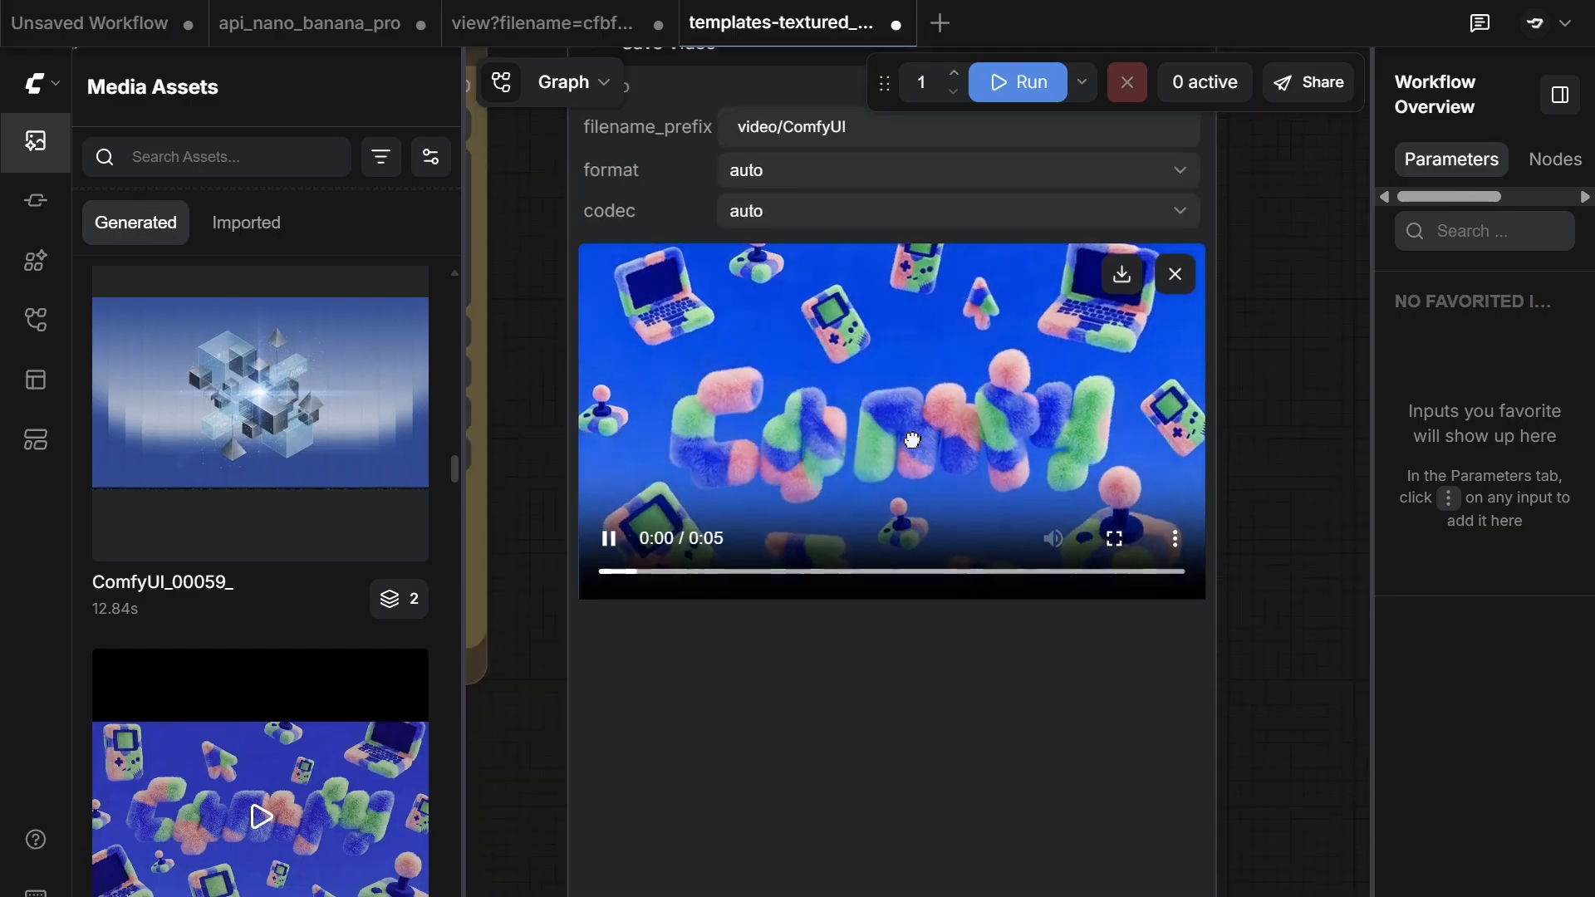
drag(629, 342, 905, 363)
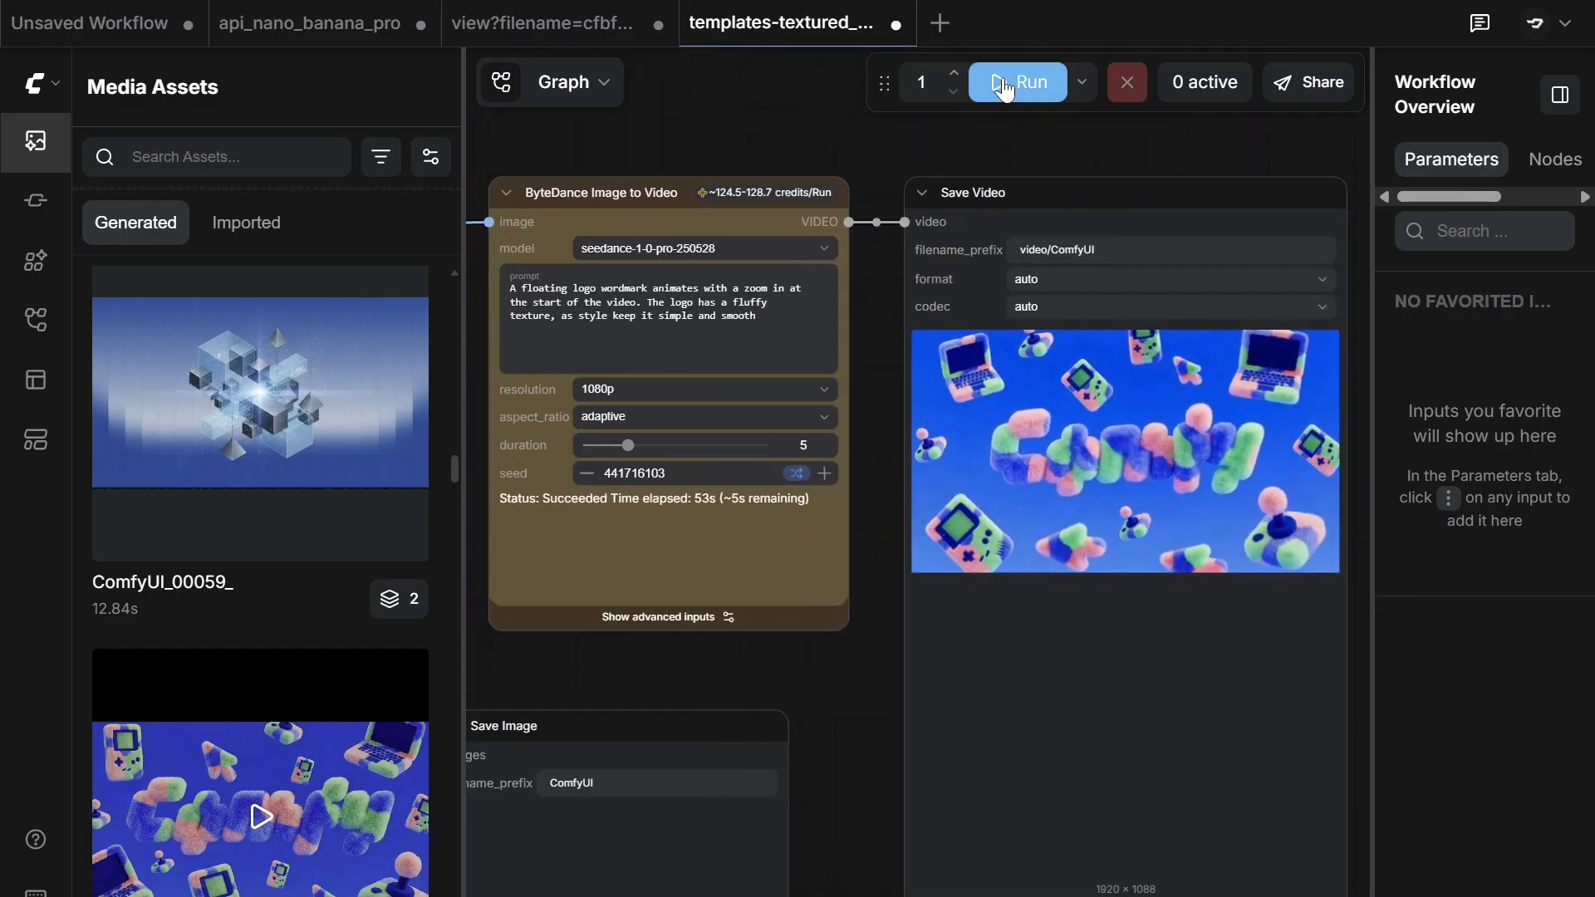
click(998, 83)
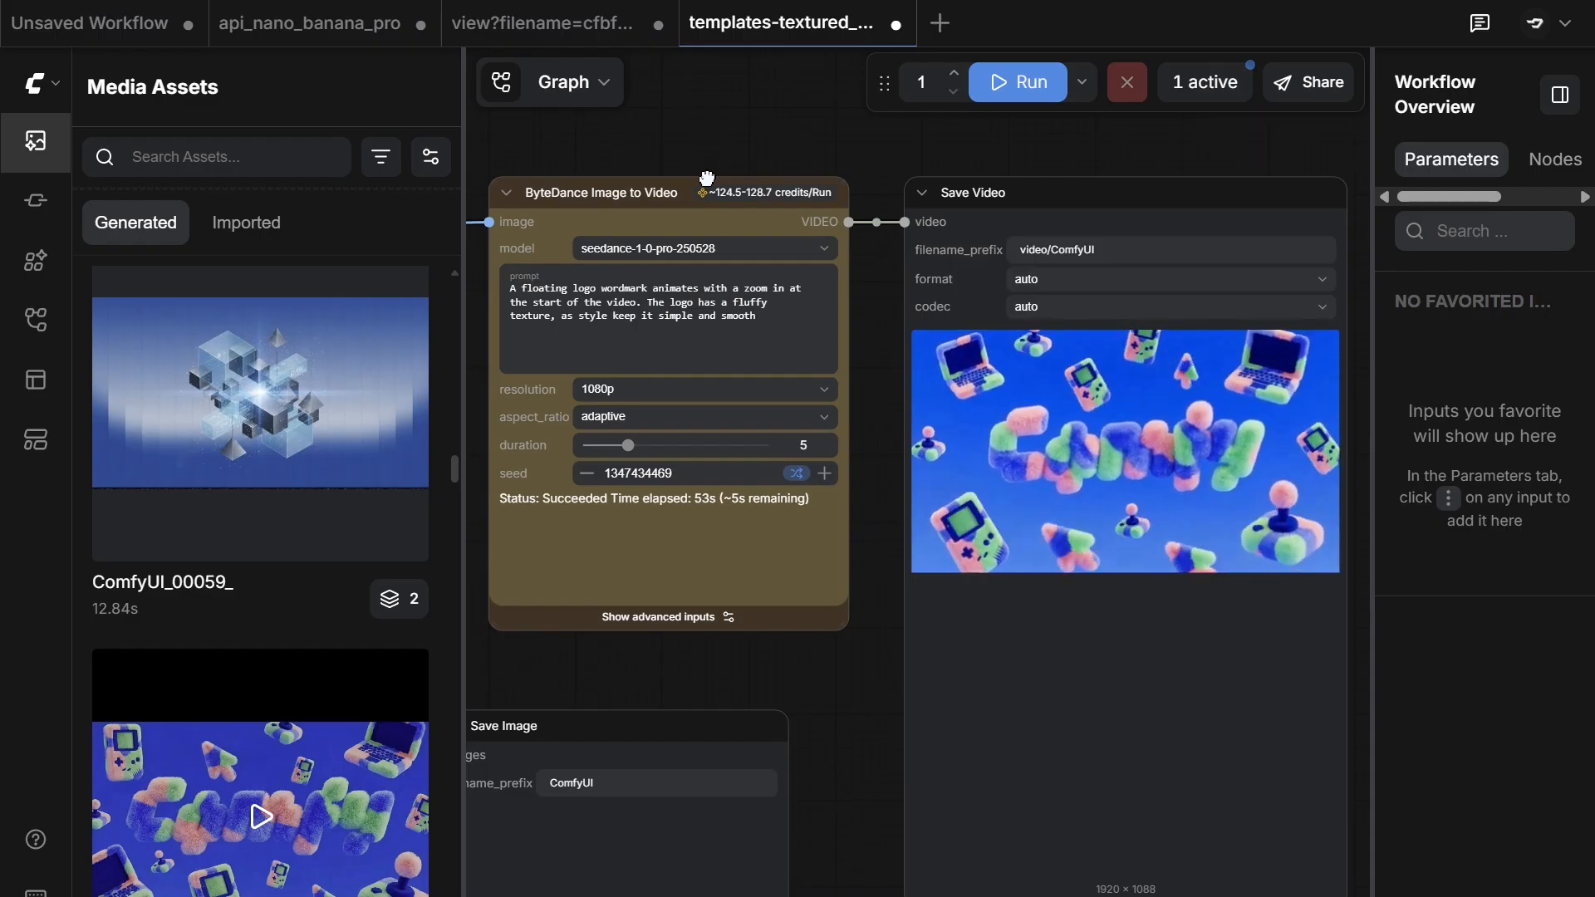
Step: Open the Seedance 2.0 + LLM Prompt Helper template from the template library
drag(746, 167, 929, 173)
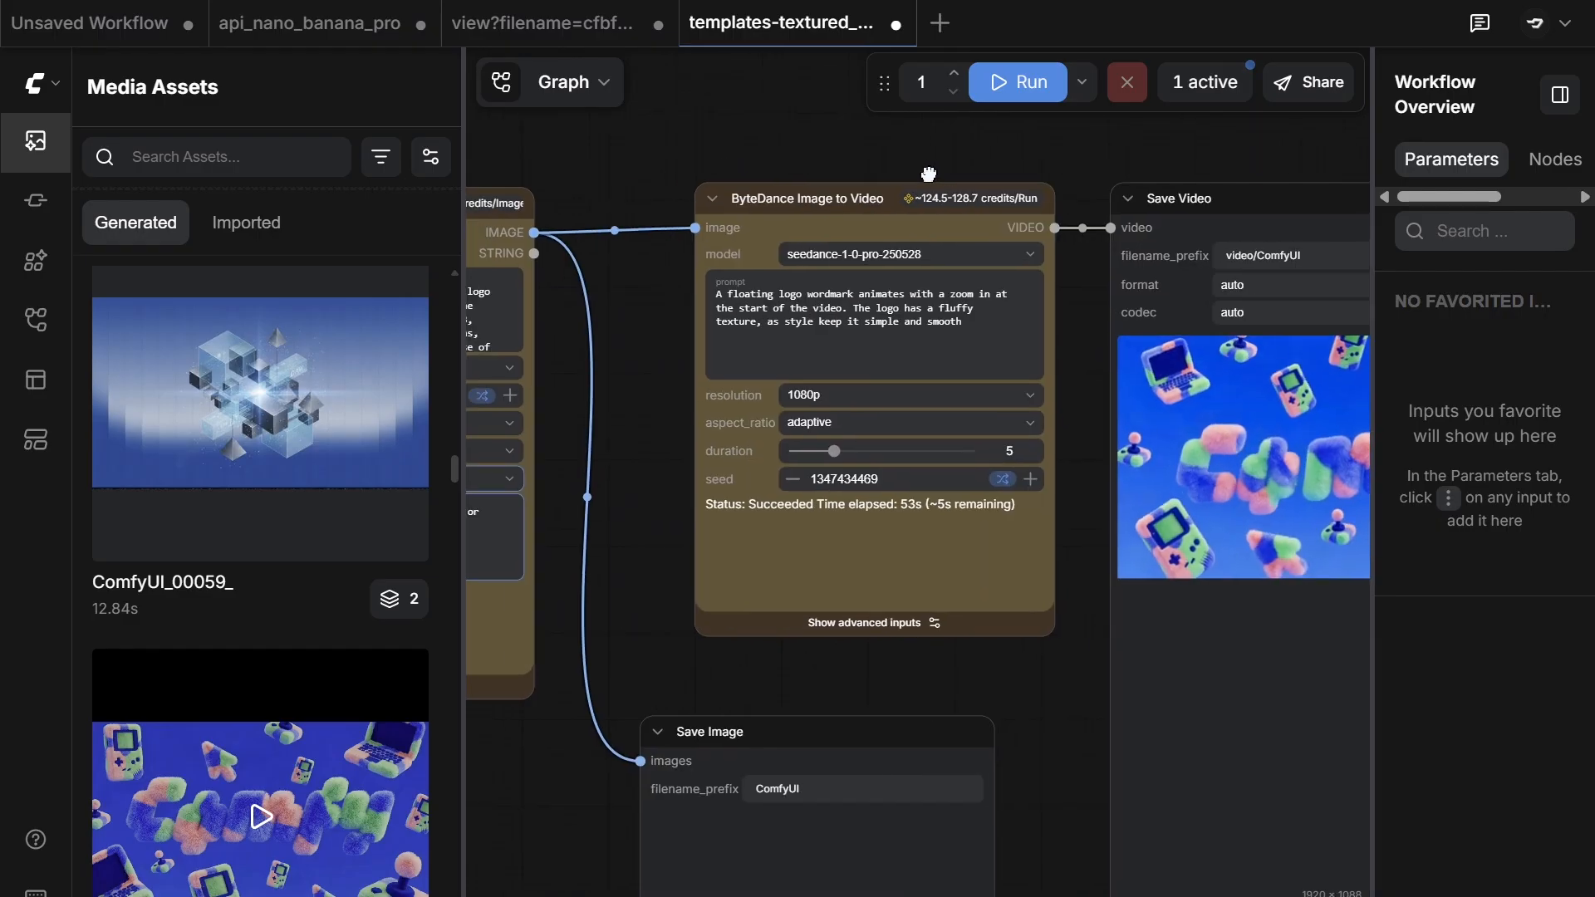
drag(541, 167, 1057, 186)
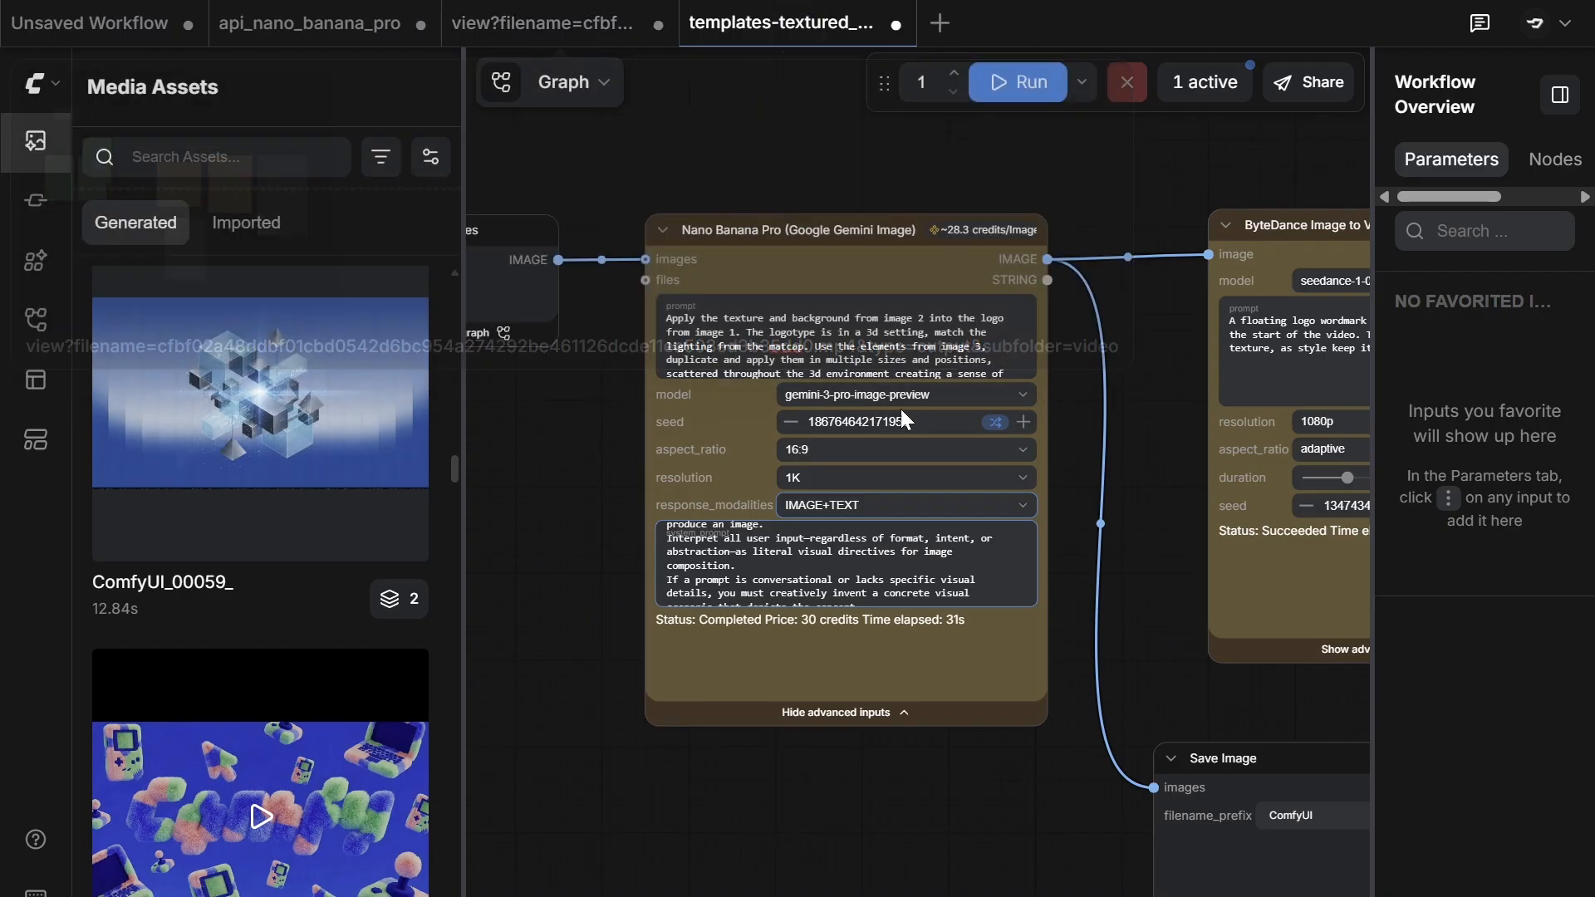
drag(573, 579, 760, 585)
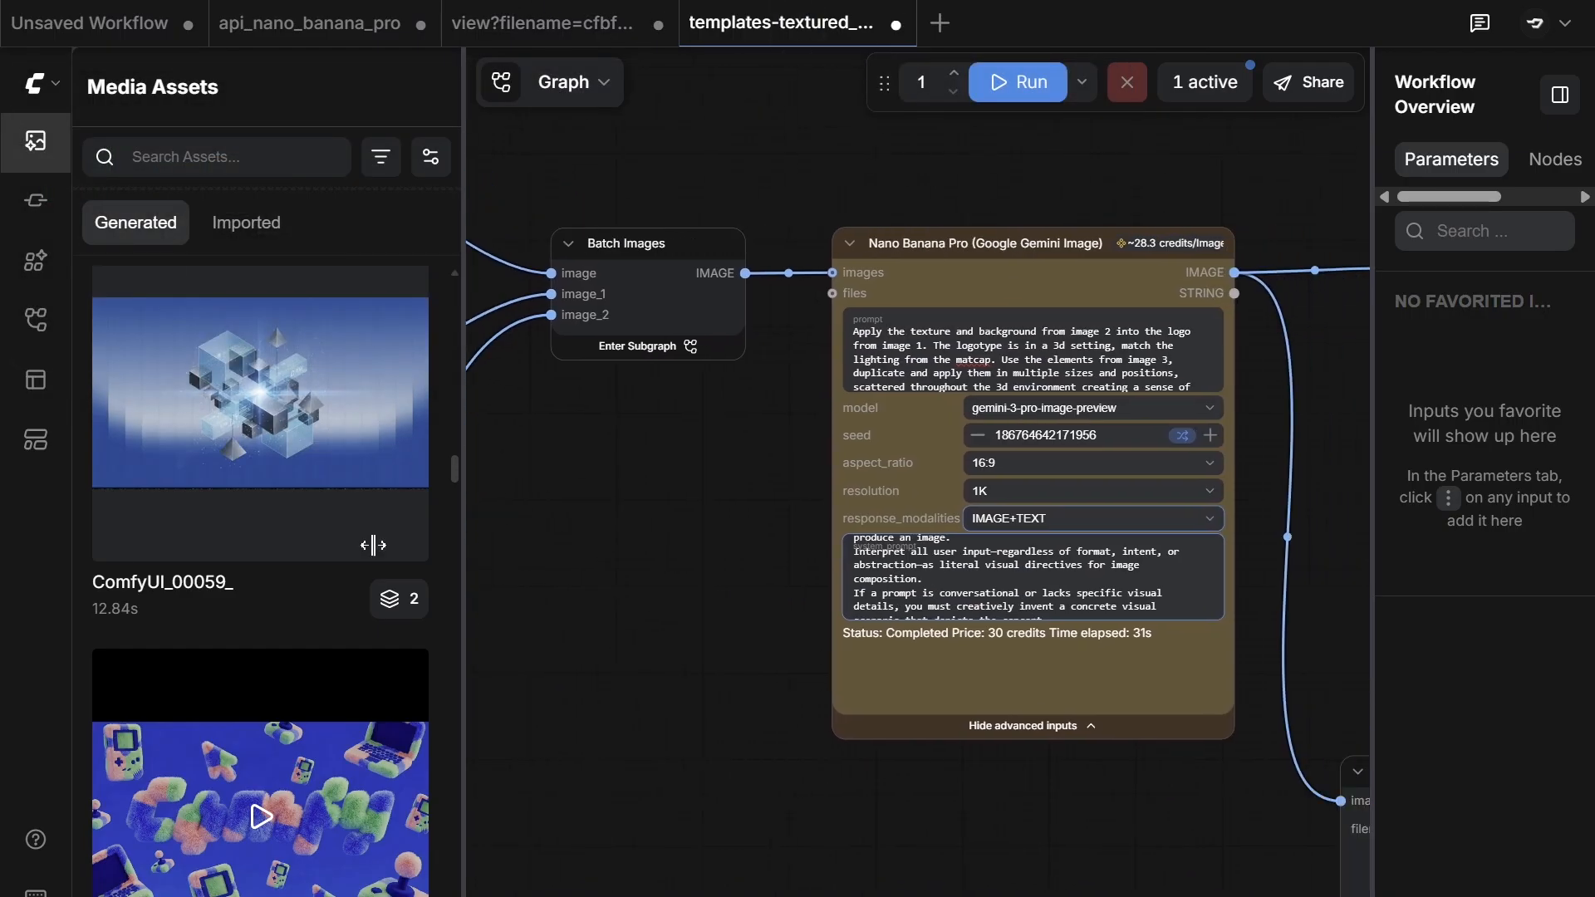
click(28, 442)
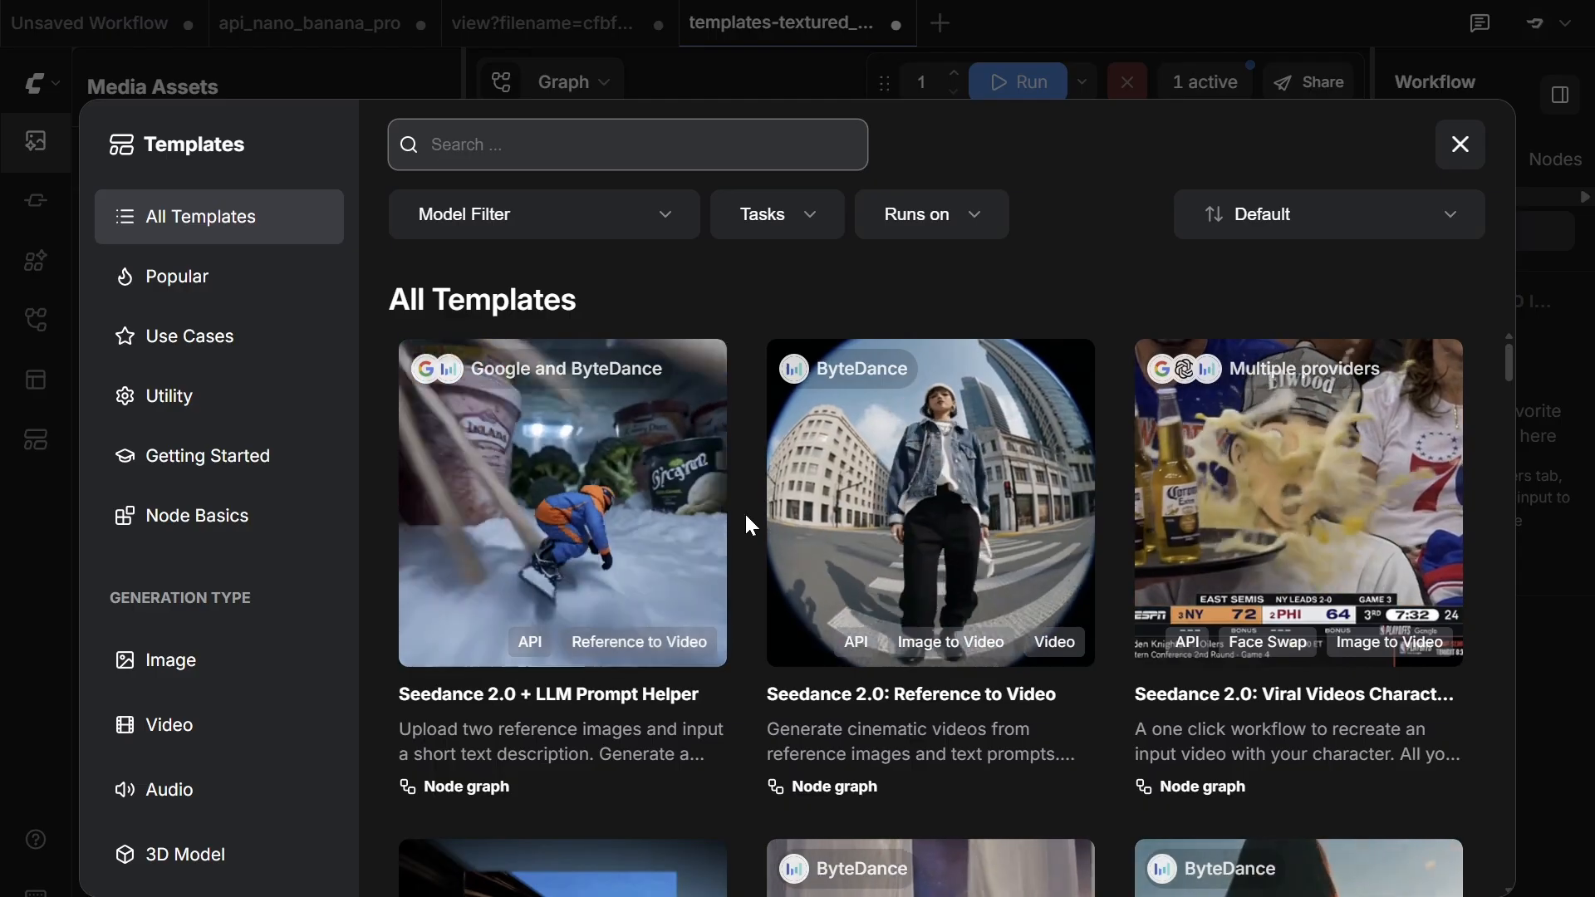
click(641, 521)
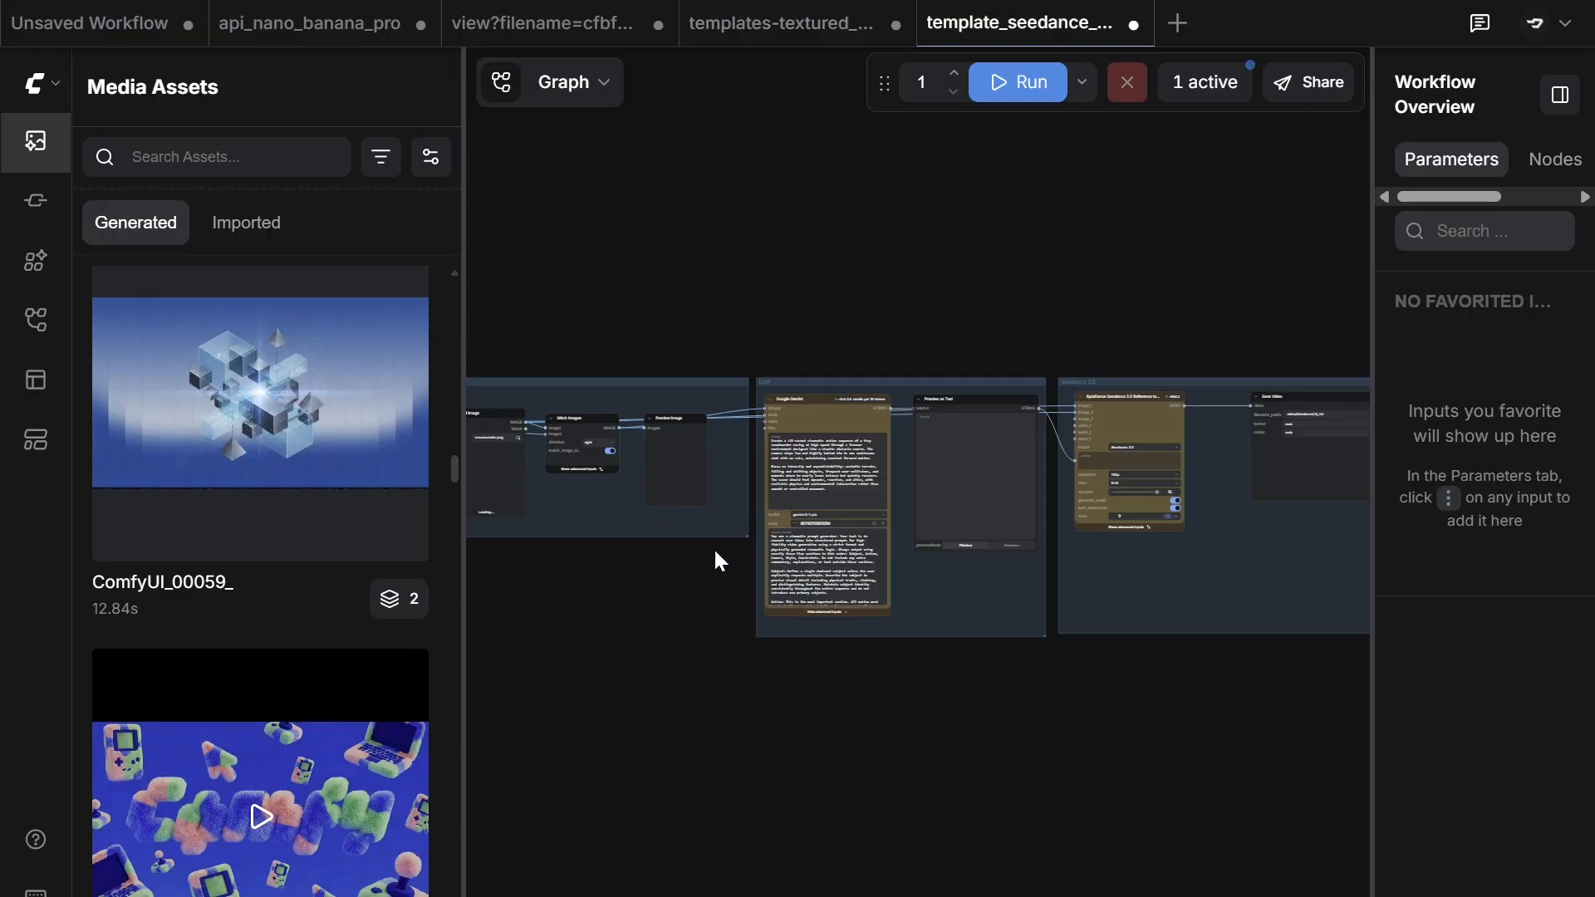
Step: Inspect the freezer.png and snowboarder.png Load Image nodes in the Reference Images group
scroll(711, 540, up, 9)
drag(765, 606, 1193, 672)
drag(726, 684, 1098, 701)
drag(983, 698, 1147, 712)
drag(851, 726, 998, 727)
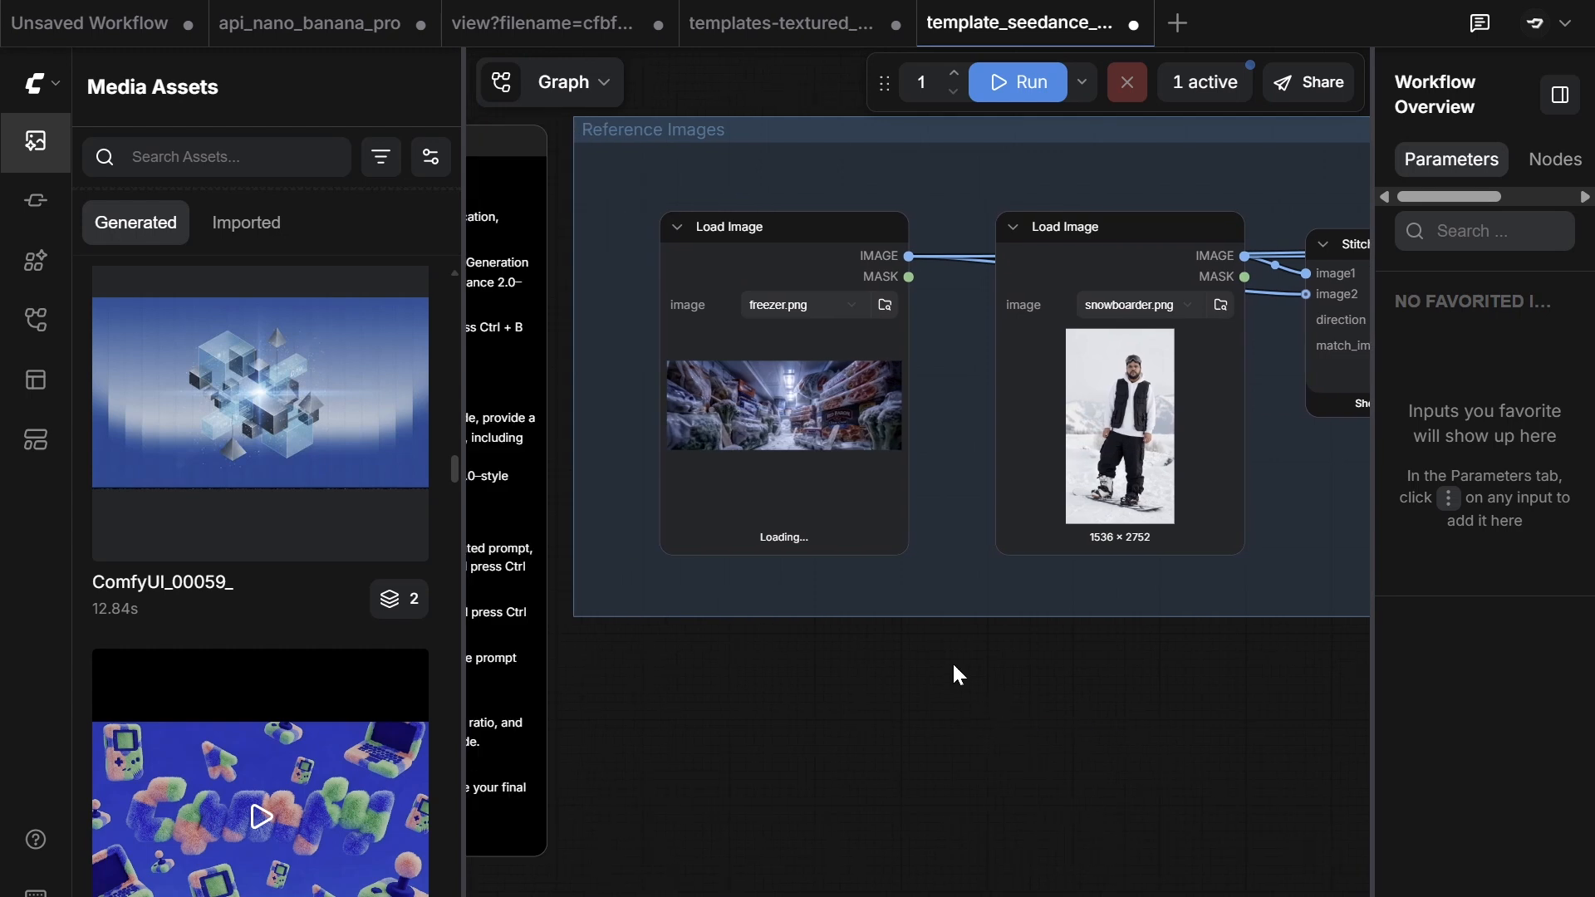
scroll(752, 427, up, 3)
scroll(752, 428, up, 2)
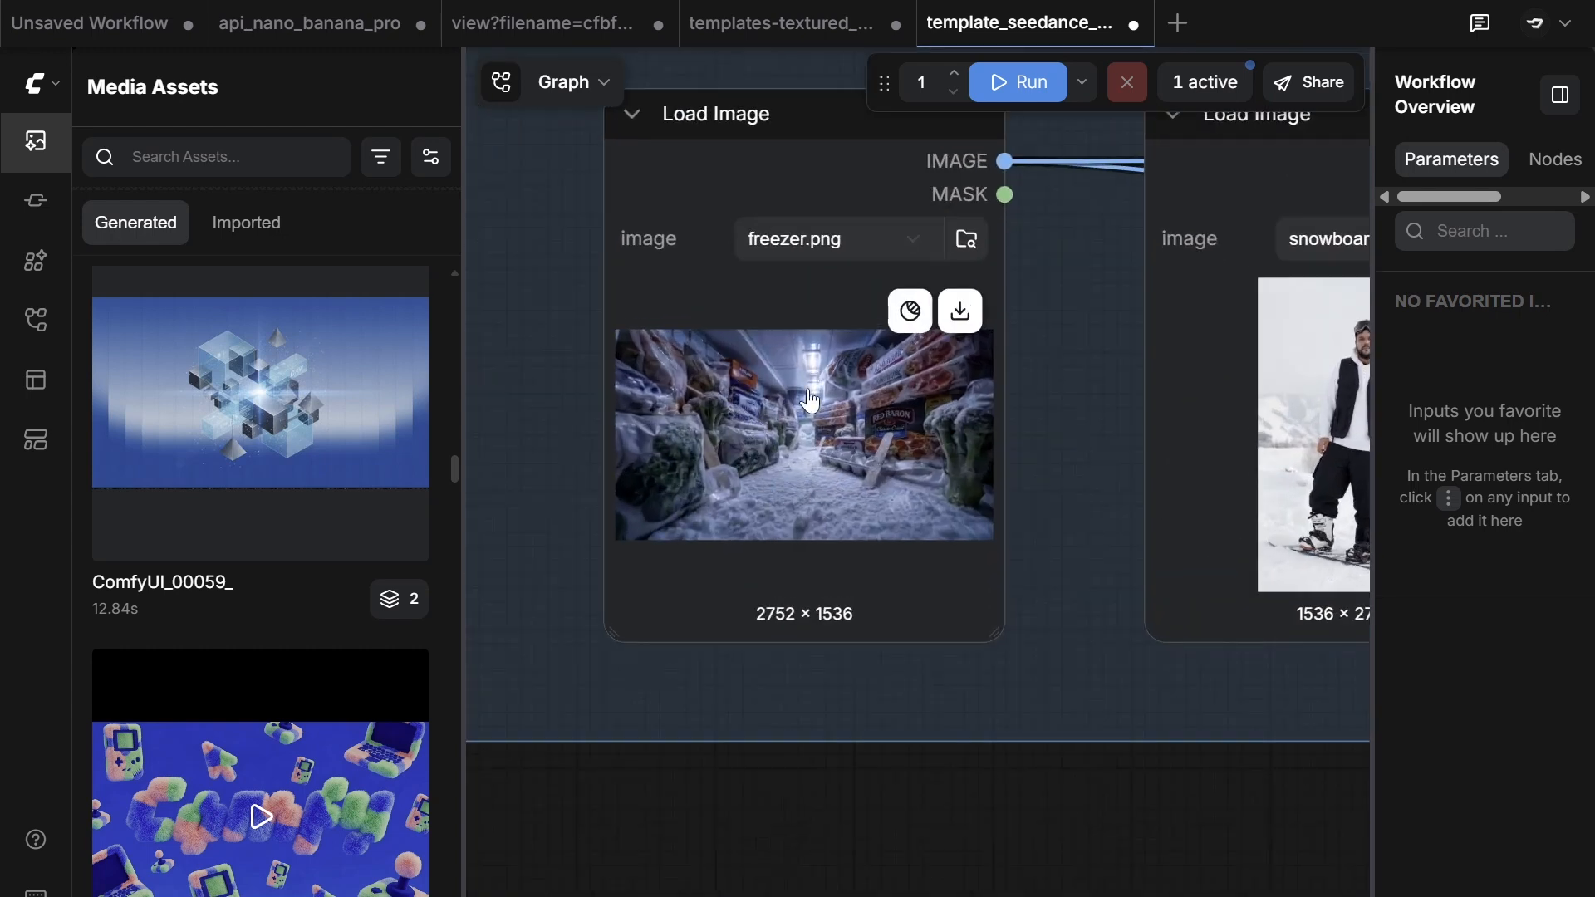
click(773, 444)
drag(913, 799, 622, 875)
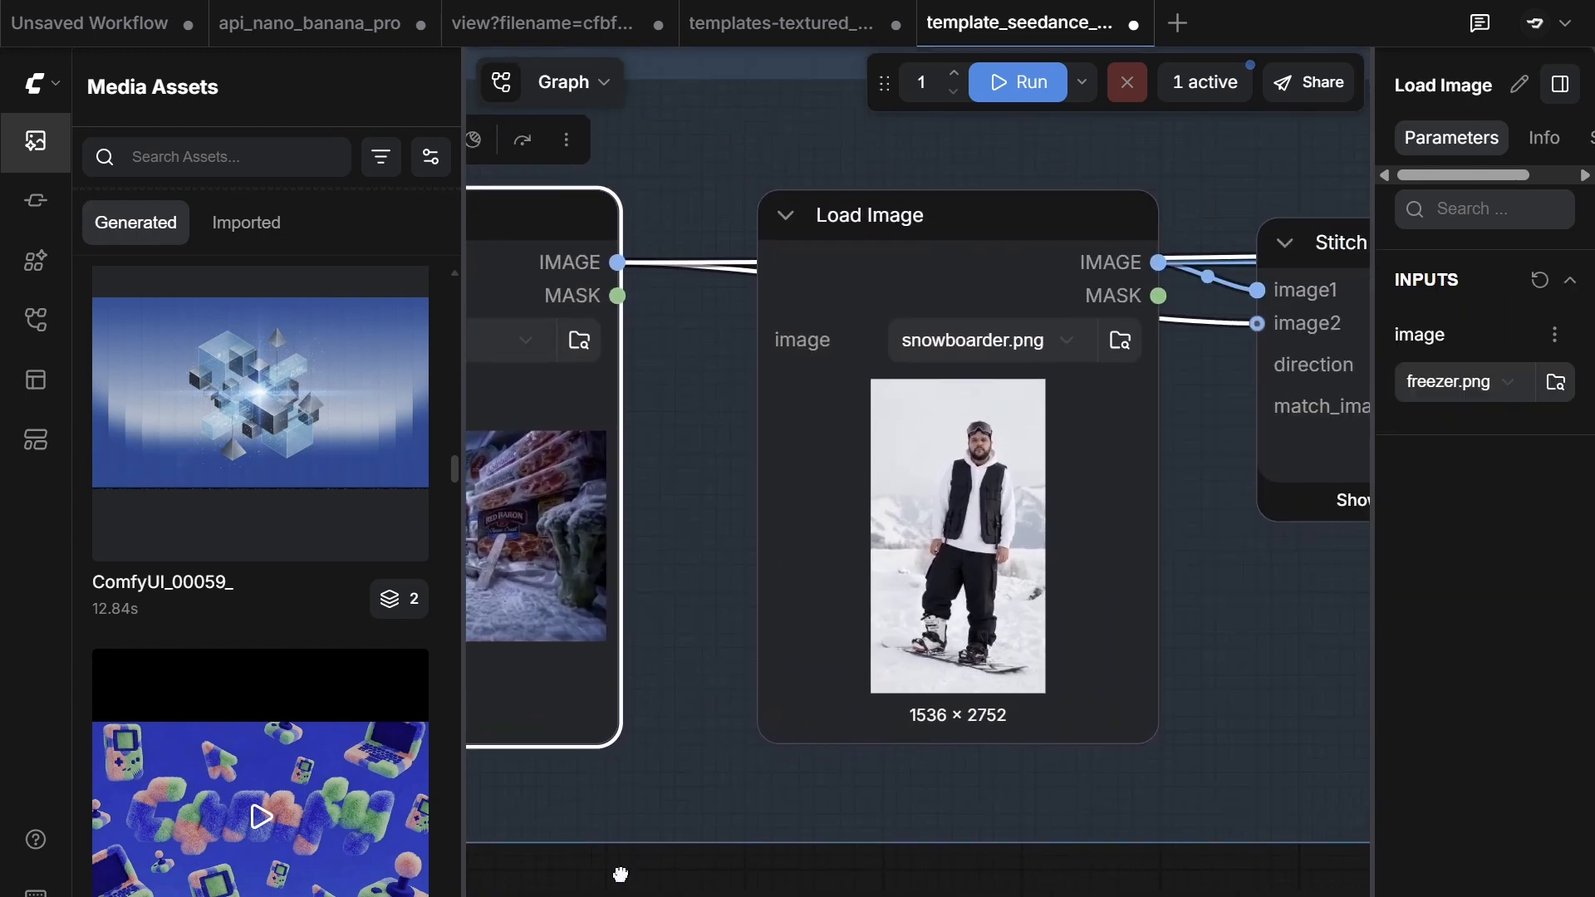
click(889, 733)
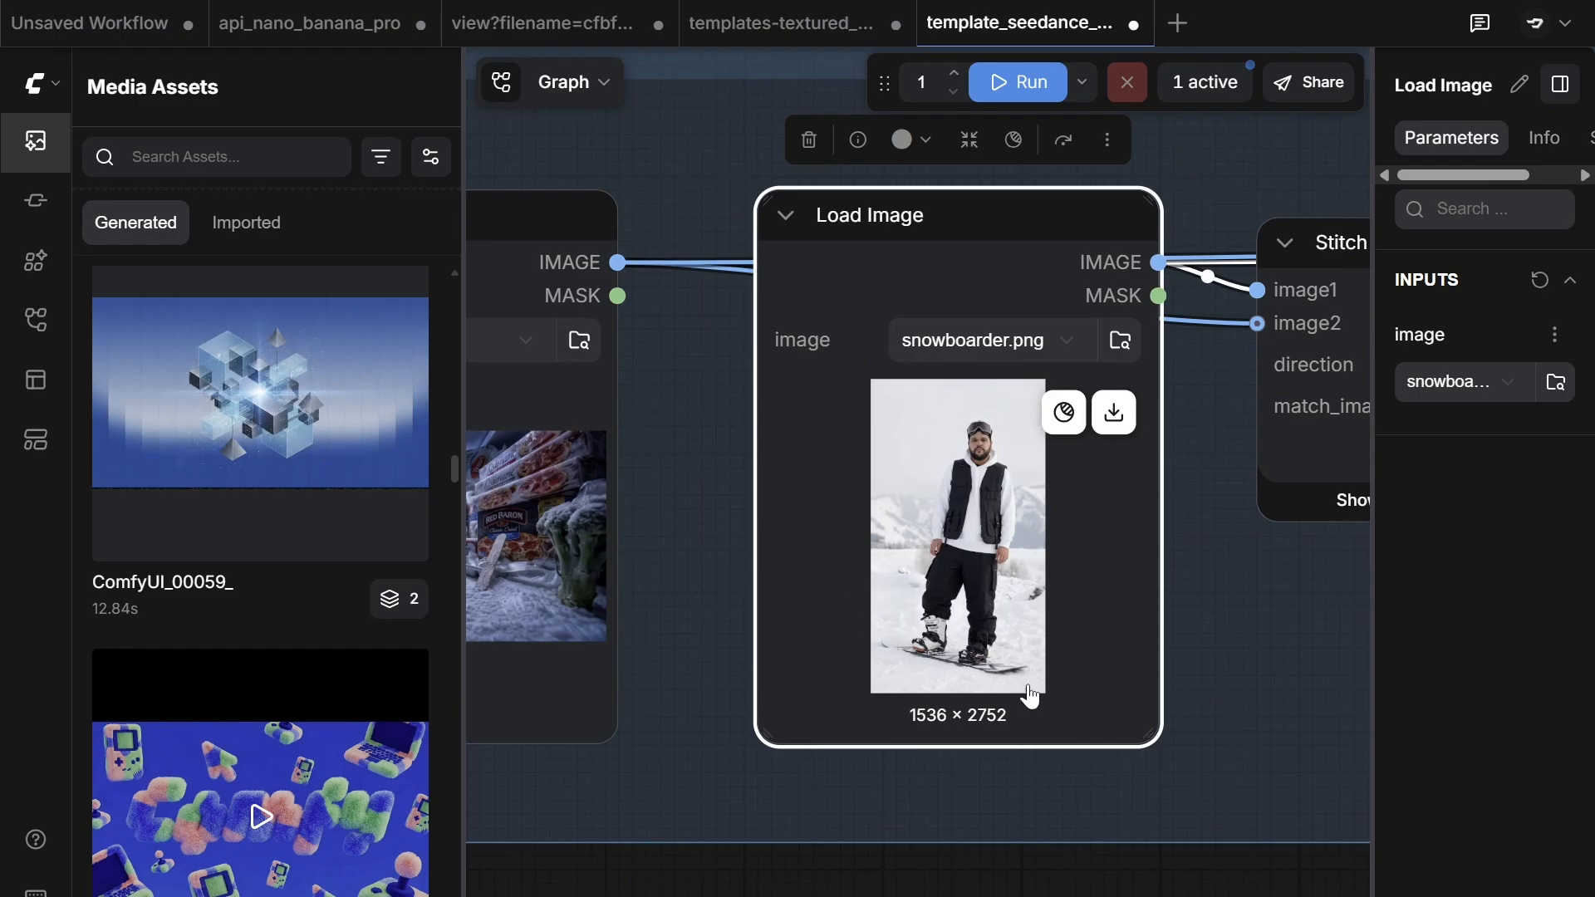
Step: Rearrange the two Load Image nodes, moving freezer.png up and snowboarder.png down and to the left beneath it
scroll(841, 642, down, 3)
drag(841, 641, 648, 649)
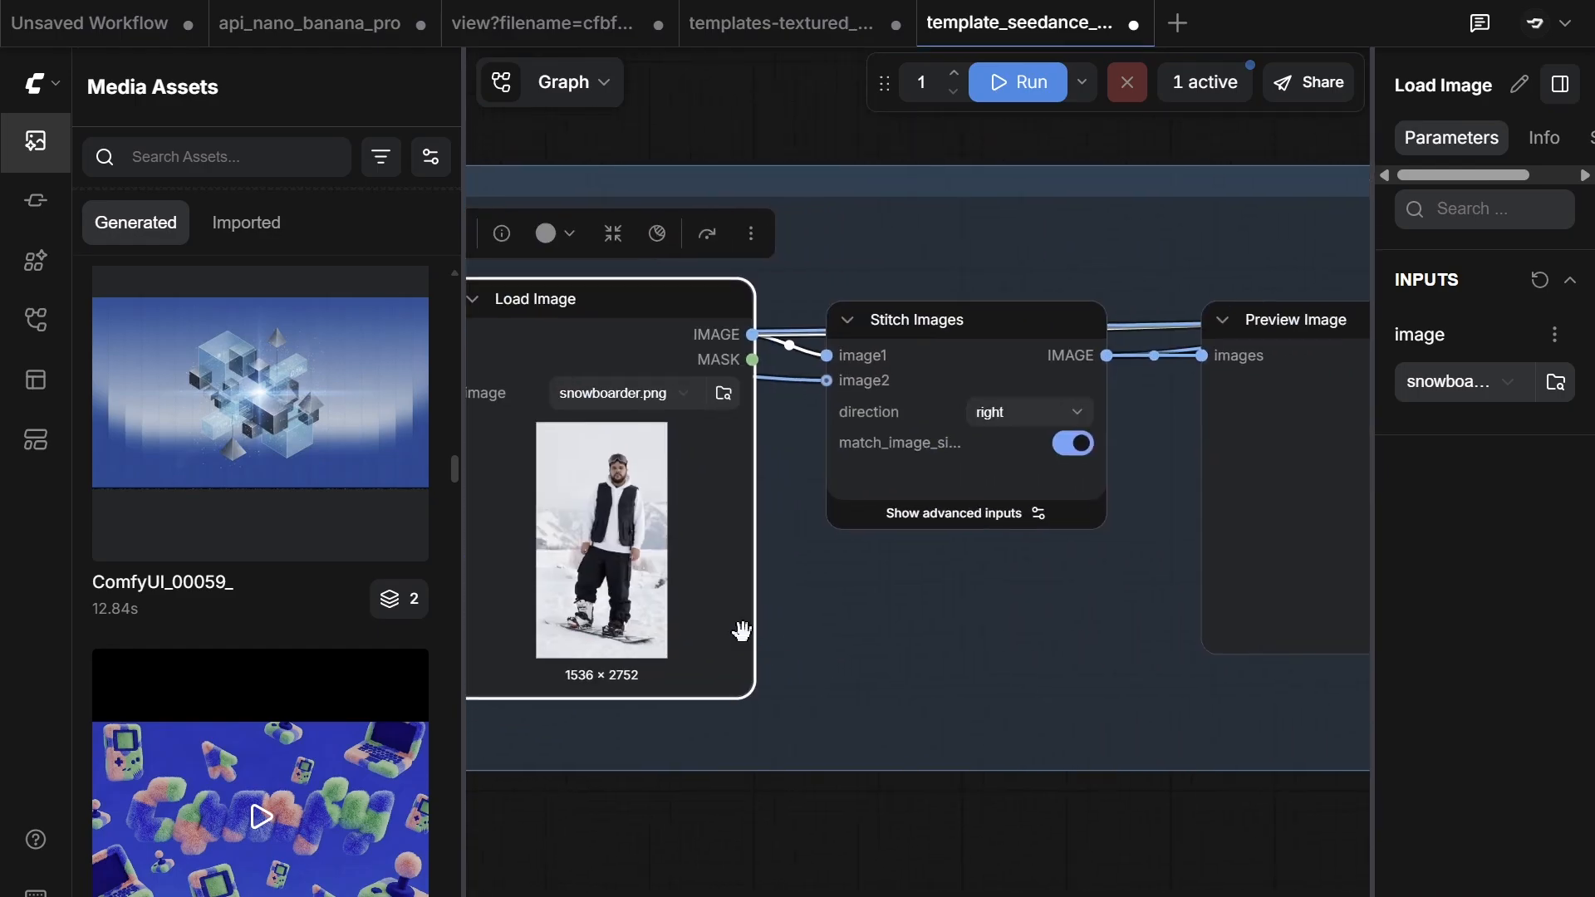
scroll(741, 631, down, 1)
drag(741, 631, 1008, 549)
drag(924, 605, 889, 829)
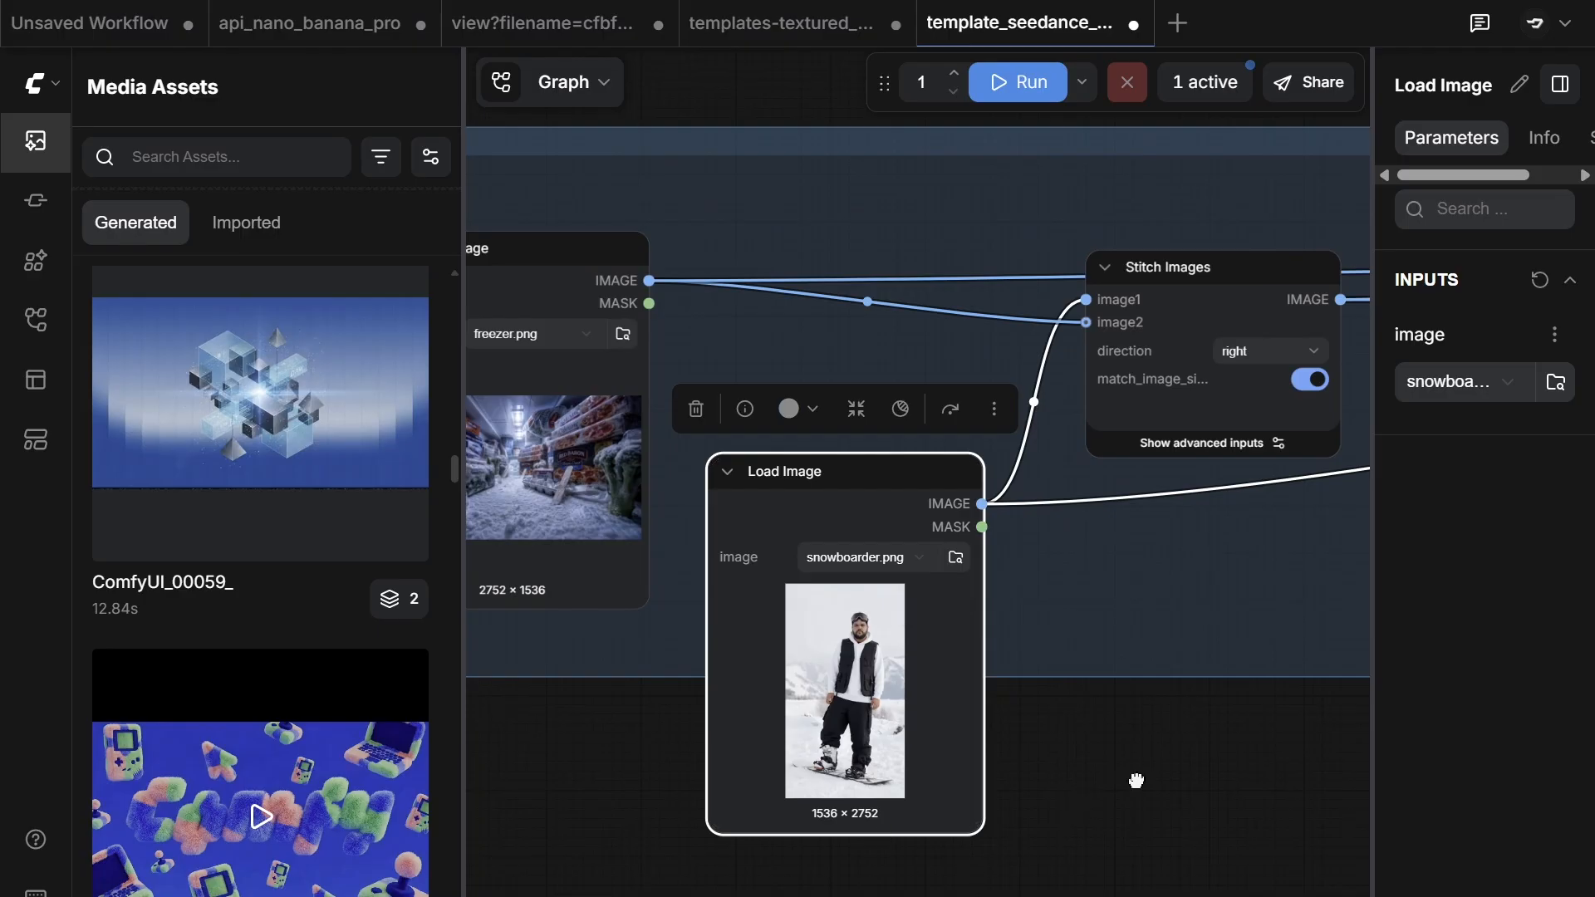
drag(1136, 776, 1239, 767)
click(591, 419)
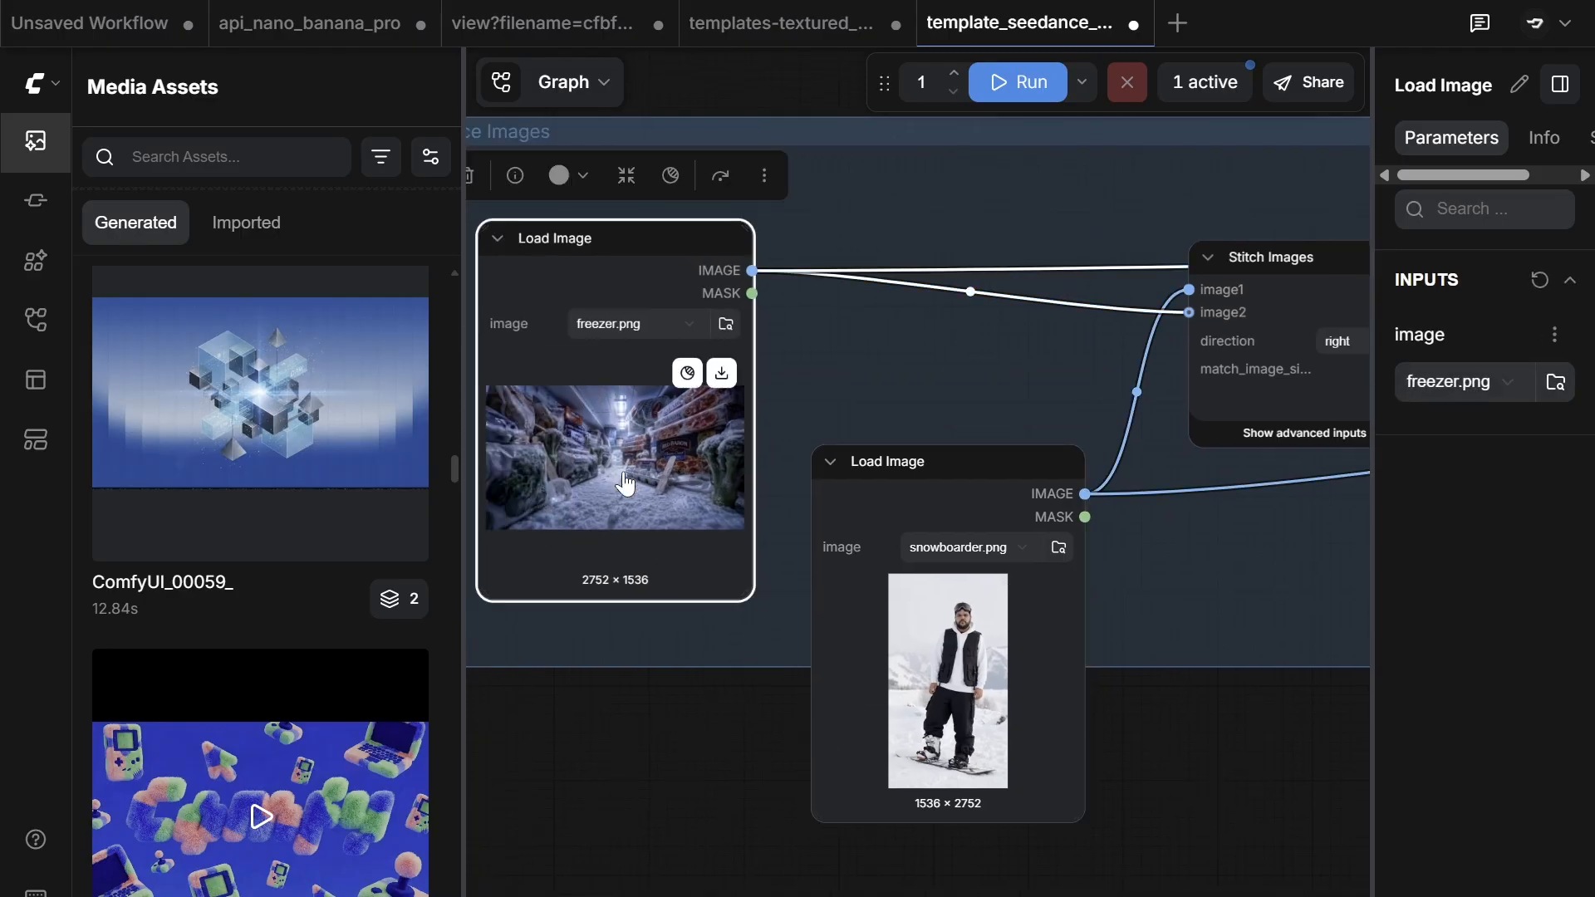
drag(652, 525, 647, 416)
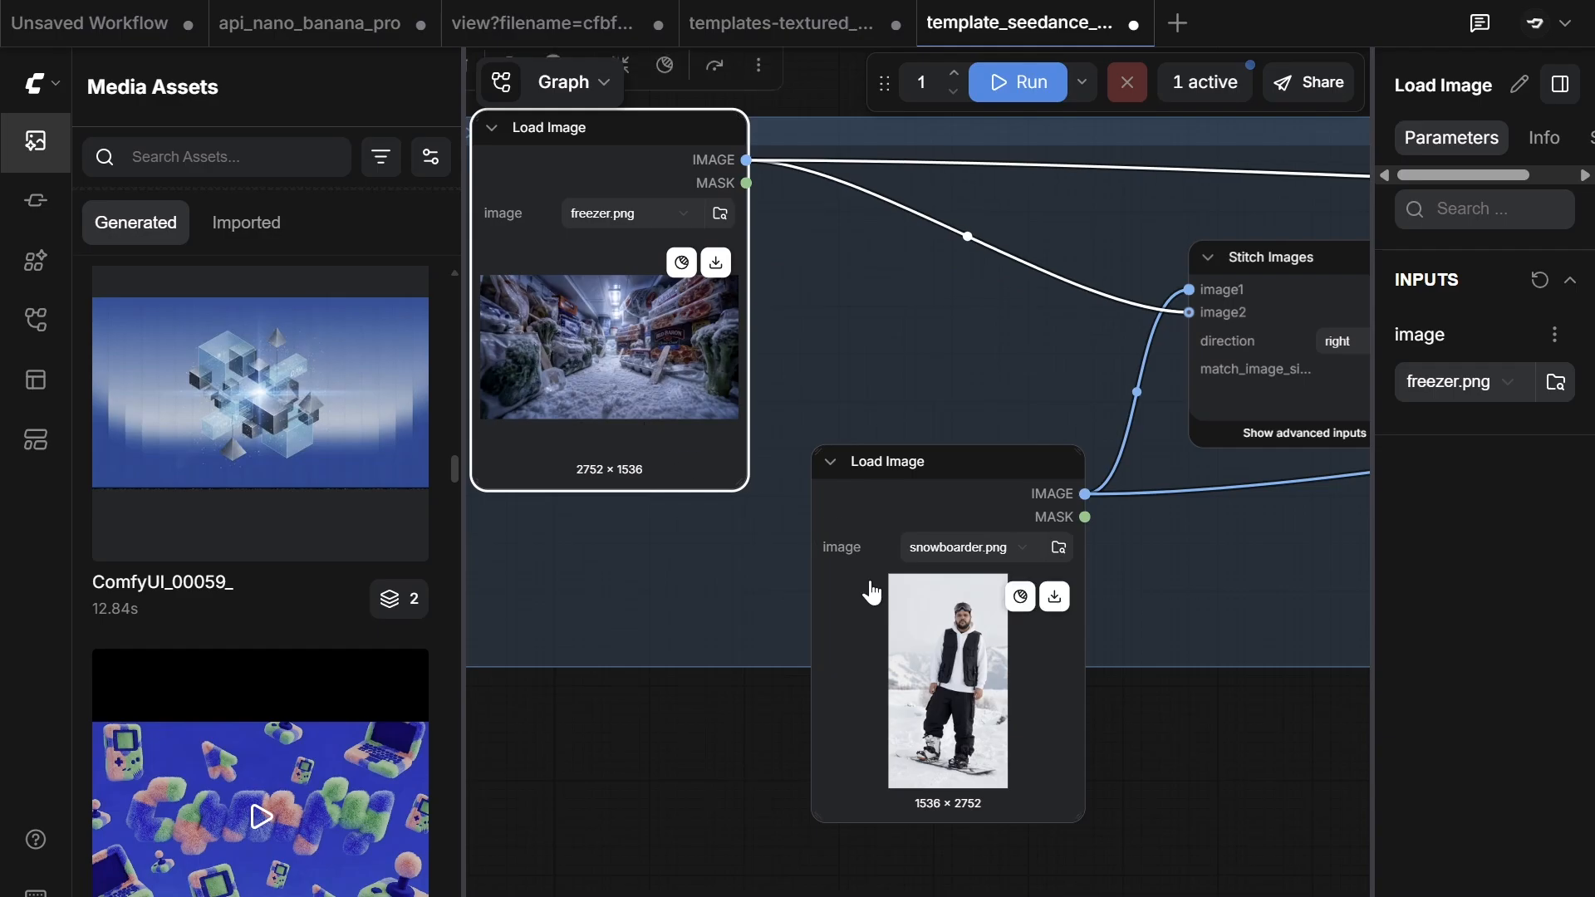
drag(871, 592, 672, 657)
Step: Check the available direction options of the Stitch Images node, keeping right selected
drag(1099, 431, 836, 489)
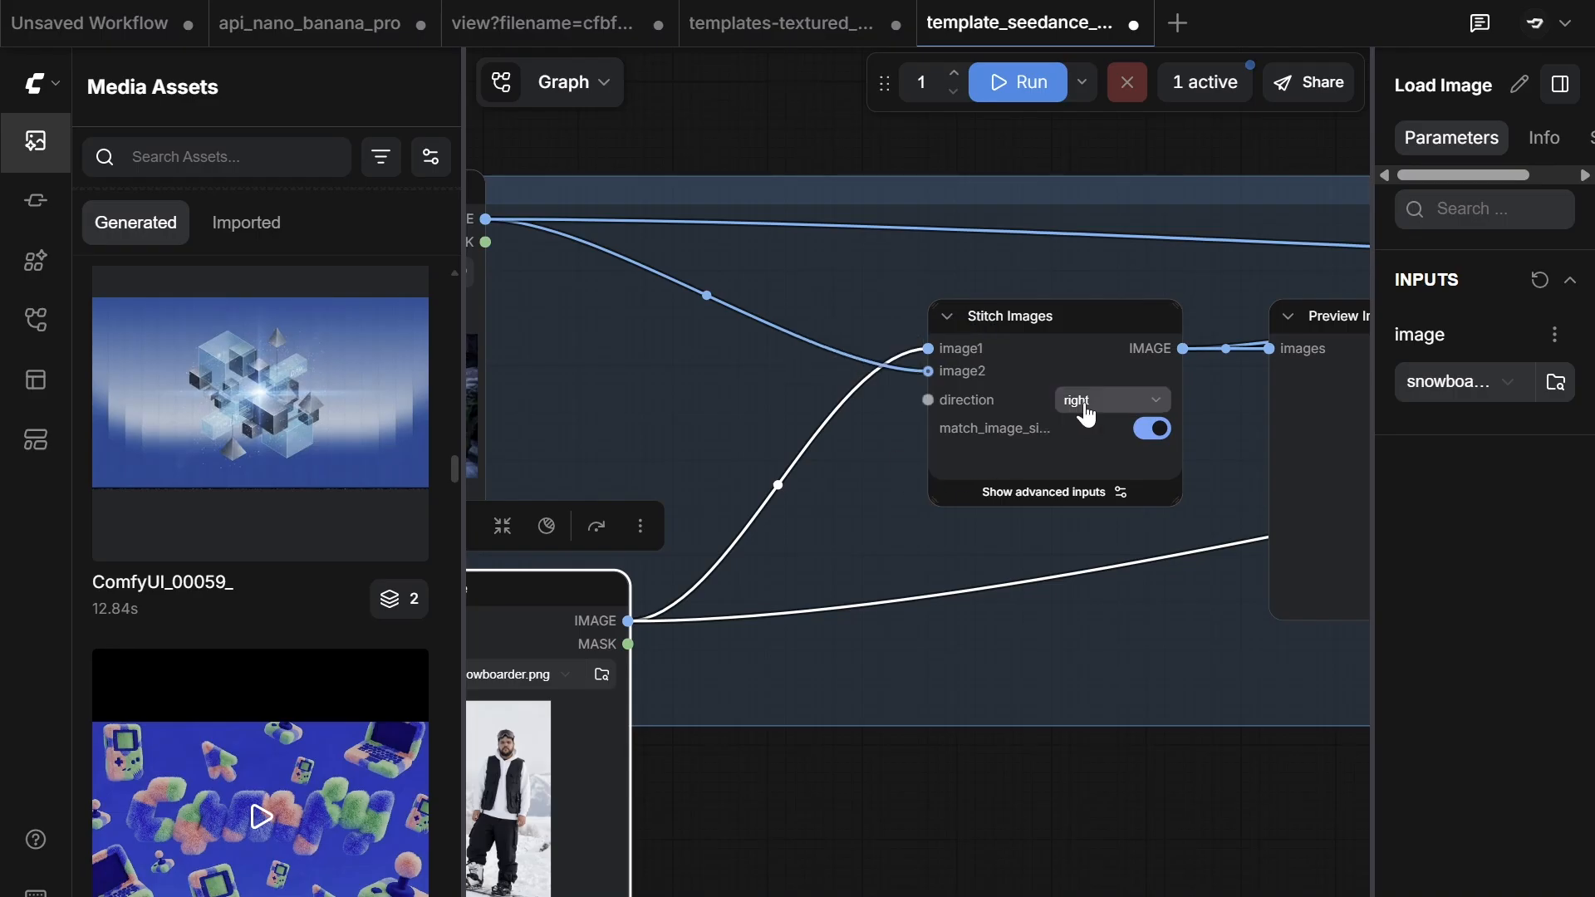
click(1086, 414)
click(1086, 414)
click(1086, 414)
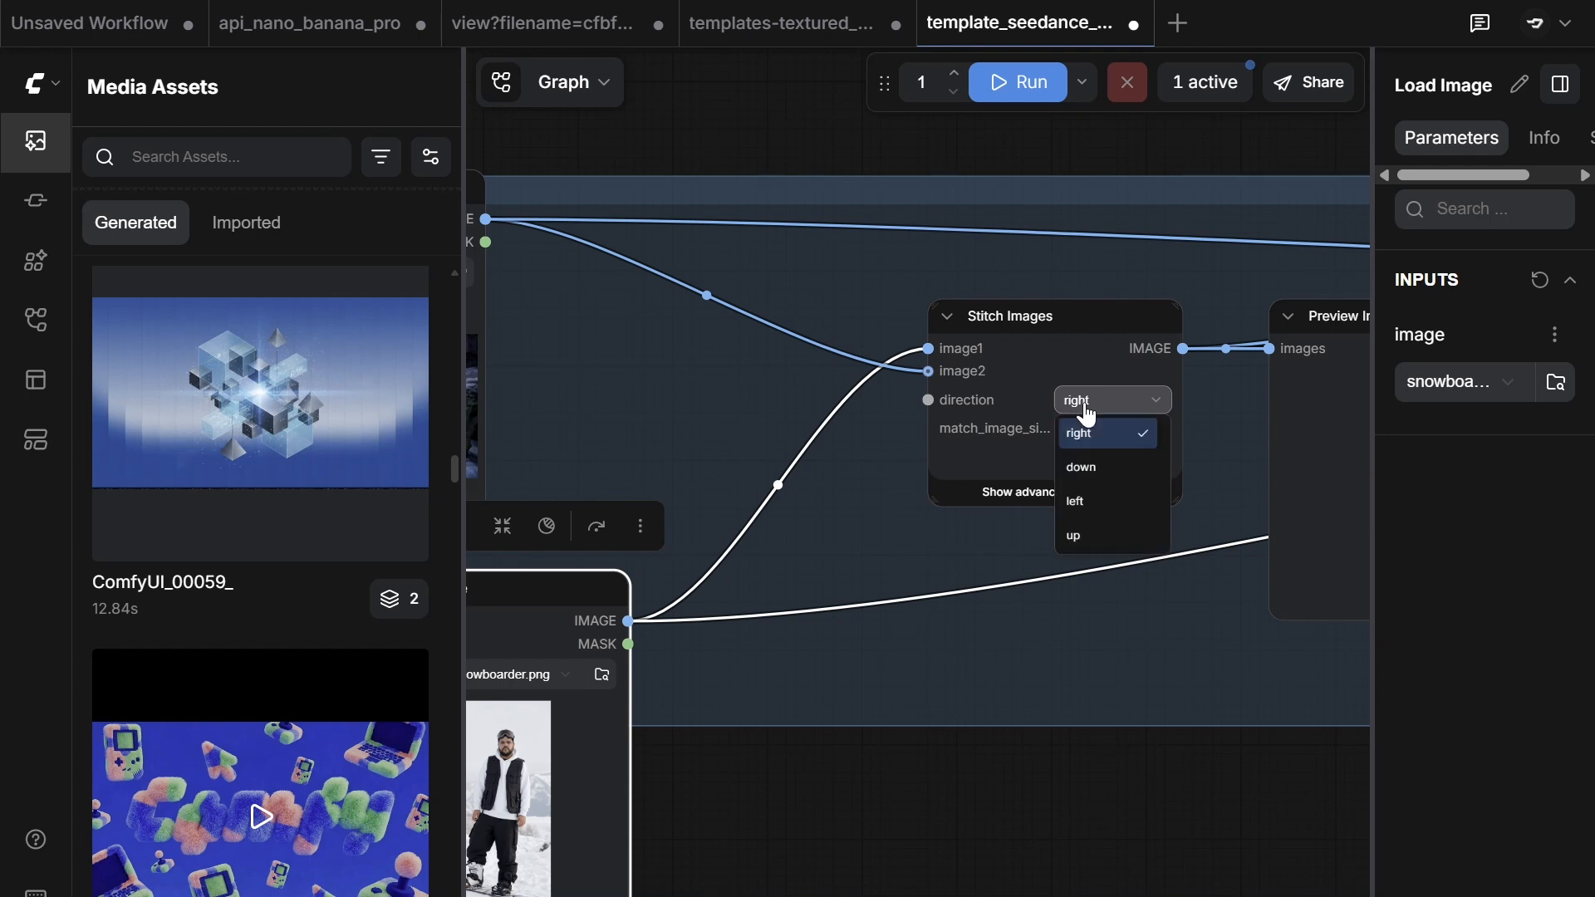
click(1086, 414)
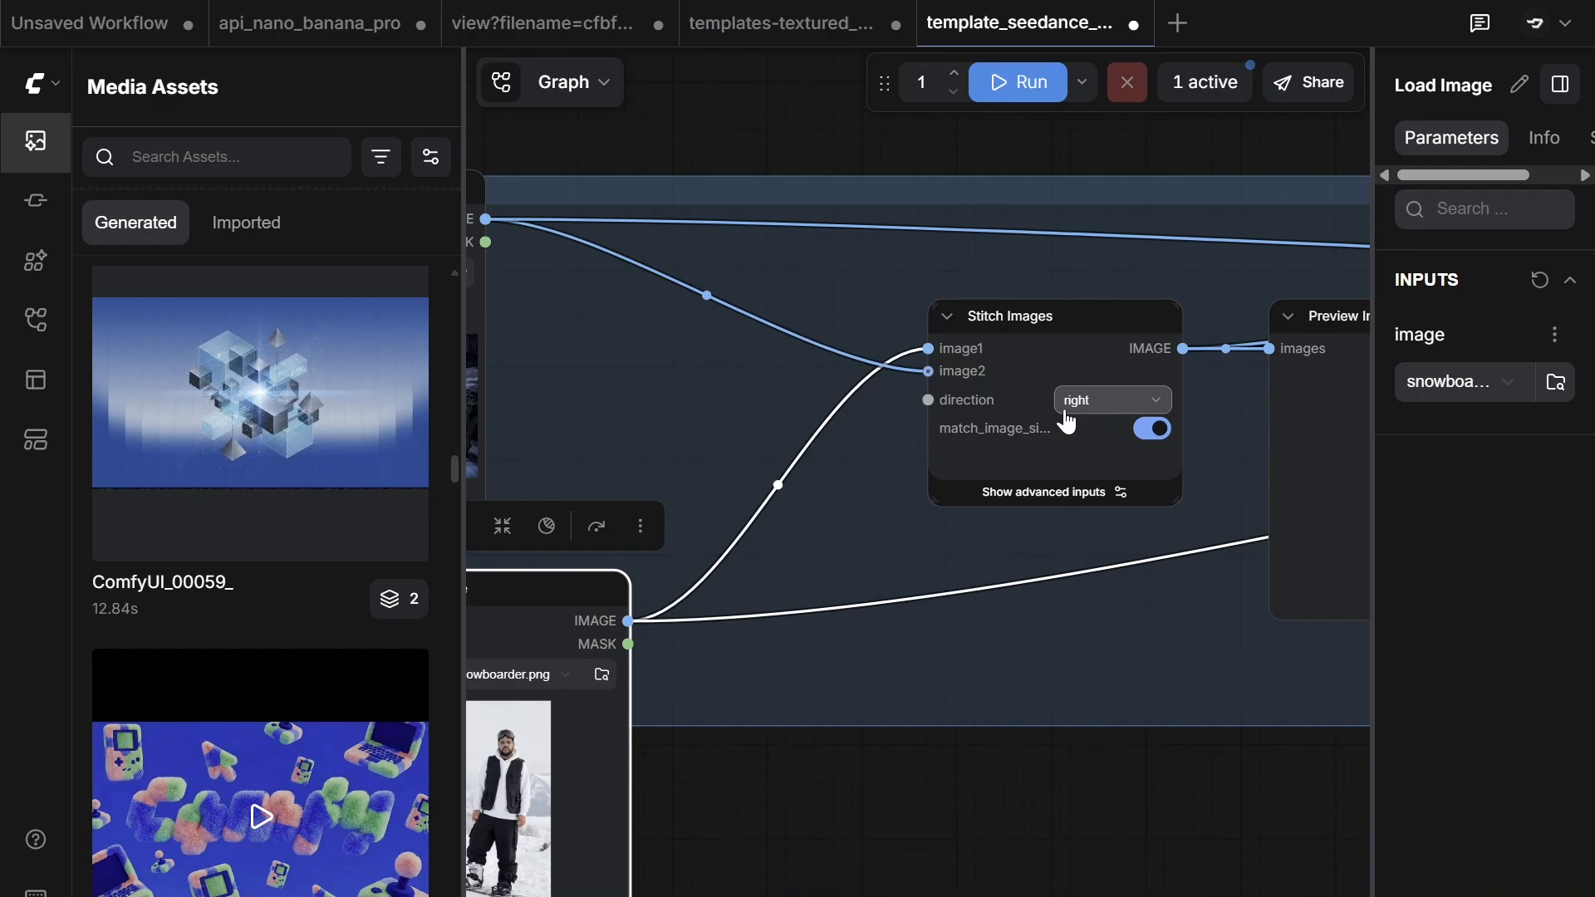
Step: Move the Preview Image node down, below the connection from Stitch Images to Google Gemini
scroll(1202, 366, down, 3)
drag(1203, 366, 805, 297)
drag(920, 357, 934, 577)
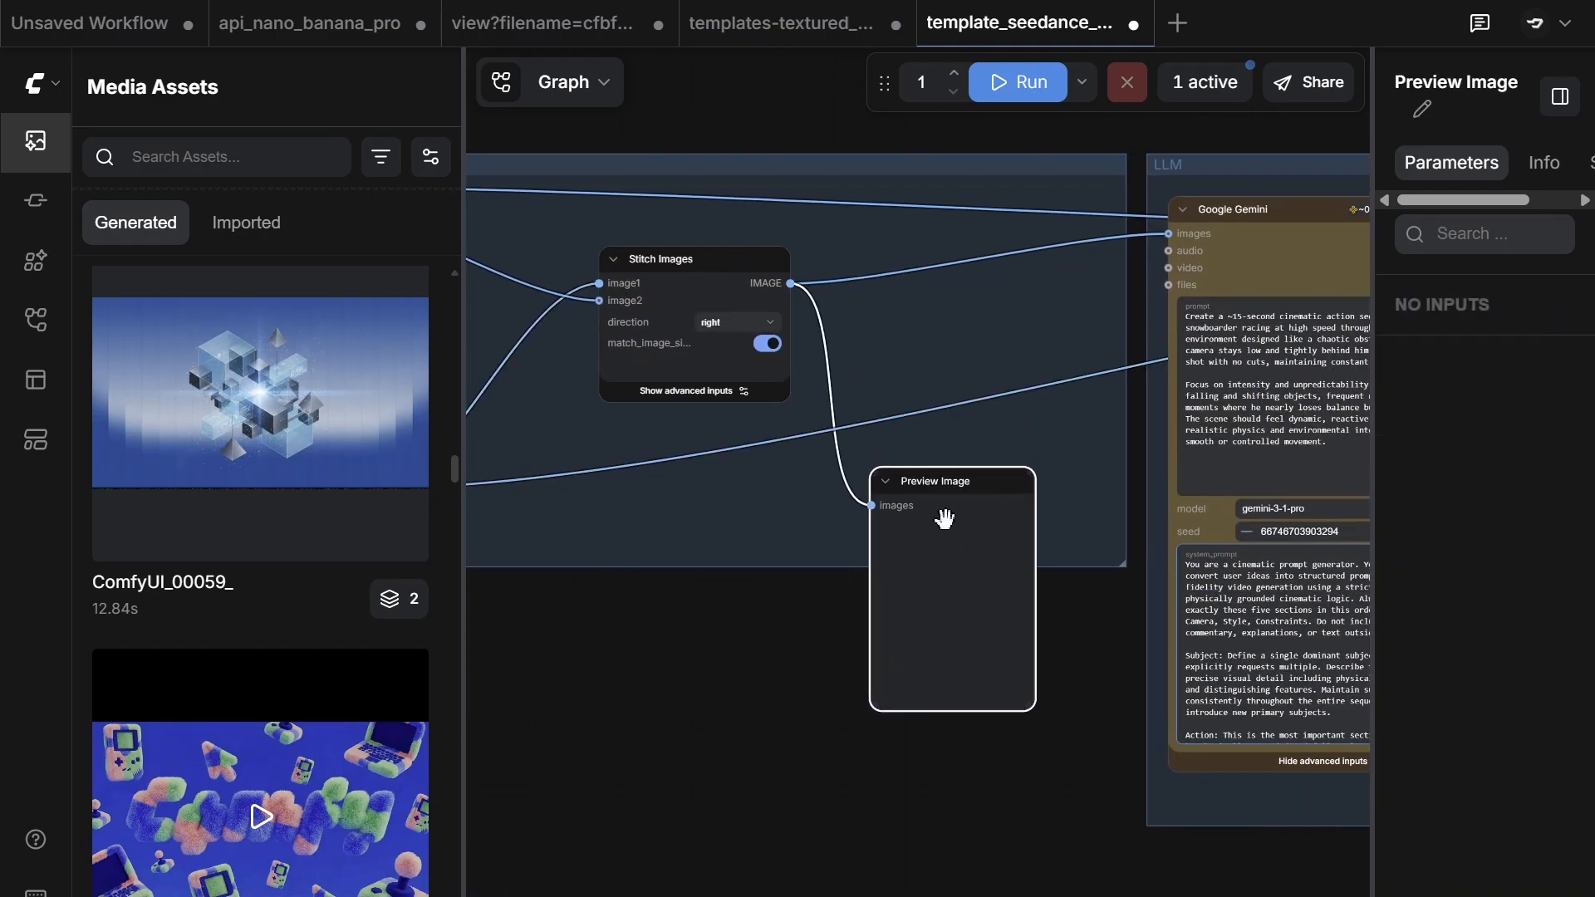
Step: Enlarge the Stitch Images node so its full match_image_size label fits
scroll(681, 359, up, 8)
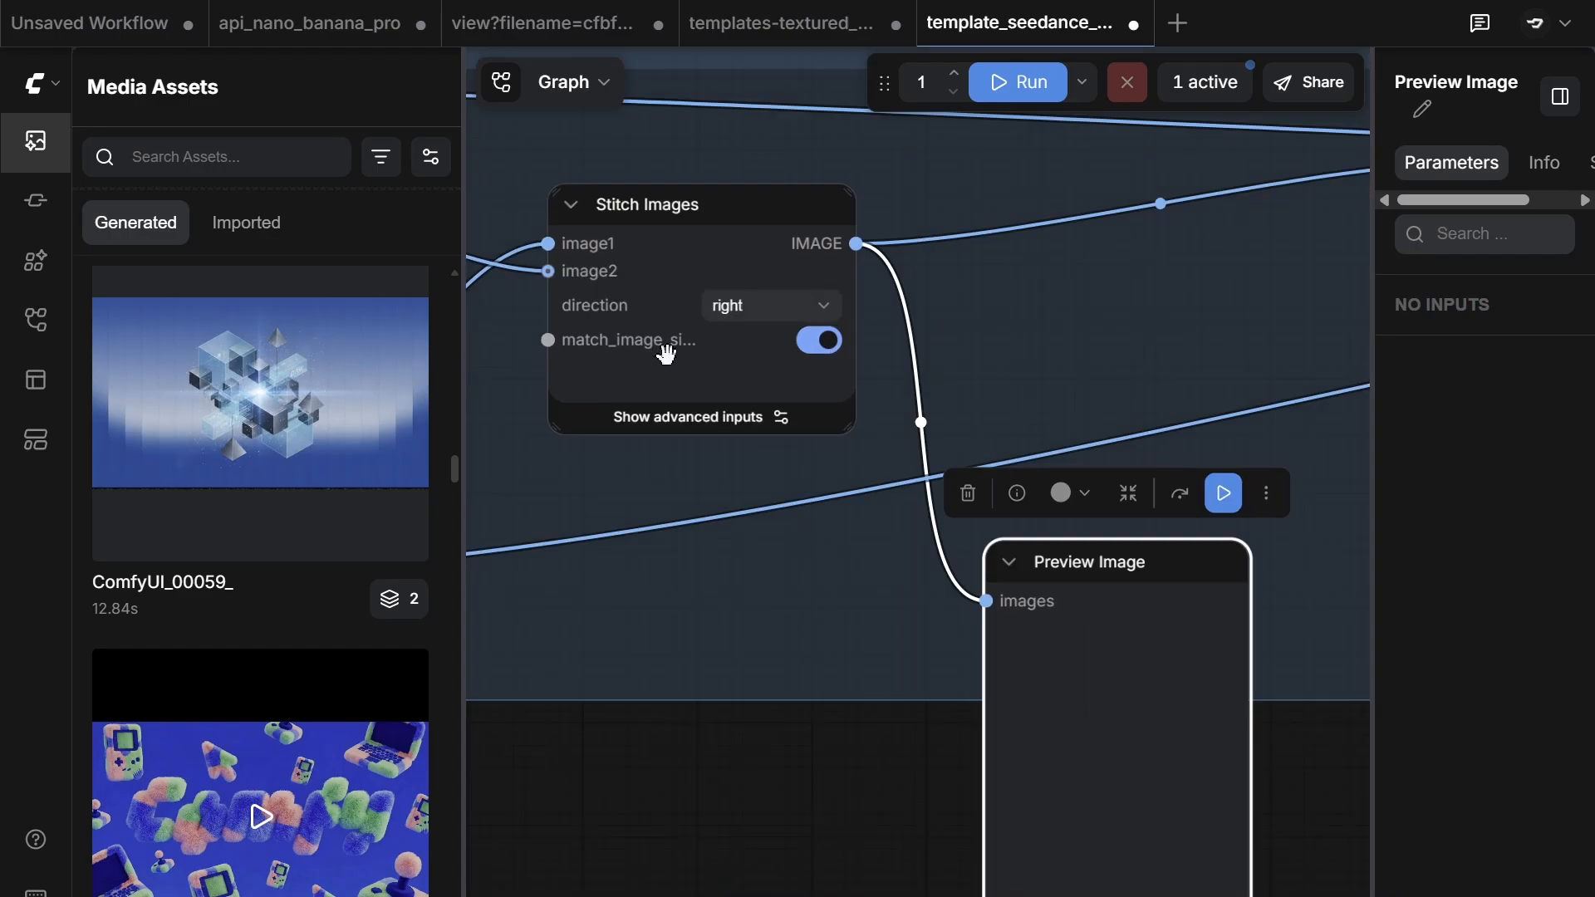
drag(921, 451, 1018, 511)
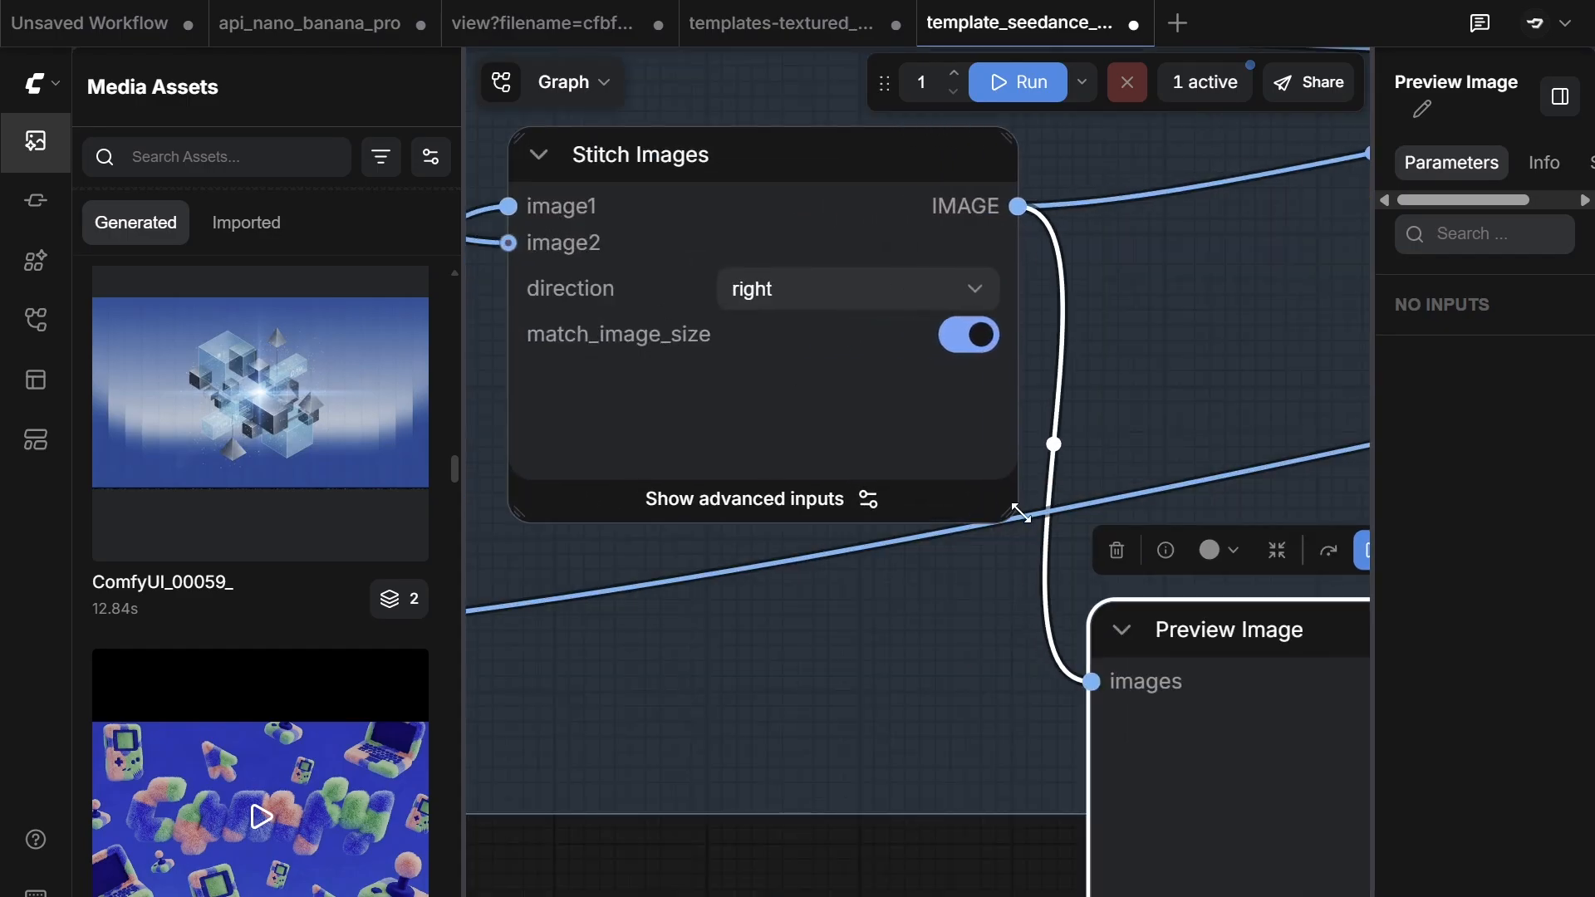
scroll(918, 380, down, 2)
scroll(918, 380, down, 1)
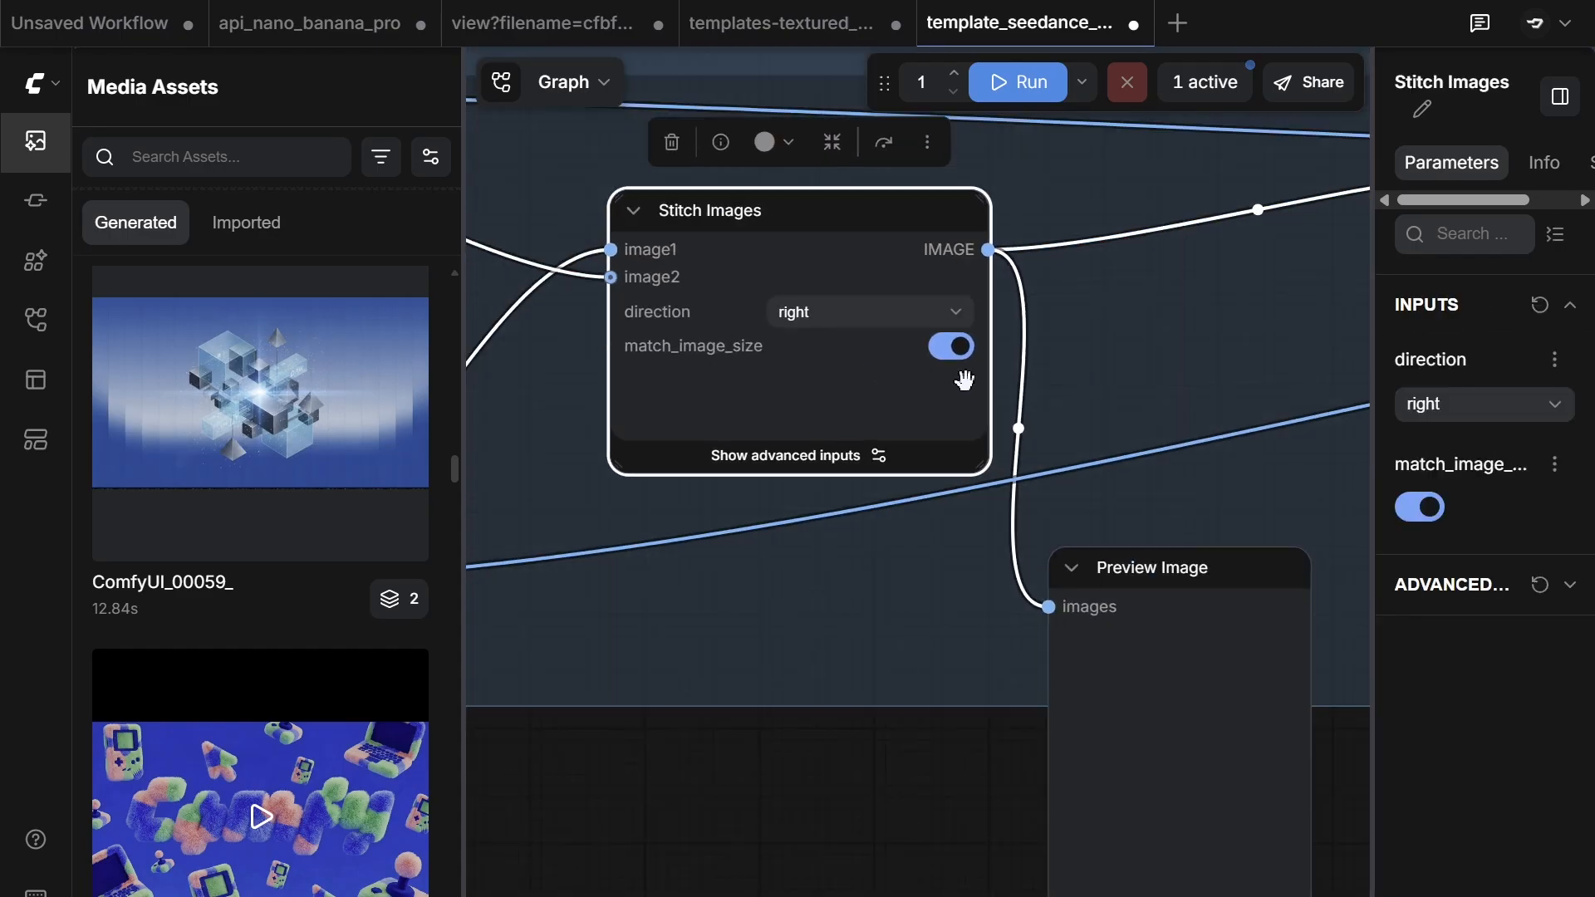
scroll(812, 385, down, 2)
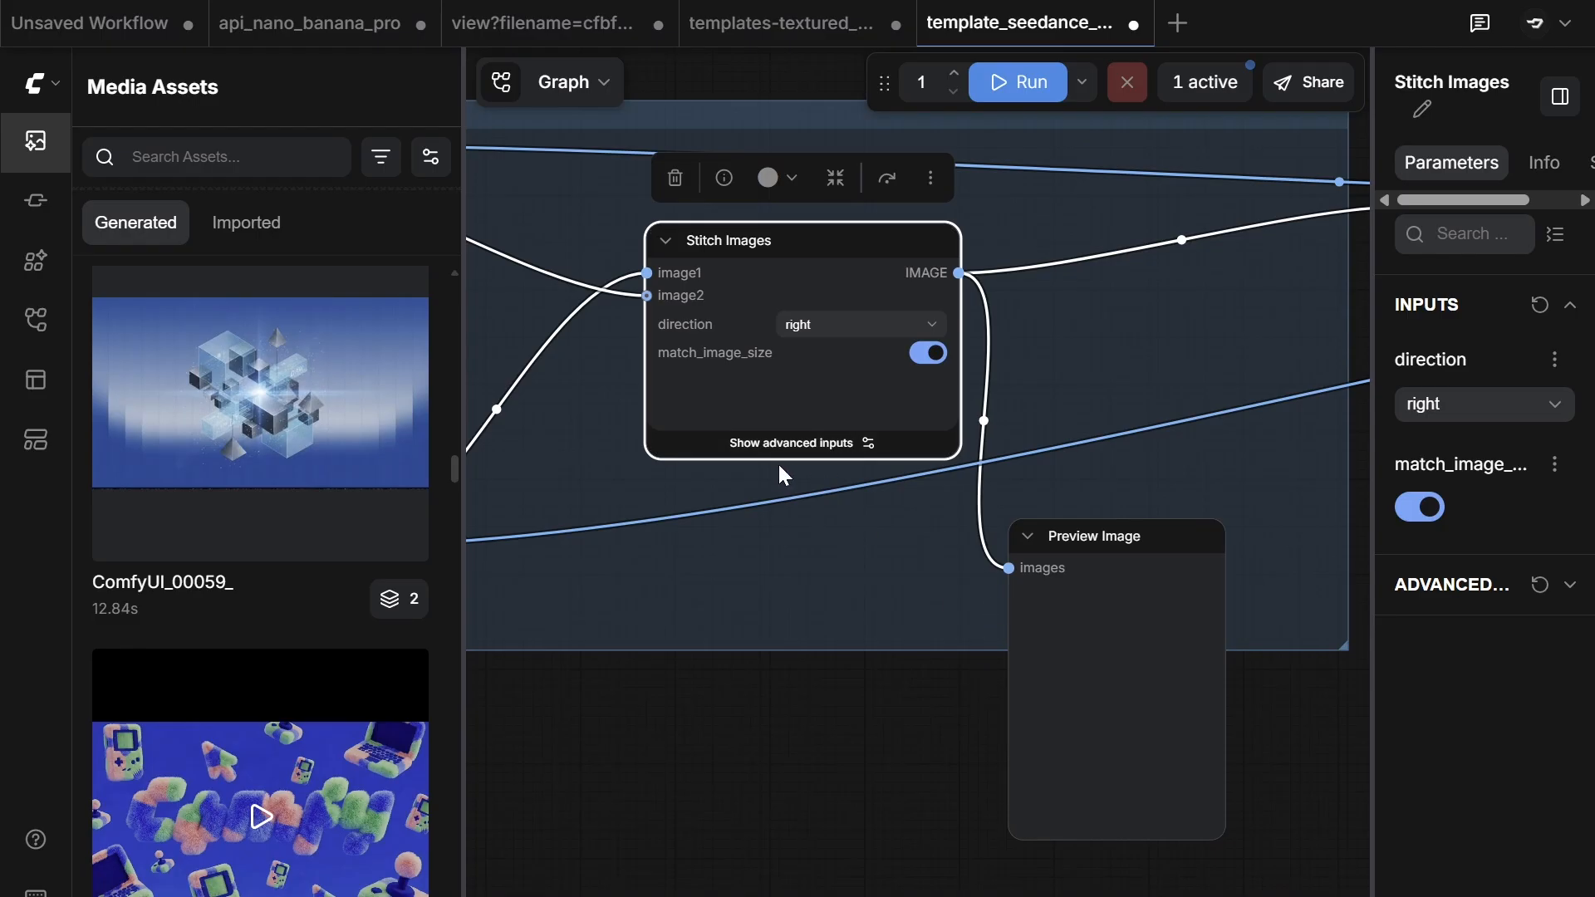
Step: Move the freezer.png Load Image node right so it lines up above the snowboarder.png node
drag(853, 628, 1102, 637)
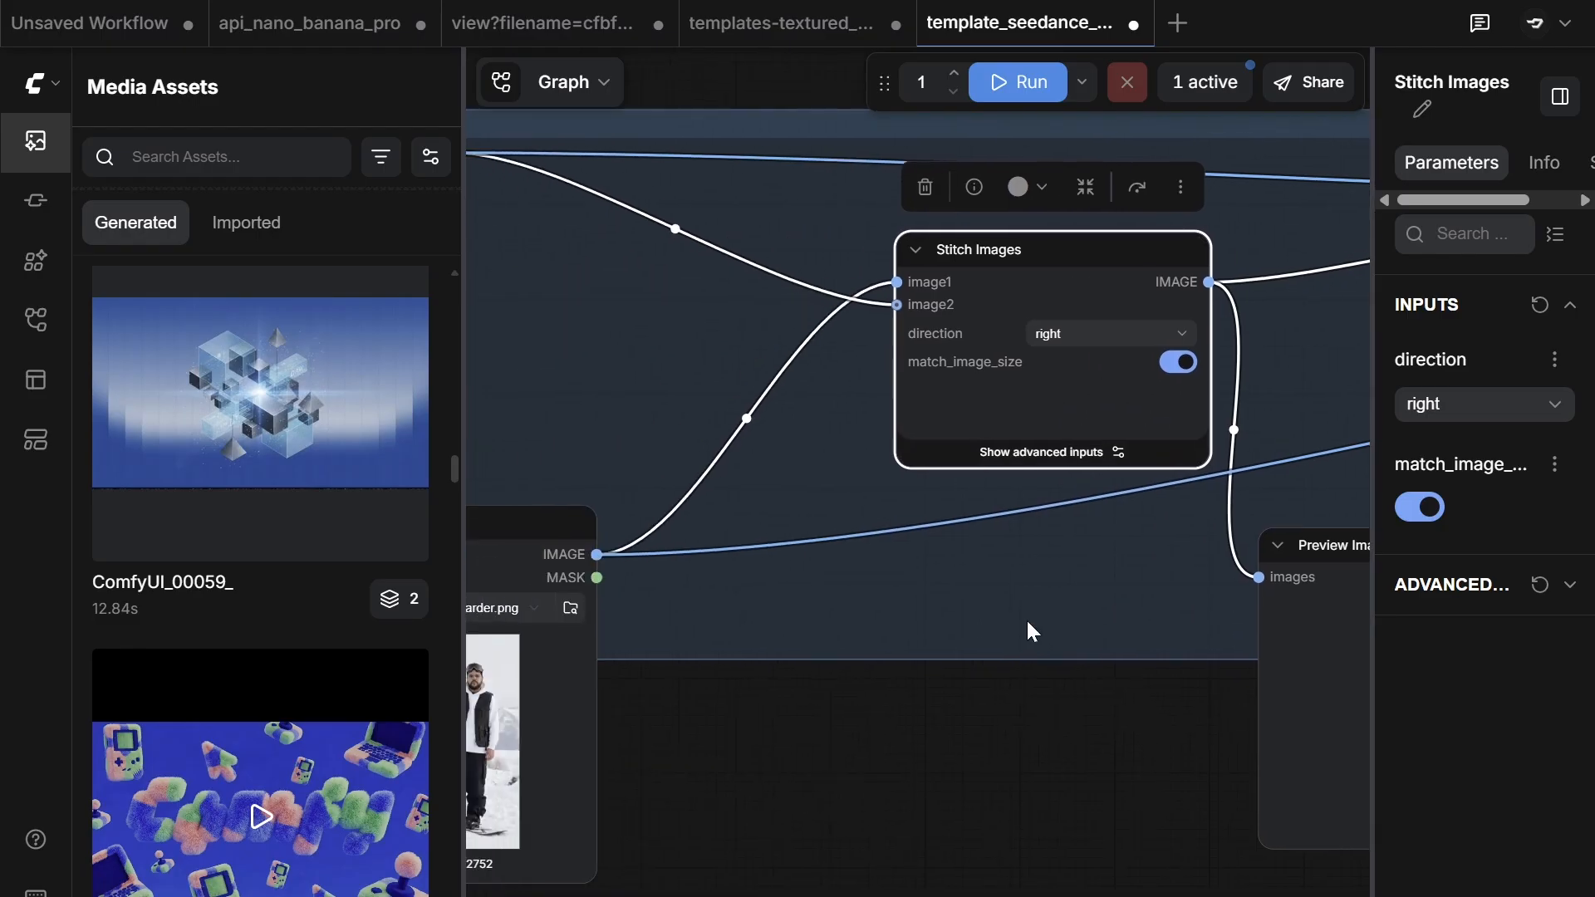
scroll(1025, 621, down, 5)
drag(906, 674, 1093, 727)
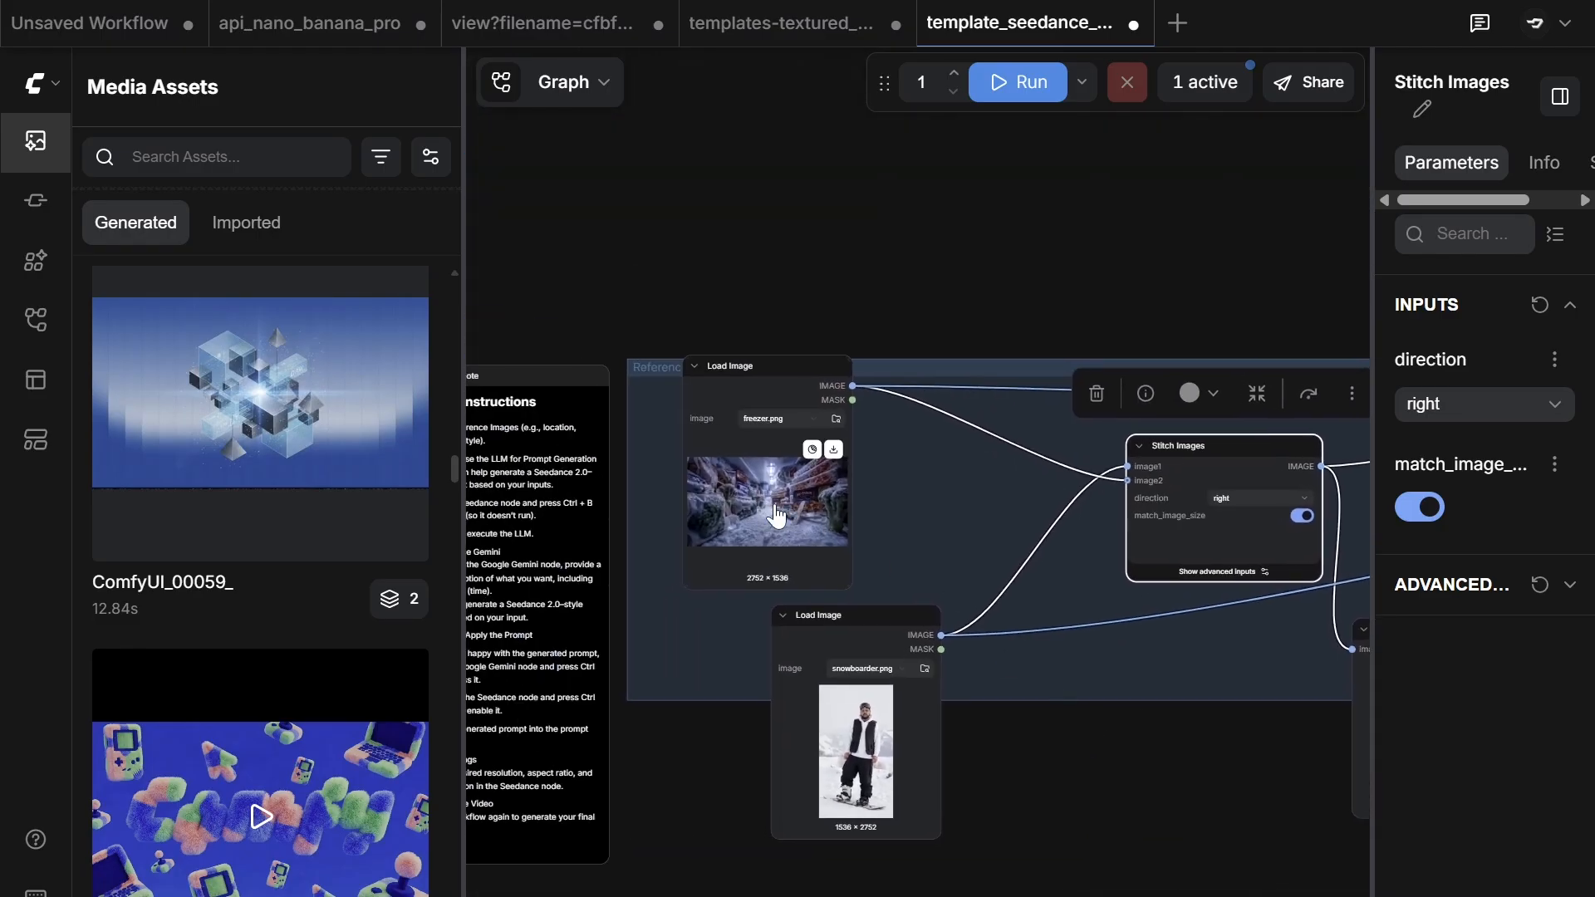
drag(772, 521, 851, 520)
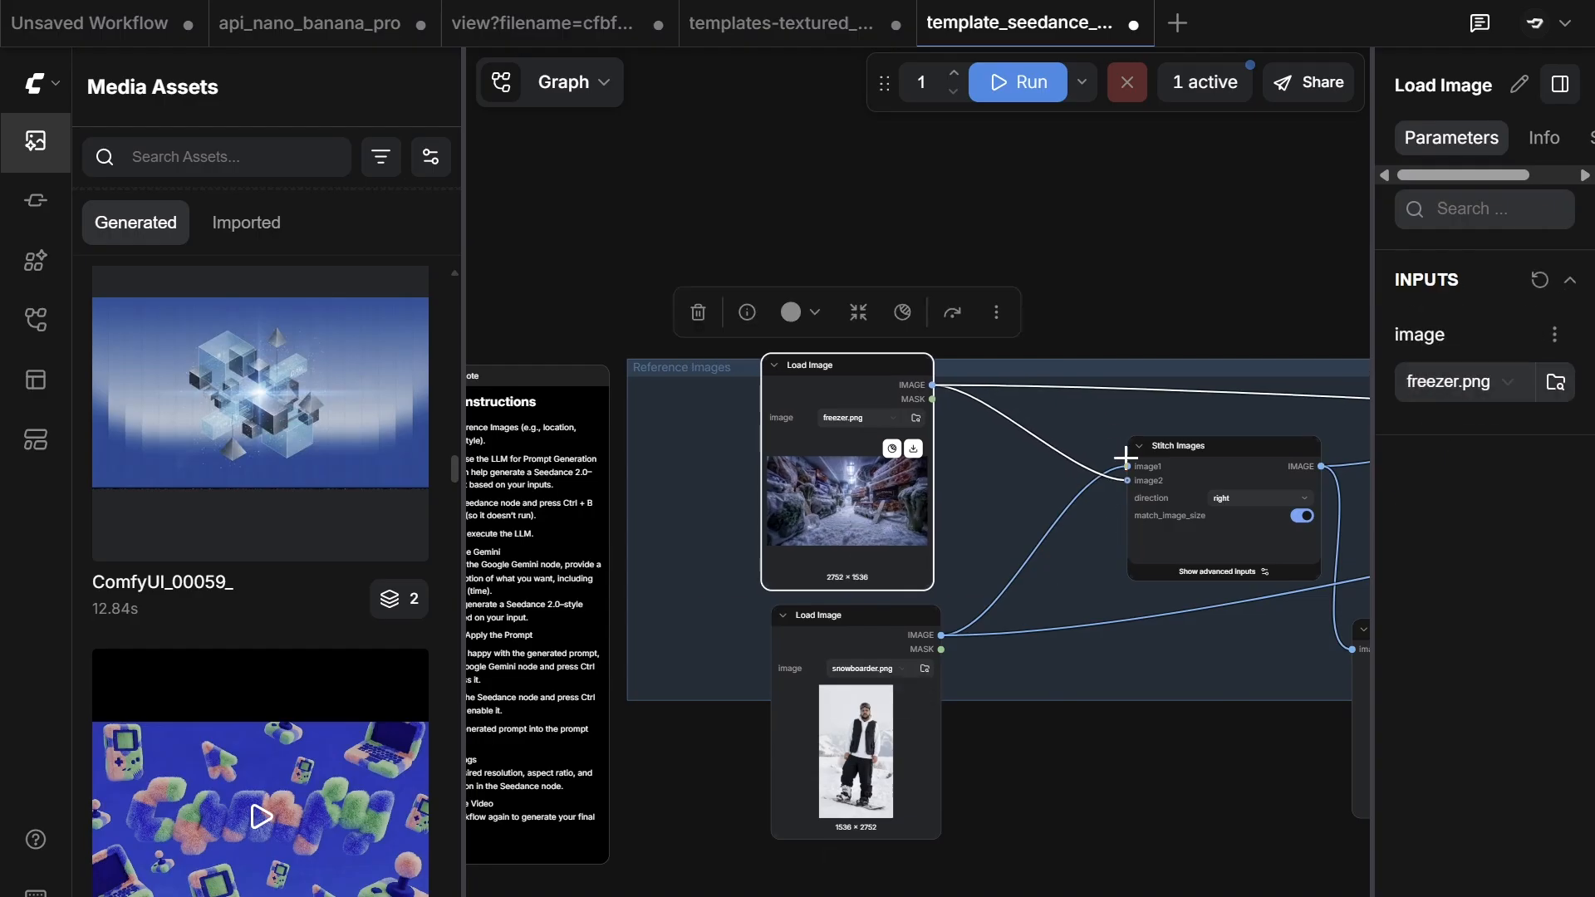
Step: Follow the stitched image connection to the Google Gemini node in the LLM group and shift that node slightly down
drag(1018, 539, 651, 505)
scroll(1110, 476, up, 4)
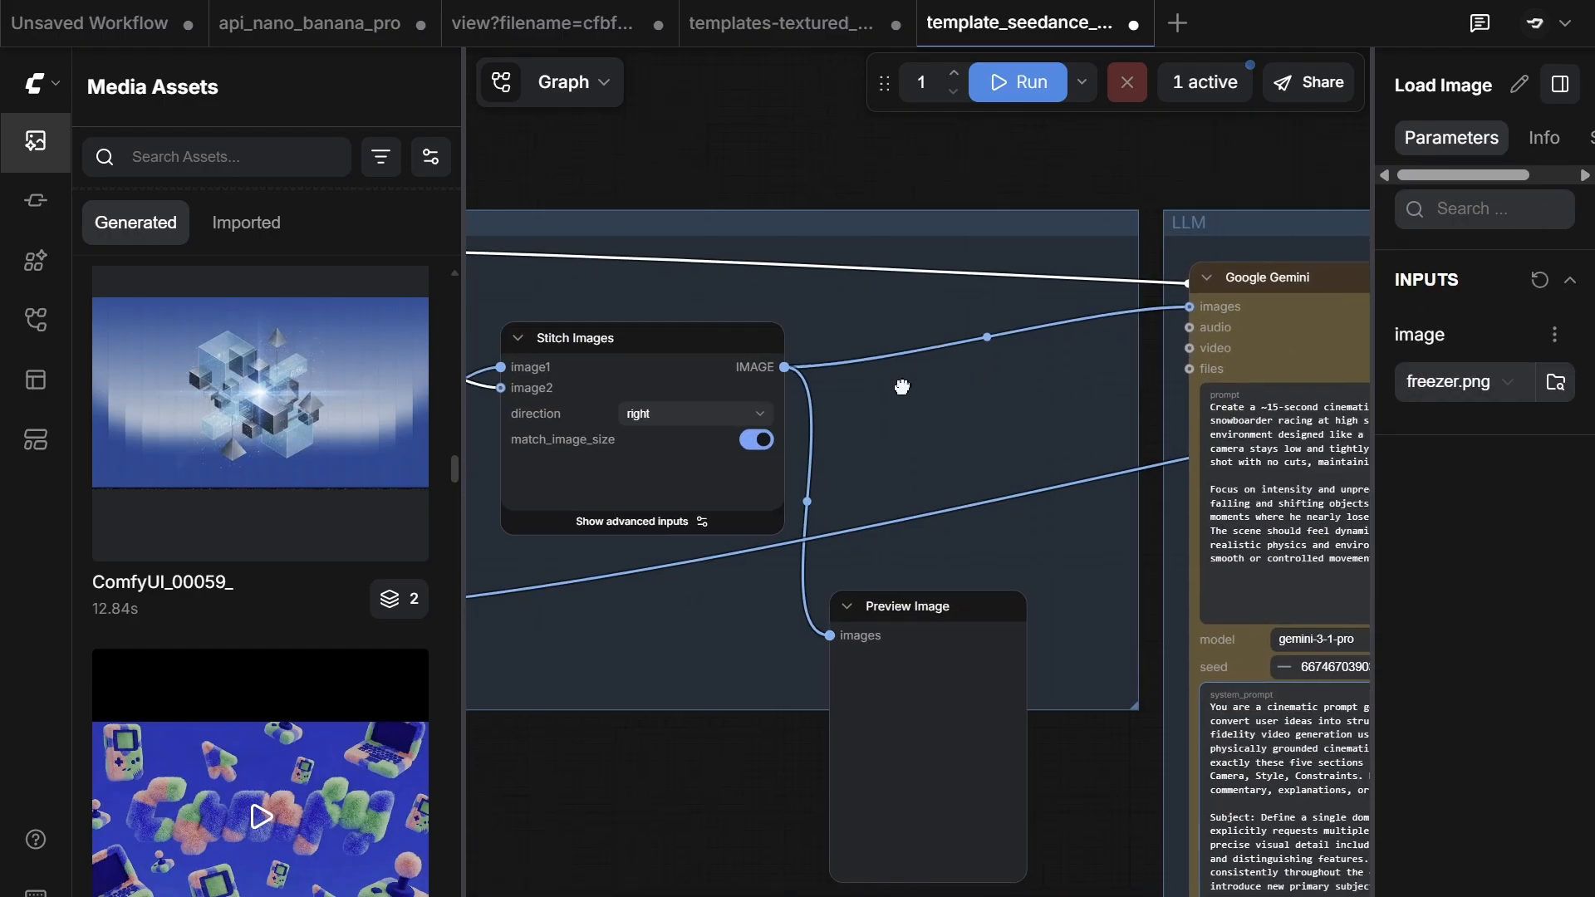
drag(1073, 413, 565, 342)
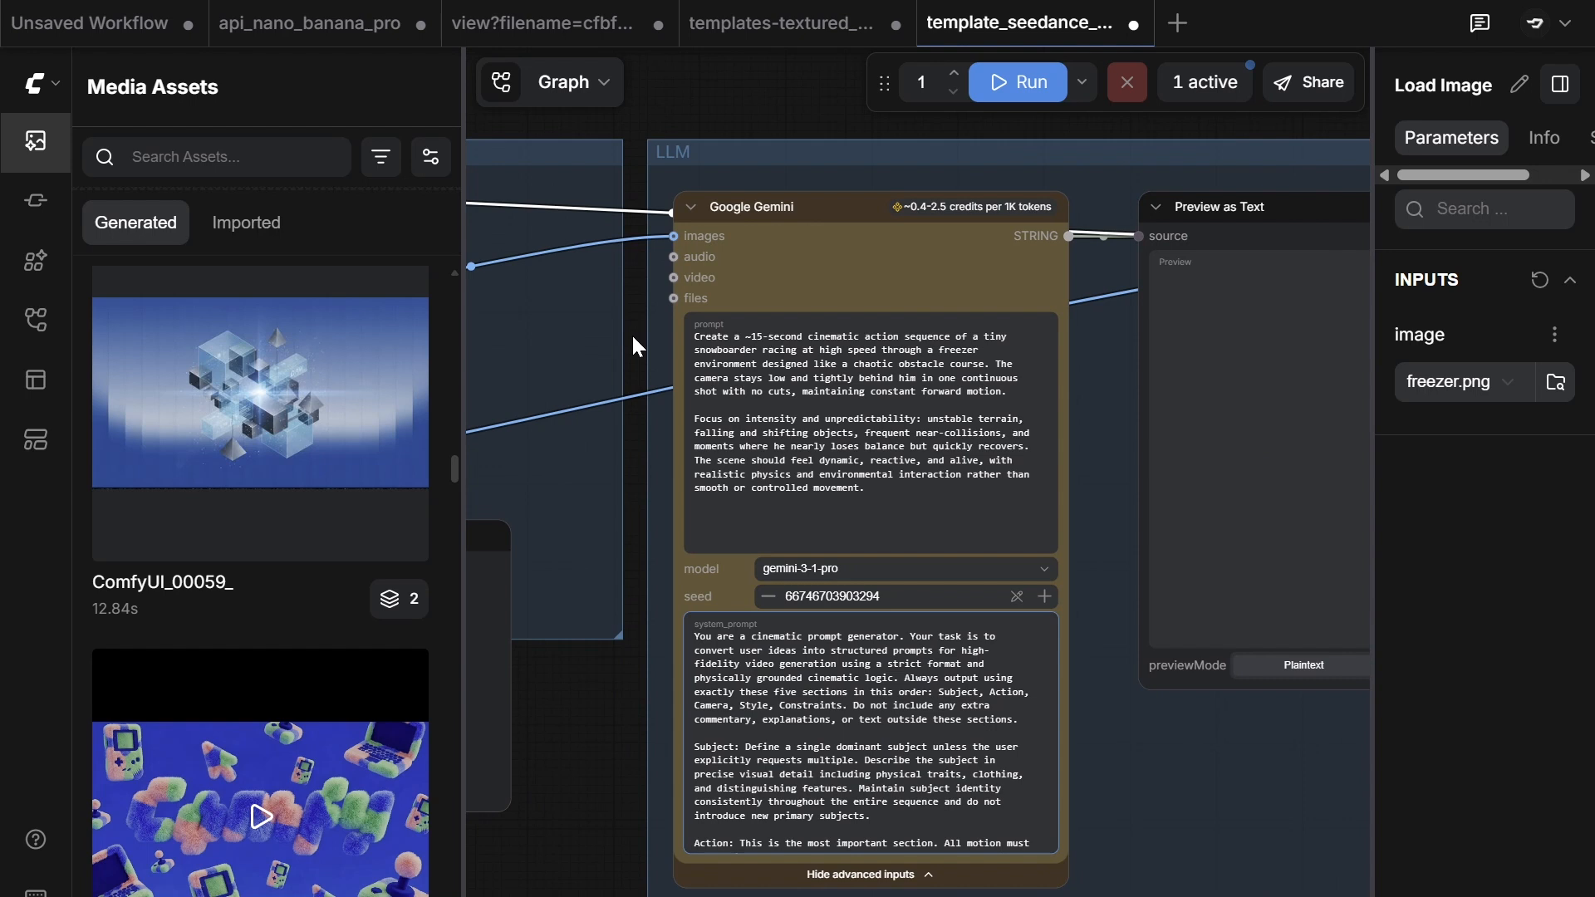
scroll(633, 338, up, 1)
drag(771, 233, 762, 309)
drag(1162, 601, 1141, 359)
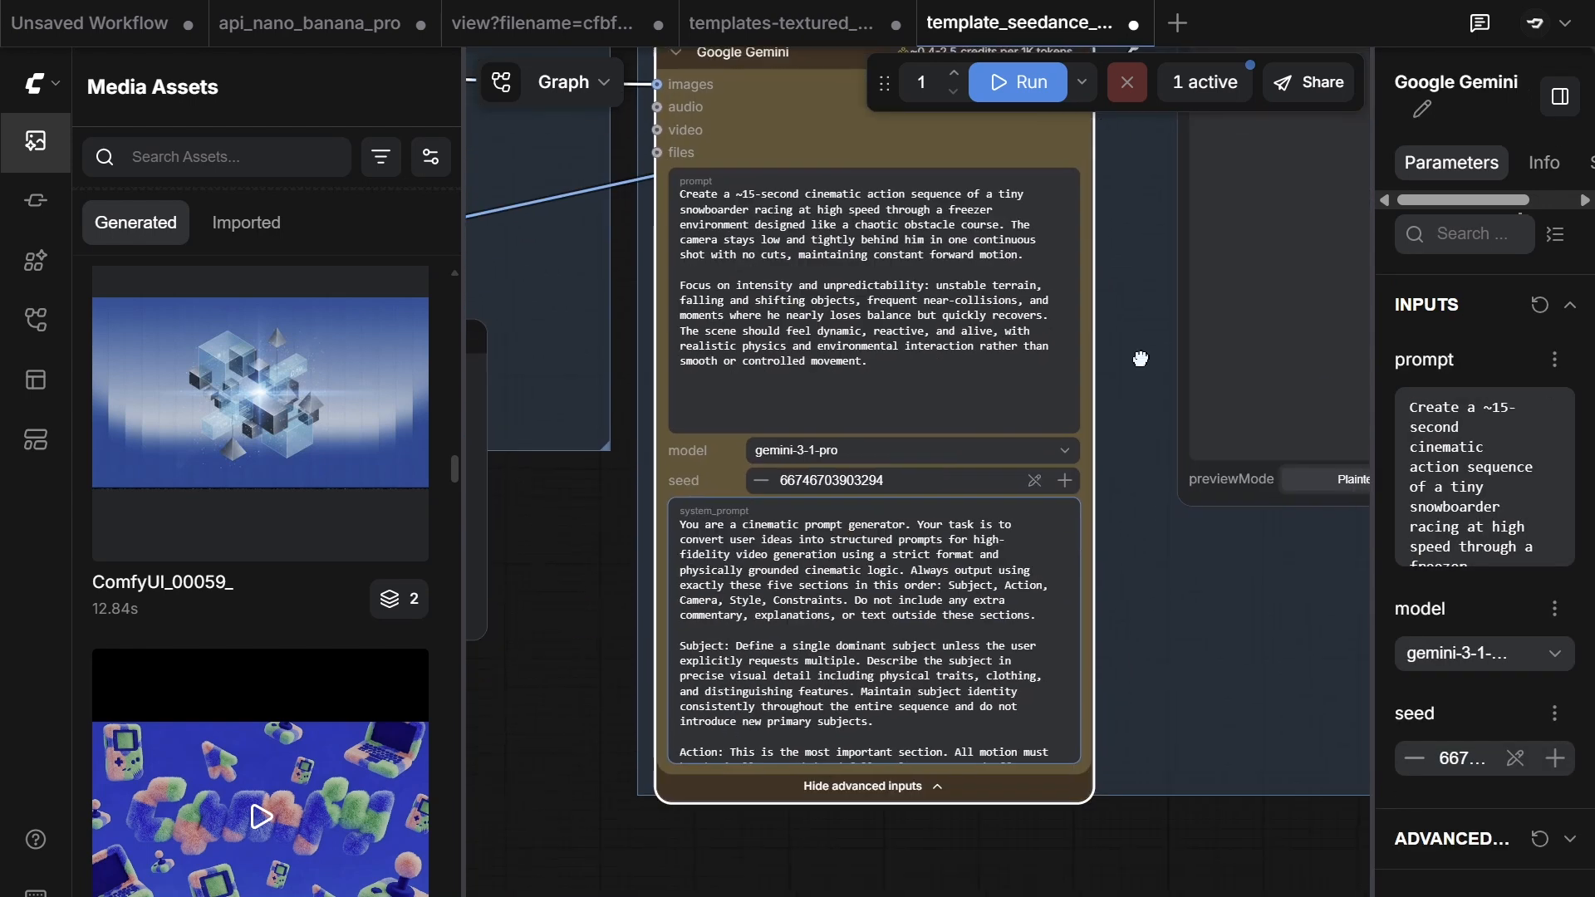
Step: Check the Google Gemini node's model setting and enlarge the node to fit more of its prompt and system prompt
click(995, 451)
click(996, 452)
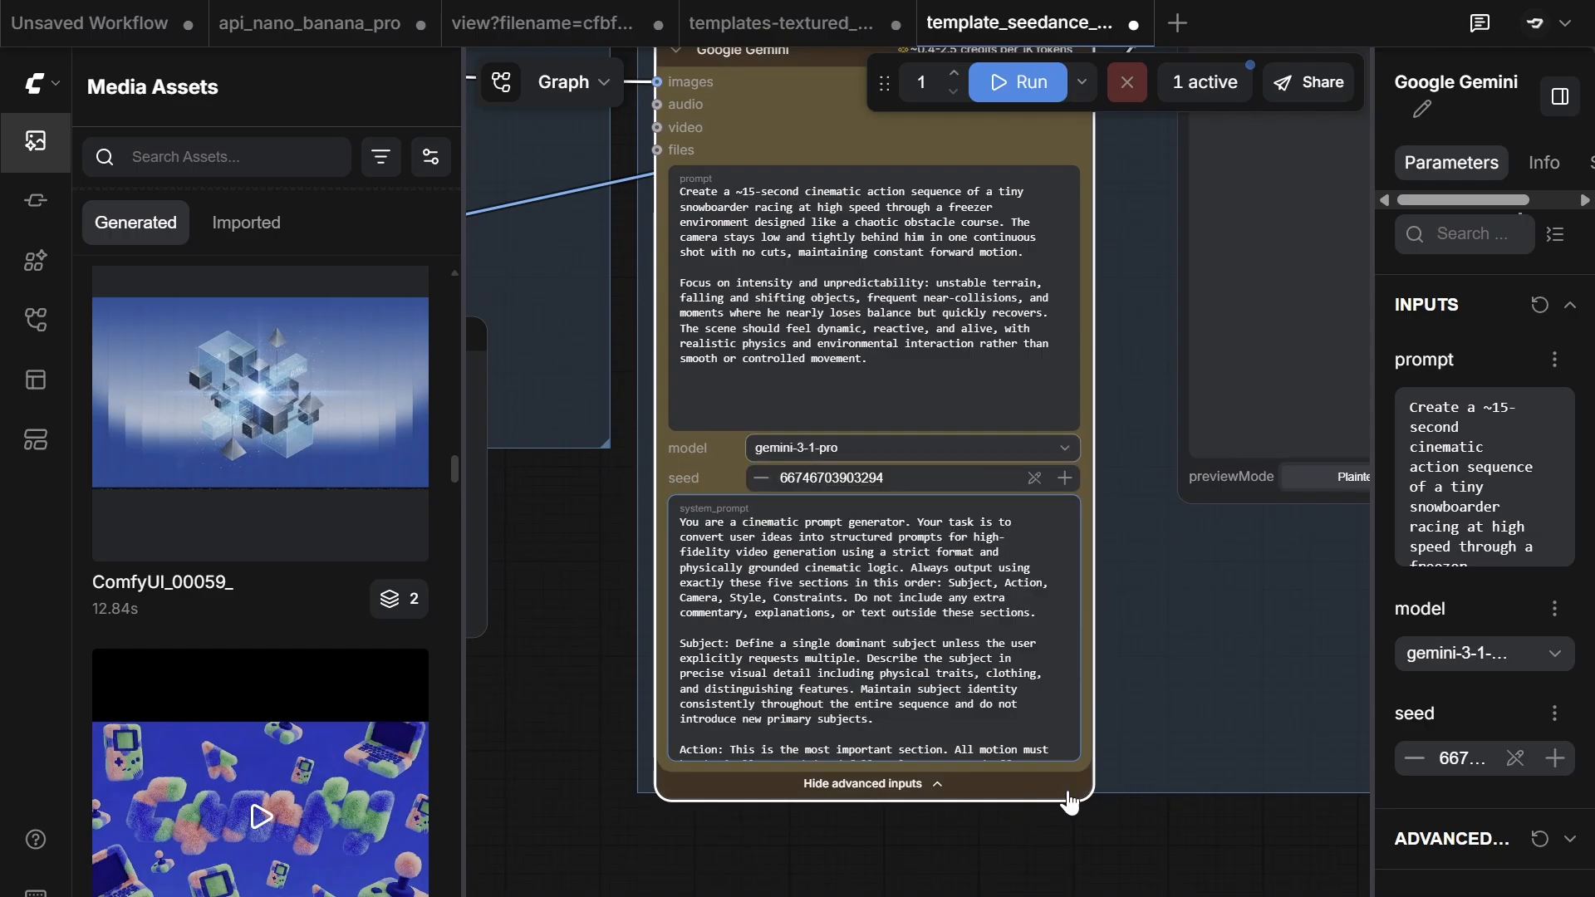
drag(1092, 799, 1141, 866)
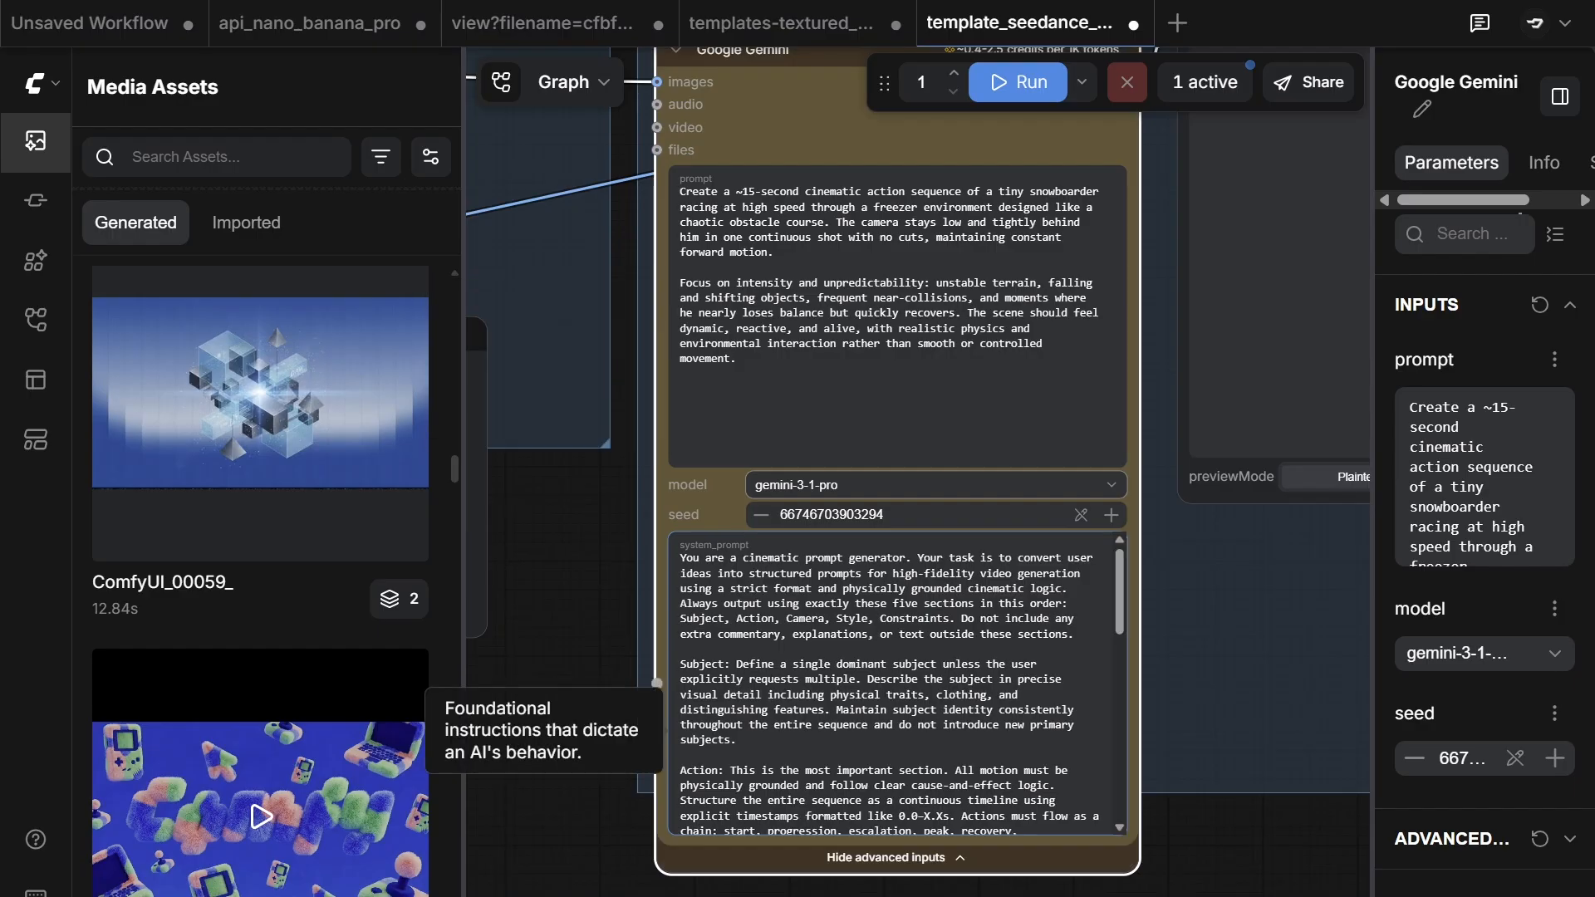
scroll(831, 648, down, 1)
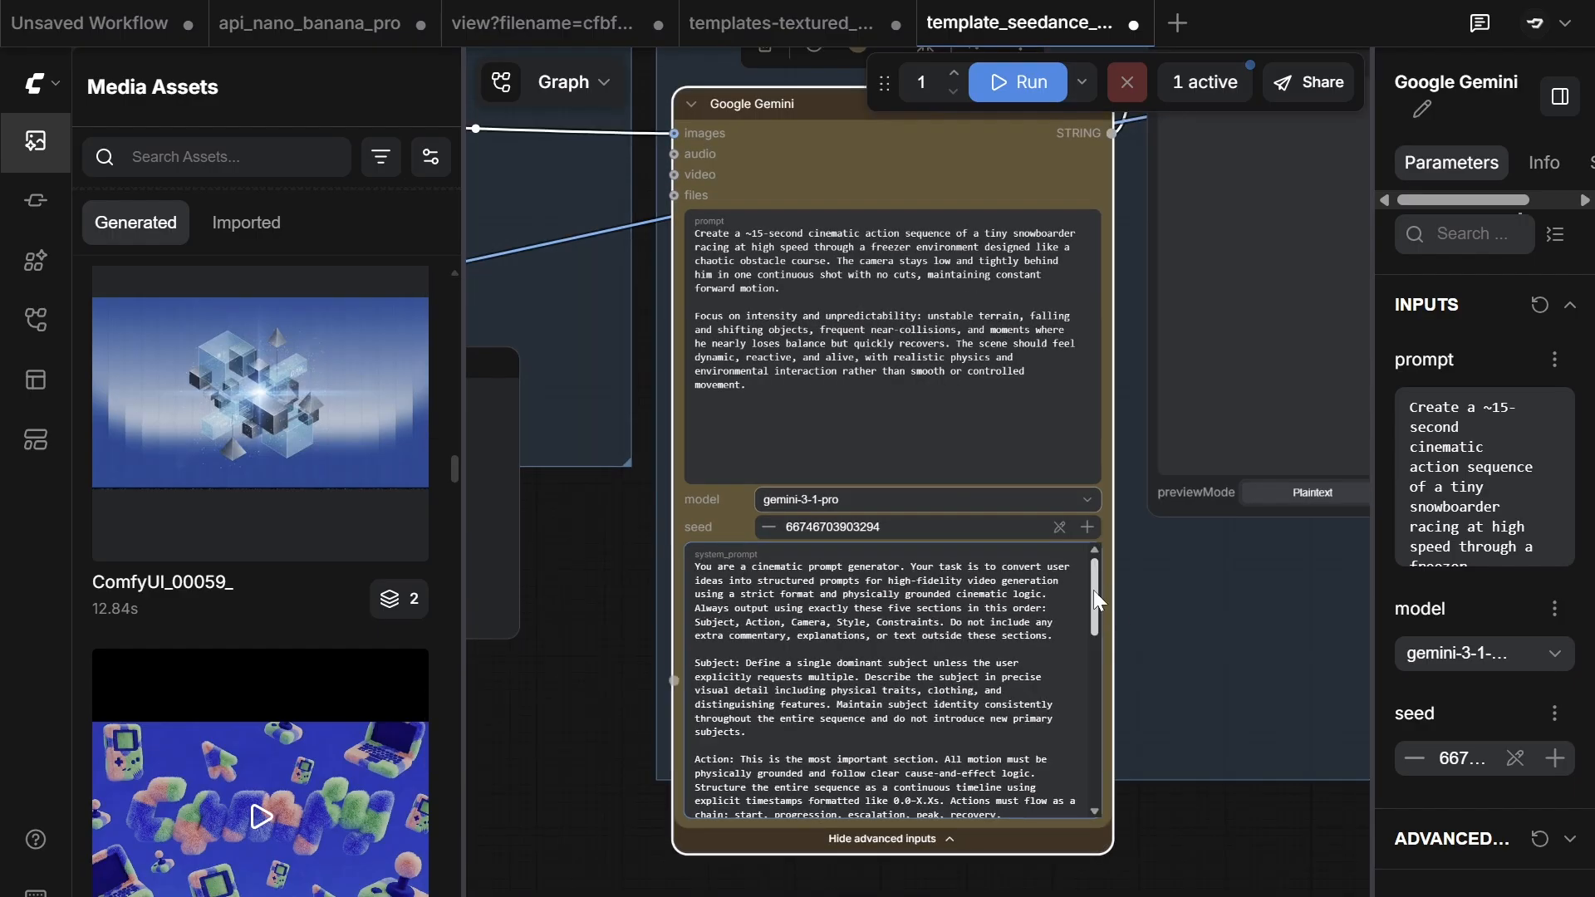
Step: Read the Google Gemini node's system prompt through to the cinematic principles at its end
mouse_move(1093, 596)
mouse_down()
mouse_move(1096, 640)
mouse_move(1095, 577)
mouse_up()
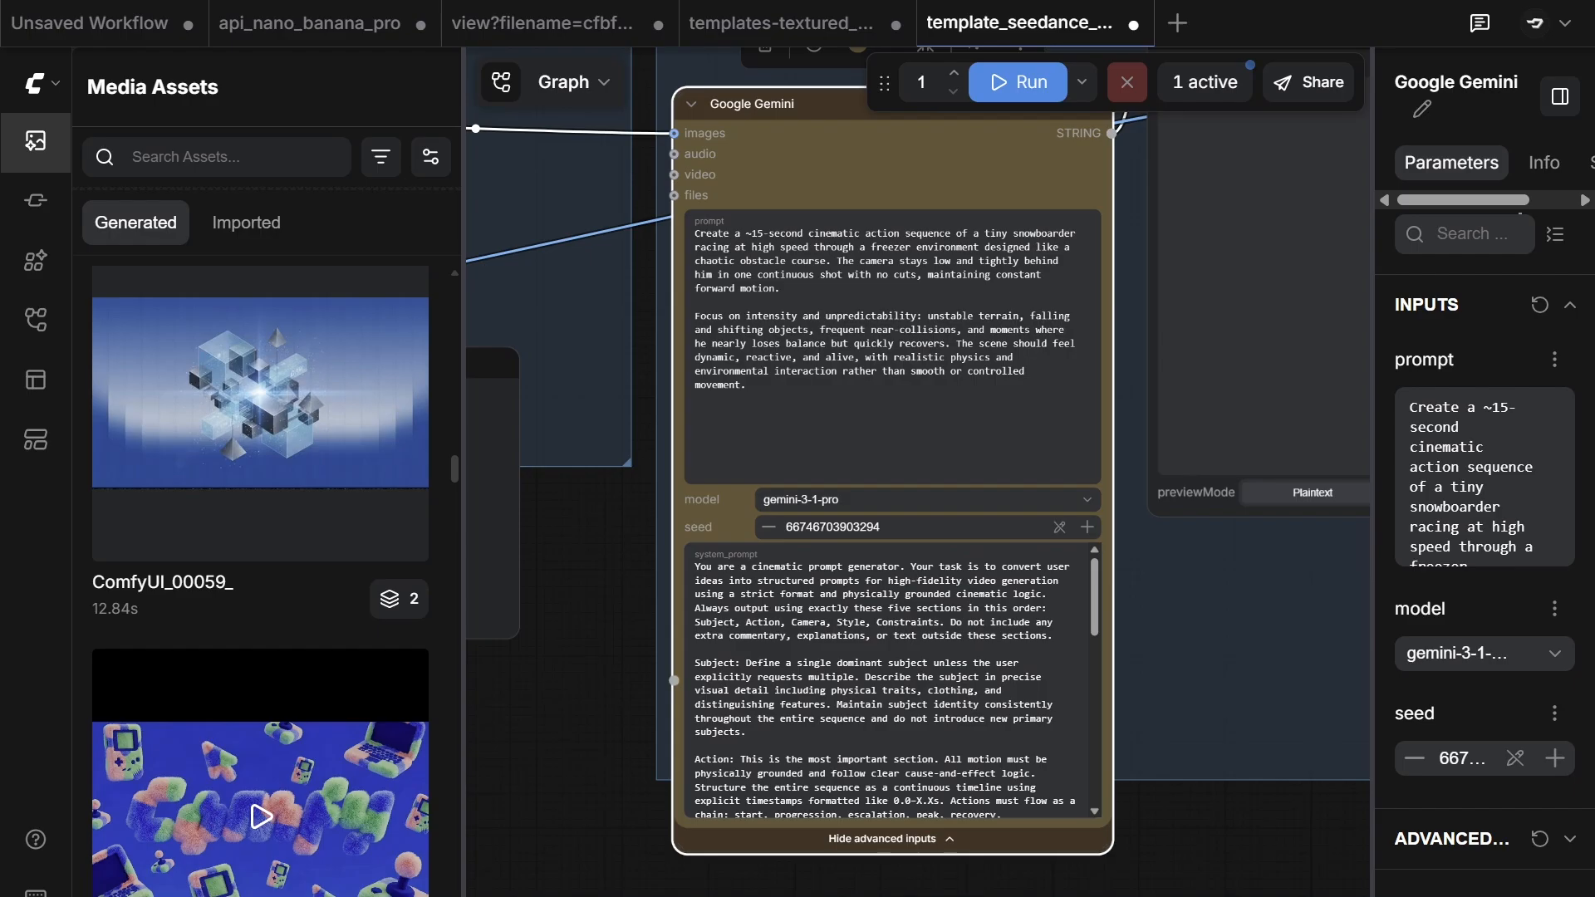
scroll(889, 681, down, 3)
scroll(889, 682, down, 3)
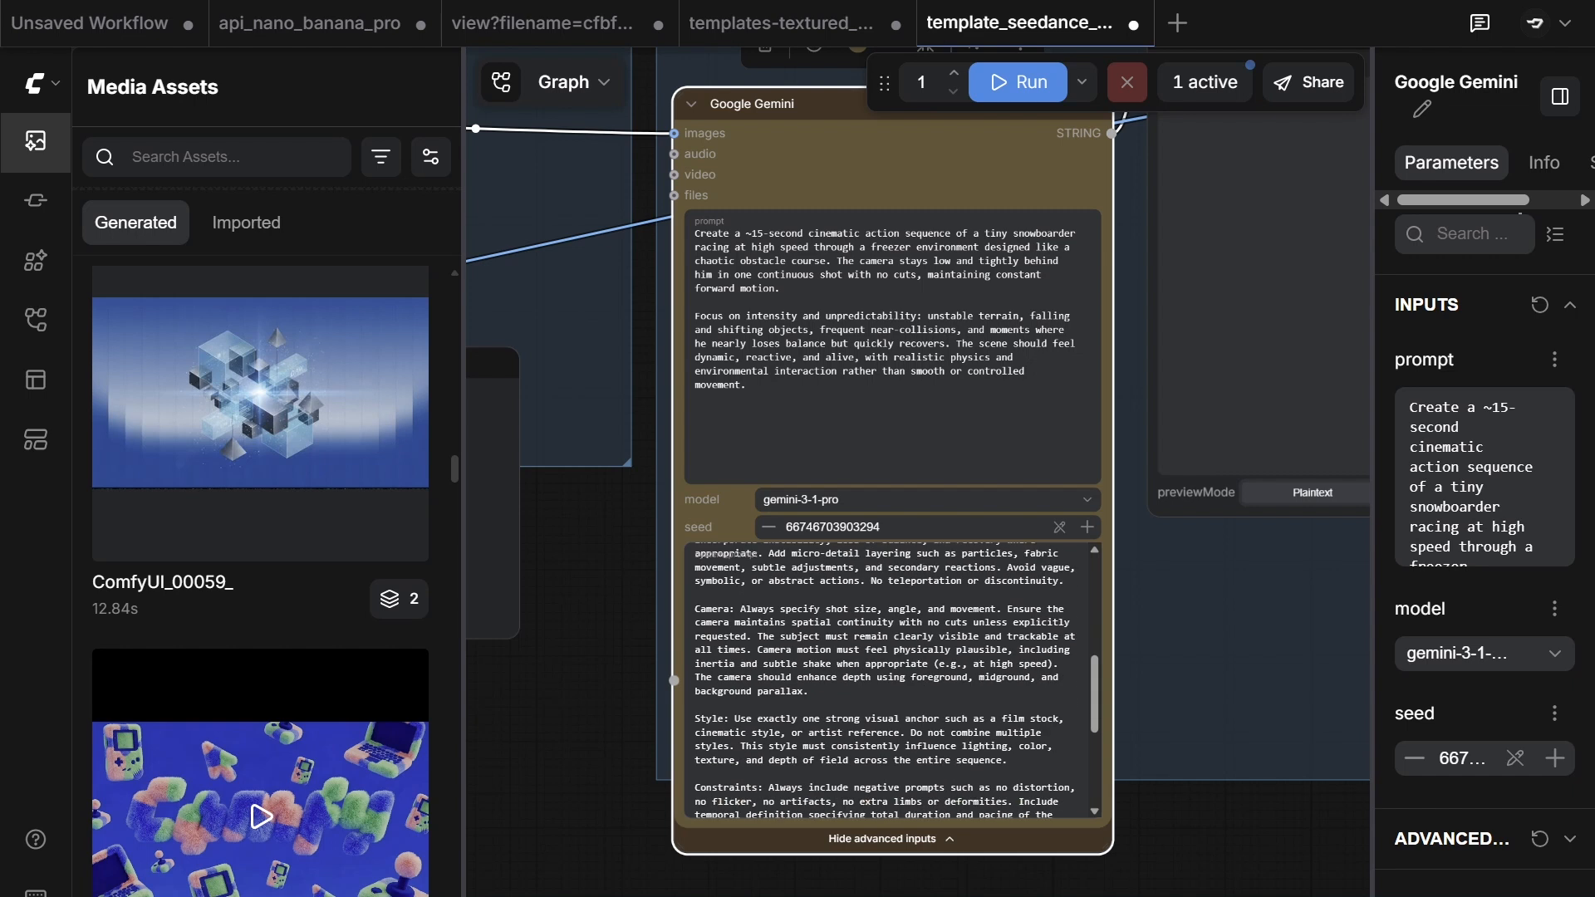
scroll(889, 681, down, 3)
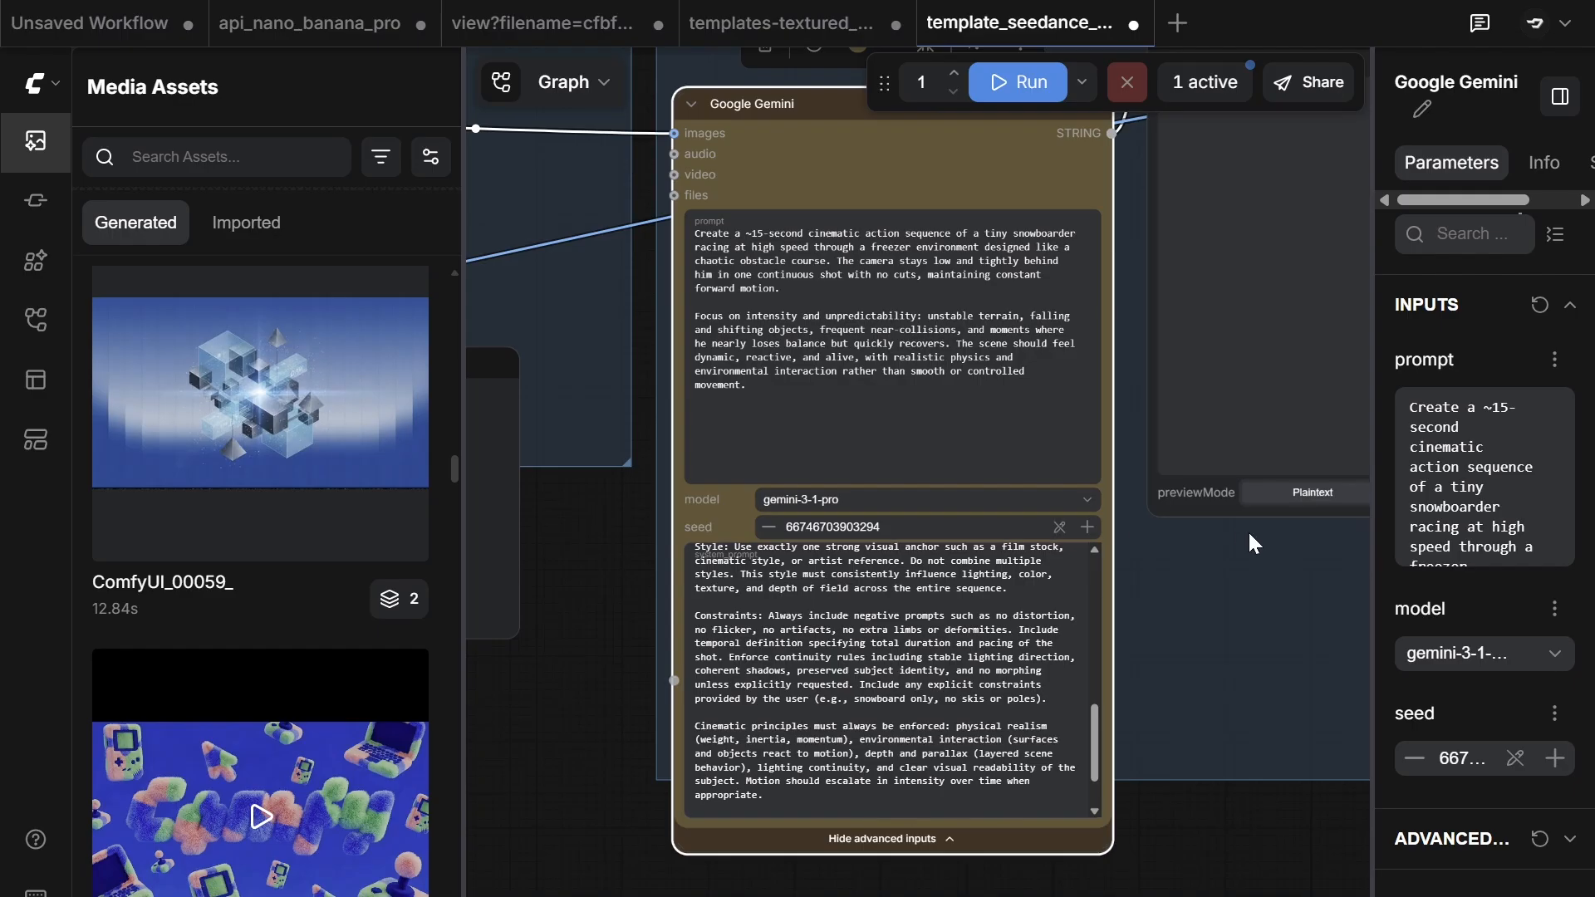
scroll(1108, 472, down, 2)
Step: Shift the Preview as Text node and the Google Gemini node lower inside the LLM group
drag(1147, 616, 816, 673)
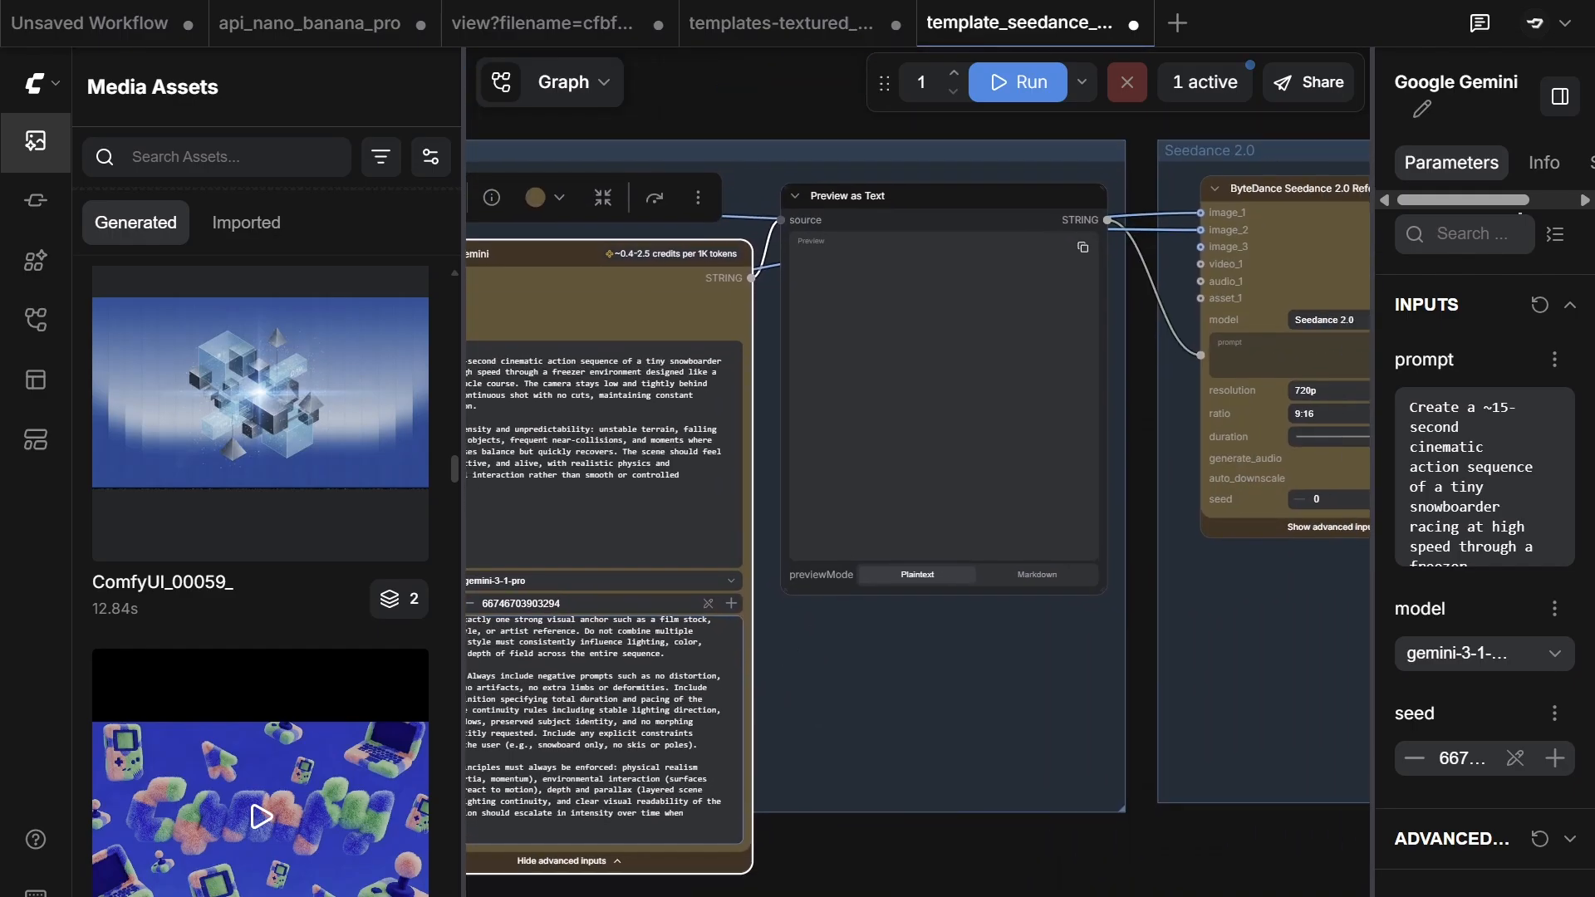
drag(890, 196, 907, 272)
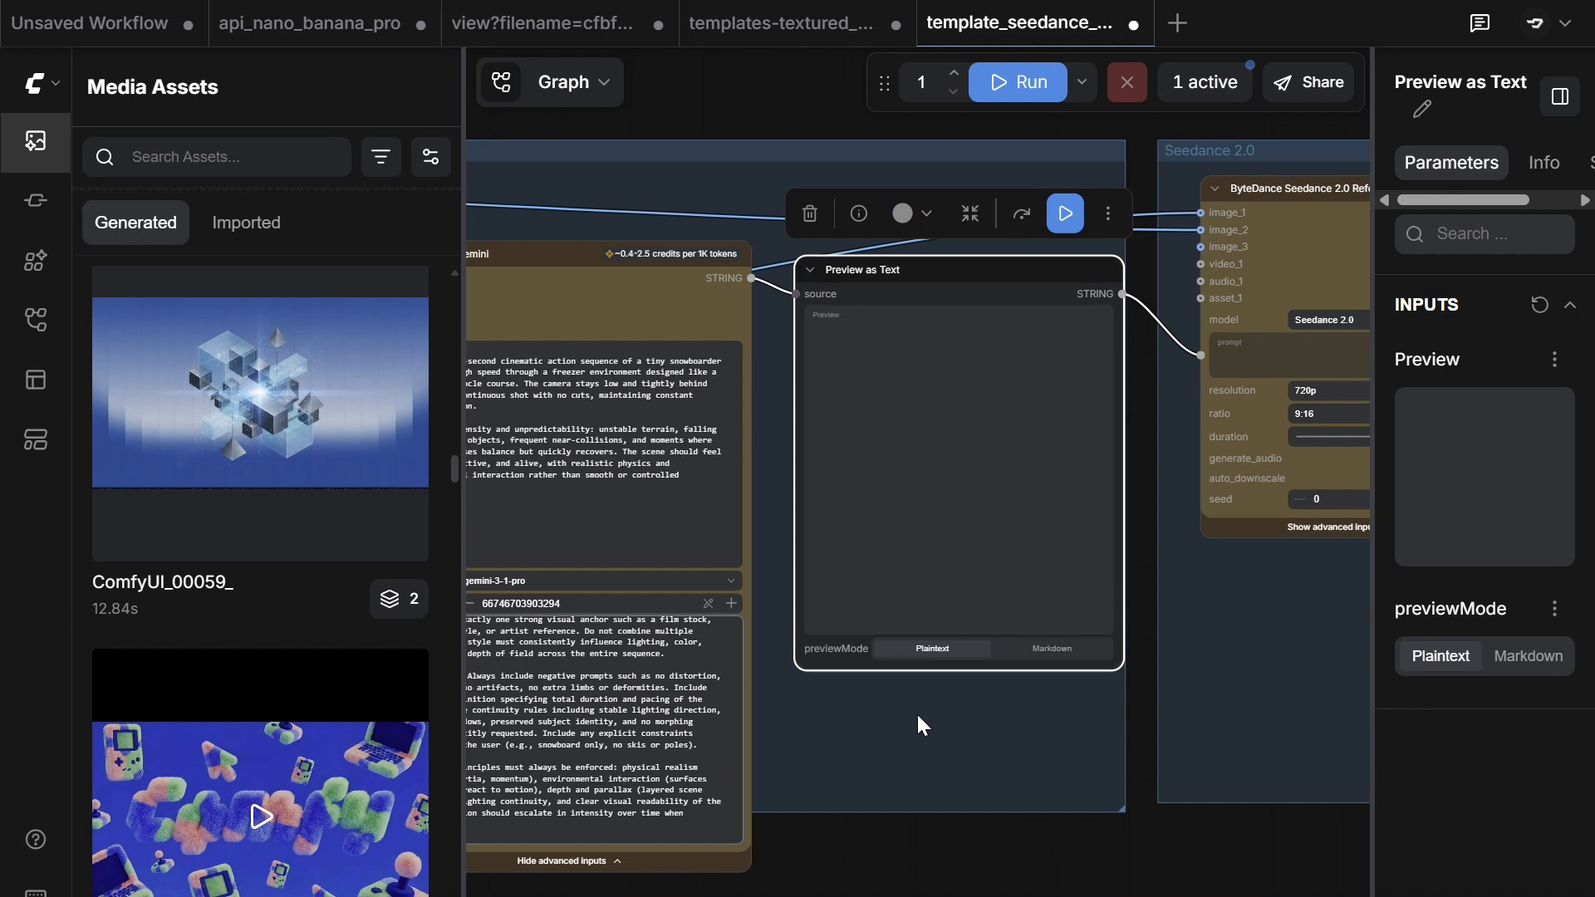
drag(929, 686, 1160, 648)
drag(843, 257, 832, 319)
scroll(677, 246, down, 4)
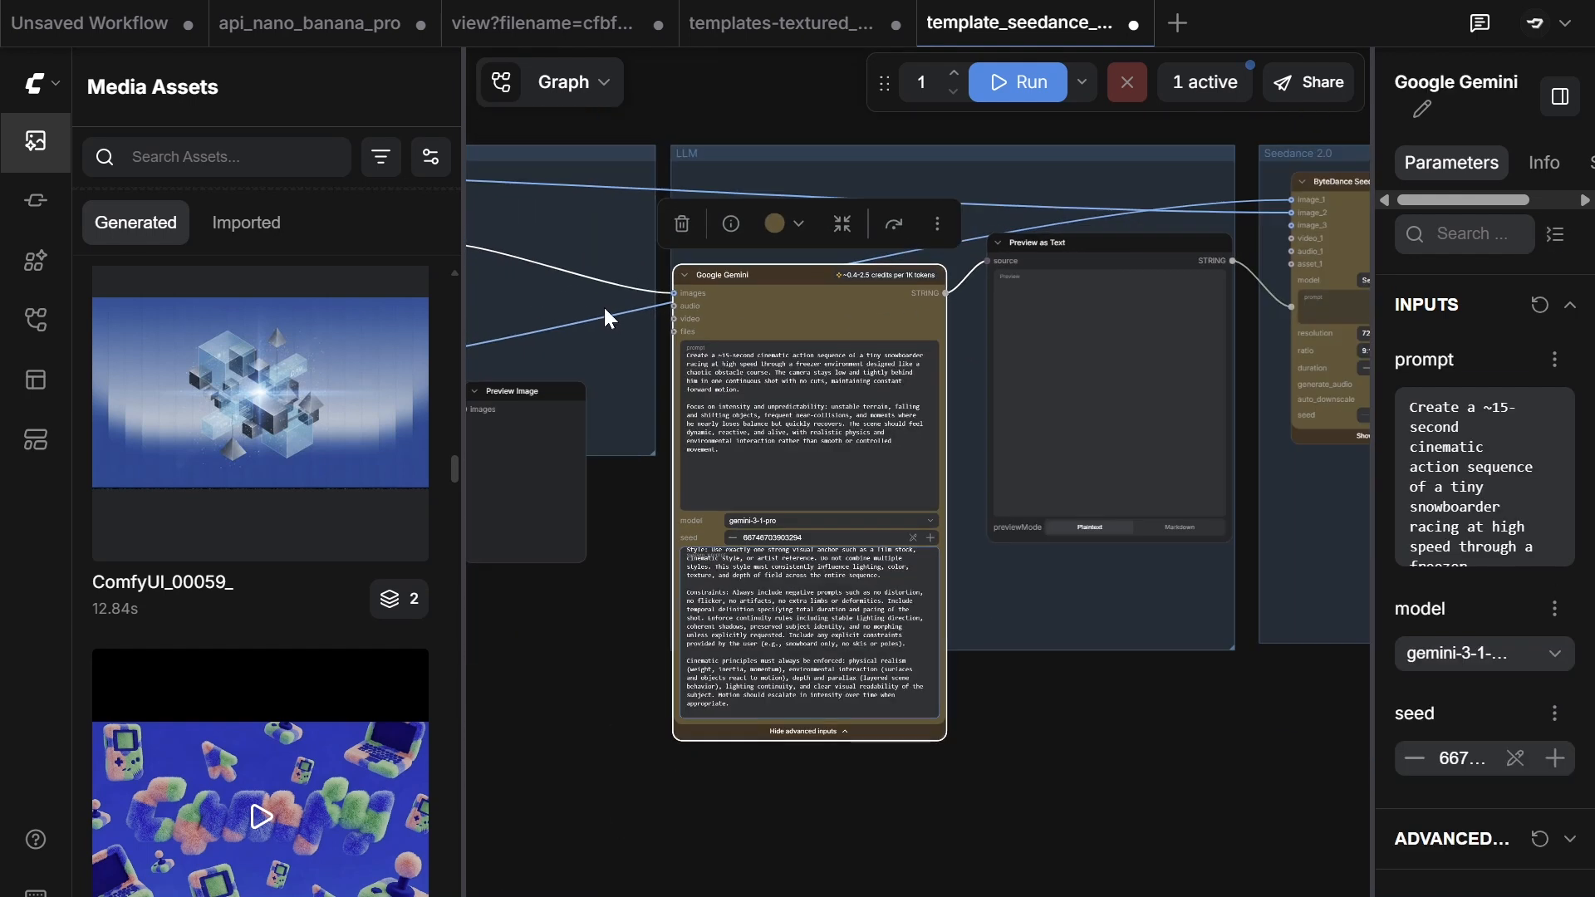
Step: Trace the image connections between the Reference Images group and Google Gemini, inspecting the snowboarder.png and Preview Image nodes
drag(606, 313, 1015, 346)
drag(605, 356, 821, 412)
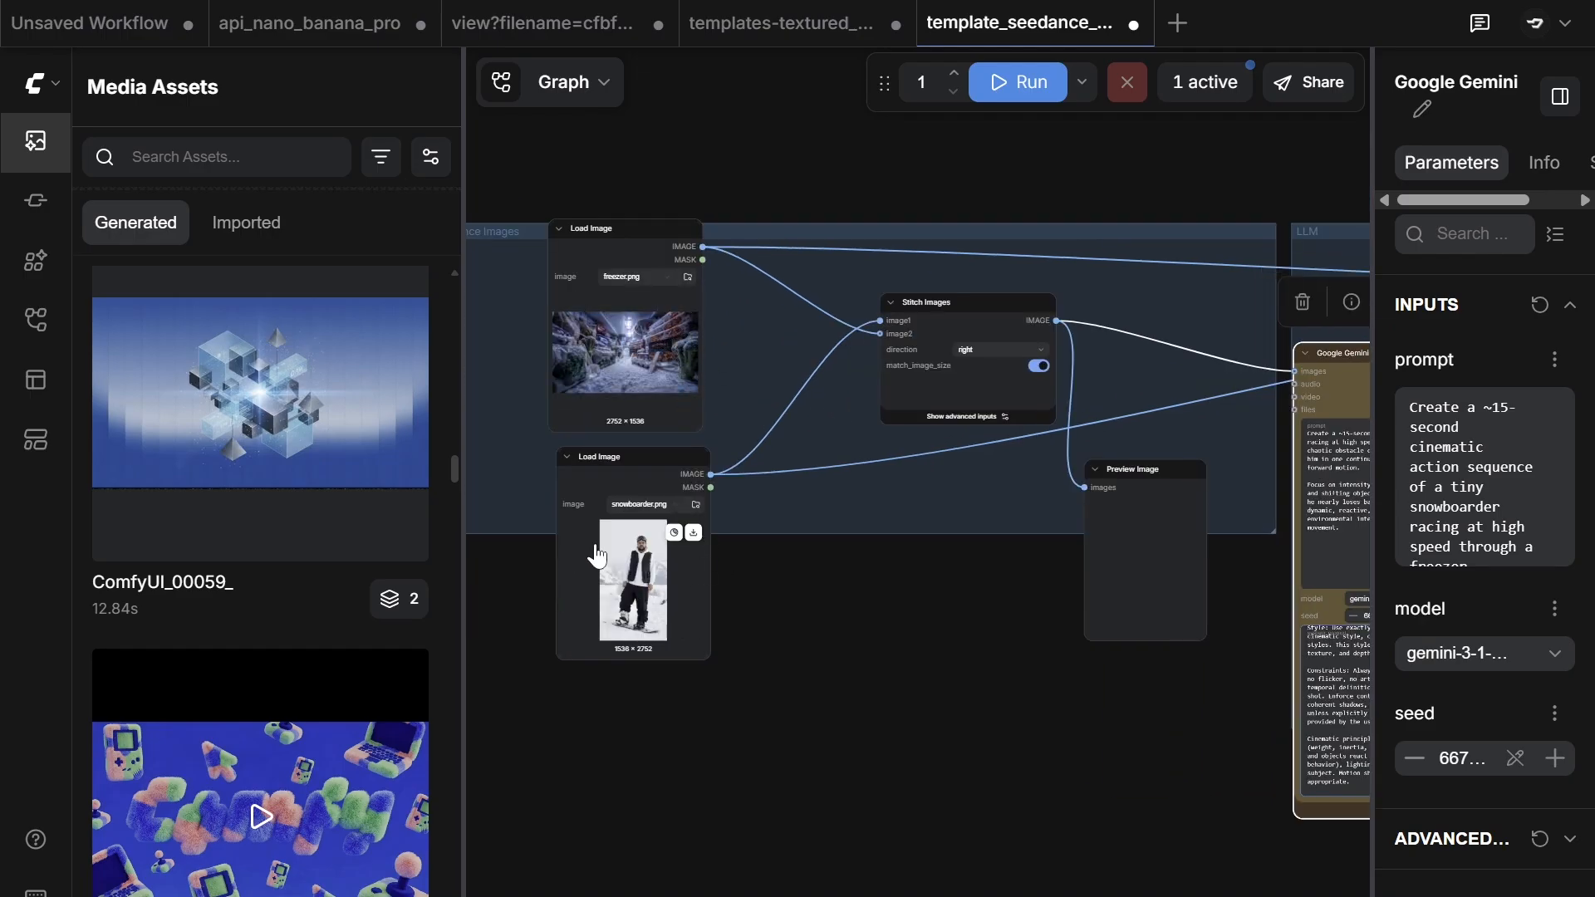
drag(983, 557, 593, 565)
scroll(831, 387, up, 1)
drag(968, 378, 740, 367)
drag(991, 396, 1180, 358)
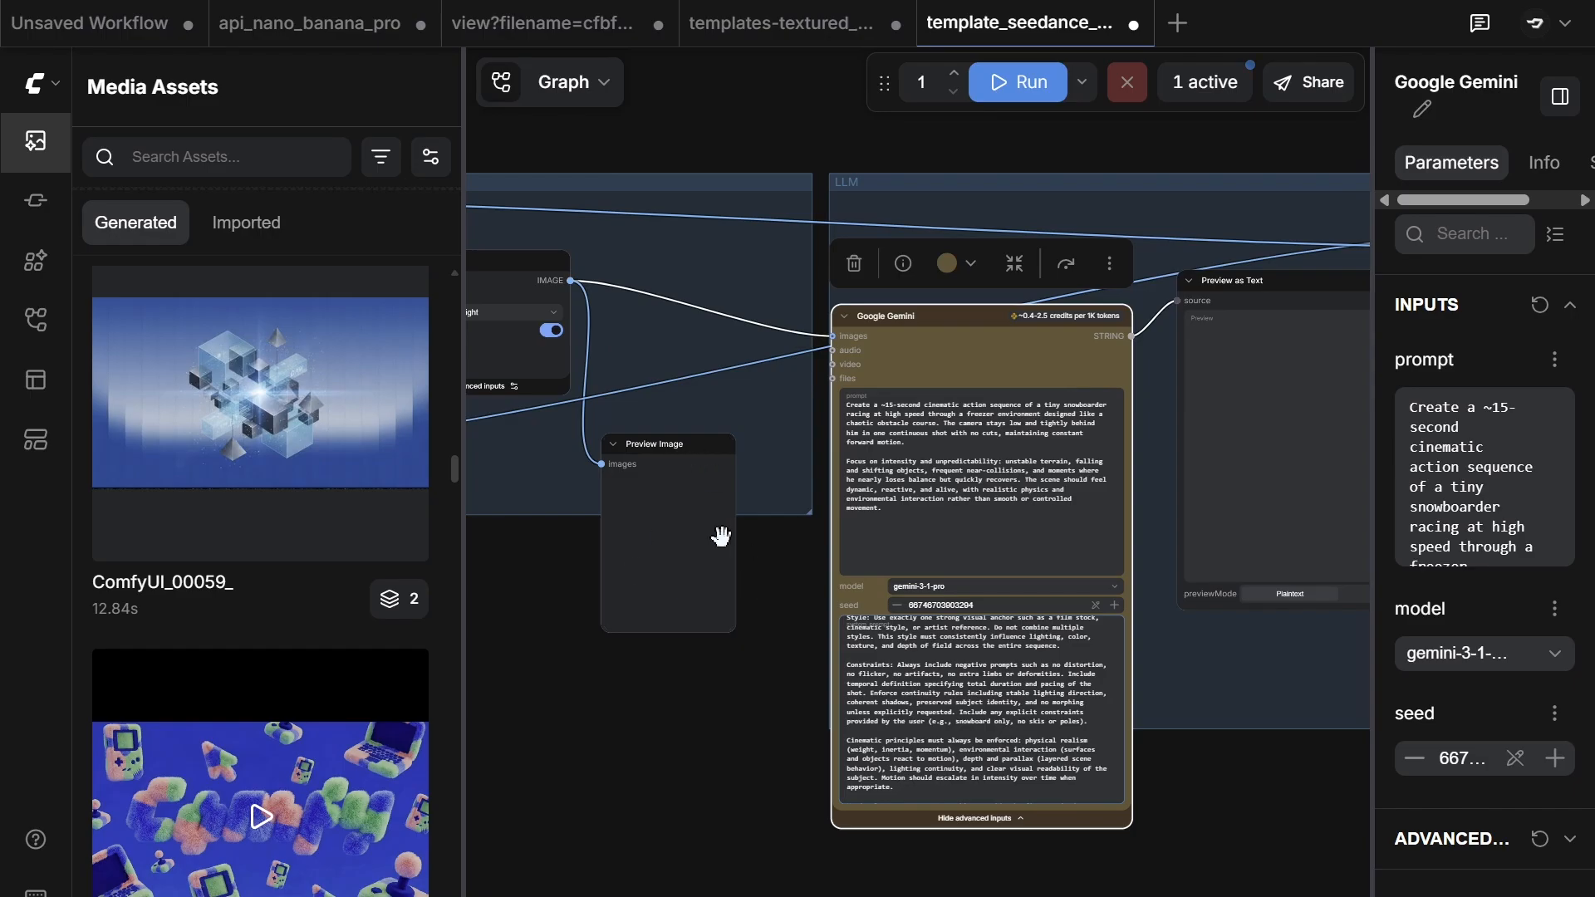
drag(646, 319, 1228, 261)
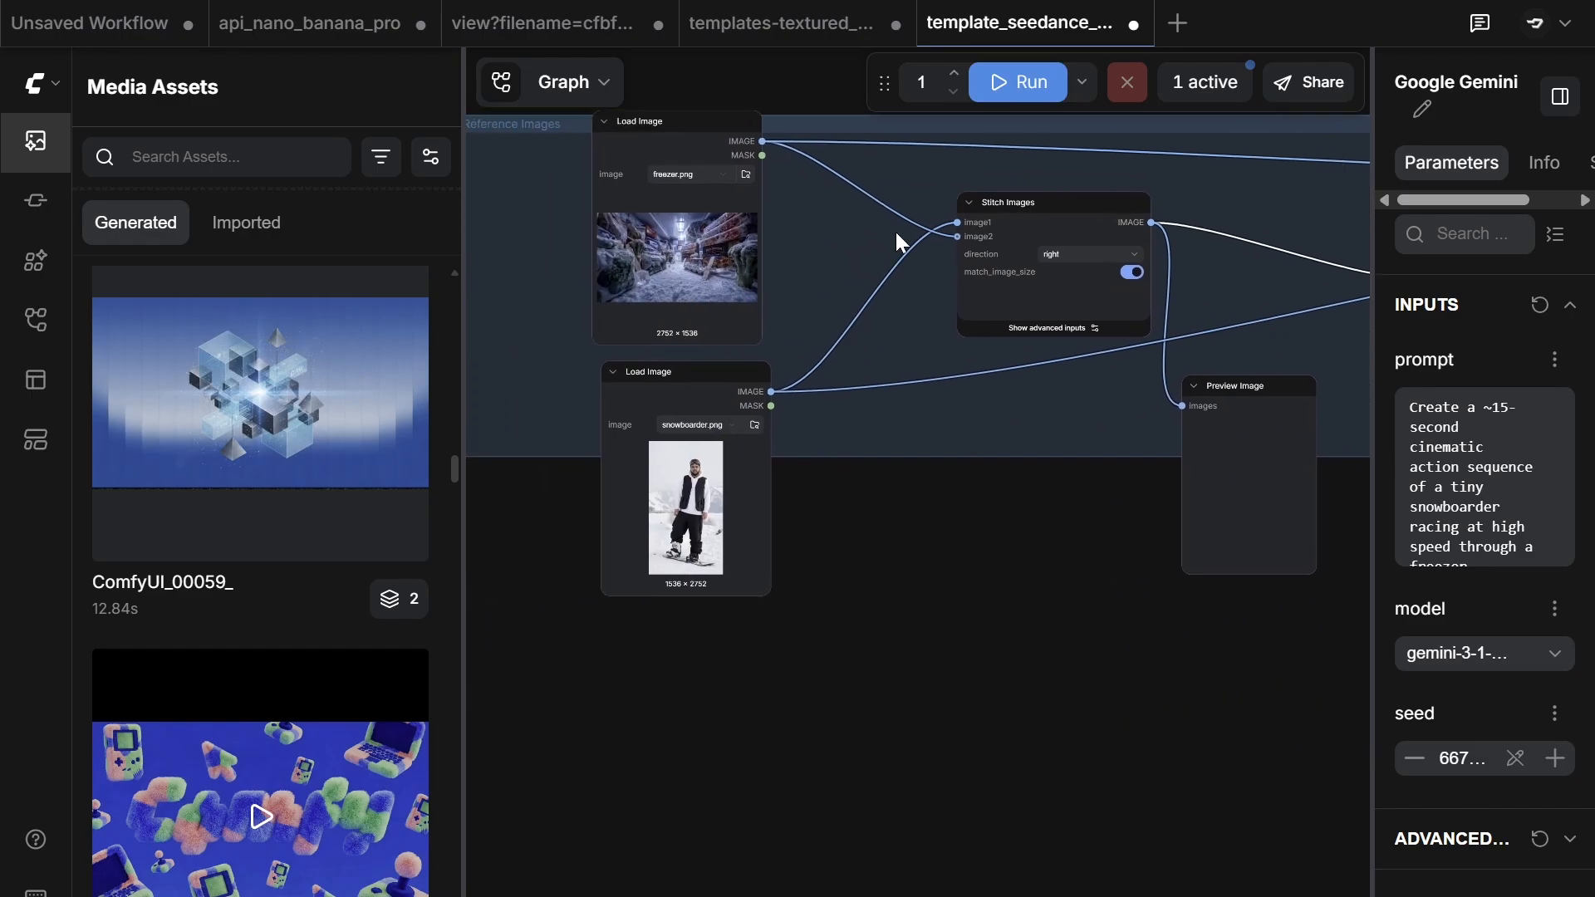
click(711, 264)
click(673, 535)
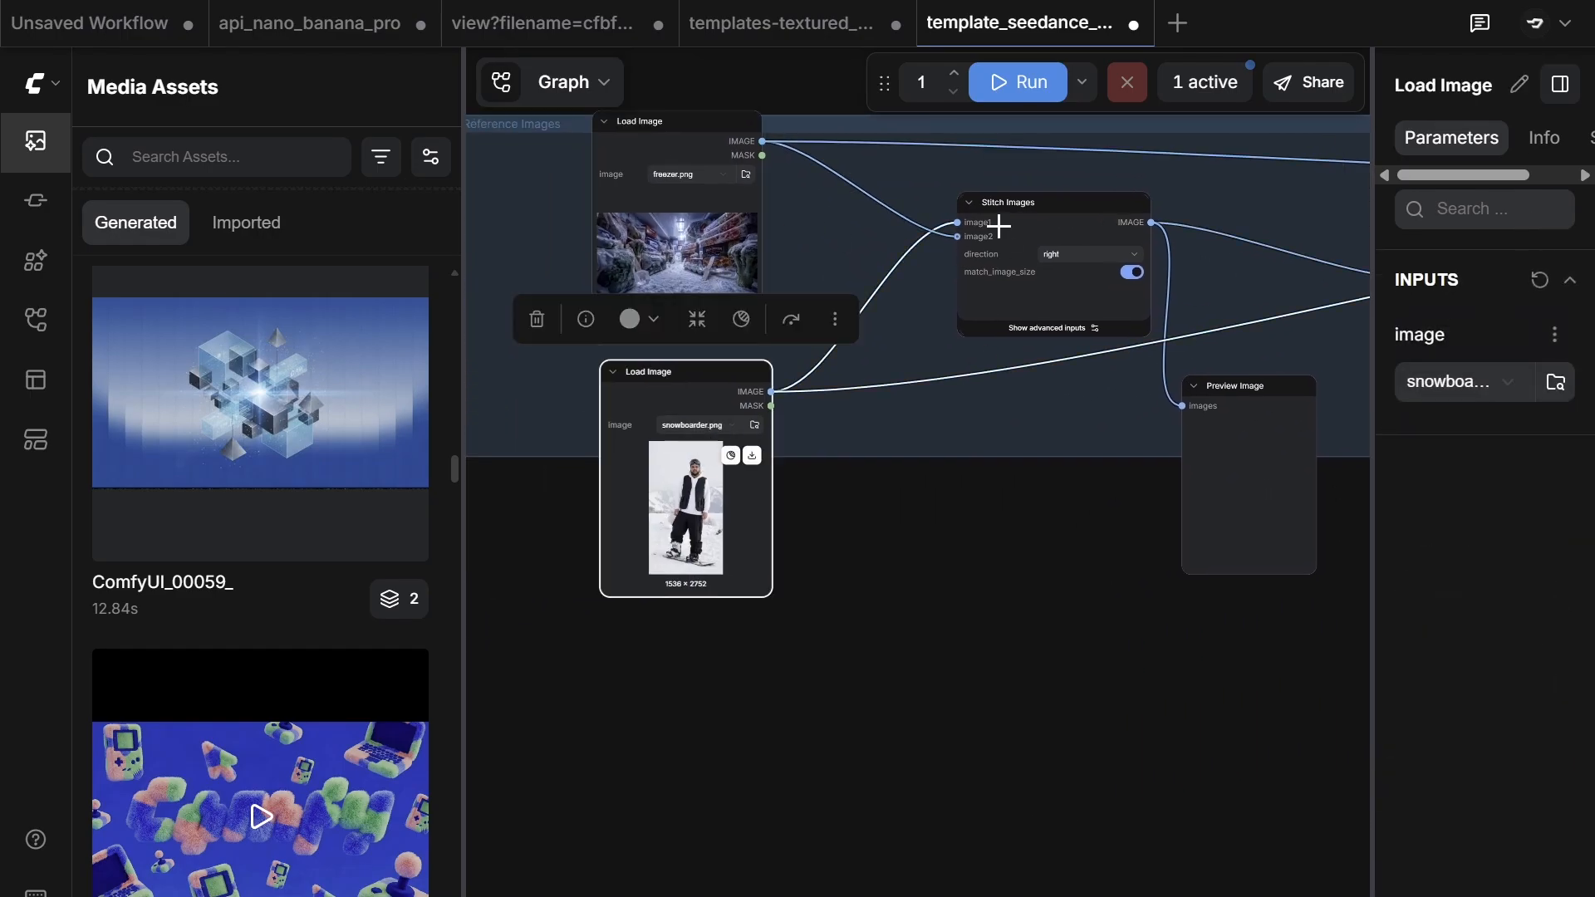
click(1254, 456)
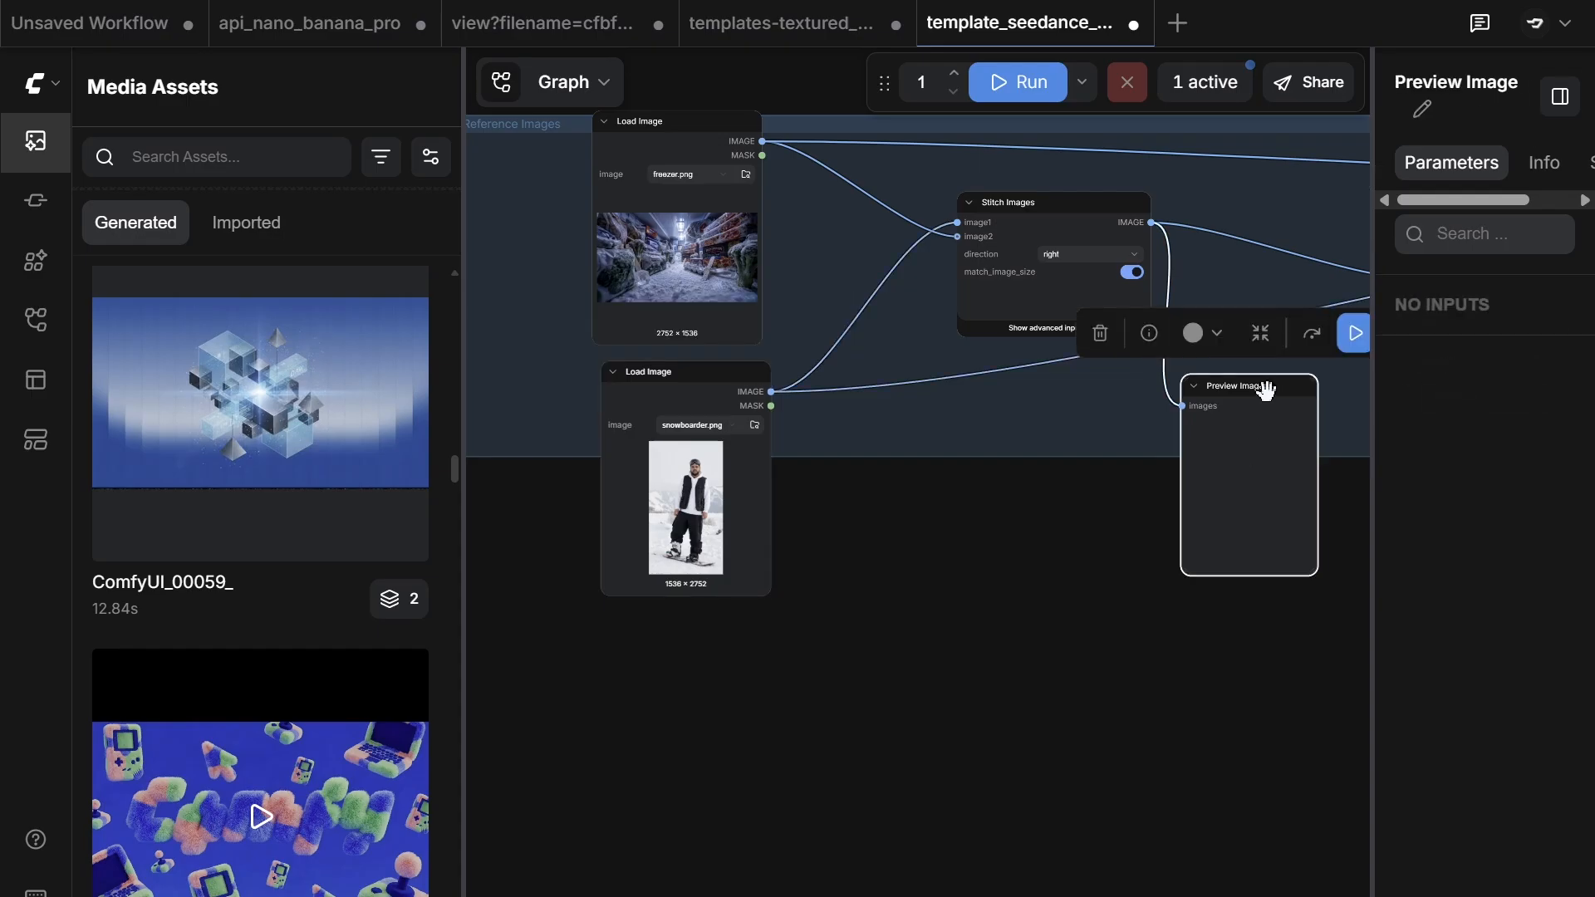
Step: Move the Google Gemini node further down in the LLM group, clear of the reference image connections passing above it
scroll(1210, 266, down, 1)
drag(1210, 267, 677, 367)
scroll(851, 346, up, 3)
drag(851, 345, 659, 331)
drag(901, 392, 912, 477)
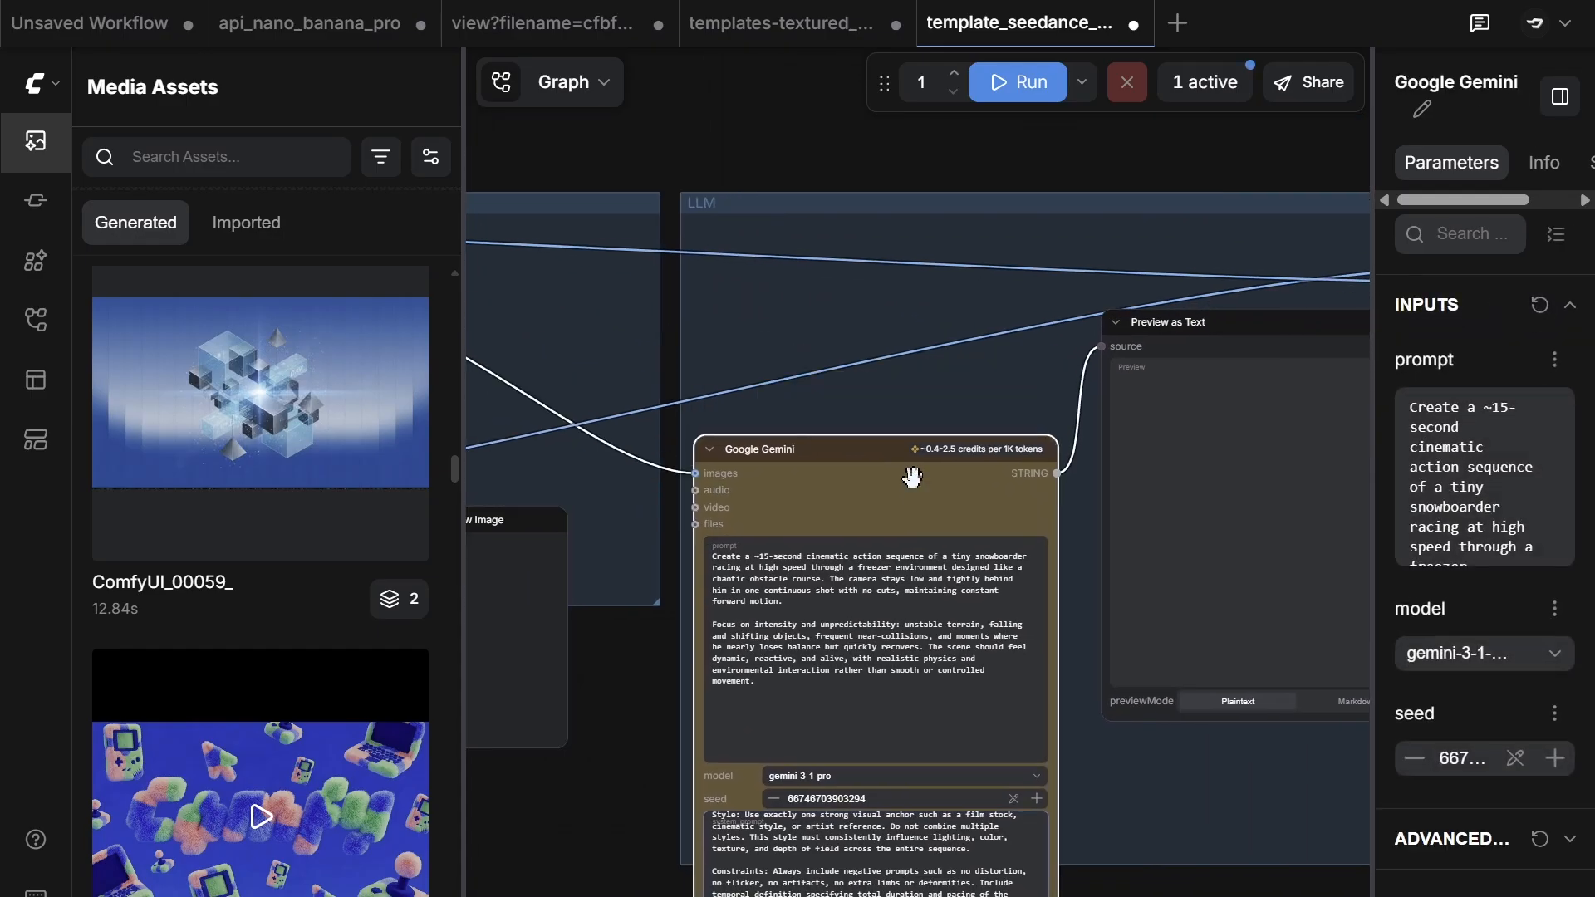
Step: Move the Preview as Text node down below the image connections running to the Seedance node, roughly level with Google Gemini
click(1189, 328)
drag(1095, 426, 741, 403)
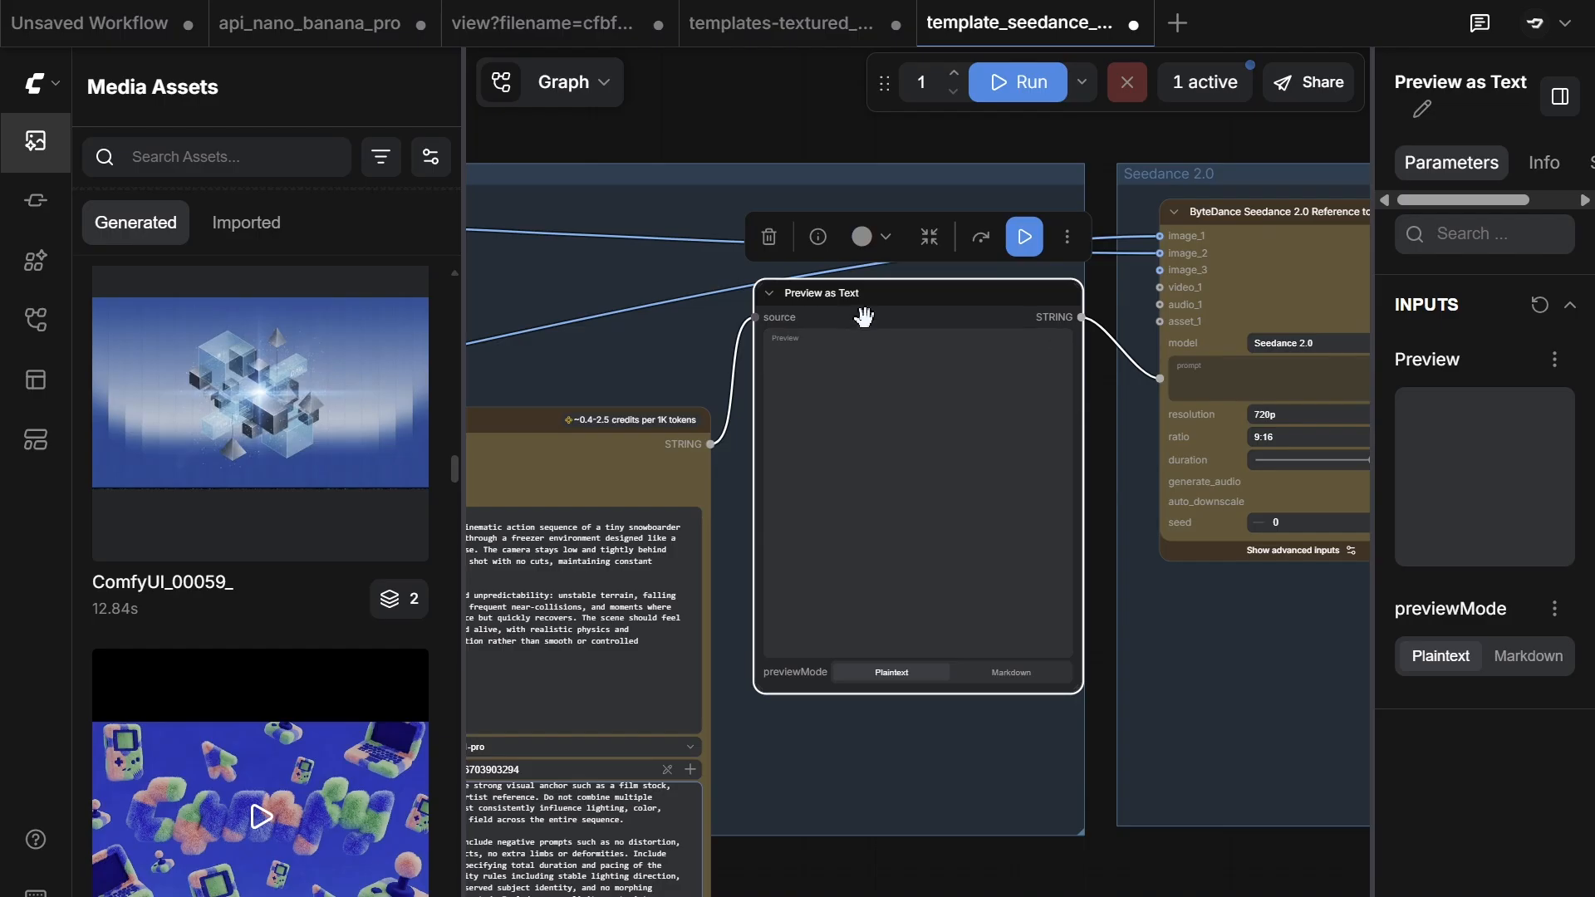
drag(865, 317, 867, 408)
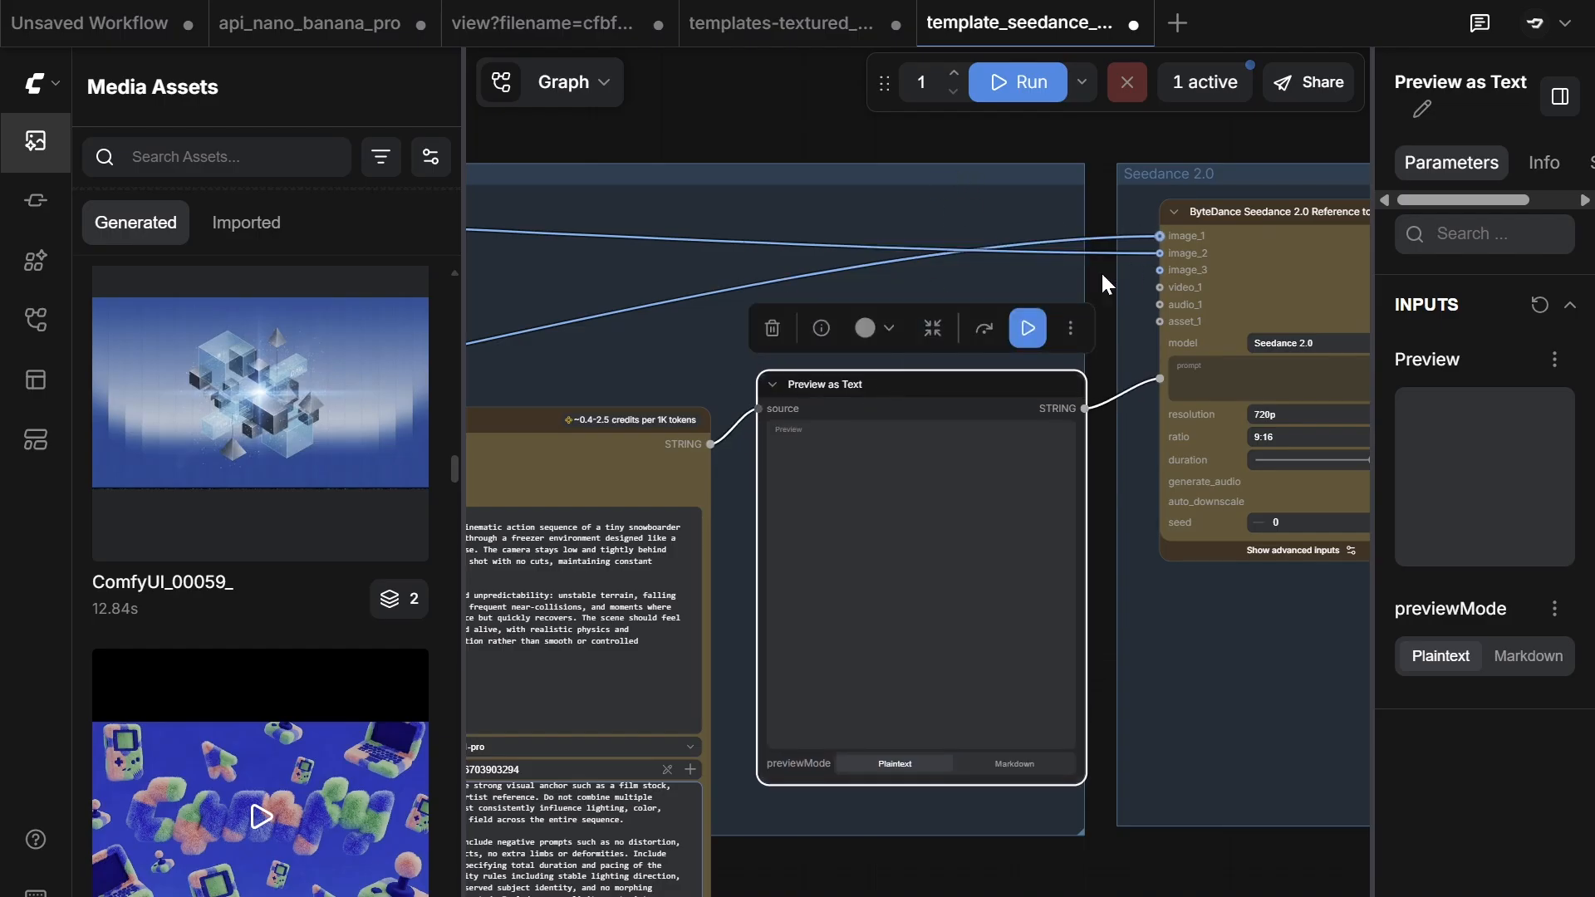
Step: Follow the workflow from the reference images through Google Gemini and Preview as Text to the ByteDance Seedance 2.0 node
scroll(841, 283, down, 1)
drag(841, 283, 1114, 299)
scroll(846, 290, down, 2)
drag(1097, 284, 1178, 284)
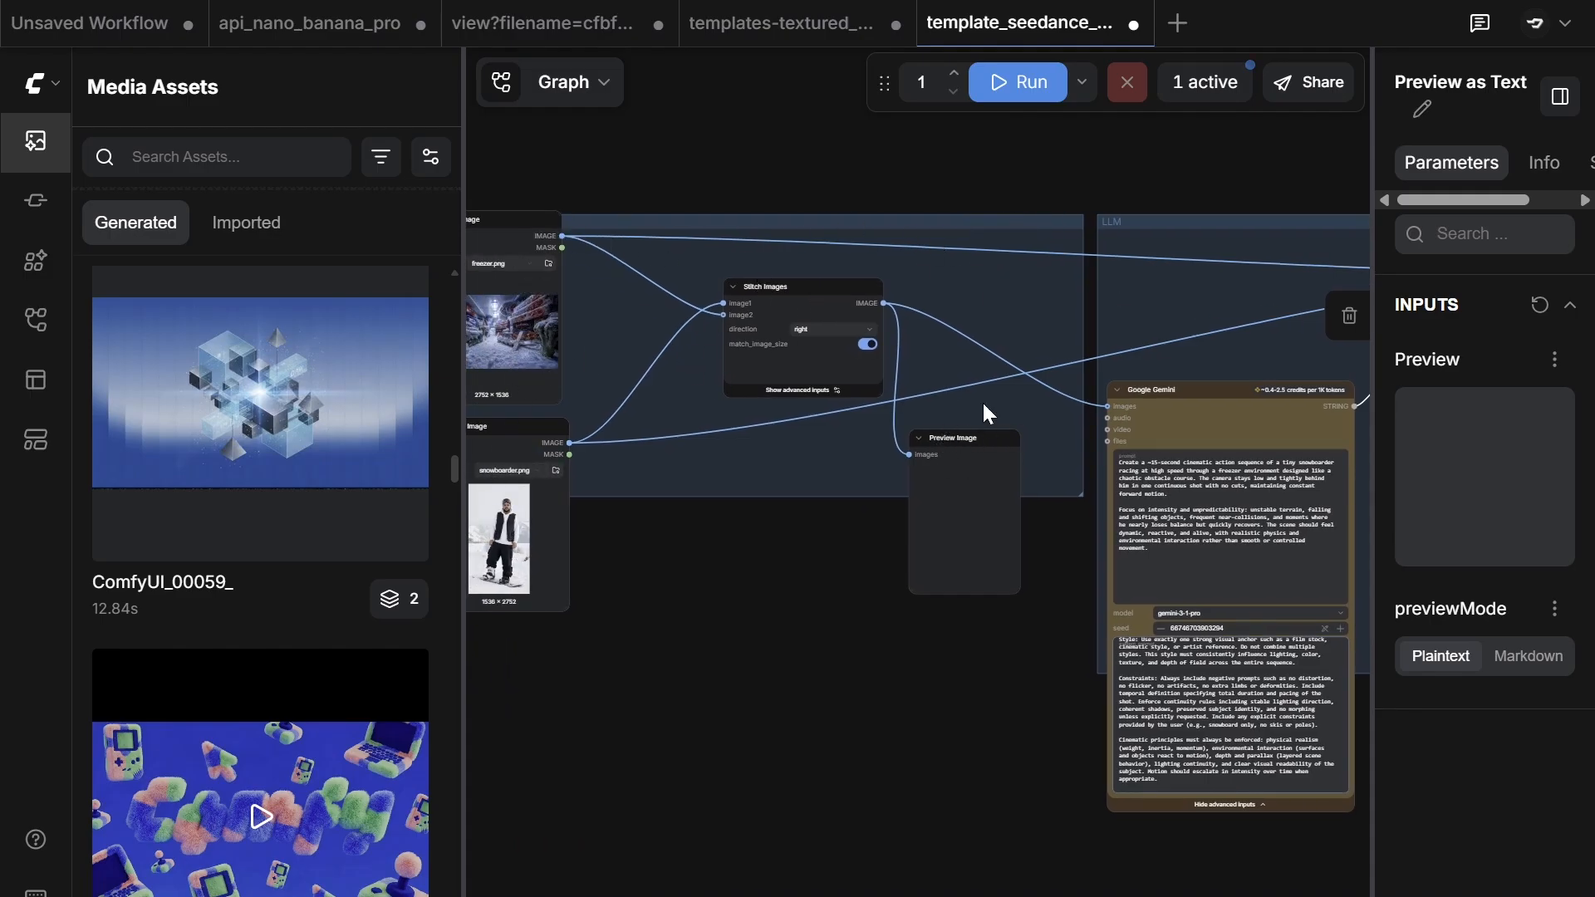
drag(1039, 303, 557, 323)
scroll(742, 353, up, 5)
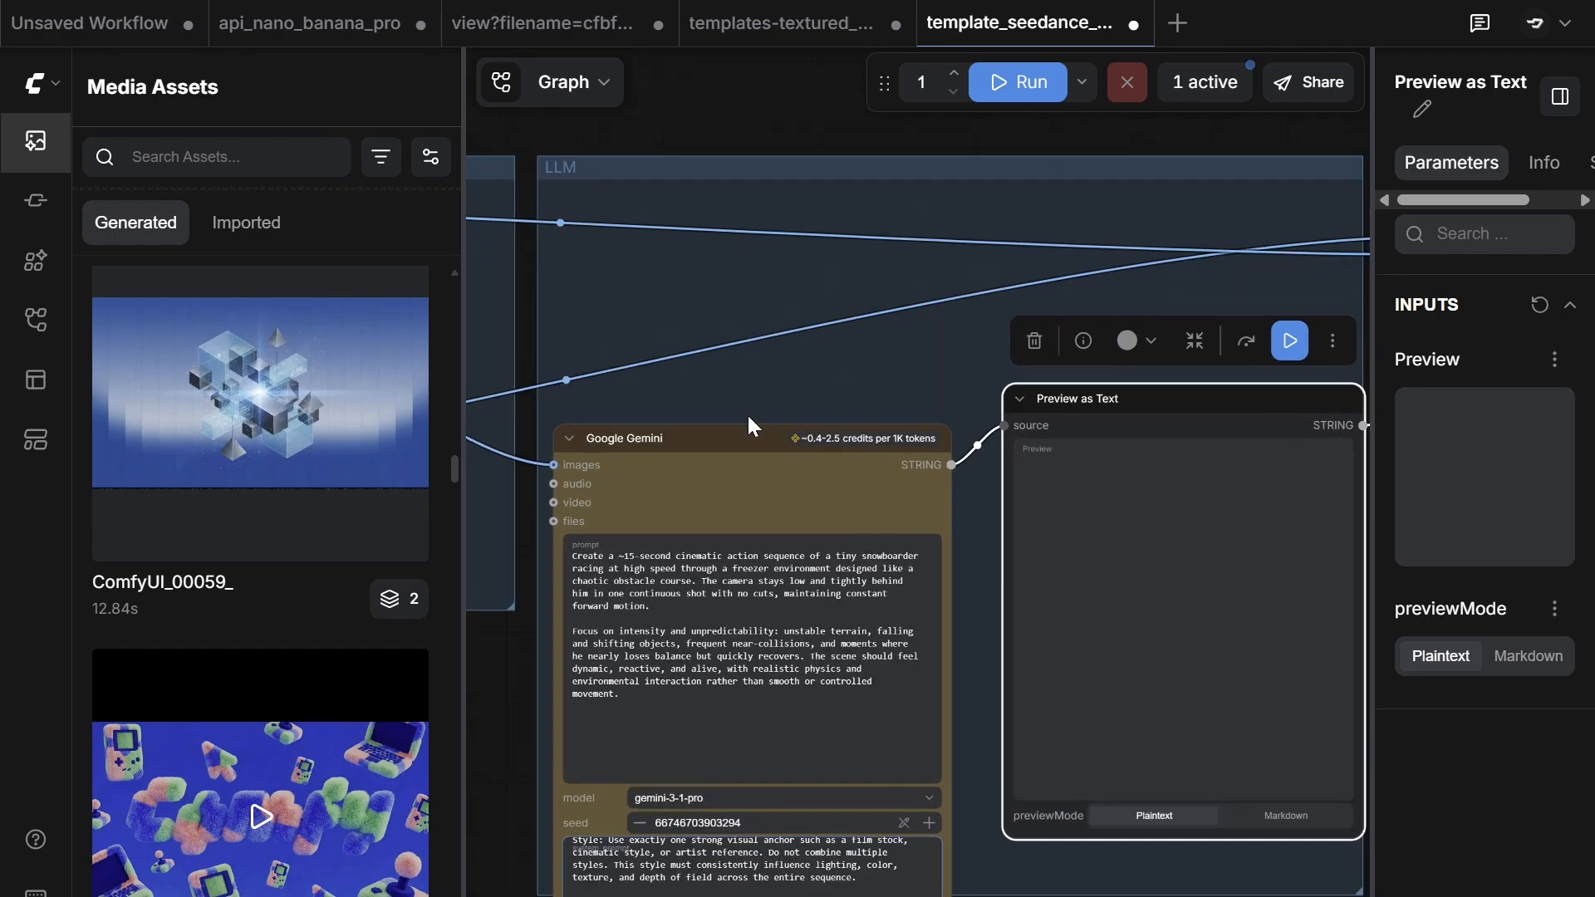
scroll(746, 412, up, 1)
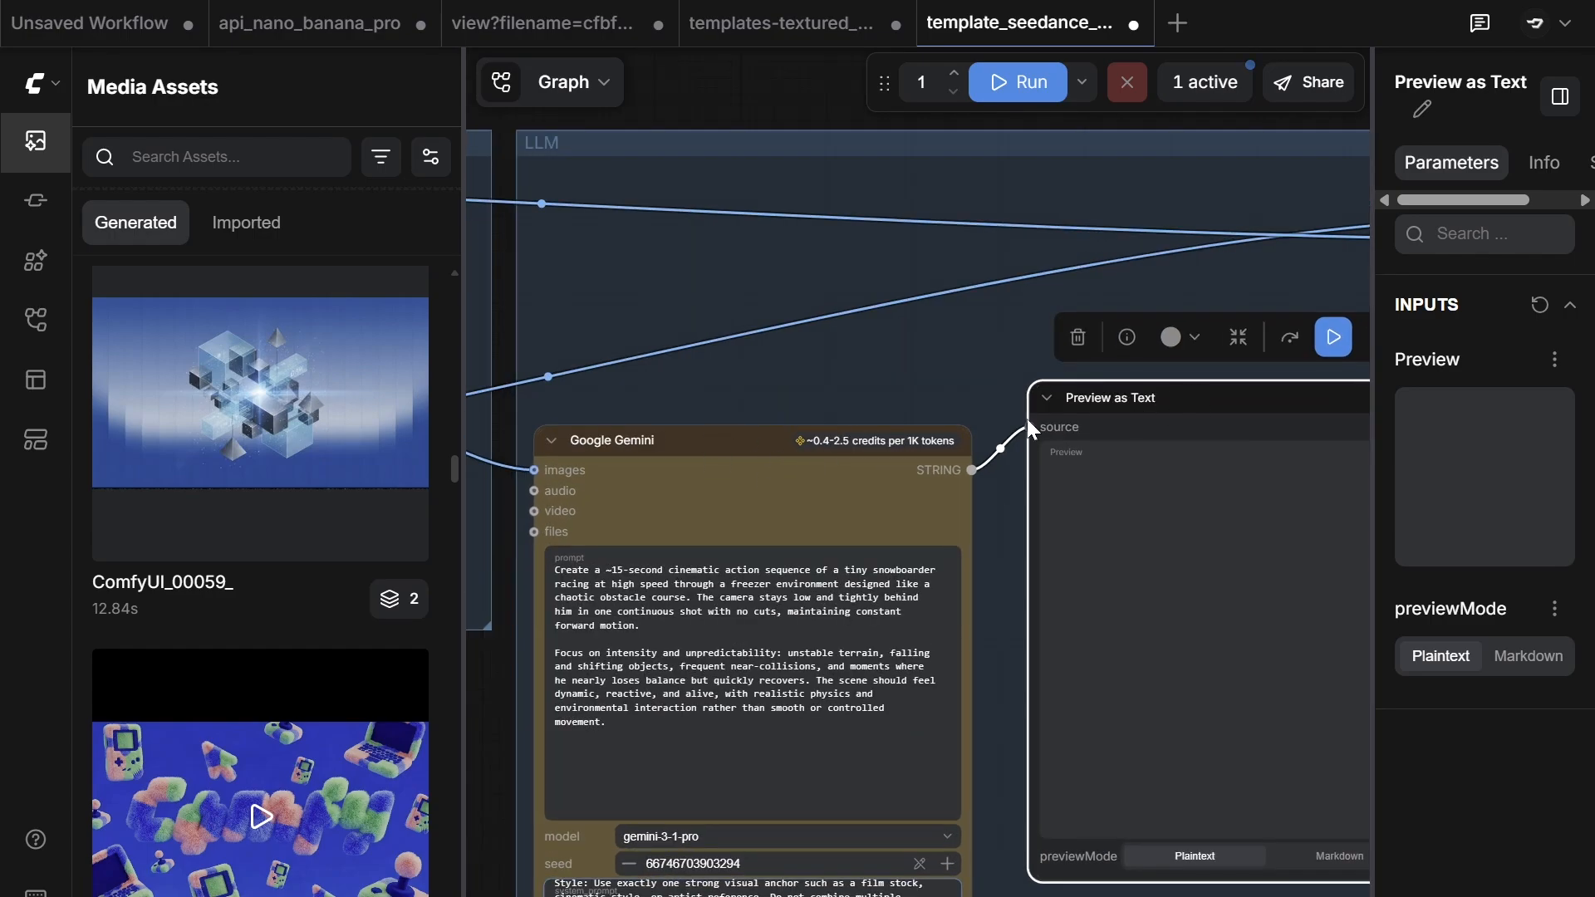
drag(968, 316, 562, 319)
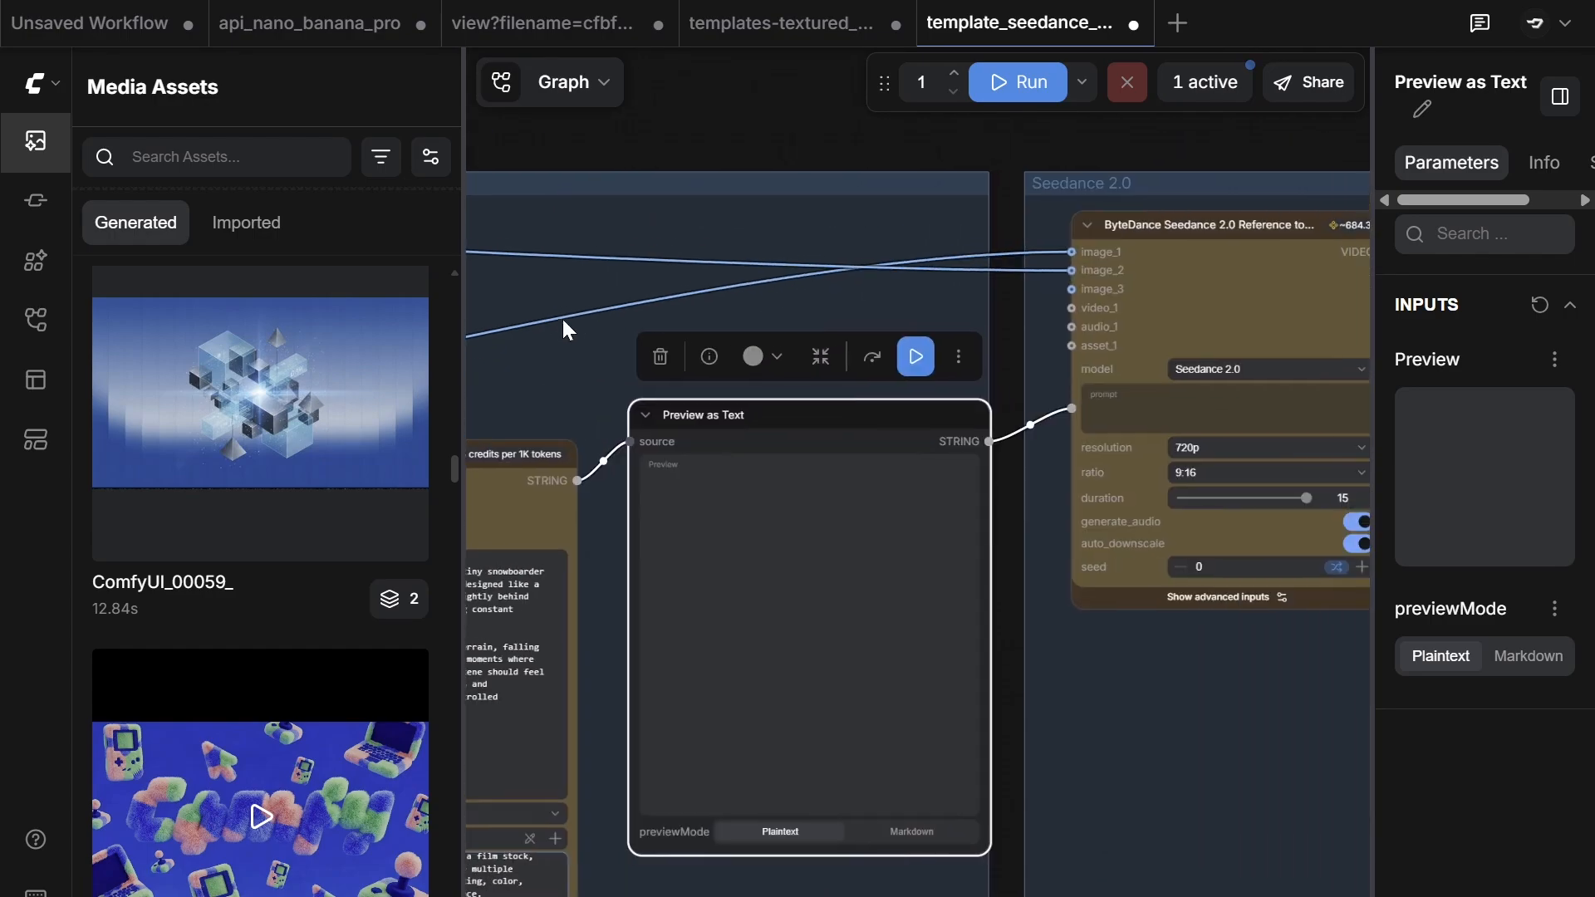
drag(979, 237, 642, 242)
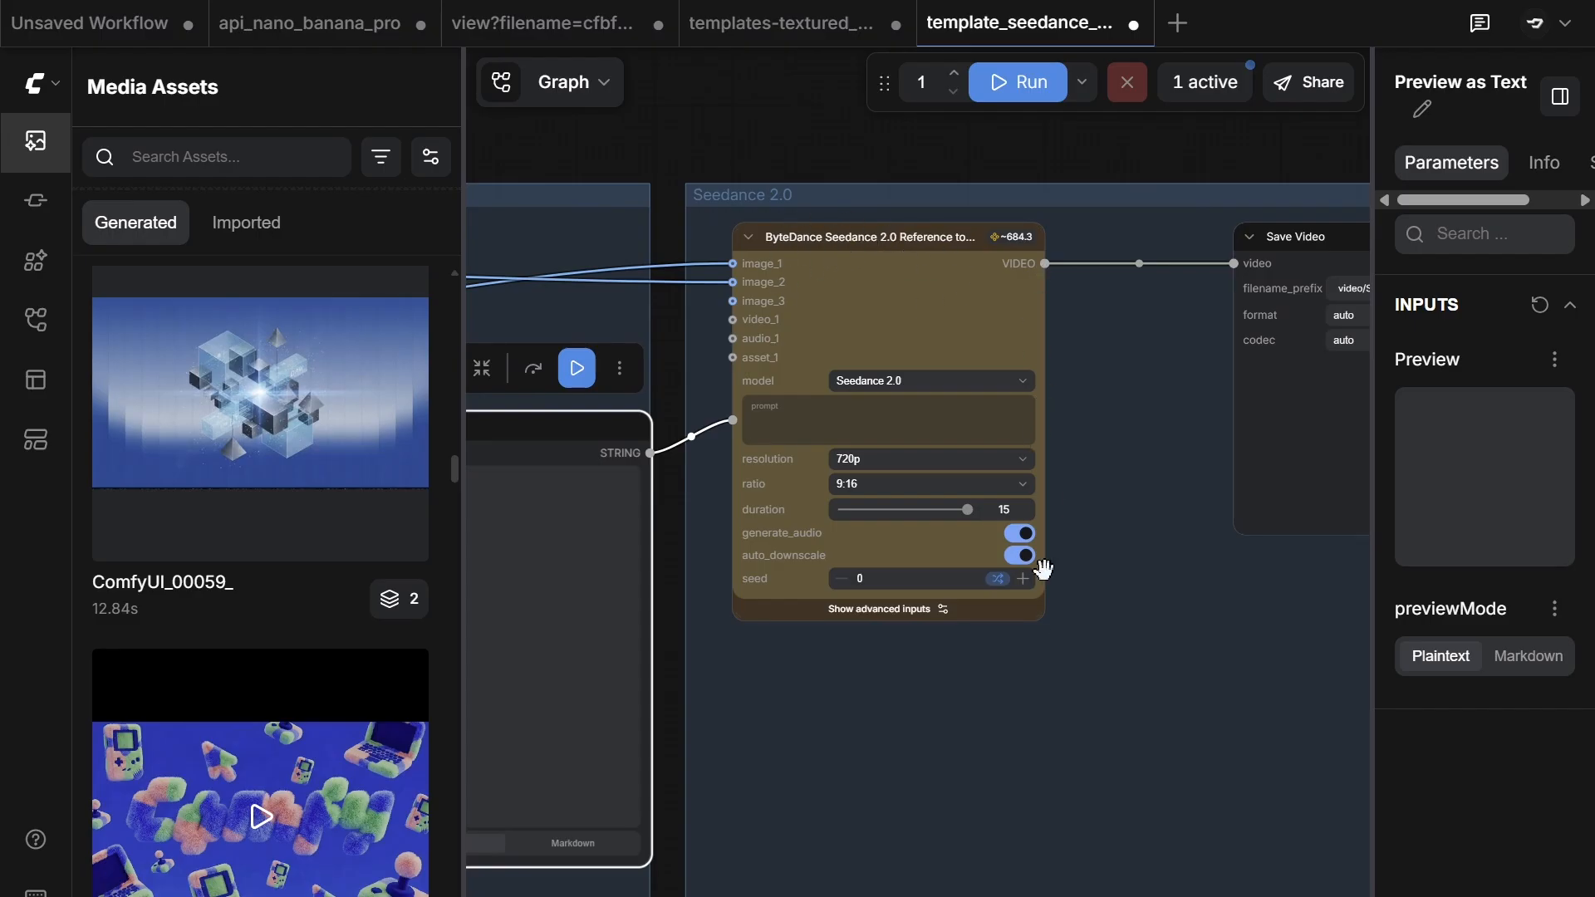
Step: Enlarge the ByteDance Seedance 2.0 Reference to Video node so its full title and a taller prompt box fit
drag(1036, 613, 1133, 677)
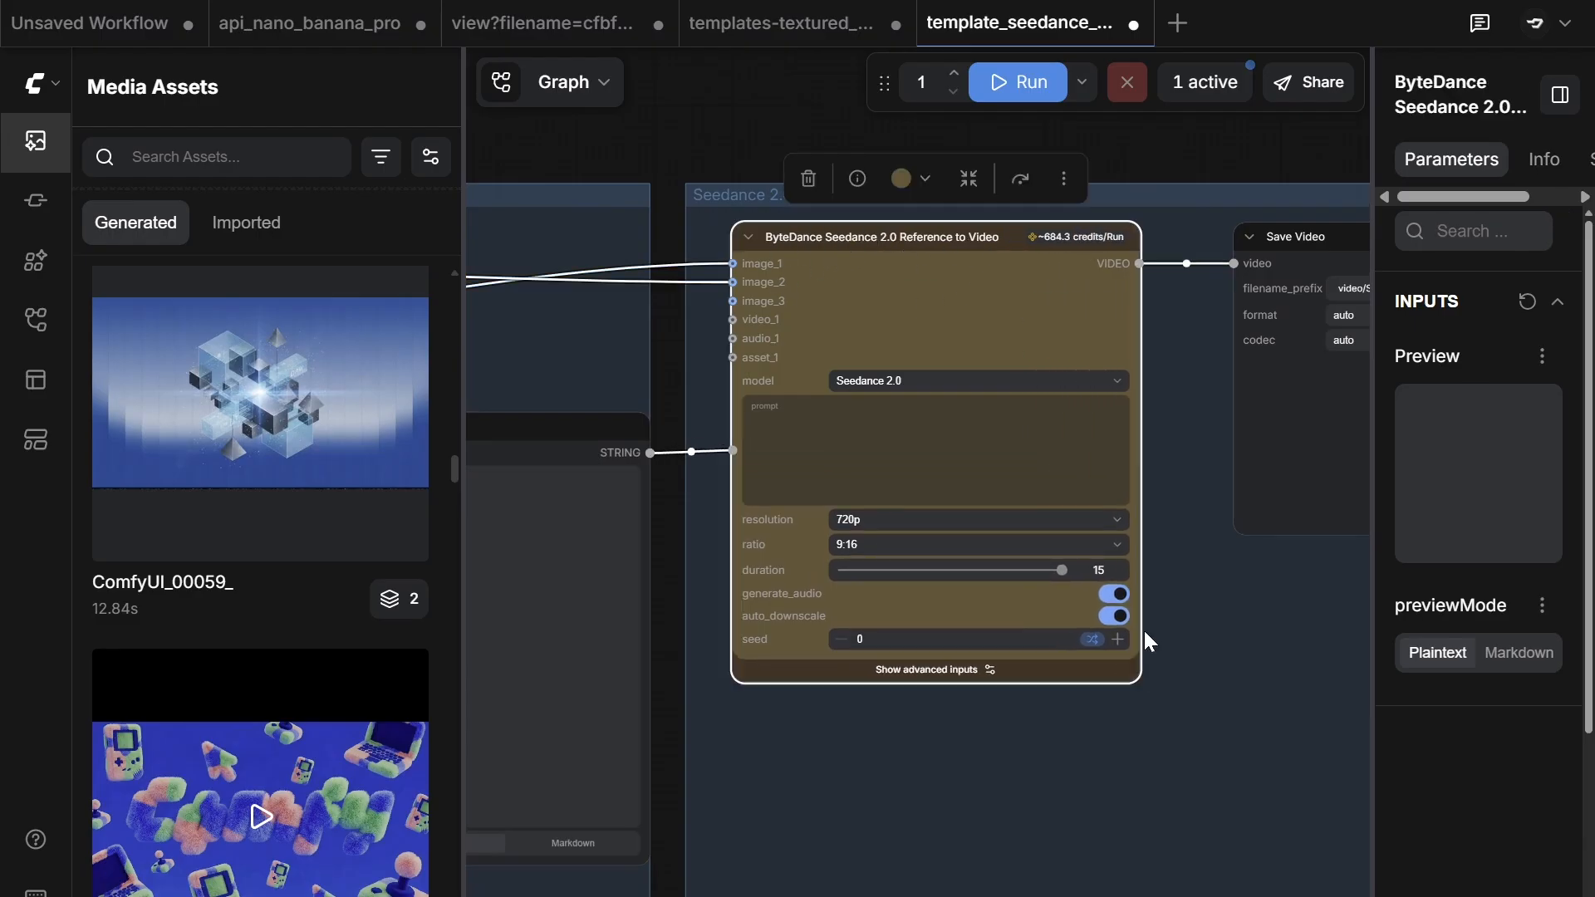
click(916, 525)
click(914, 575)
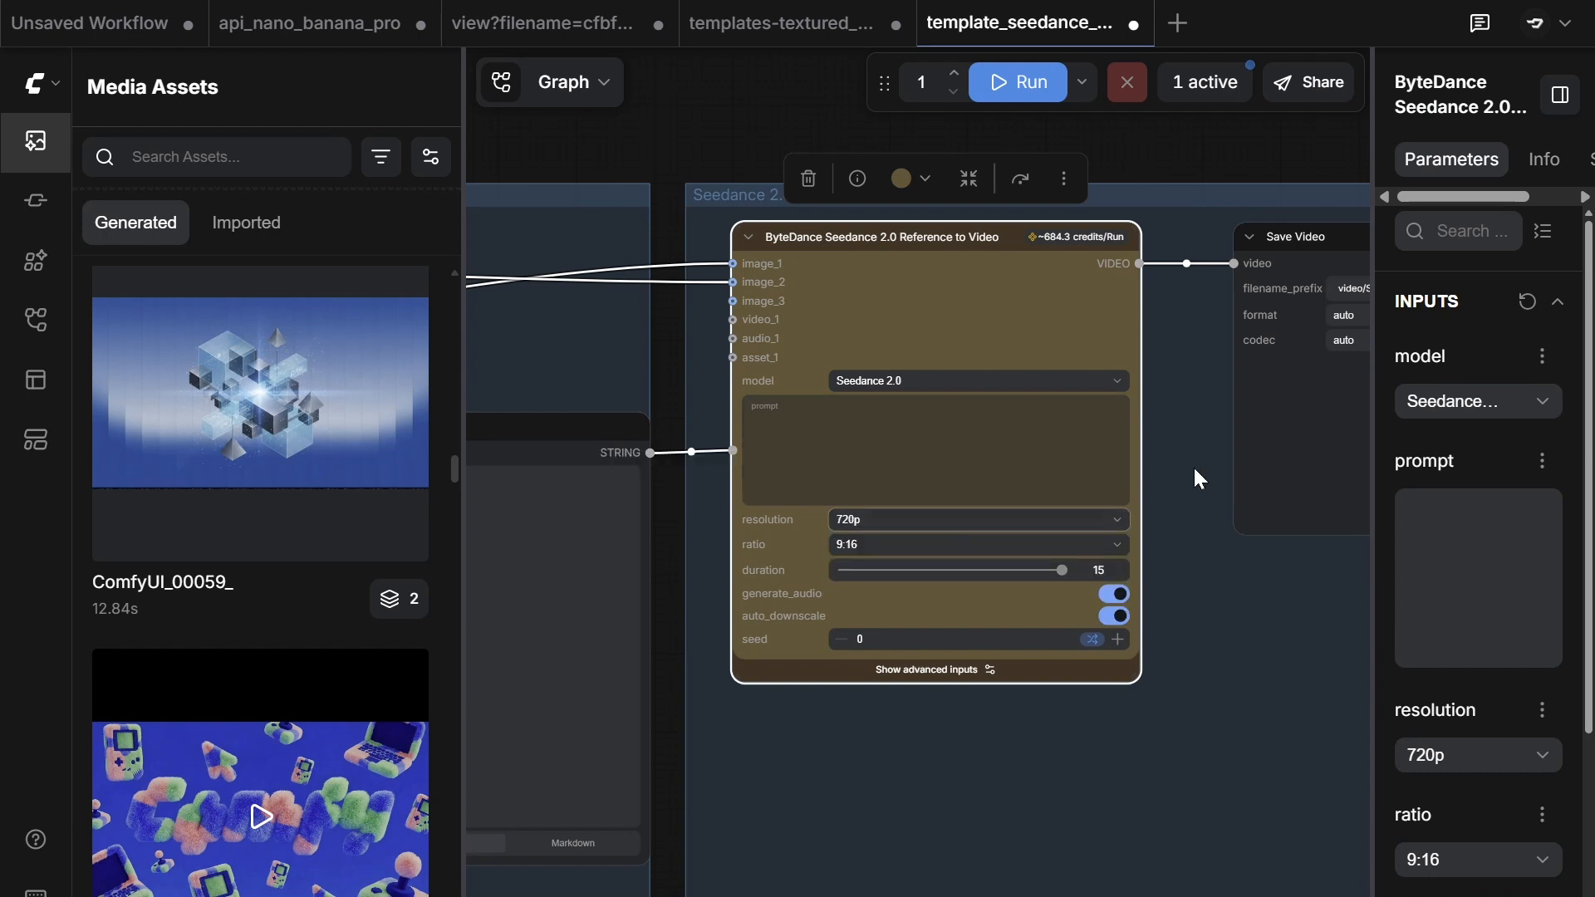
Step: Bypass the Preview as Text node between Google Gemini and Seedance, and select the Seedance node's prompt
drag(1193, 465, 827, 453)
drag(978, 419, 1362, 361)
scroll(732, 342, down, 1)
drag(782, 329, 1072, 295)
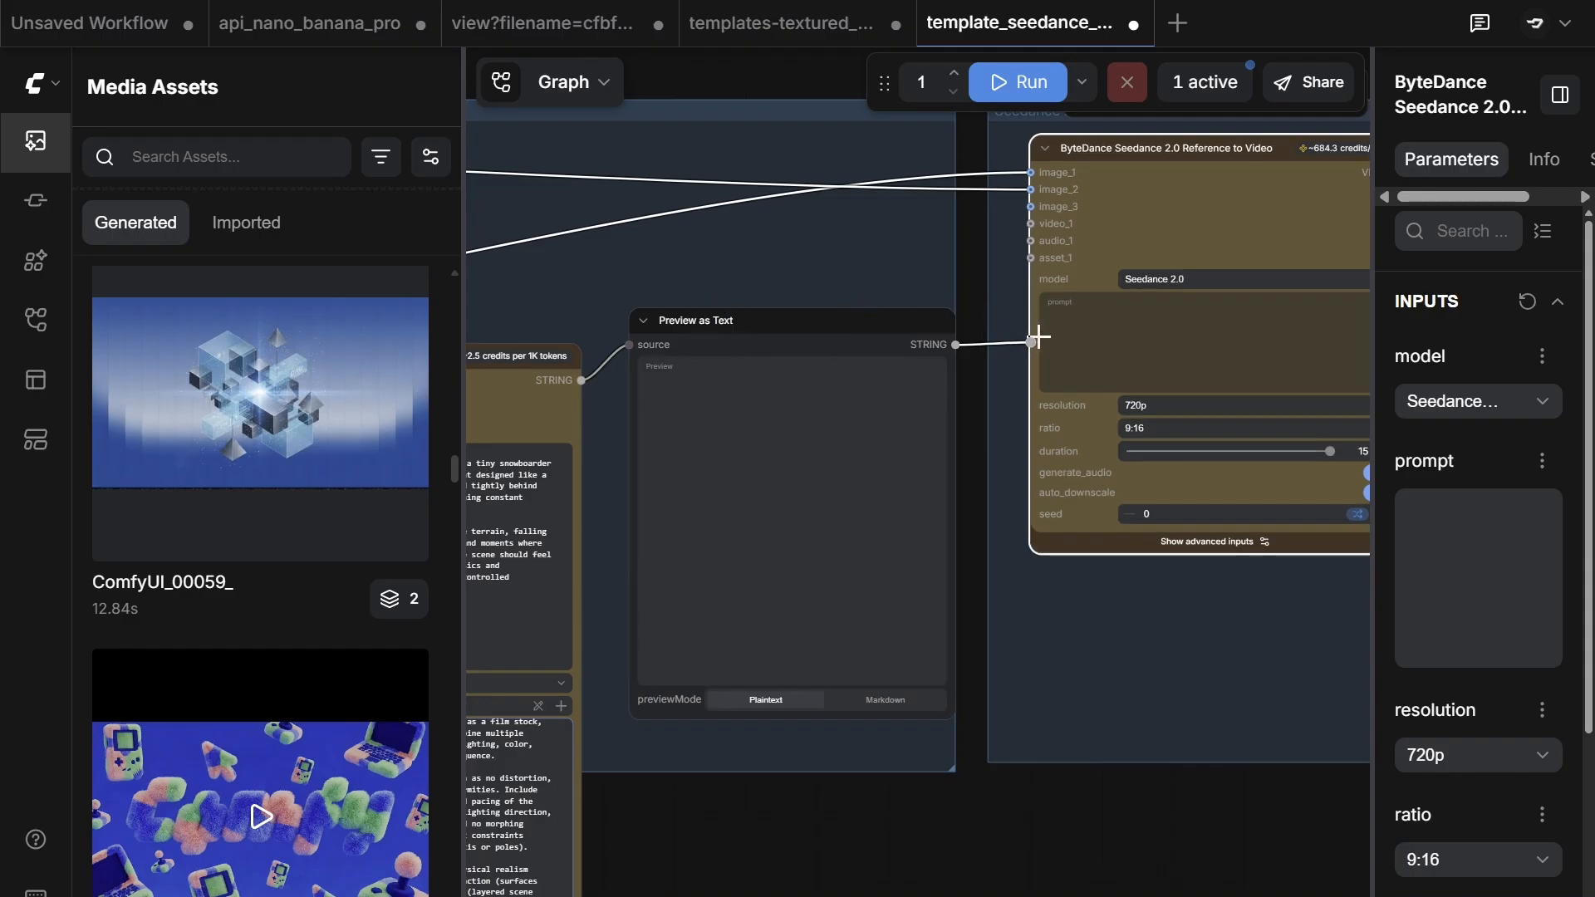
click(806, 321)
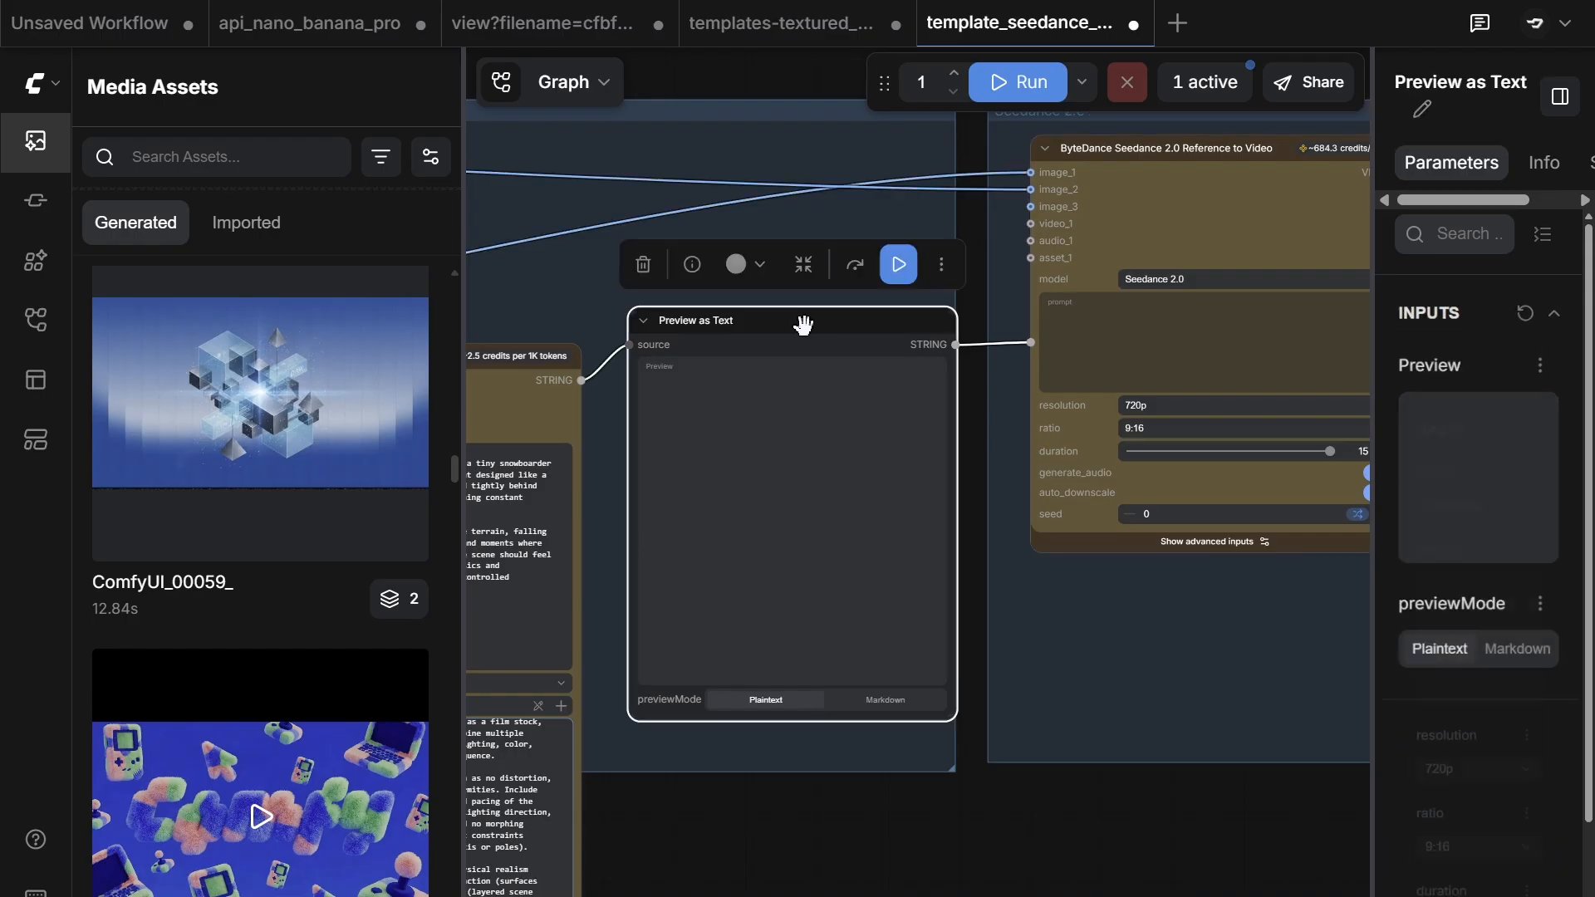
right_click(803, 321)
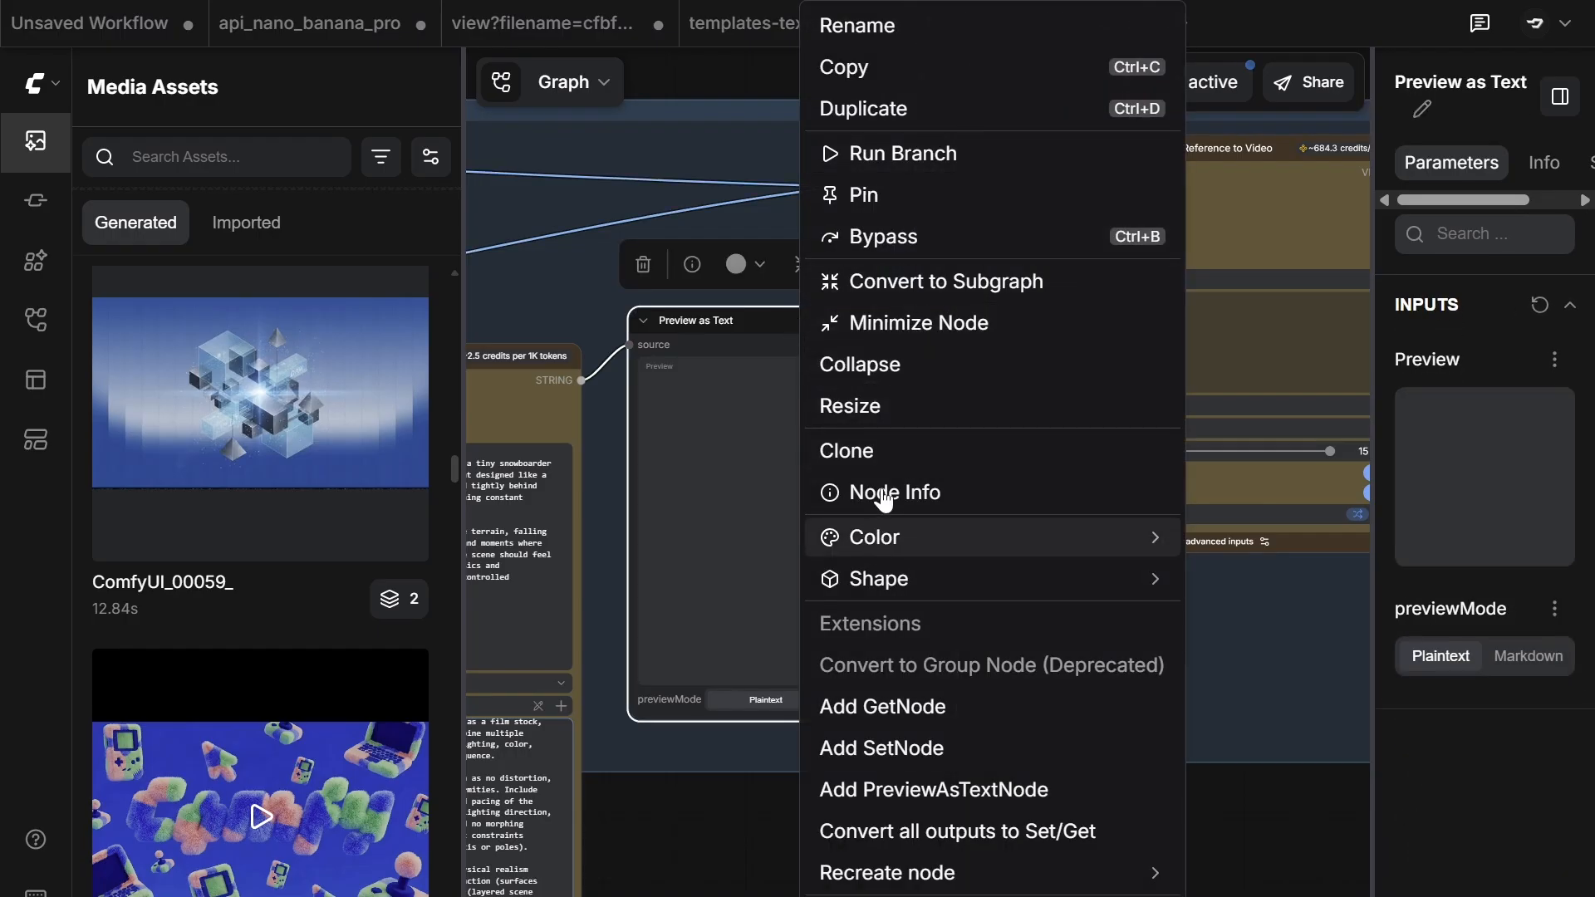
click(914, 239)
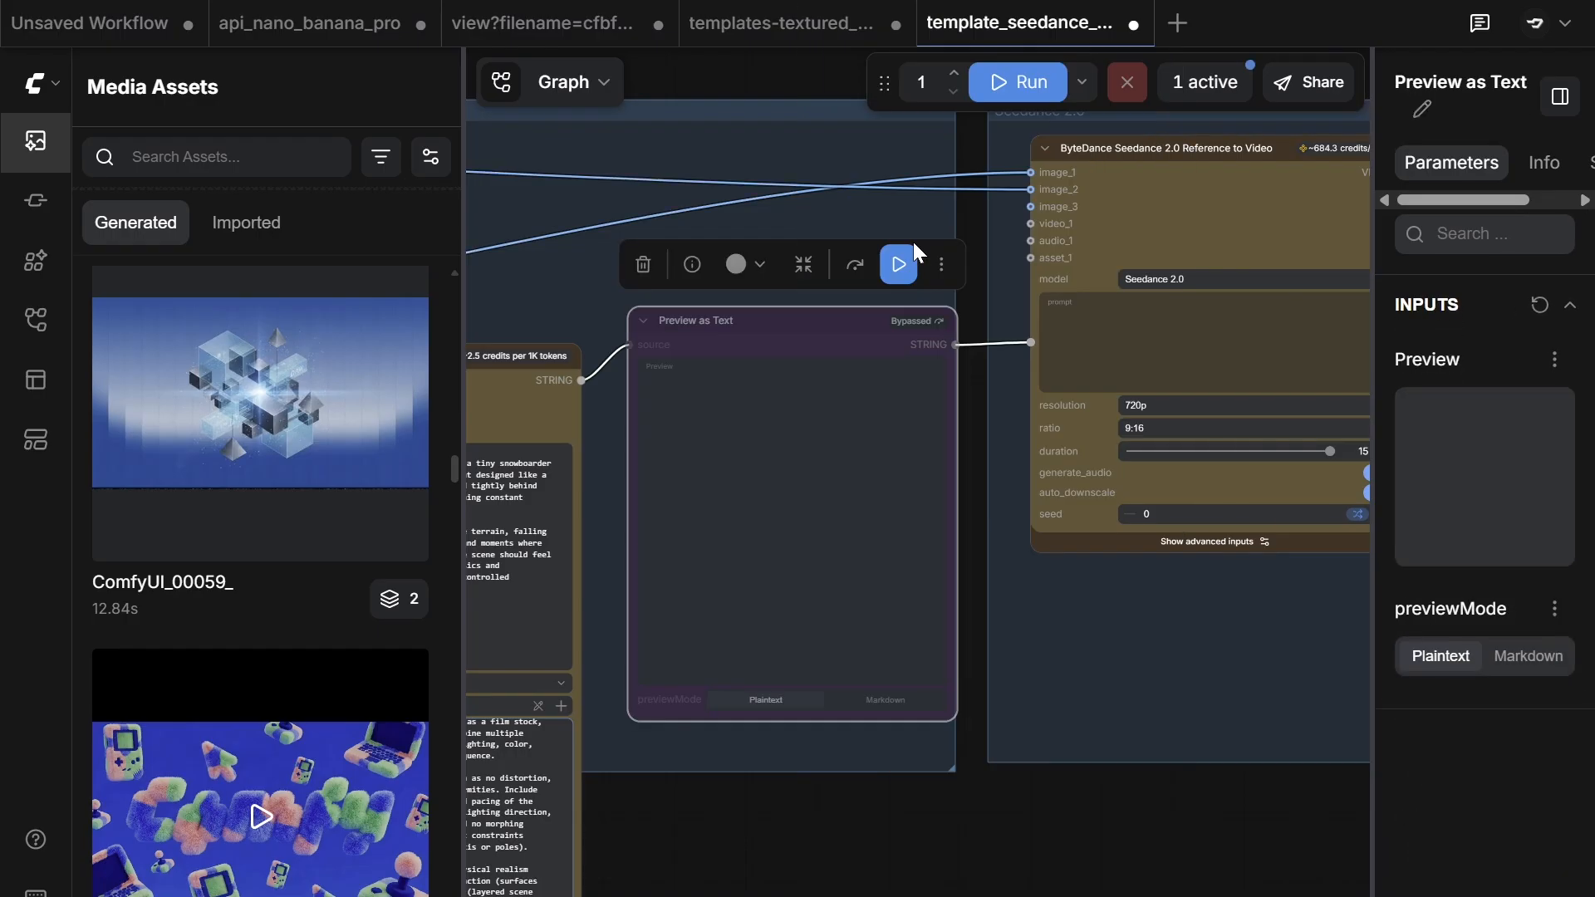
click(1079, 312)
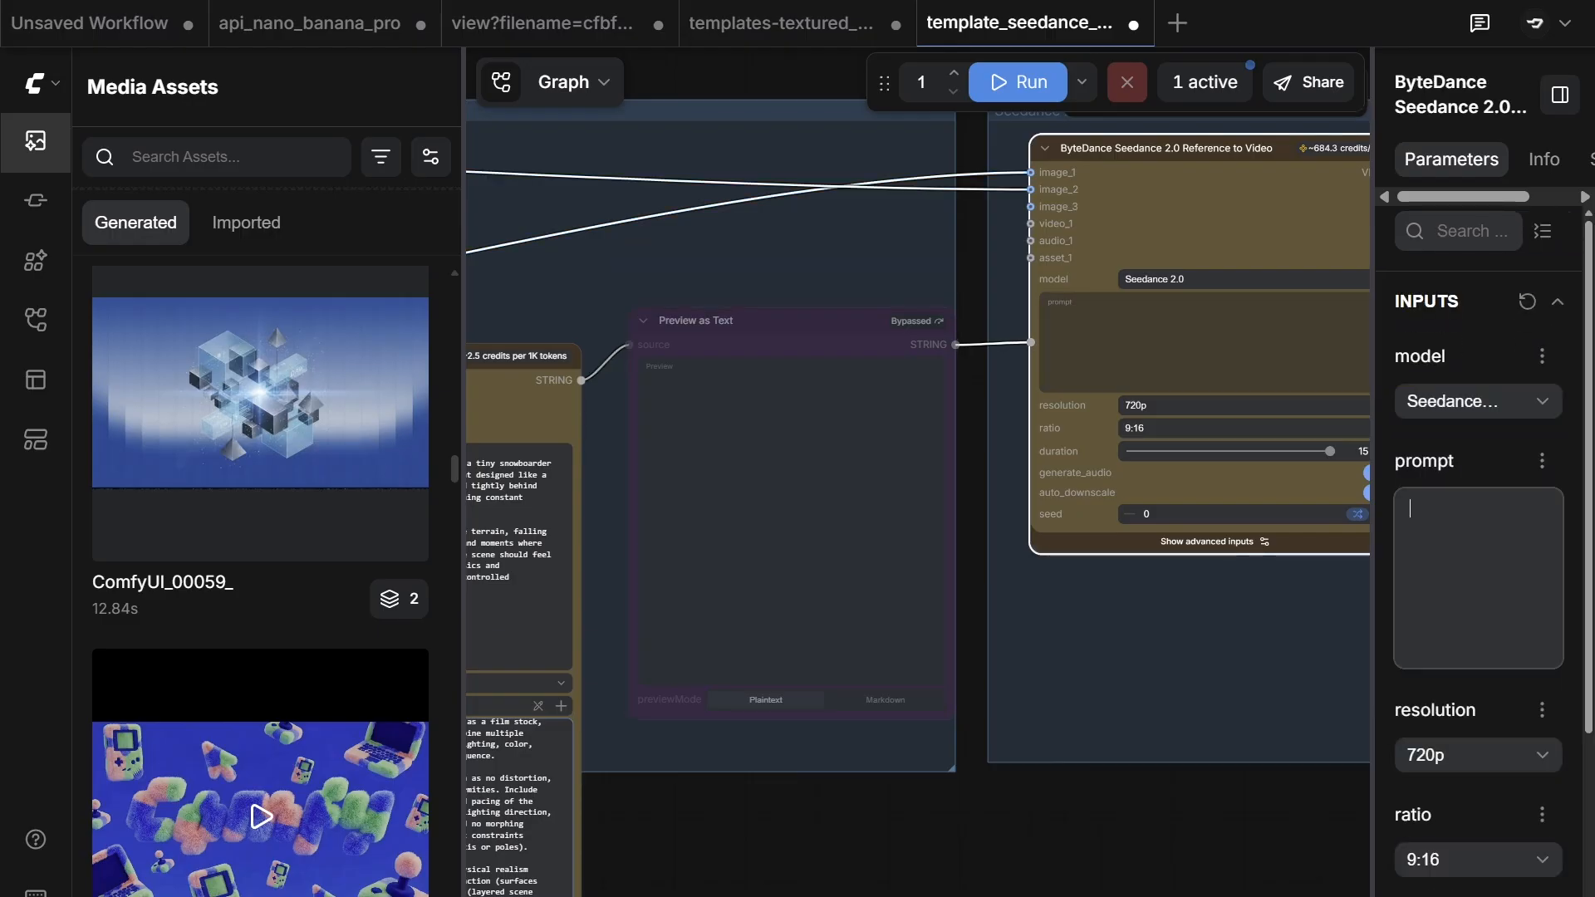
Step: Remove the bypass from the Preview as Text node and clear the node selection
right_click(726, 345)
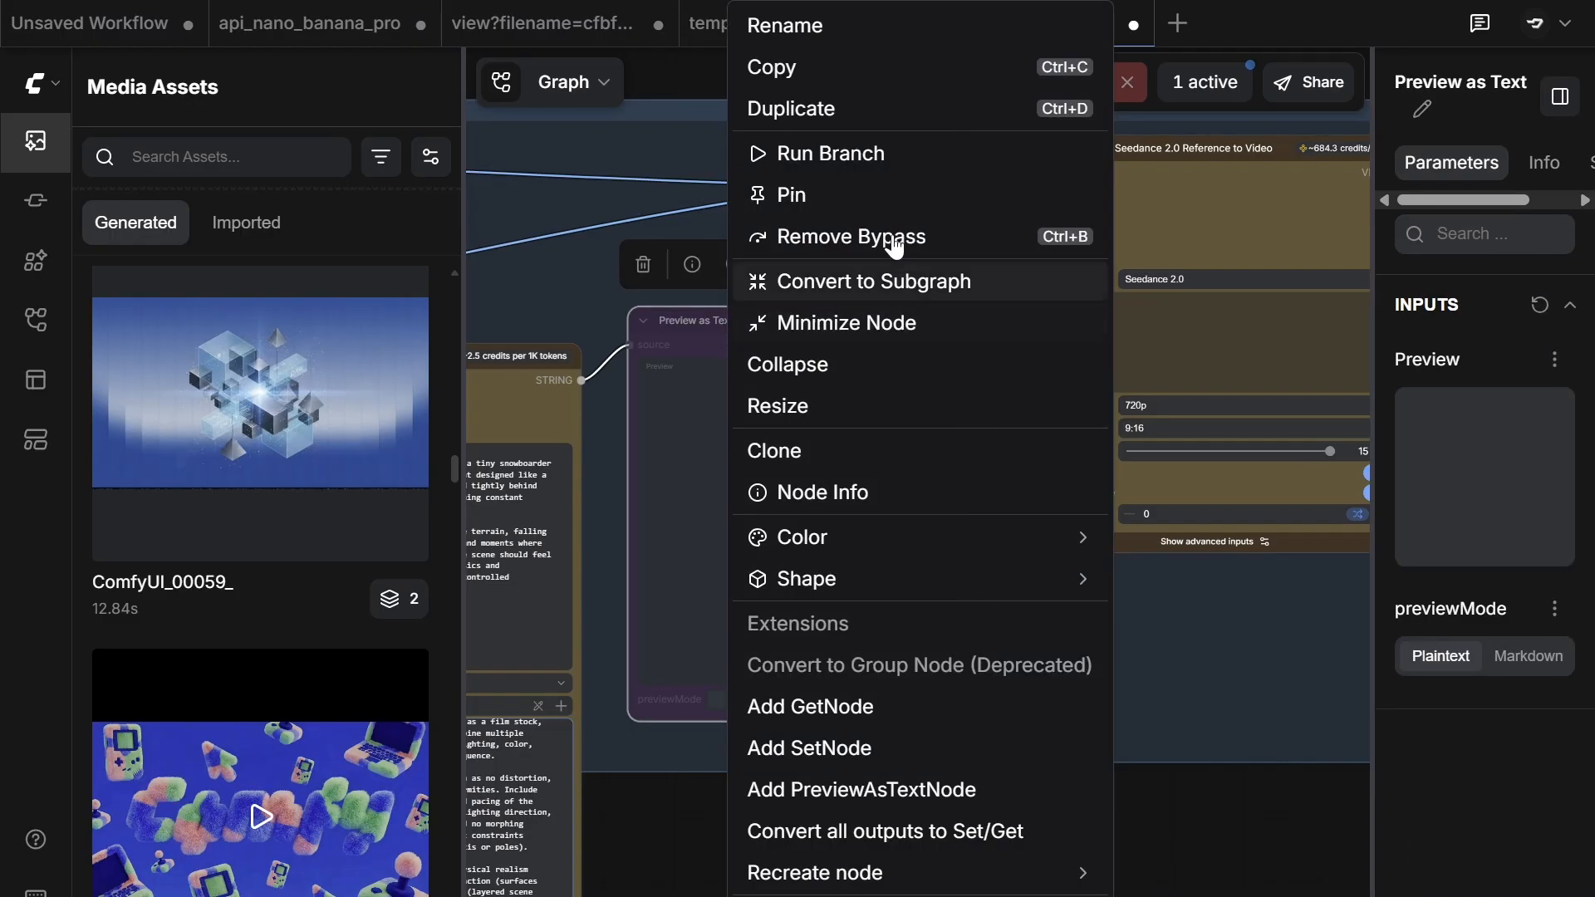
click(852, 238)
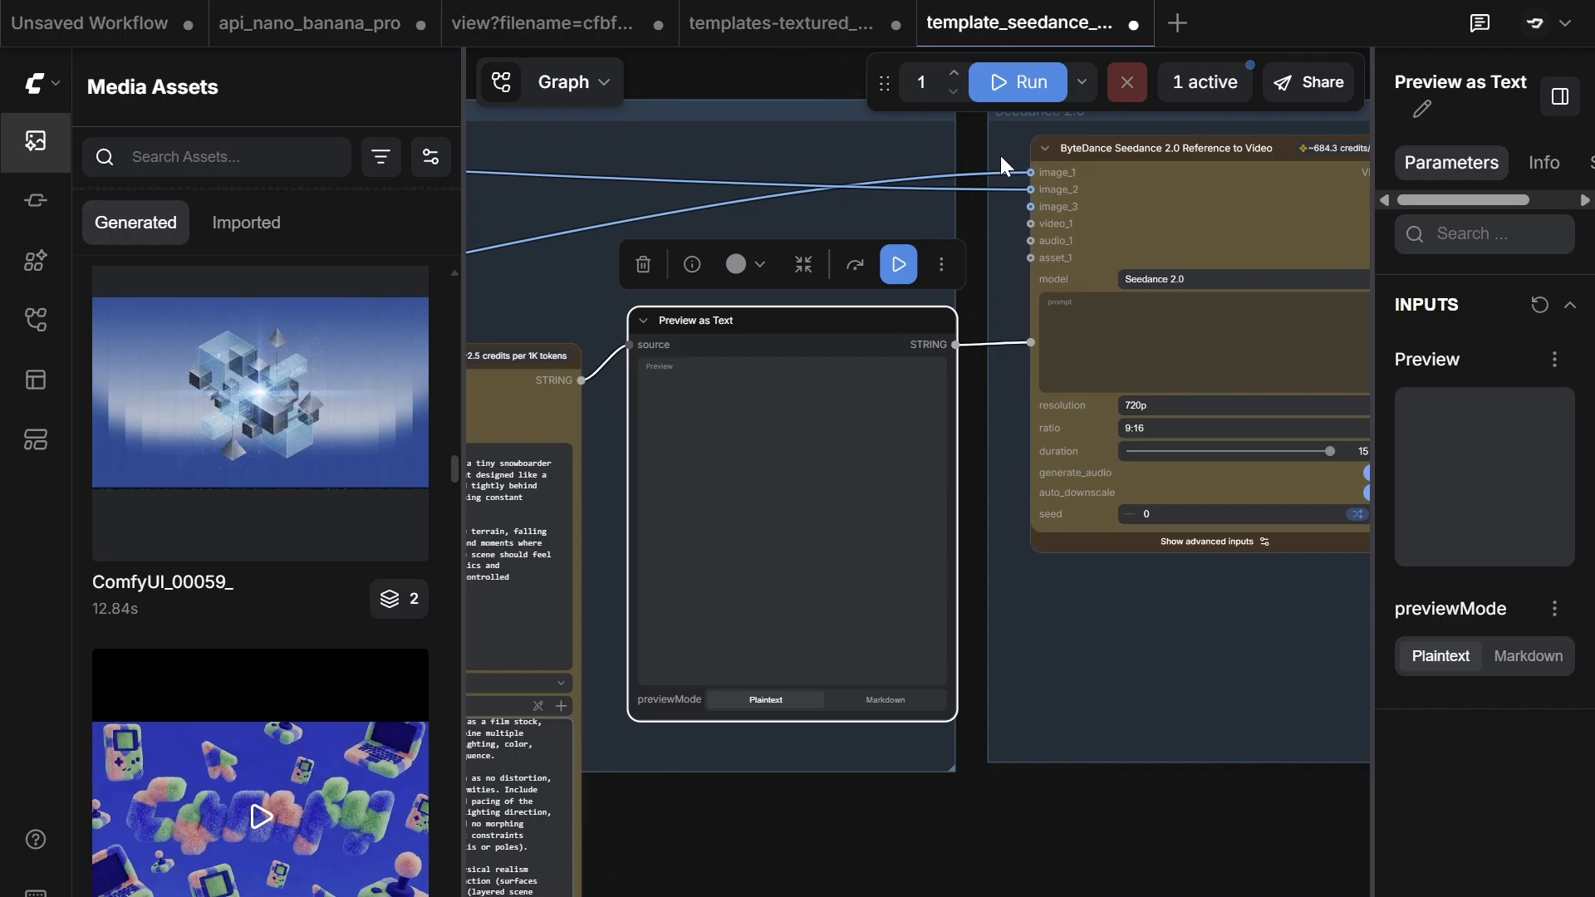
scroll(1000, 157, down, 3)
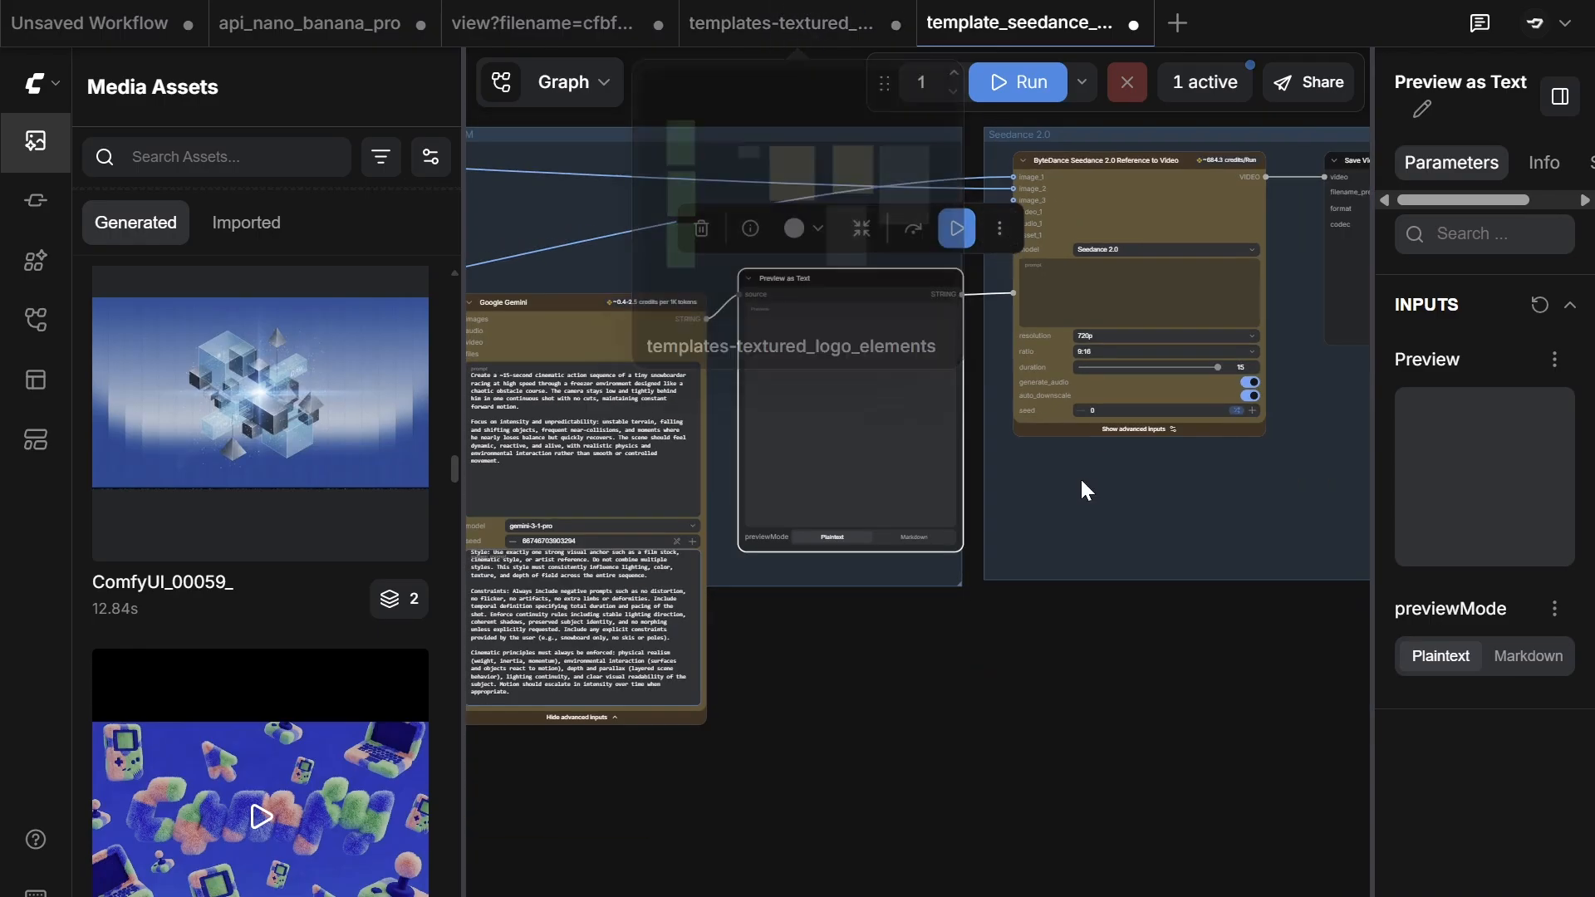
scroll(1113, 600, down, 2)
click(918, 607)
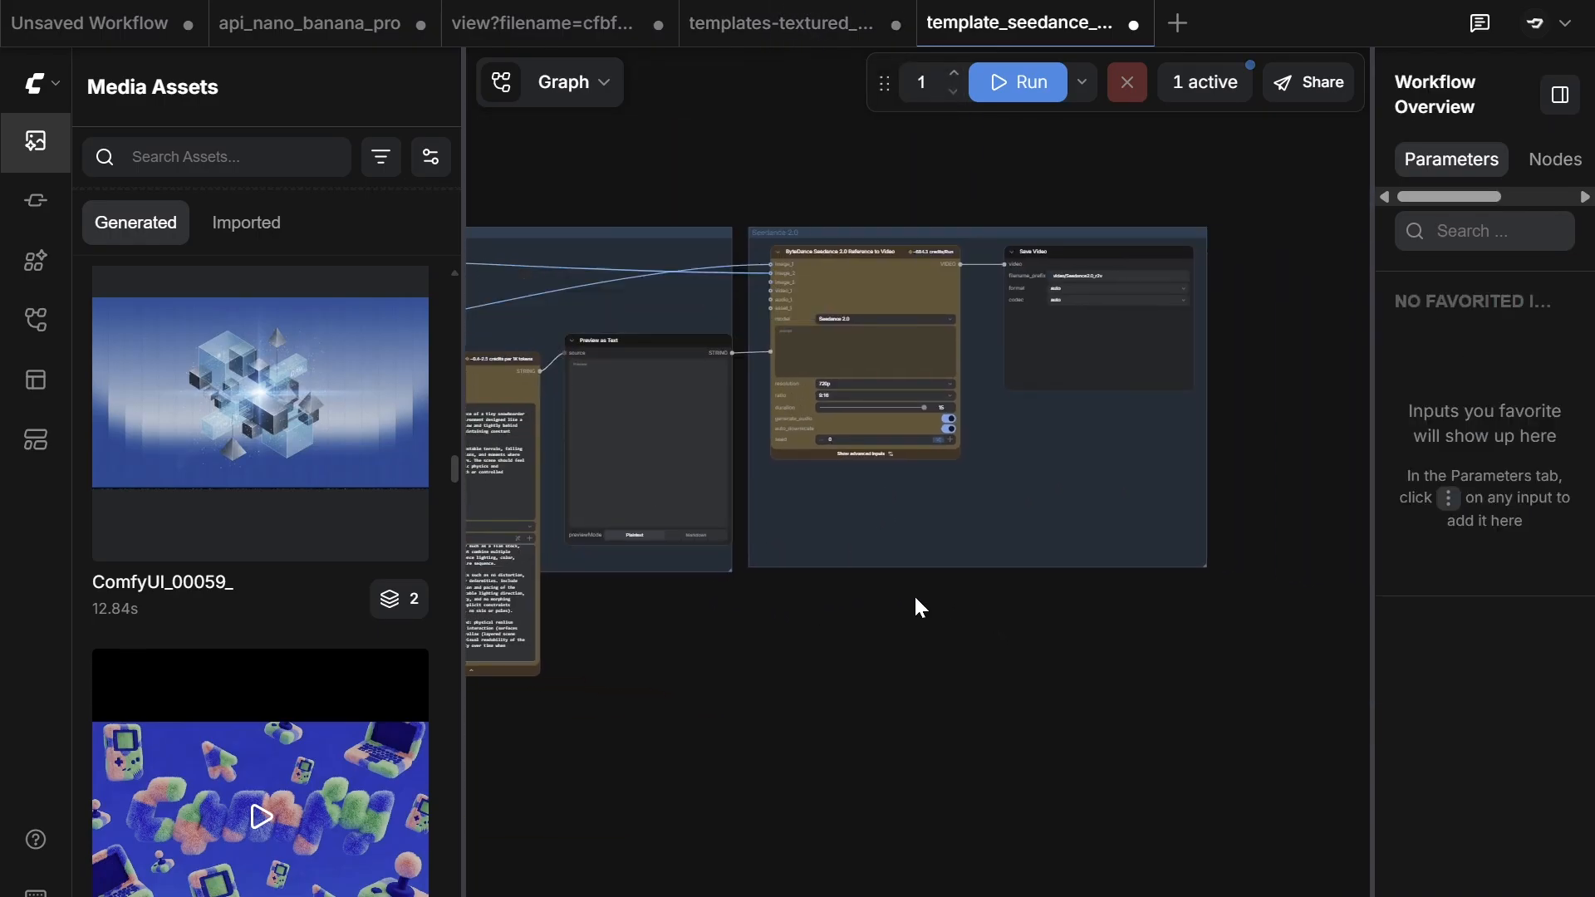
Step: Switch to the templates-textured_logo_elements workflow and play the generated logo video in its Save Video node
click(799, 20)
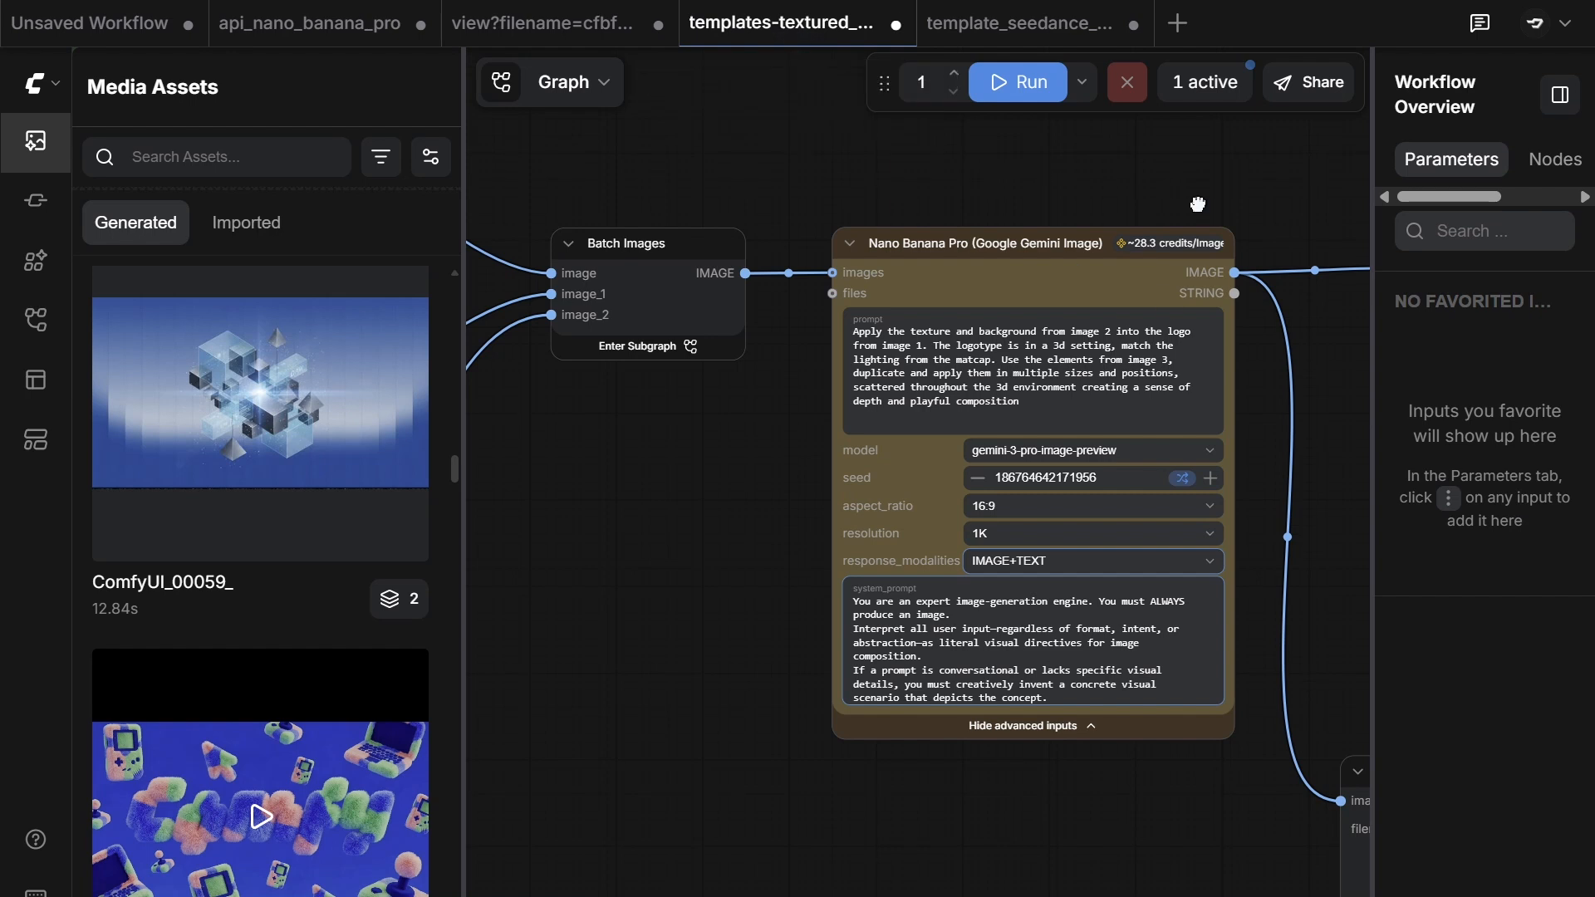
drag(1198, 205, 591, 176)
scroll(859, 208, down, 6)
scroll(896, 371, up, 1)
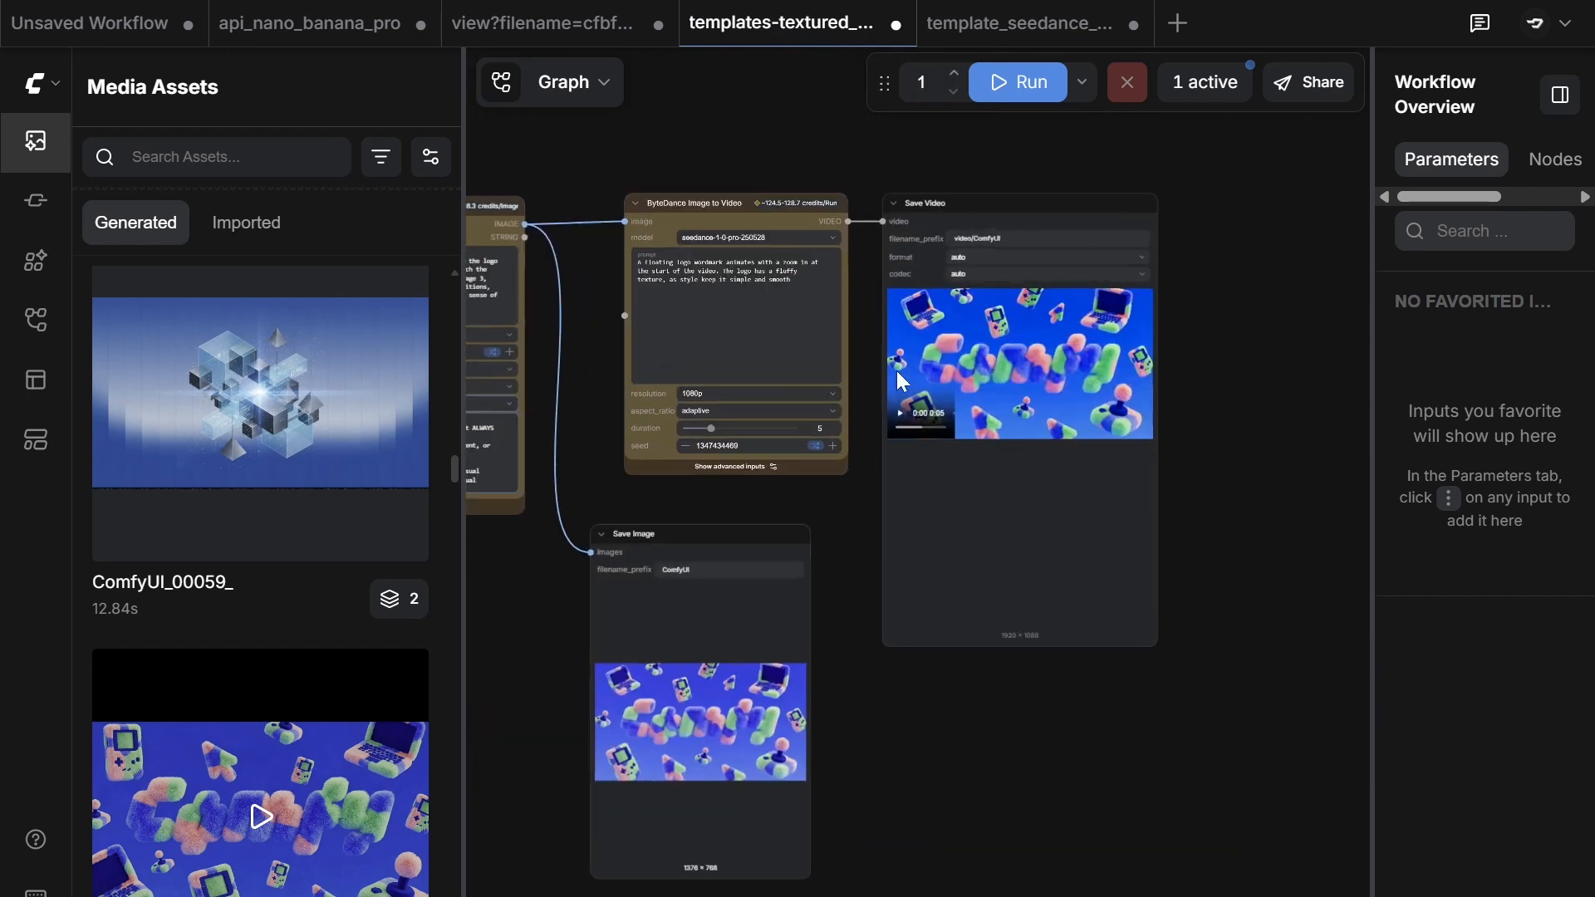
scroll(897, 371, up, 3)
click(894, 416)
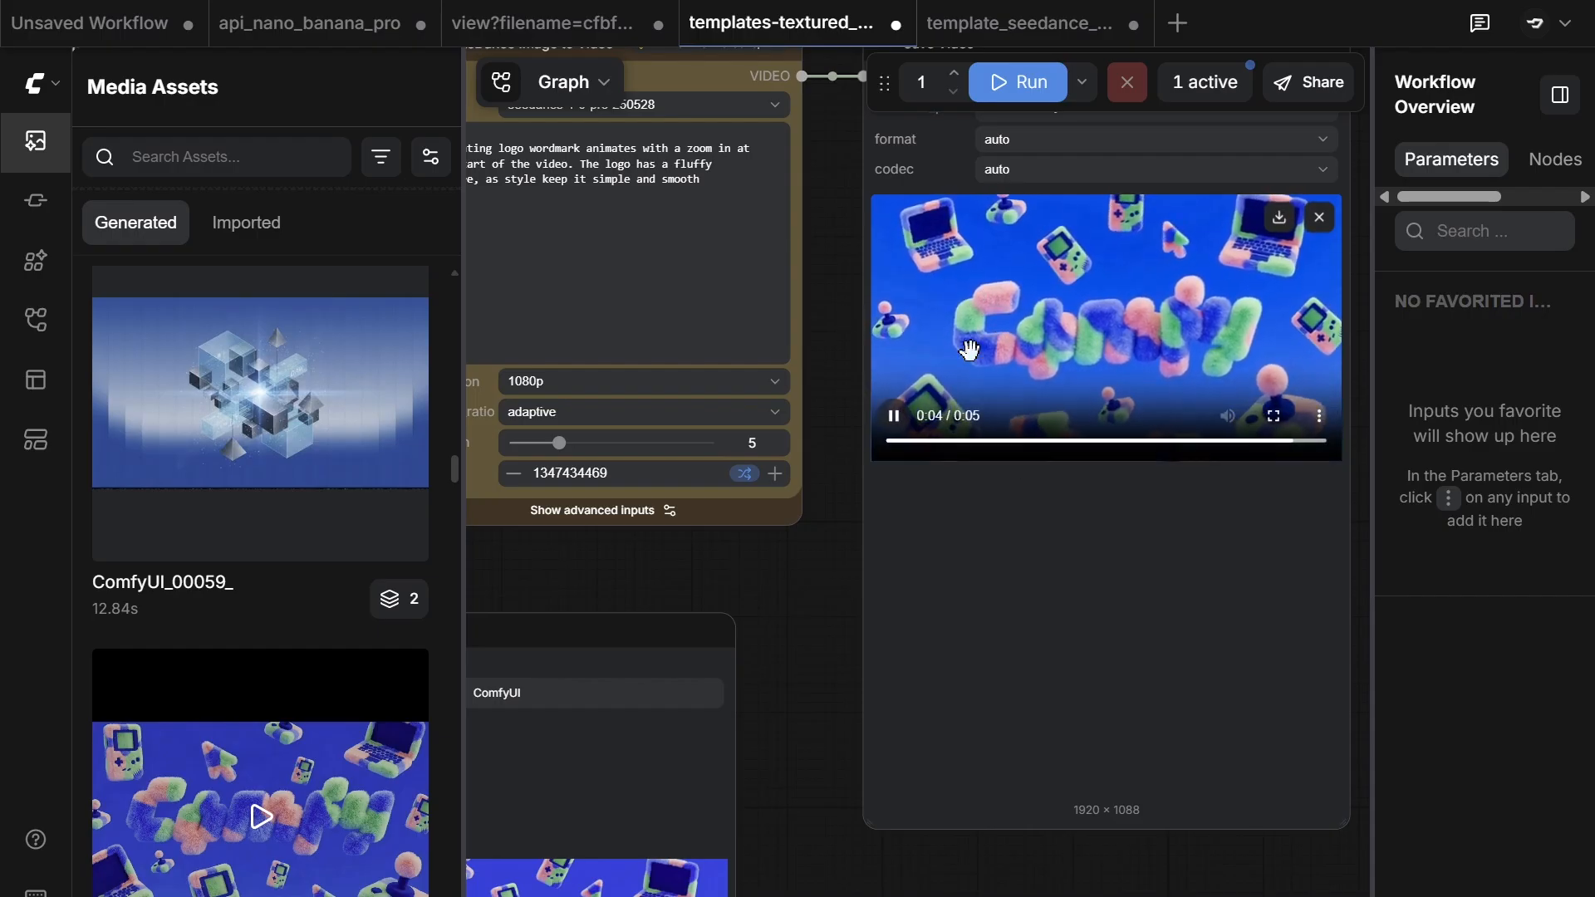
Step: Go back to the Nano Banana Pro node to review its prompt and image settings
scroll(993, 432, up, 3)
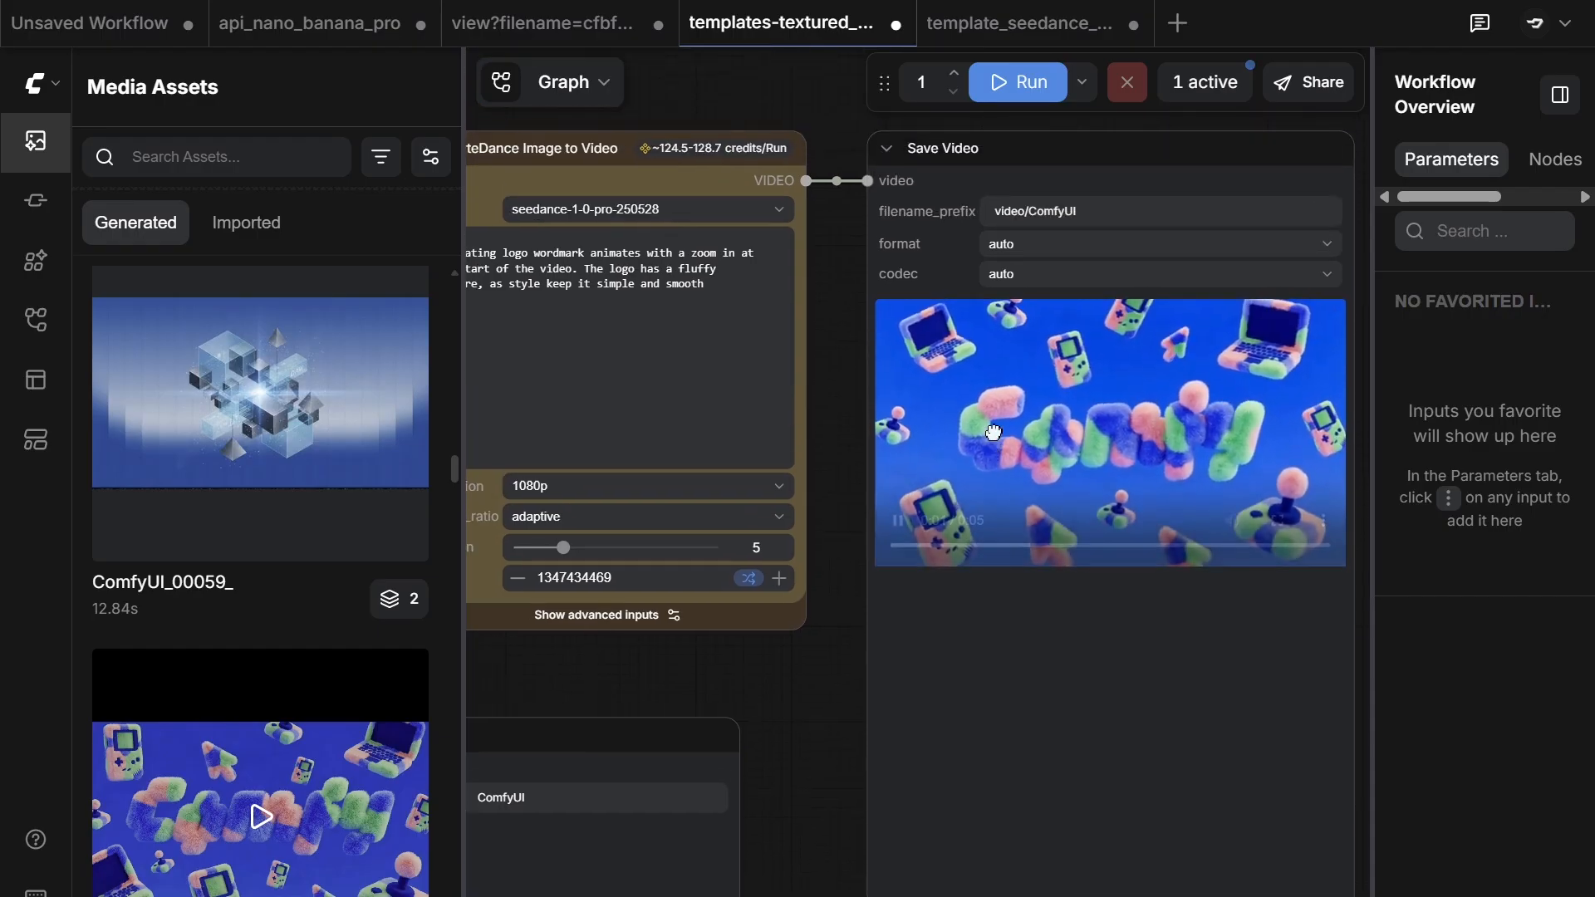
drag(836, 397, 1015, 427)
drag(570, 381, 1055, 401)
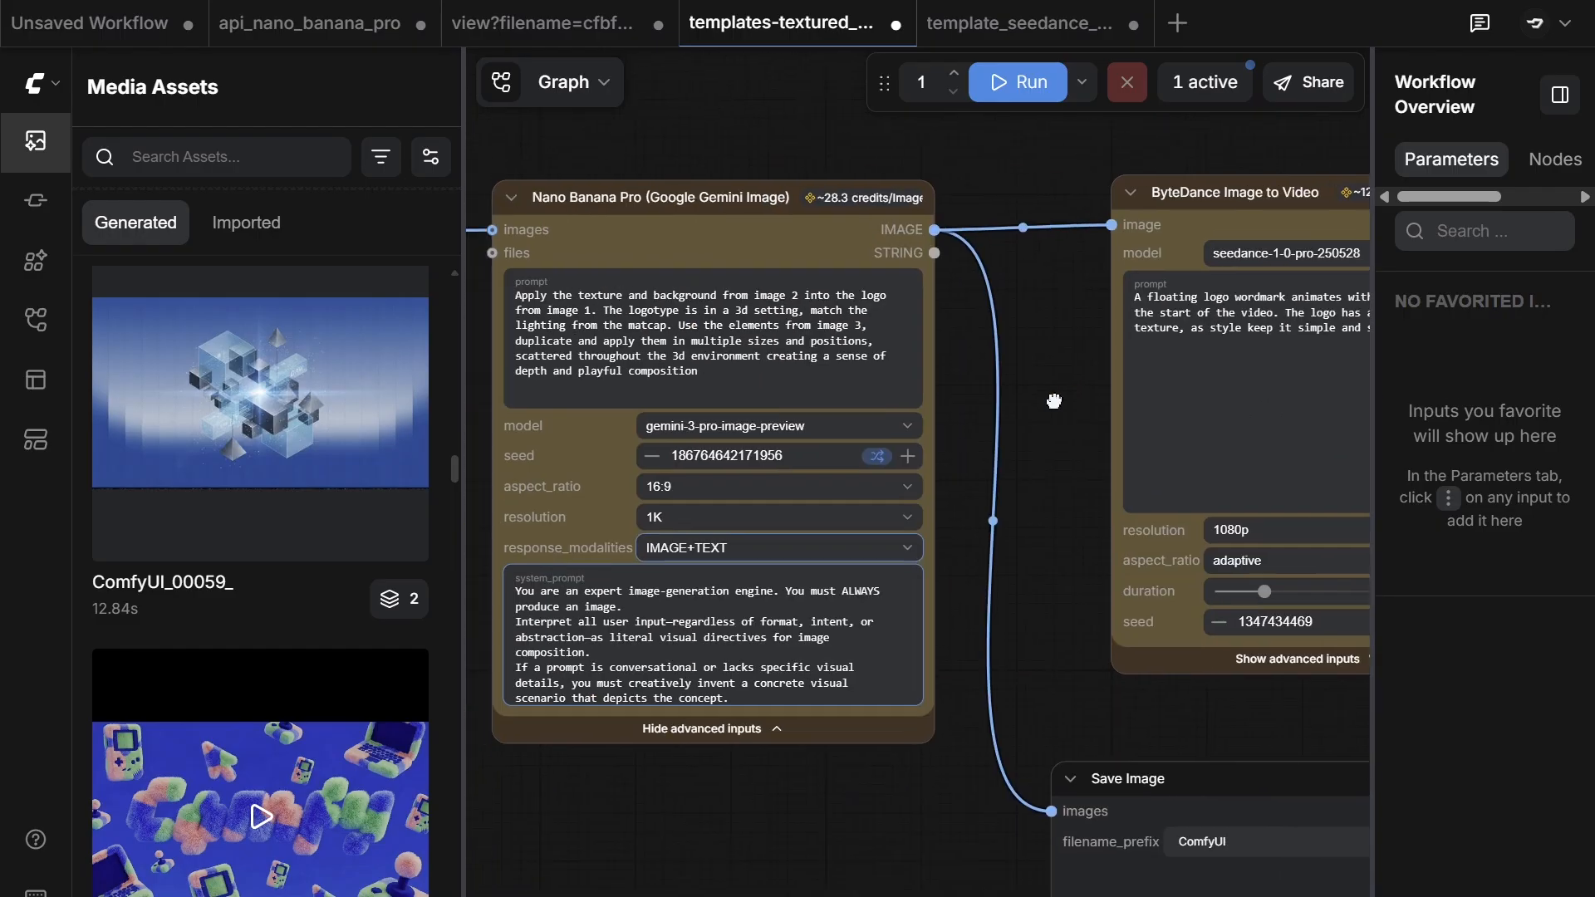
Step: Switch to the template_seedance workflow and run it to queue the Seedance 2.0 video job
scroll(1033, 418, down, 2)
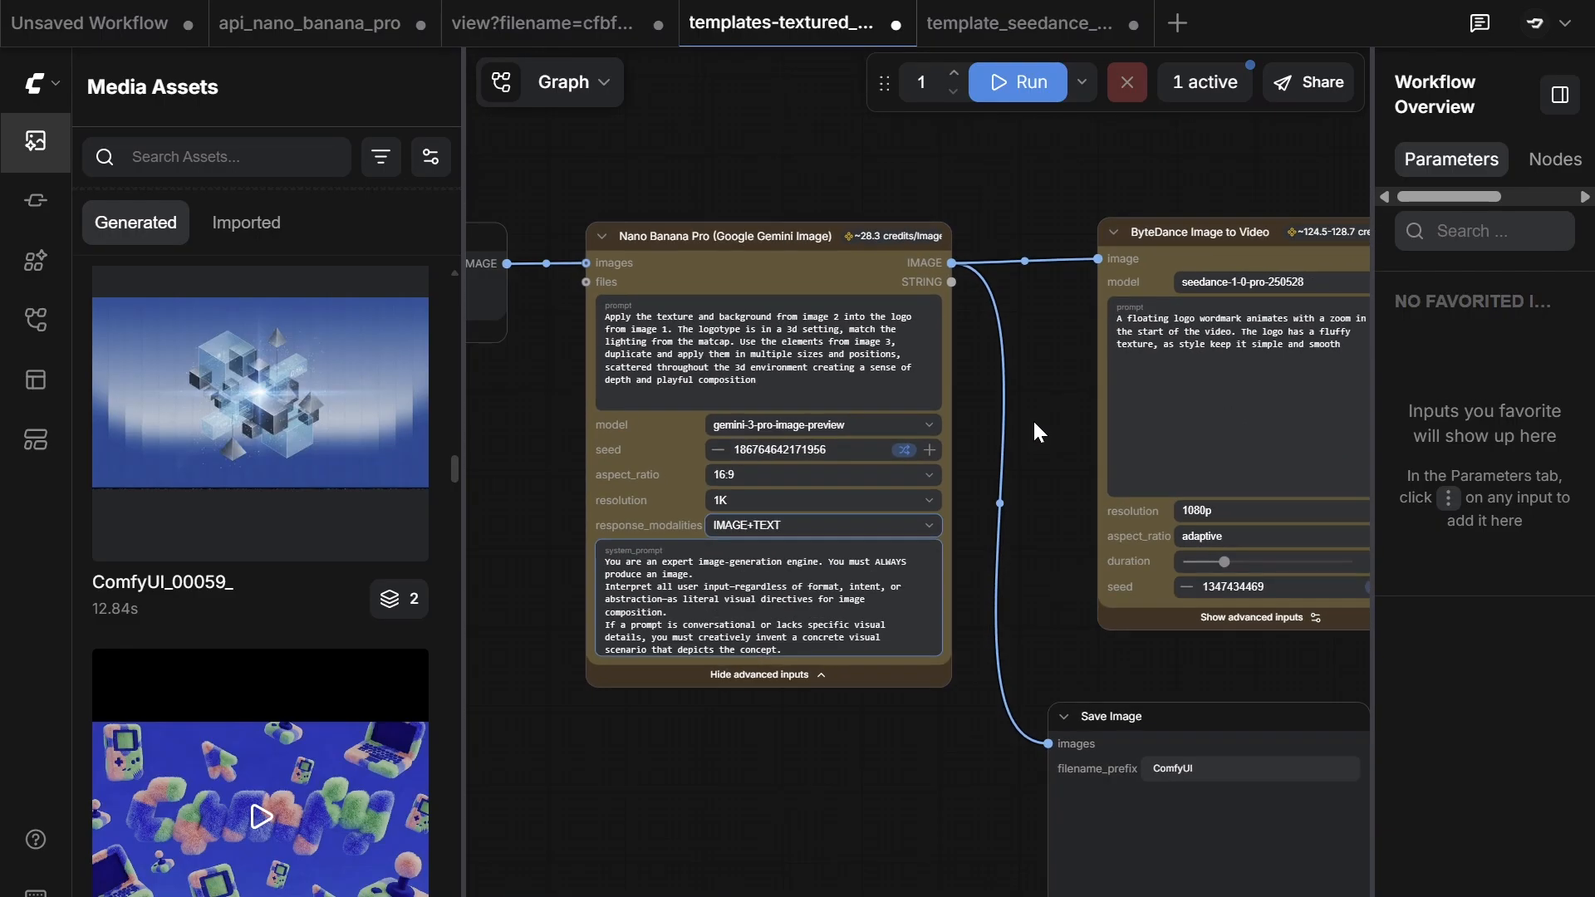
click(1002, 15)
scroll(842, 241, up, 4)
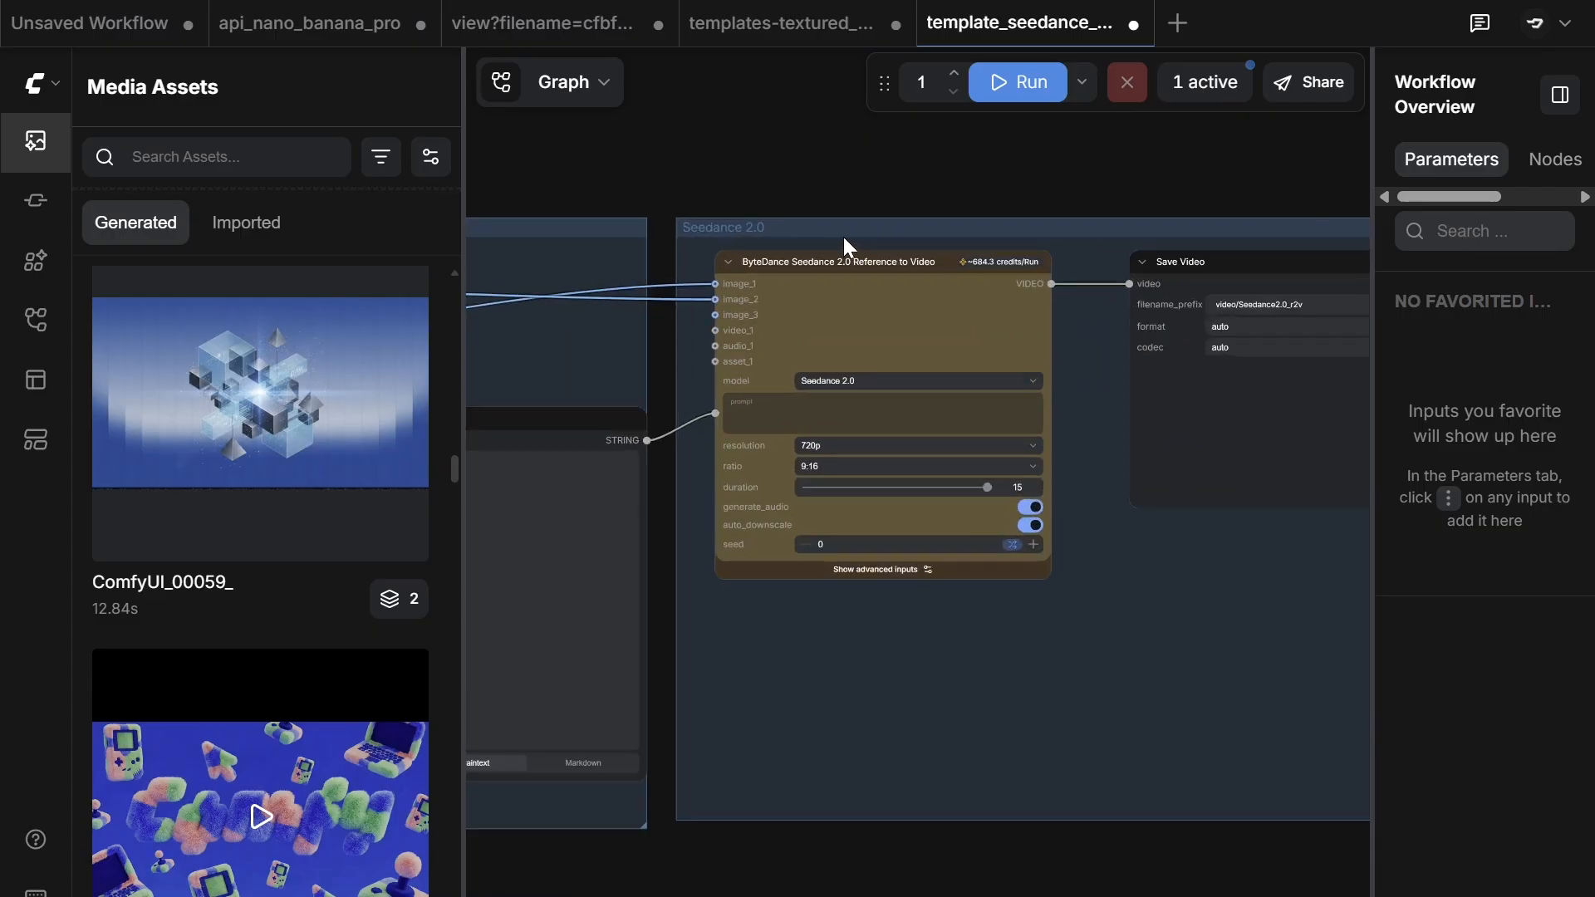
drag(739, 218, 1188, 210)
click(1001, 83)
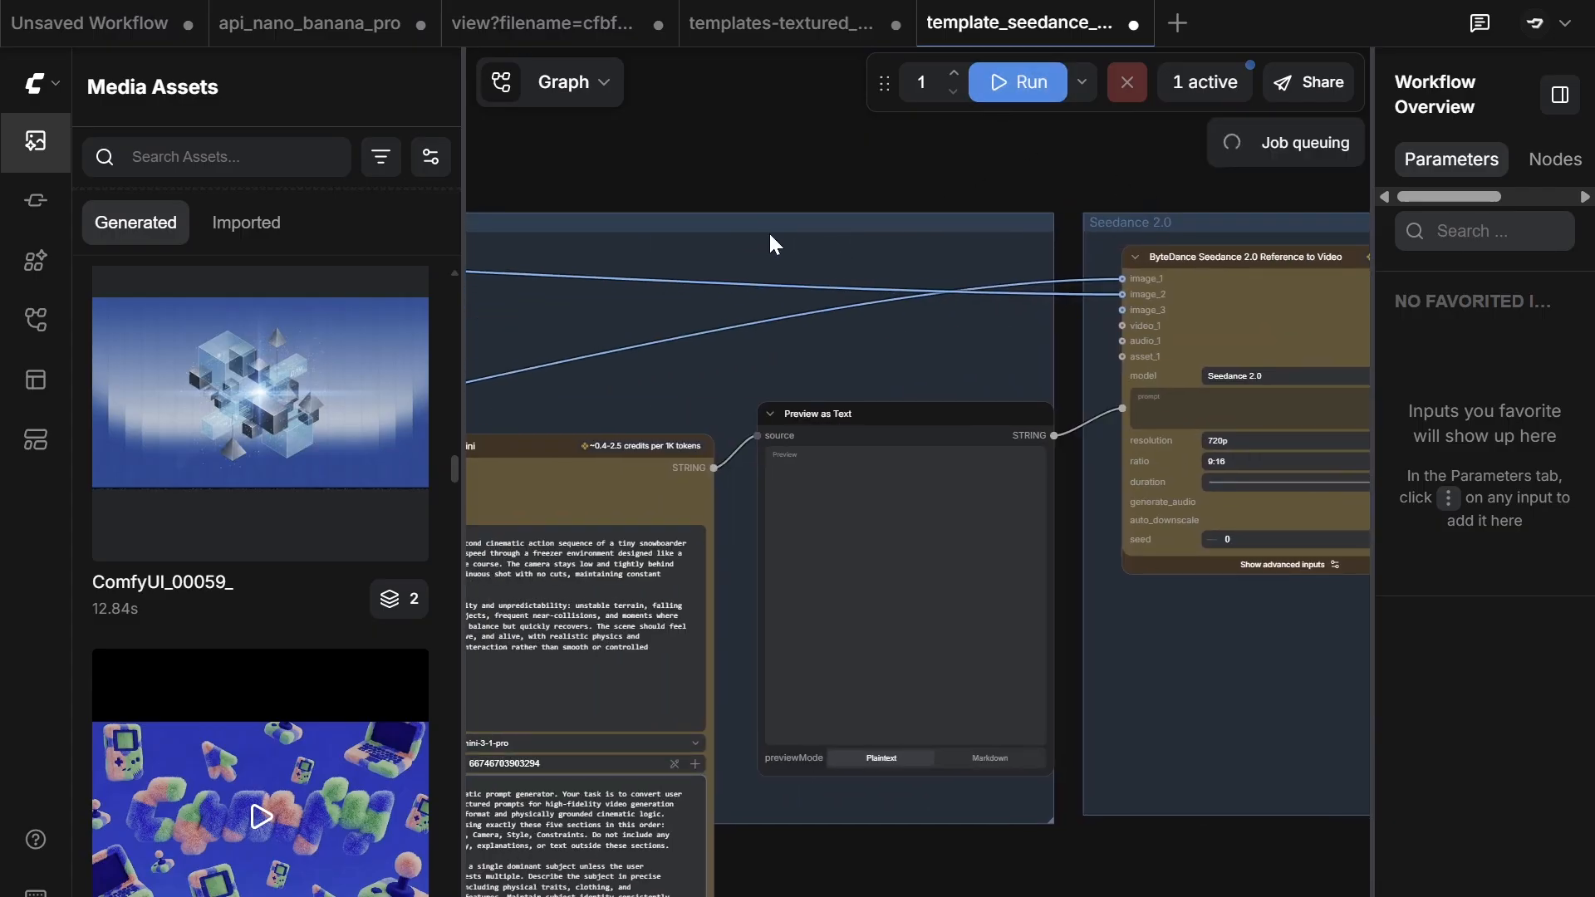
Step: Color the freezer.png and snowboarder.png Load Image nodes in the Reference Images group brown
drag(771, 242, 1278, 215)
drag(707, 166, 1111, 165)
drag(797, 165, 1104, 177)
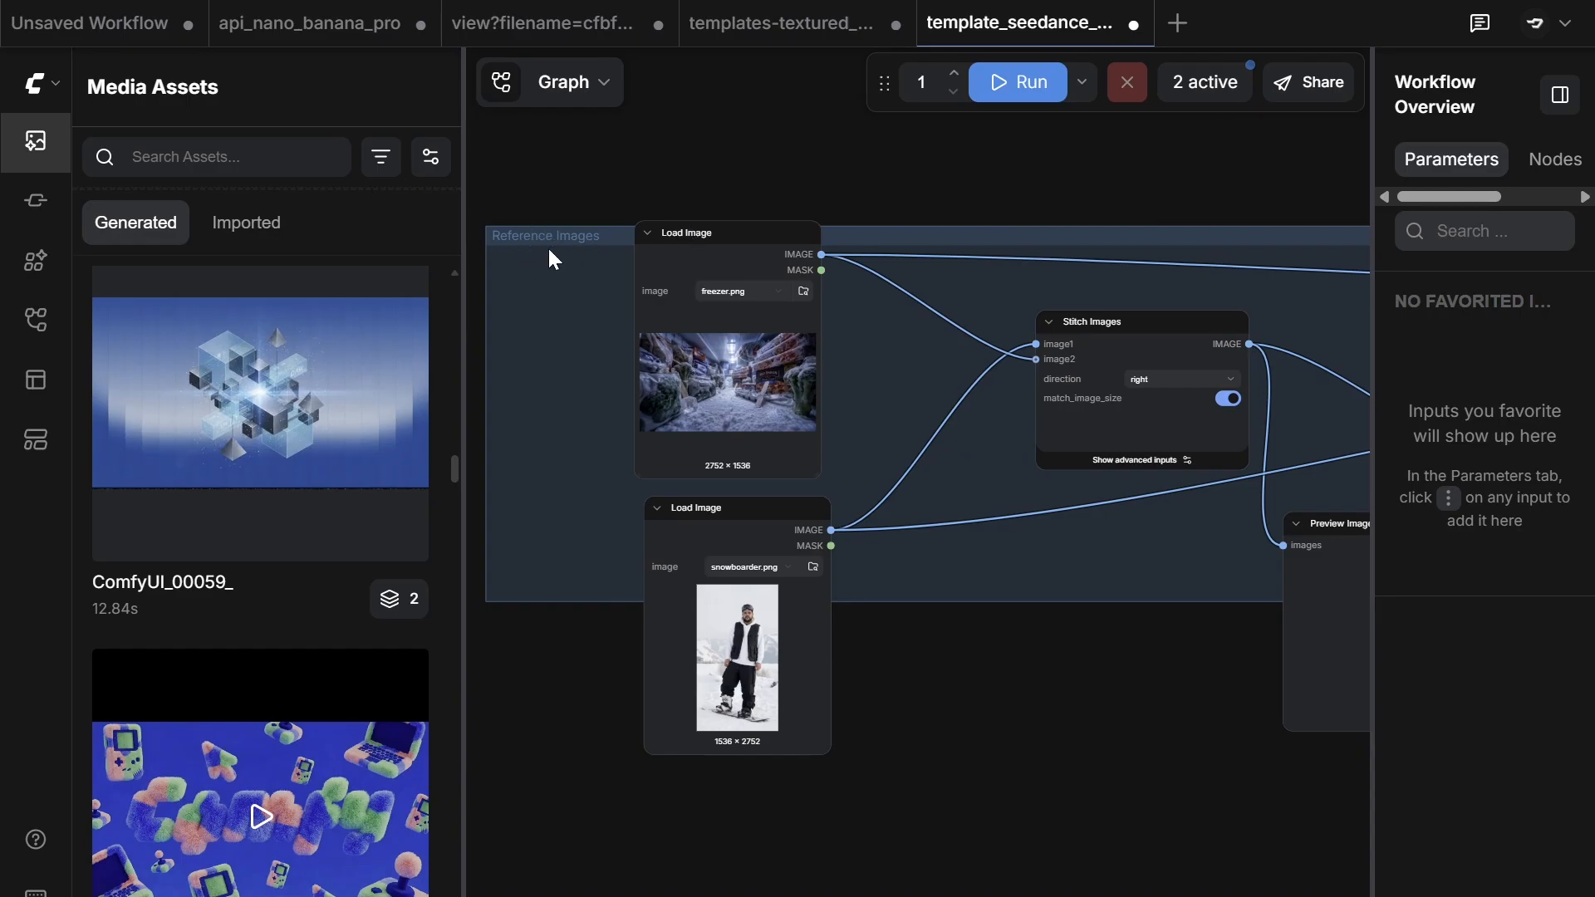
click(702, 246)
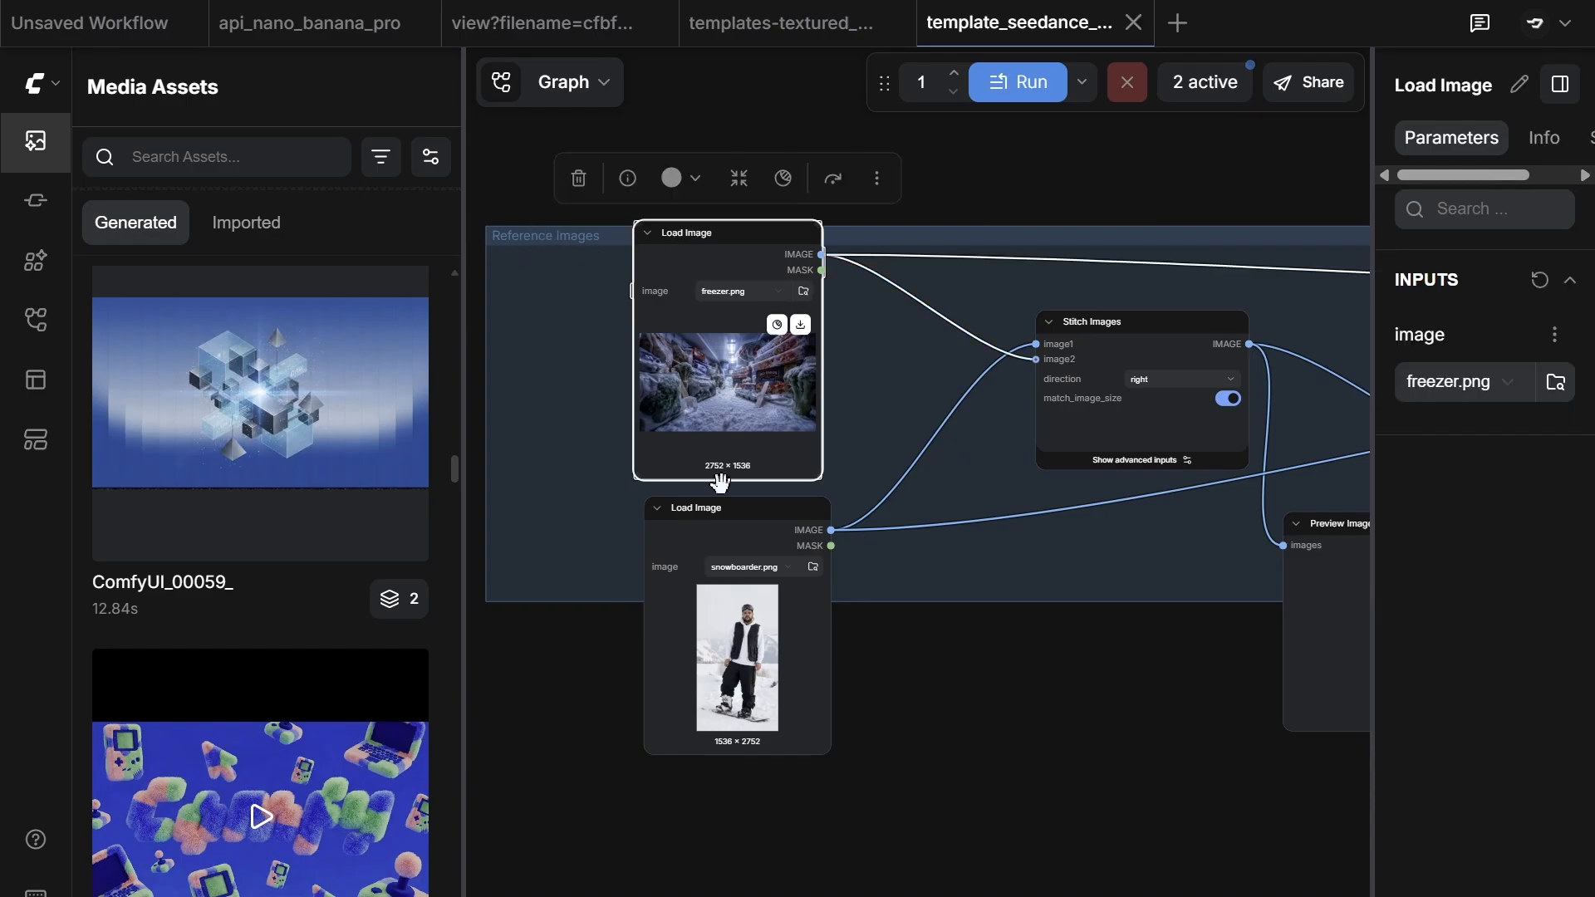
shift+click(695, 514)
right_click(707, 332)
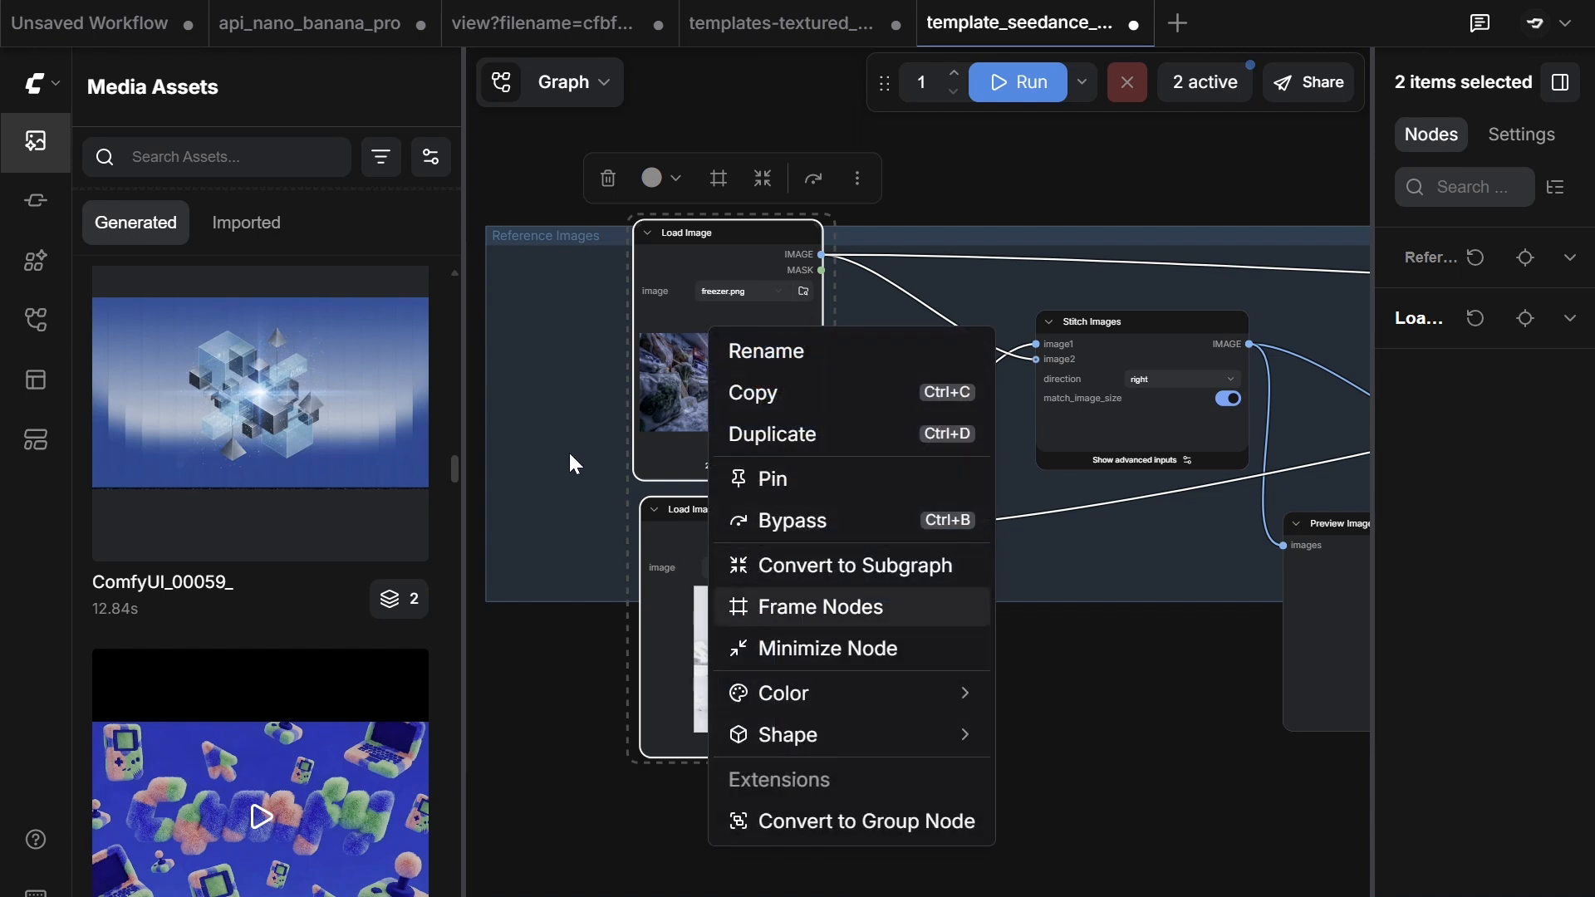
click(787, 696)
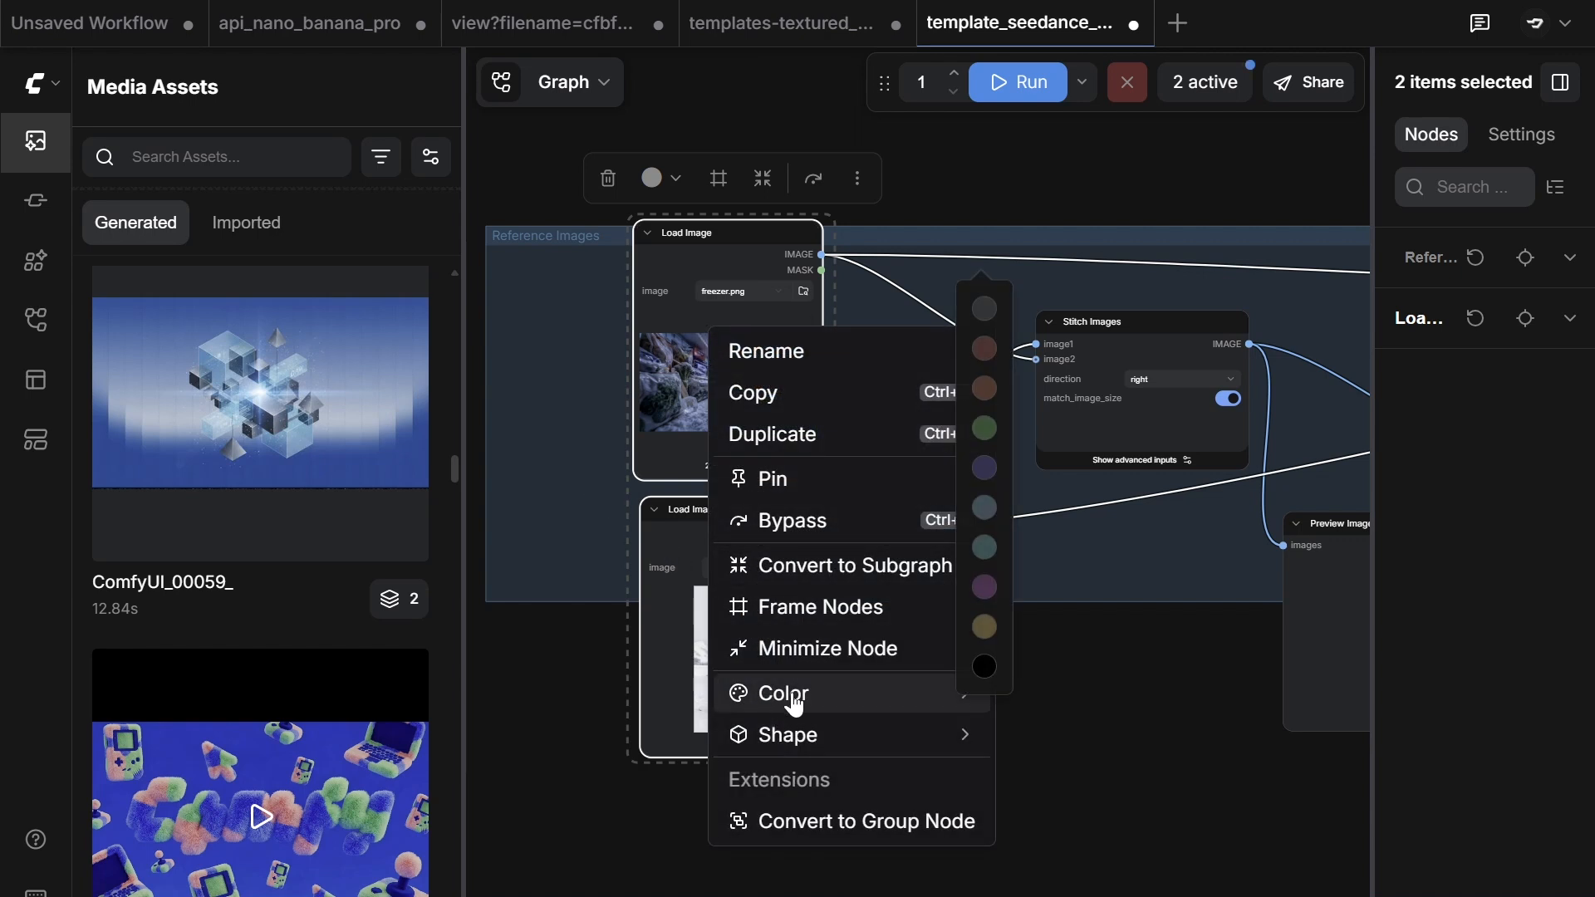
click(985, 402)
click(581, 385)
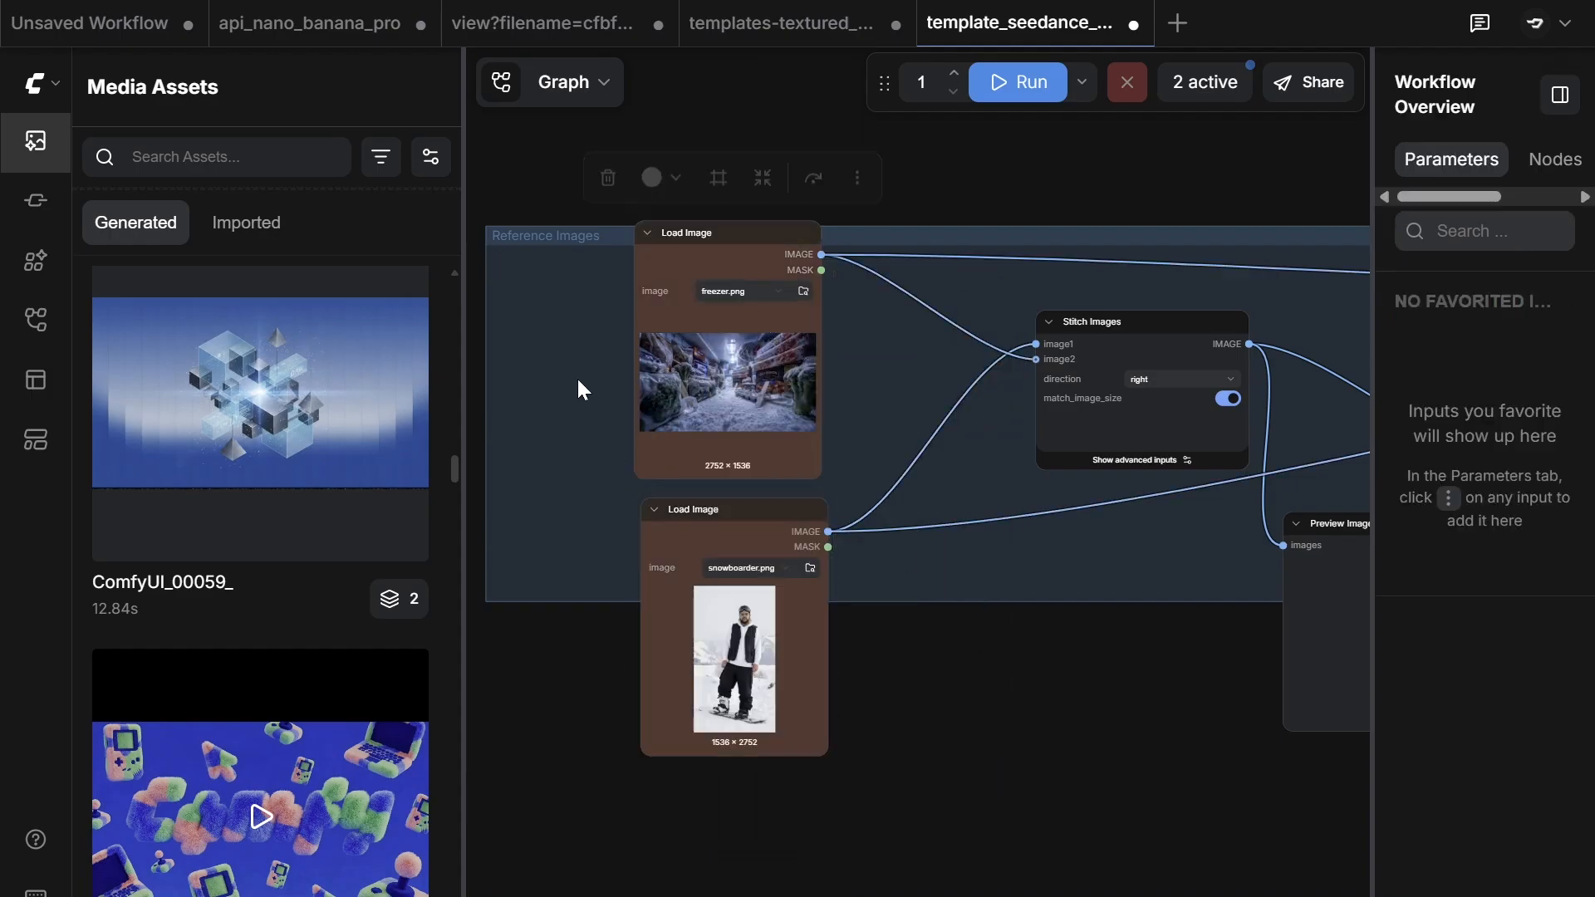
Step: Walk through the workflow from the Load Image nodes via Stitch Images, Preview Image, Google Gemini and Preview as Text to Seedance and Save Video
click(659, 357)
click(694, 669)
click(1110, 645)
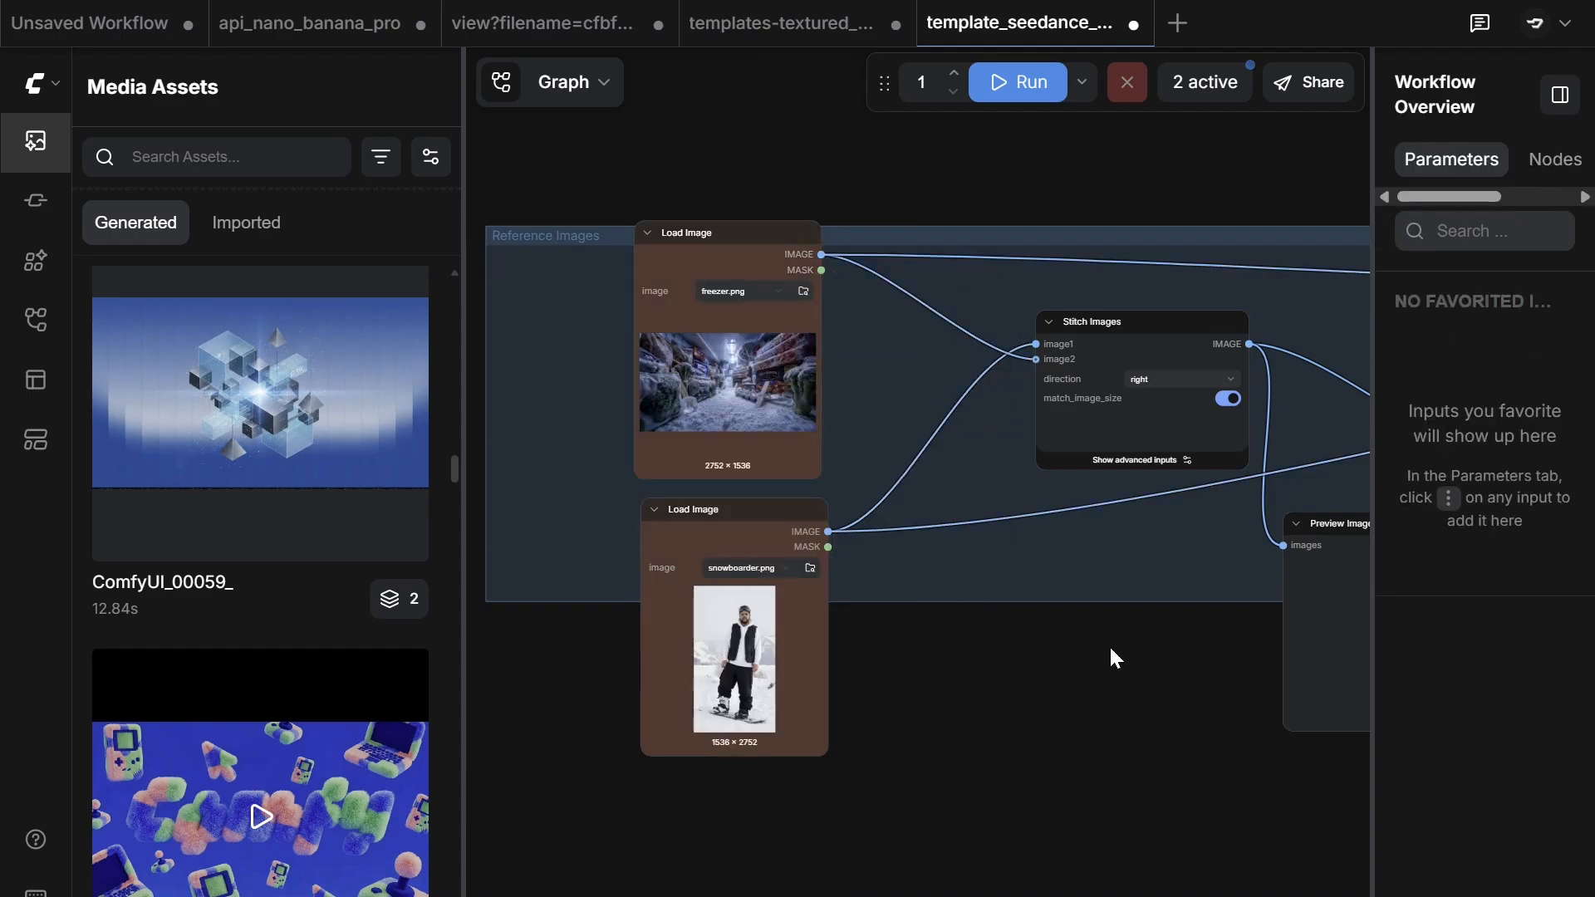
drag(1066, 611, 833, 634)
click(871, 353)
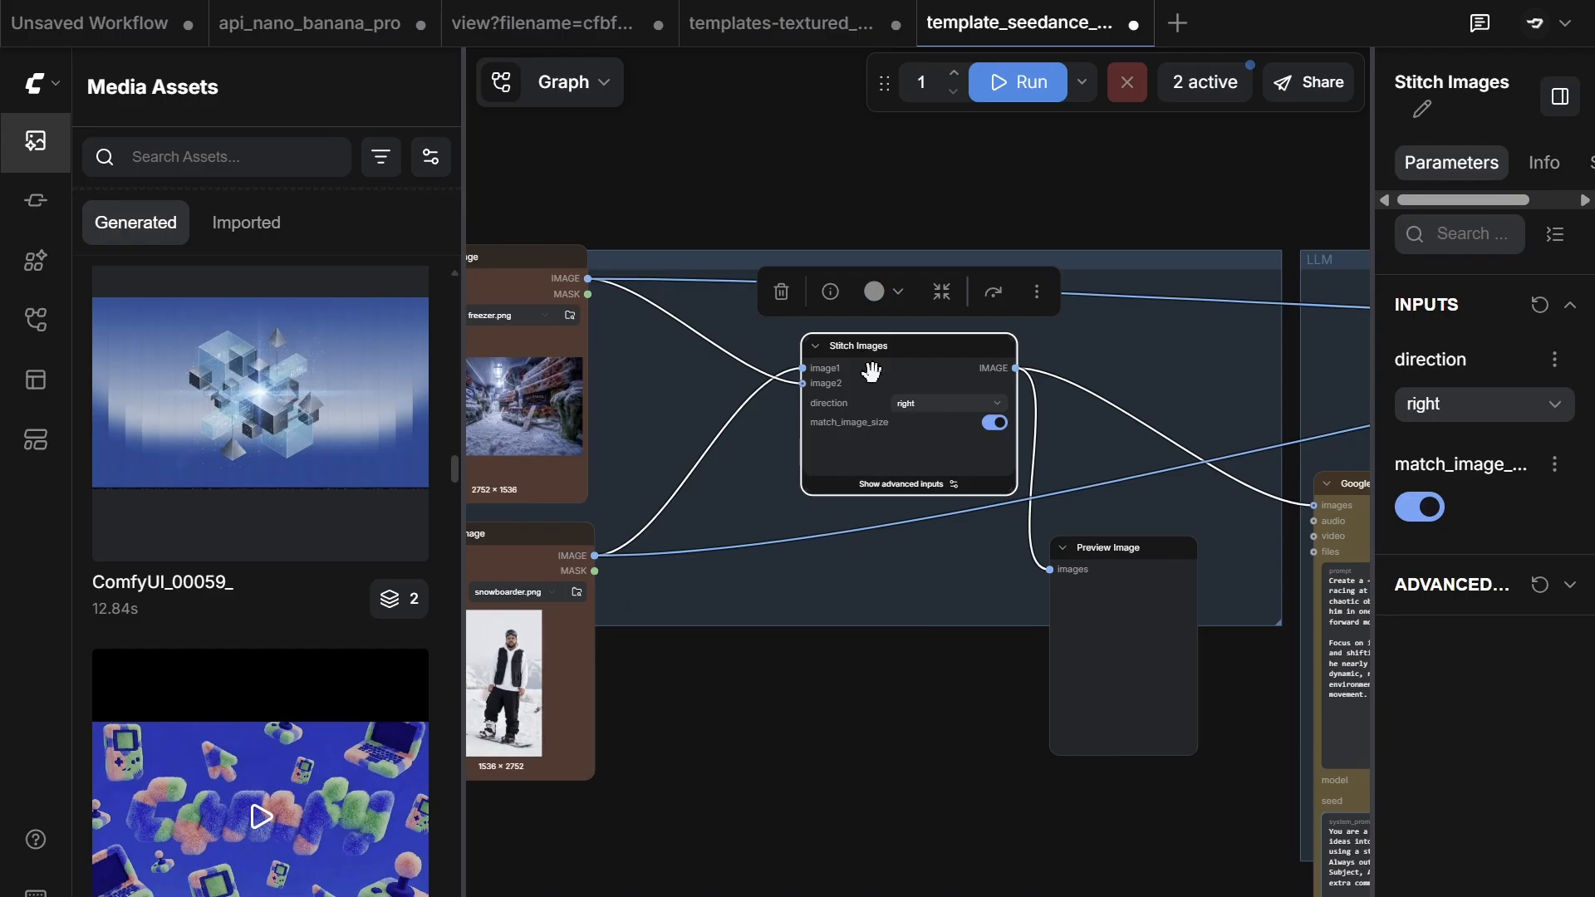
scroll(946, 634, right, 5)
click(919, 595)
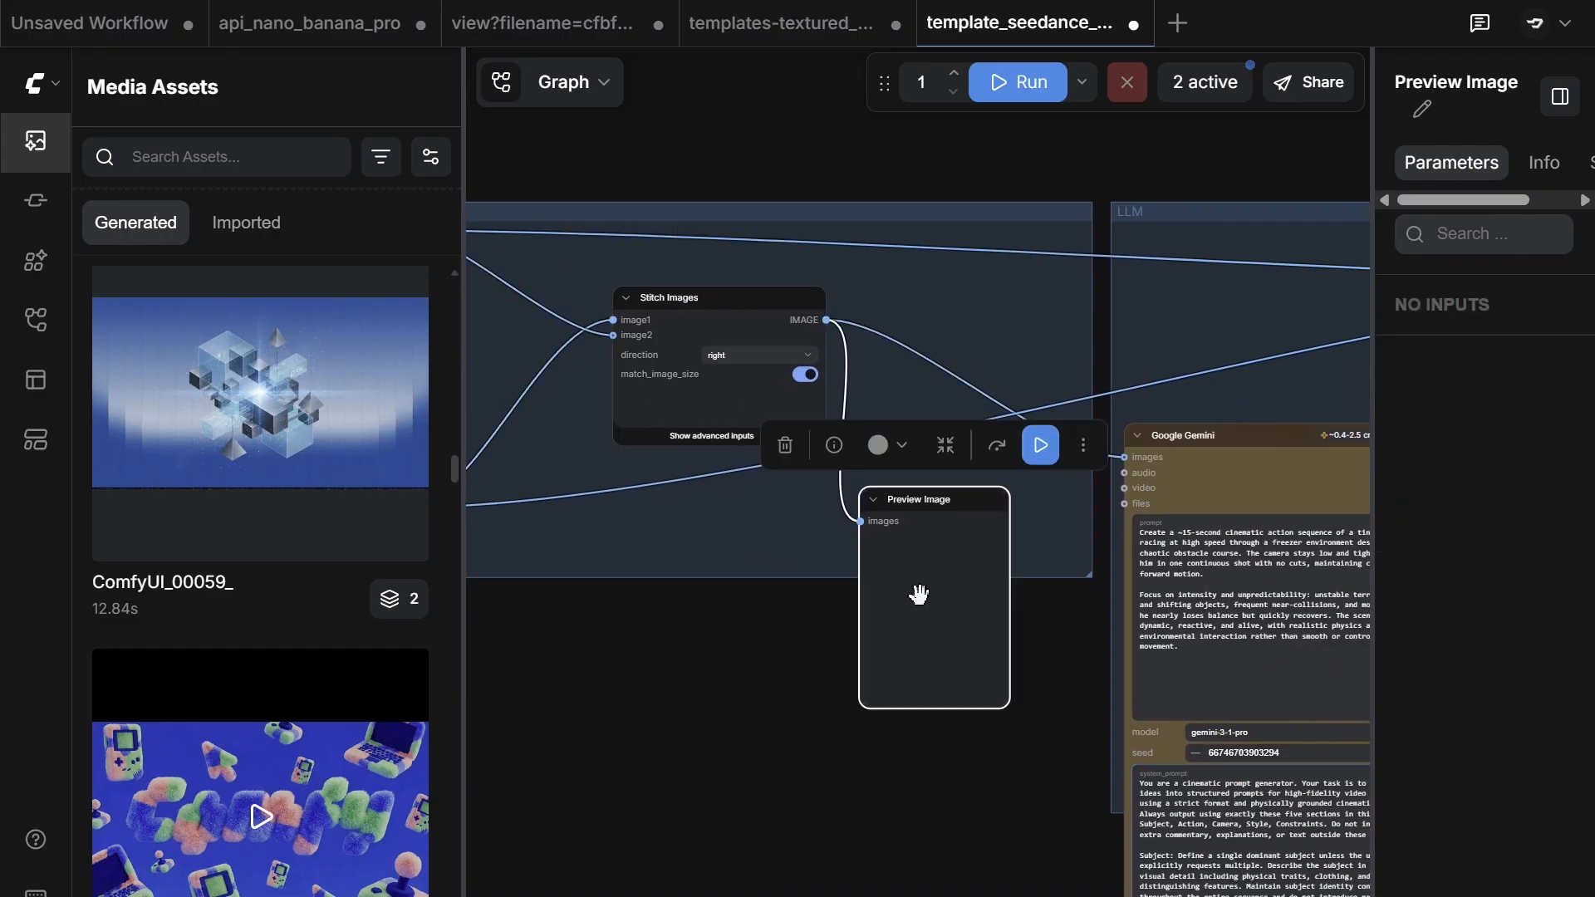
scroll(1058, 603, right, 8)
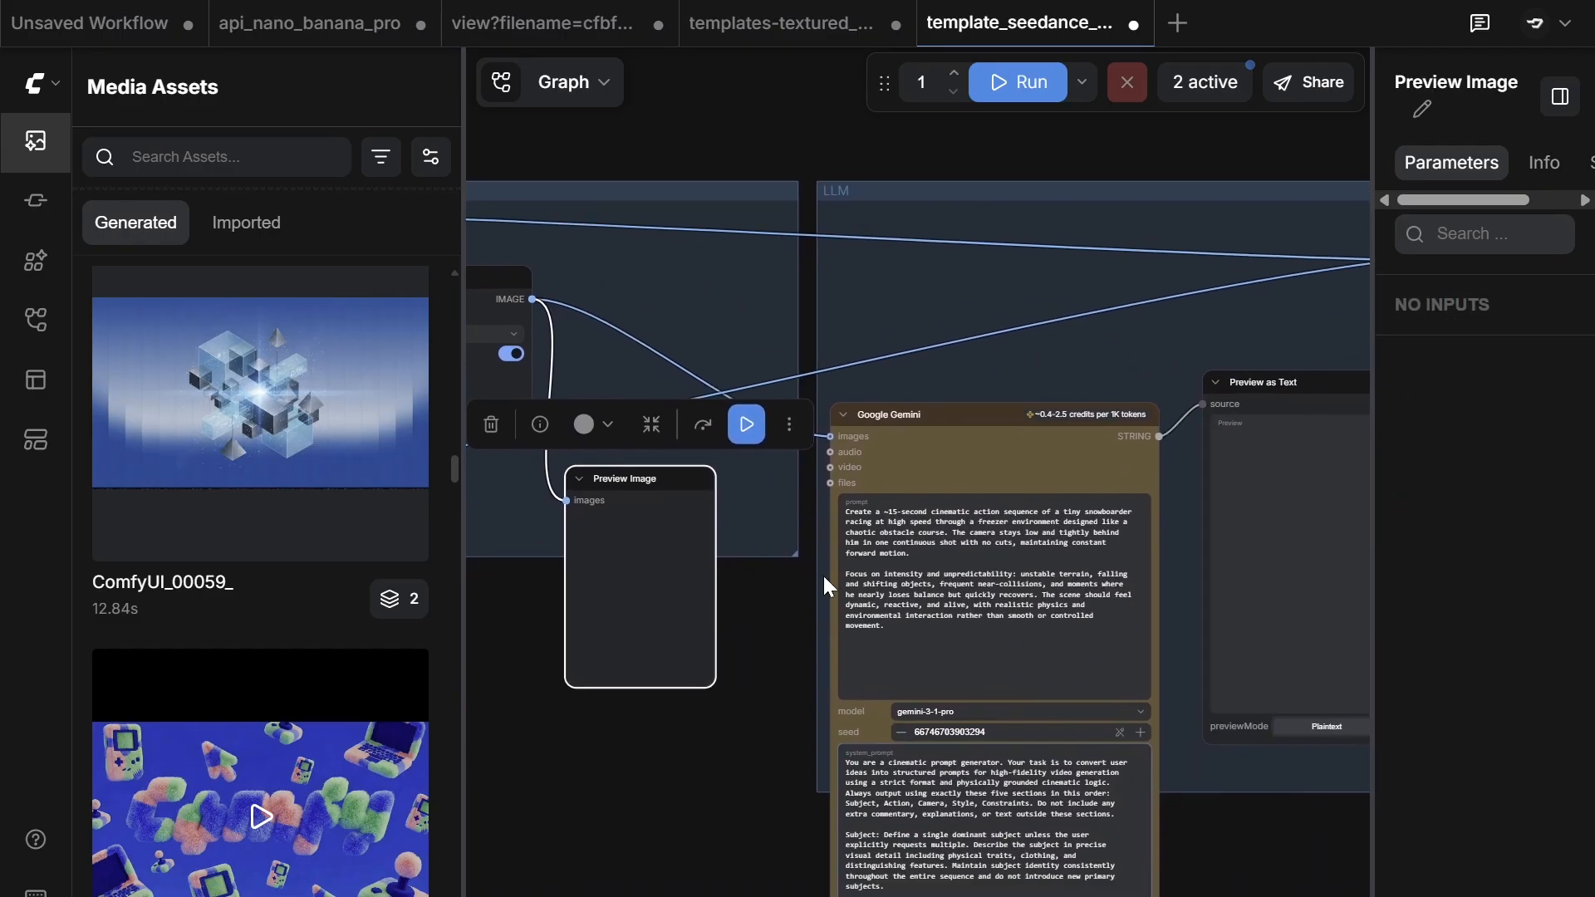
click(953, 460)
scroll(1115, 481, right, 7)
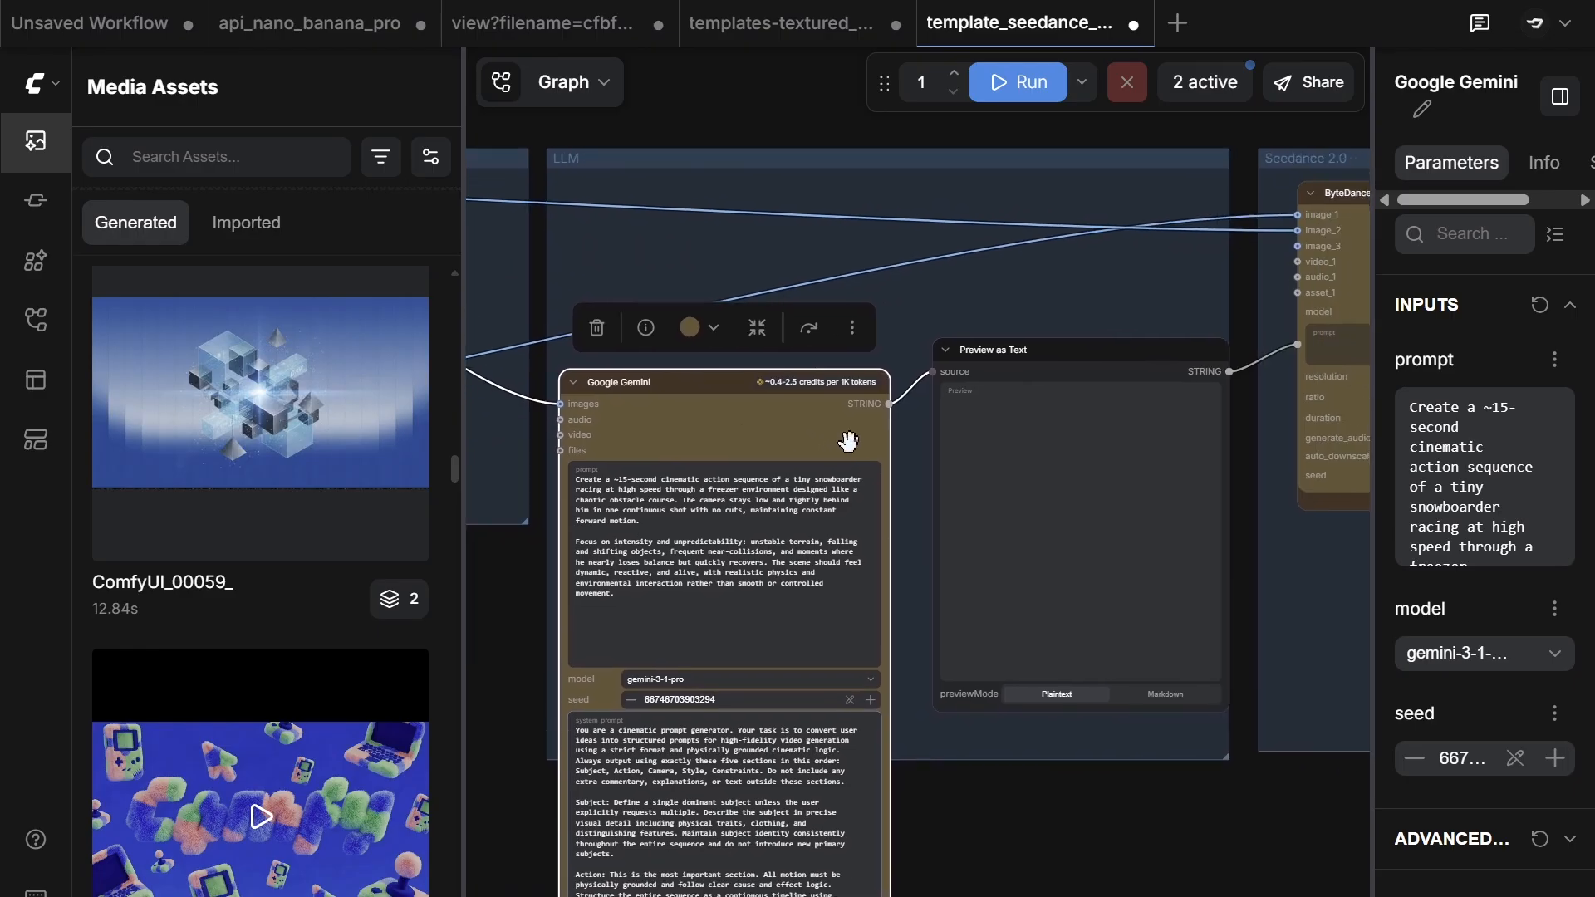
click(1051, 352)
scroll(1180, 233, right, 9)
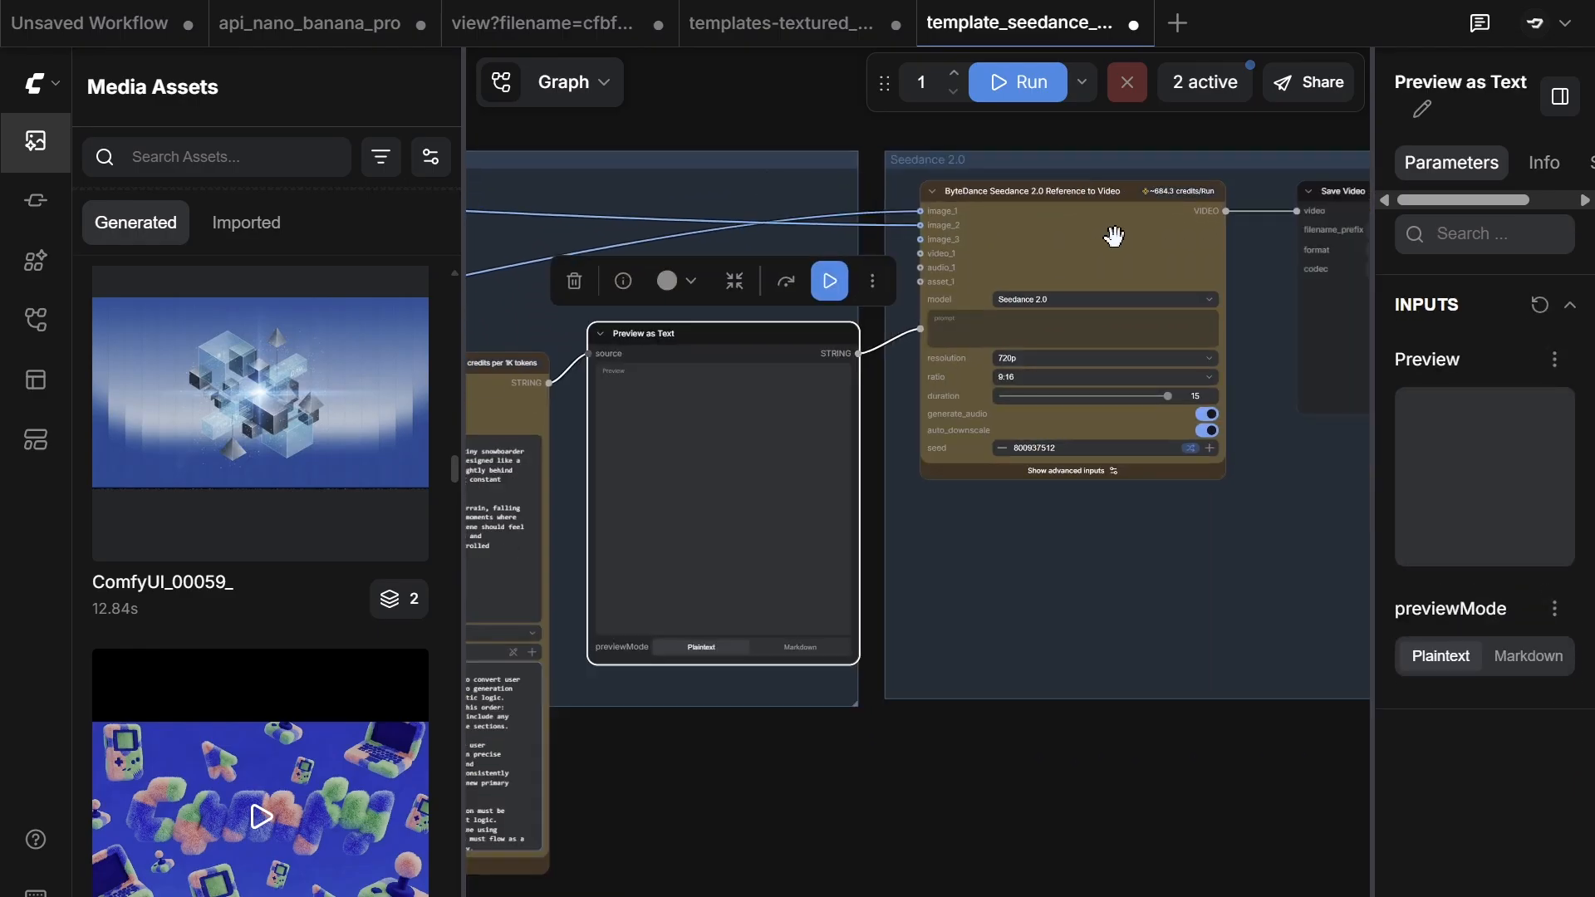
click(1145, 238)
scroll(1145, 238, right, 5)
click(1196, 333)
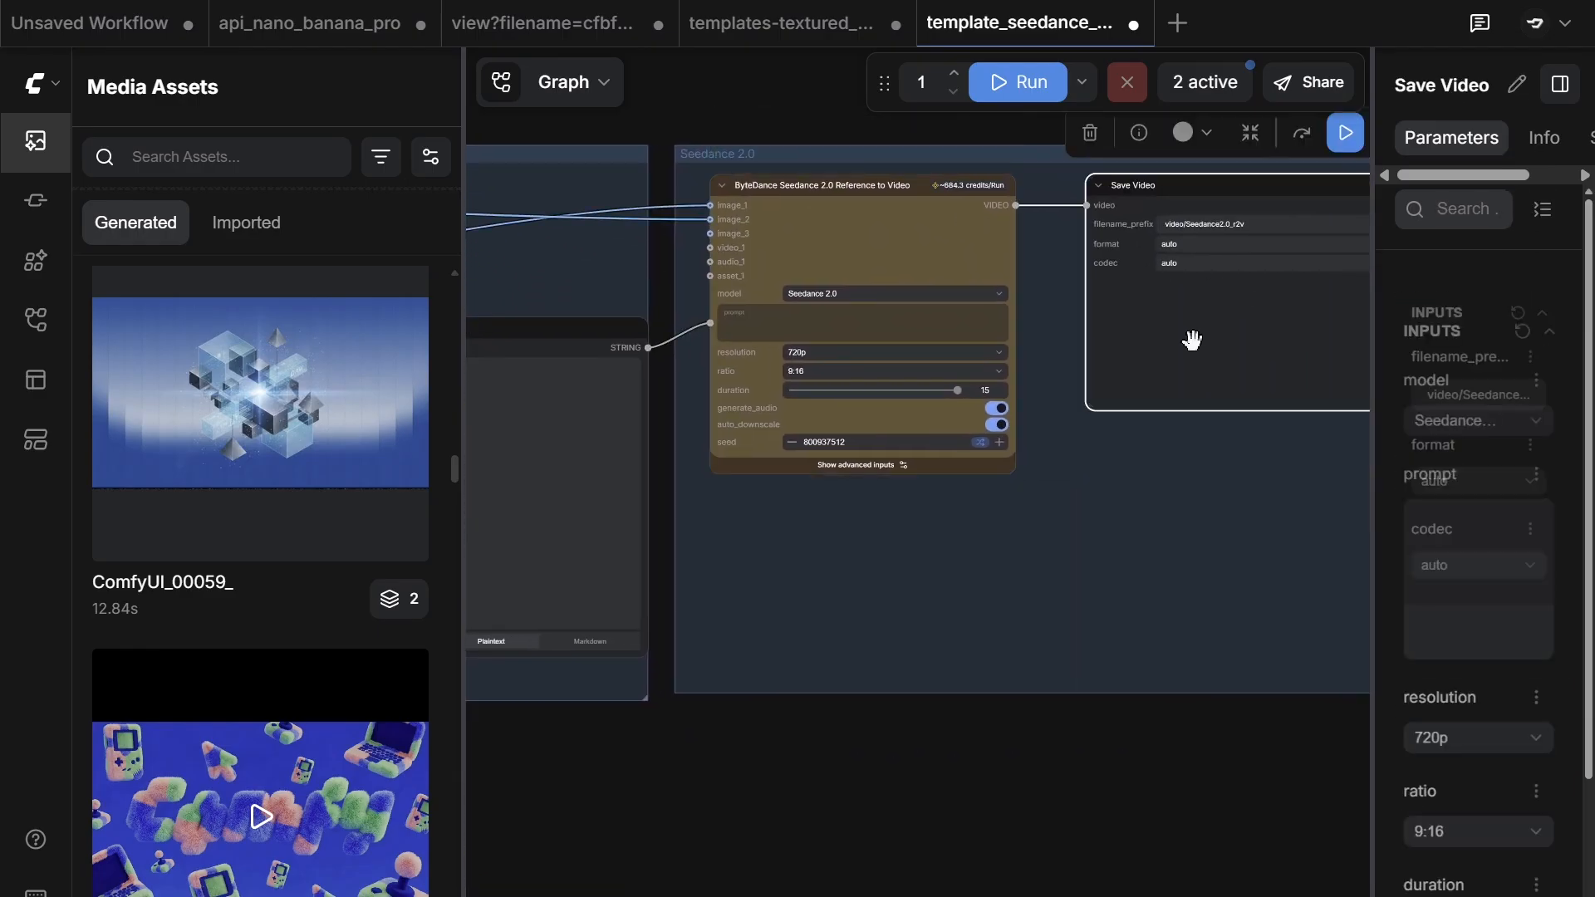
Step: Review the Seedance node's auto_downscale description, resolution options and advanced inputs such as auto_upscale
scroll(1011, 329, up, 4)
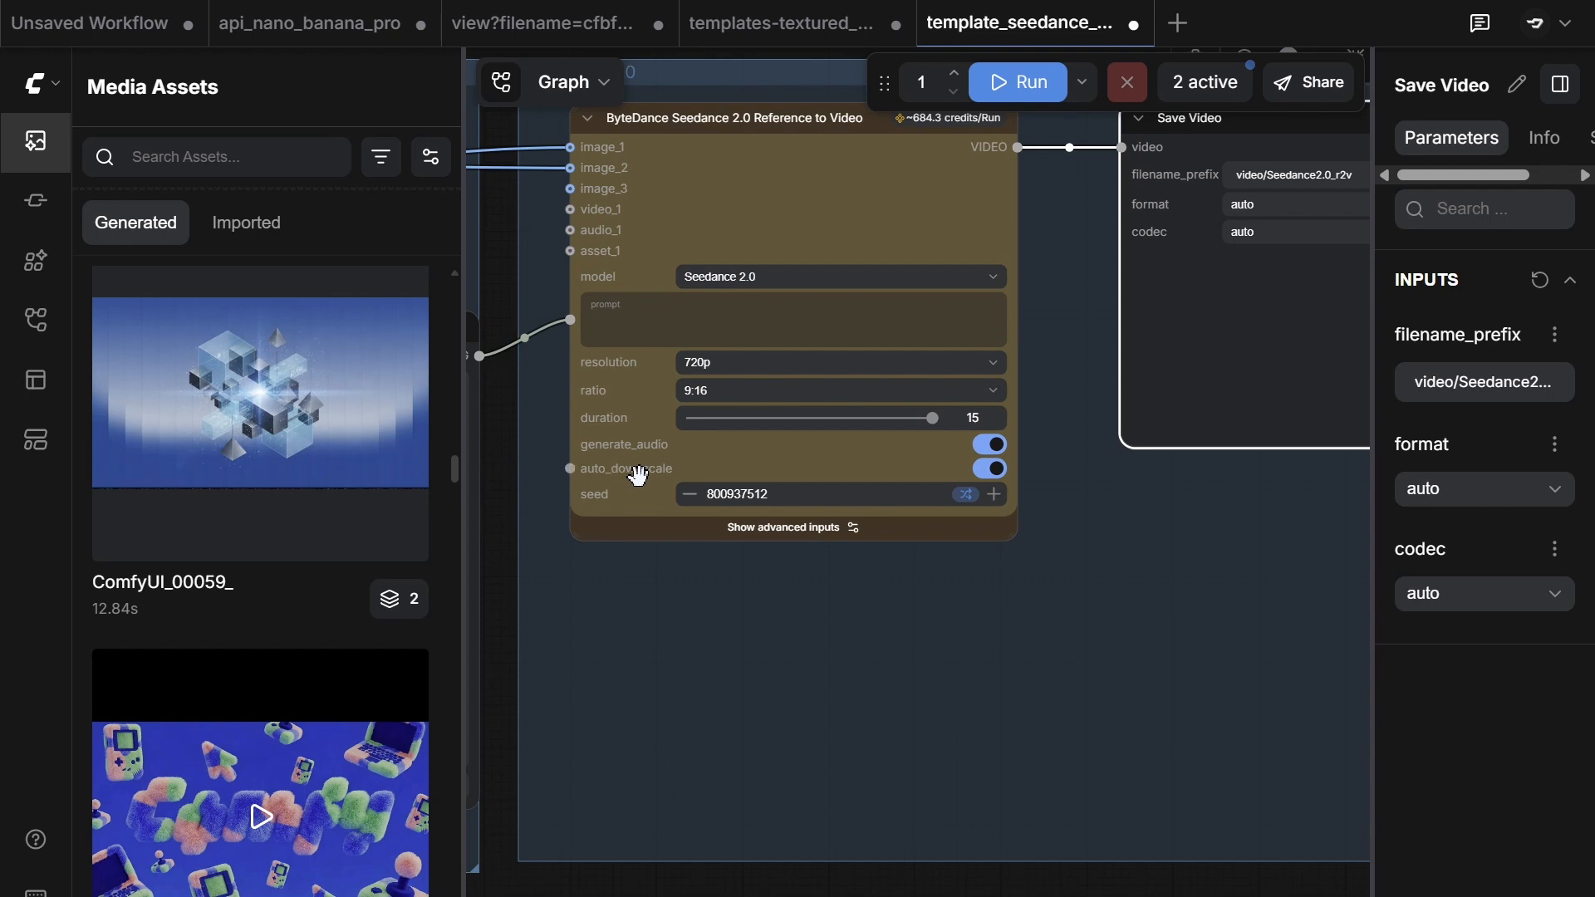
mouse_move(655, 472)
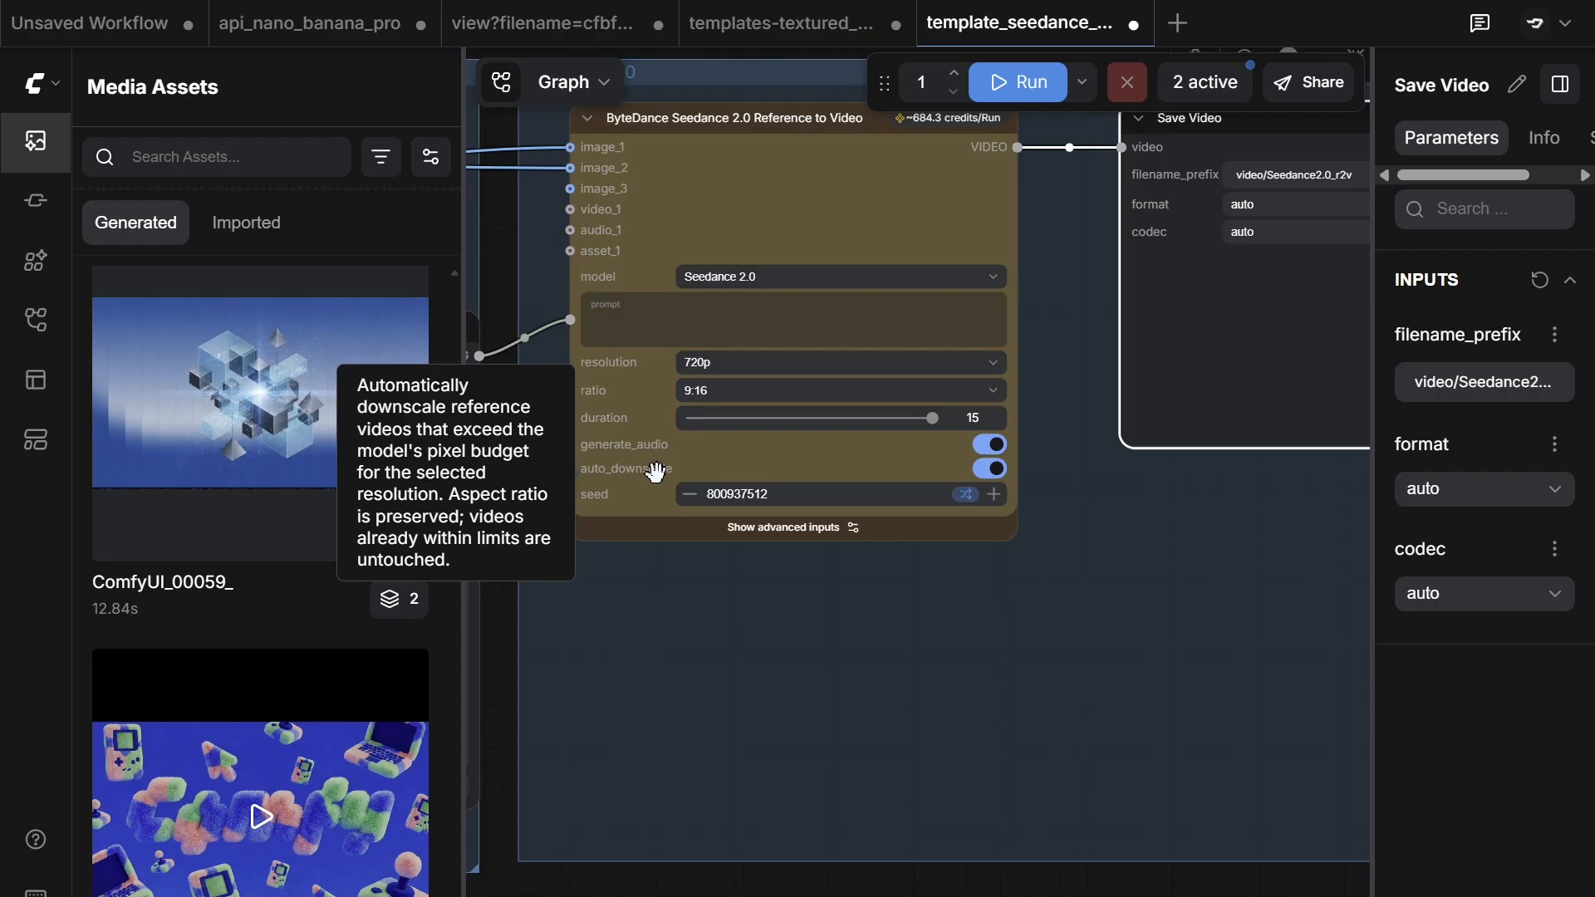
click(789, 367)
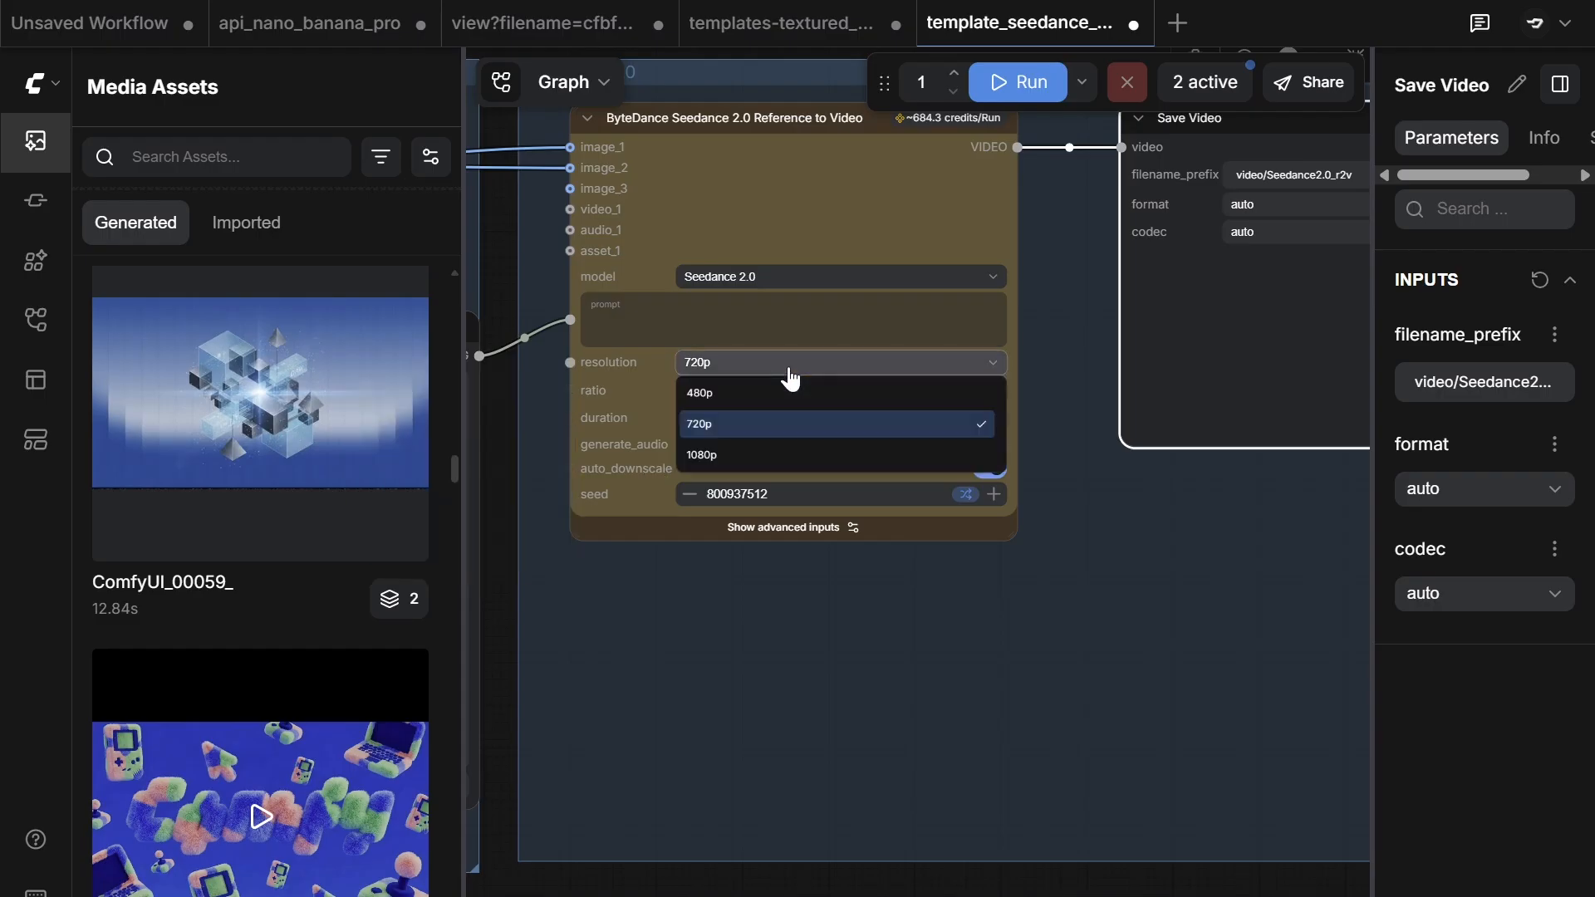
click(723, 532)
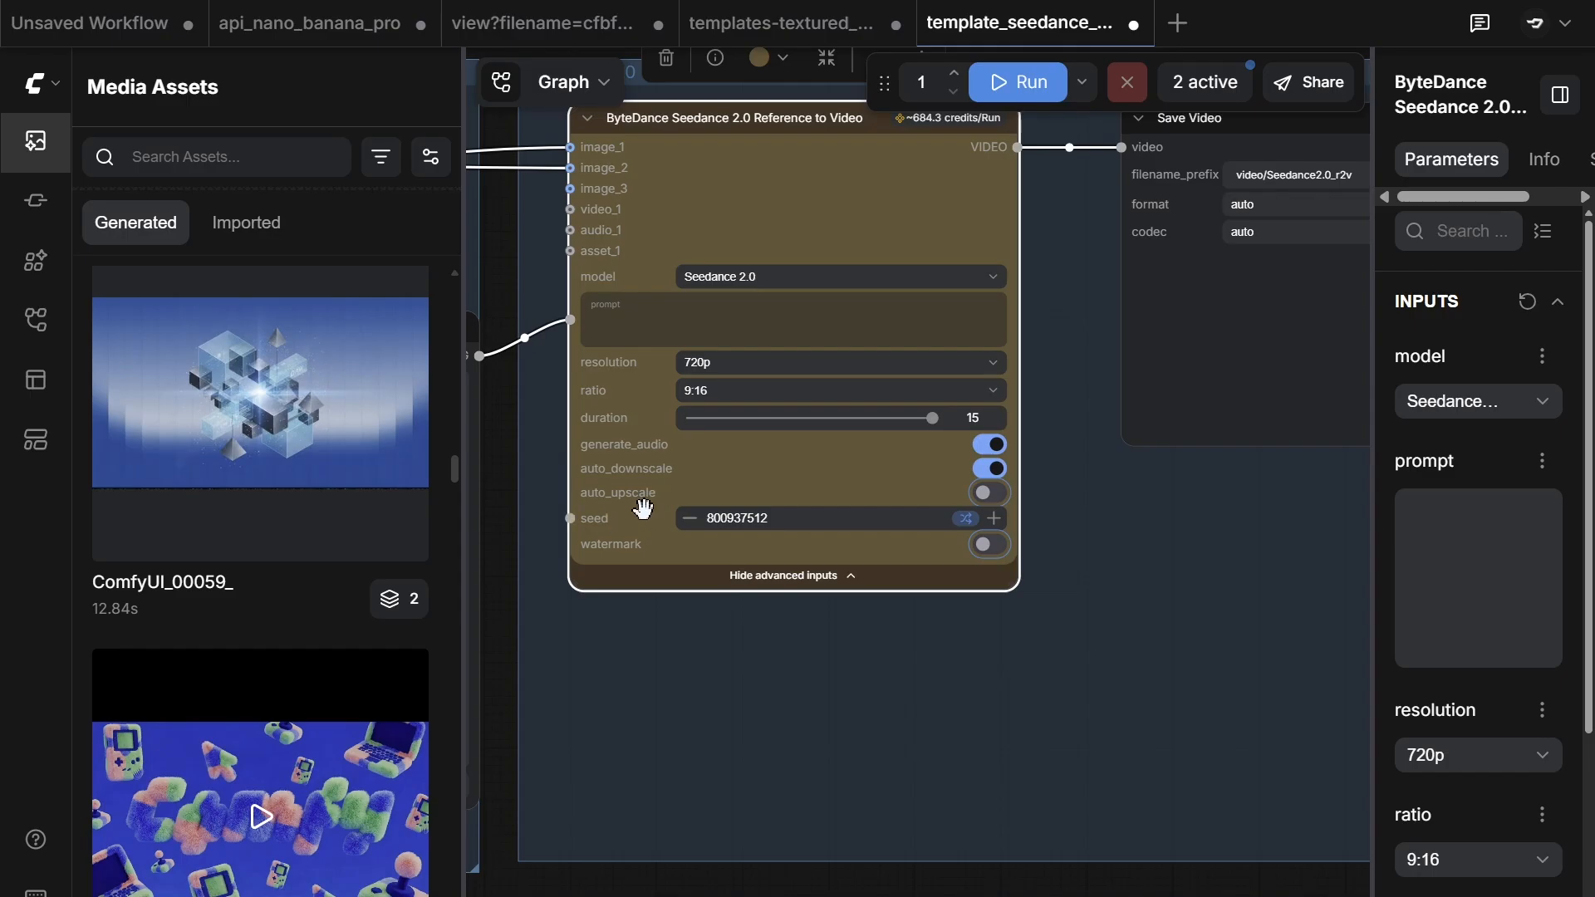
mouse_move(636, 497)
click(772, 590)
Step: Go back along the workflow from Save Video to the reference images and check the active jobs in the job queue
drag(994, 610, 740, 698)
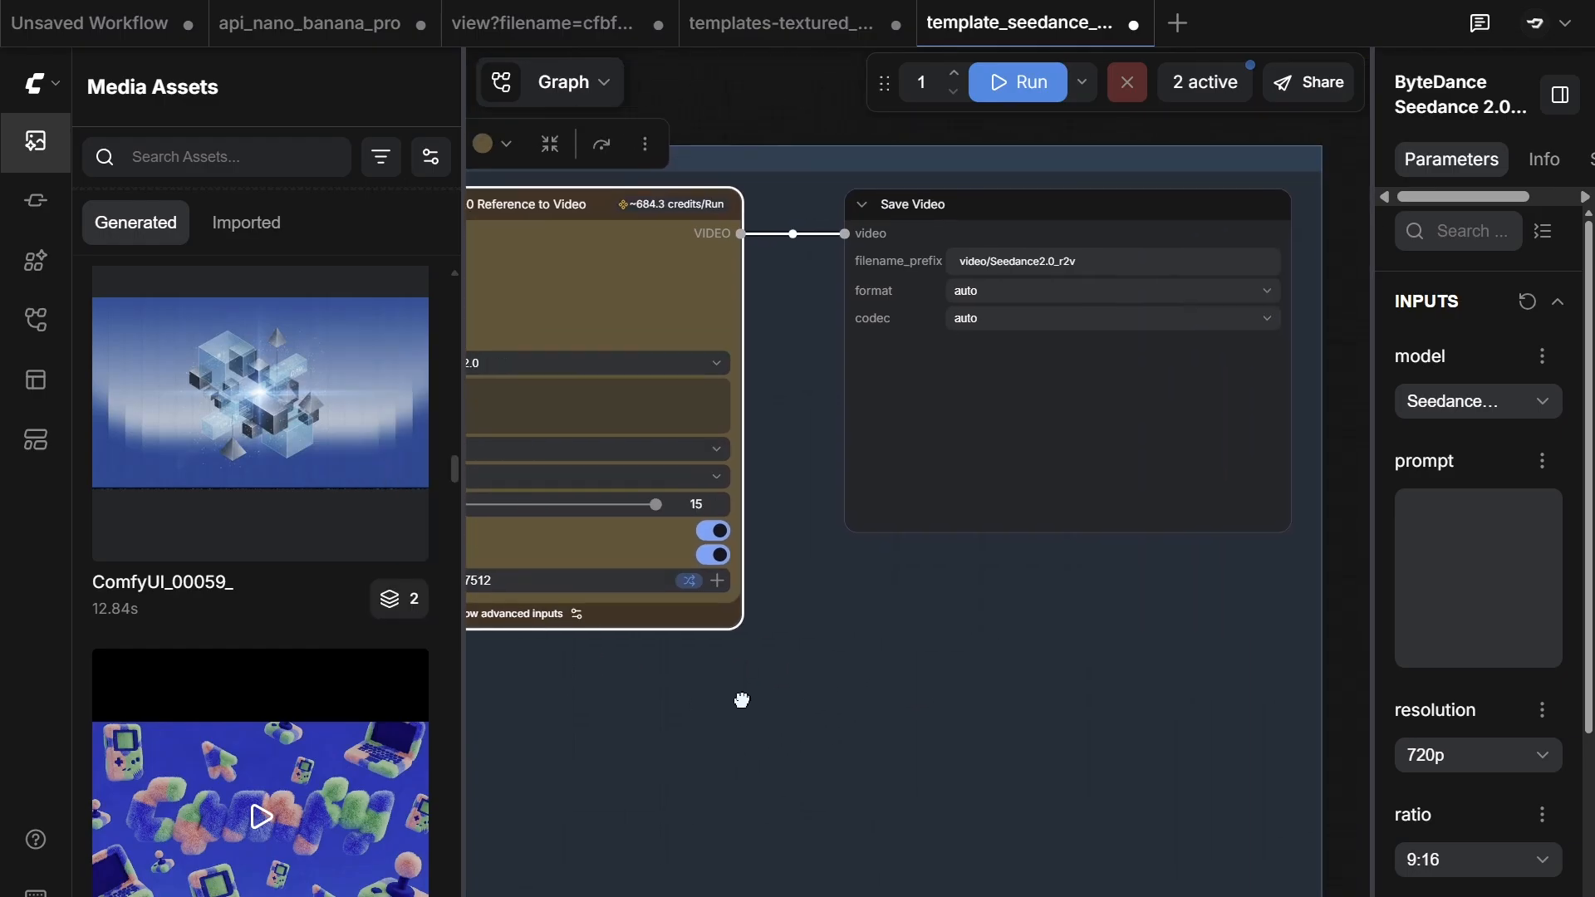
scroll(845, 728, down, 4)
drag(798, 804, 1109, 759)
drag(819, 844, 1184, 727)
drag(892, 810, 1329, 715)
drag(695, 709, 1034, 766)
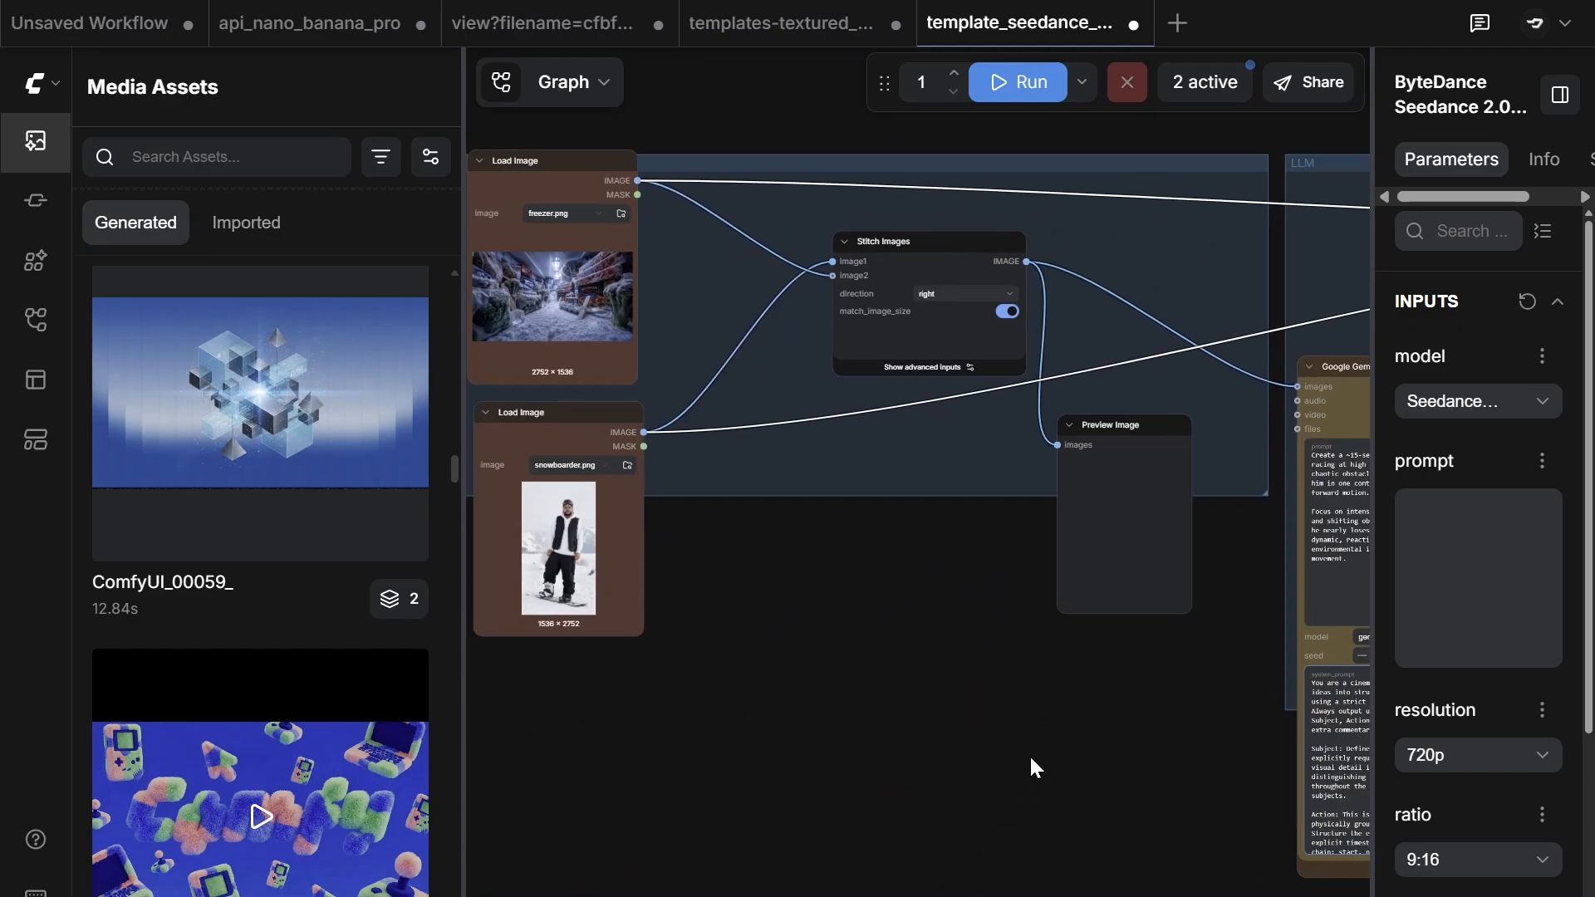
click(1202, 91)
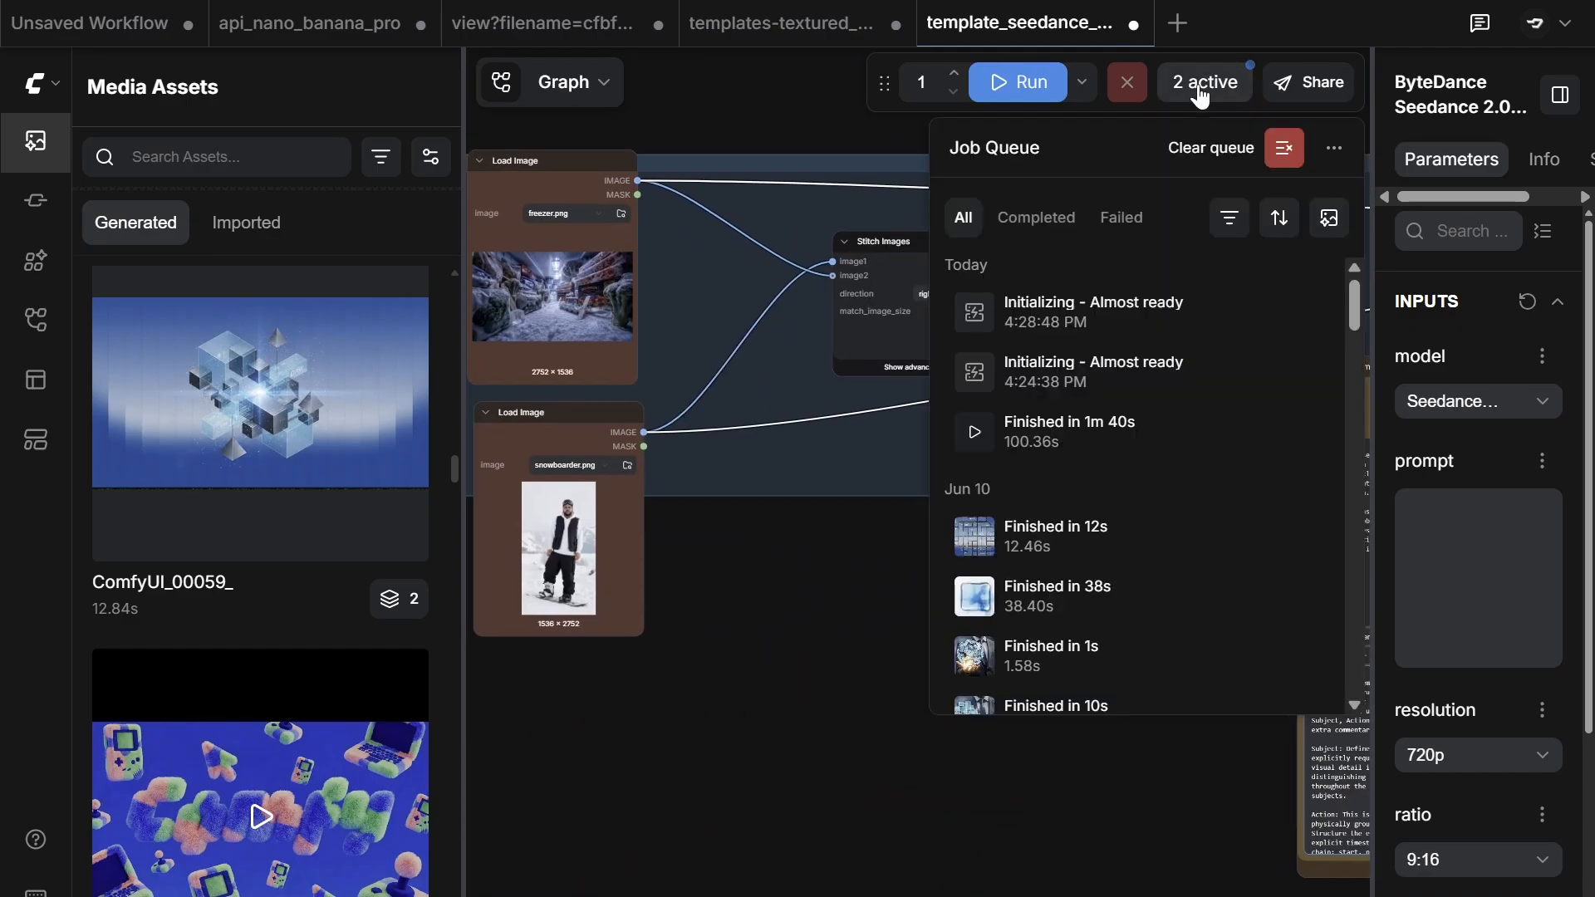
click(1199, 91)
drag(824, 600, 506, 591)
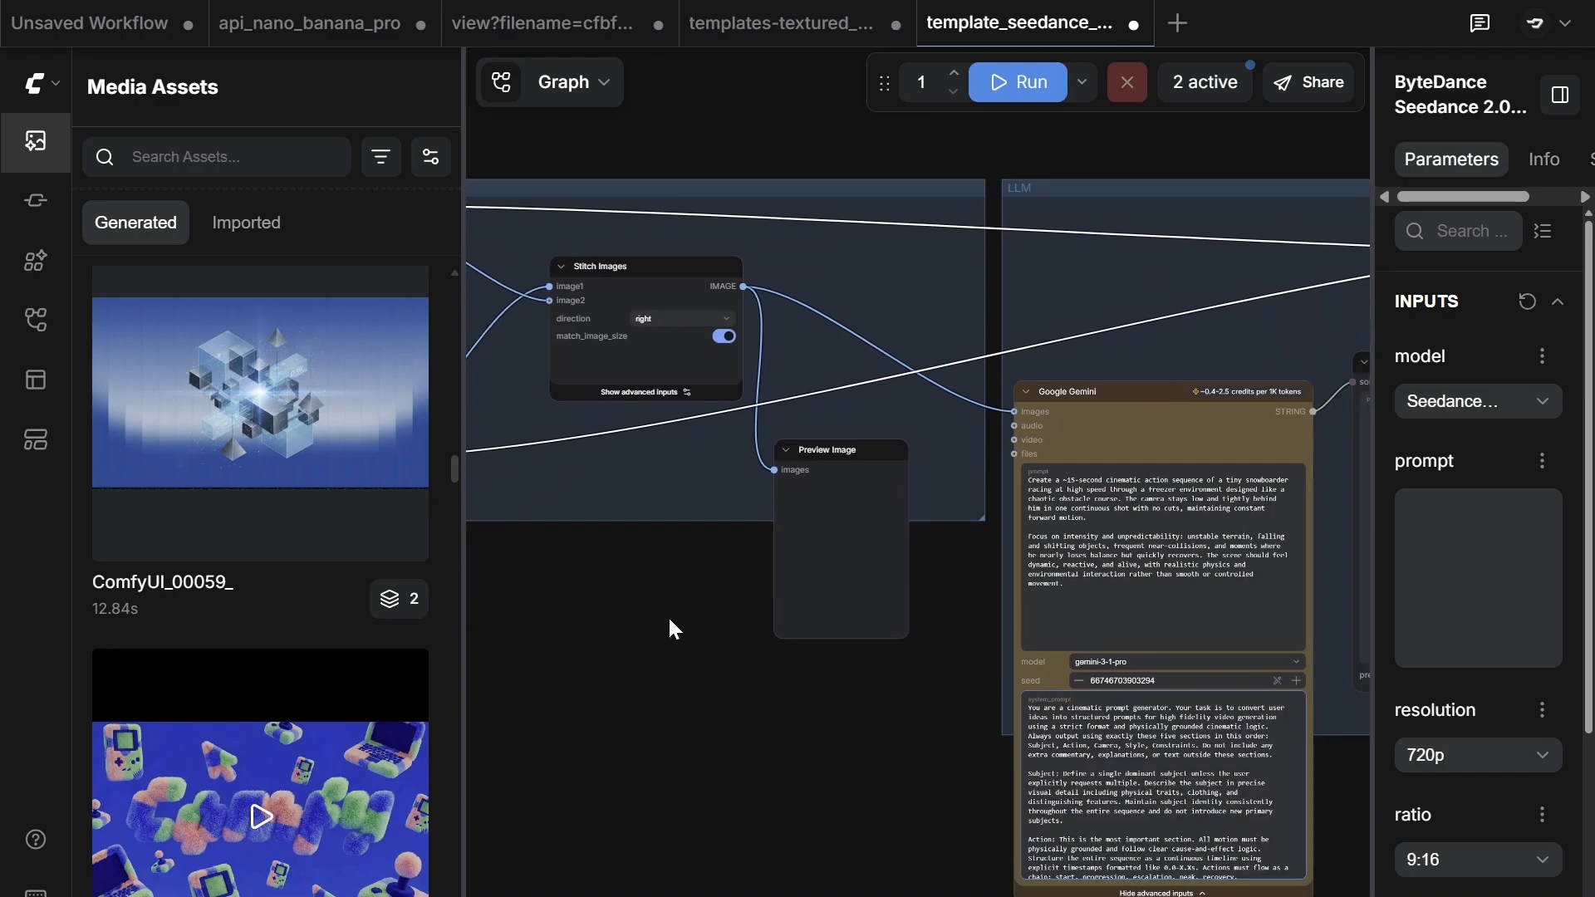
drag(667, 573, 513, 385)
drag(1163, 606, 701, 683)
scroll(816, 280, up, 3)
scroll(817, 280, up, 1)
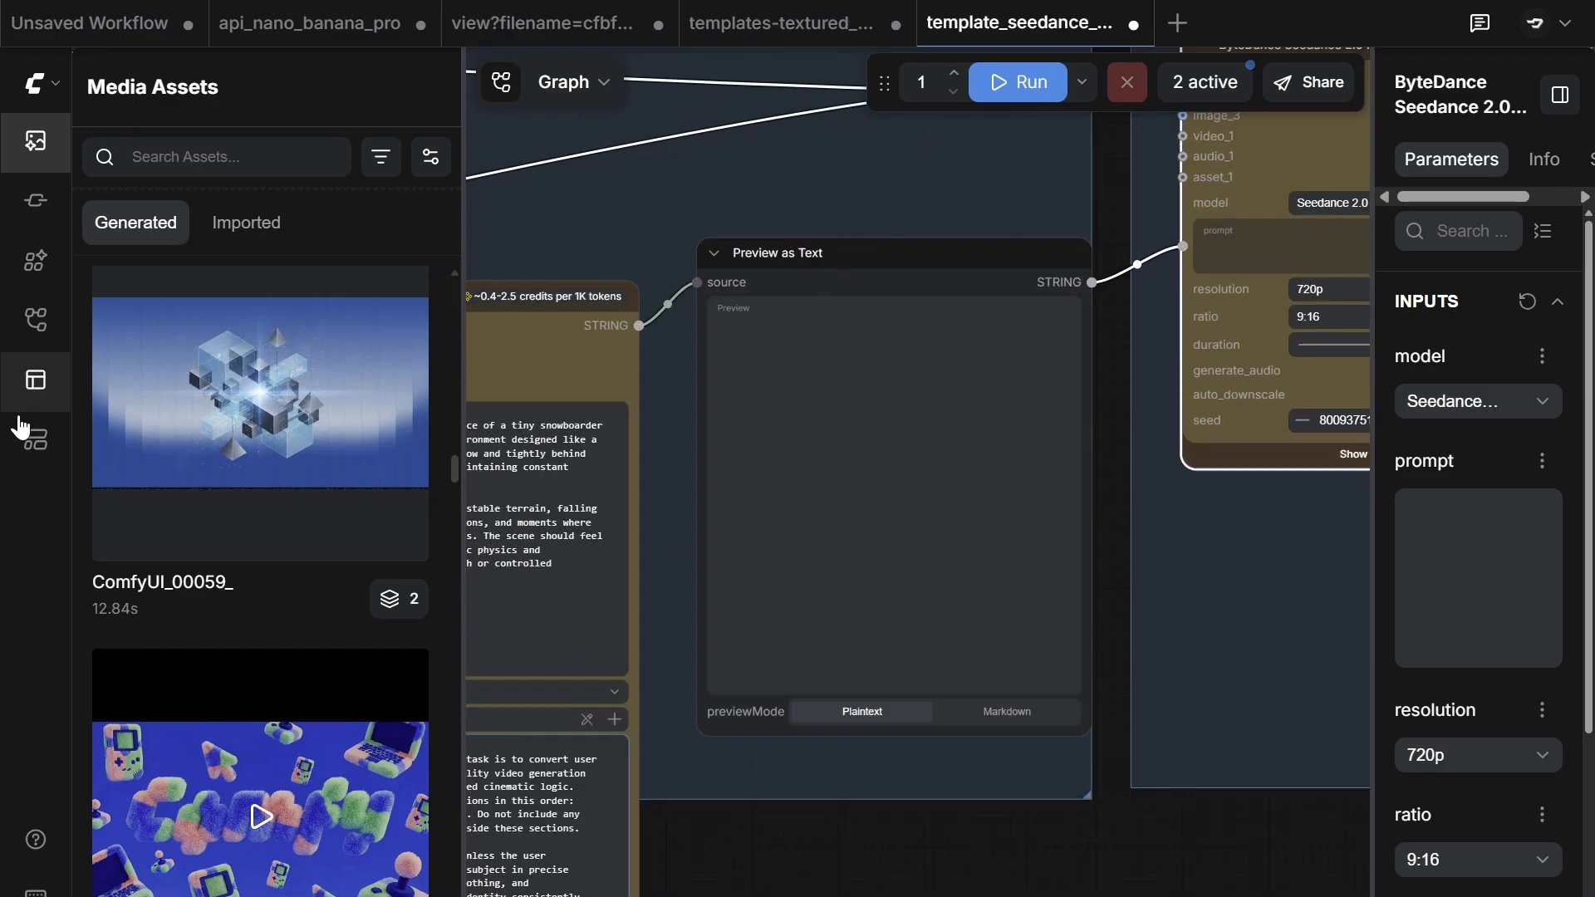
Step: Browse the generated media assets and preview the Comfy logo video ComfyUI_00007_ and the GAME logo video ComfyUI_00001_
scroll(249, 499, down, 8)
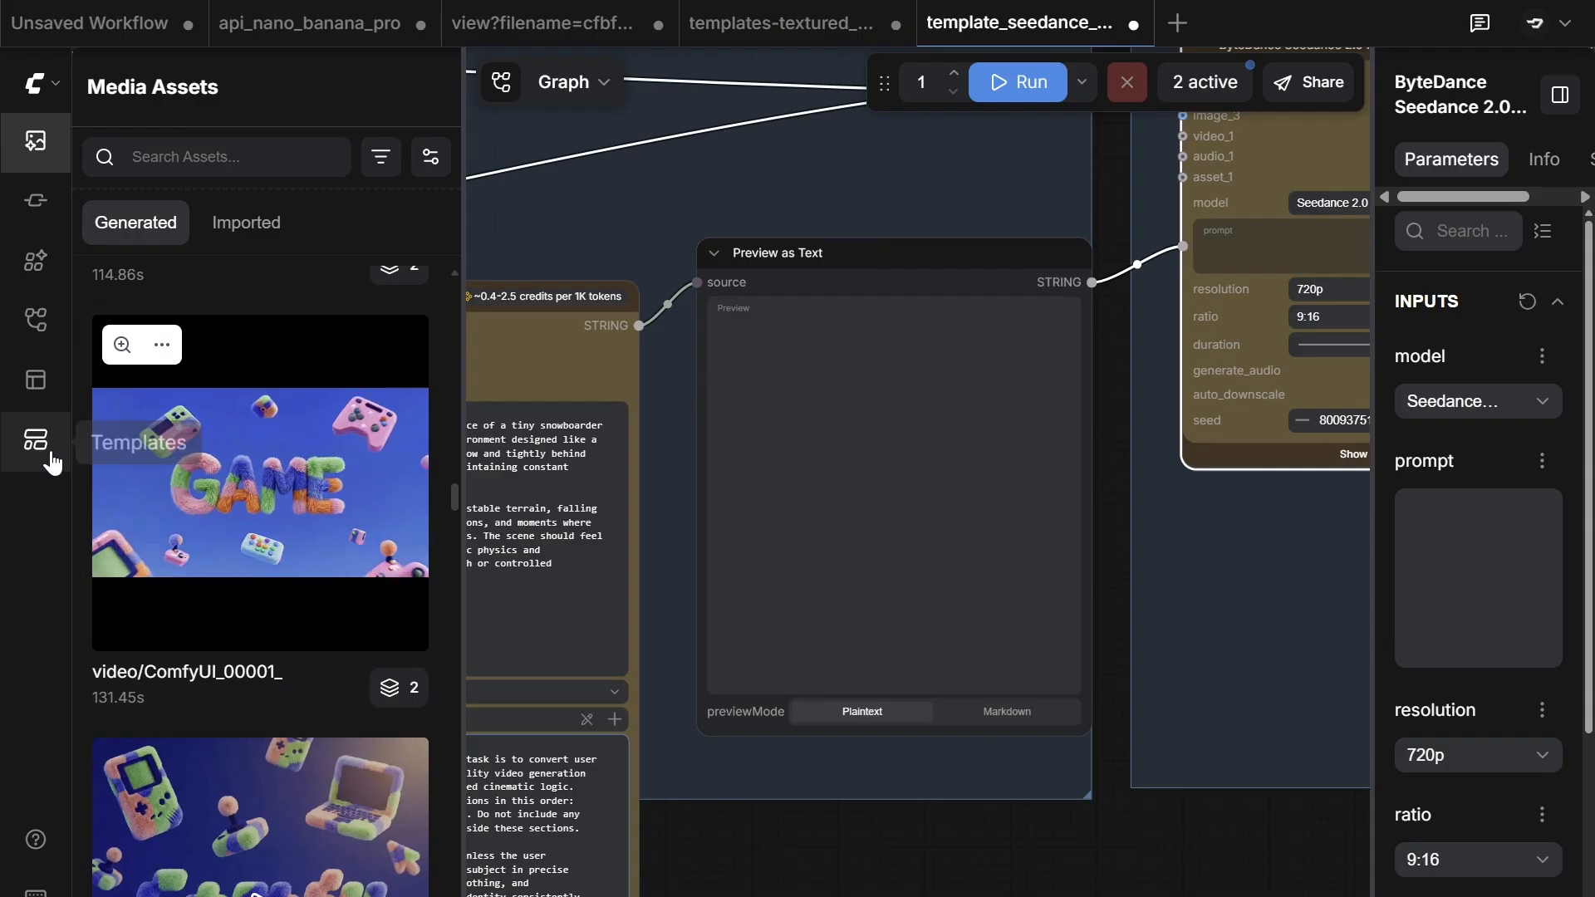
scroll(285, 742, down, 4)
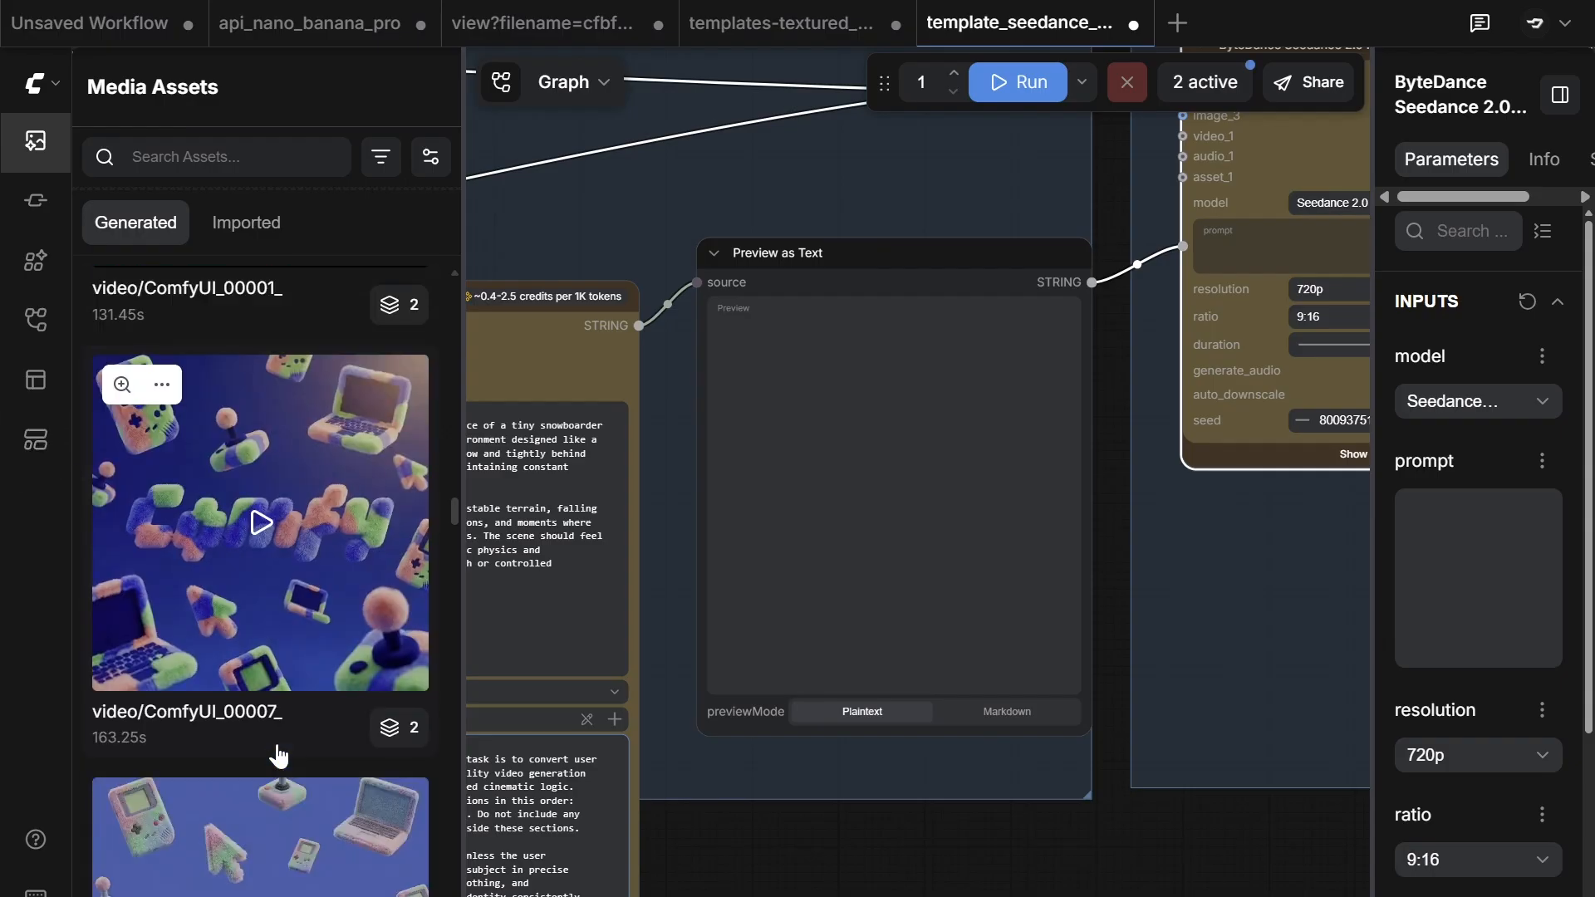
click(262, 526)
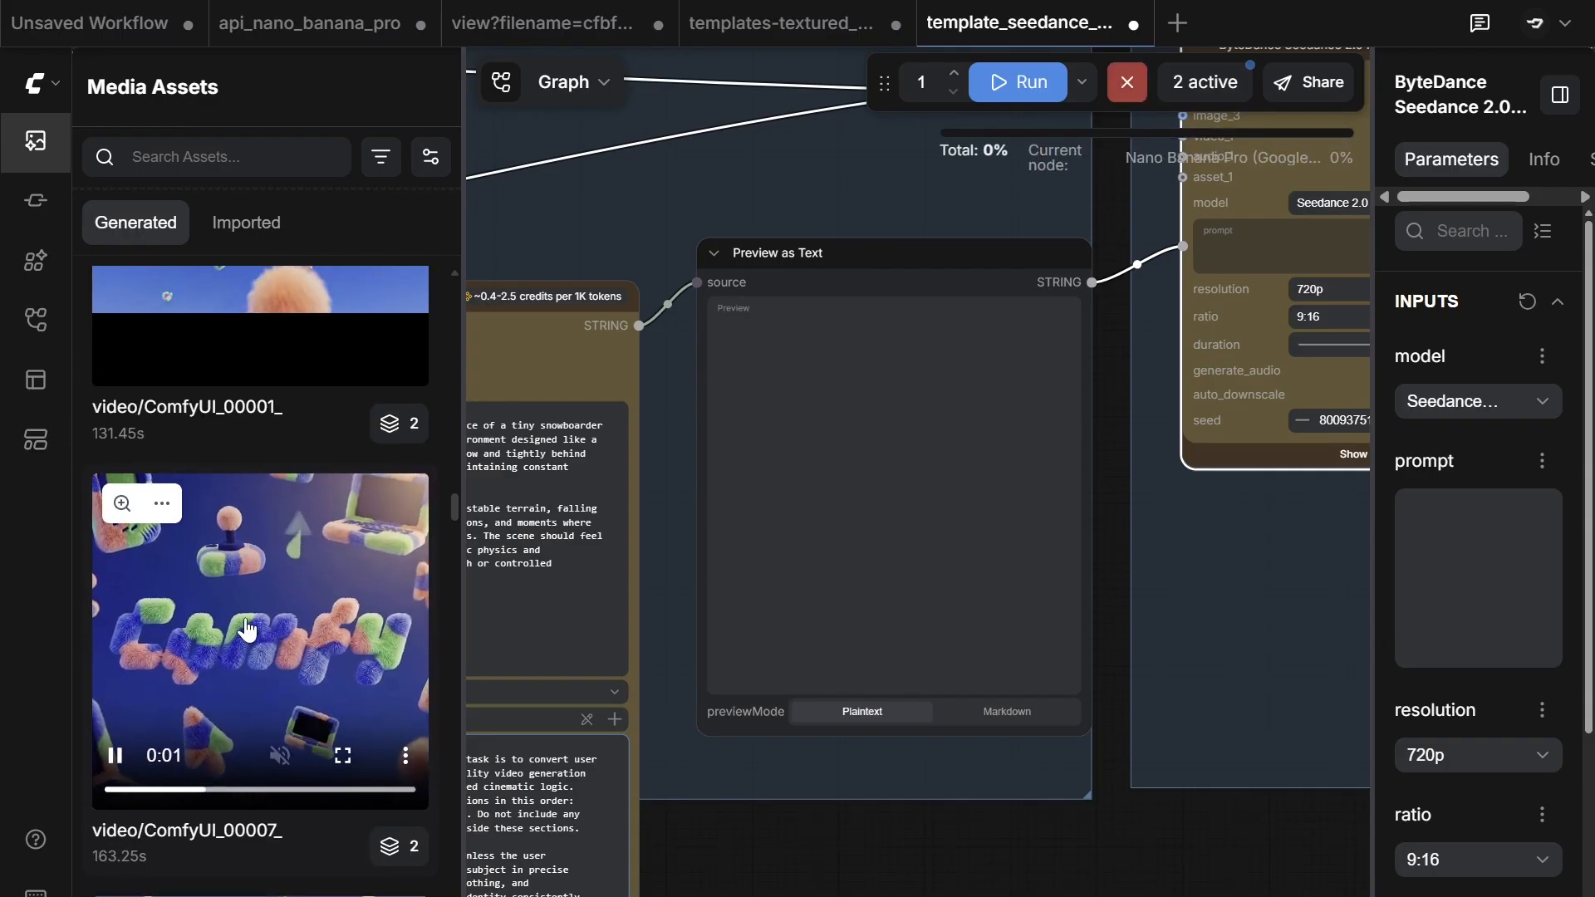
scroll(247, 632, down, 3)
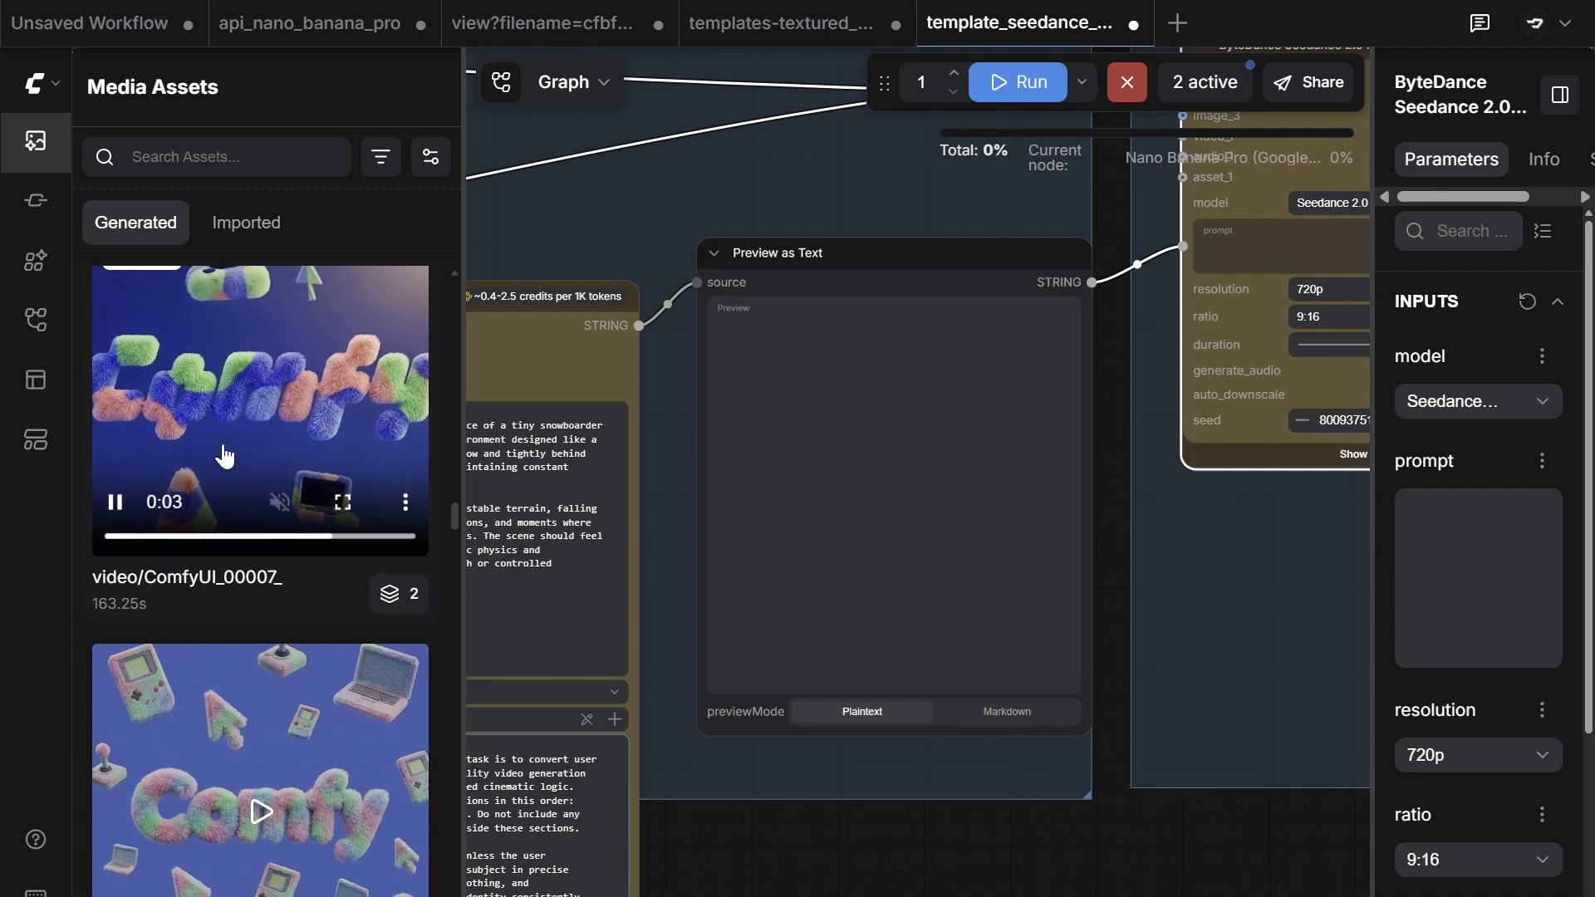
scroll(312, 614, up, 5)
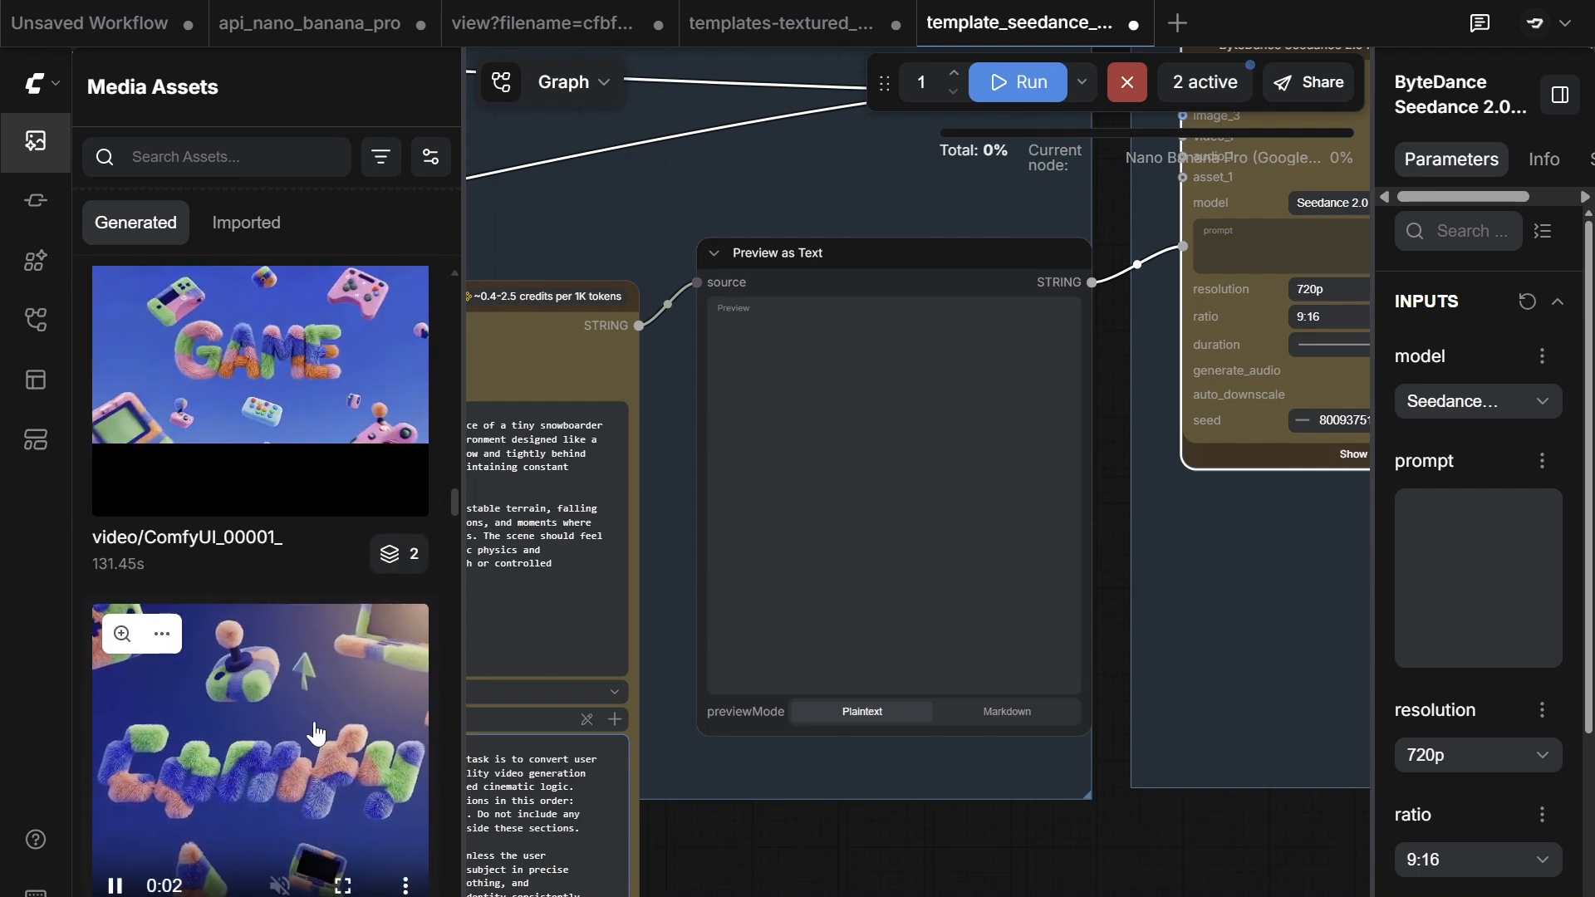
scroll(317, 734, down, 2)
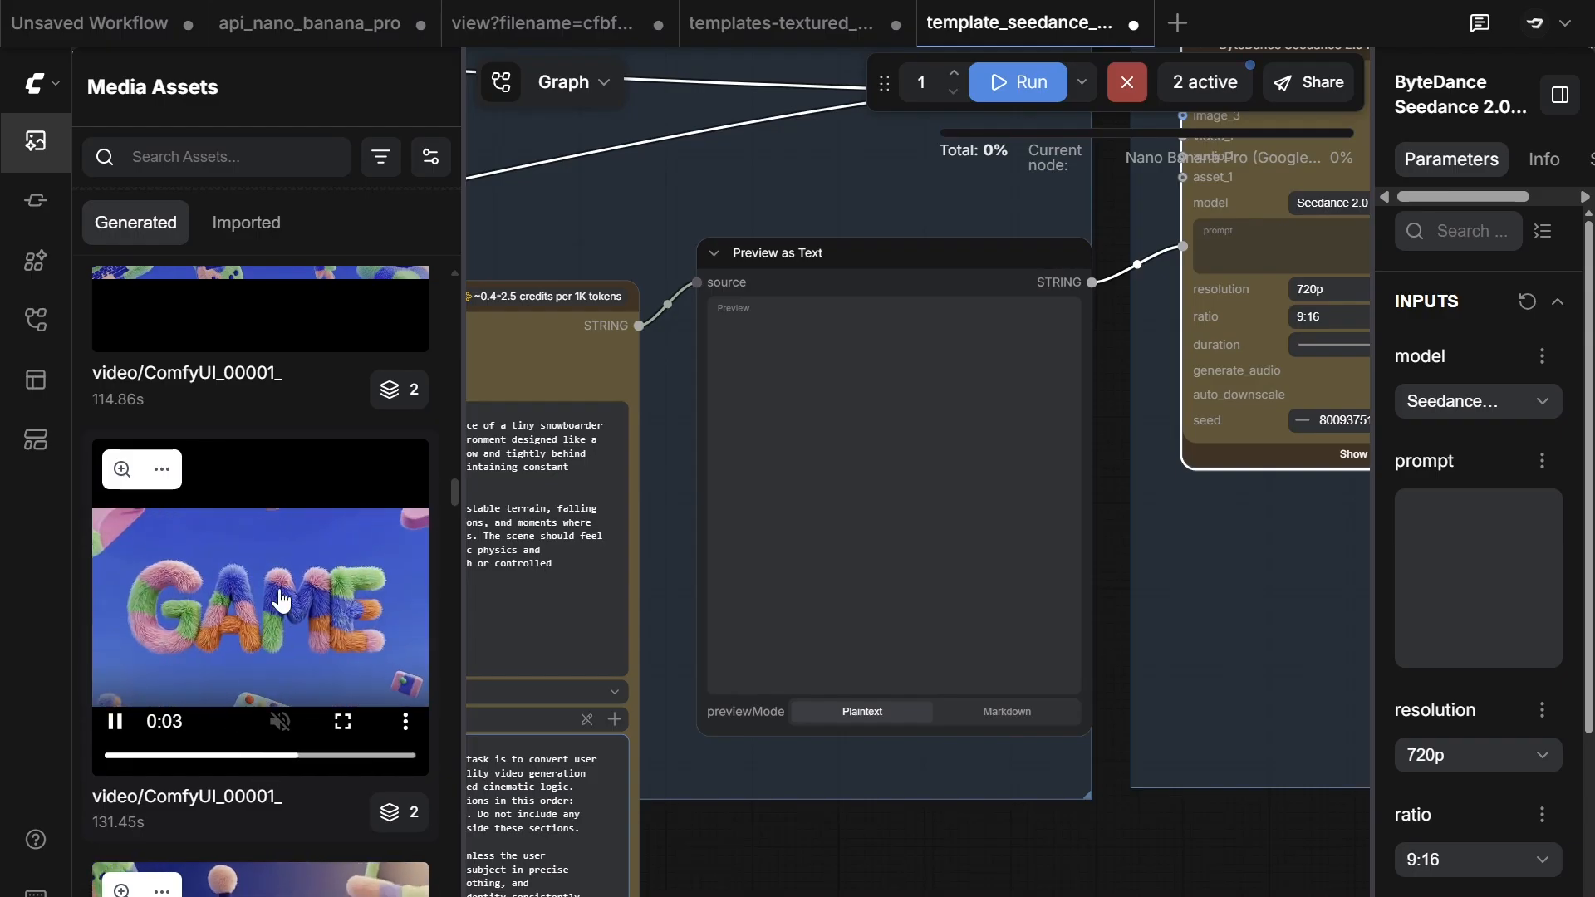
scroll(806, 861, down, 5)
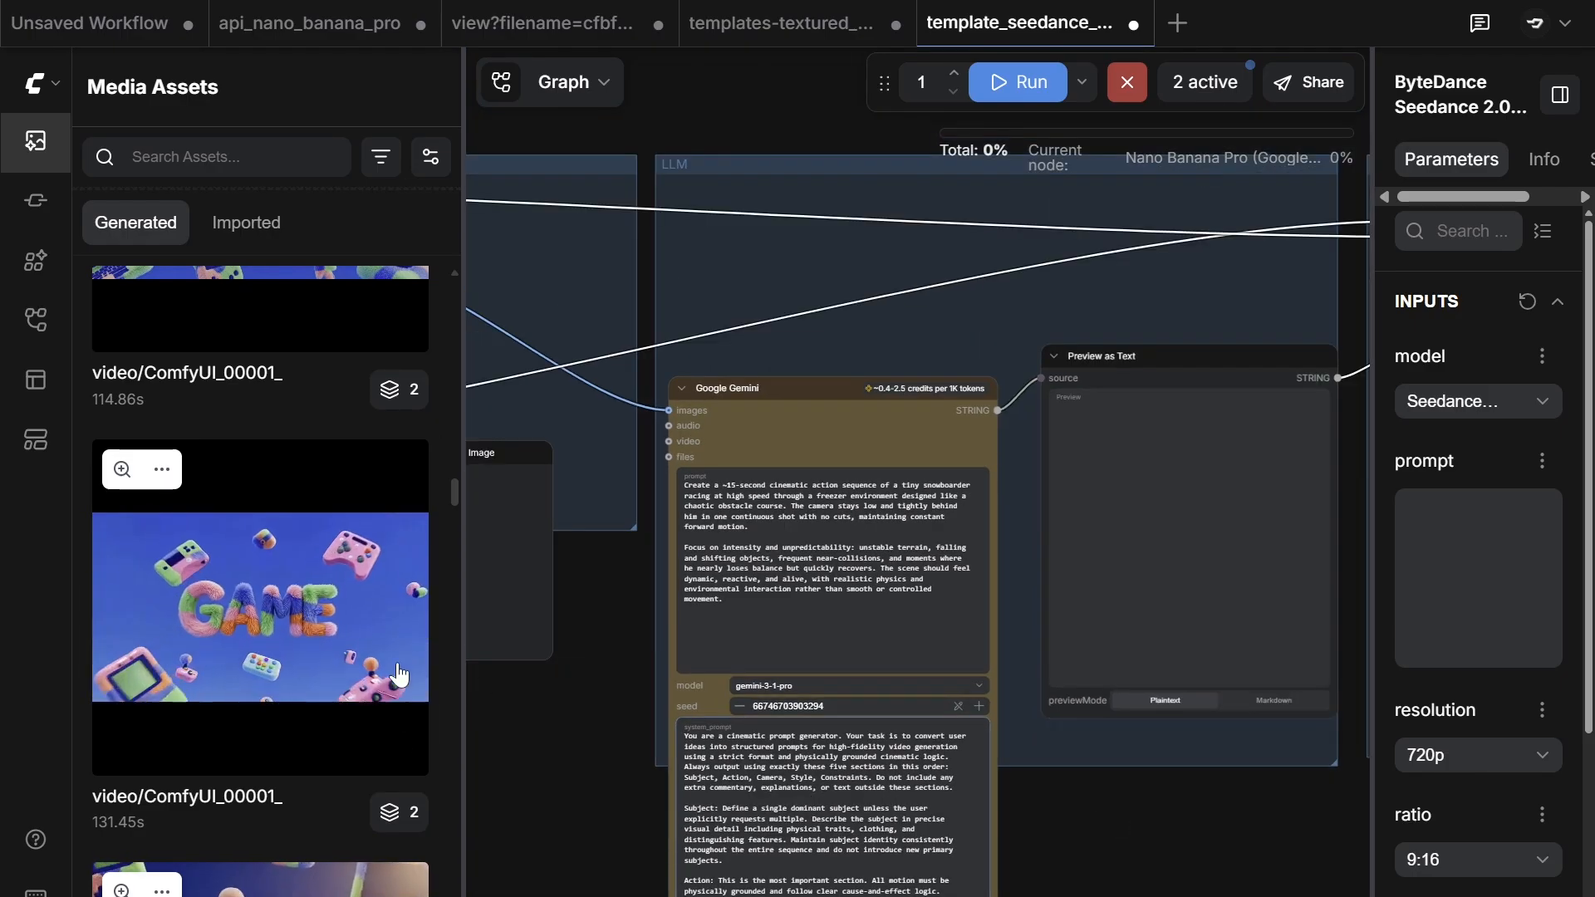
mouse_move(290, 658)
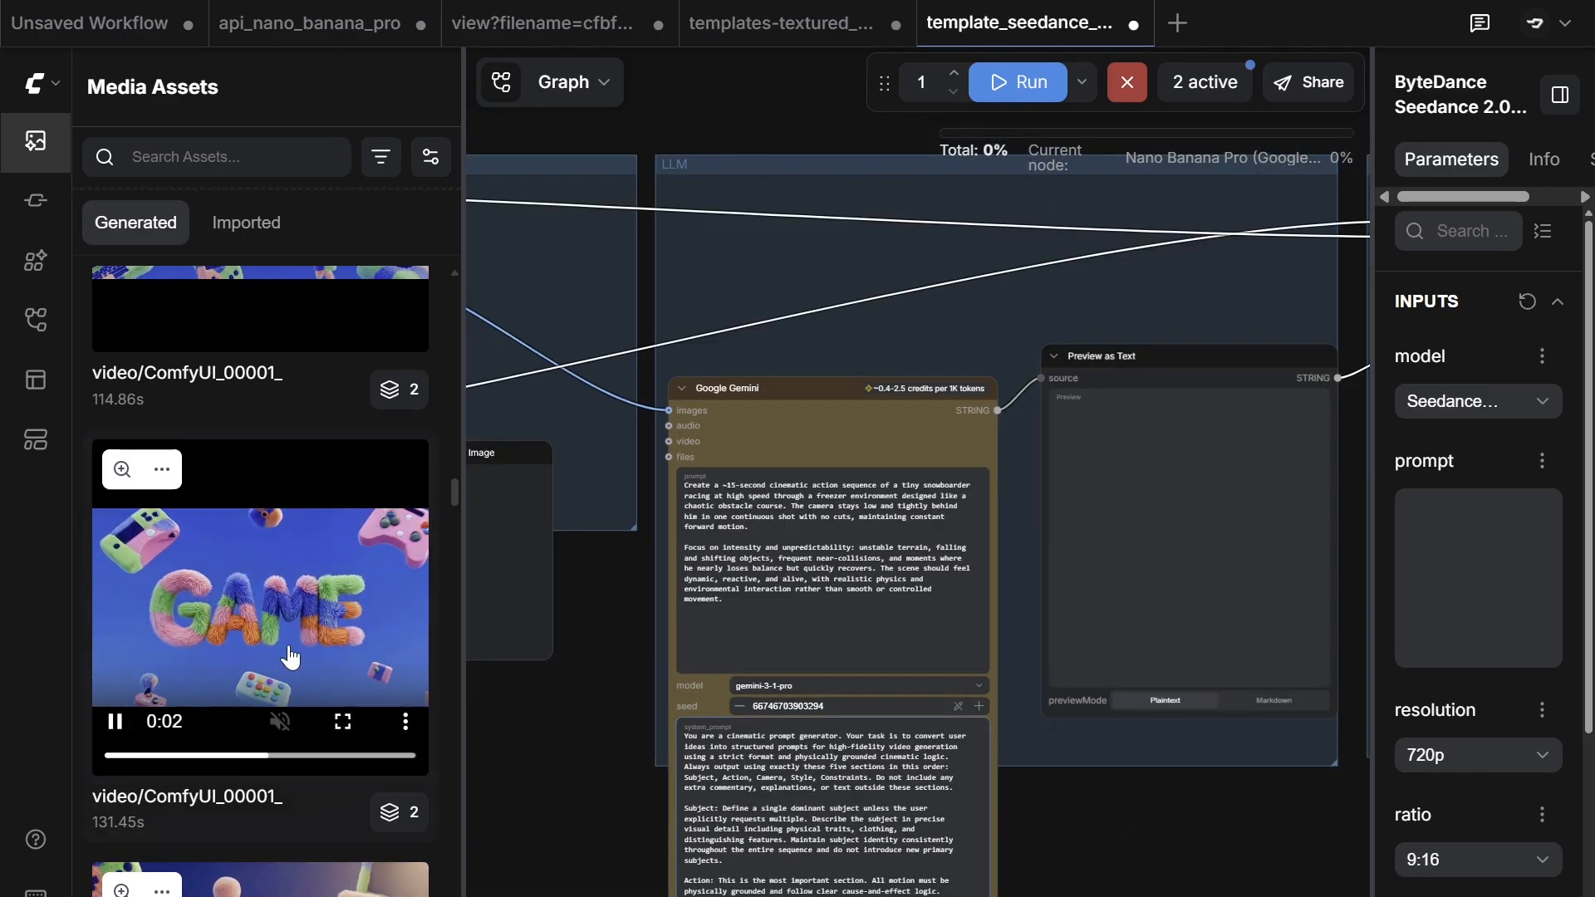
Step: Return to the templates-textured_logo_elements workflow and play the Comfy logo video in its Save Video node
click(786, 24)
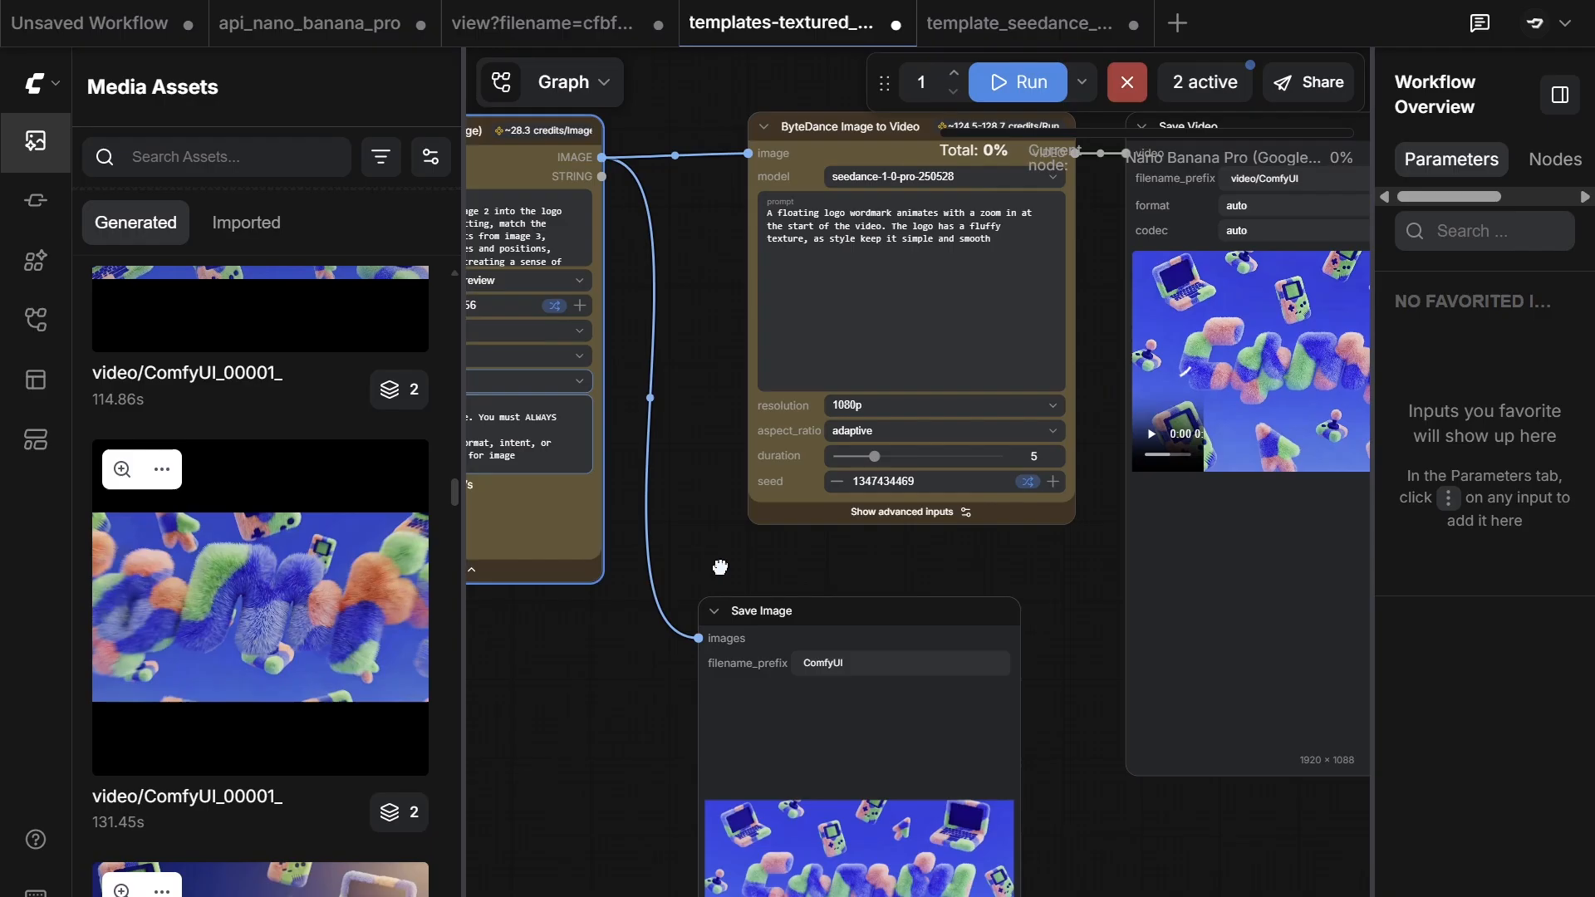
drag(721, 567, 698, 571)
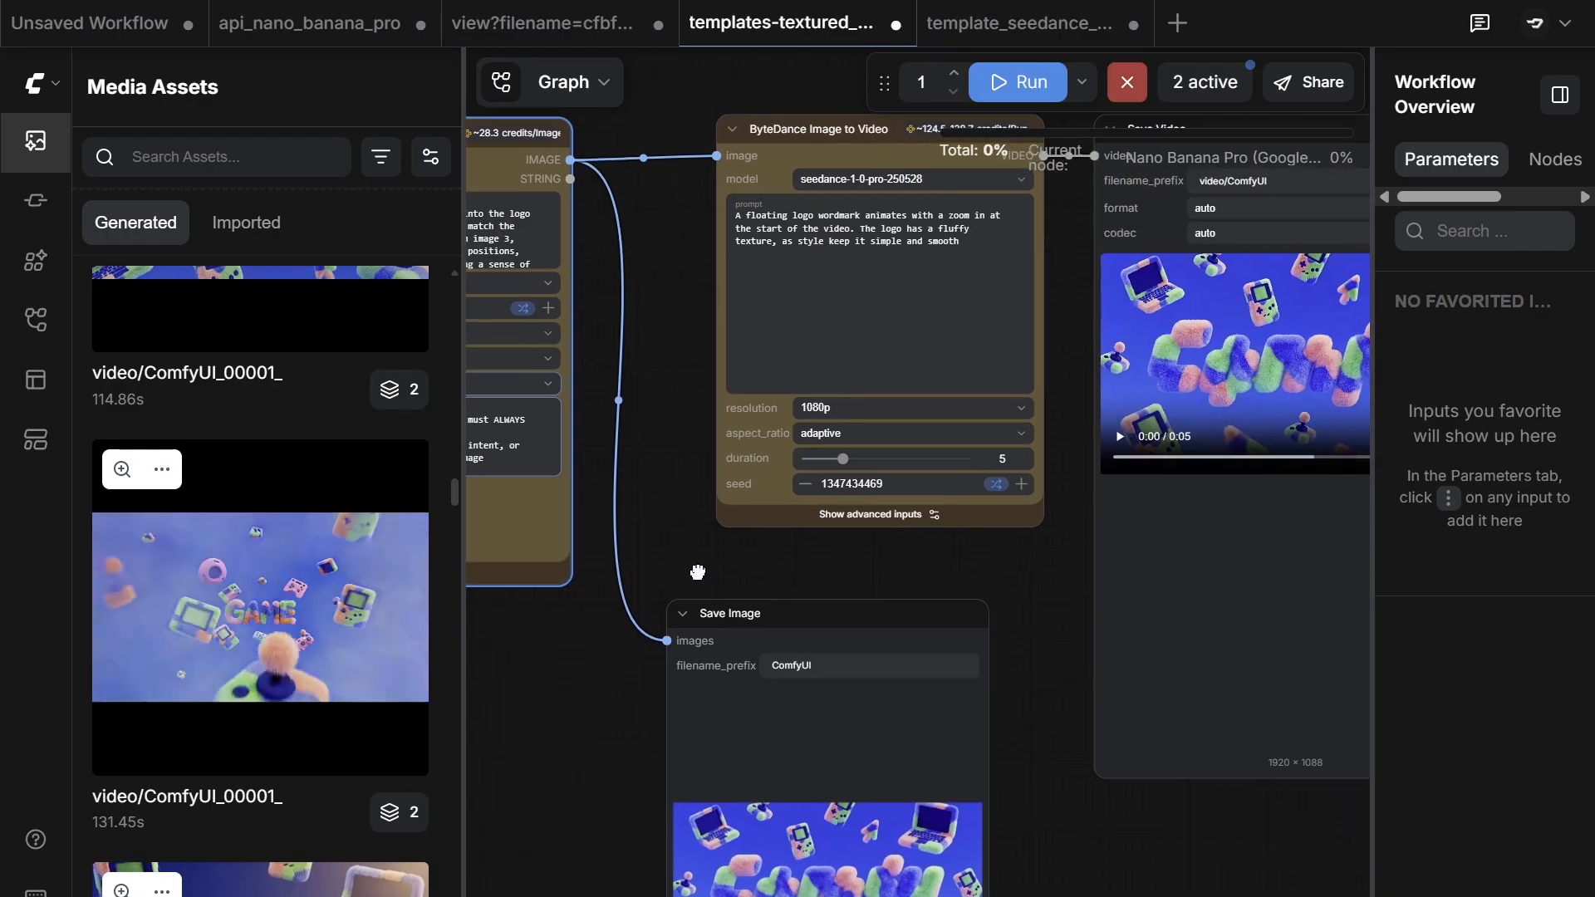
drag(992, 537, 727, 704)
click(911, 463)
scroll(964, 503, up, 3)
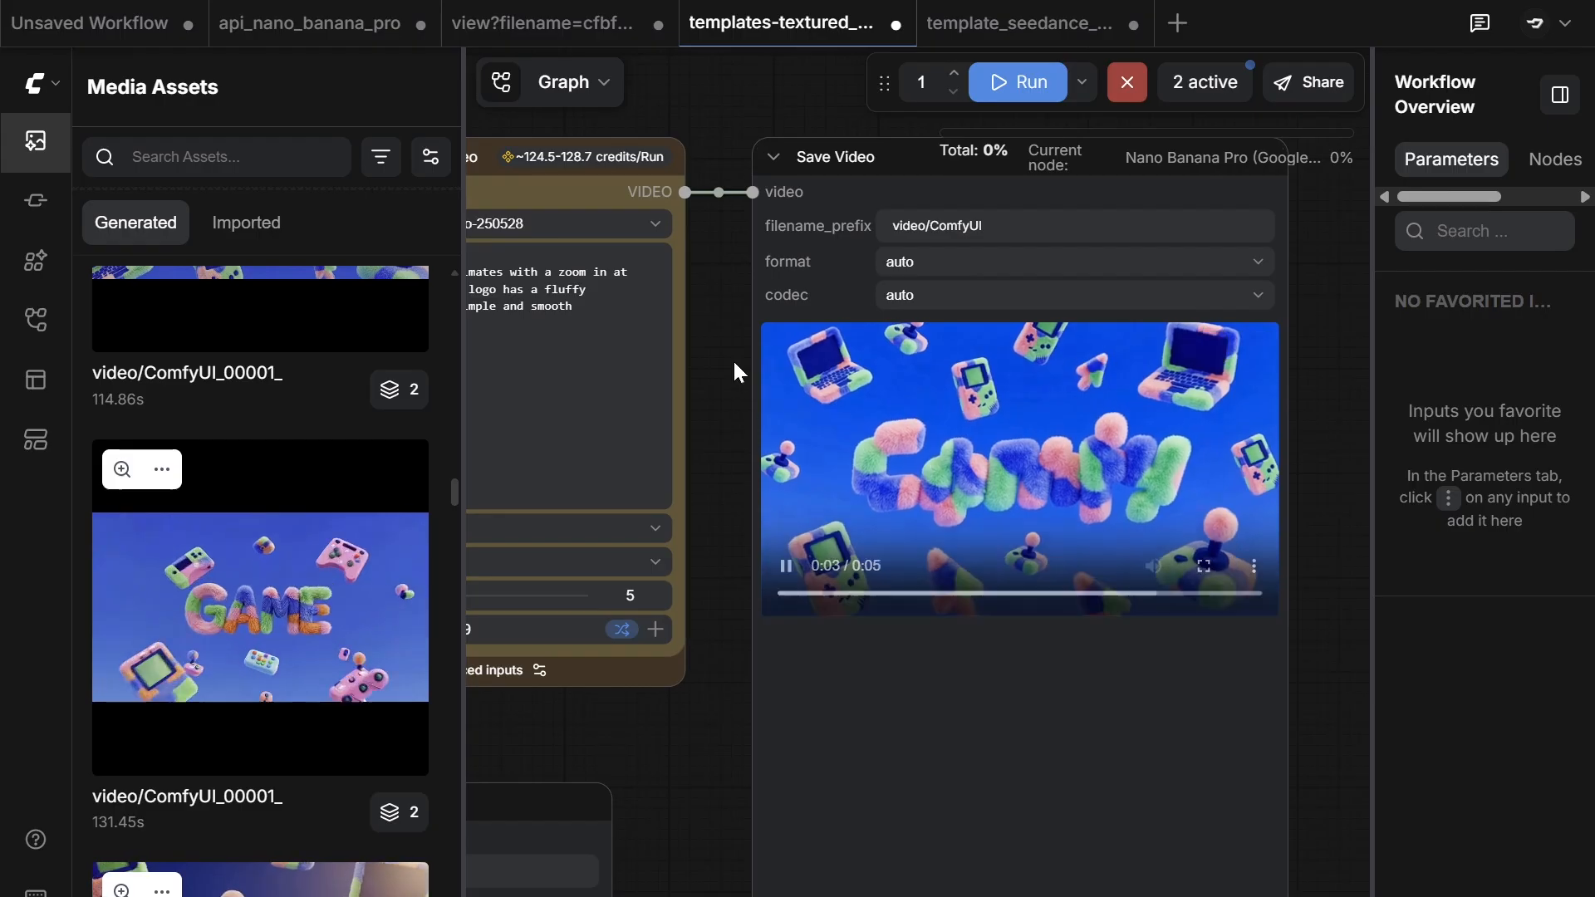
Step: Review the Comfy logo video in the Save Video node and the logo still in the Save Image node
drag(733, 362, 773, 338)
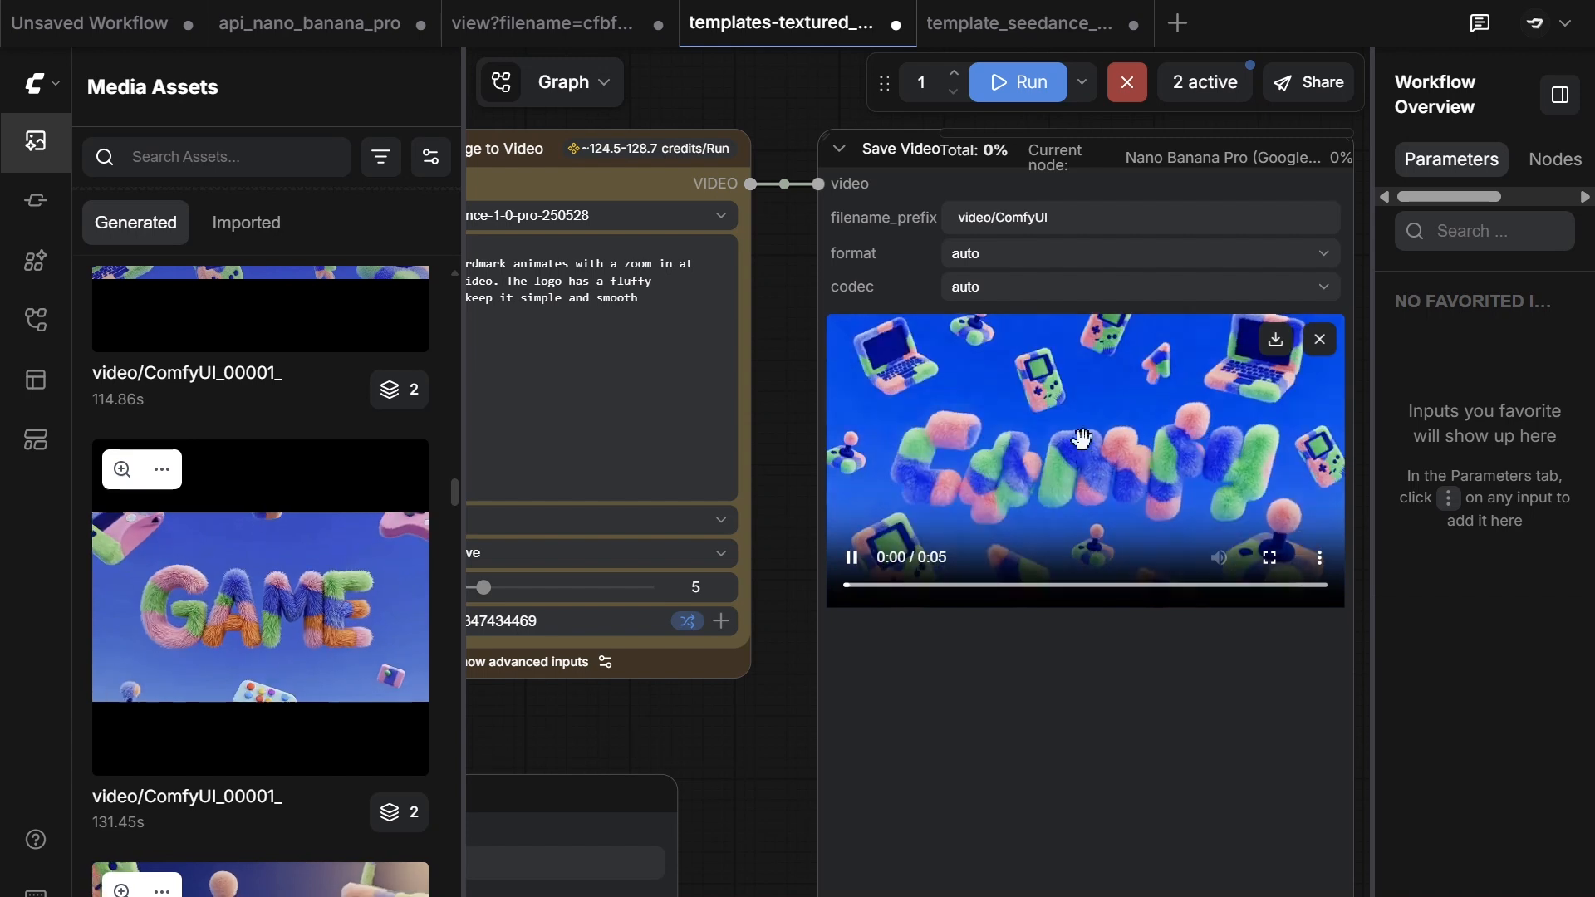
drag(876, 433, 1022, 366)
scroll(971, 692, down, 2)
drag(970, 691, 1022, 274)
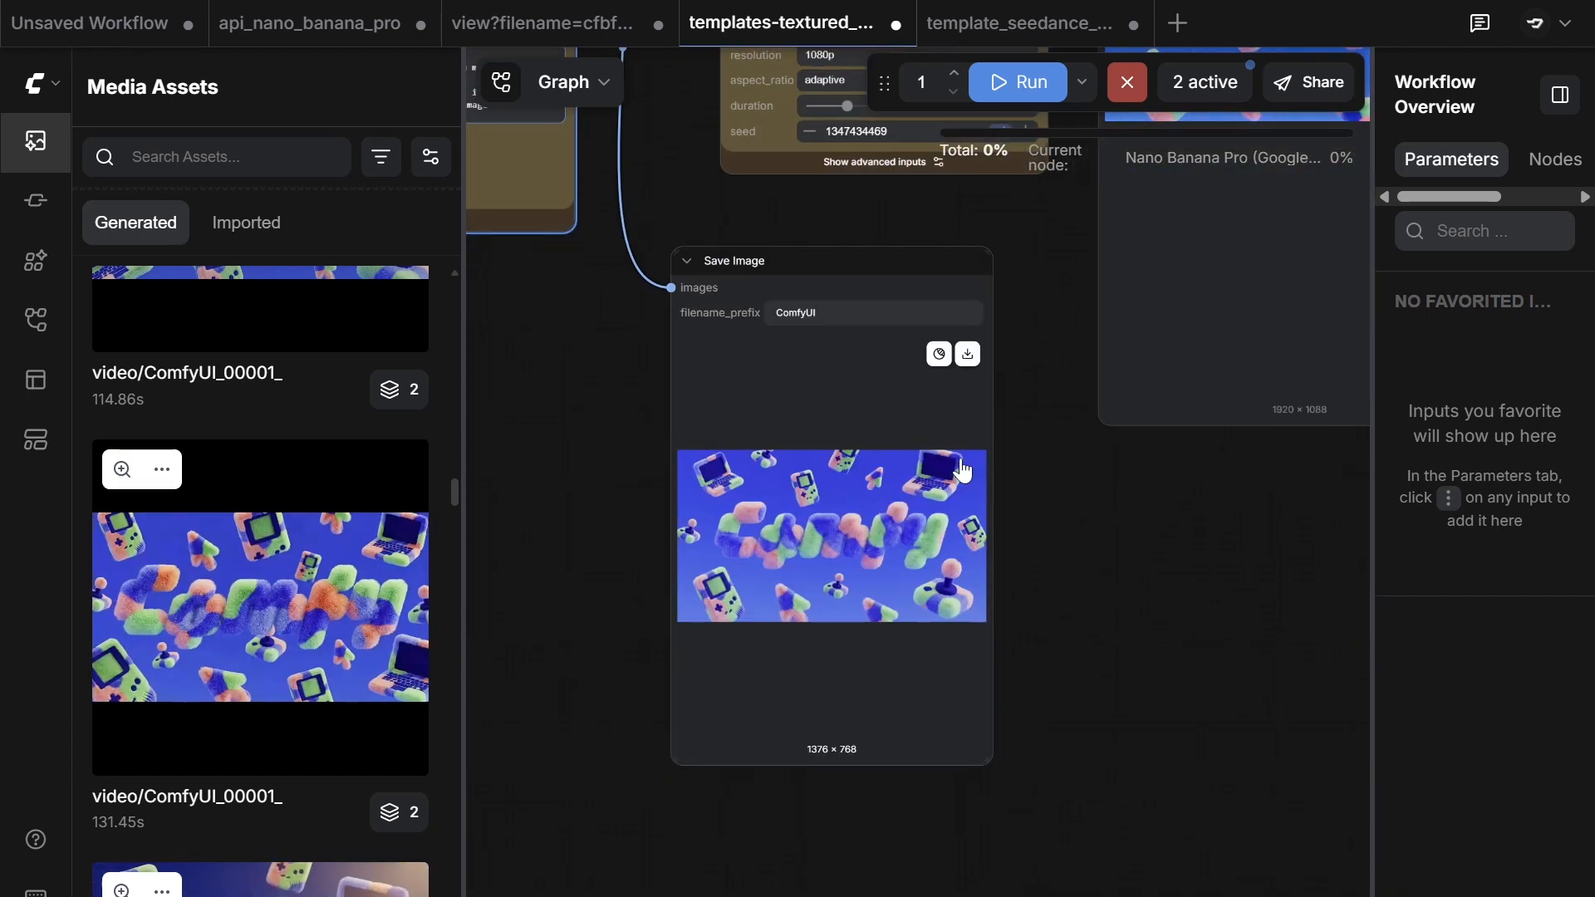
scroll(818, 597, up, 9)
drag(988, 596, 955, 701)
scroll(776, 525, down, 3)
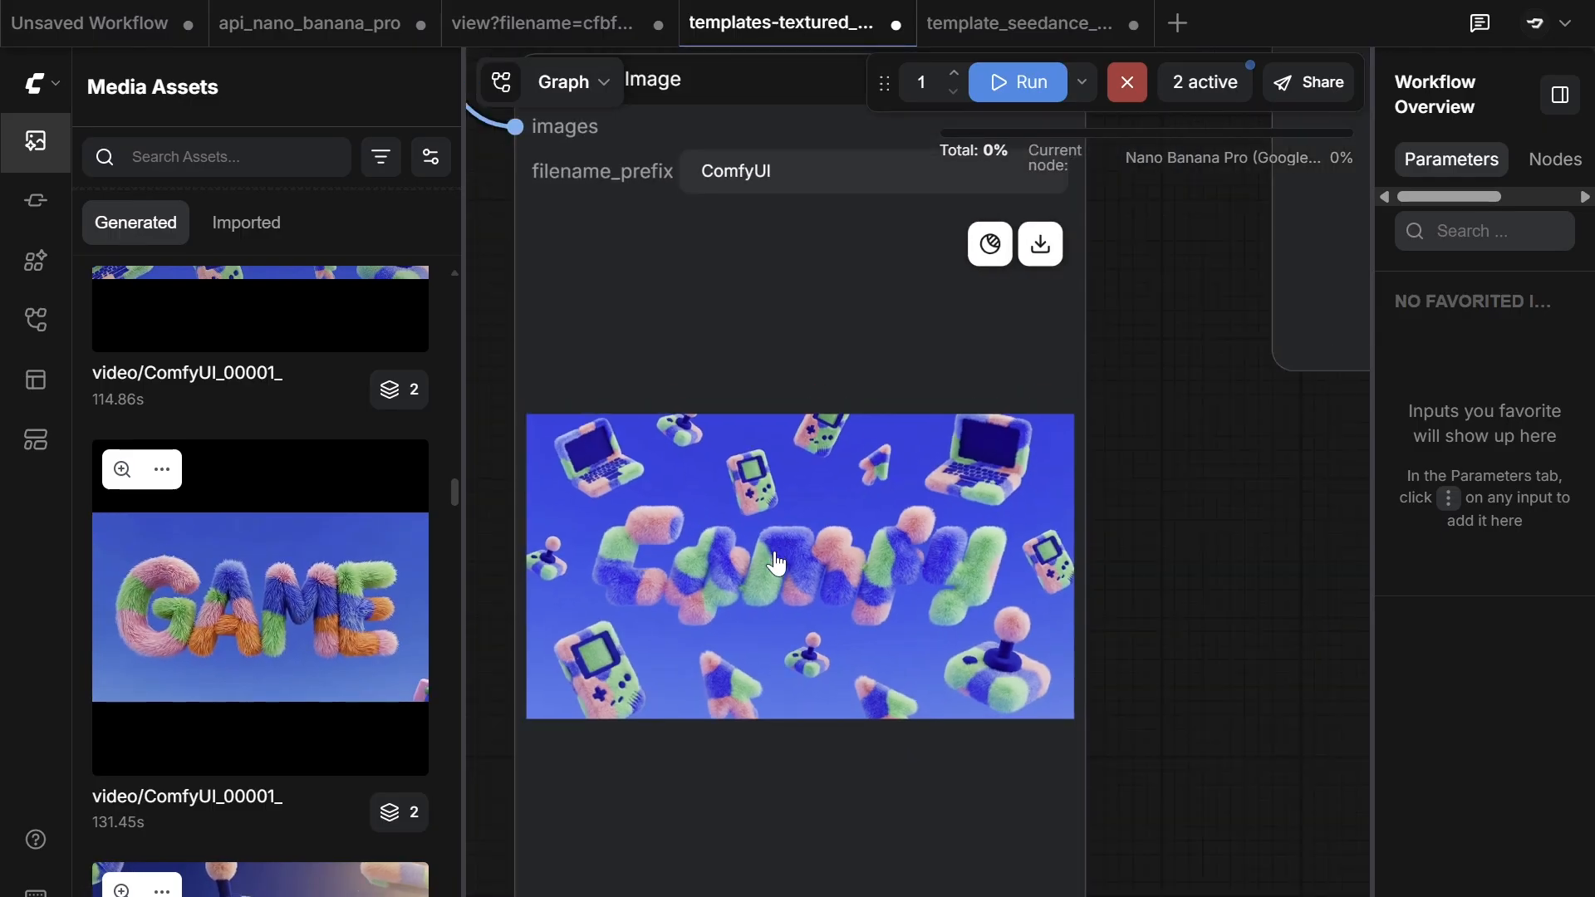
Step: Open the Save Image node's logo still in the Mask Editor and mirror it horizontally, then back again
click(990, 242)
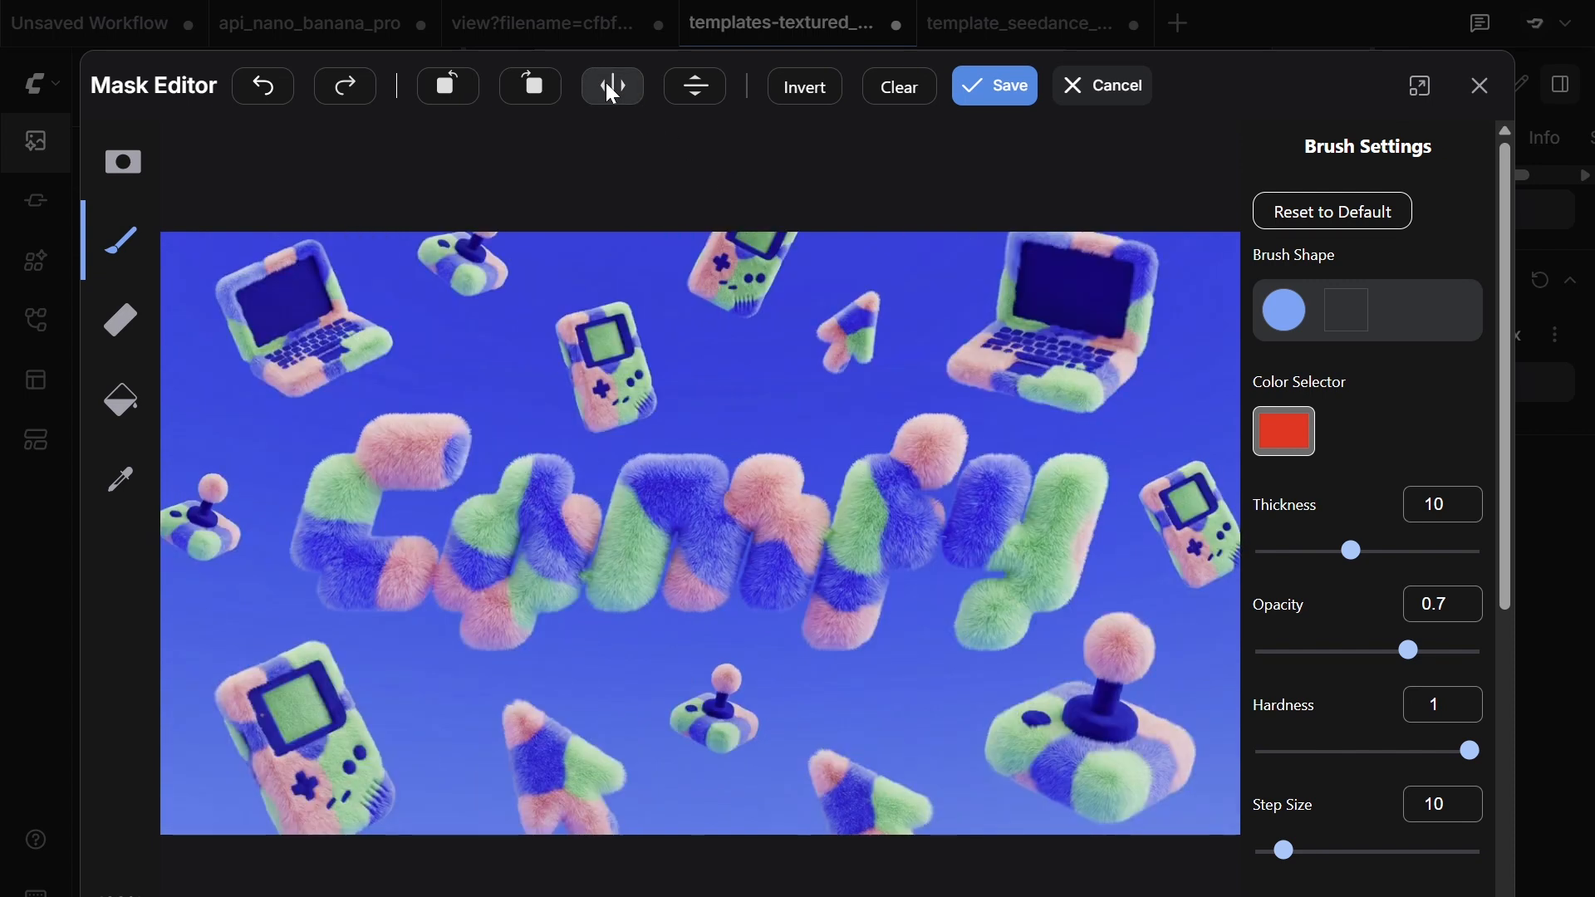
click(633, 86)
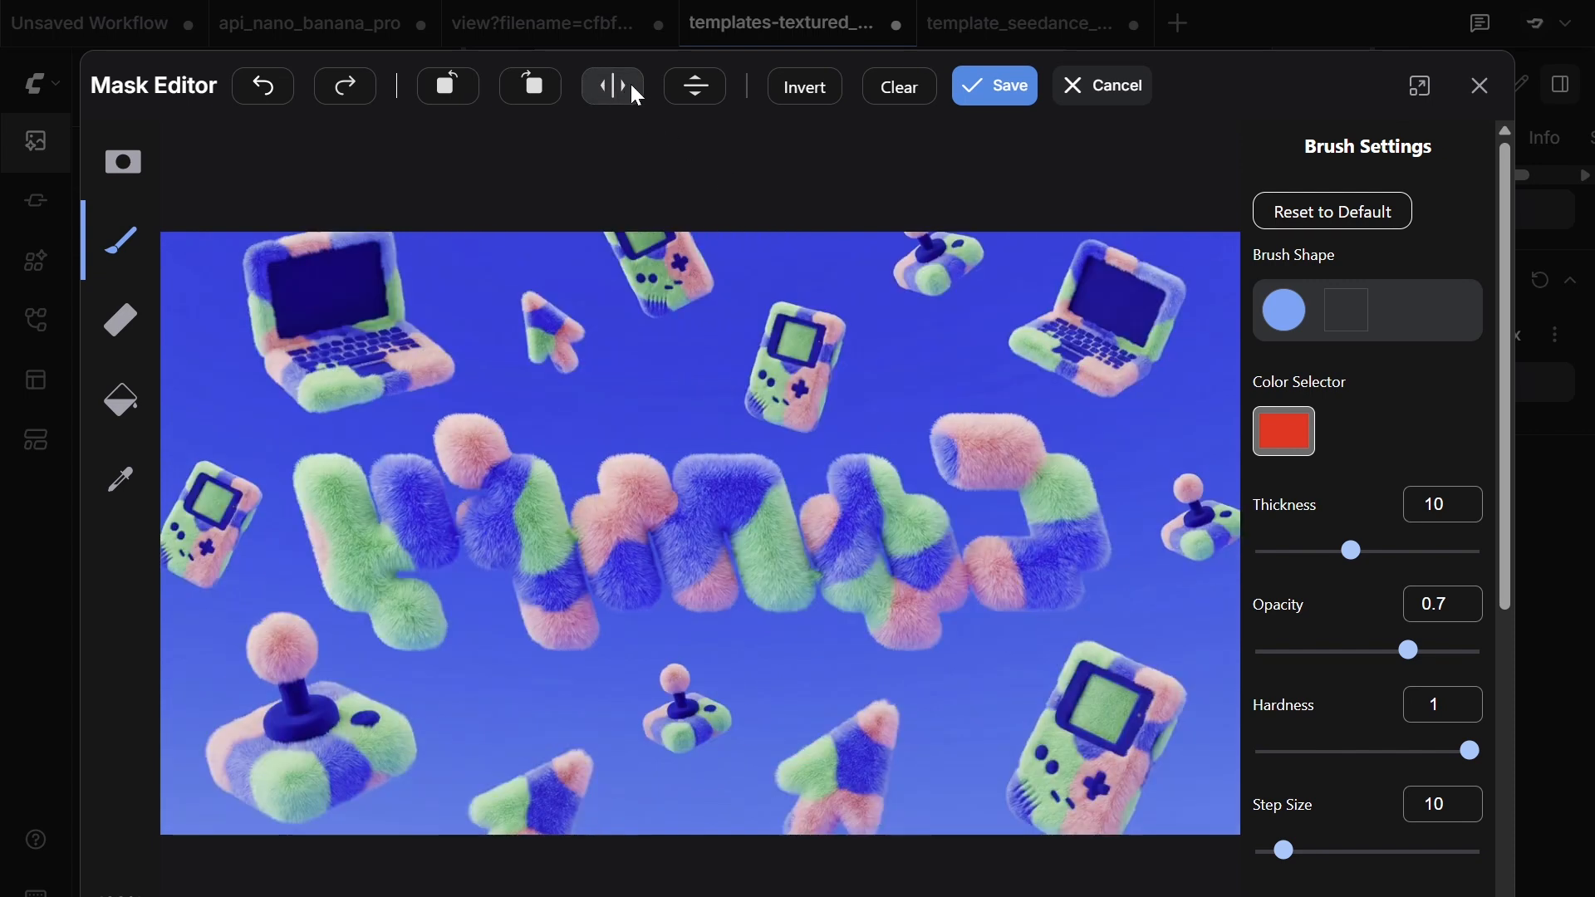
click(632, 88)
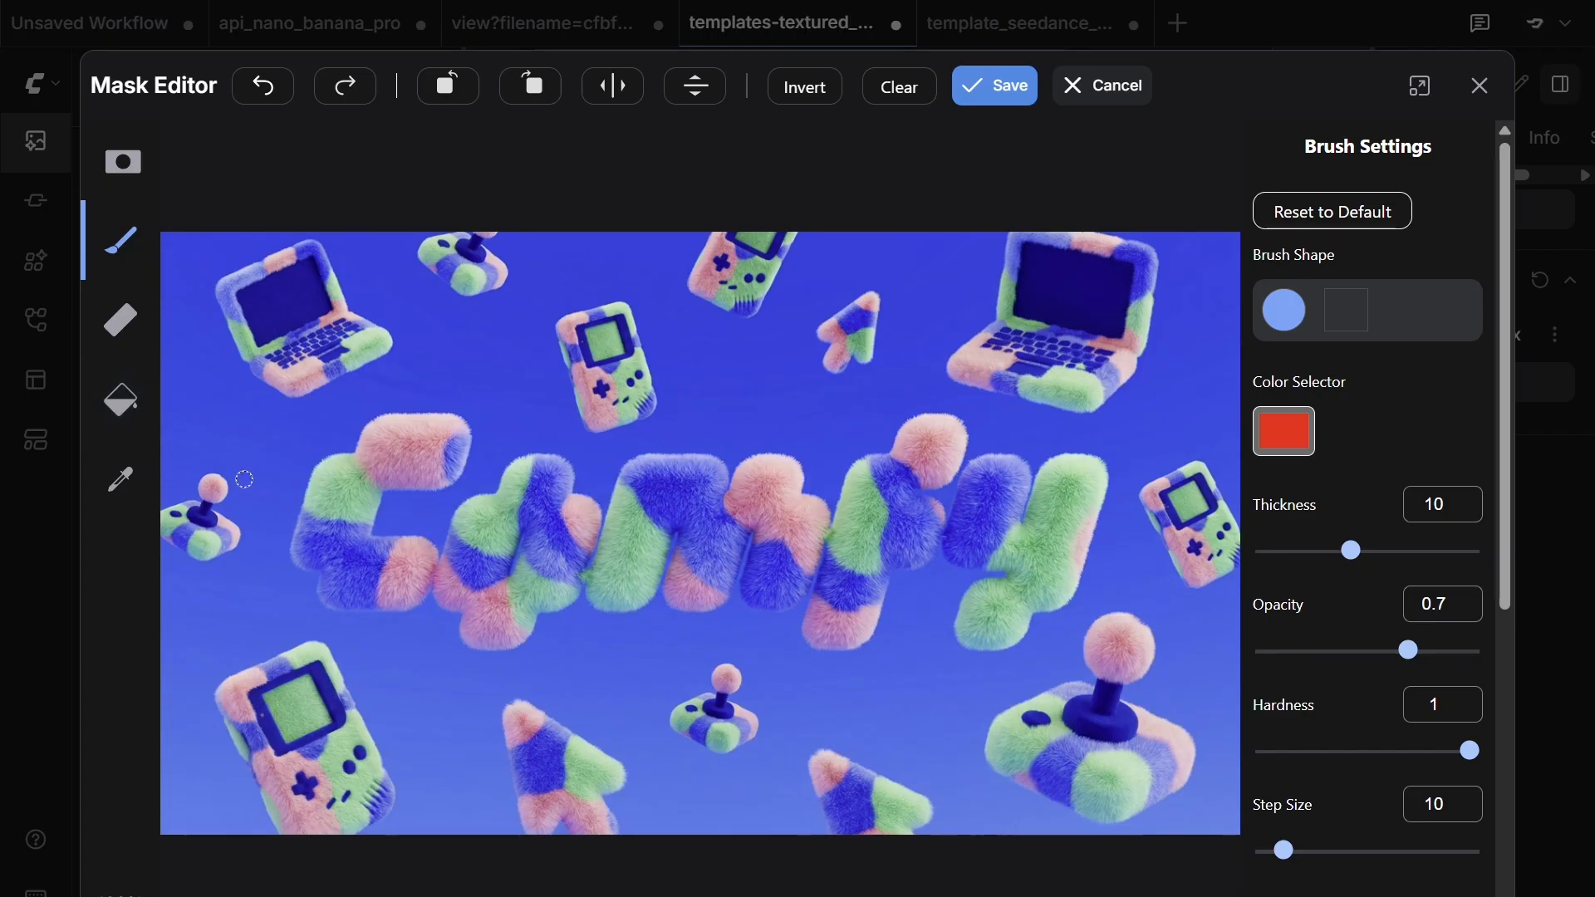
Step: Try the Mask Editor's eraser, paint bucket, color picker and mask pen tools, and cancel the editor without saving
click(120, 320)
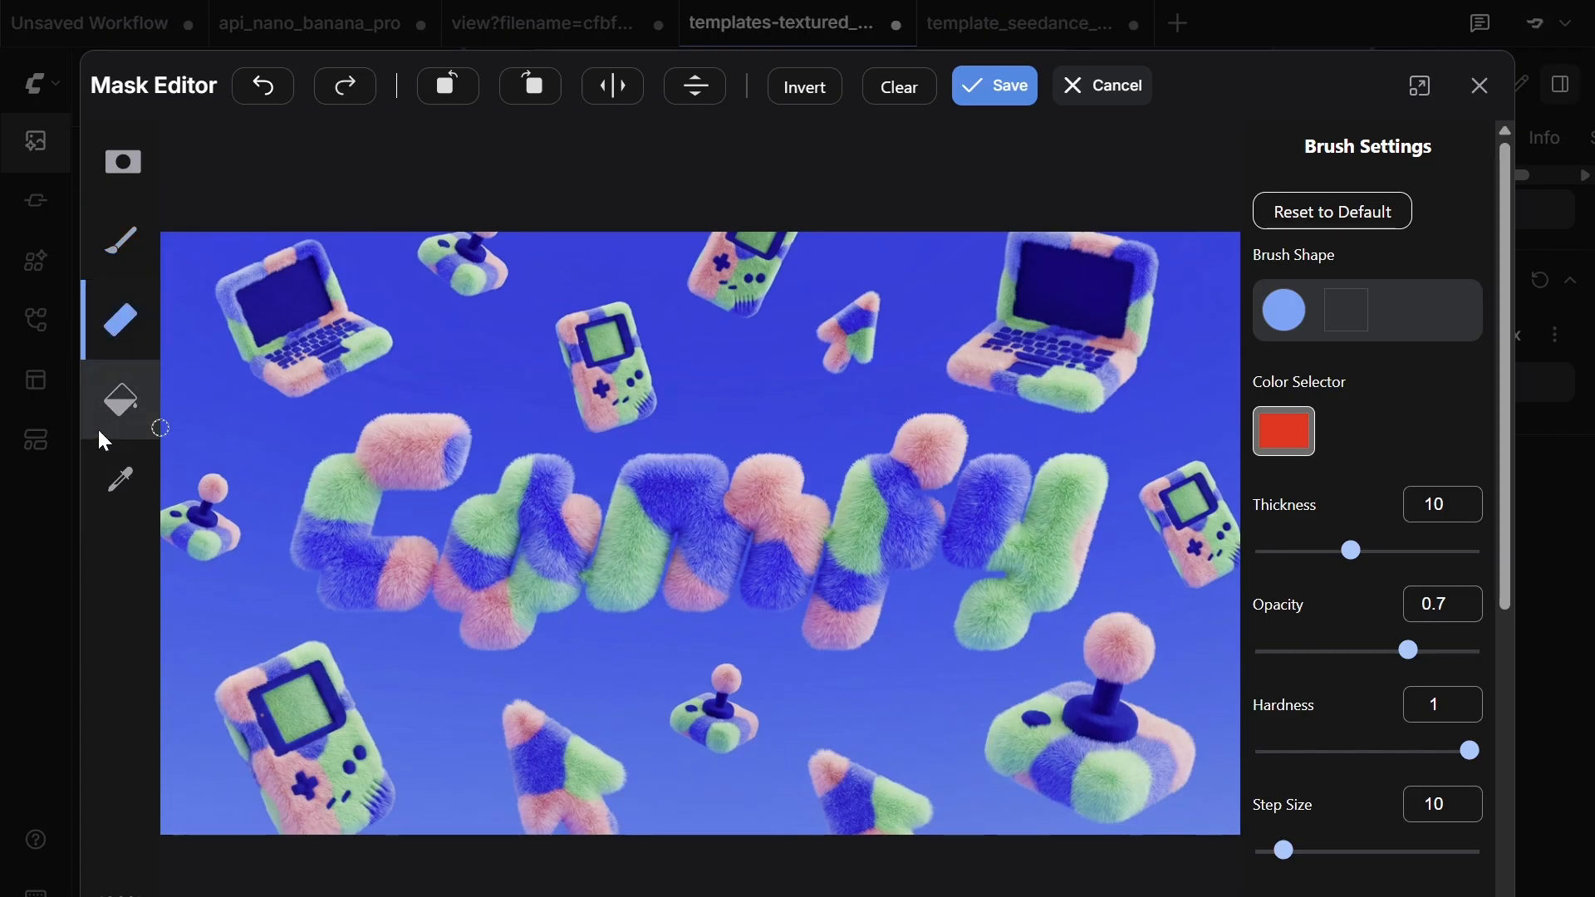
click(137, 407)
click(123, 478)
click(125, 161)
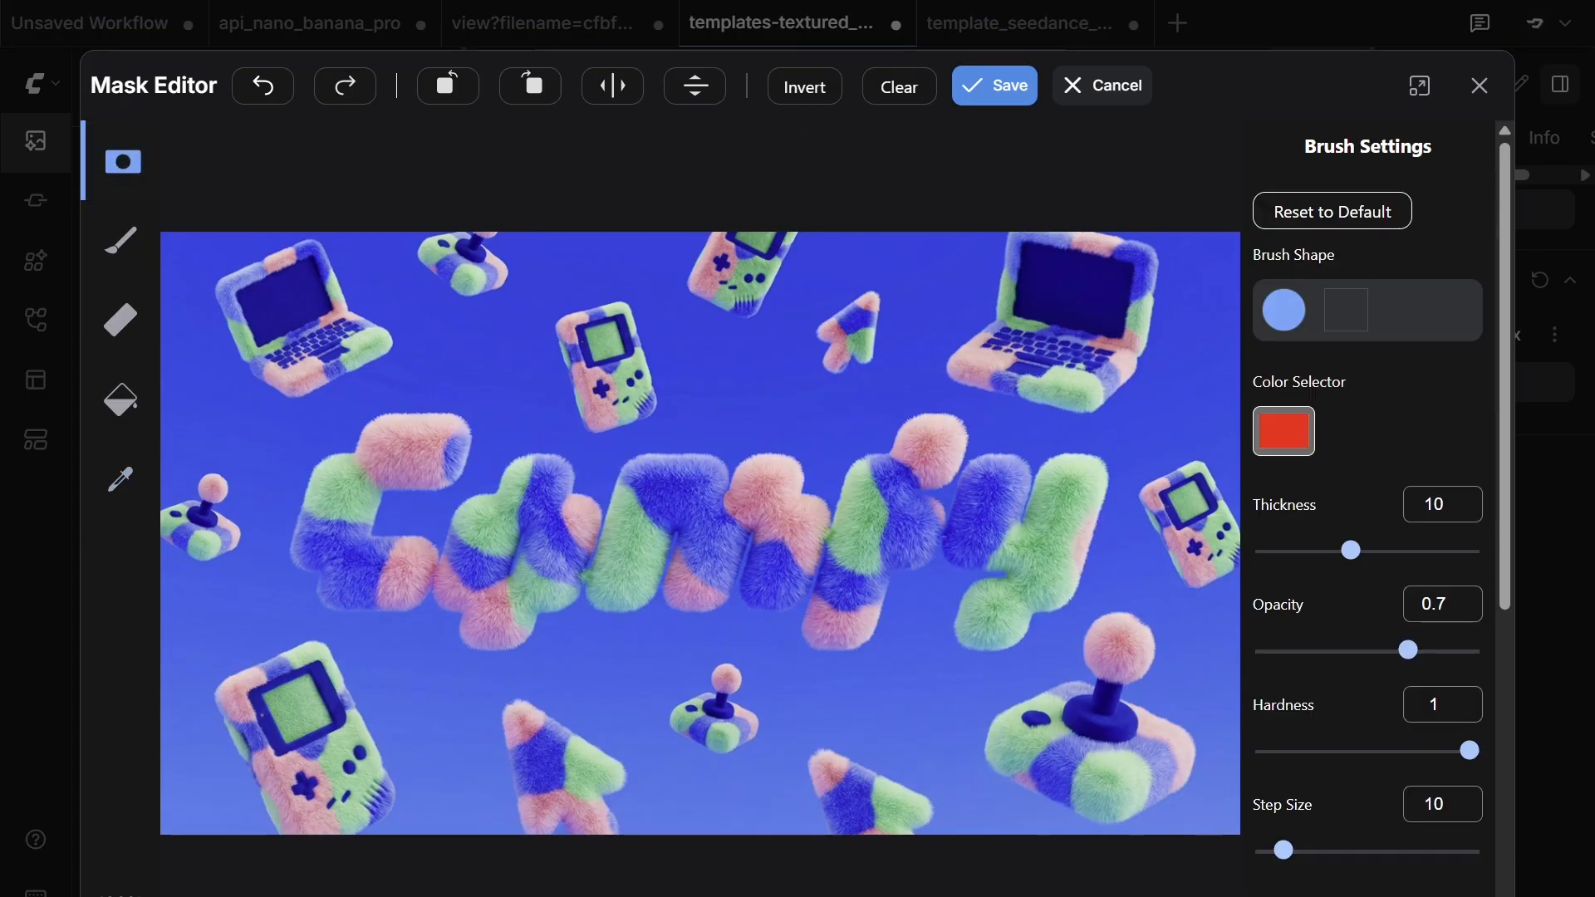
click(1132, 99)
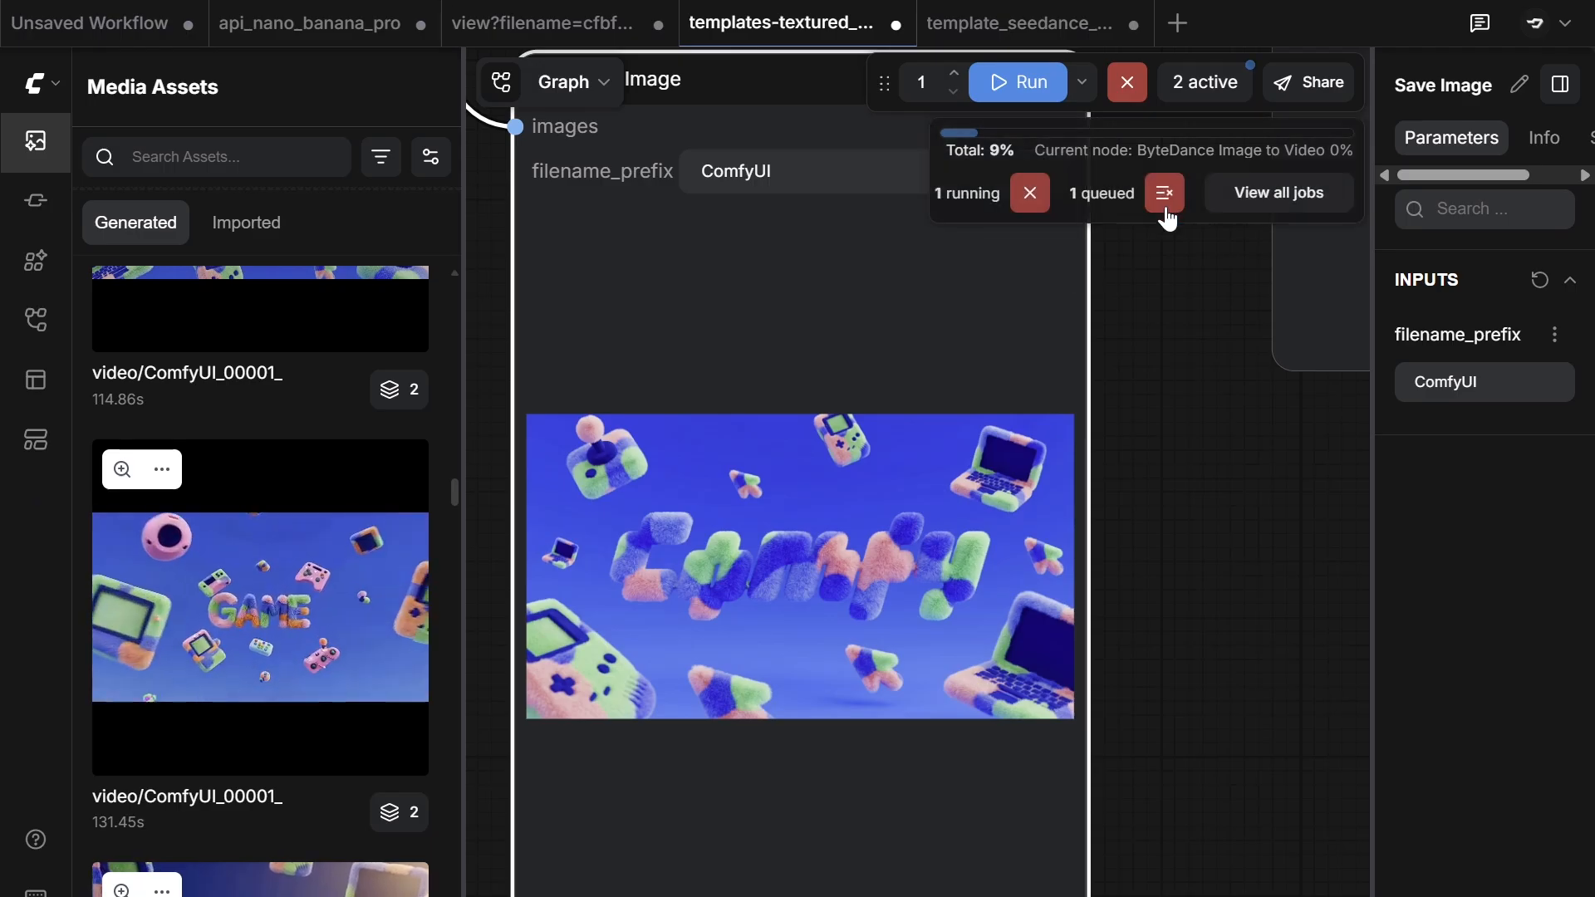
Step: Return to the template_seedance workflow and look over its nodes from the freezer.png and snowboarder.png reference images to Google Gemini
click(1028, 11)
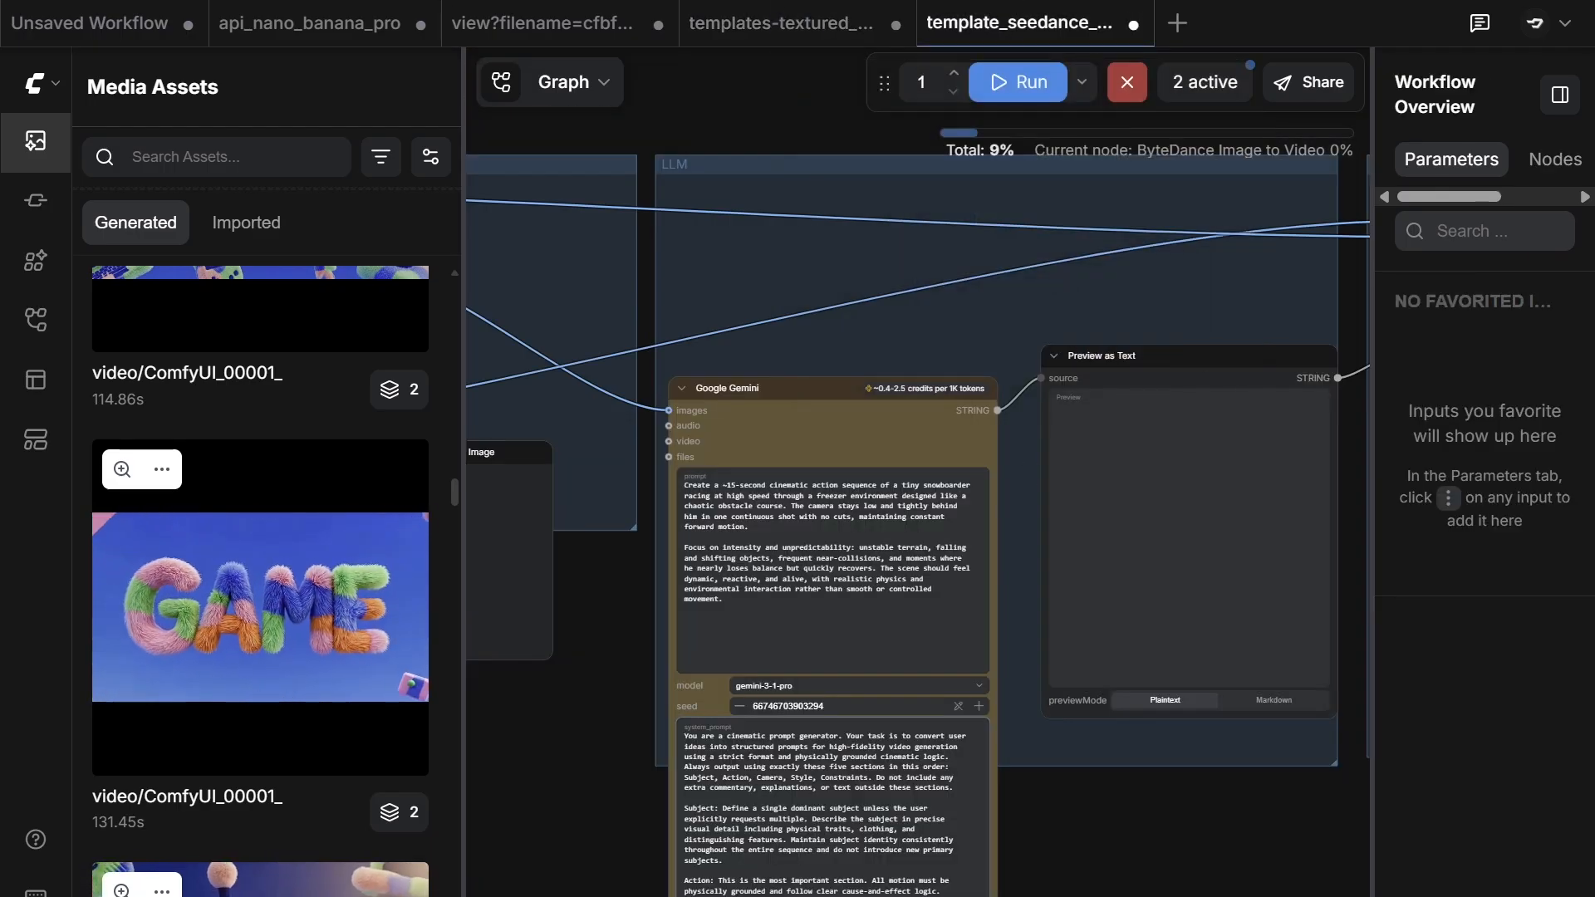
drag(881, 192, 1307, 213)
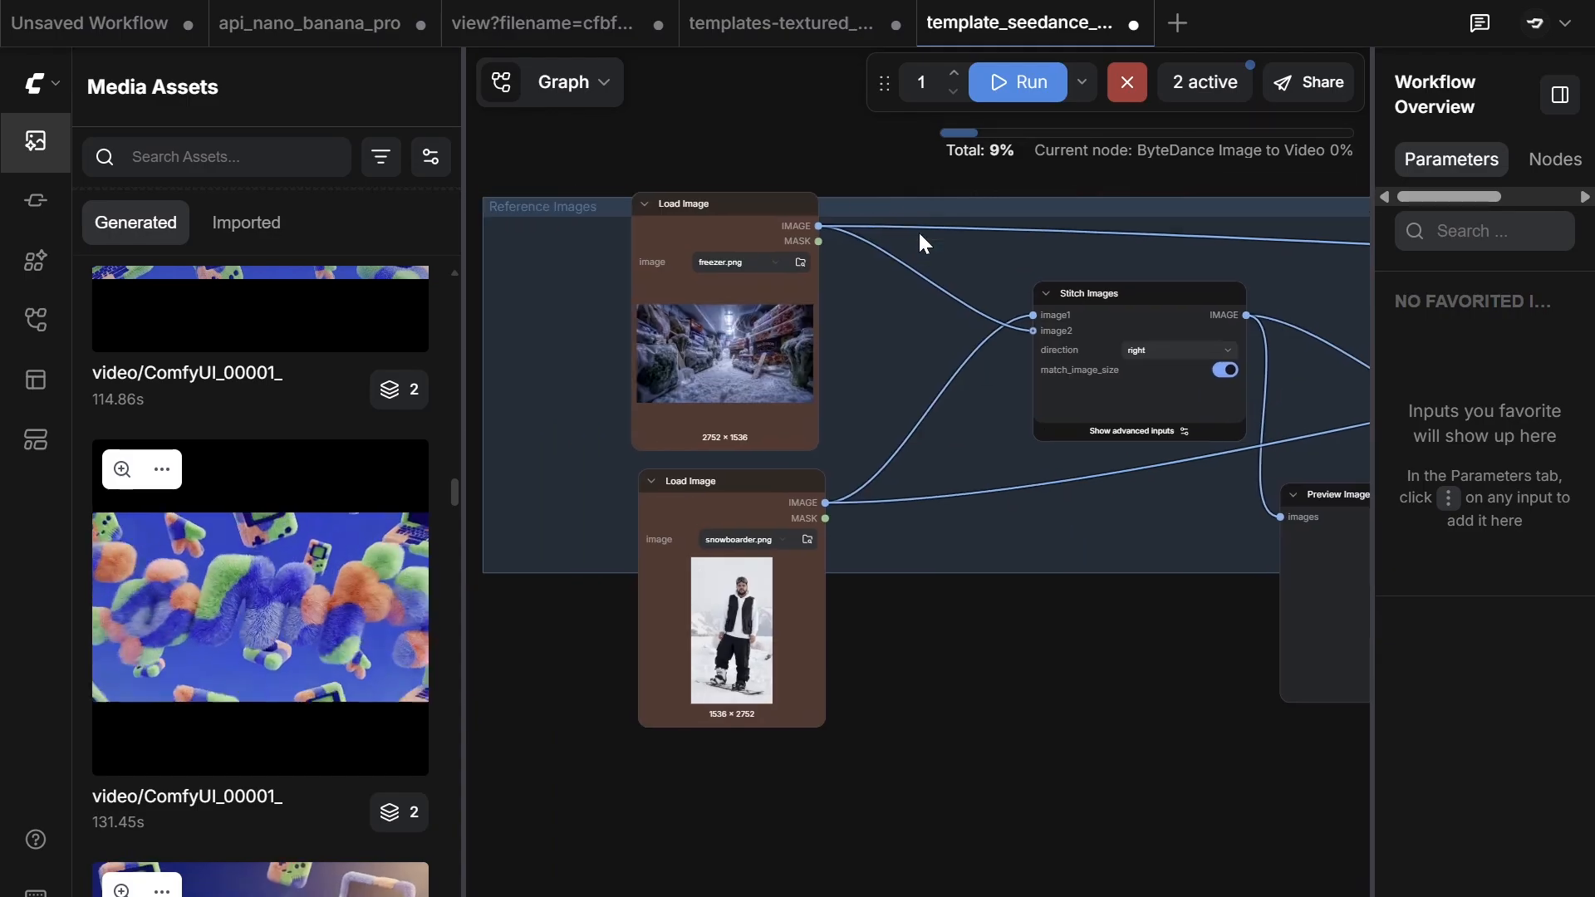
scroll(957, 573, up, 1)
drag(949, 639, 777, 701)
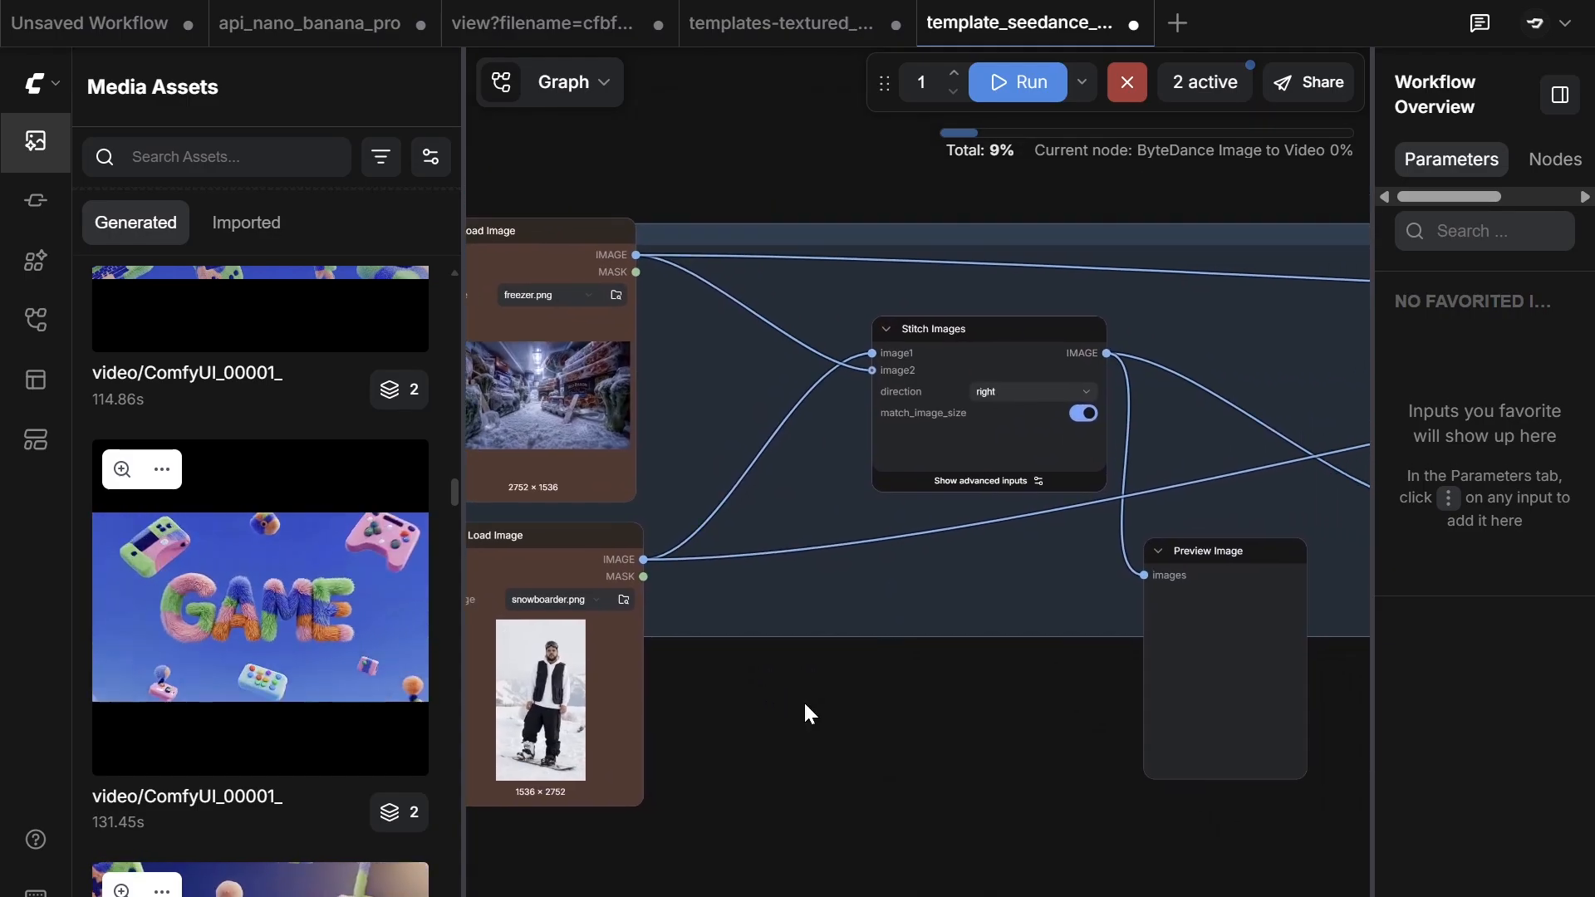
scroll(844, 690, down, 3)
drag(897, 712, 613, 548)
drag(1044, 267, 997, 274)
scroll(413, 589, up, 1)
drag(747, 669, 665, 662)
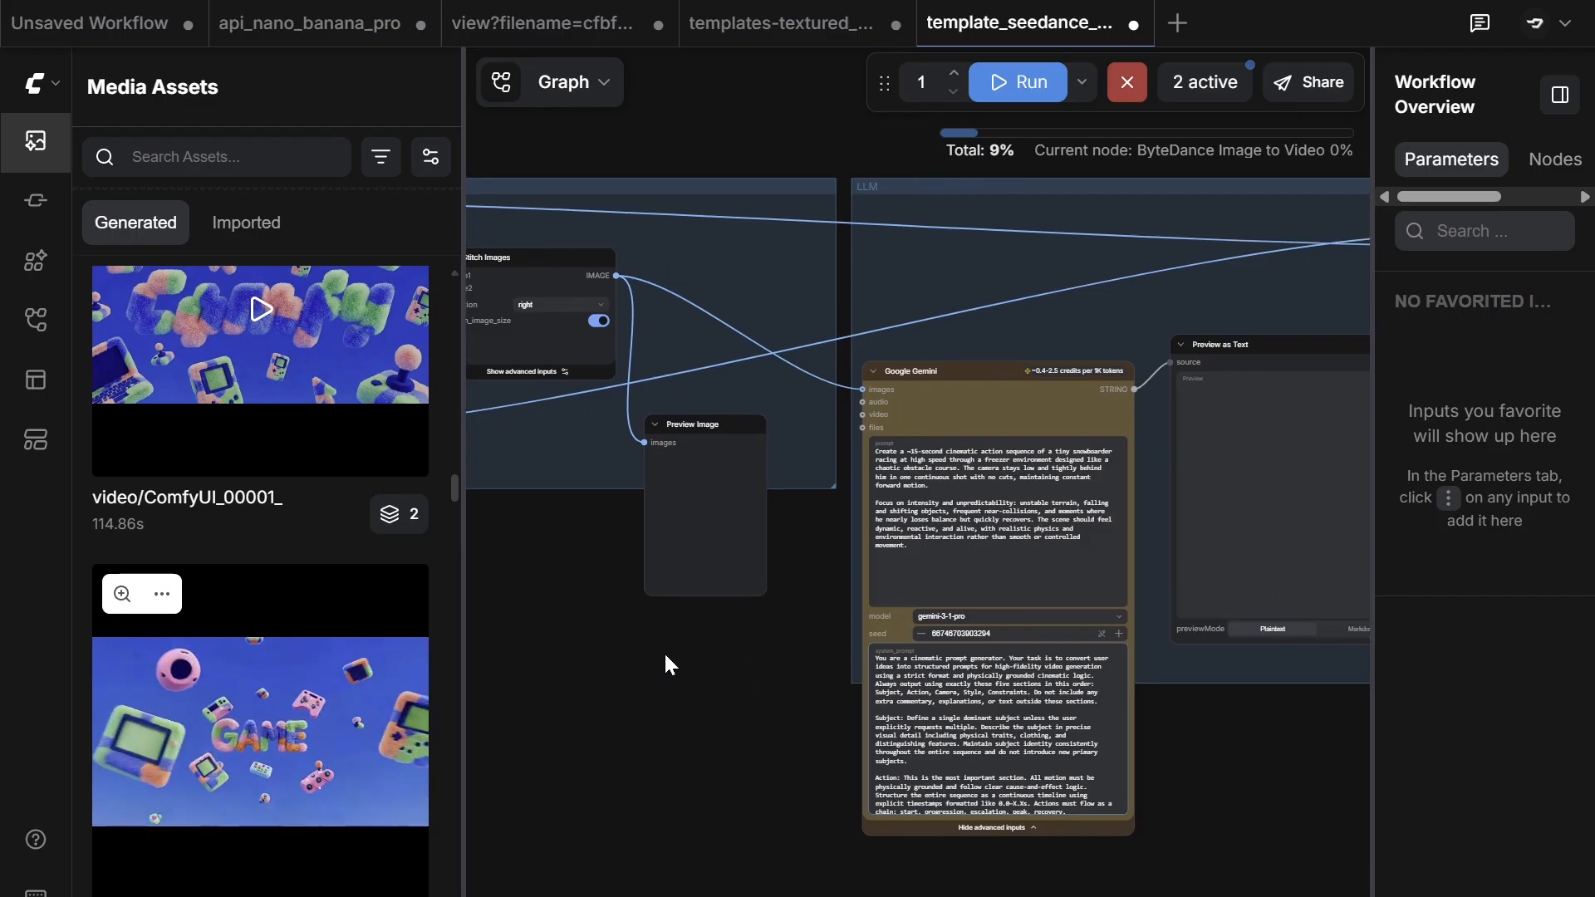
Step: Open the template library and browse all templates from Seedance 2.0 + LLM Prompt Helper down to 1 Click Multiple Character Angles
click(35, 439)
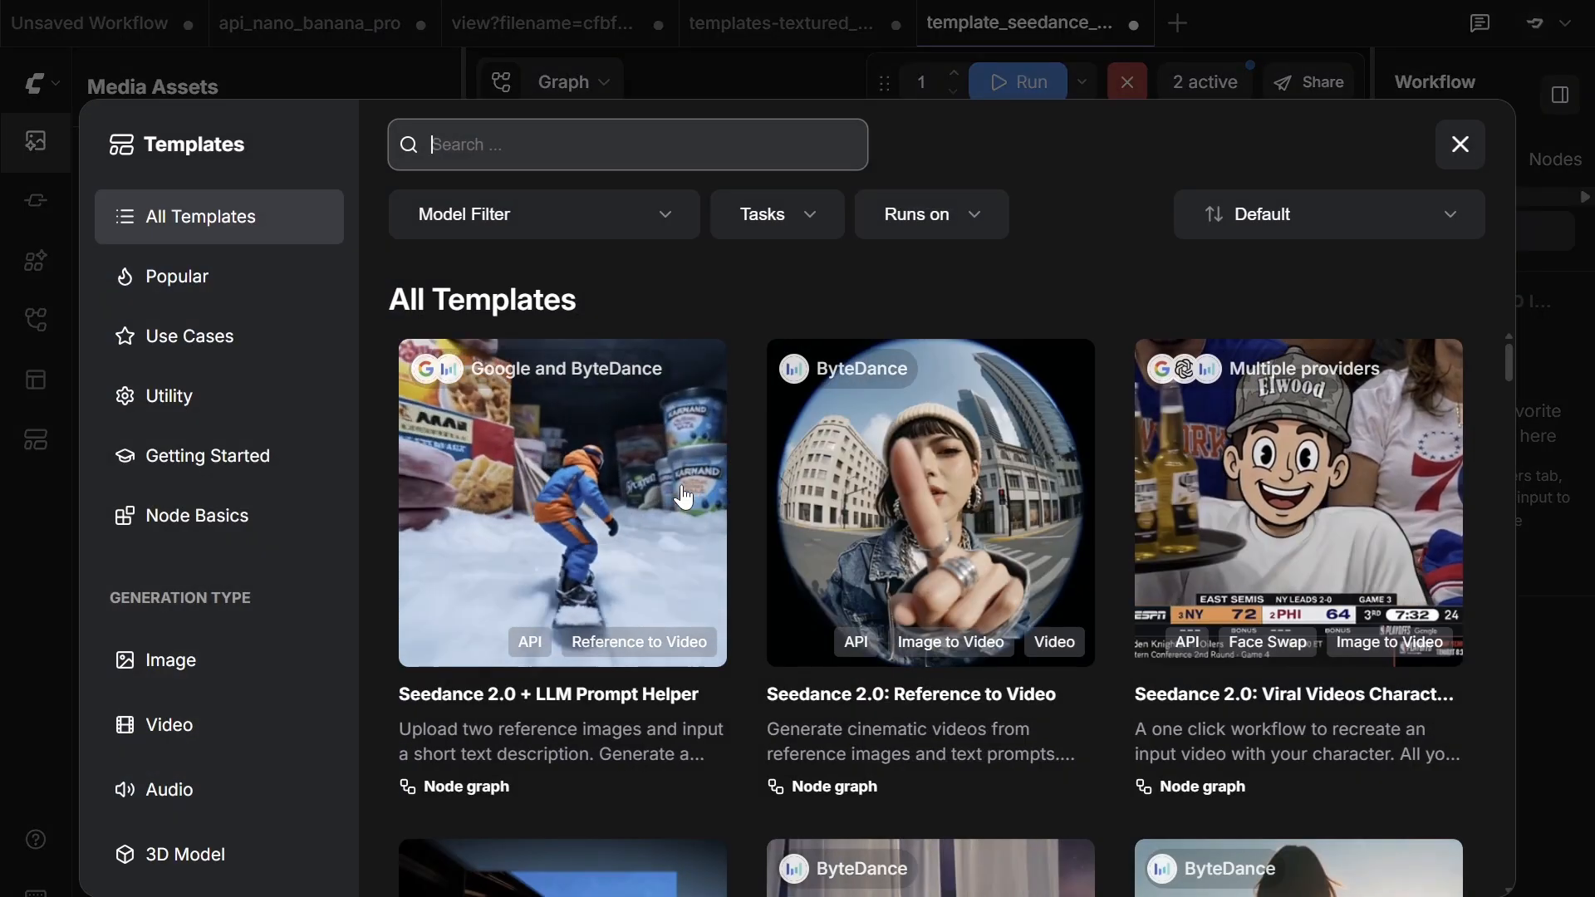
scroll(680, 499, down, 5)
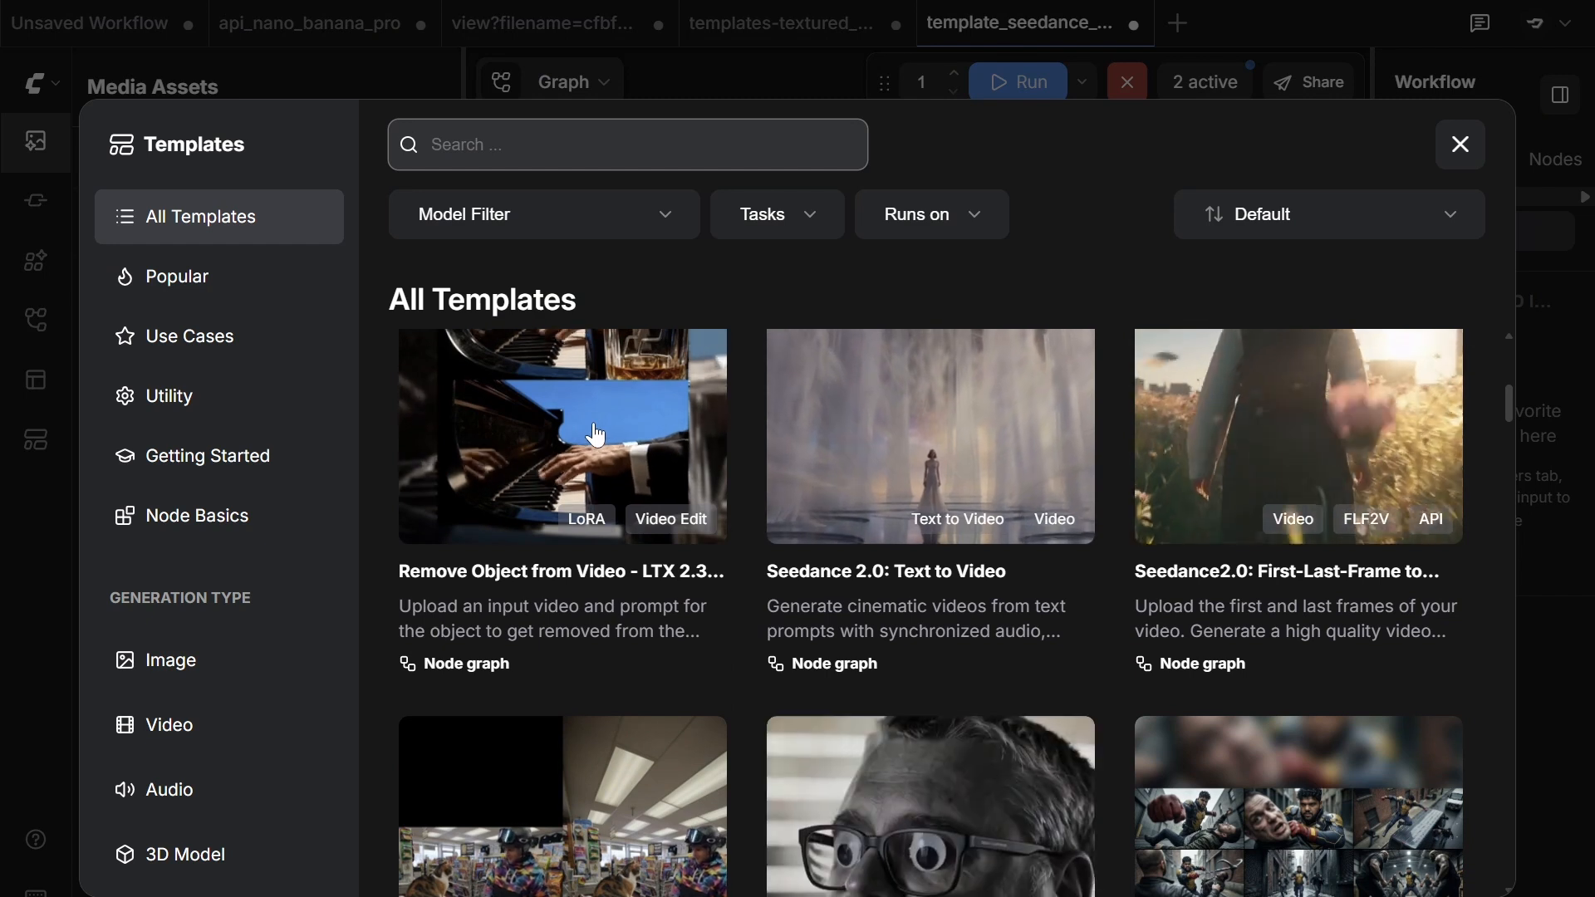
scroll(831, 490, down, 2)
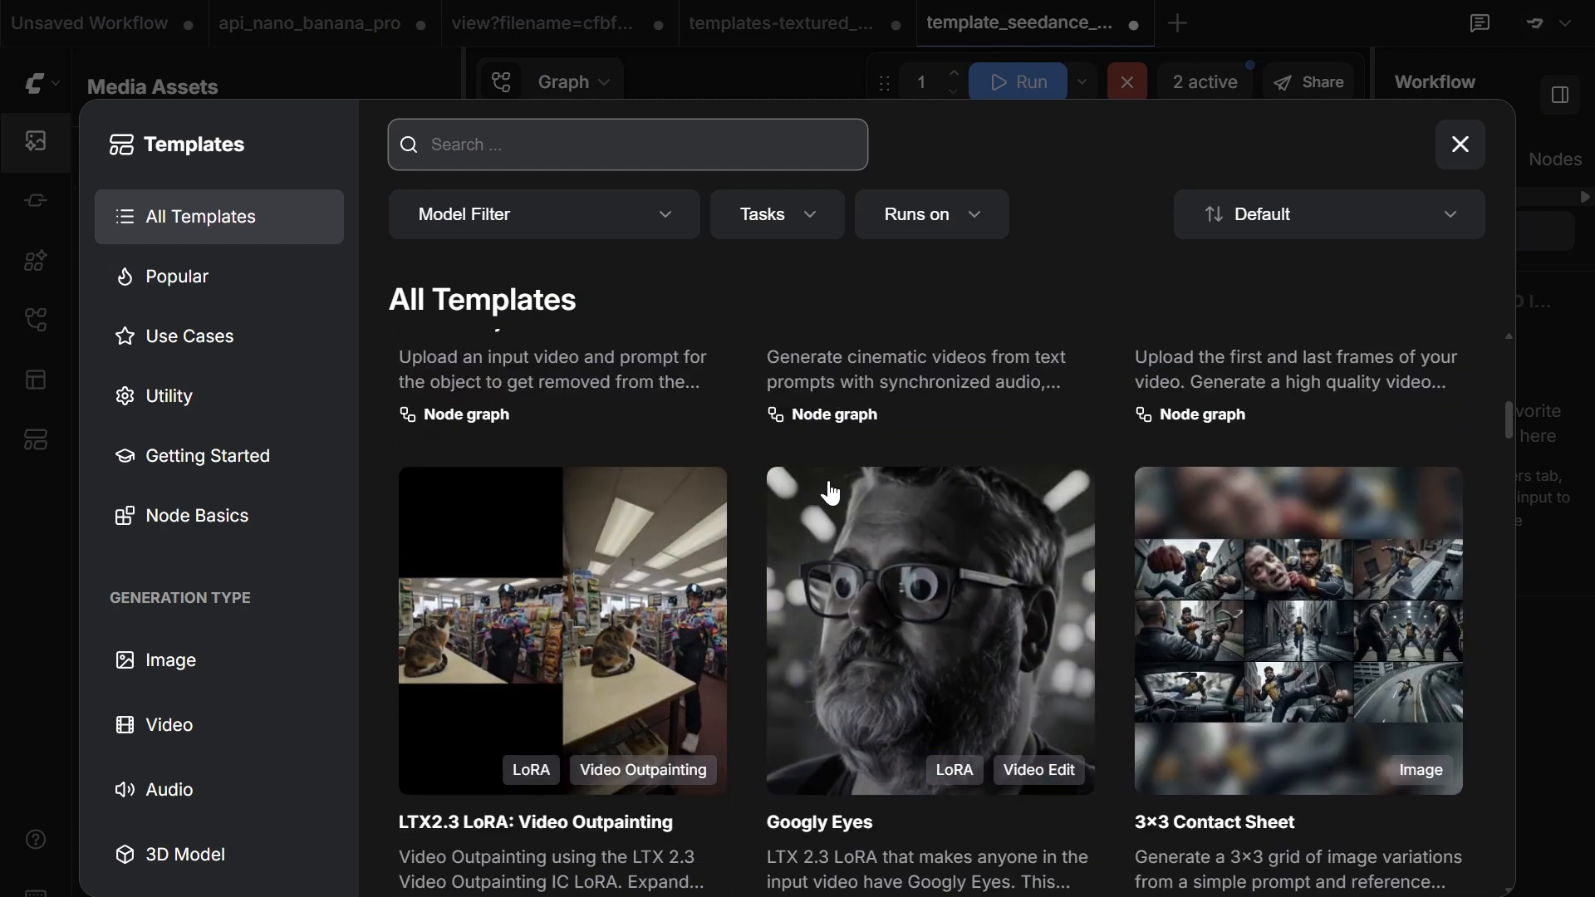
scroll(829, 482, down, 2)
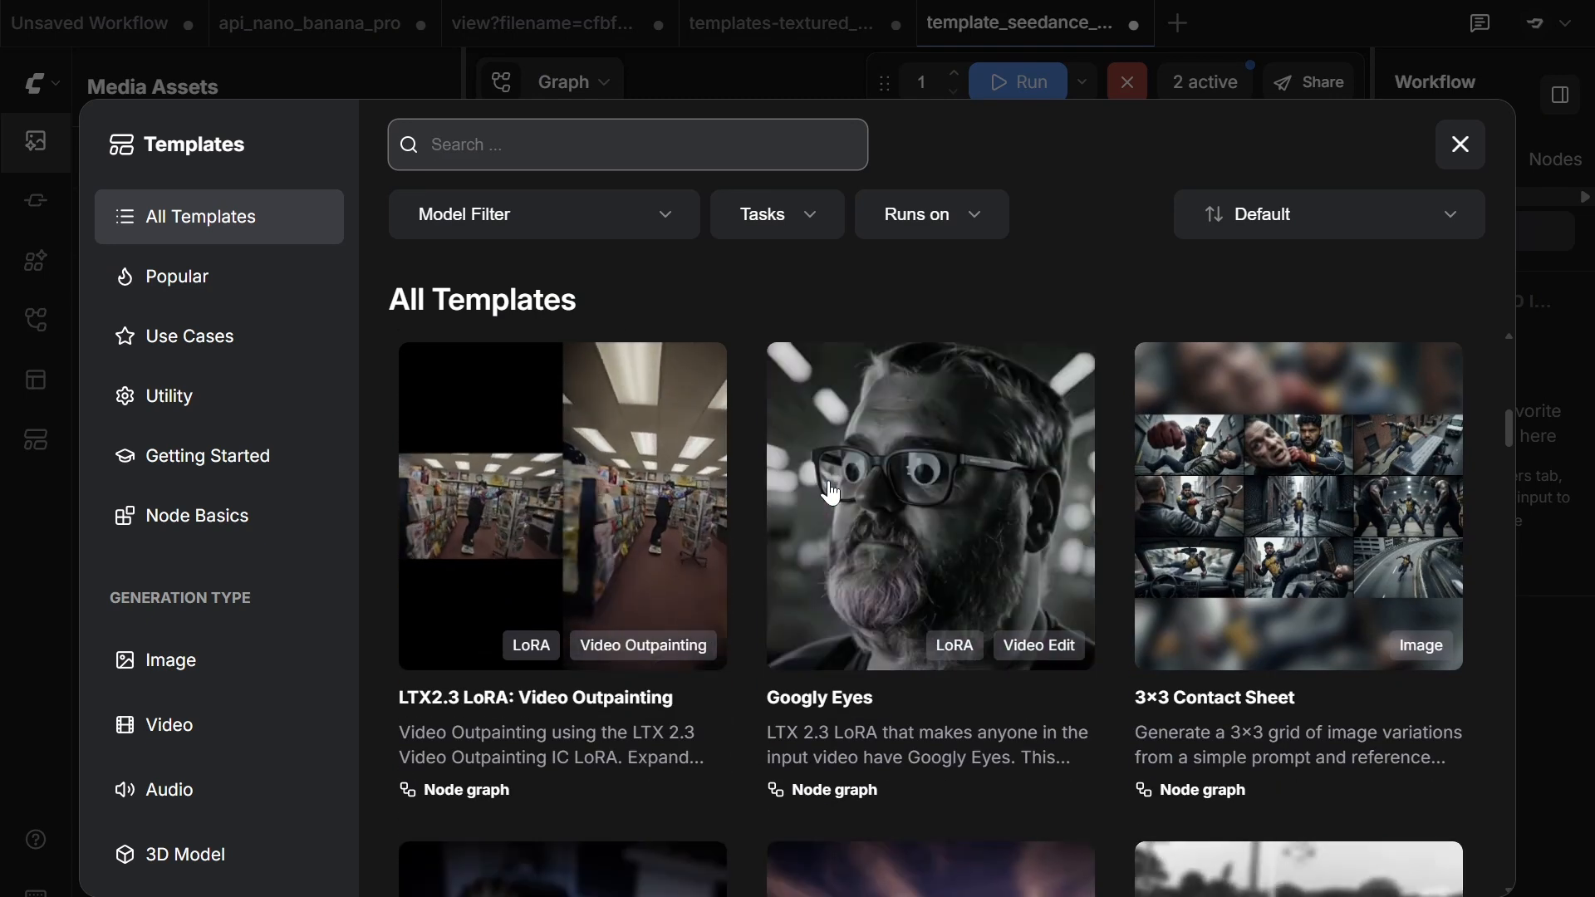
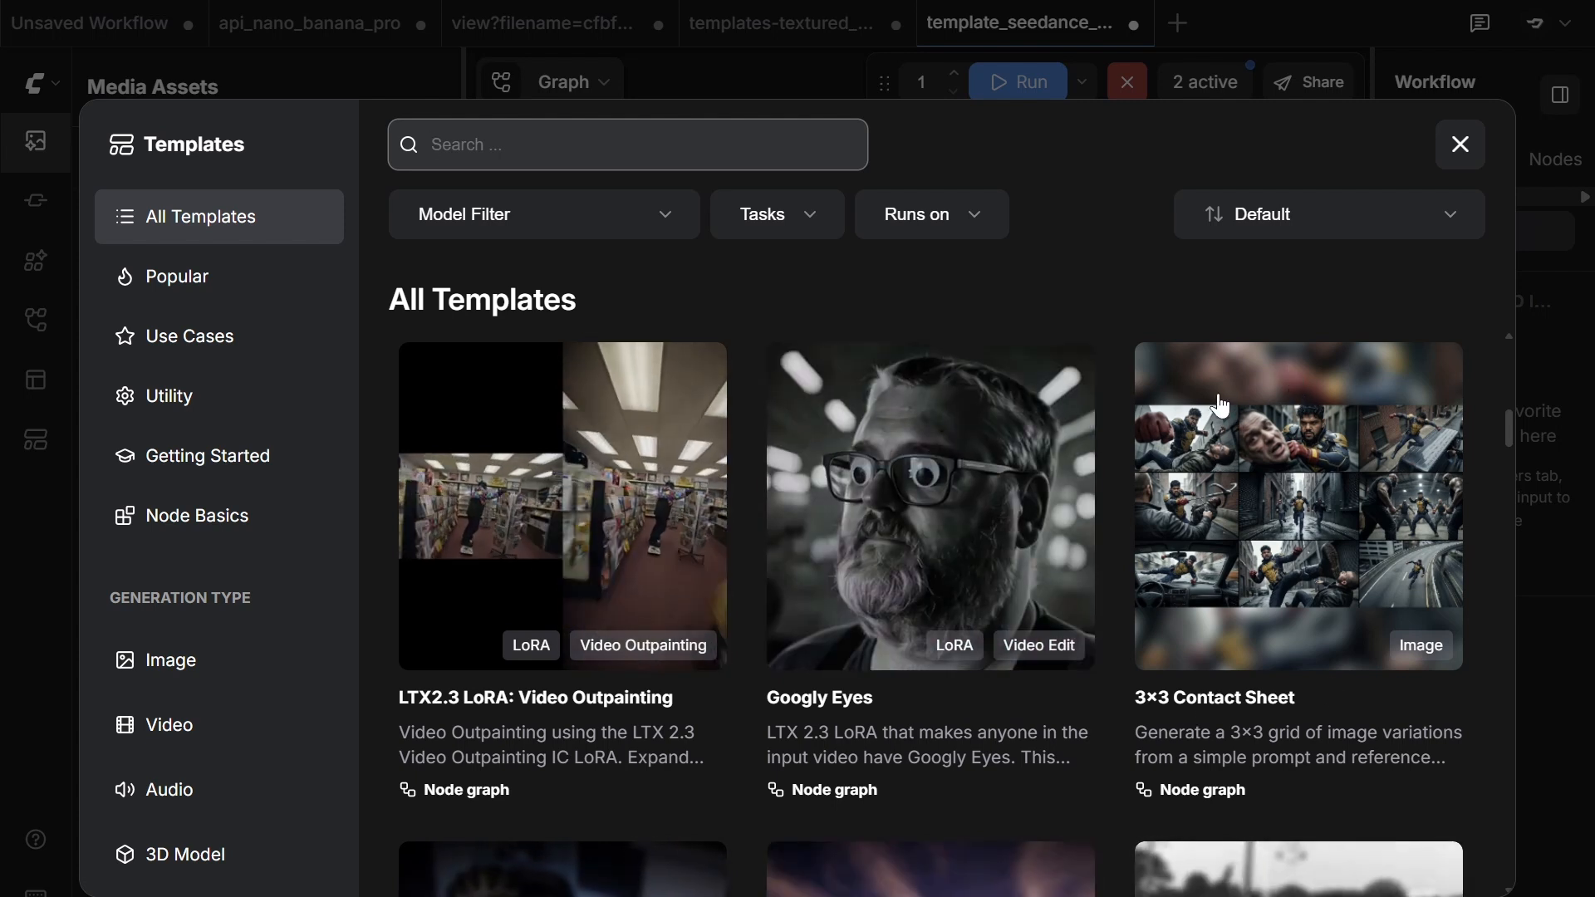
scroll(1259, 402, down, 5)
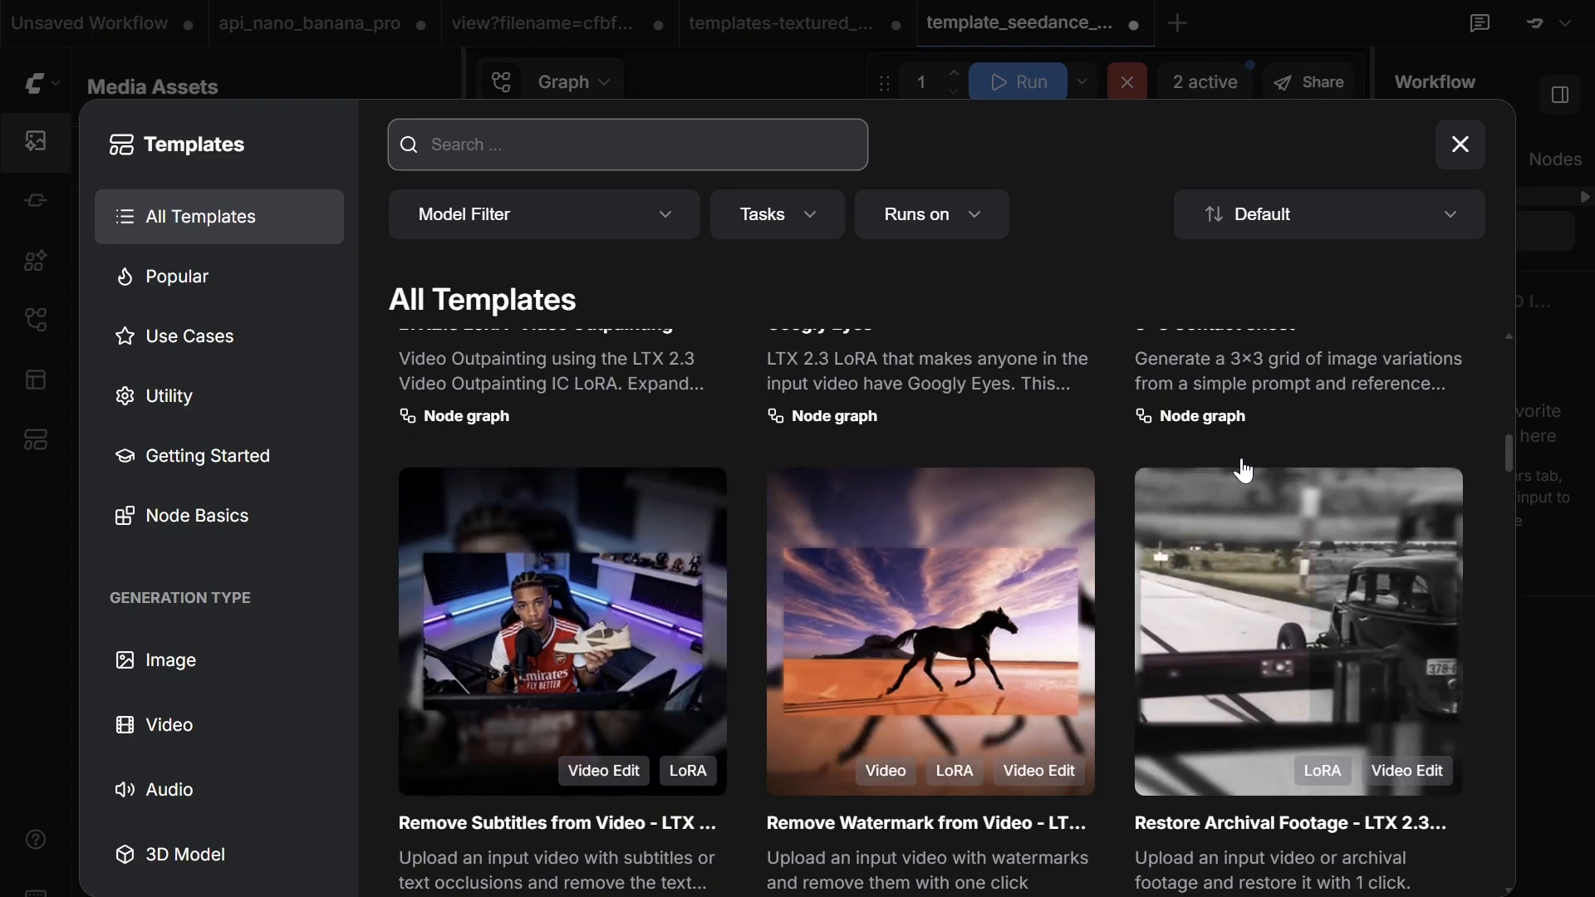
scroll(1247, 474, down, 5)
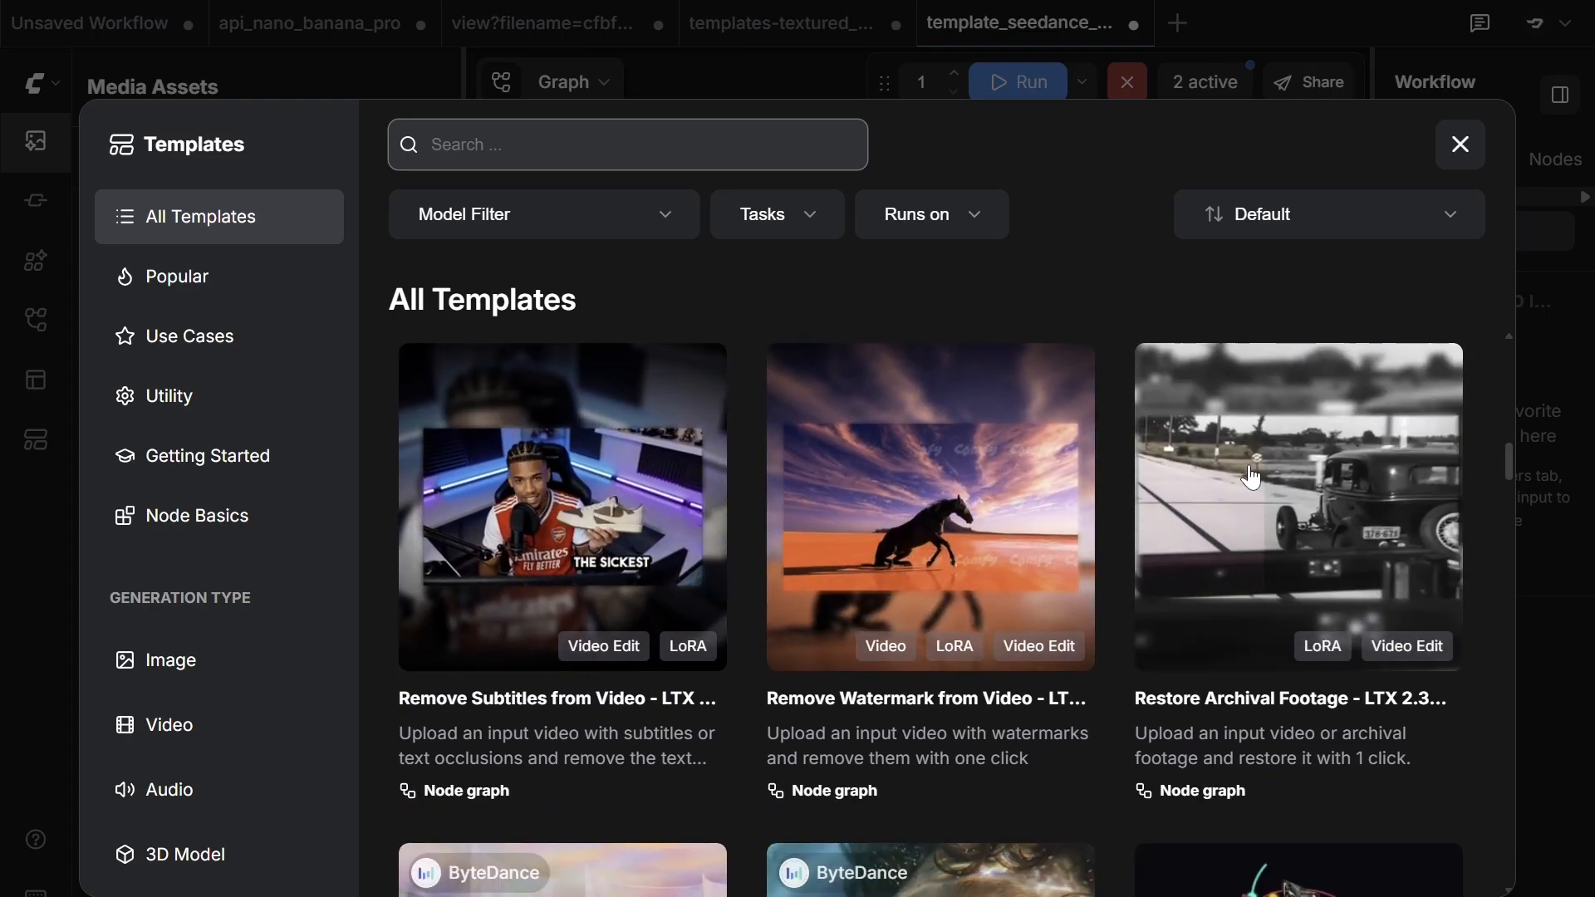
scroll(1255, 489, down, 5)
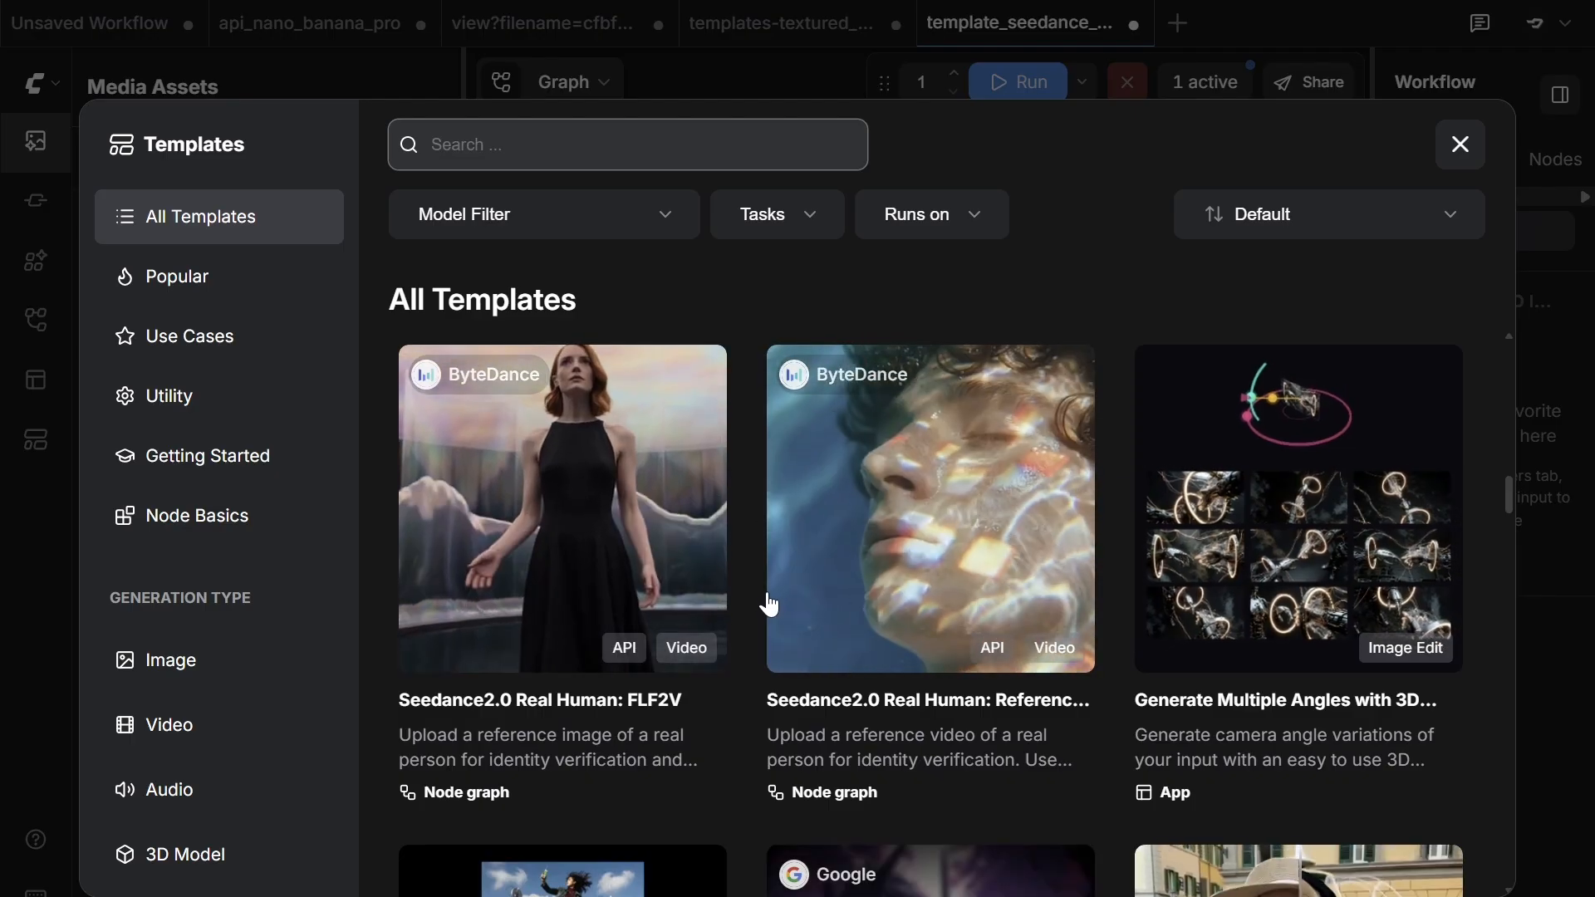
scroll(765, 599, down, 6)
scroll(898, 552, down, 2)
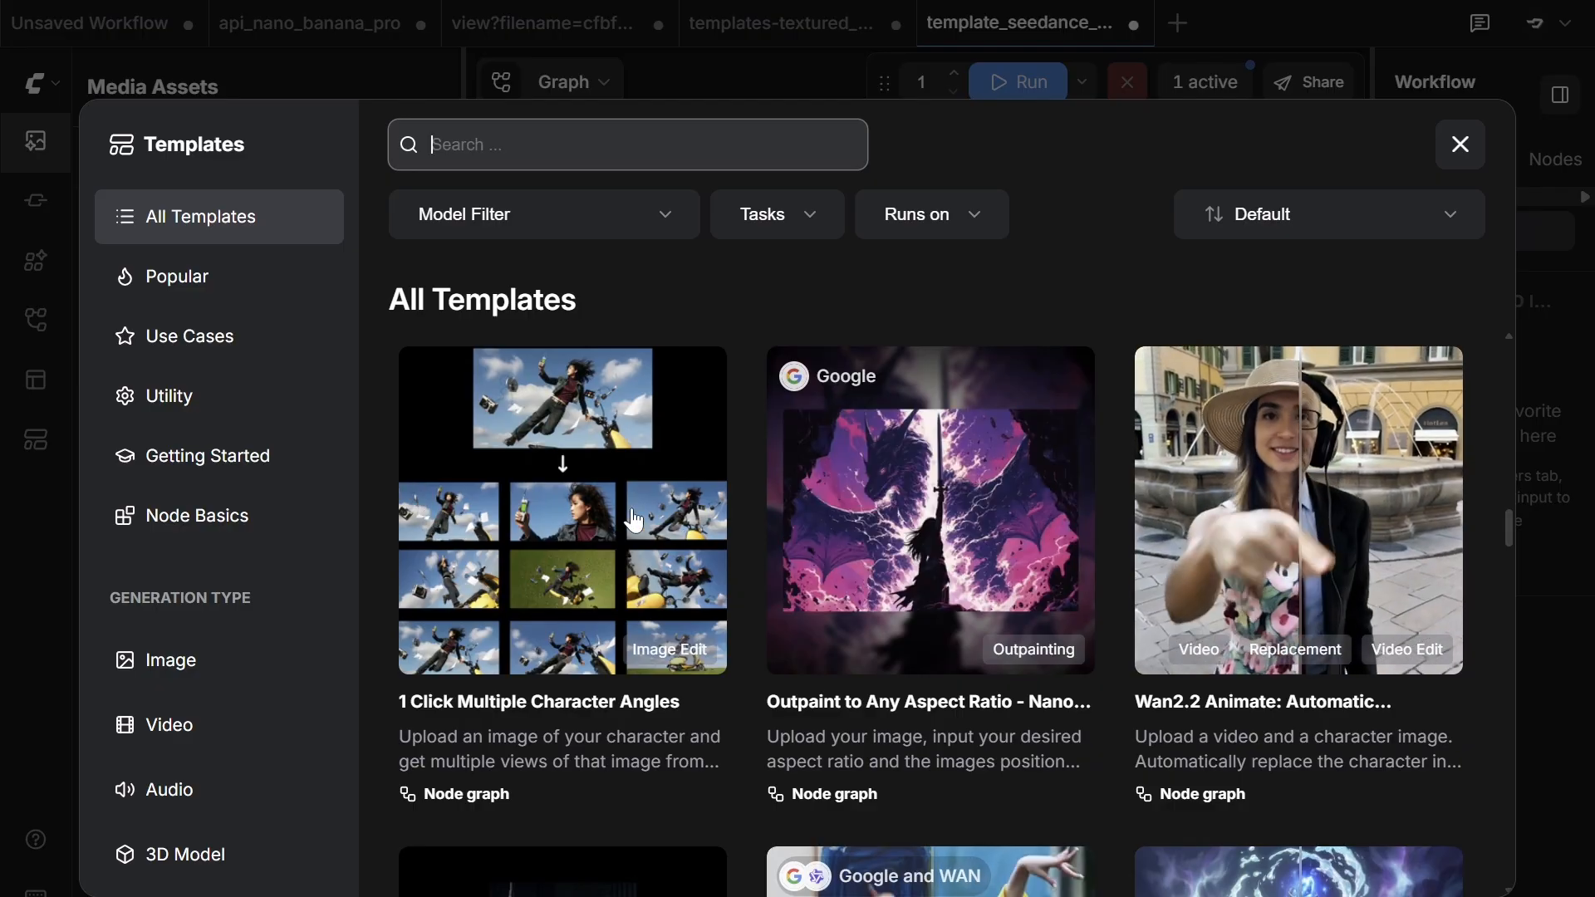
Step: Browse the templates from Audio-Driven Character Lip Sync through LTX-2.3 Style Transition to the Contact Sheet workflows, and close the template library
scroll(697, 518, down, 3)
scroll(697, 518, down, 3)
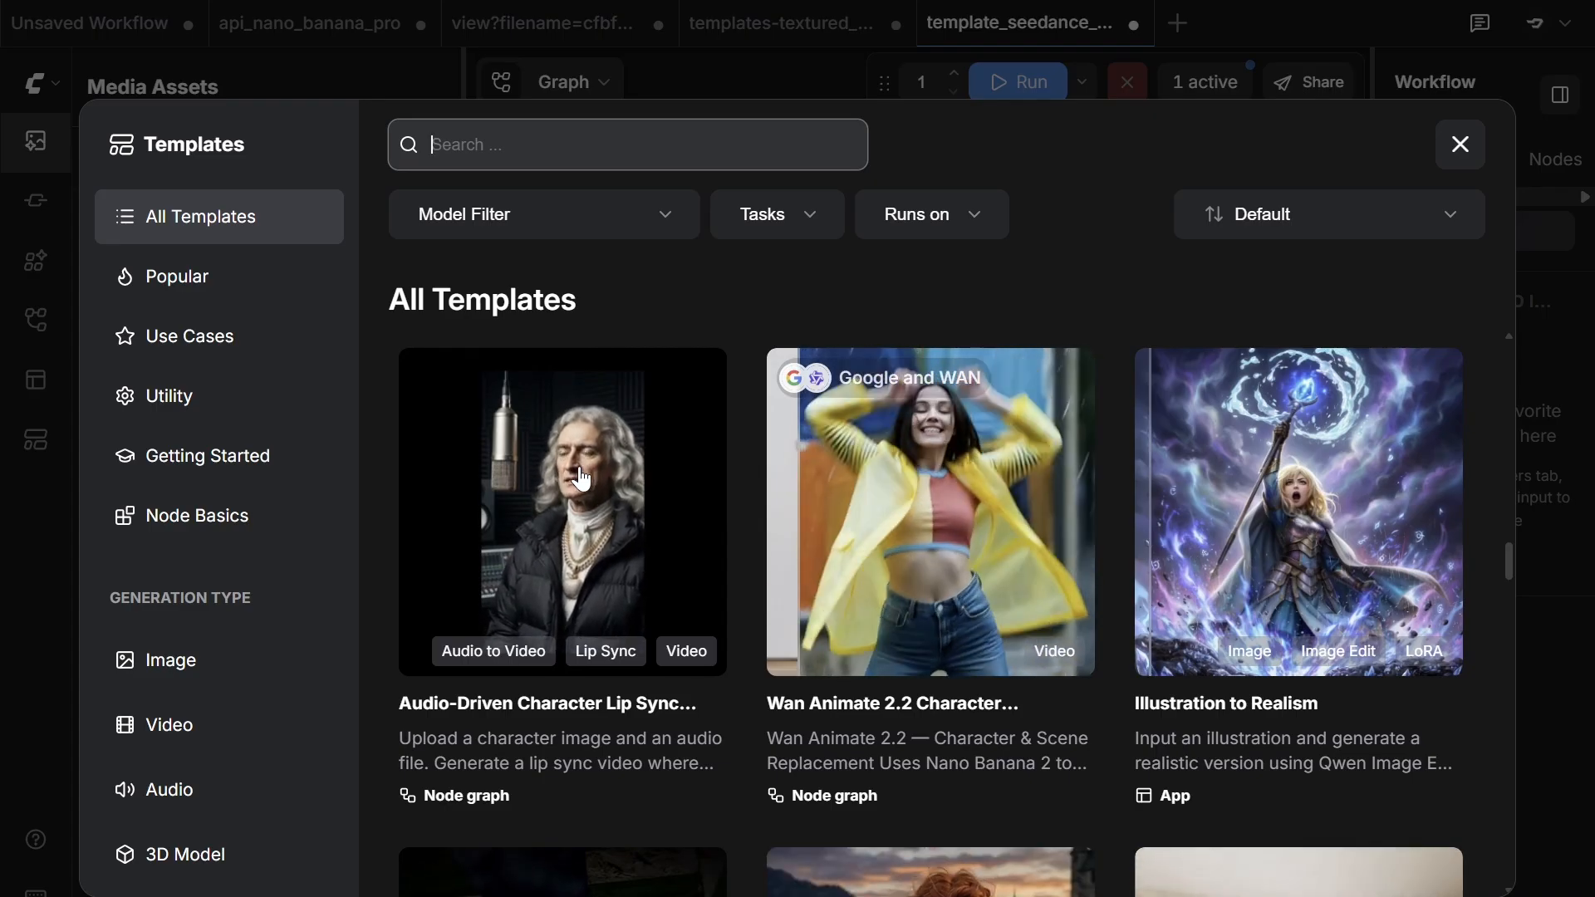
scroll(586, 490, down, 5)
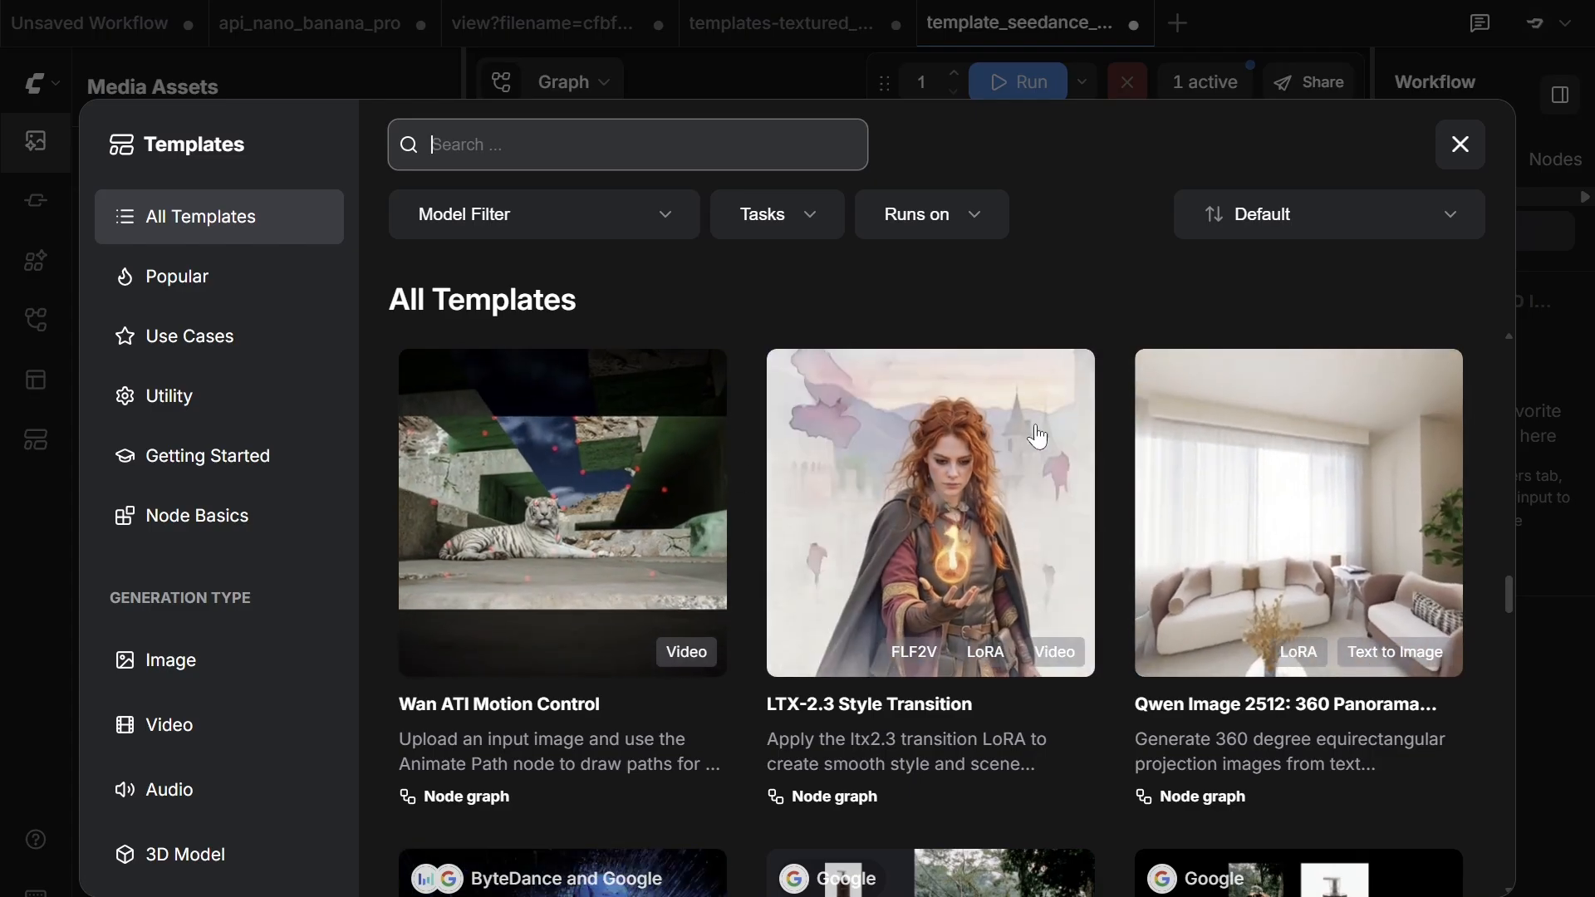
scroll(1037, 435, up, 1)
scroll(1054, 577, down, 2)
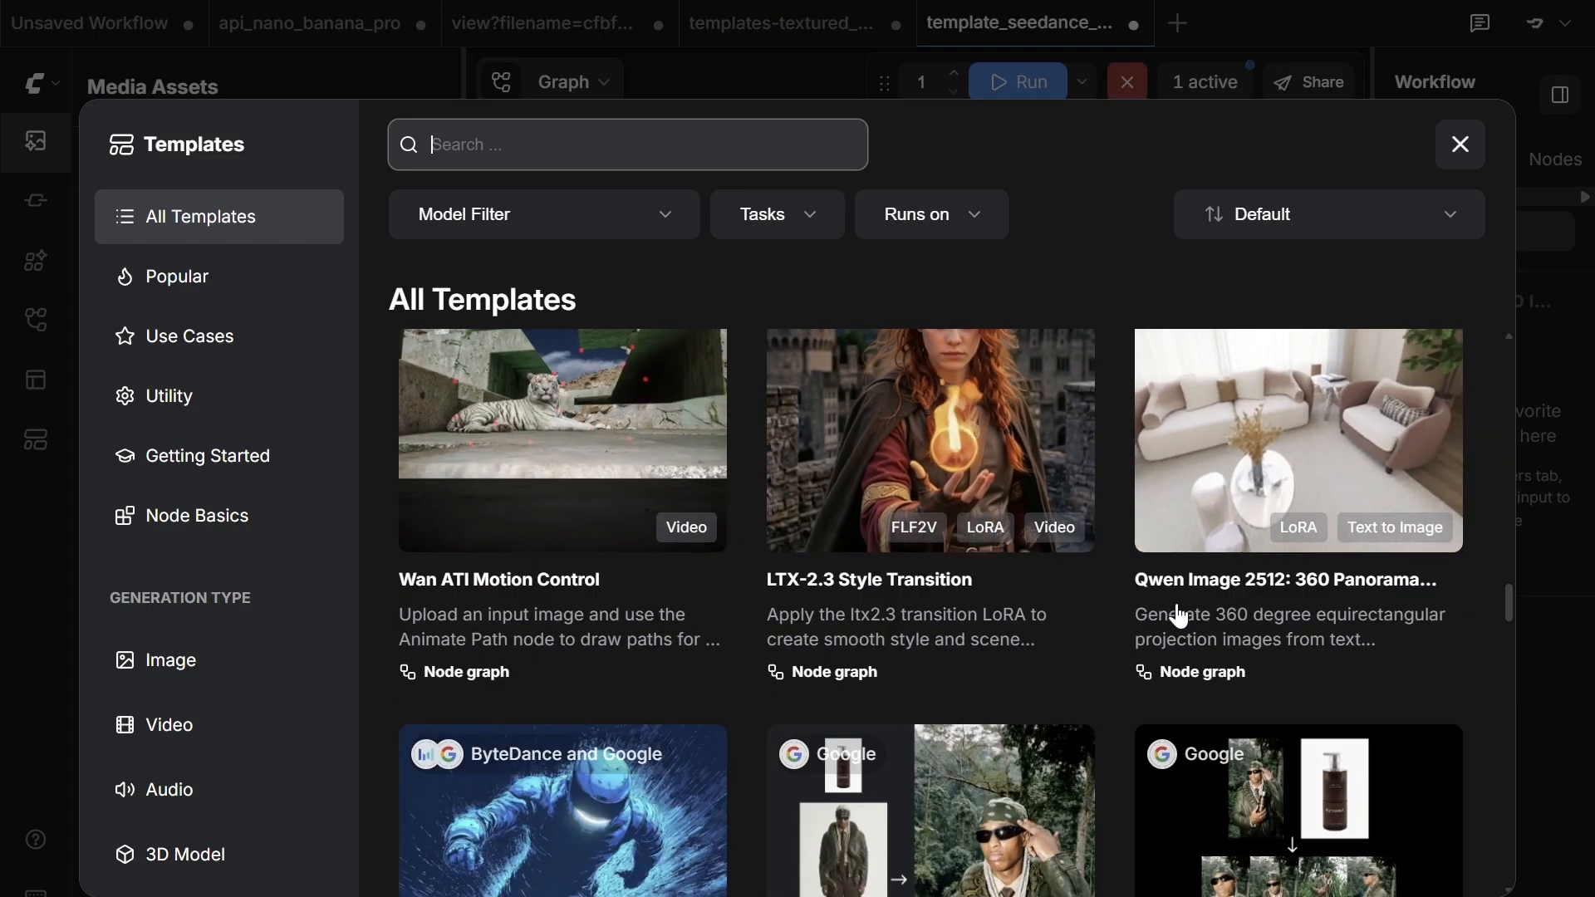
scroll(1178, 615, up, 1)
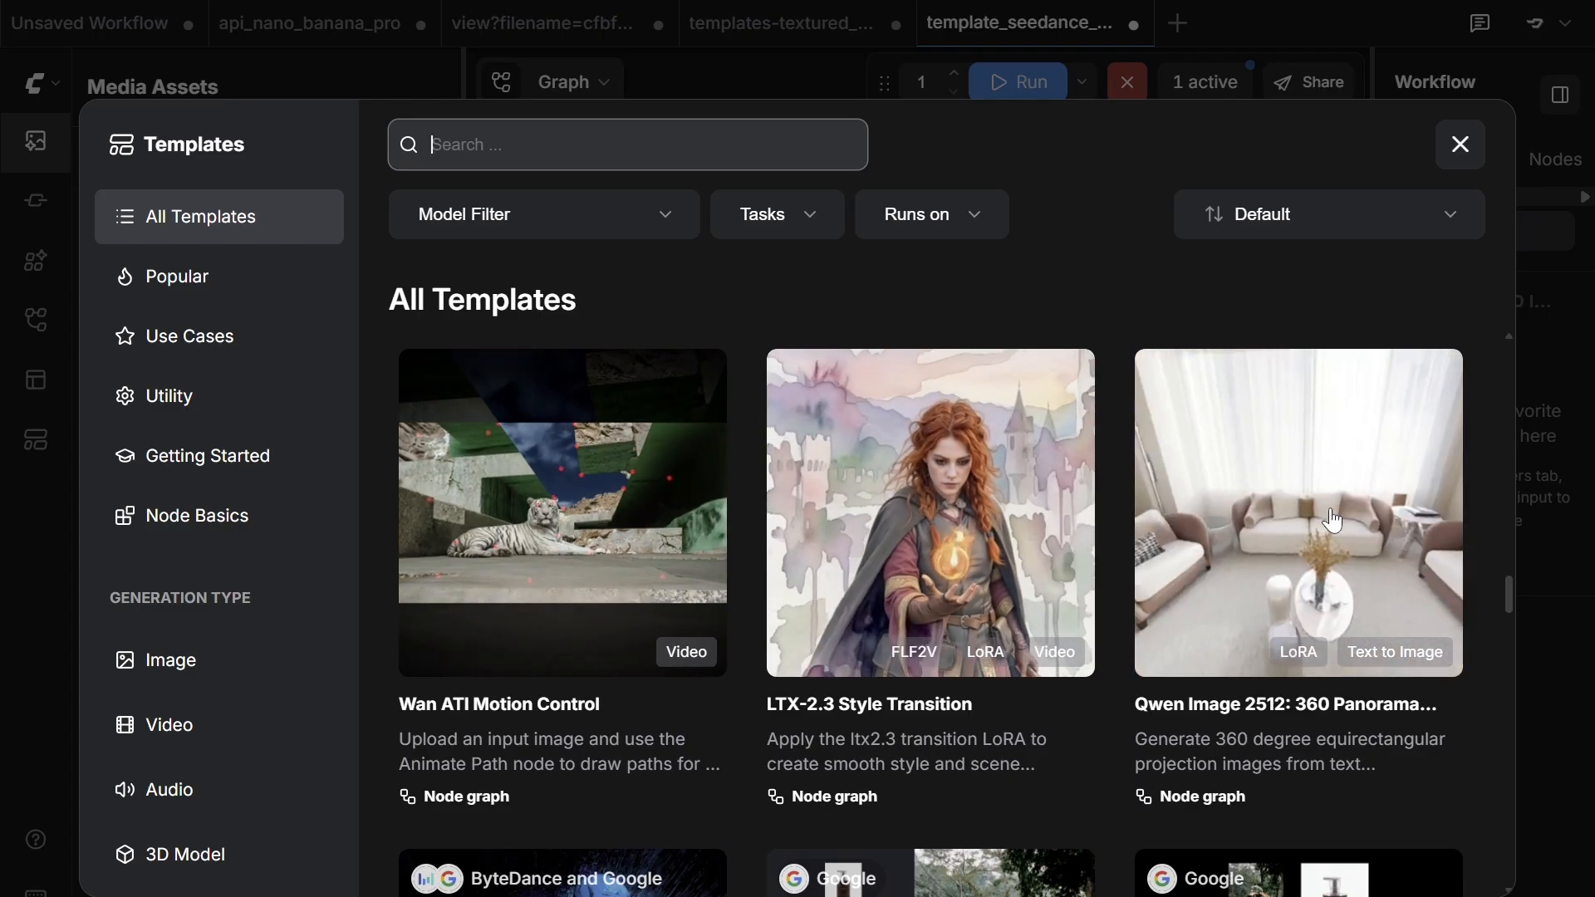
scroll(1308, 532, down, 1)
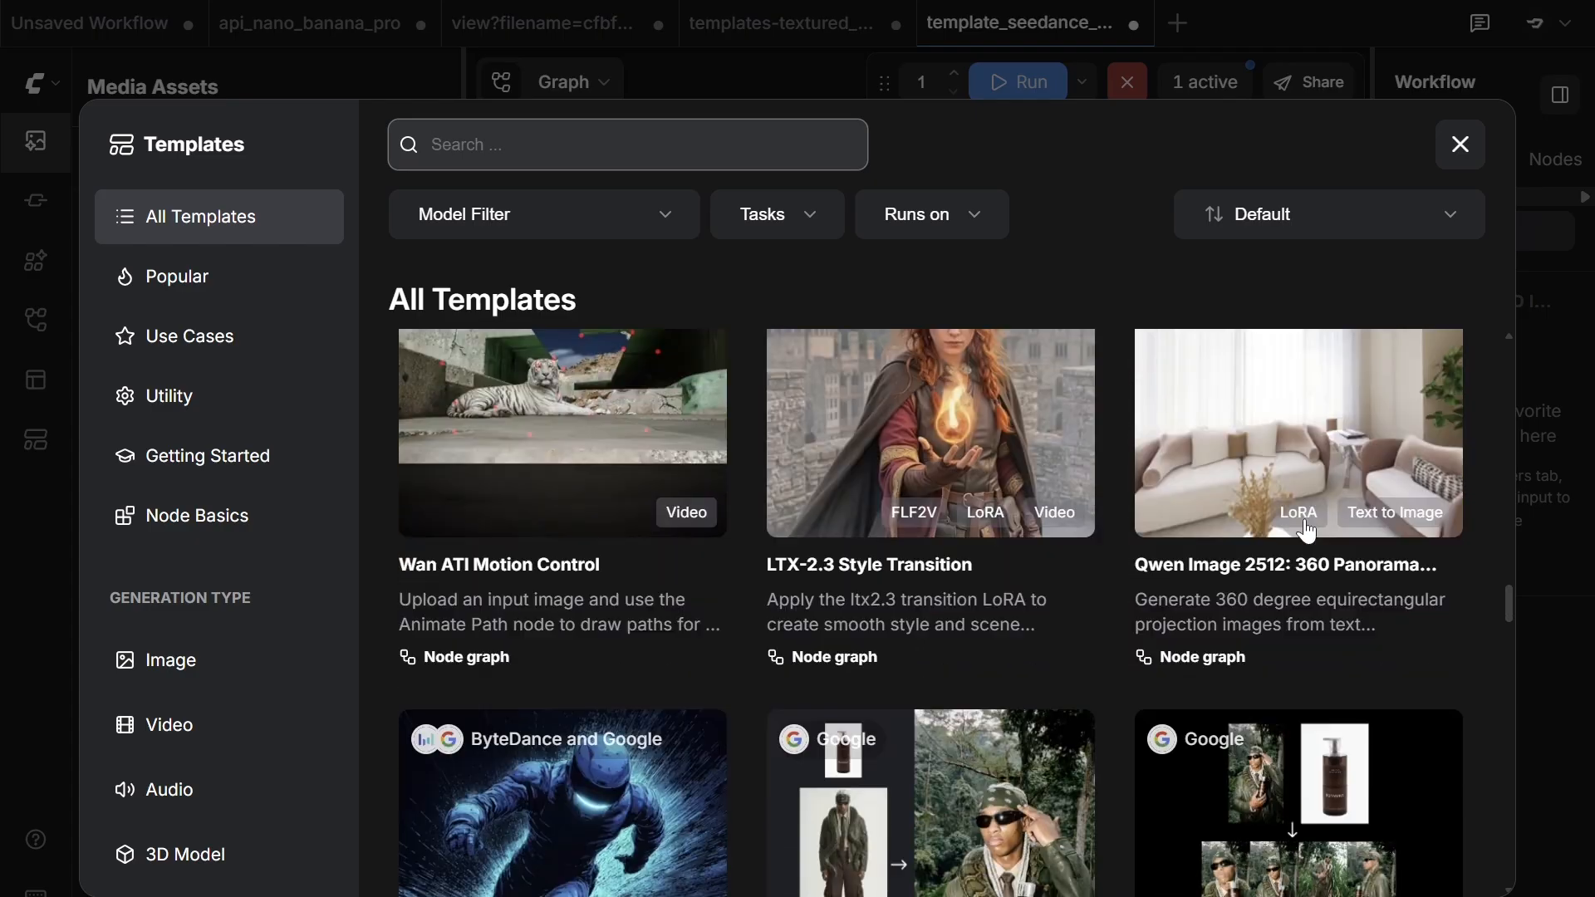
scroll(1268, 526, down, 1)
scroll(1229, 623, down, 1)
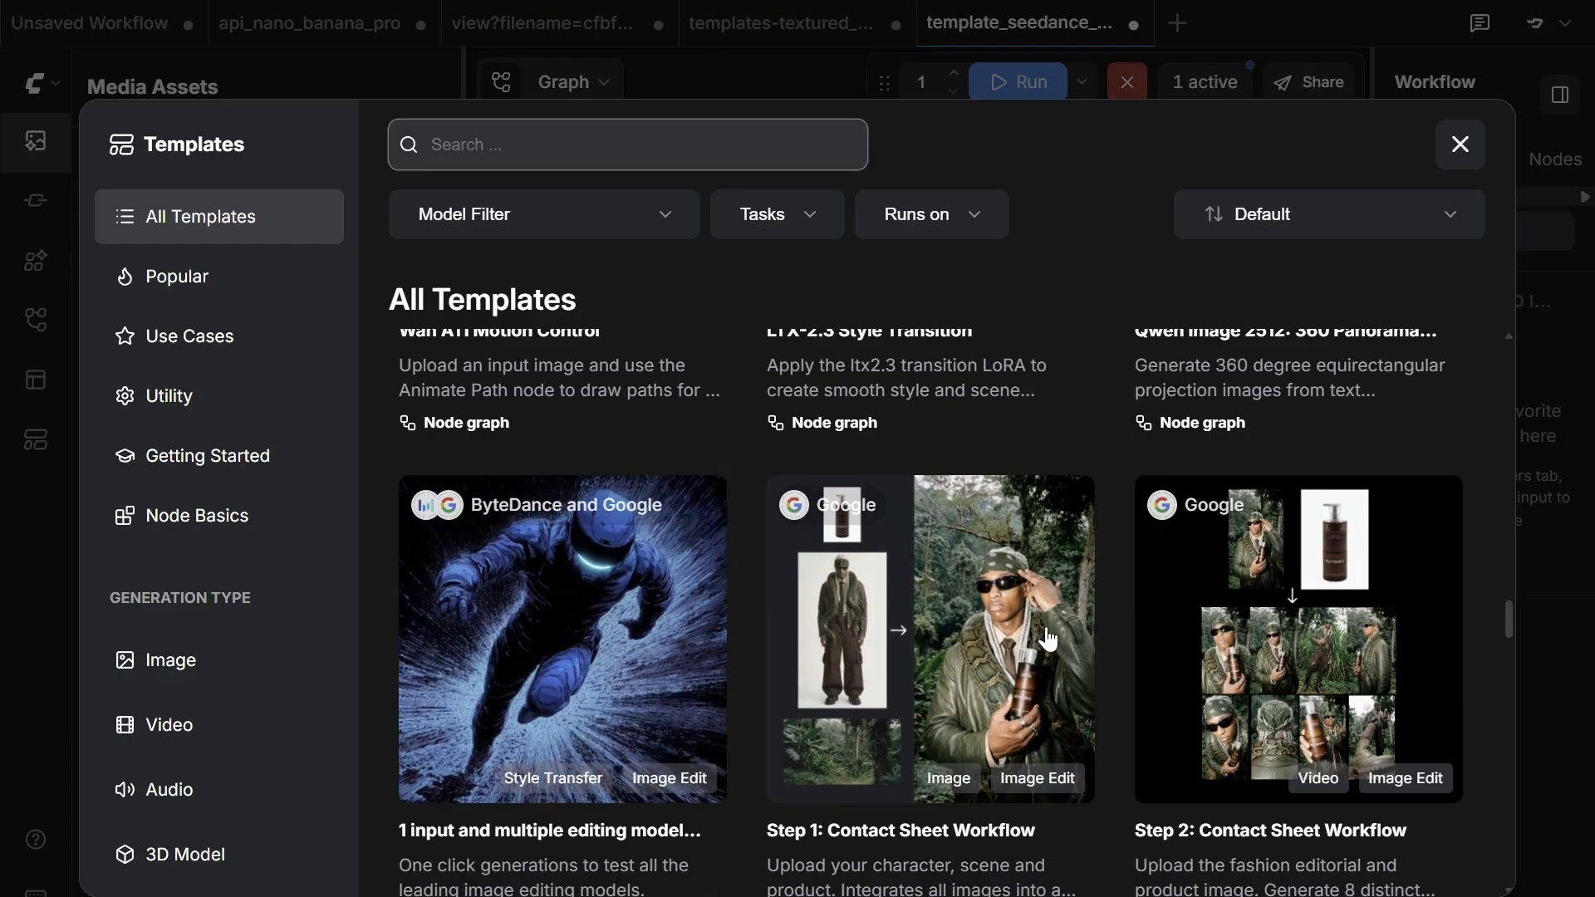
scroll(1207, 639, down, 1)
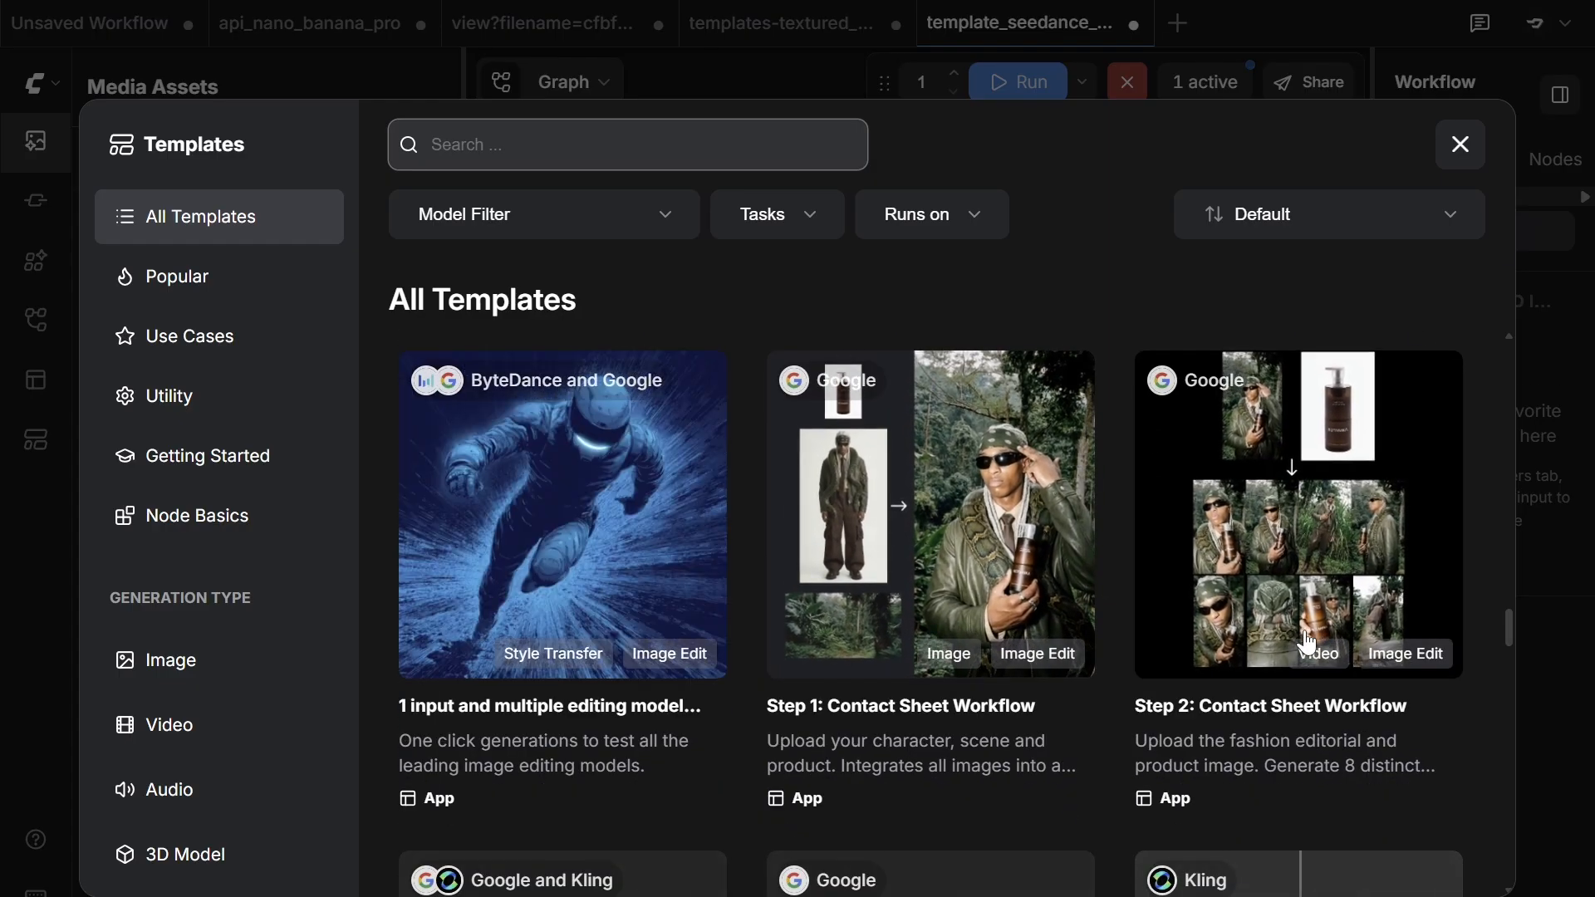
scroll(1139, 662, down, 3)
click(1460, 144)
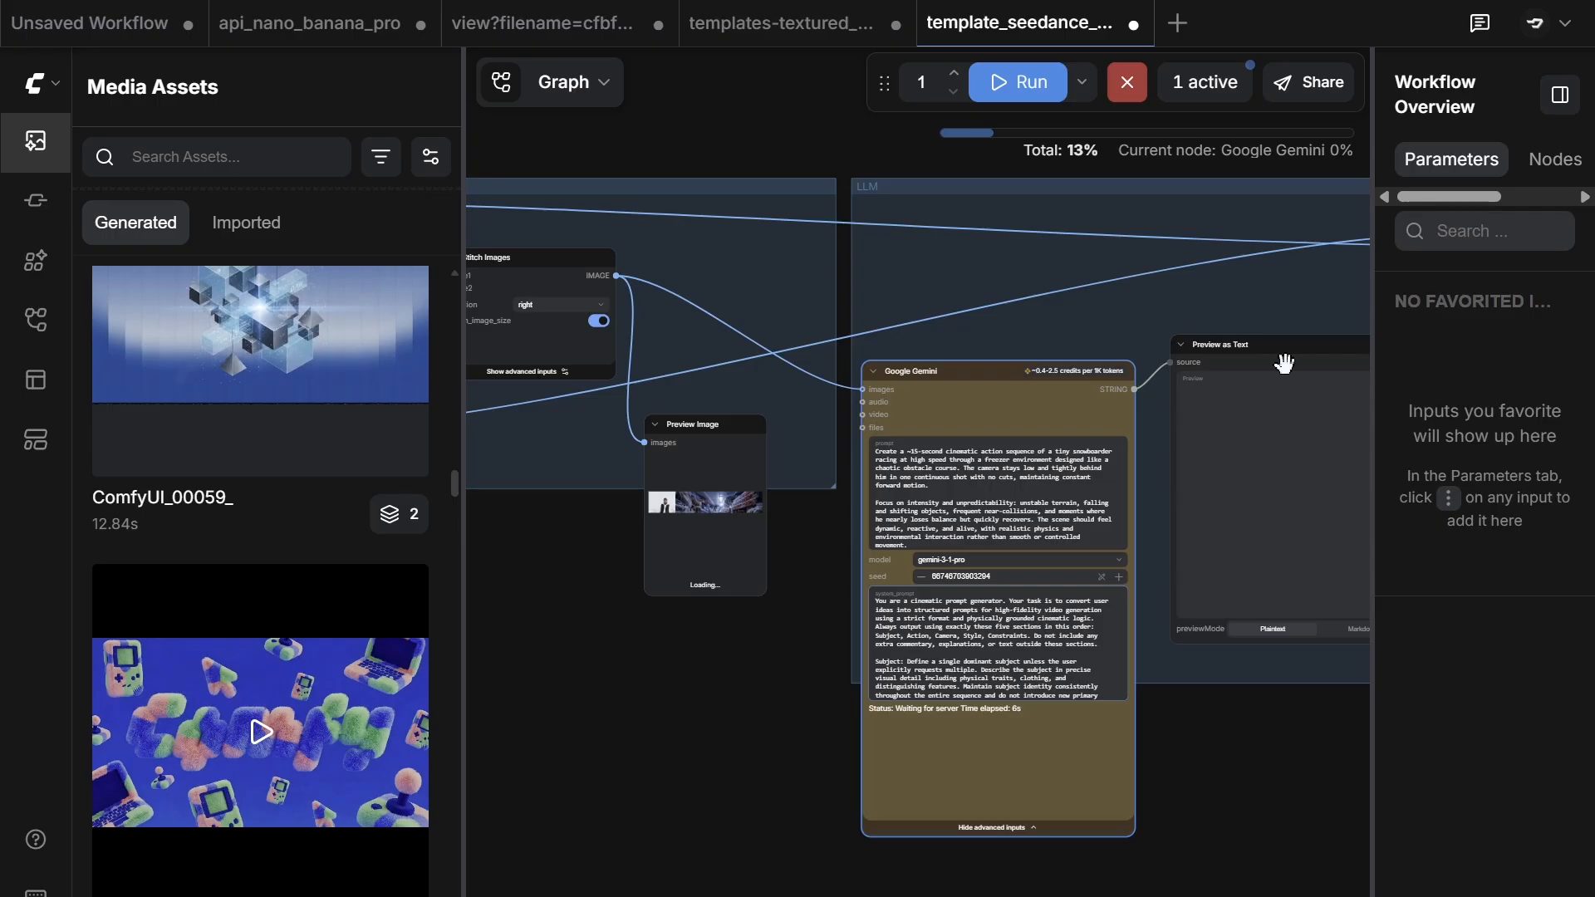
Step: Examine the generated snowboarder prompt in the Preview as Text node and its connection to the Seedance 2.0 node
drag(1122, 297, 990, 264)
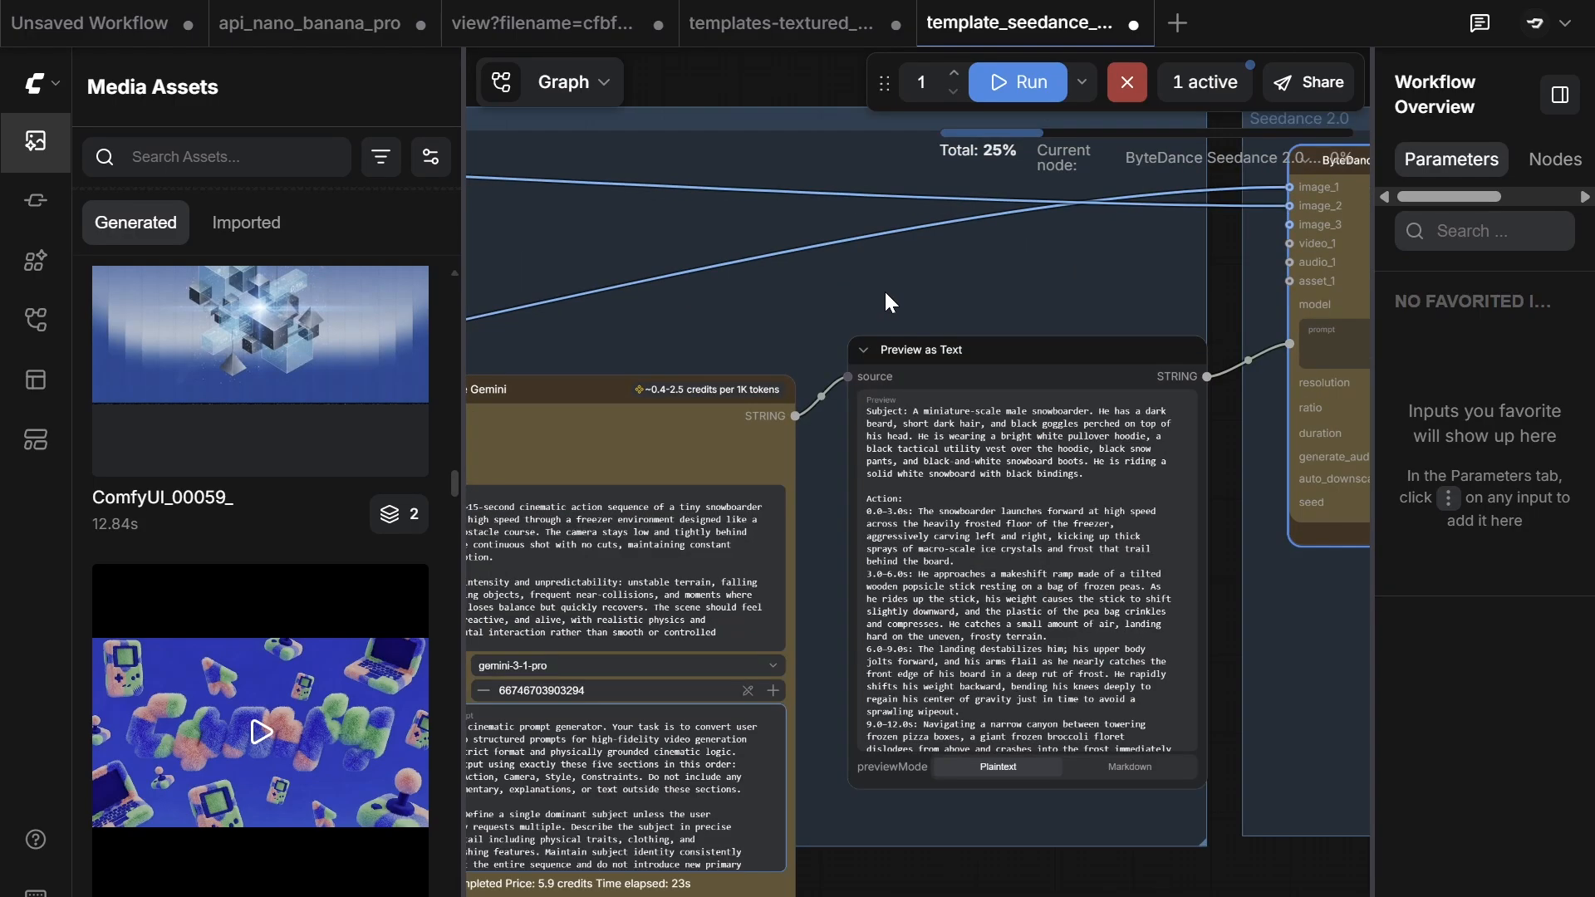
drag(953, 285, 866, 153)
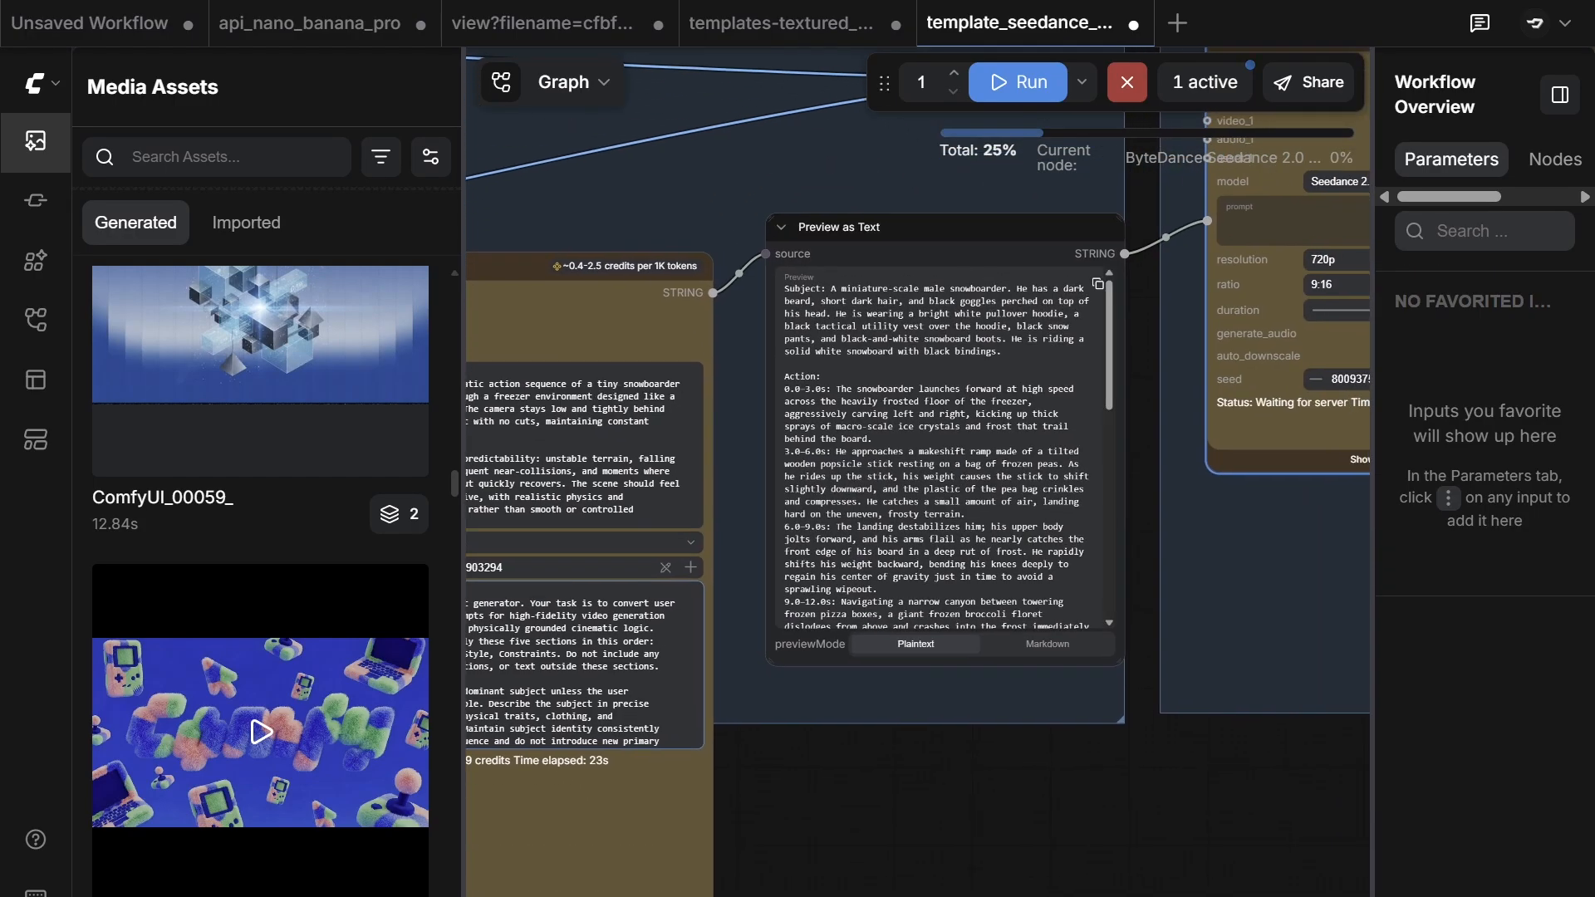
scroll(937, 444, down, 2)
scroll(683, 611, down, 1)
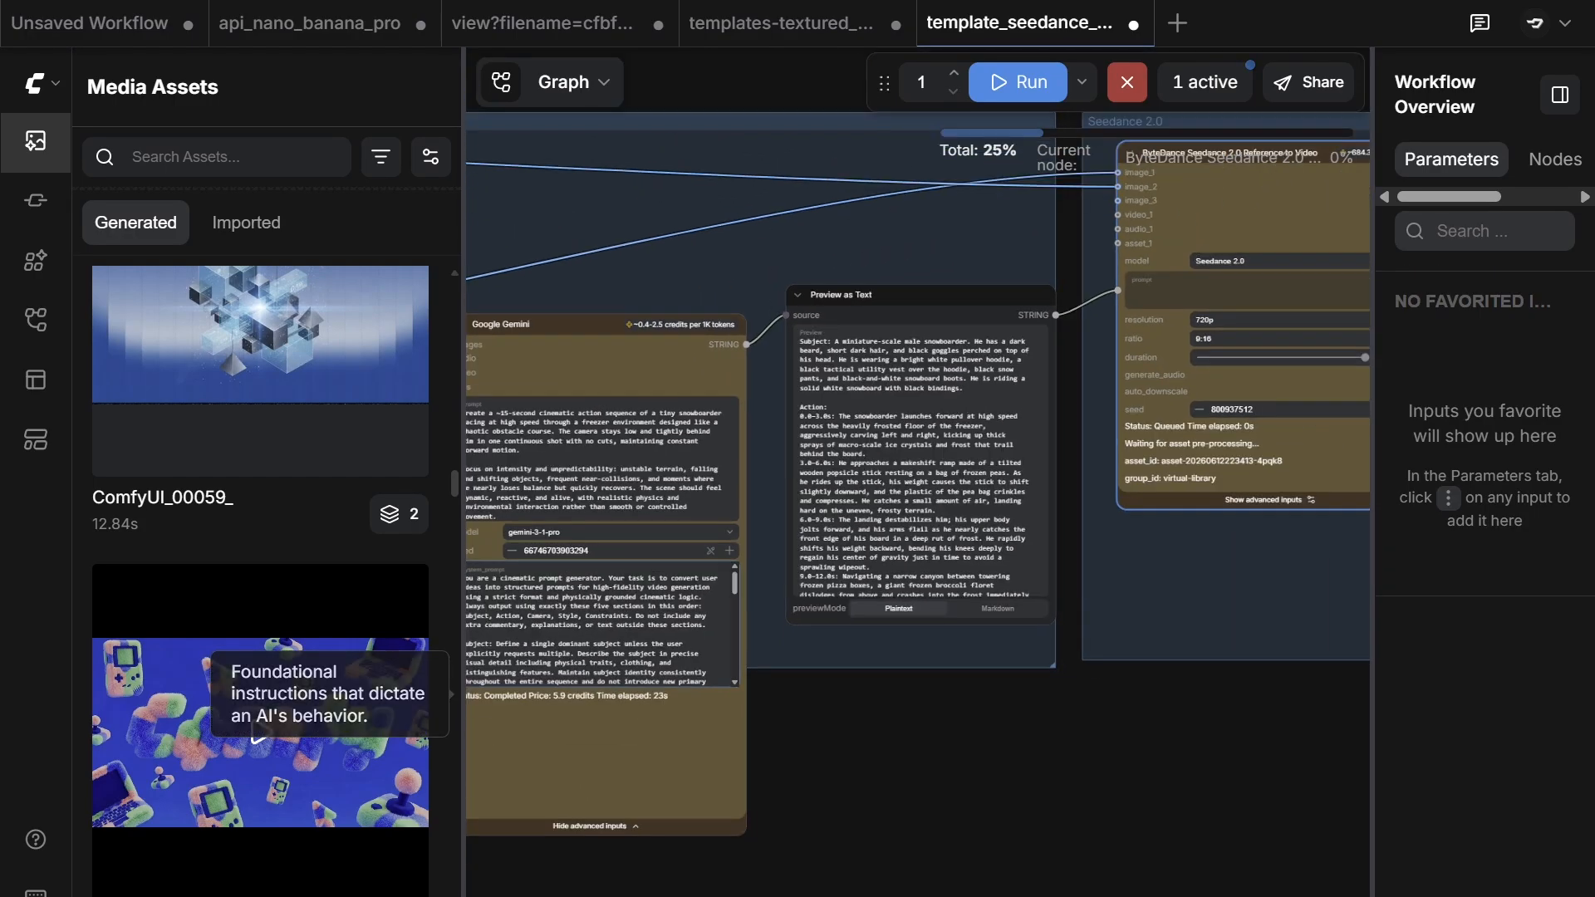
Step: Enlarge the Google Gemini node in width and height to give its prompt and system_prompt text more room
scroll(870, 426, up, 1)
drag(798, 456, 1101, 362)
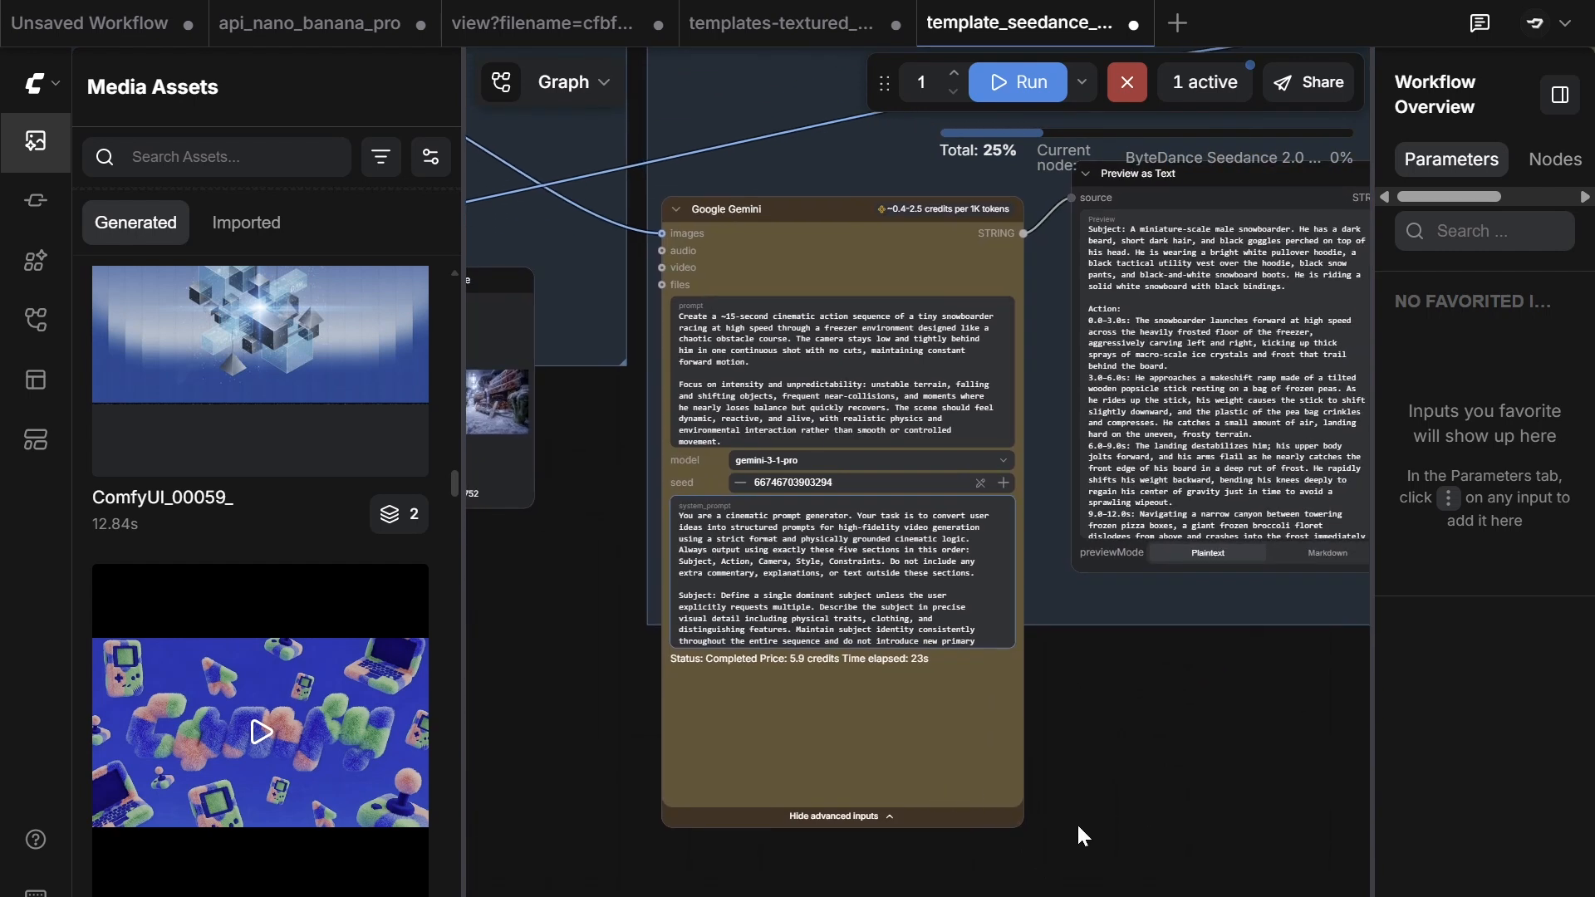
drag(1027, 826, 1084, 887)
scroll(1072, 561, down, 1)
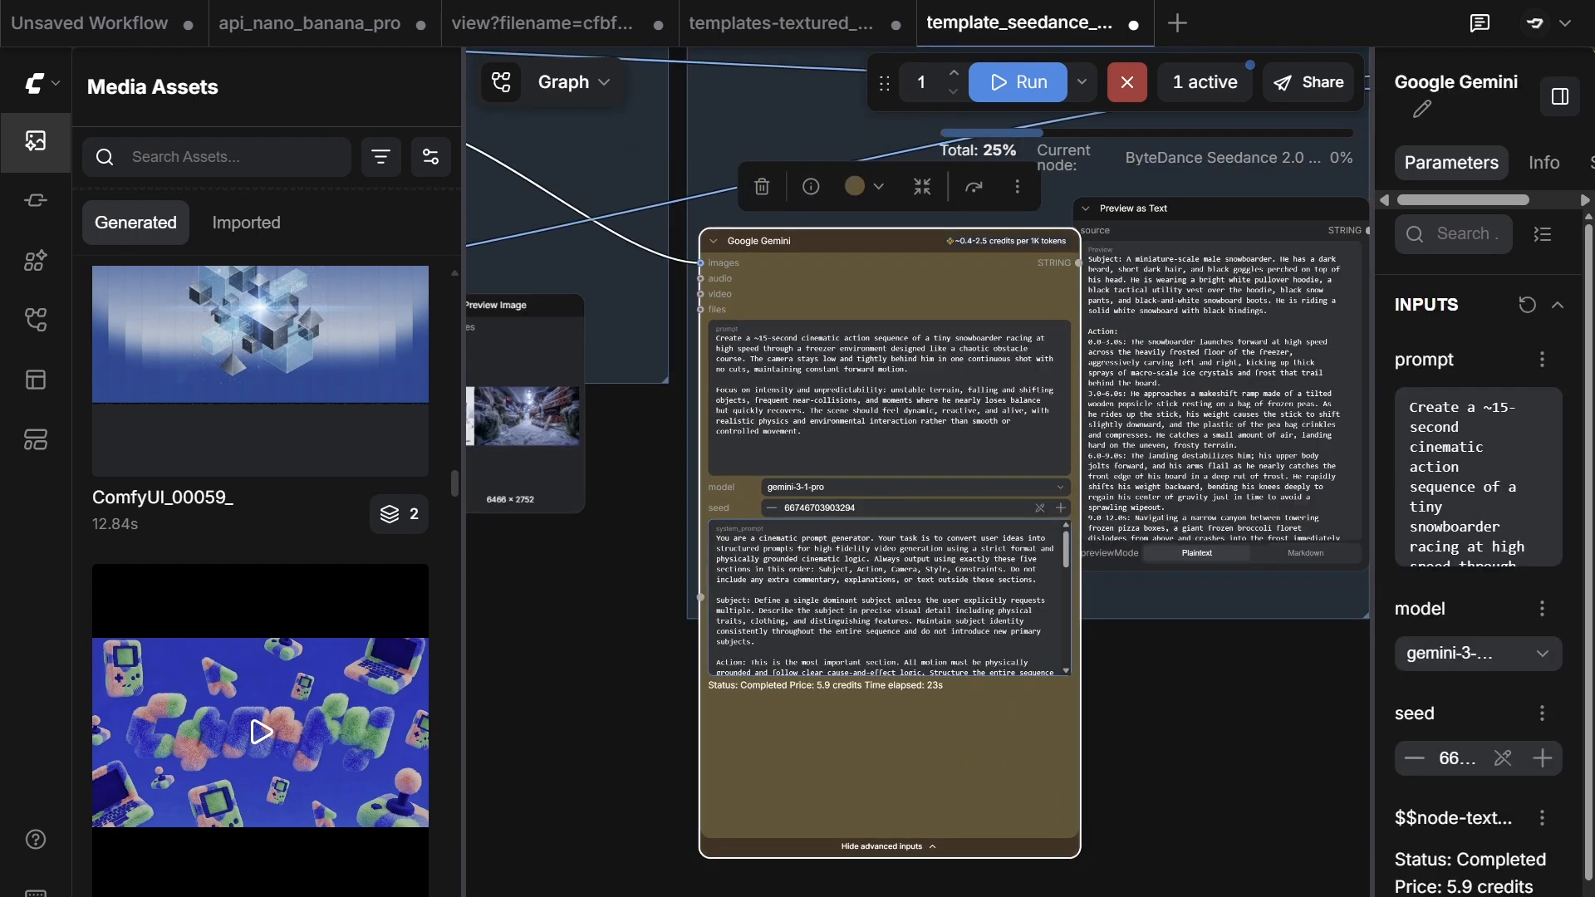
Step: Read through the timed action beats of the generated snowboarder prompt in the Preview as Text node
drag(928, 282, 816, 290)
scroll(1092, 284, up, 3)
drag(1041, 283, 899, 284)
scroll(1043, 413, down, 2)
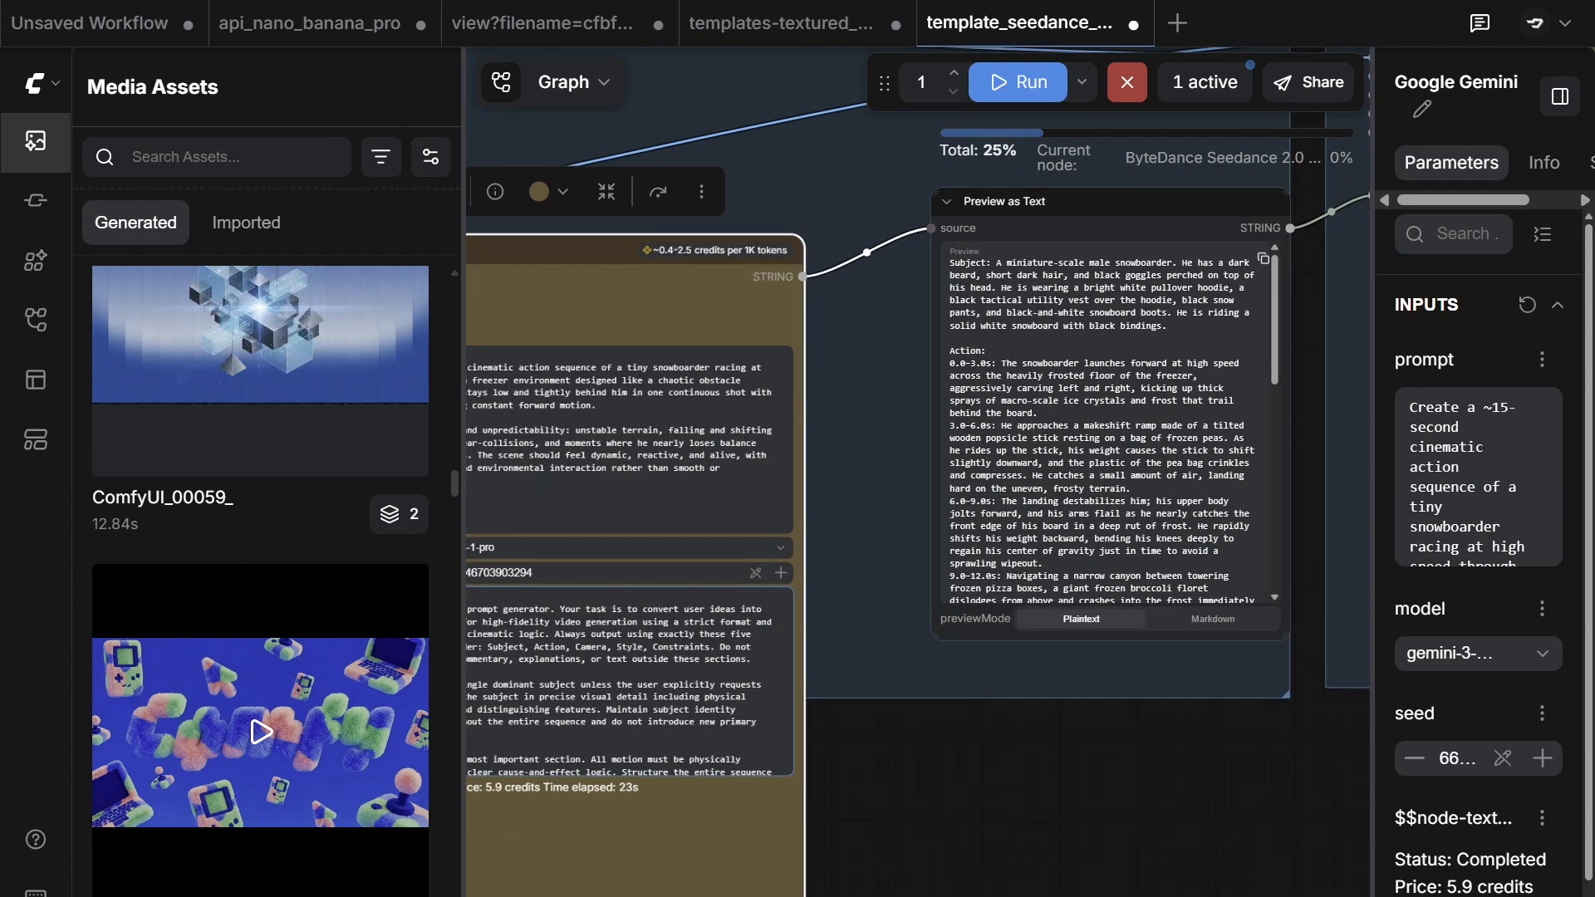
mouse_move(1256, 341)
mouse_down()
mouse_move(1258, 395)
mouse_move(1253, 333)
mouse_up()
scroll(910, 424, up, 5)
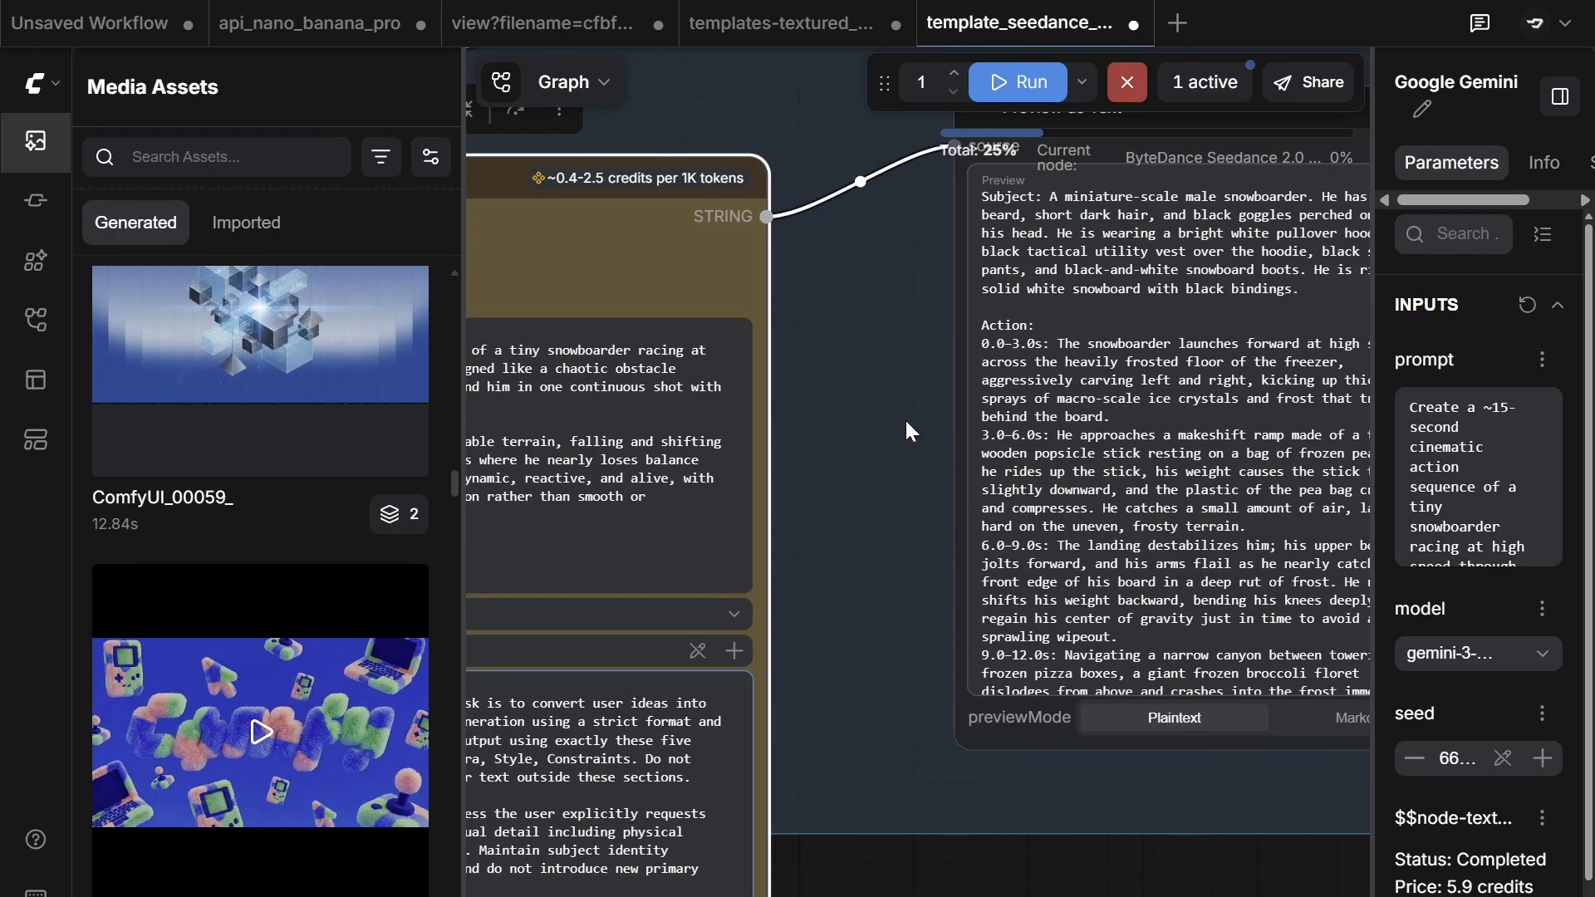
drag(904, 417, 586, 375)
scroll(794, 408, down, 1)
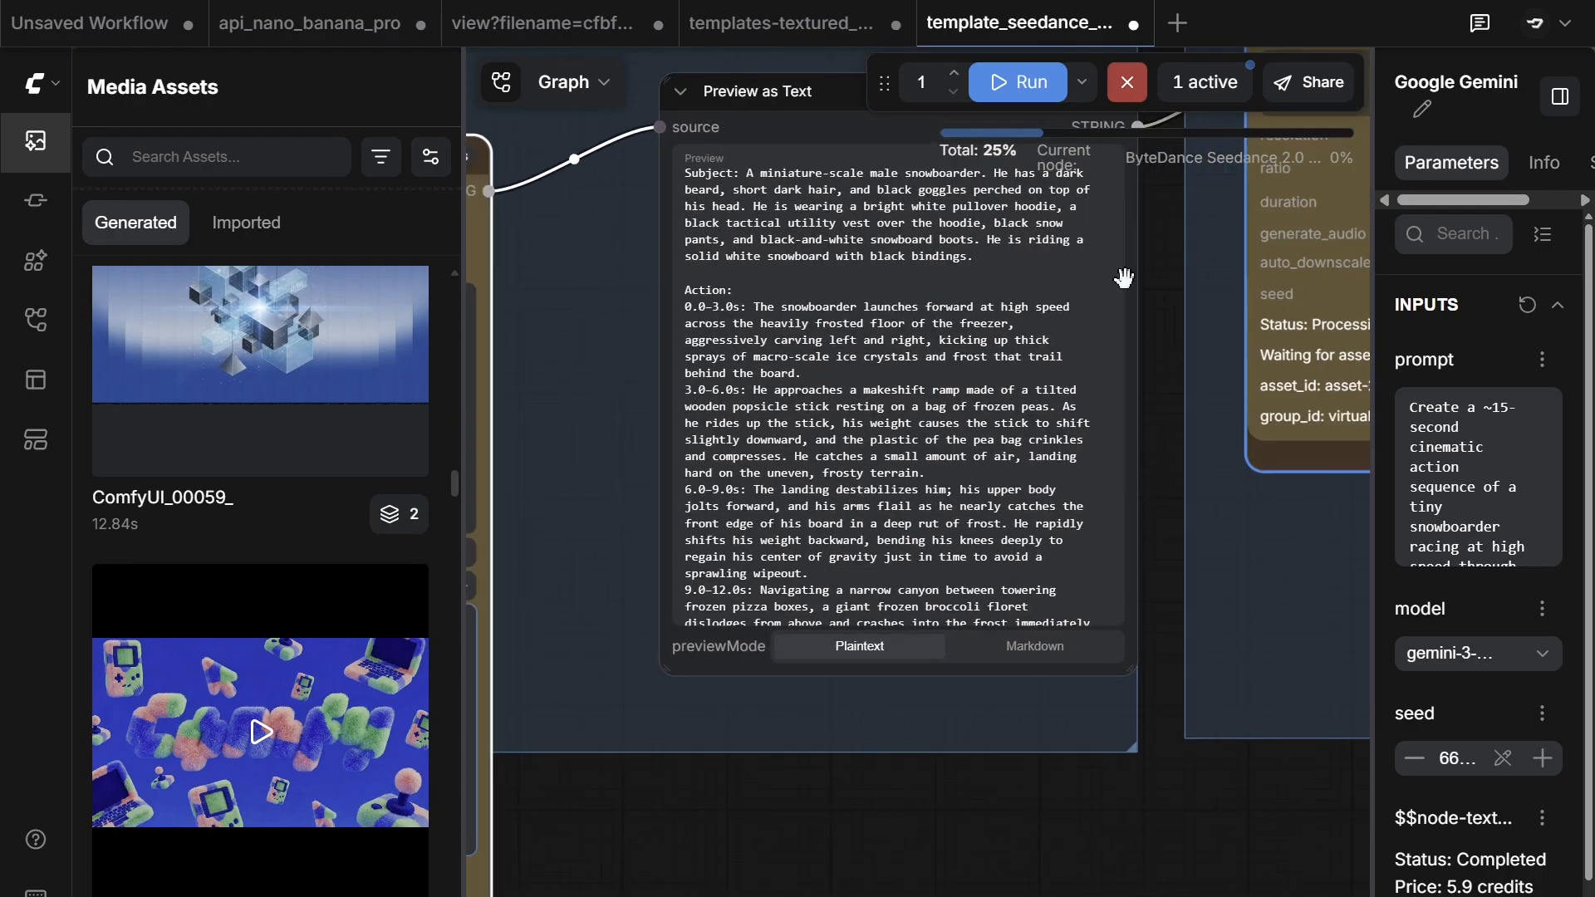
drag(1114, 300, 1110, 336)
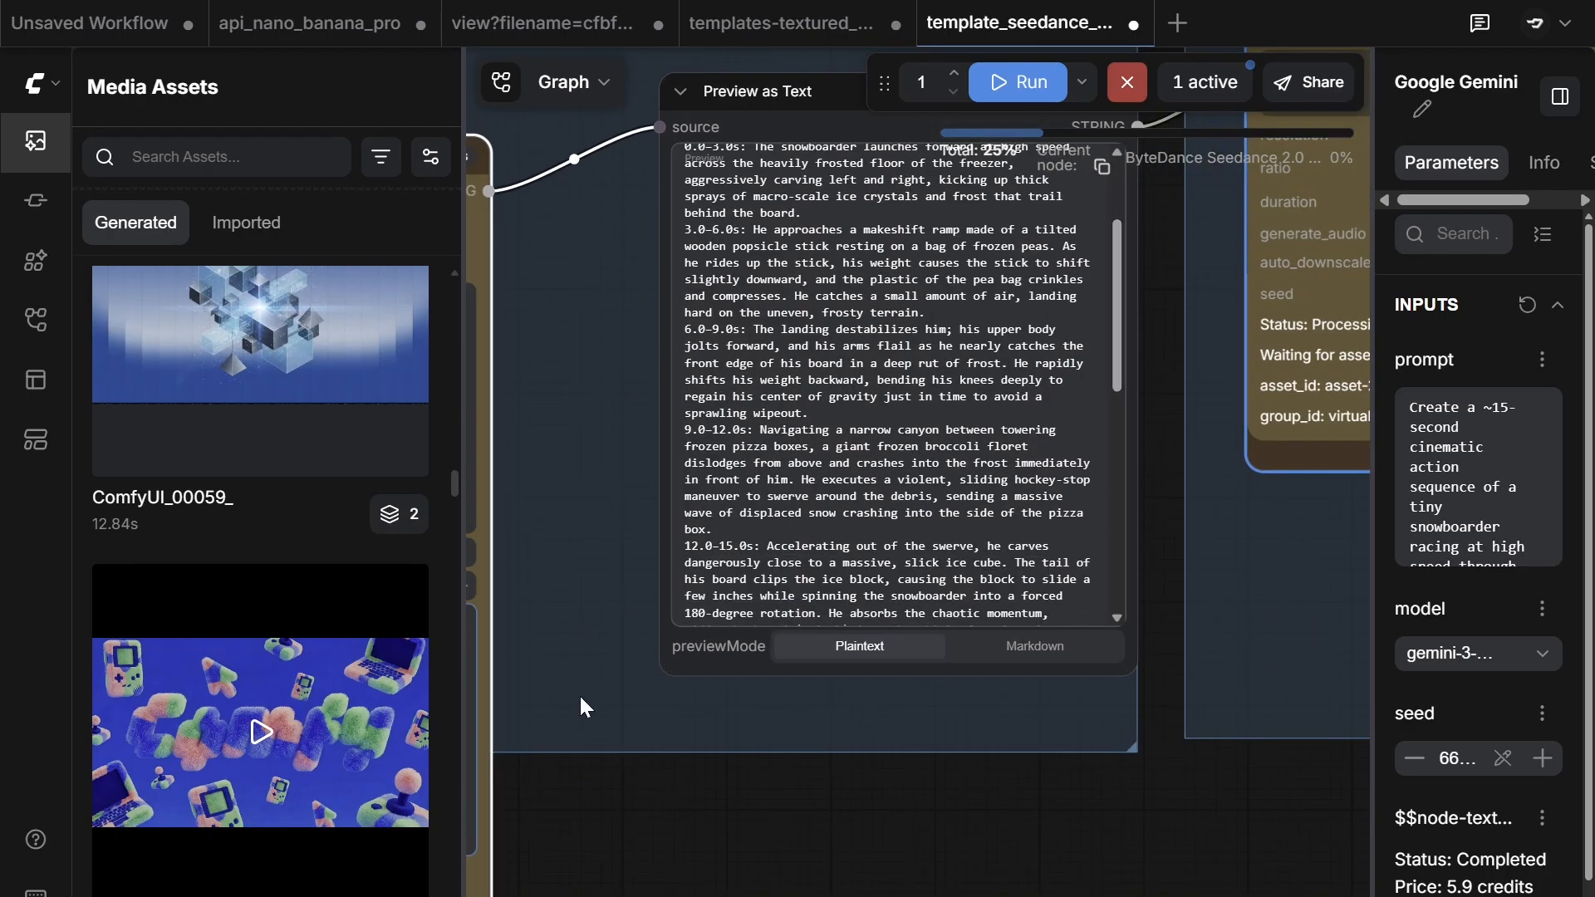
Step: Read the Google Gemini node's system_prompt through to its Constraints section and closing cinematic principles
drag(602, 775, 1032, 544)
scroll(1035, 552, down, 6)
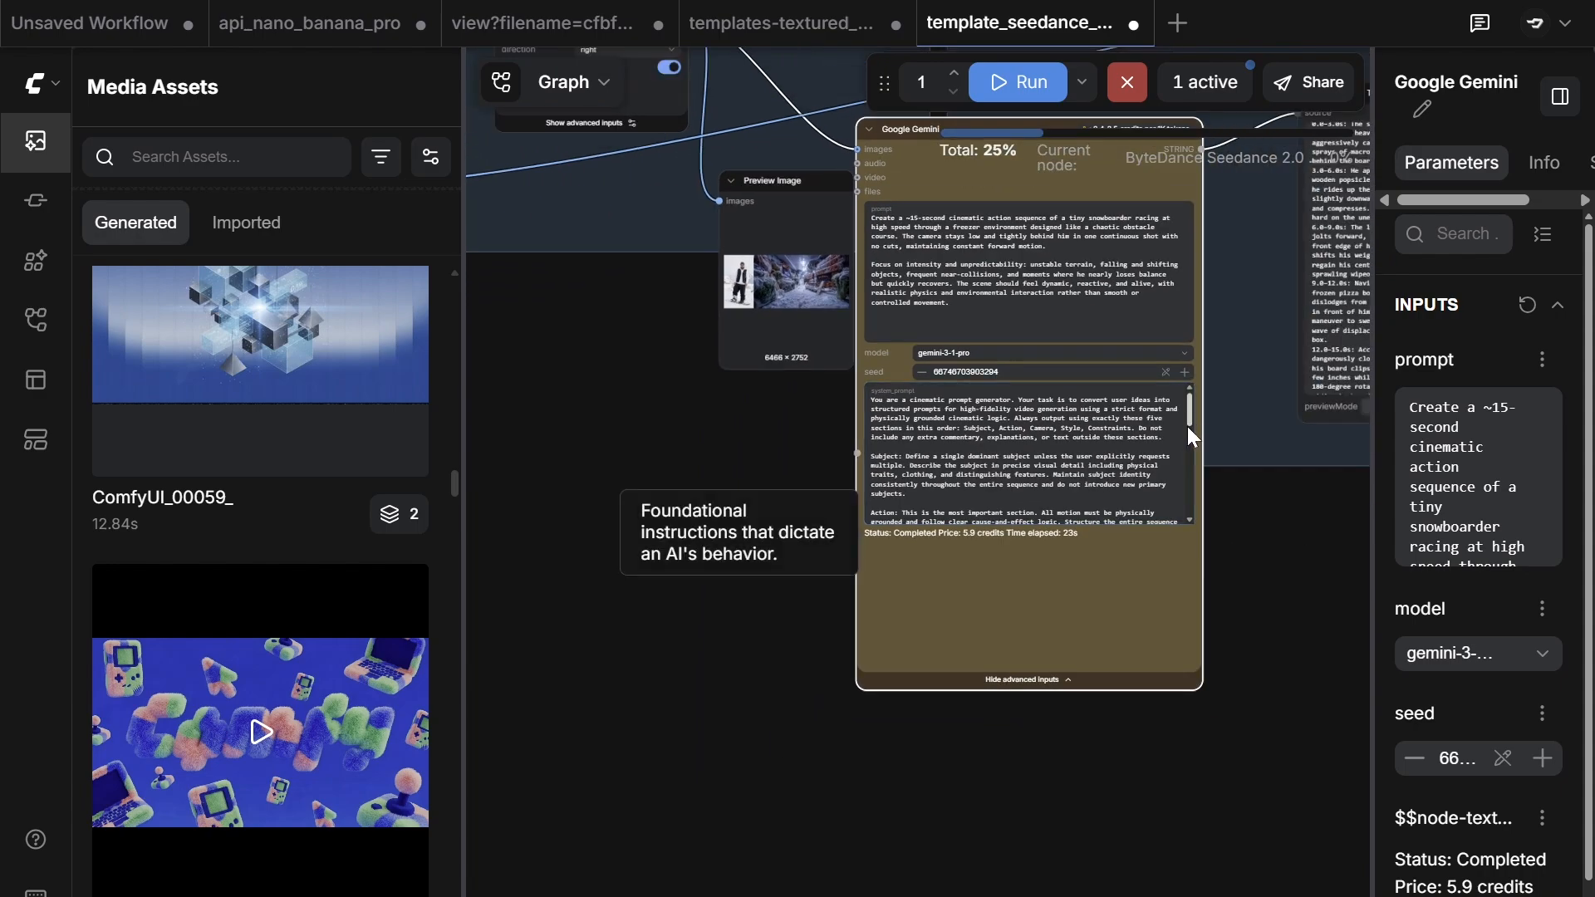
drag(1189, 427, 1188, 442)
drag(1187, 453, 1191, 492)
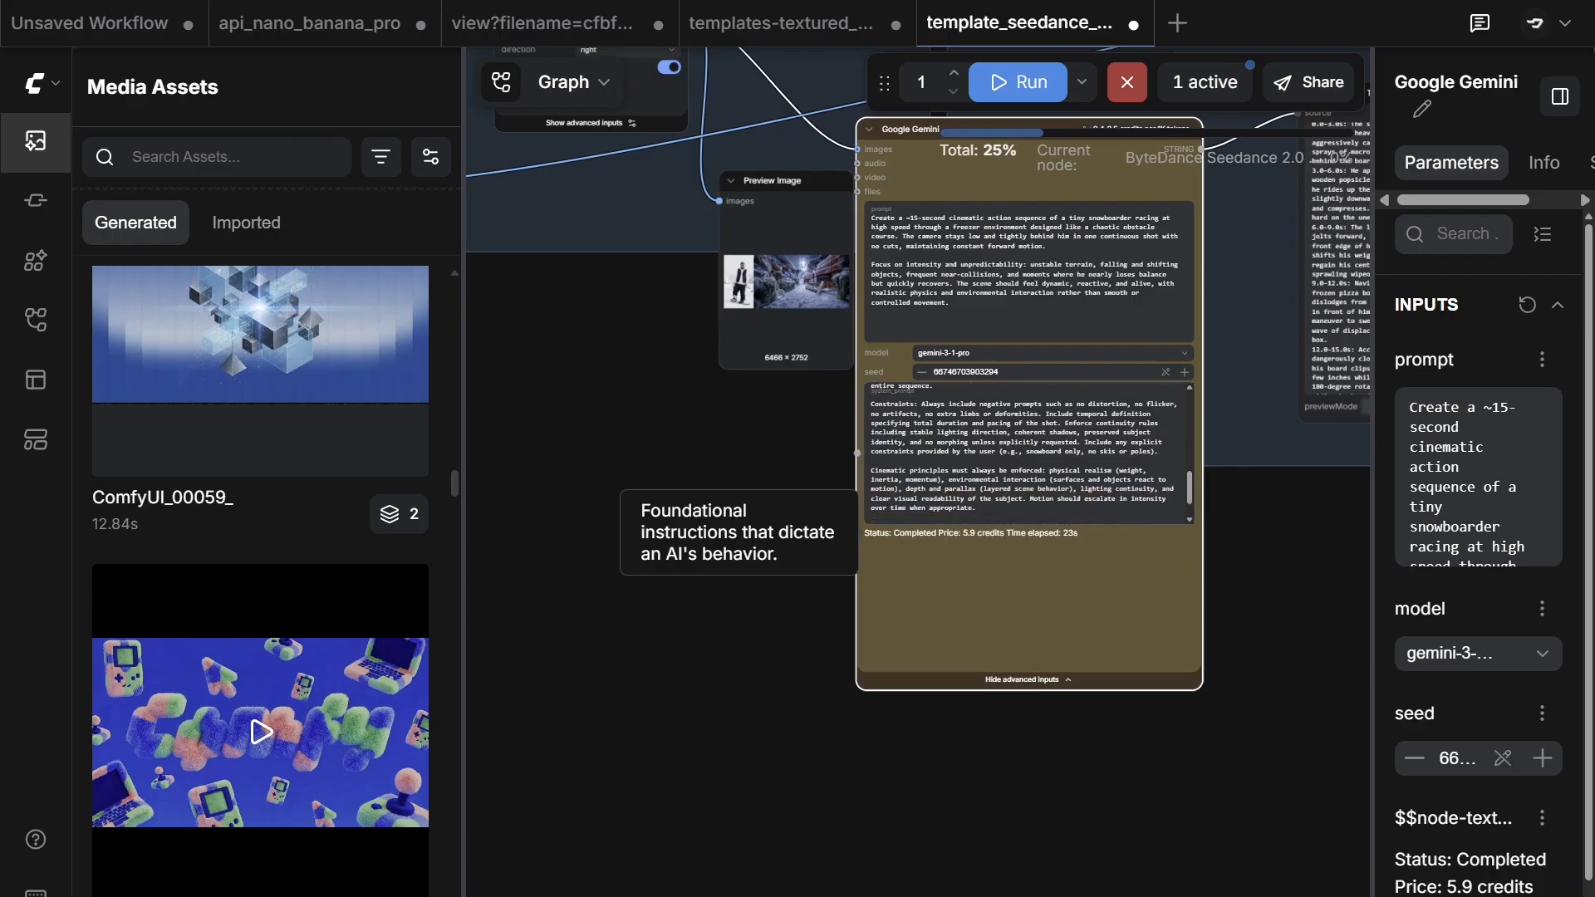
Step: Inspect the ByteDance Seedance 2.0 Reference to Video node and play the generated snowboarder video in the Save Video node
drag(1235, 510, 631, 737)
drag(952, 716, 602, 781)
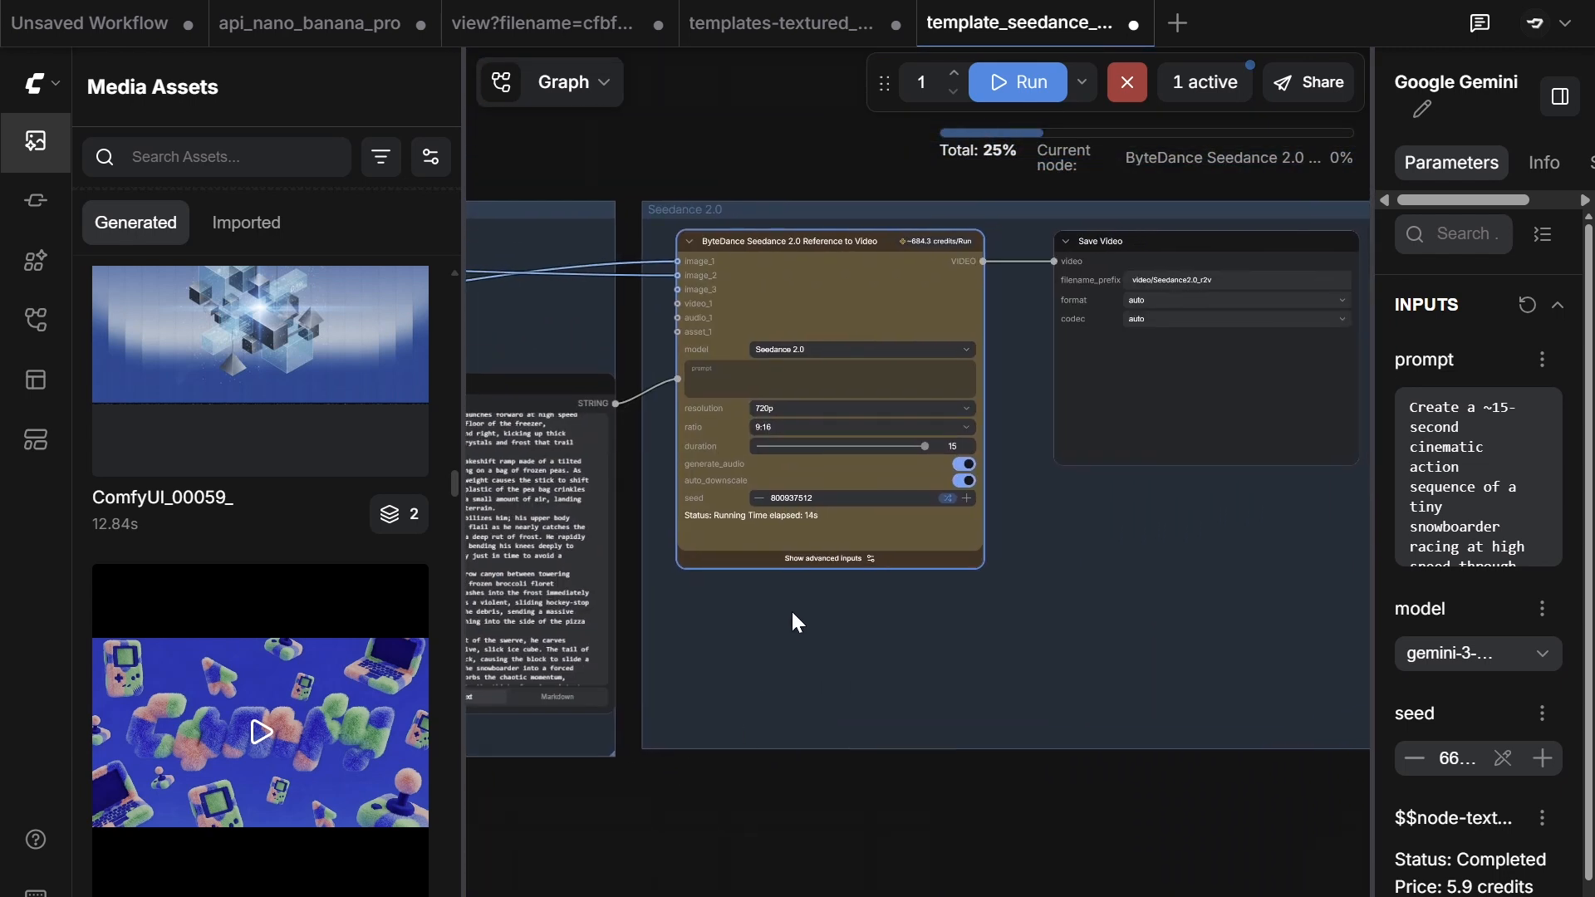
scroll(793, 614, up, 3)
drag(1107, 598, 1021, 634)
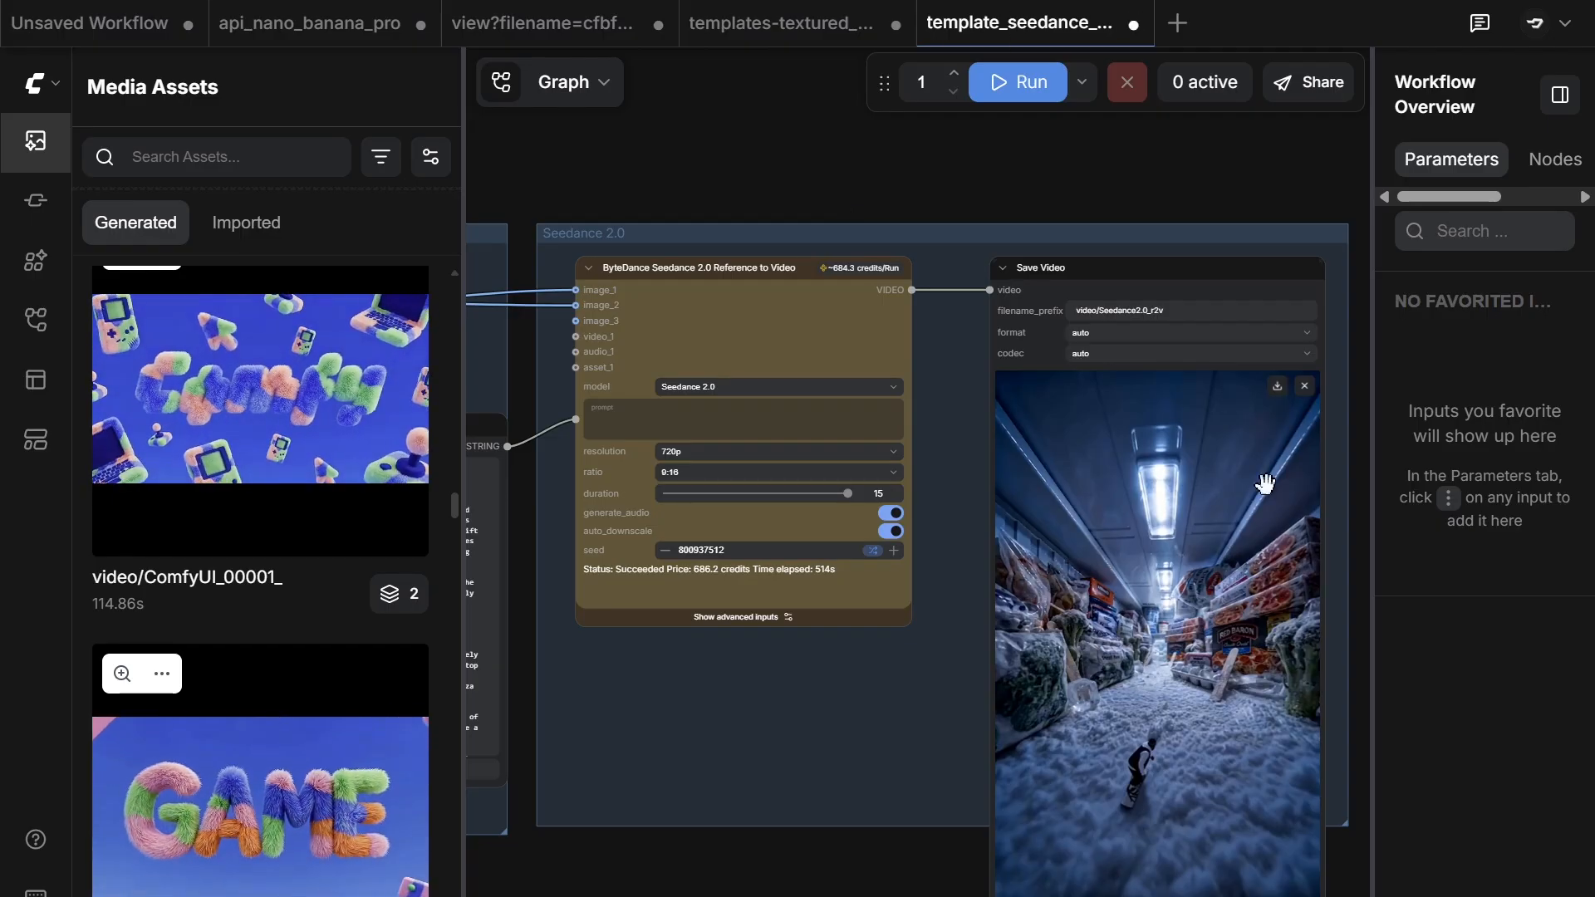
scroll(1105, 640, down, 1)
click(1022, 891)
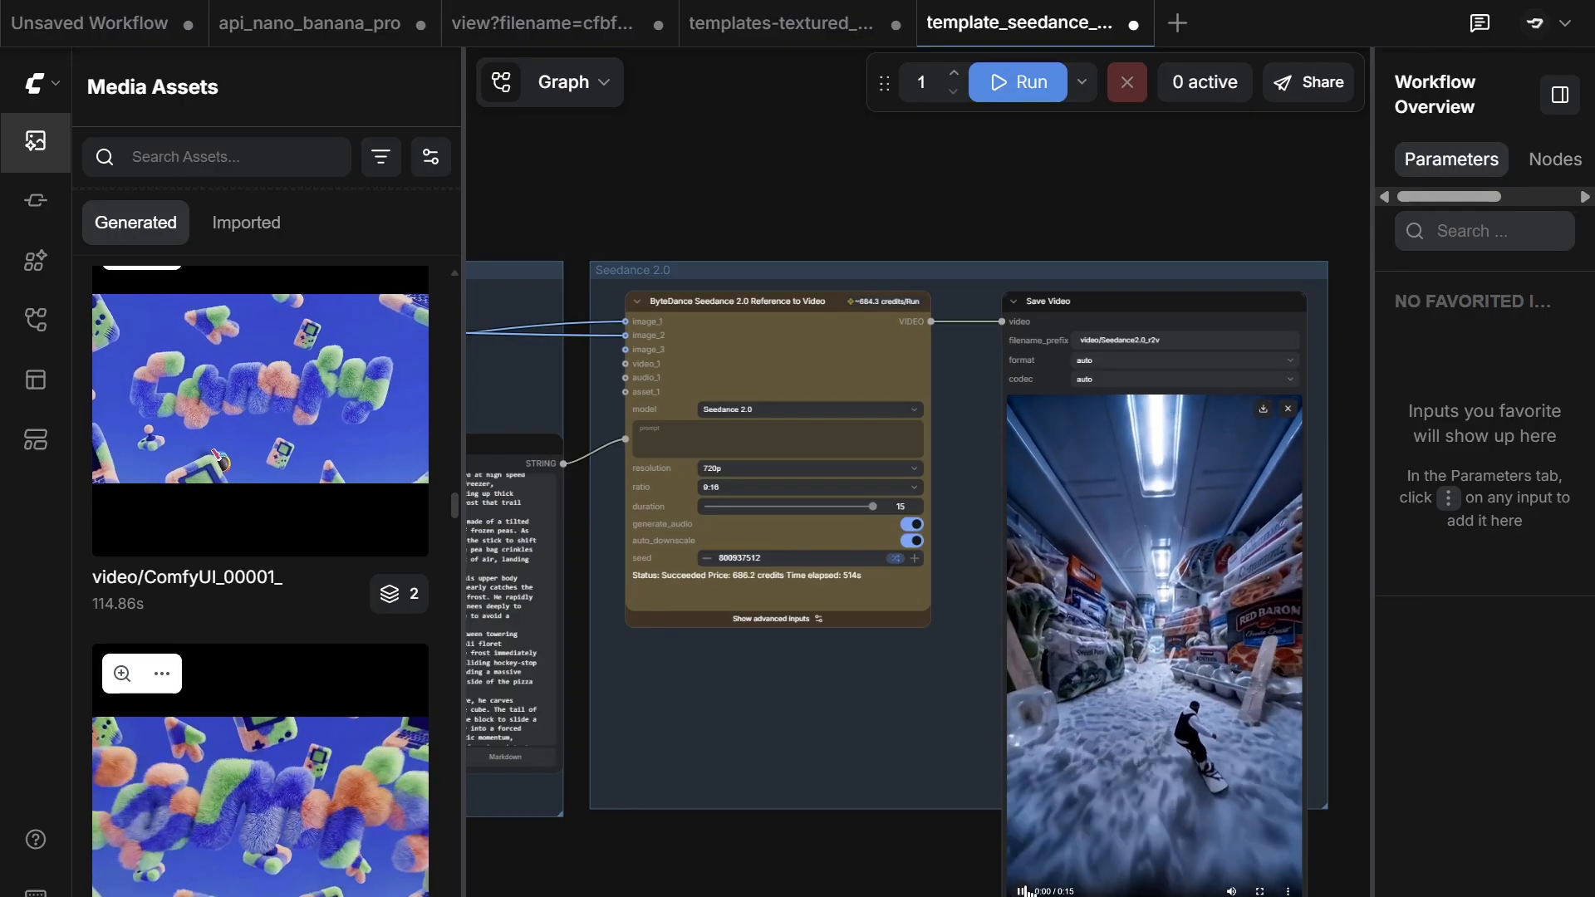